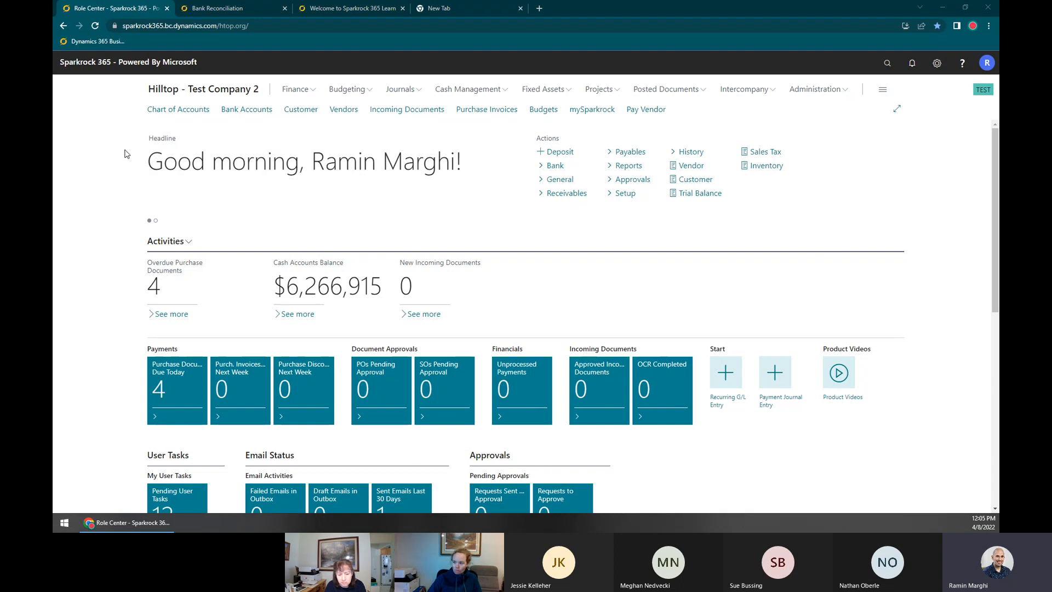
Open the bank accounts list and dismiss both notifications about bank feeds and sensitive business data
{"action": "left_click", "coordinate": [246, 109]}
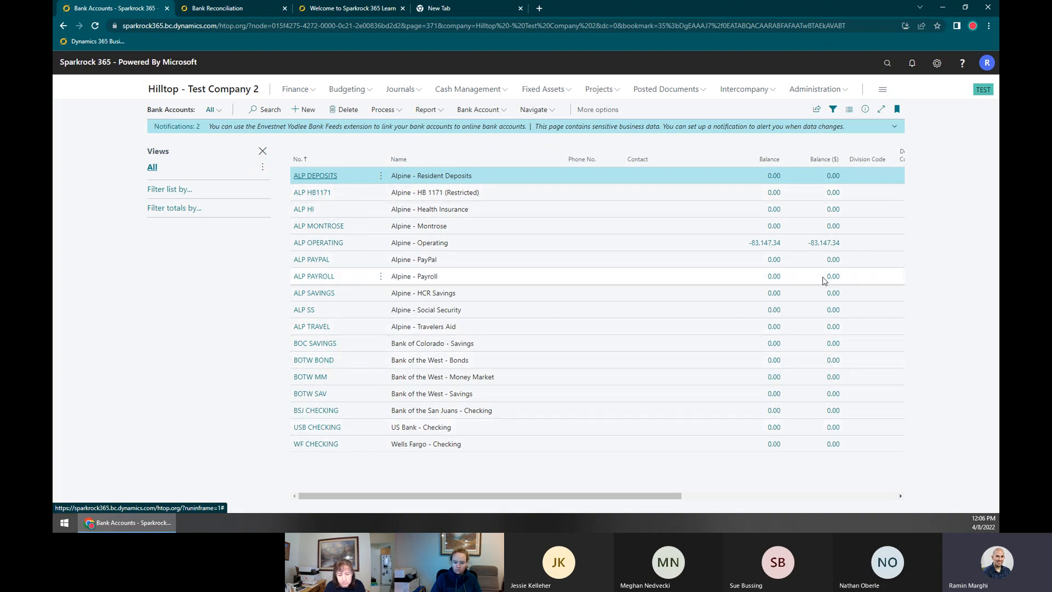
{"action": "left_click", "coordinate": [895, 126]}
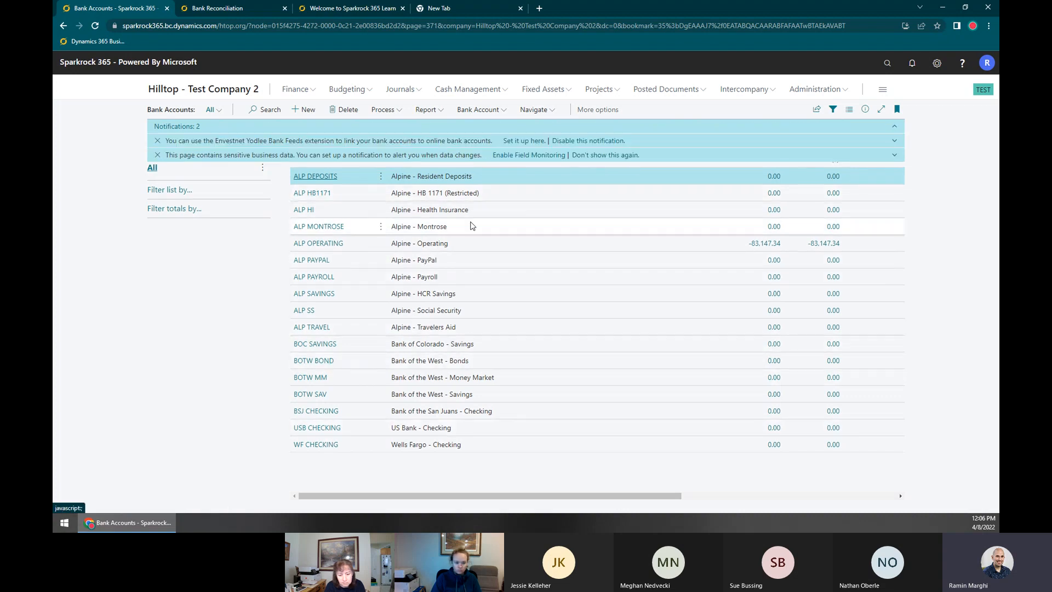
{"action": "left_click", "coordinate": [157, 141]}
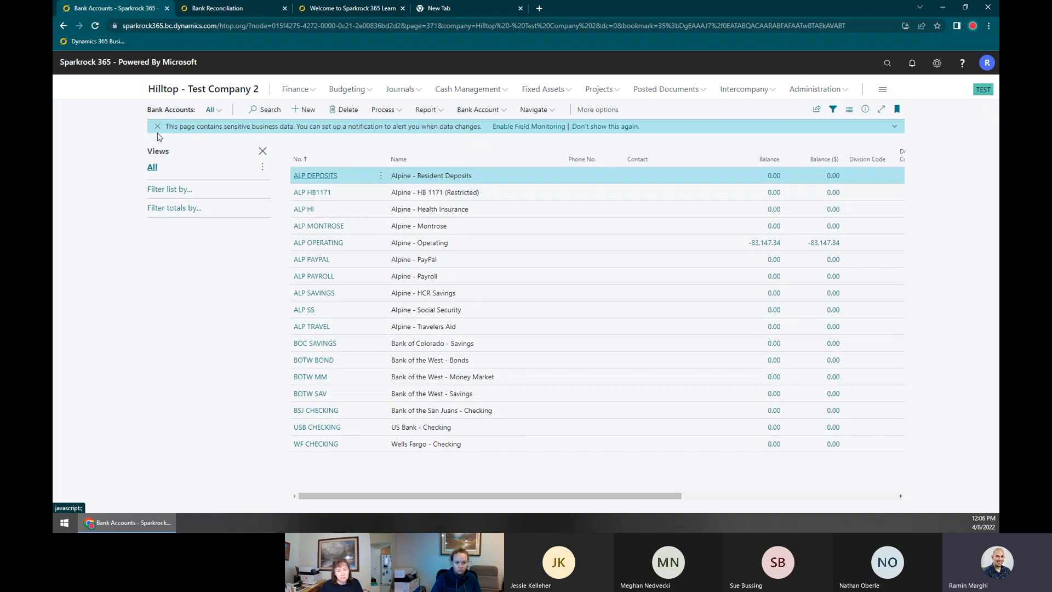
{"action": "left_click", "coordinate": [158, 126]}
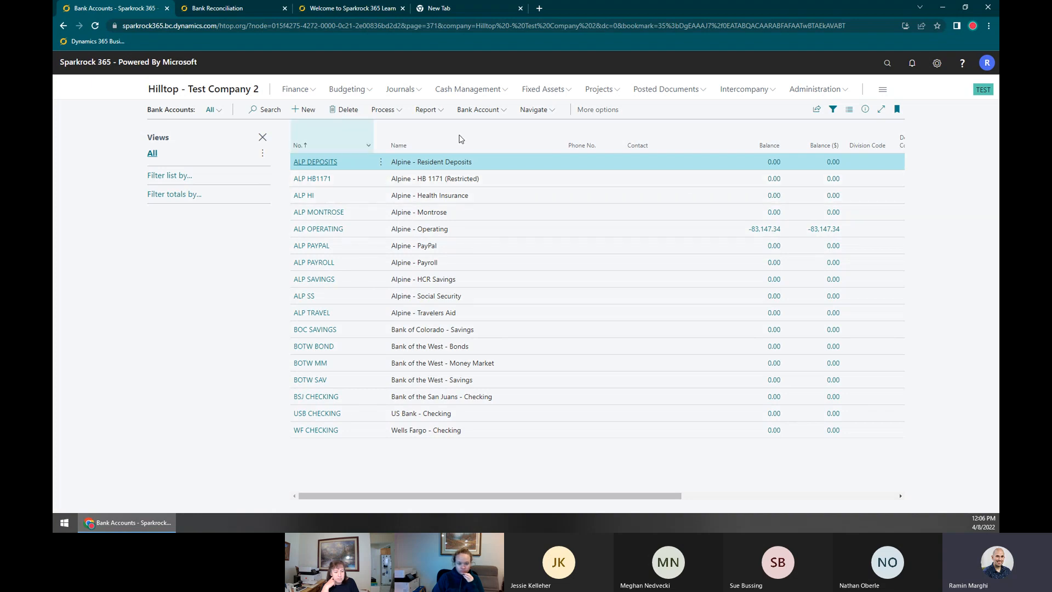
View the Alpine - Resident Deposits bank account card and return to the bank accounts list
{"action": "left_click", "coordinate": [313, 162]}
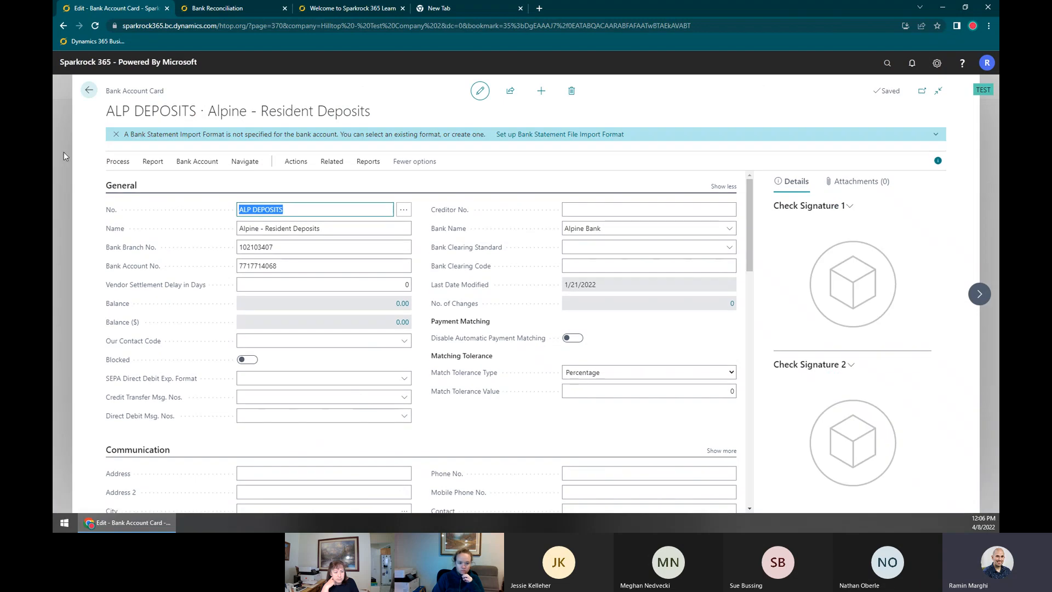
{"action": "key", "text": "Escape"}
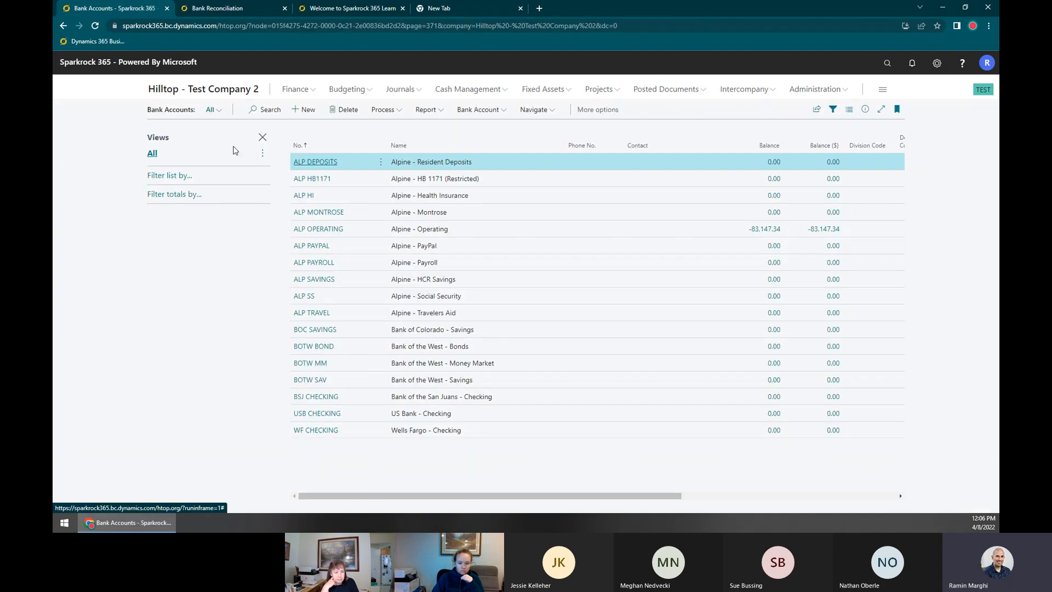
{"action": "left_click", "coordinate": [157, 177]}
{"action": "left_click", "coordinate": [165, 194]}
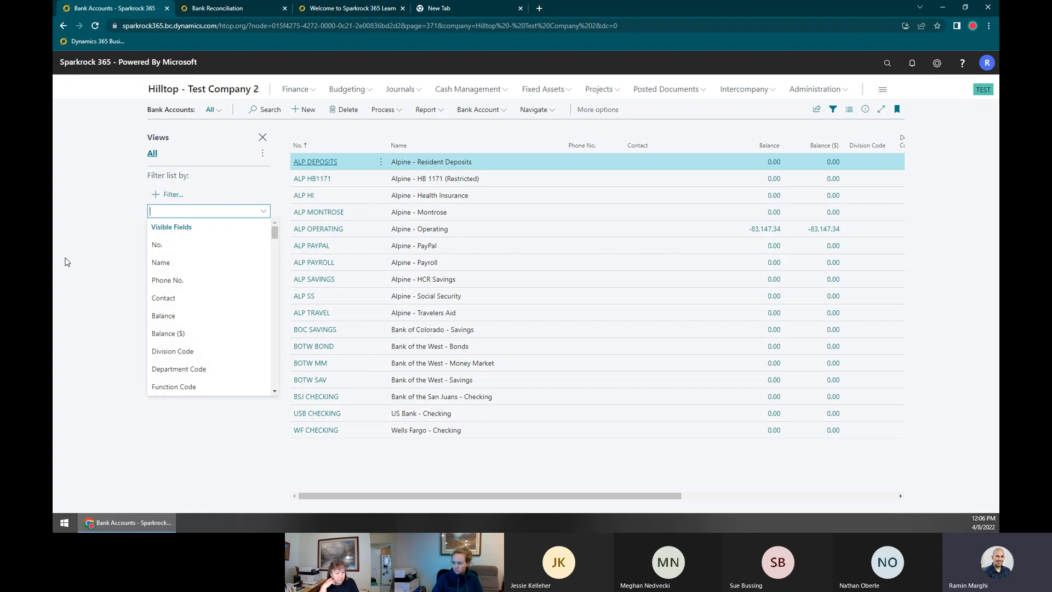
{"action": "left_click", "coordinate": [85, 262]}
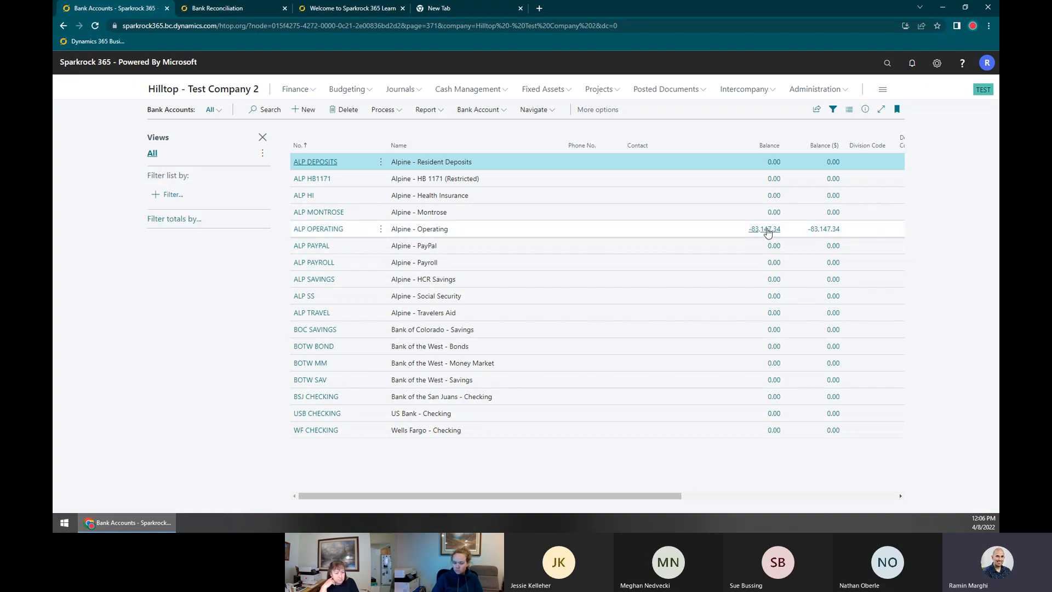
Filter the bank account totals with a date filter of 1/31/22
{"action": "left_click", "coordinate": [177, 221]}
{"action": "left_click", "coordinate": [167, 212]}
{"action": "left_click", "coordinate": [206, 235]}
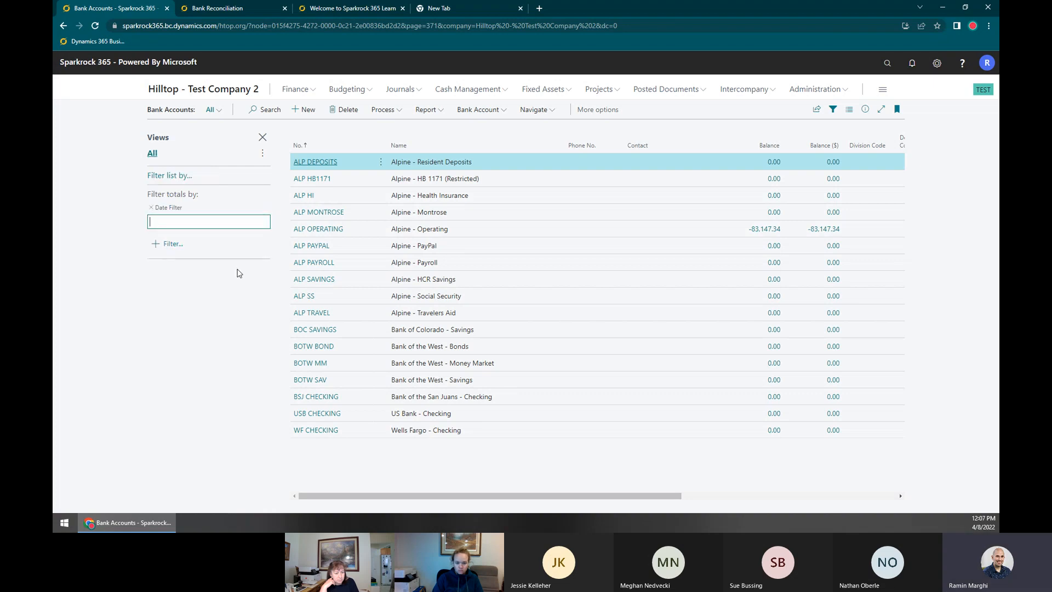
{"action": "type", "text": "1/31/22"}
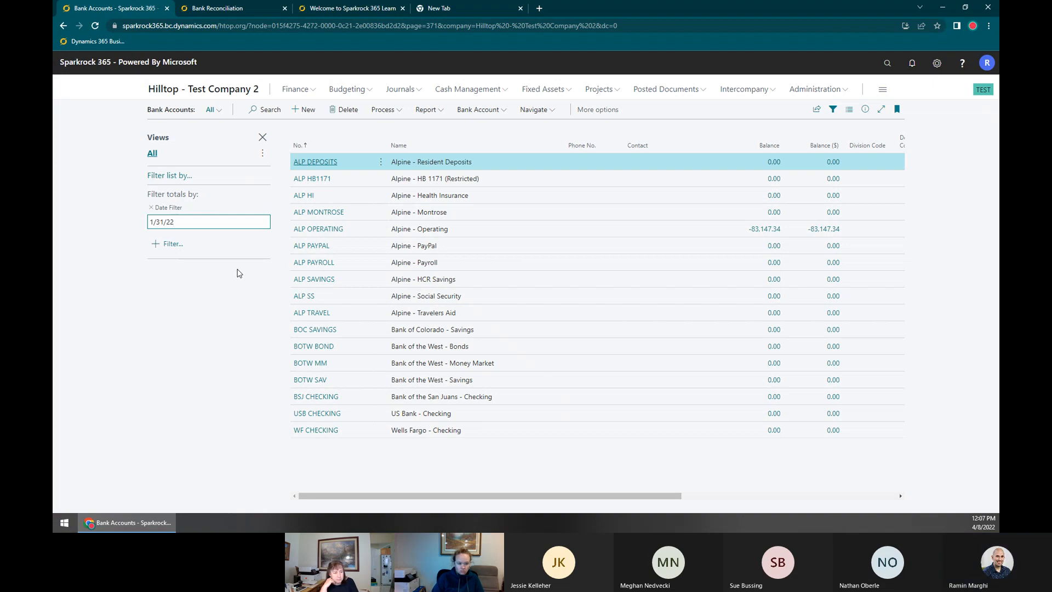
{"action": "left_click", "coordinate": [549, 280]}
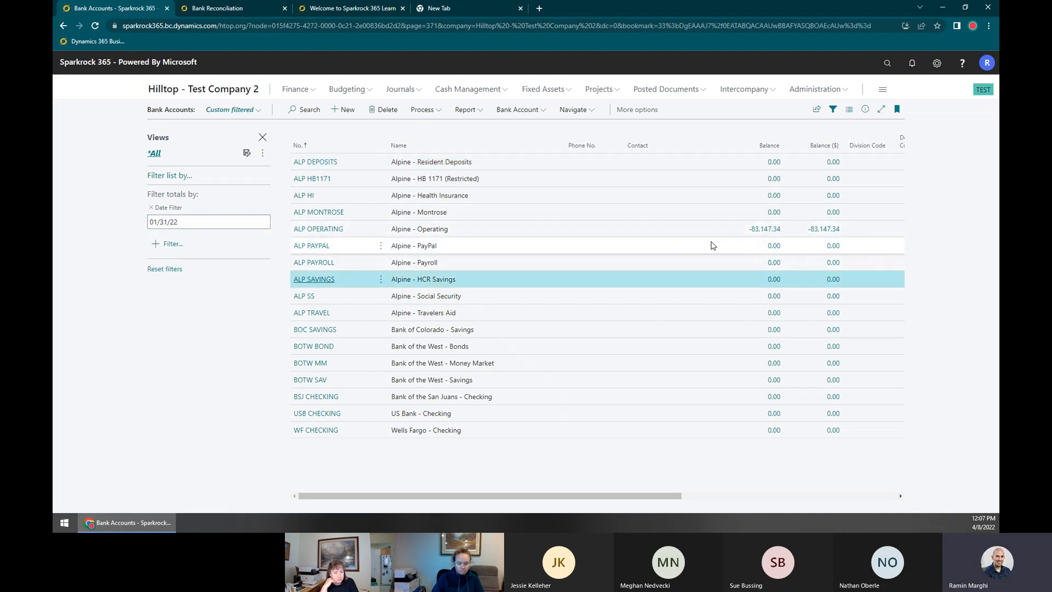
Remove the date filter from the bank account totals
{"action": "left_click", "coordinate": [151, 209]}
{"action": "left_click", "coordinate": [521, 264]}
{"action": "left_click", "coordinate": [526, 193]}
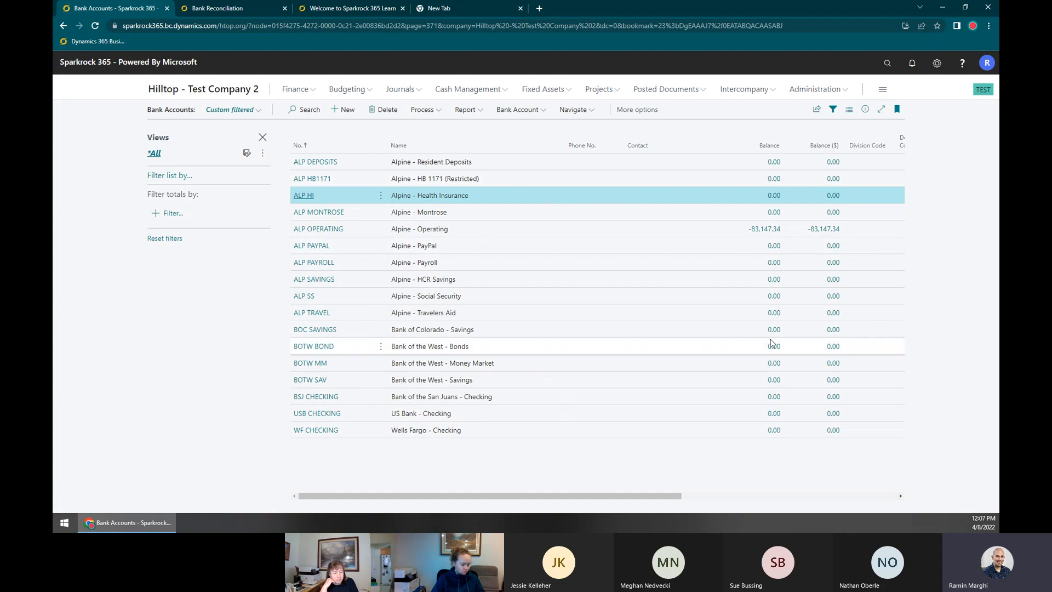
{"action": "mouse_move", "coordinate": [426, 496]}
{"action": "left_mouse_down"}
{"action": "mouse_move", "coordinate": [877, 495]}
{"action": "mouse_move", "coordinate": [426, 497]}
{"action": "left_mouse_up"}
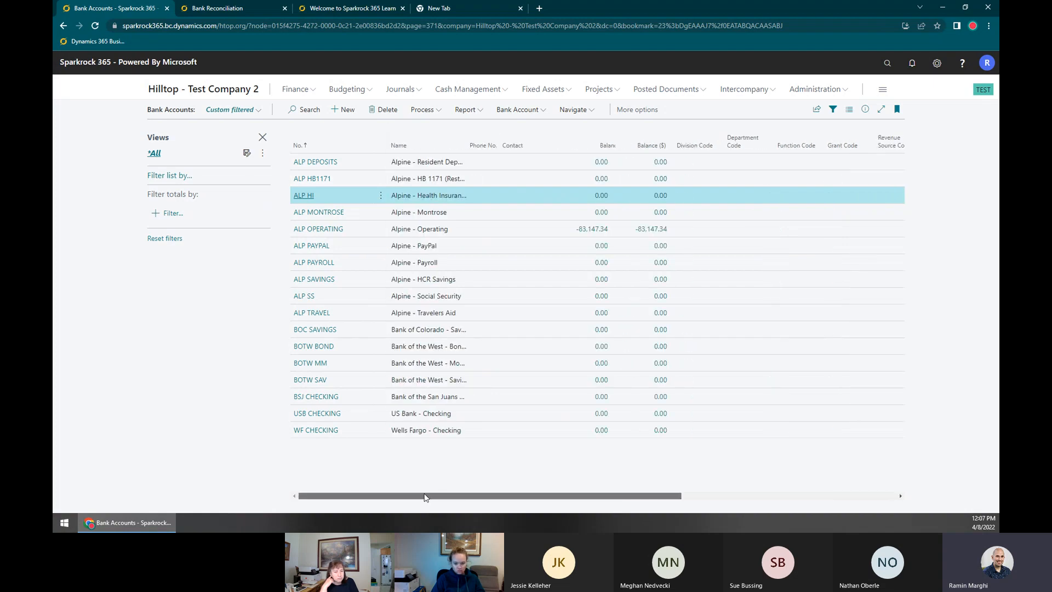
{"action": "left_click", "coordinate": [167, 213]}
{"action": "left_click", "coordinate": [554, 223]}
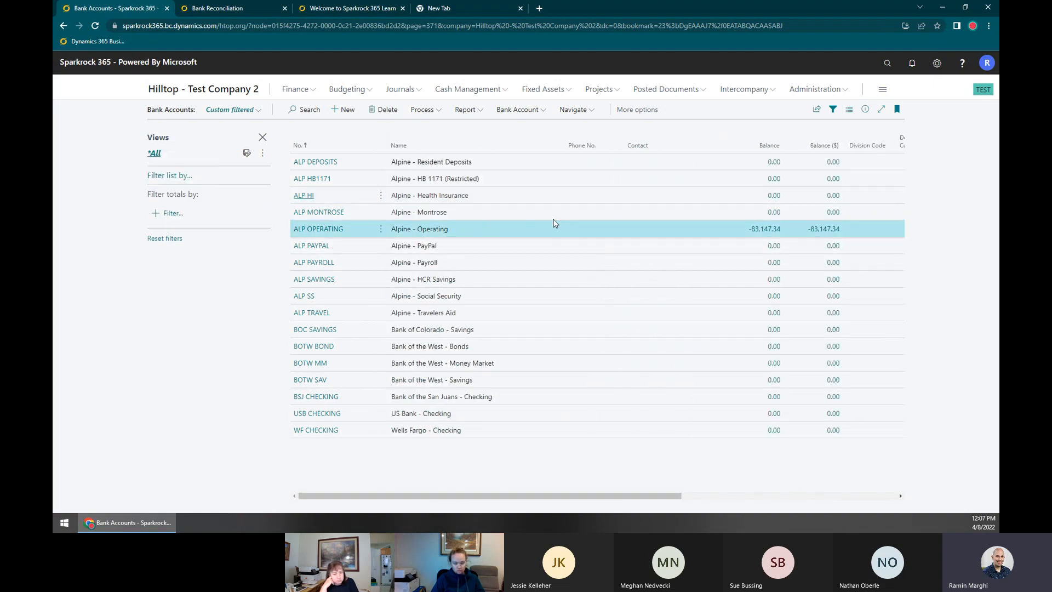
Filter the bank accounts list to a balance of <>0 and remove that filter again
{"action": "left_click", "coordinate": [167, 198]}
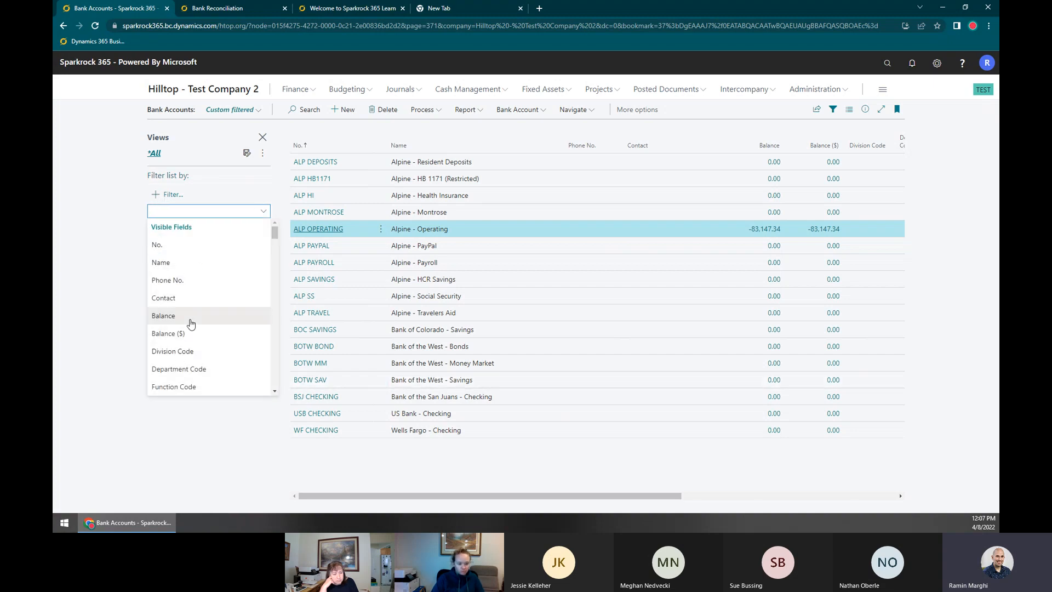
{"action": "left_click", "coordinate": [191, 316]}
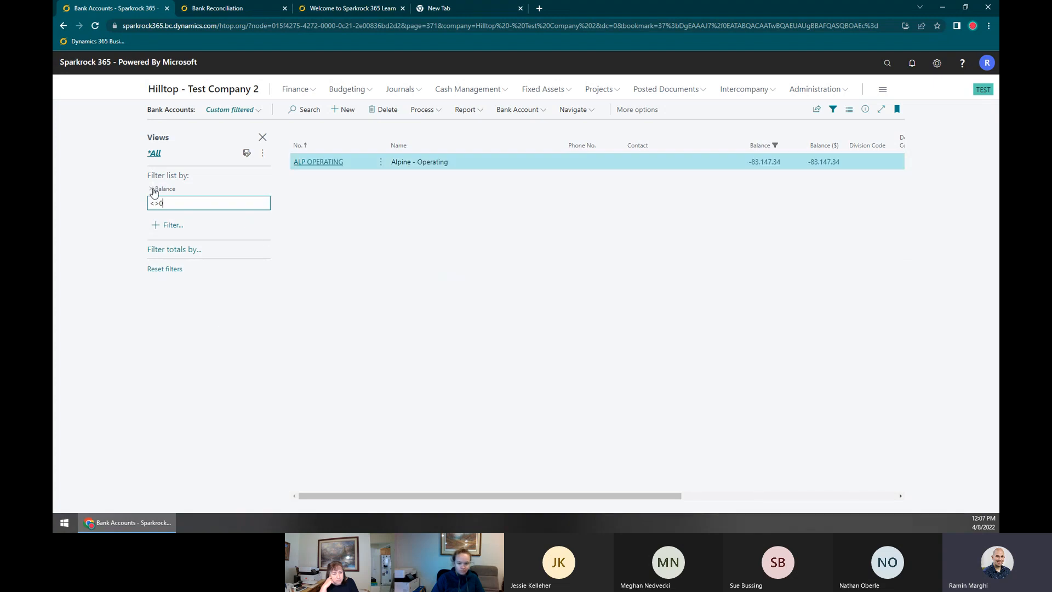
{"action": "left_click", "coordinate": [152, 189]}
{"action": "left_click", "coordinate": [552, 217]}
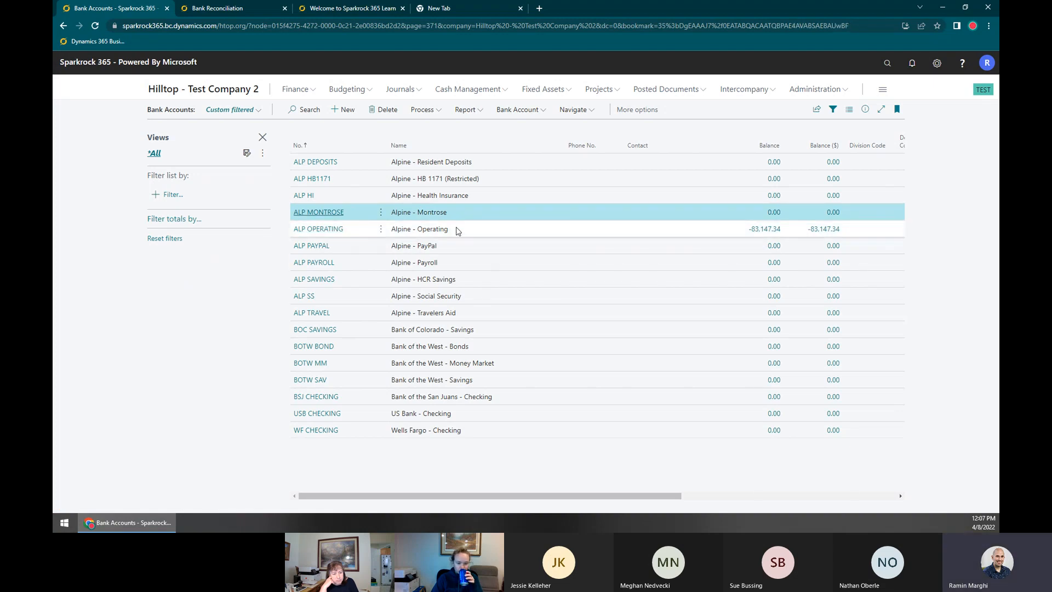
Open the Alpine - Operating bank account card and collapse all of its sections, from General to Dimensions
{"action": "left_click", "coordinate": [458, 230]}
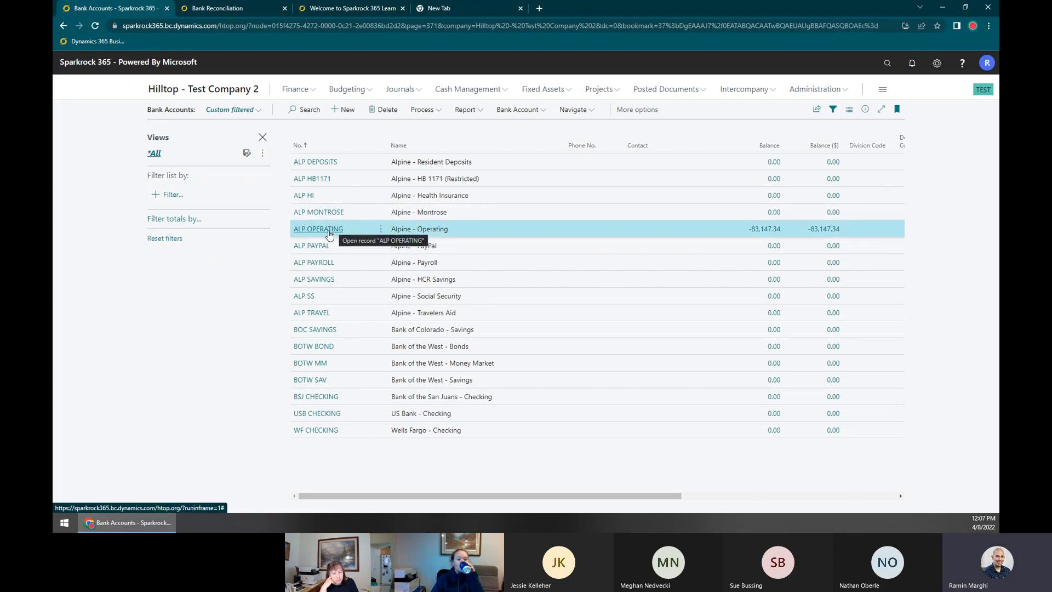
{"action": "left_click", "coordinate": [329, 230]}
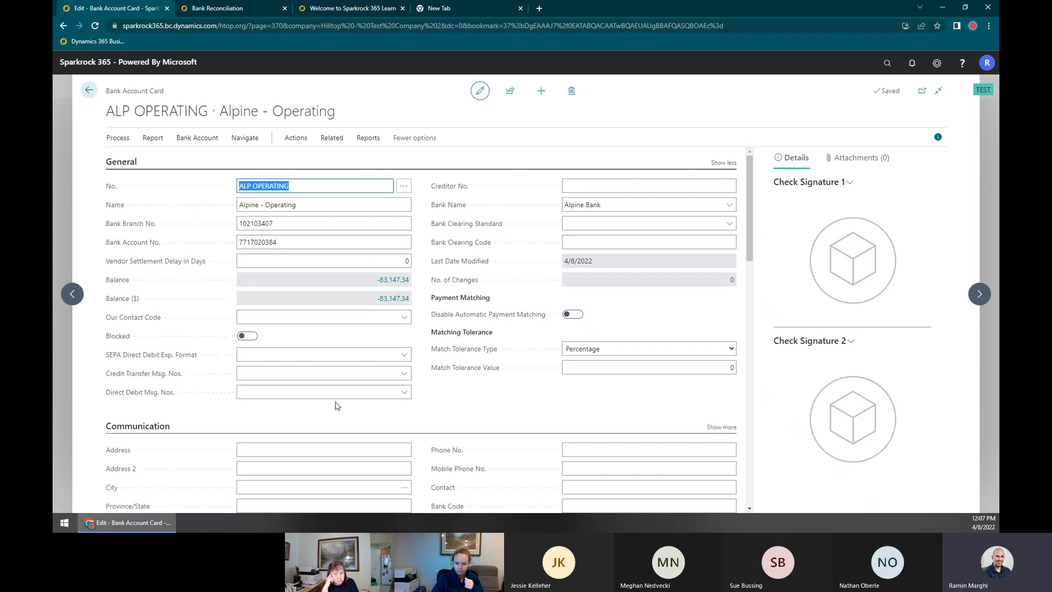
{"action": "left_click", "coordinate": [127, 164]}
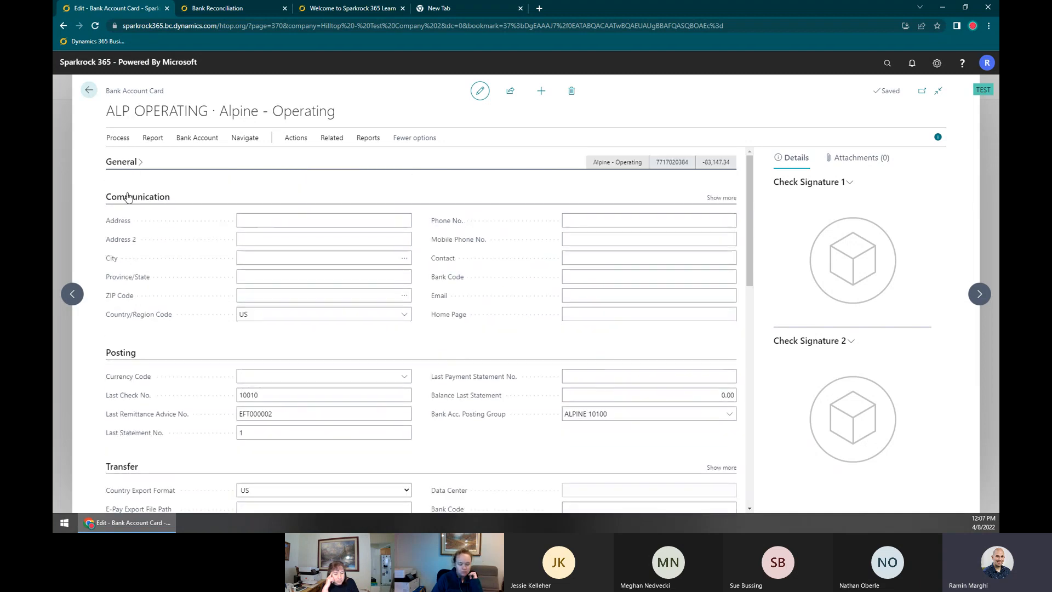
{"action": "left_click", "coordinate": [130, 198]}
{"action": "left_click", "coordinate": [130, 232]}
{"action": "left_click", "coordinate": [133, 266]}
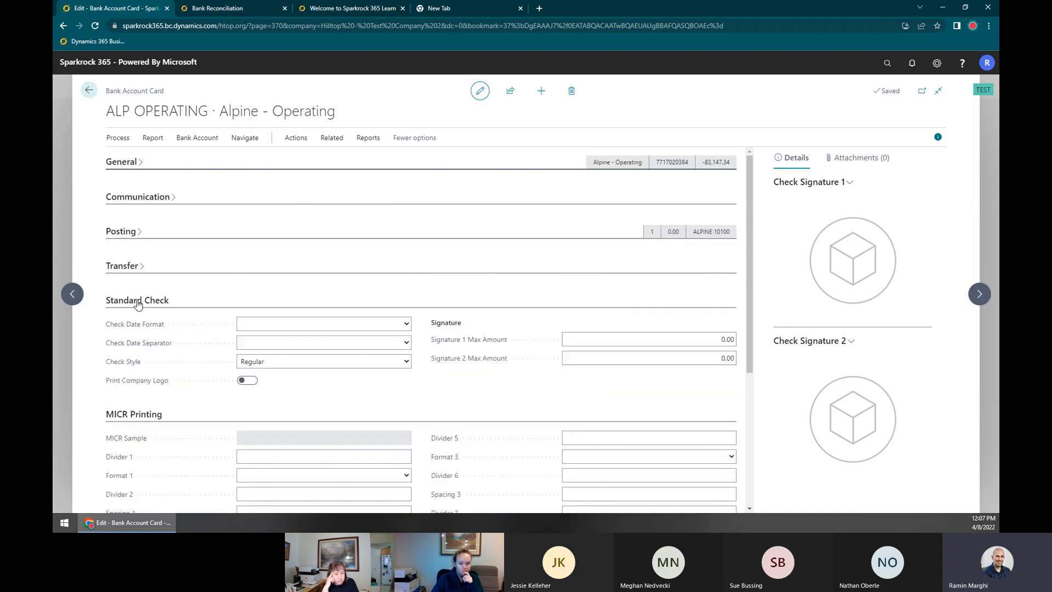
{"action": "left_click", "coordinate": [138, 300]}
{"action": "left_click", "coordinate": [146, 334]}
{"action": "left_click", "coordinate": [141, 372]}
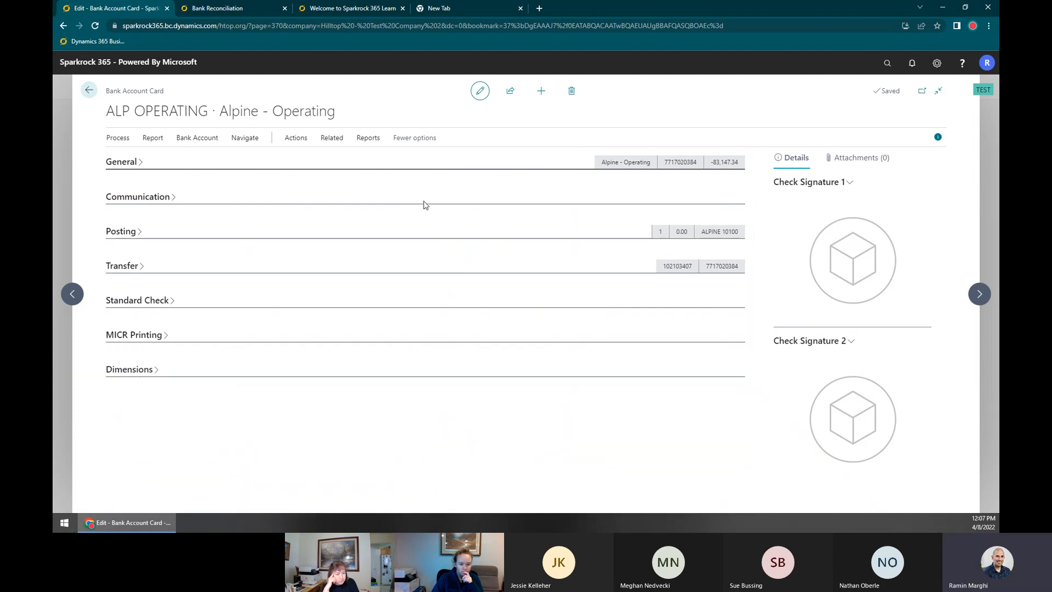
Expand the General section and examine the account's number, name and bank name fields
{"action": "left_click", "coordinate": [129, 163]}
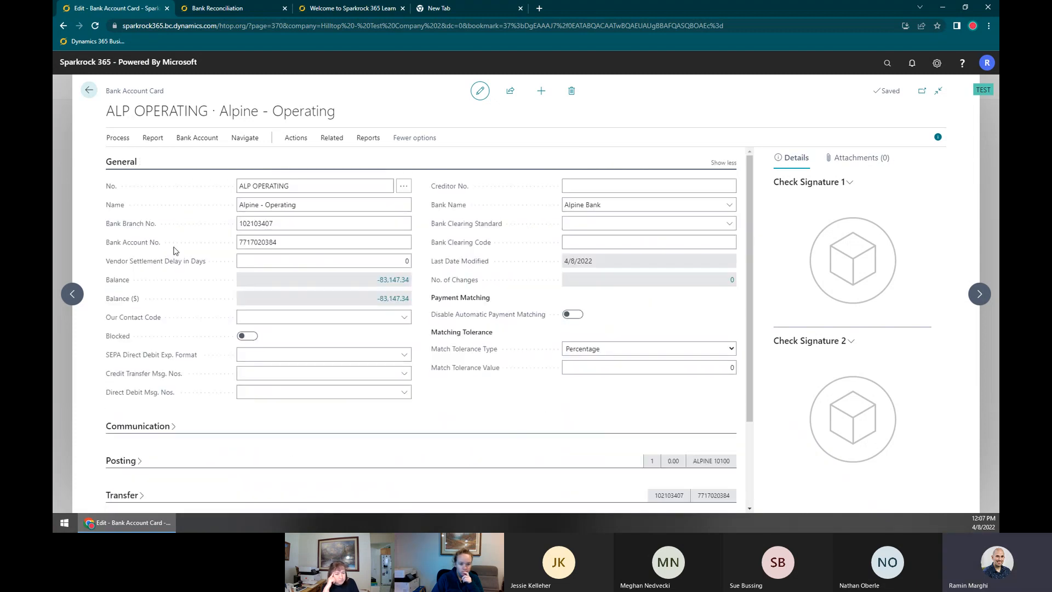
{"action": "left_click", "coordinate": [253, 187]}
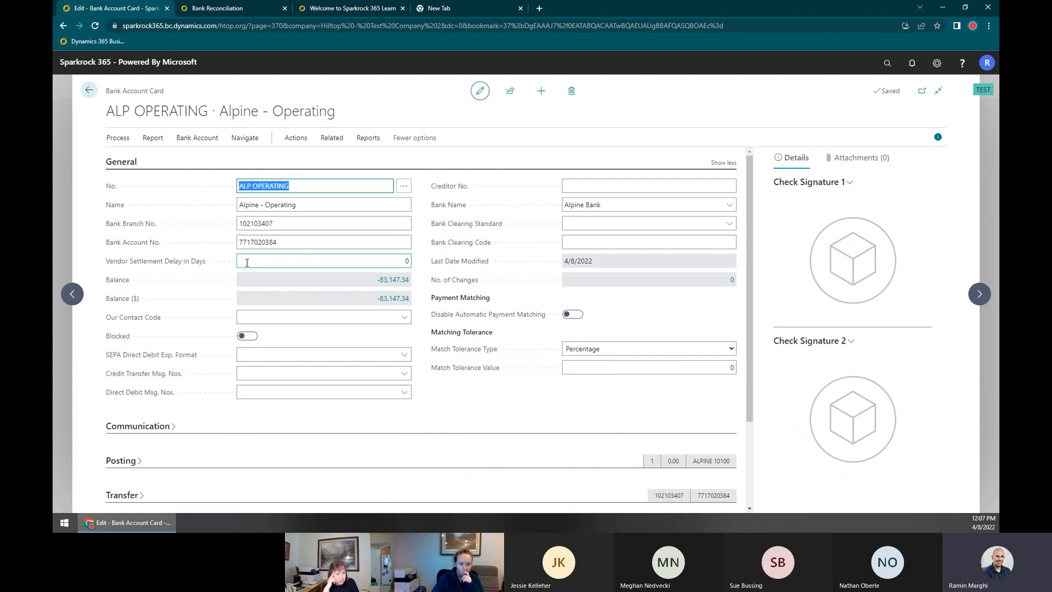
{"action": "key", "text": "Tab"}
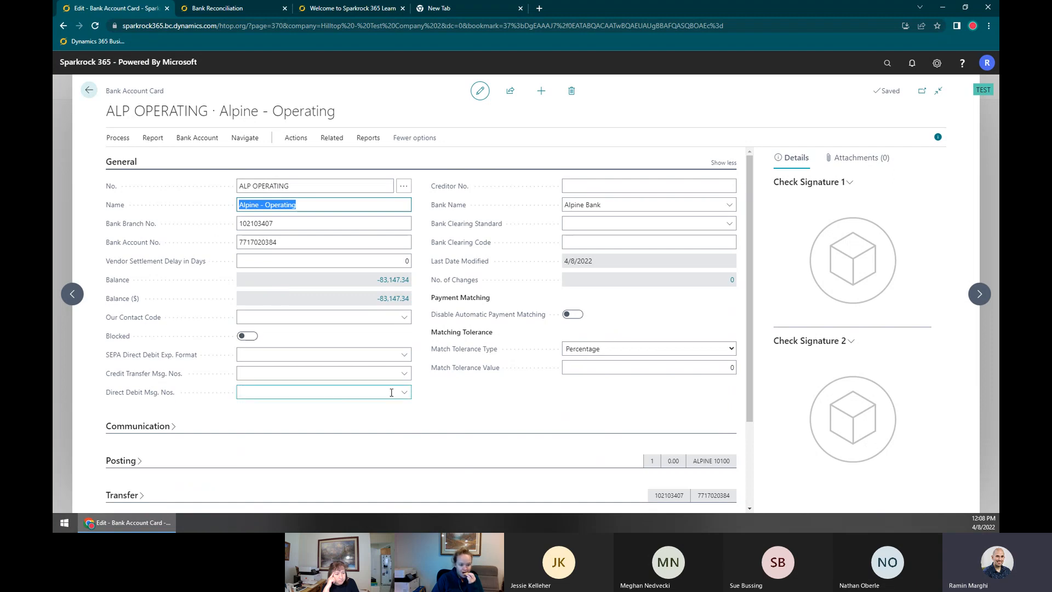
{"action": "left_click", "coordinate": [601, 208]}
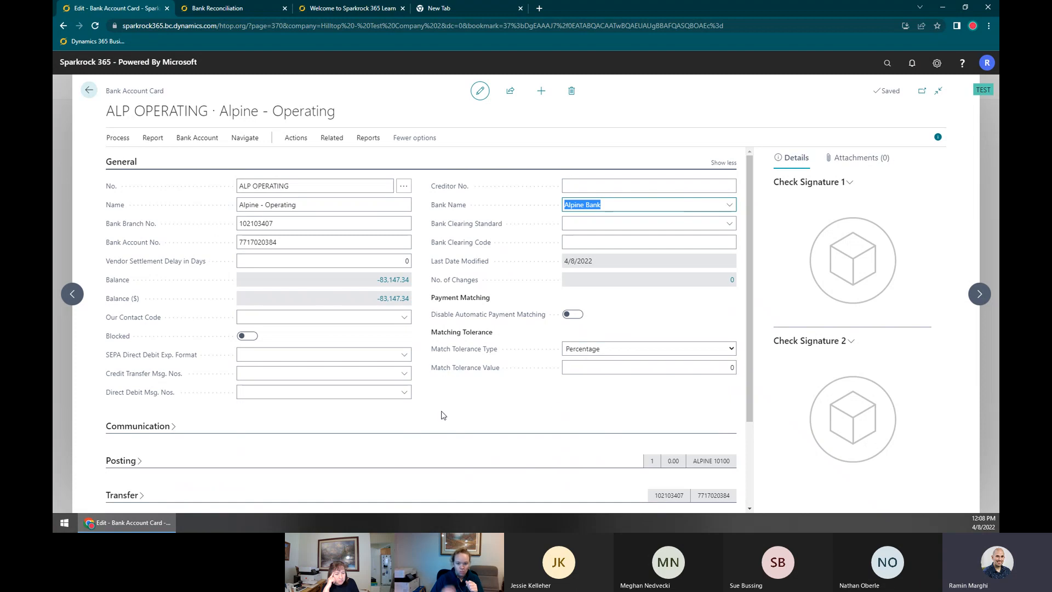
Expand the Communication section to examine the bank's address and contact fields
{"action": "scroll", "coordinate": [210, 380], "scroll_direction": "down", "scroll_amount": 2}
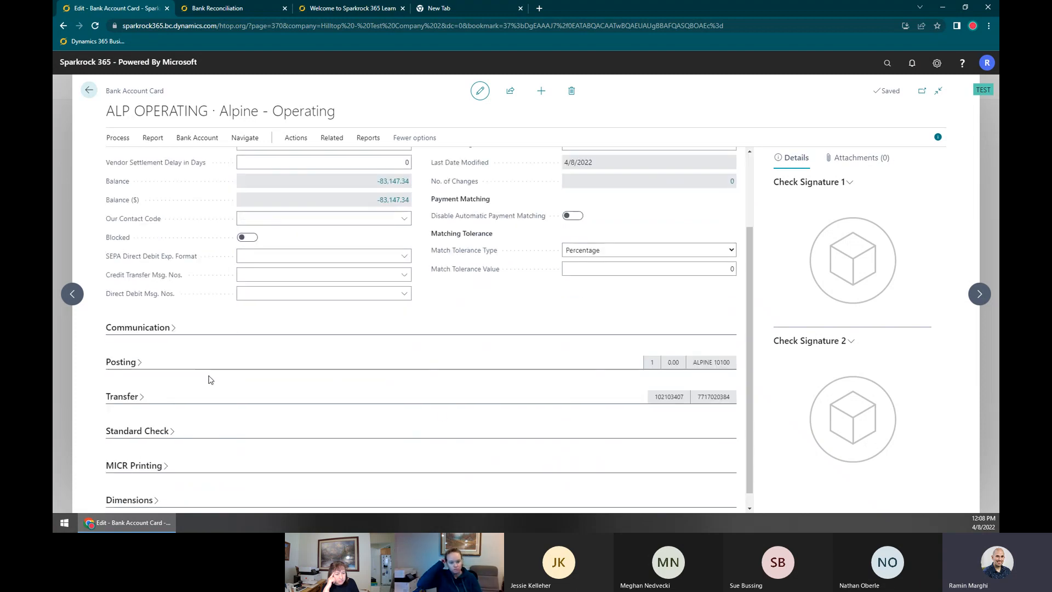
{"action": "left_click", "coordinate": [305, 330]}
{"action": "scroll", "coordinate": [306, 295], "scroll_direction": "down", "scroll_amount": 2}
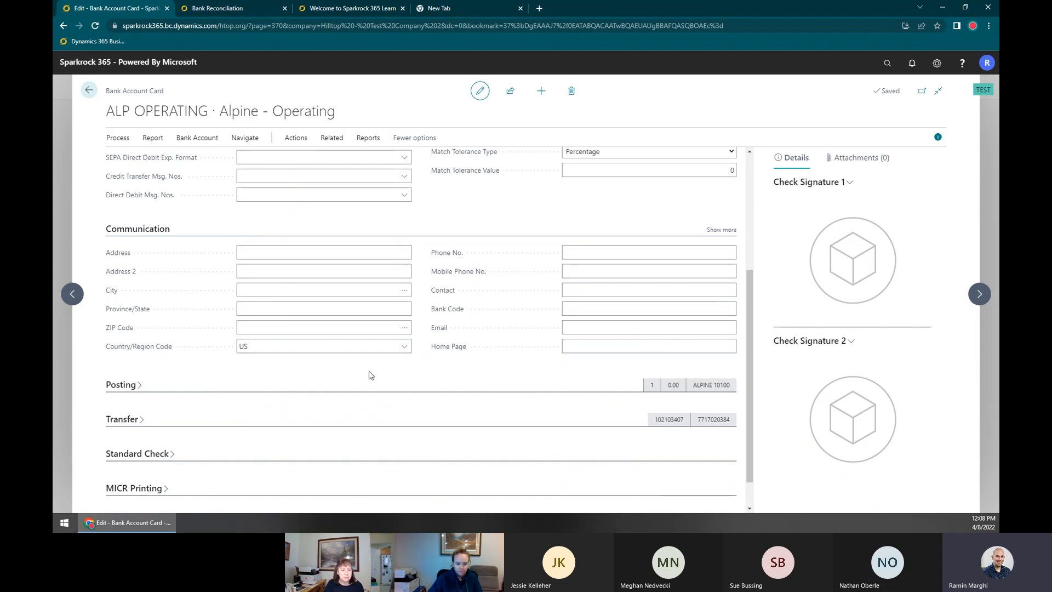
{"action": "left_click", "coordinate": [290, 141]}
{"action": "left_click", "coordinate": [334, 140]}
{"action": "left_click", "coordinate": [365, 140]}
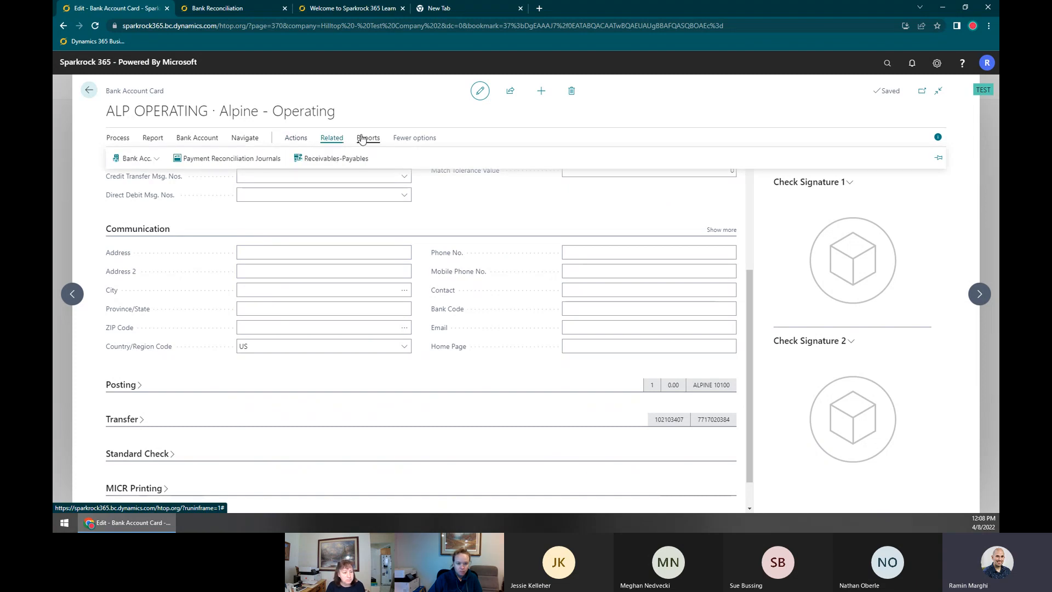
{"action": "left_click", "coordinate": [245, 138]}
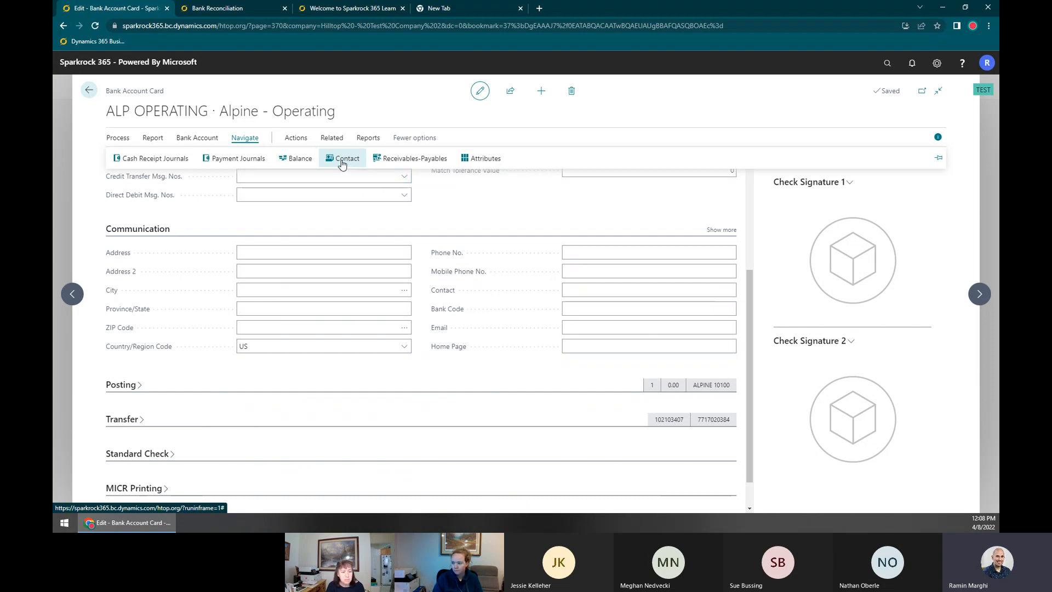
{"action": "left_click", "coordinate": [448, 229]}
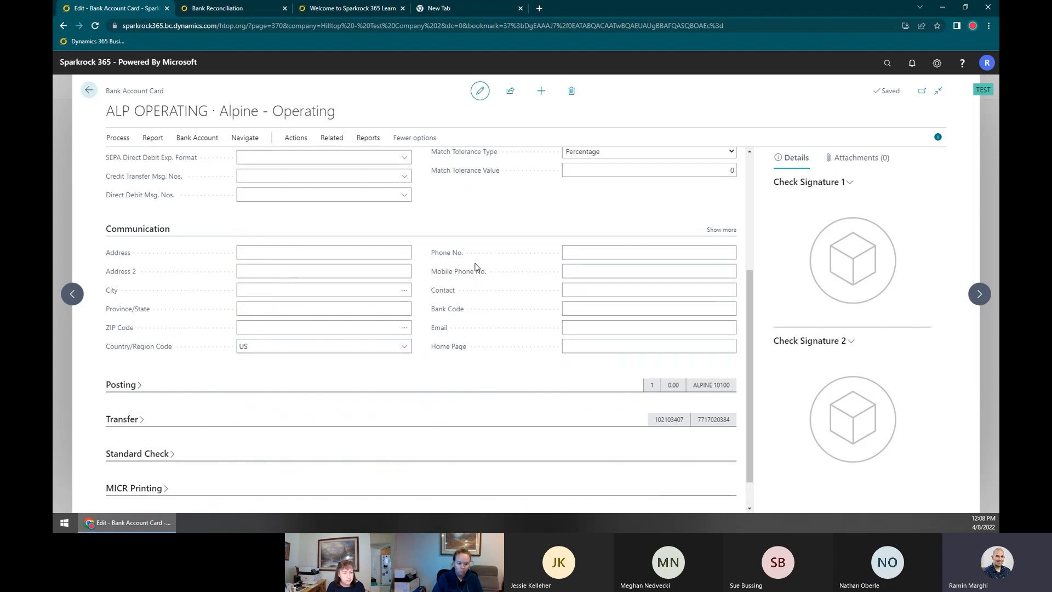
Show the additional Communication fields and expand the Posting section to examine its check, statement and posting group fields
{"action": "left_click", "coordinate": [720, 230]}
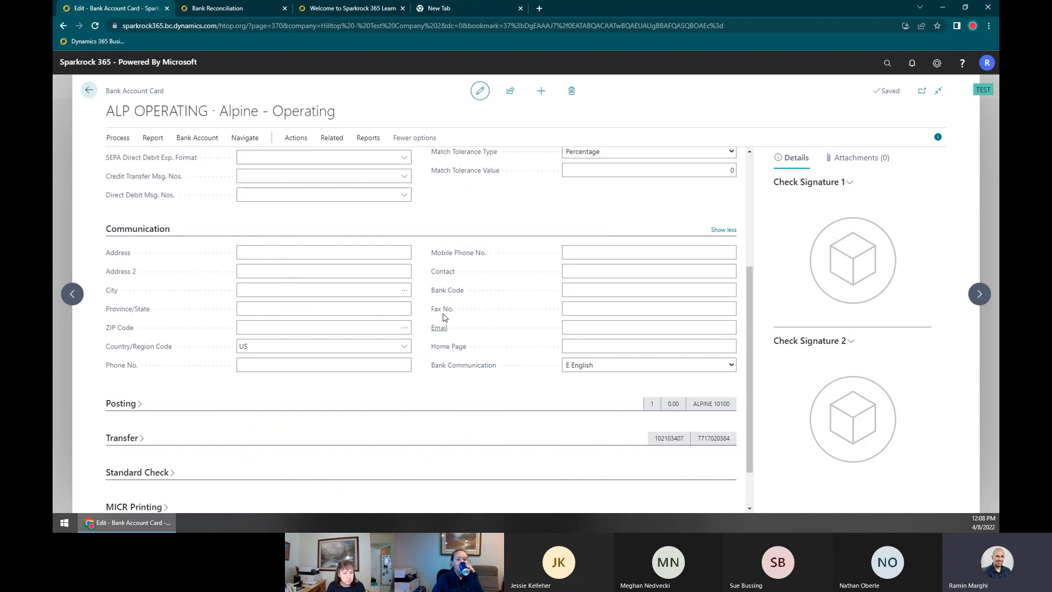
{"action": "scroll", "coordinate": [405, 369], "scroll_direction": "down", "scroll_amount": 1}
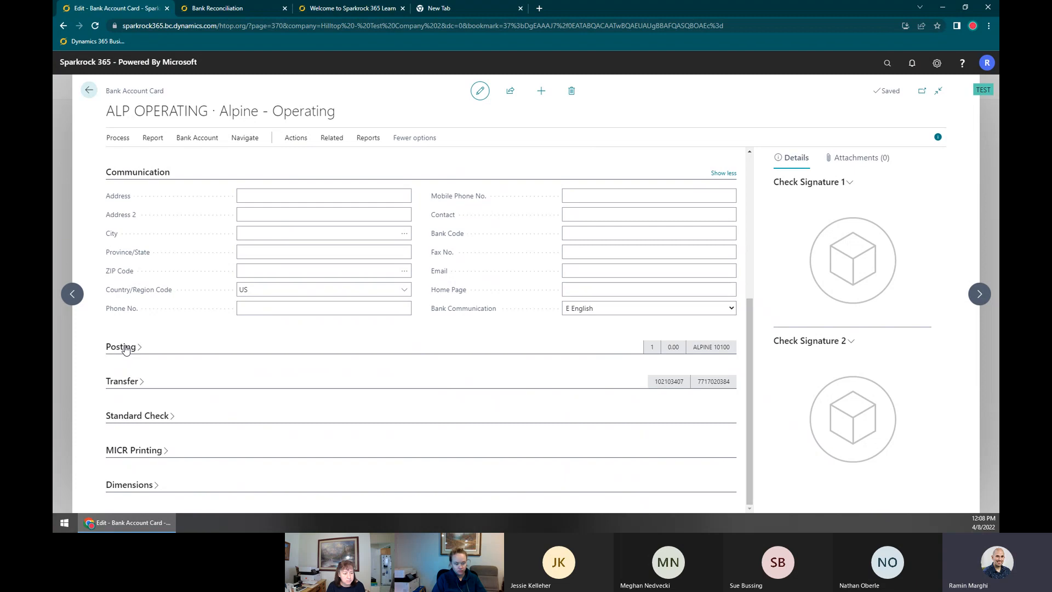
{"action": "left_click", "coordinate": [124, 348]}
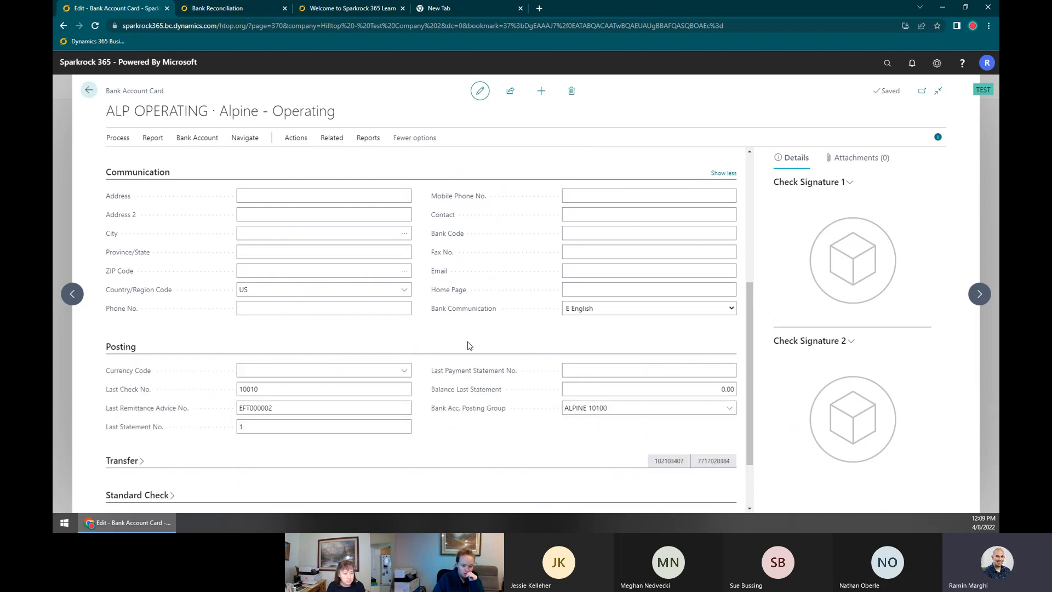
{"action": "scroll", "coordinate": [469, 345], "scroll_direction": "down", "scroll_amount": 1}
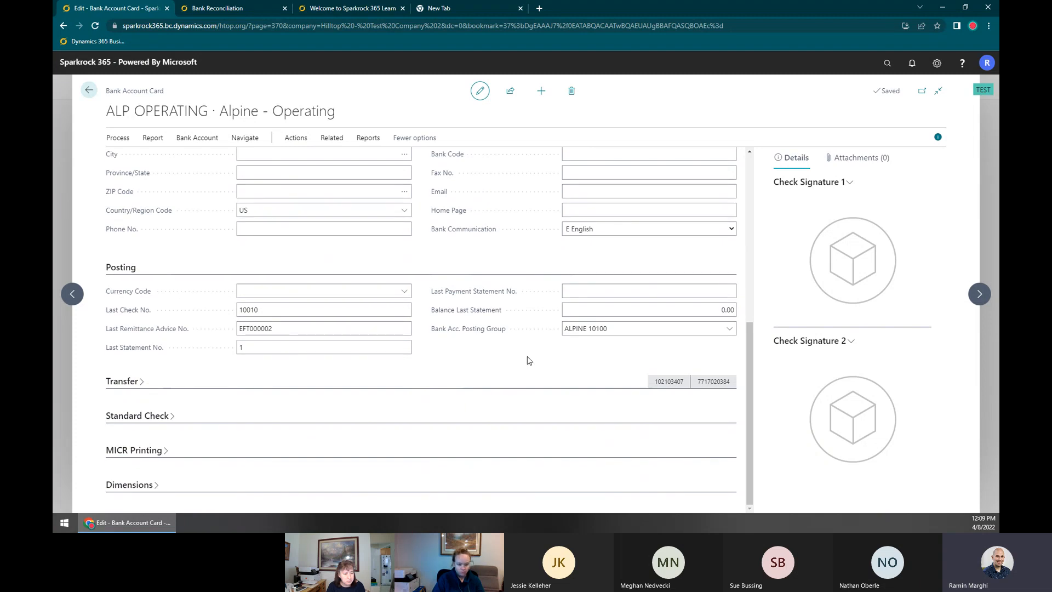
Examine the Posting section's Last Check No., Last Remittance Advice No. and Last Statement No. fields
{"action": "left_click", "coordinate": [280, 308]}
{"action": "left_click", "coordinate": [261, 311]}
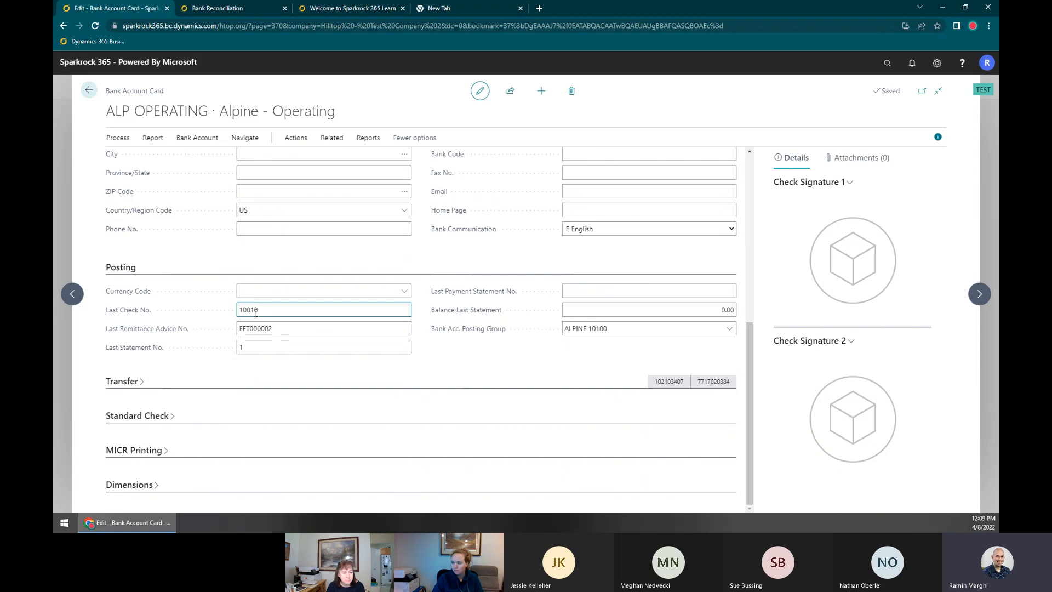
{"action": "left_click_drag", "start_coordinate": [265, 311], "coordinate": [238, 310]}
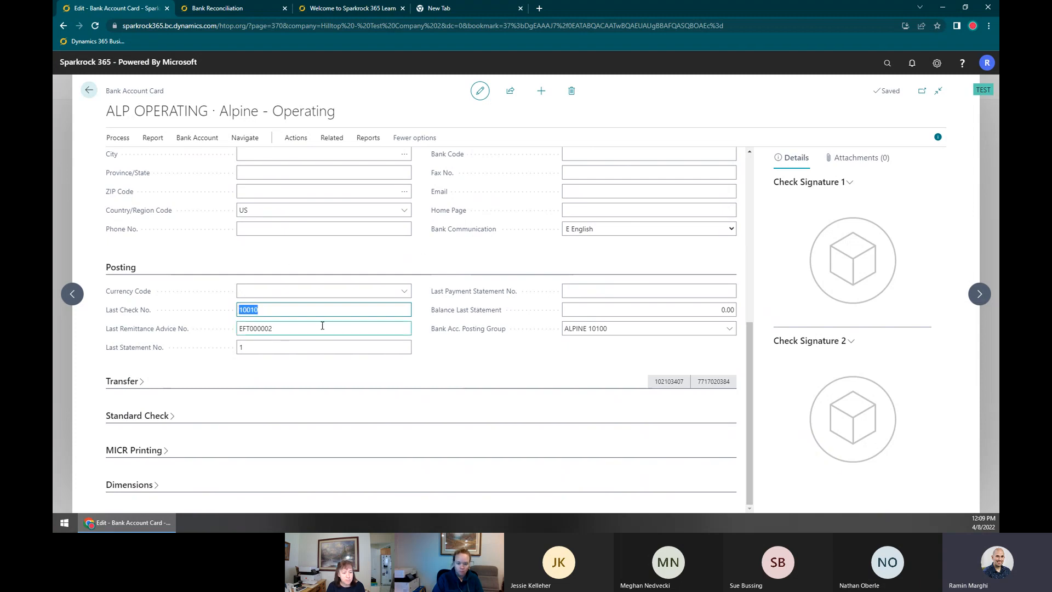
{"action": "key", "text": "Tab"}
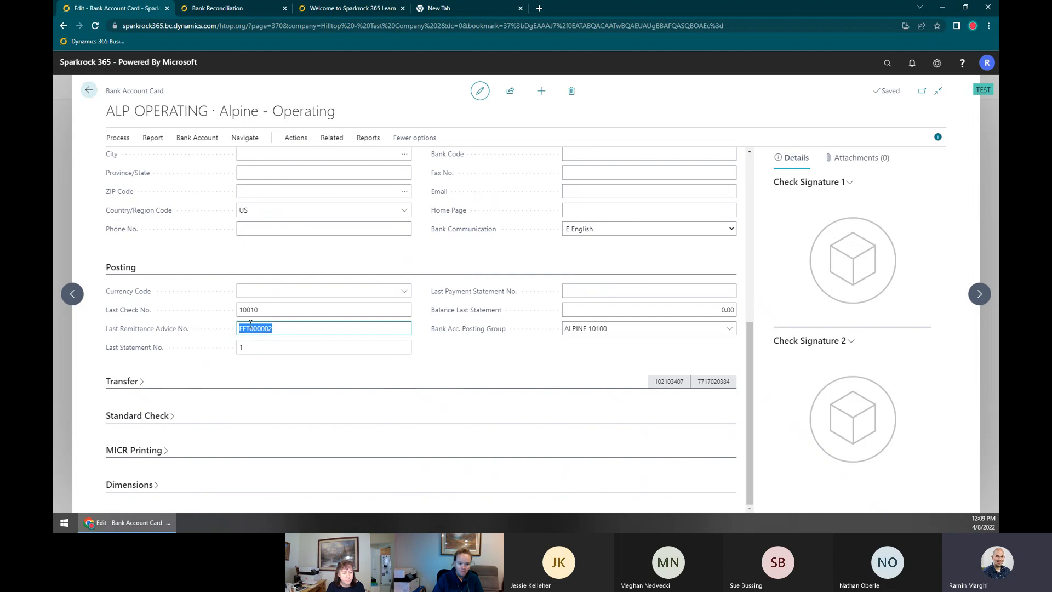
{"action": "left_click", "coordinate": [279, 330]}
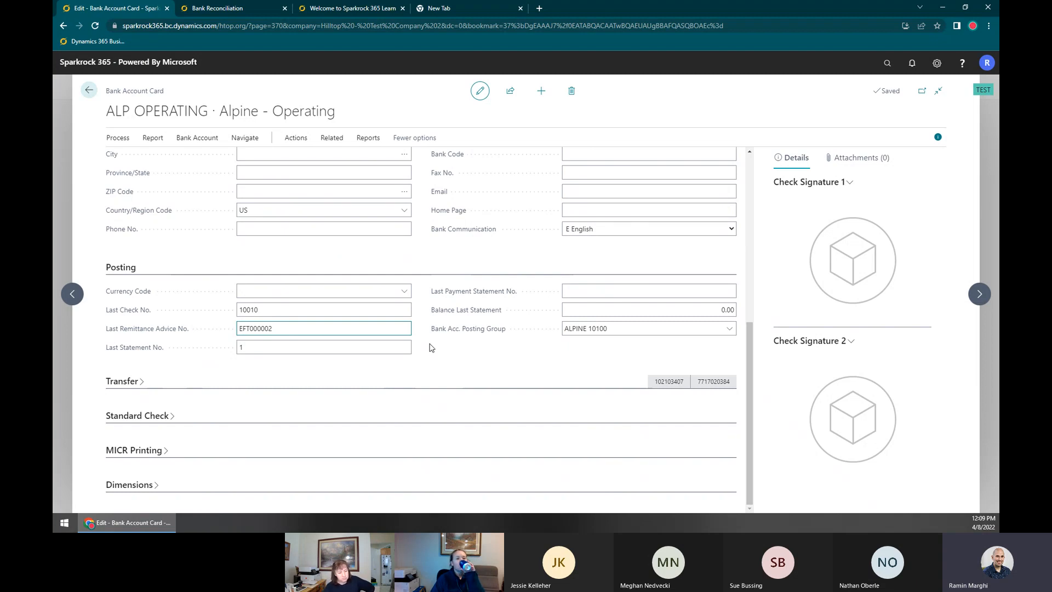
{"action": "left_click", "coordinate": [264, 347]}
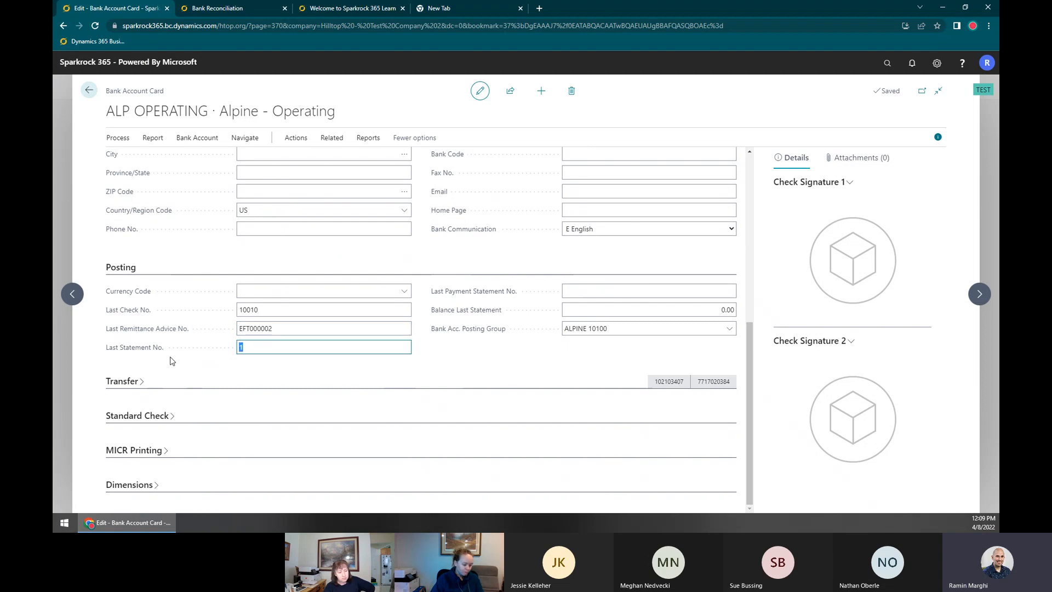
{"action": "left_click", "coordinate": [255, 349]}
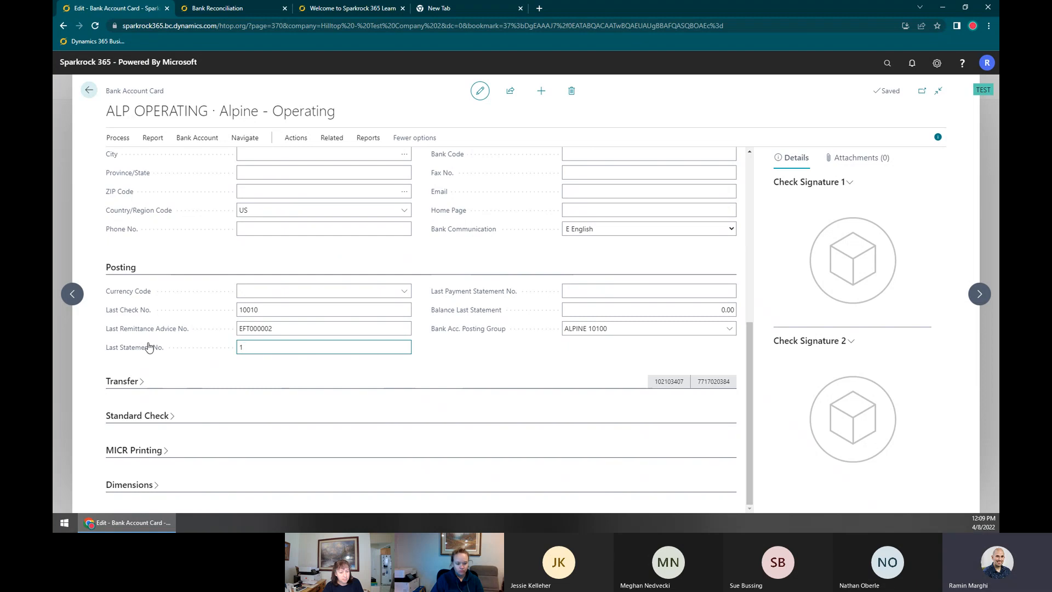
Examine the Bank Acc. Posting Group and Balance Last Statement fields in the Posting section
{"action": "left_click", "coordinate": [674, 331]}
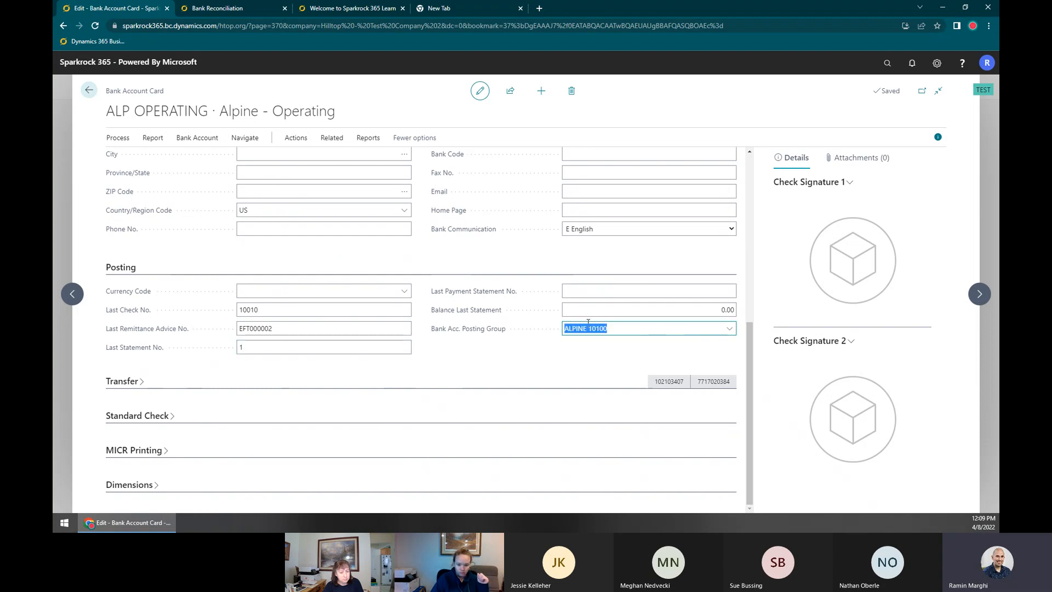
{"action": "left_click", "coordinate": [716, 308]}
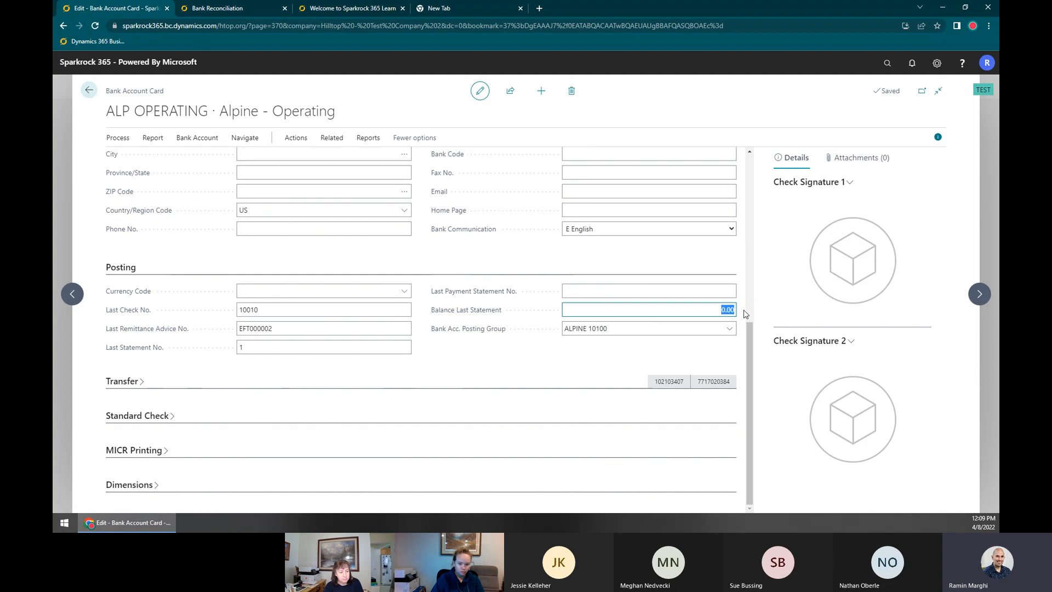
{"action": "left_click", "coordinate": [730, 308]}
{"action": "double_click", "coordinate": [726, 309]}
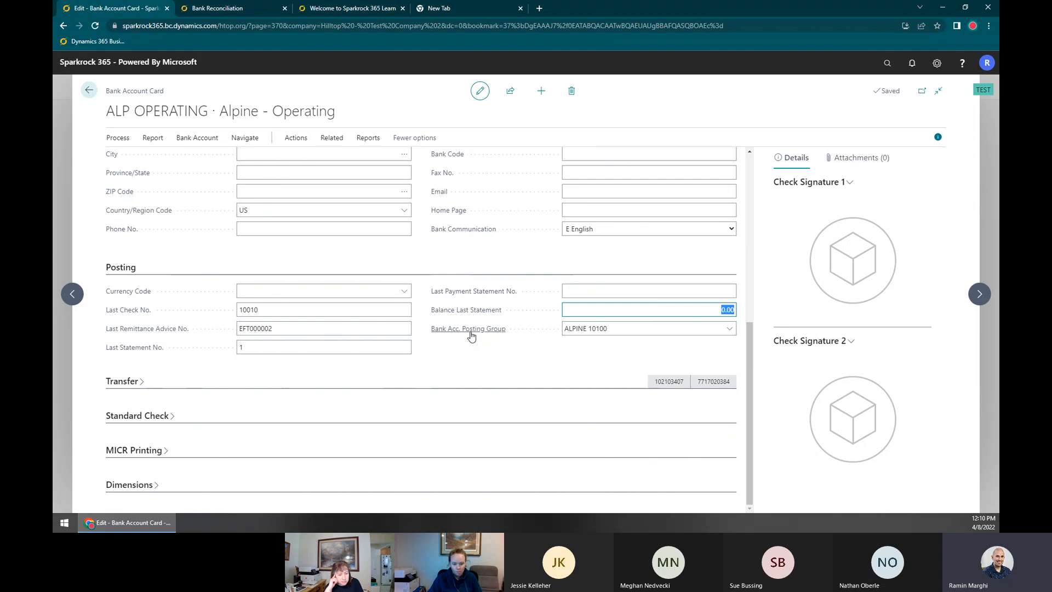
Open the full list of bank account posting groups, review their G/L account numbers, and close it without selecting another group
{"action": "left_click", "coordinate": [649, 330]}
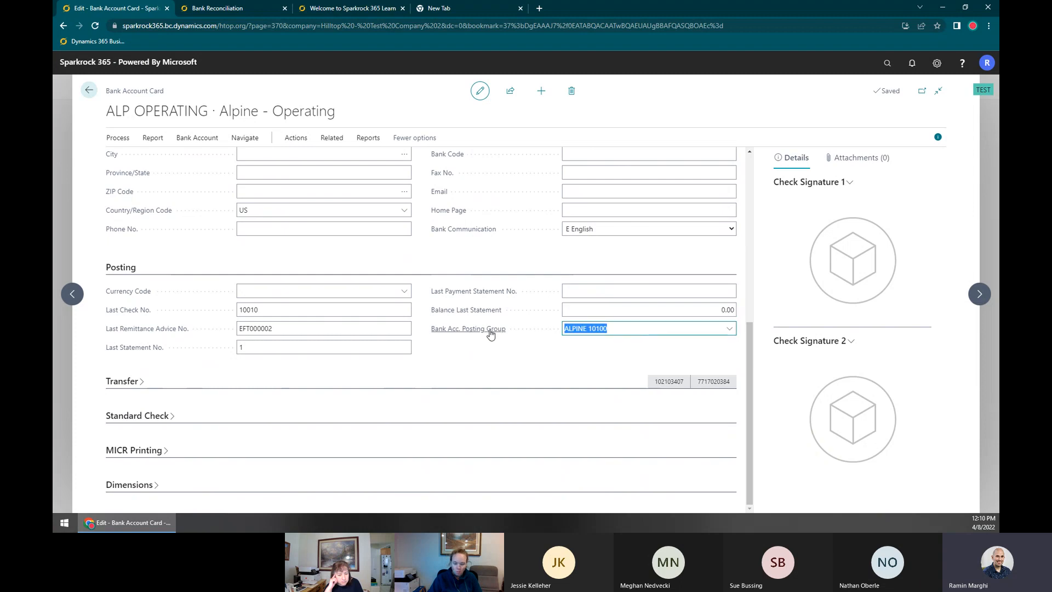
{"action": "mouse_move", "coordinate": [484, 331]}
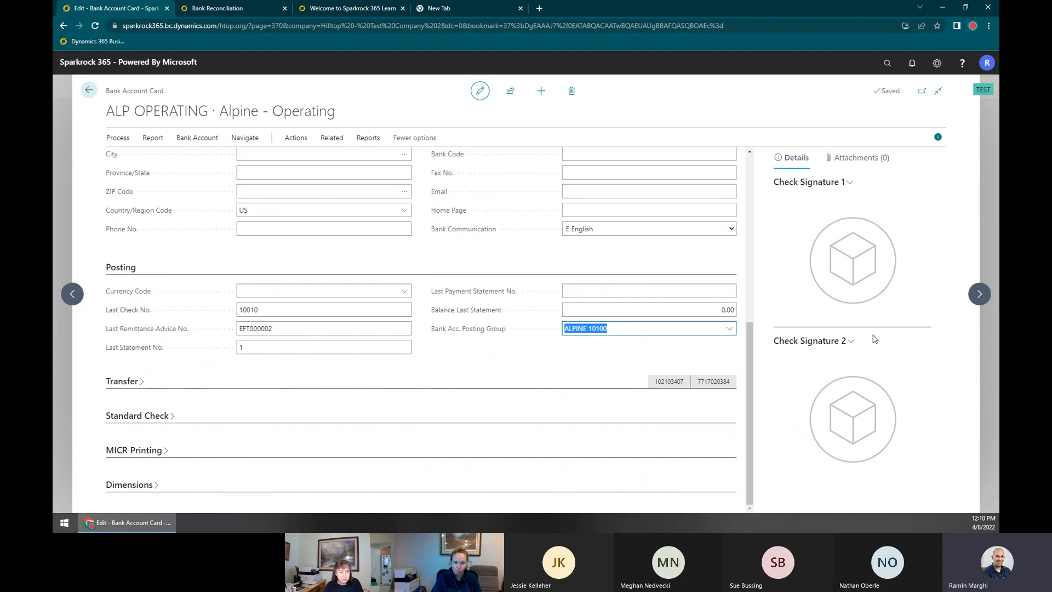
{"action": "left_click", "coordinate": [730, 328]}
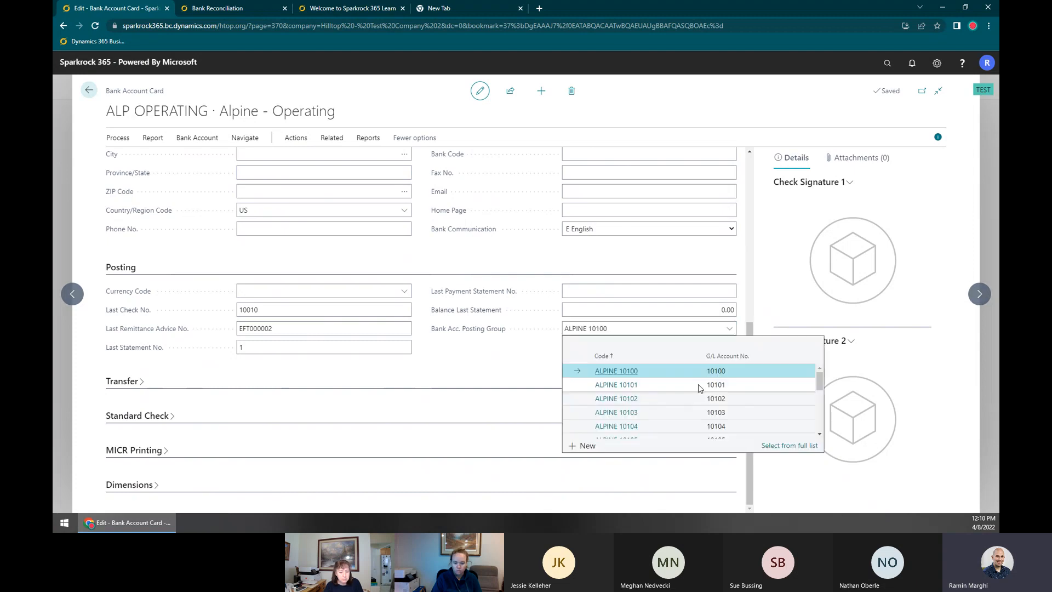
{"action": "left_click", "coordinate": [785, 446]}
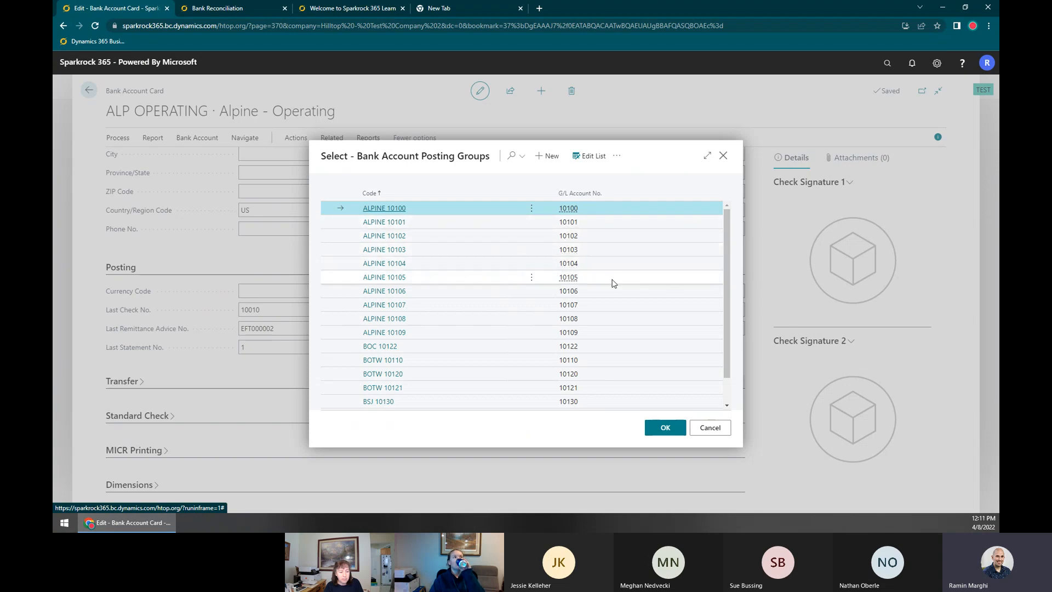
{"action": "scroll", "coordinate": [464, 340], "scroll_direction": "down", "scroll_amount": 1}
{"action": "scroll", "coordinate": [463, 339], "scroll_direction": "up", "scroll_amount": 1}
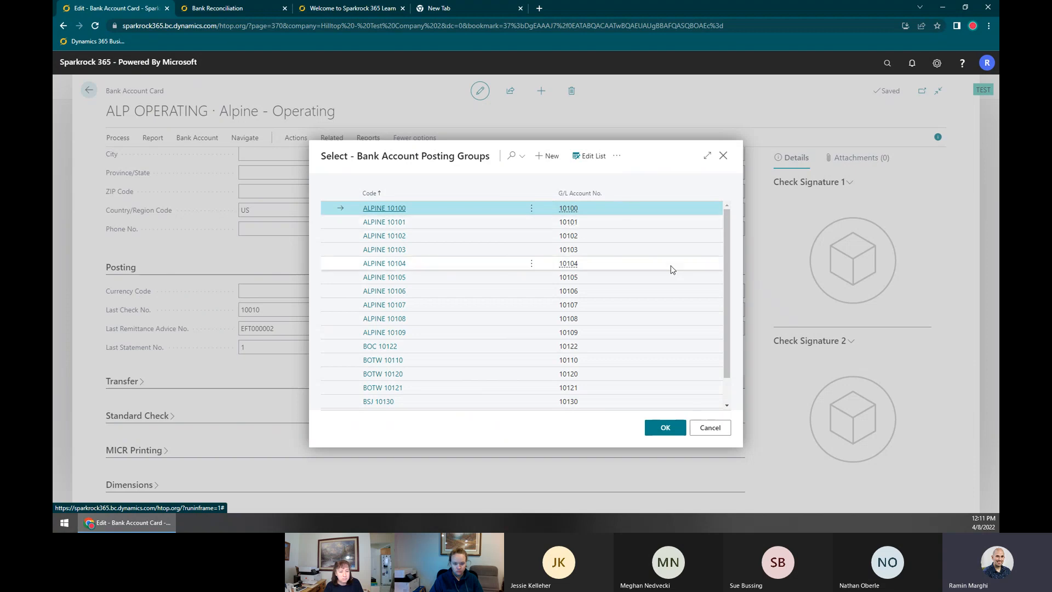
{"action": "left_click", "coordinate": [714, 431]}
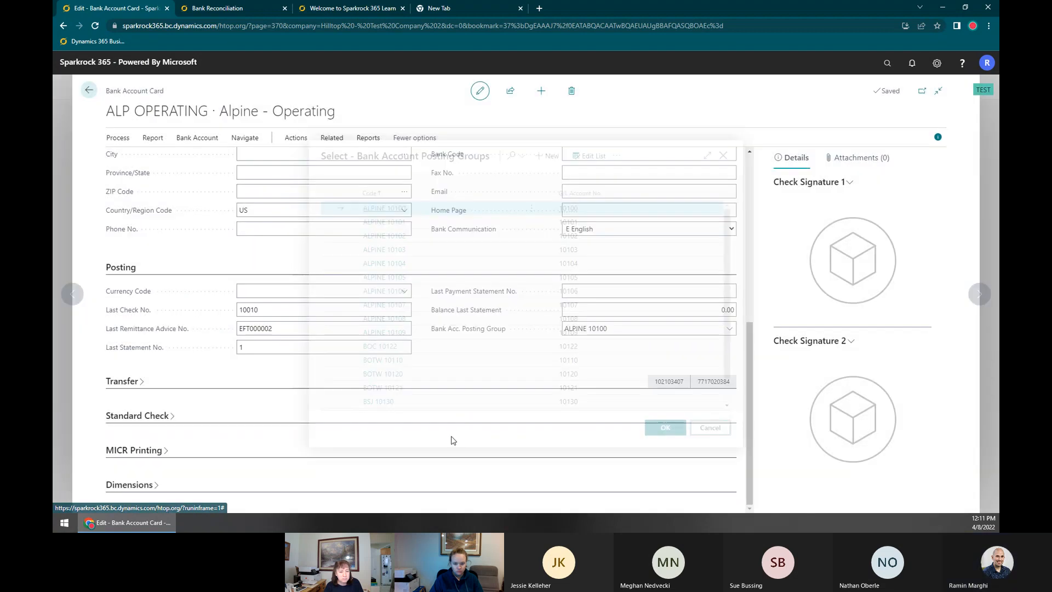
Expand the Transfer section and examine its Bank Statement Import Format and Payment Export Format fields
{"action": "left_click", "coordinate": [336, 386]}
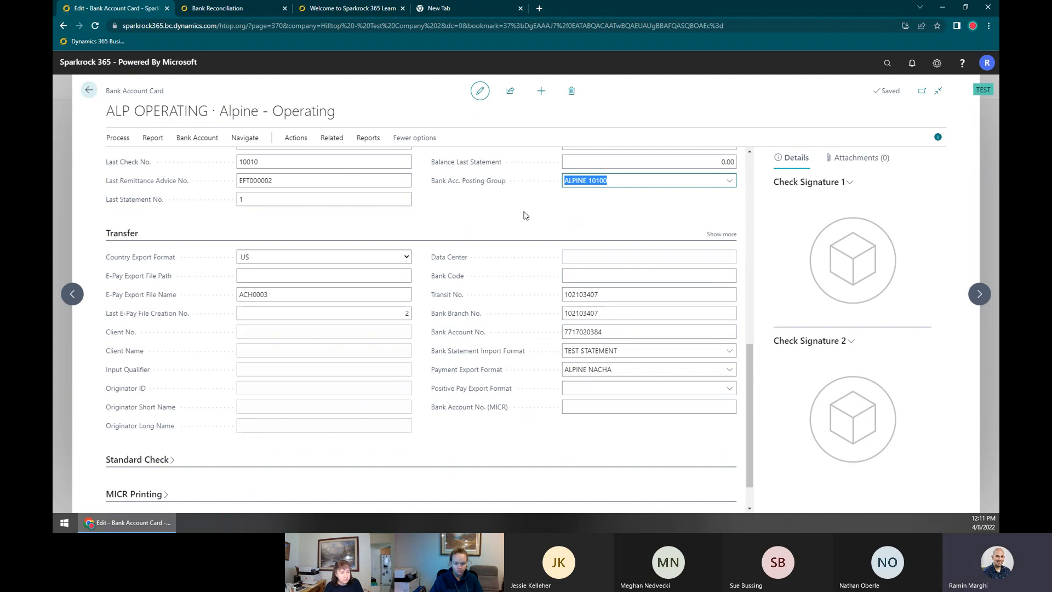
{"action": "left_click", "coordinate": [627, 350]}
{"action": "left_click", "coordinate": [629, 370]}
{"action": "left_click", "coordinate": [636, 349]}
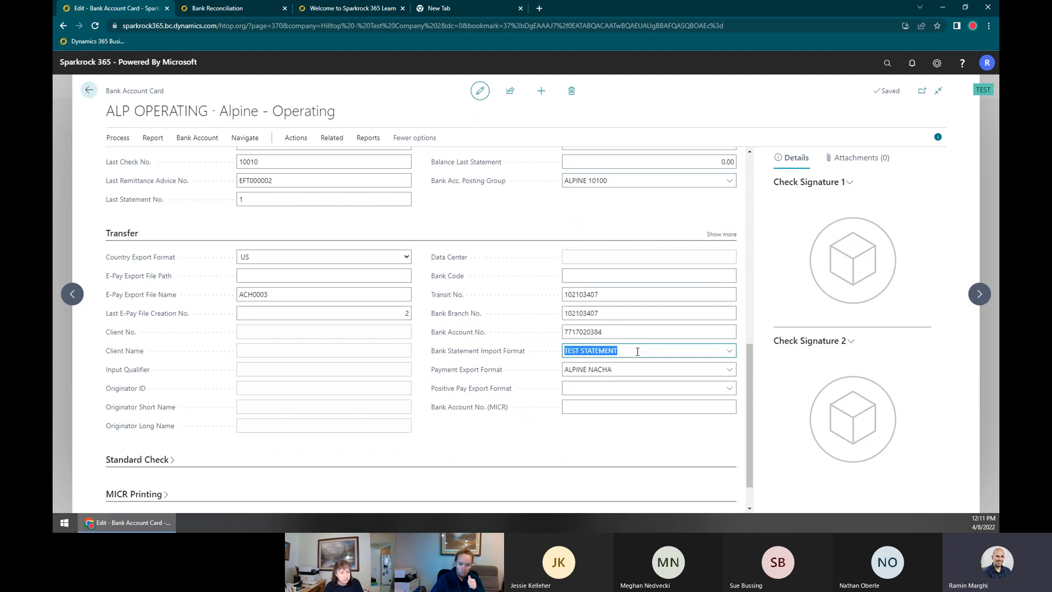
{"action": "left_click", "coordinate": [637, 368]}
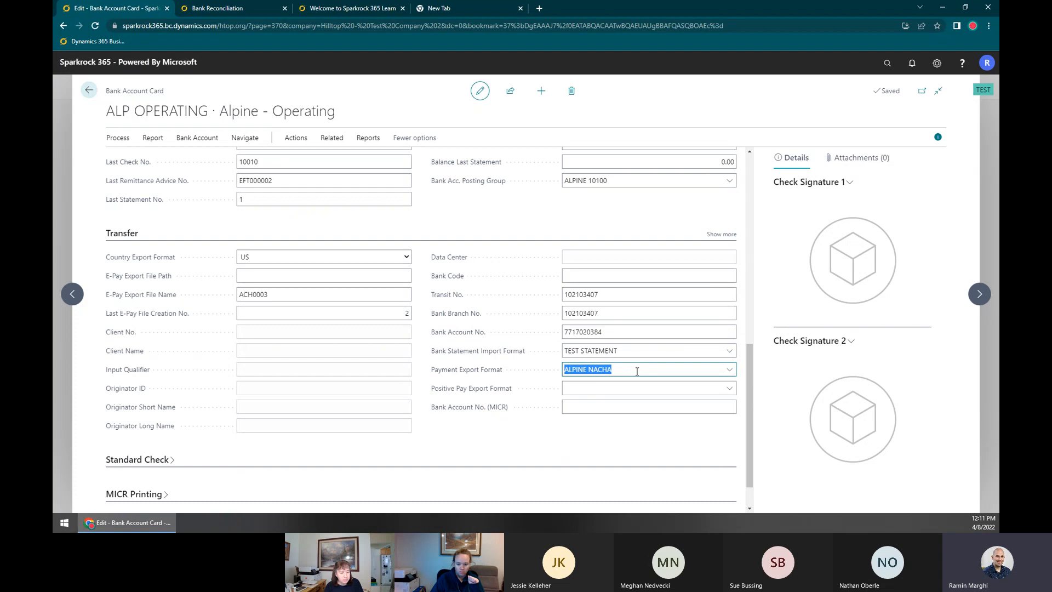
{"action": "left_click", "coordinate": [618, 370]}
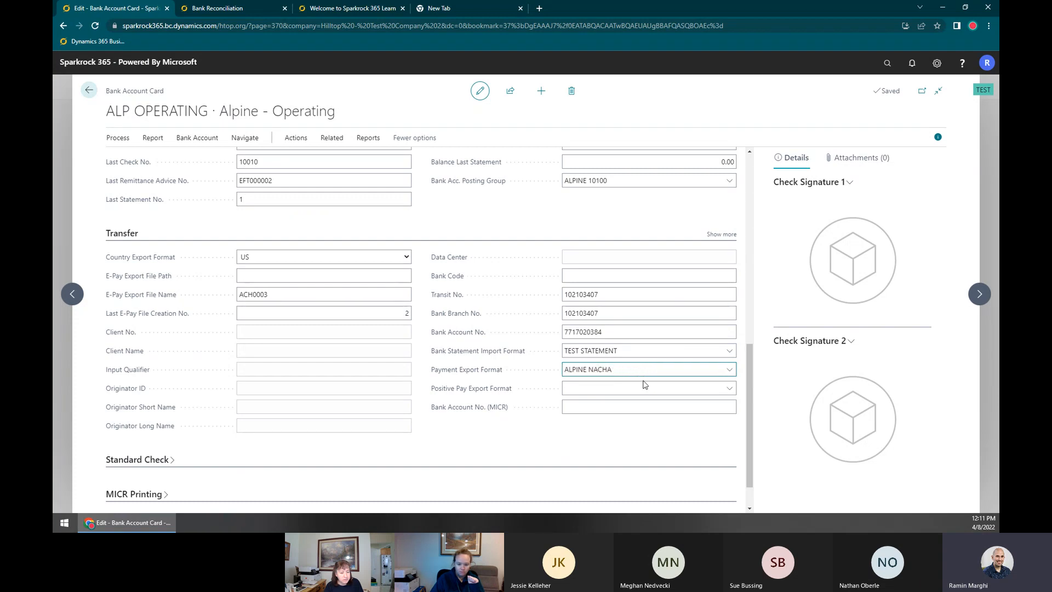
Show the additional Transfer fields, and switch the expanded section from Transfer to Standard Check
{"action": "left_click", "coordinate": [709, 236]}
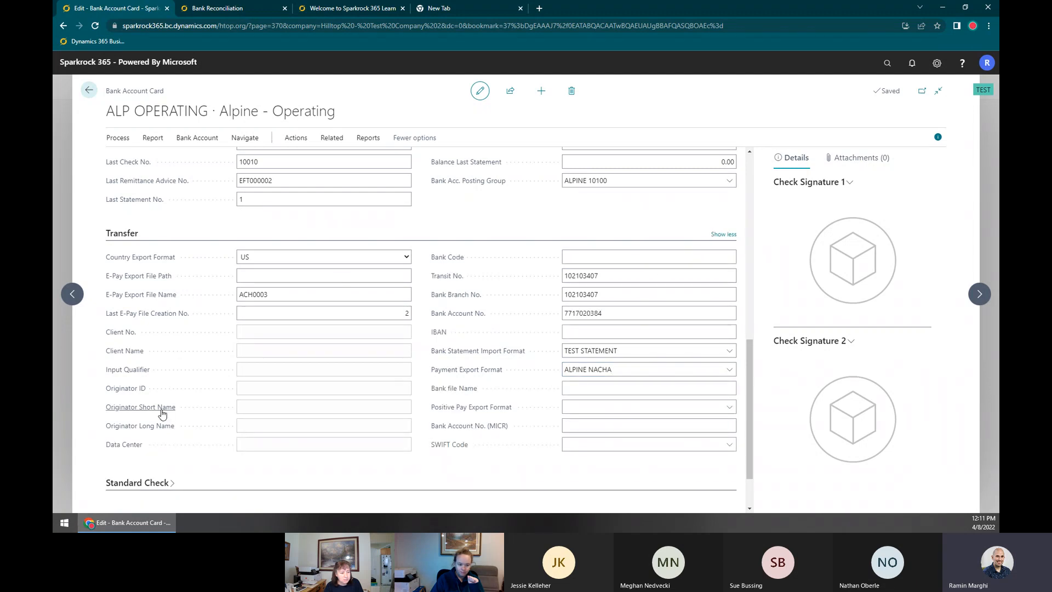
{"action": "left_click", "coordinate": [122, 233]}
{"action": "left_click", "coordinate": [142, 417]}
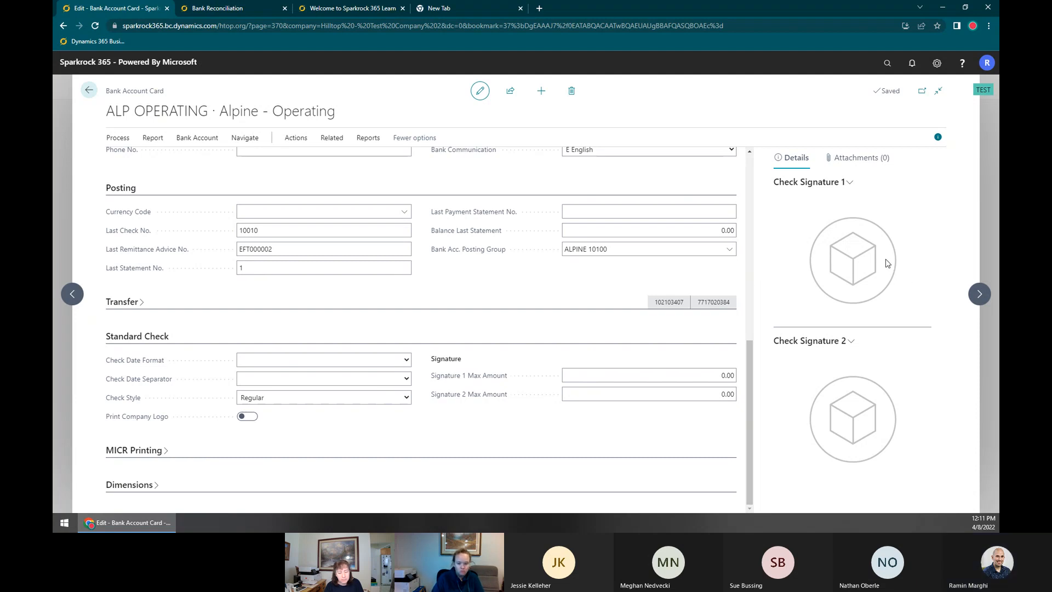
Import the image sig1.png from the Training folder as Check Signature 1
{"action": "left_click", "coordinate": [849, 183]}
{"action": "left_click", "coordinate": [839, 202]}
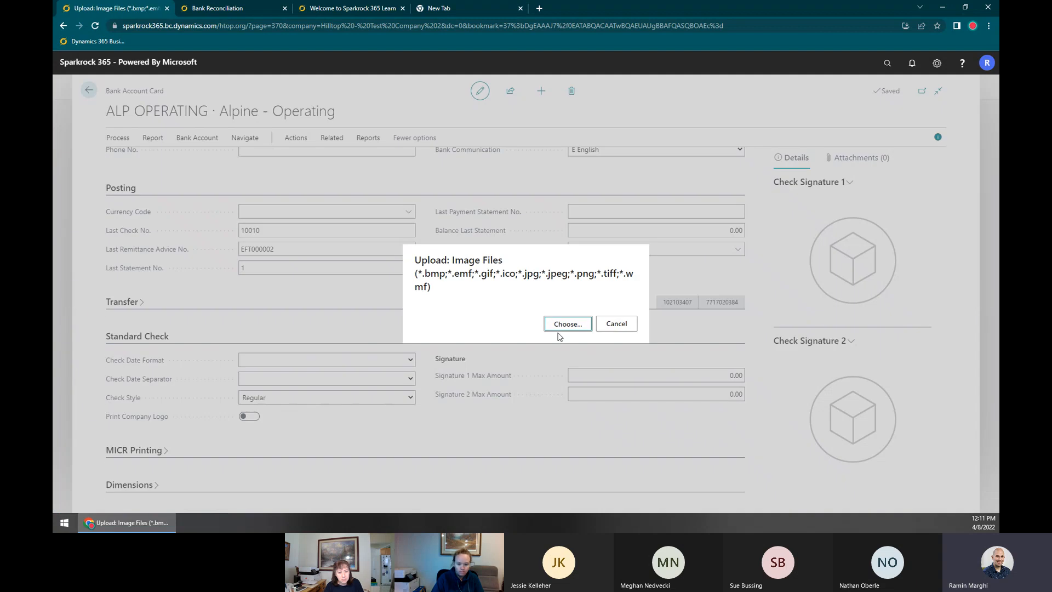
{"action": "left_click", "coordinate": [568, 324]}
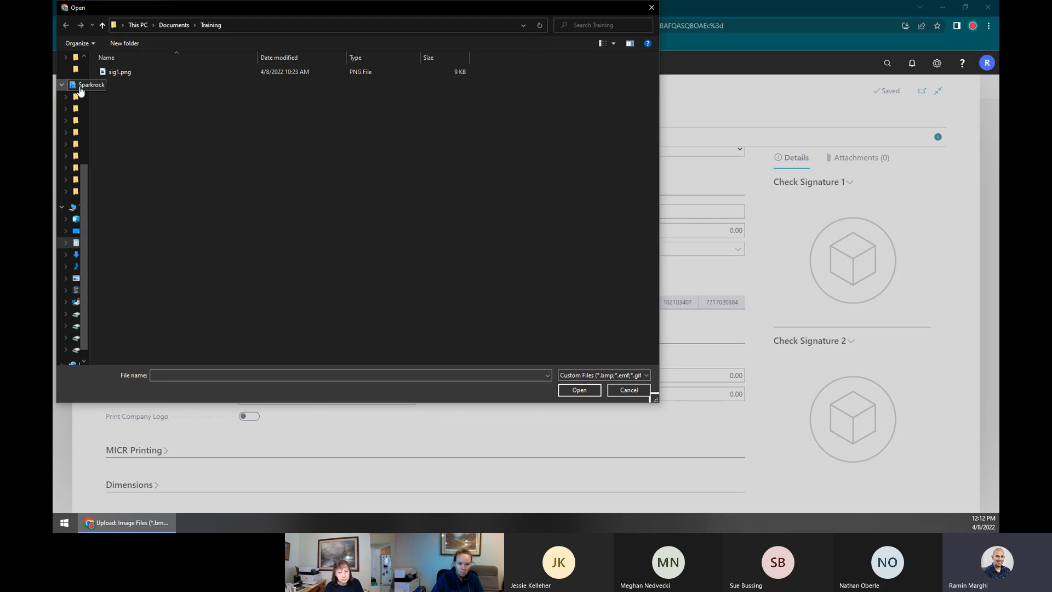
{"action": "left_click", "coordinate": [116, 73]}
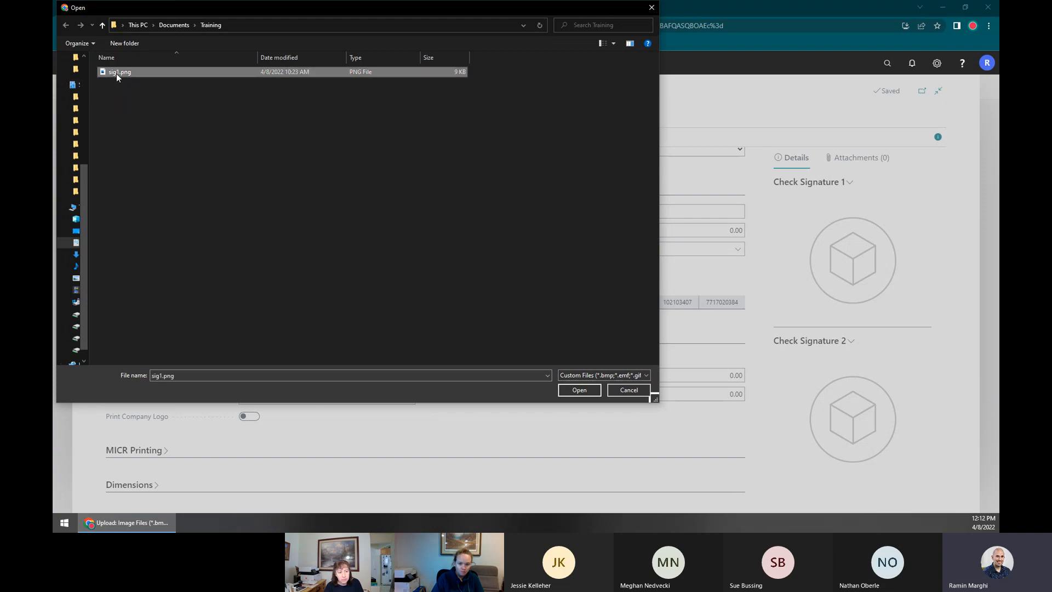
{"action": "double_click", "coordinate": [116, 74]}
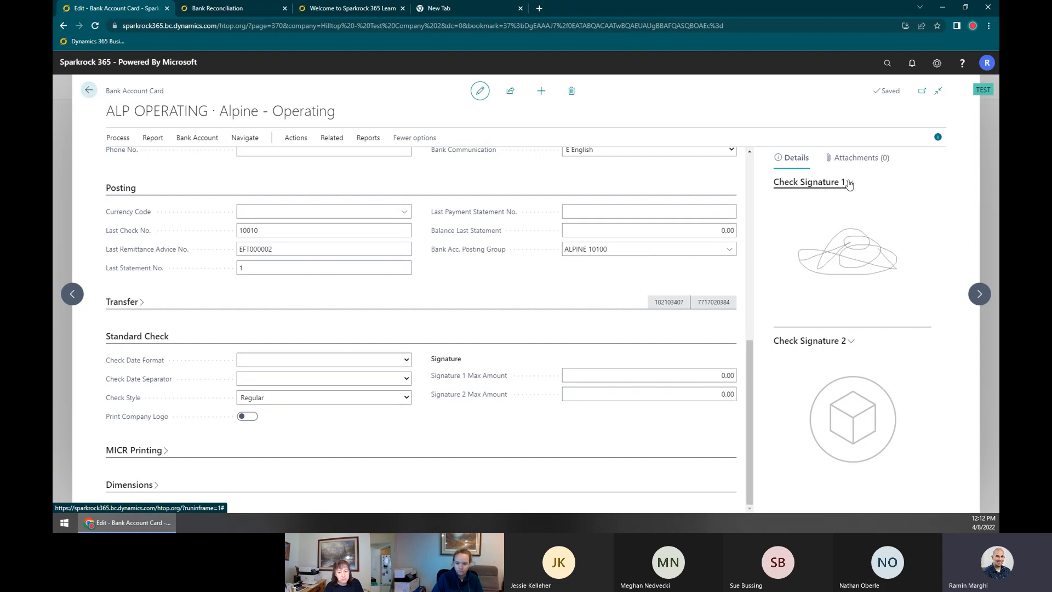
Import the image sig1.png as Check Signature 2
{"action": "left_click", "coordinate": [656, 380]}
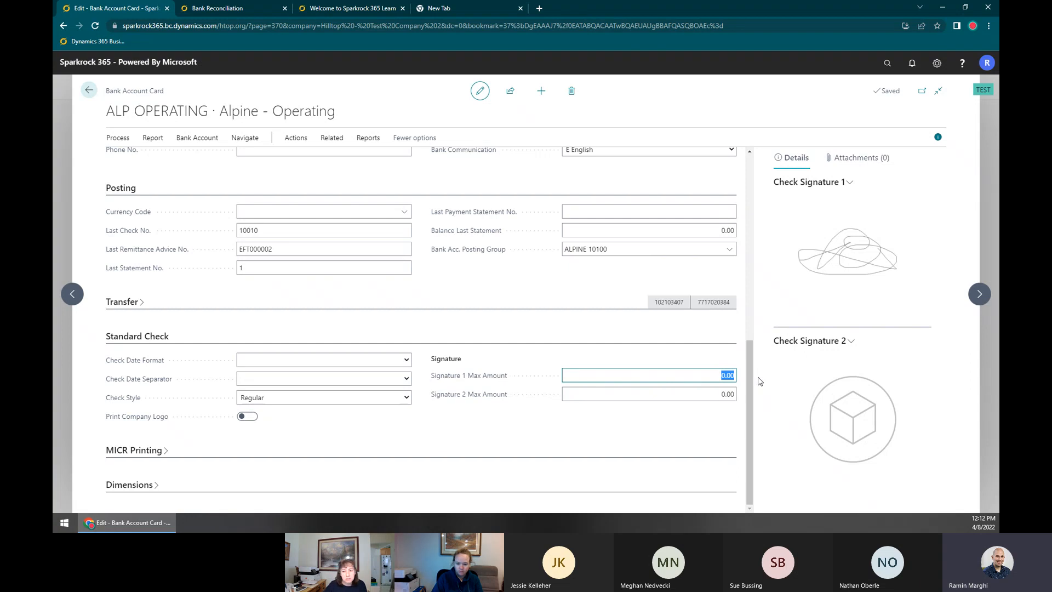
{"action": "left_click", "coordinate": [848, 341]}
{"action": "left_click", "coordinate": [844, 364]}
{"action": "left_click", "coordinate": [558, 326]}
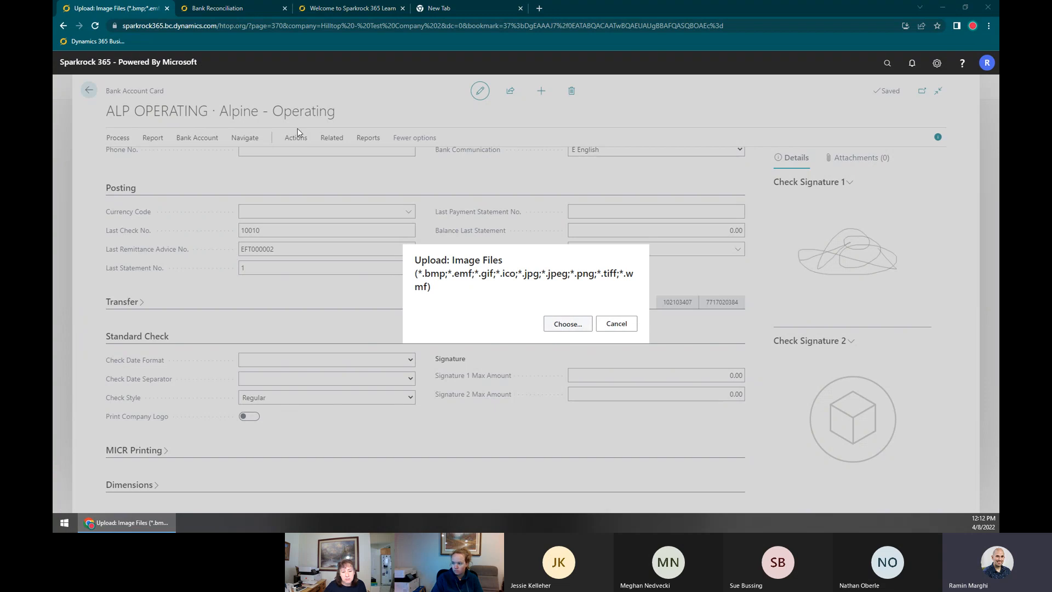
{"action": "double_click", "coordinate": [123, 73]}
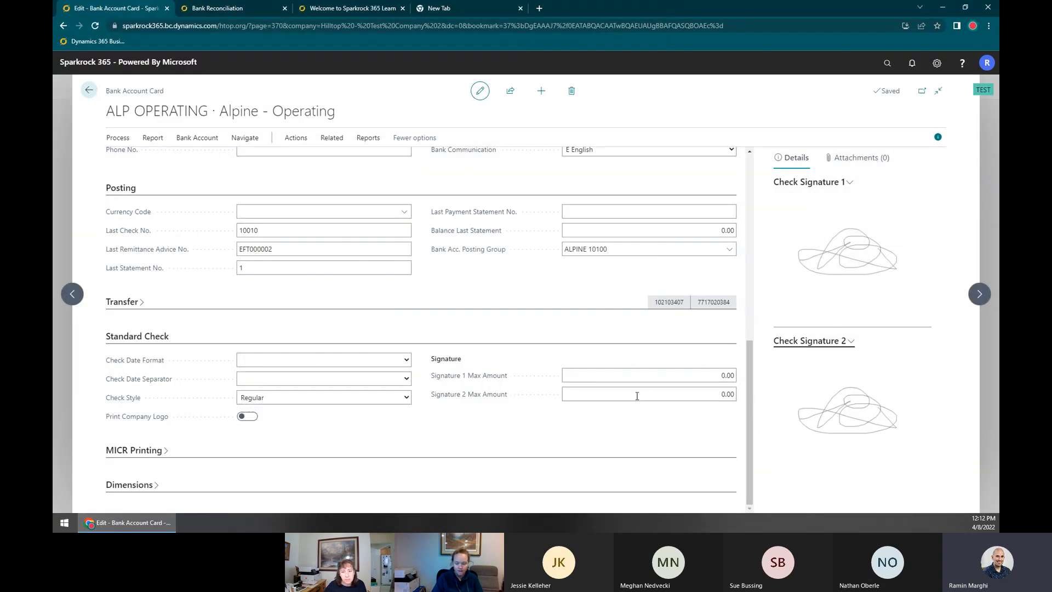
Set the Signature 2 Max Amount to 1,000 and the Signature 1 Max Amount to 1,500
{"action": "left_click", "coordinate": [651, 374]}
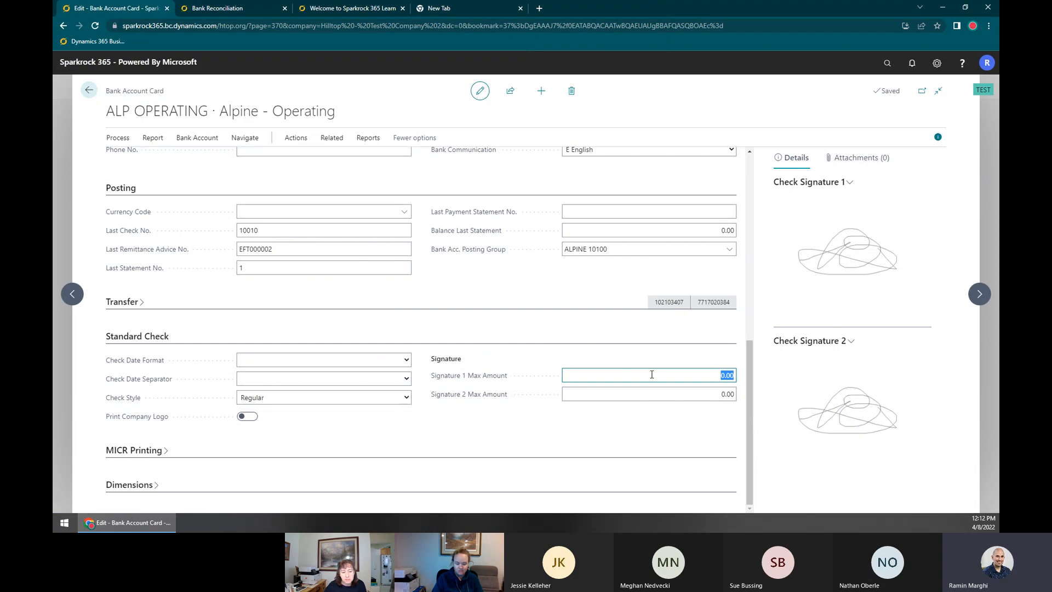
{"action": "key", "text": "Tab"}
{"action": "type", "text": "1,0"}
{"action": "type", "text": "000"}
{"action": "left_click", "coordinate": [652, 374]}
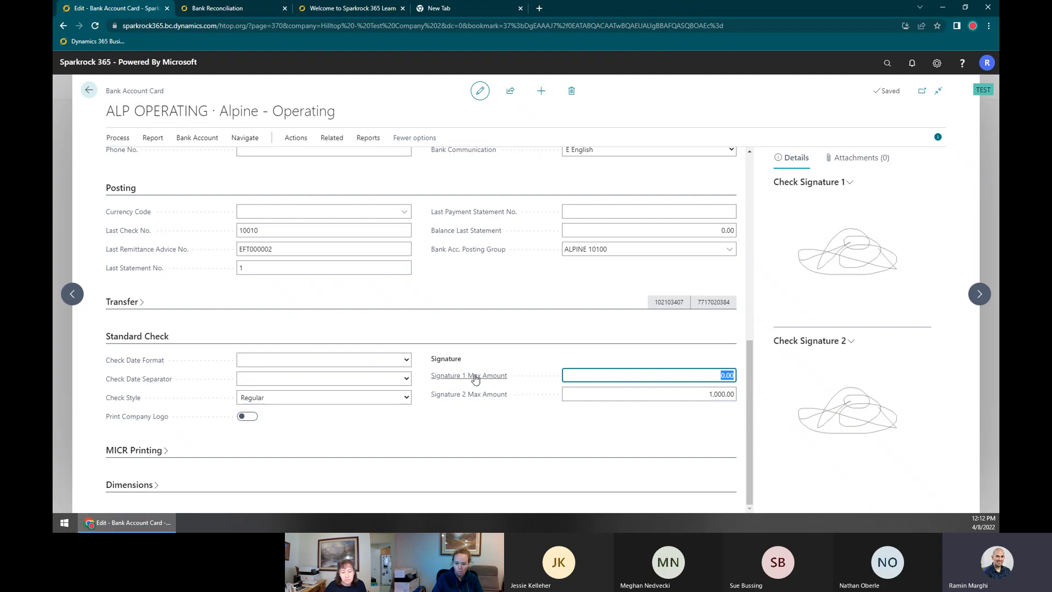
{"action": "type", "text": "15"}
{"action": "key", "text": "Tab"}
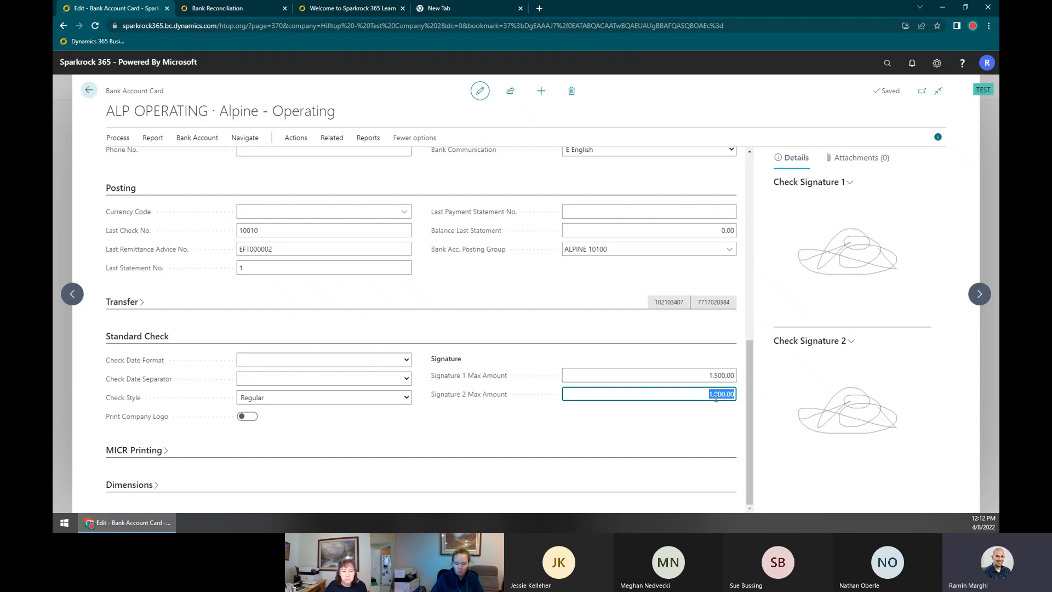
{"action": "left_click", "coordinate": [720, 376]}
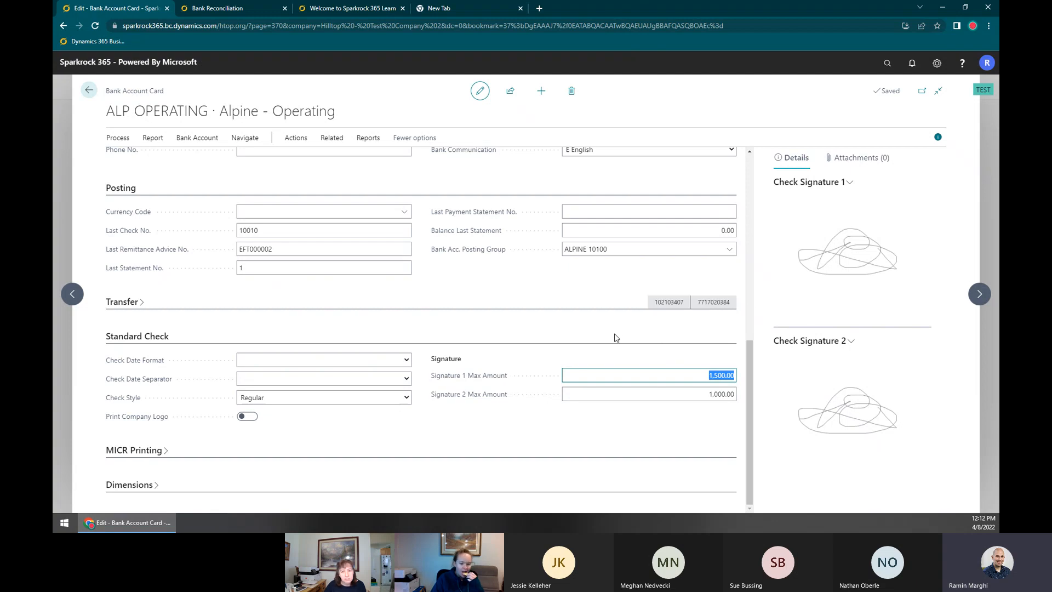
Review the Check Date Format options without choosing one, and expand the MICR Printing section to examine its fields
{"action": "left_click", "coordinate": [406, 360]}
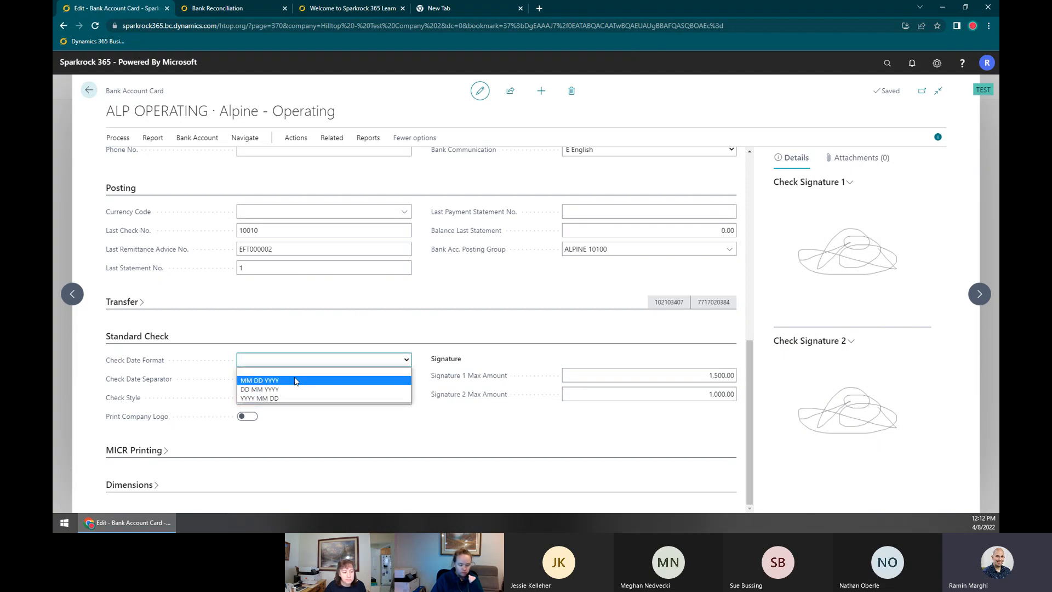
{"action": "left_click", "coordinate": [377, 437]}
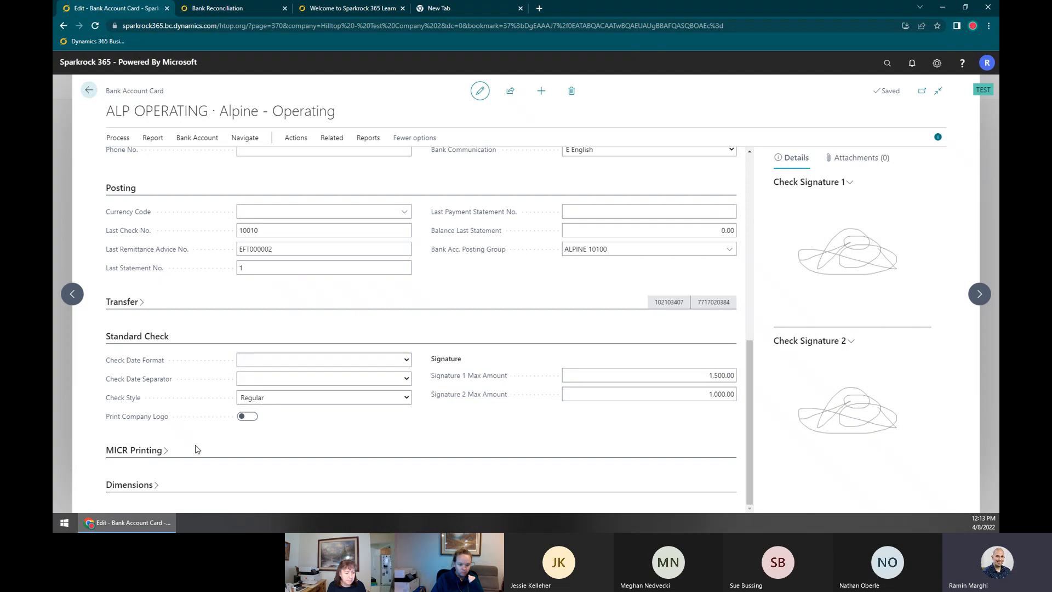
{"action": "left_click", "coordinate": [316, 444]}
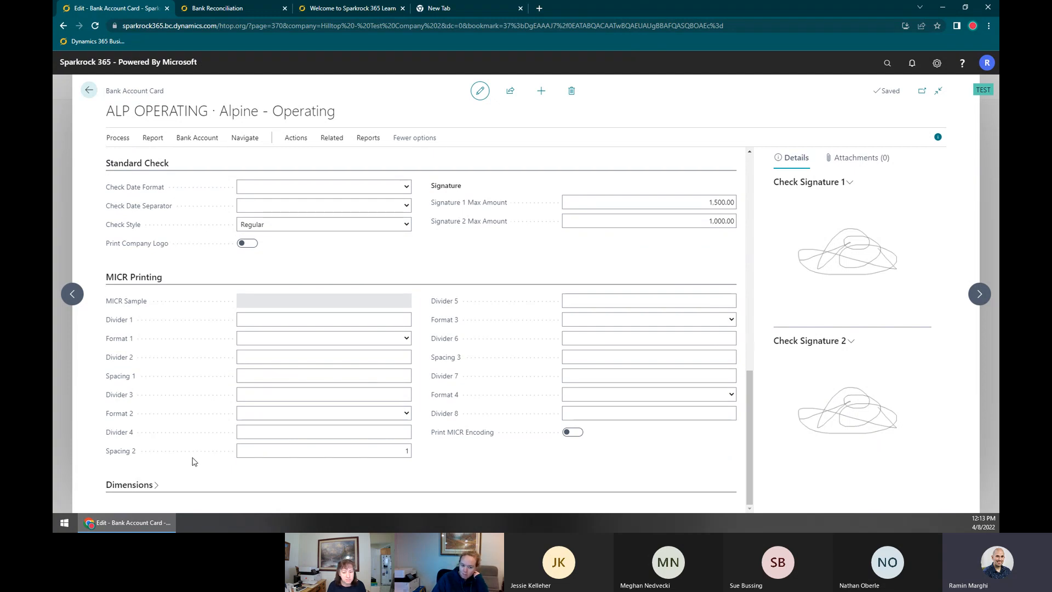
Collapse the MICR Printing section and expand the Dimensions section to examine its dimension code fields
{"action": "left_click", "coordinate": [584, 335]}
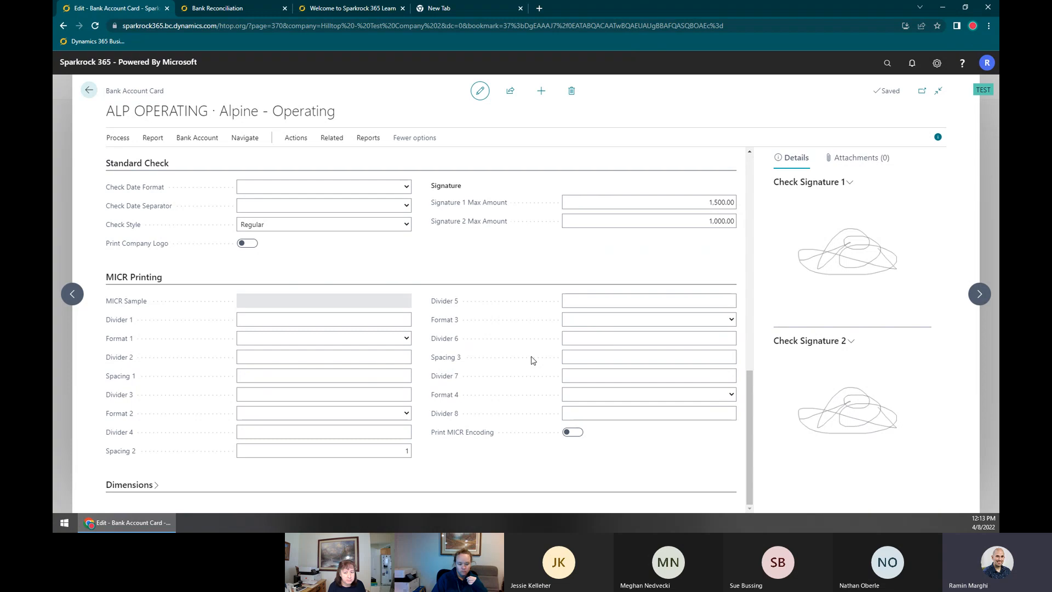
{"action": "left_click", "coordinate": [145, 278]}
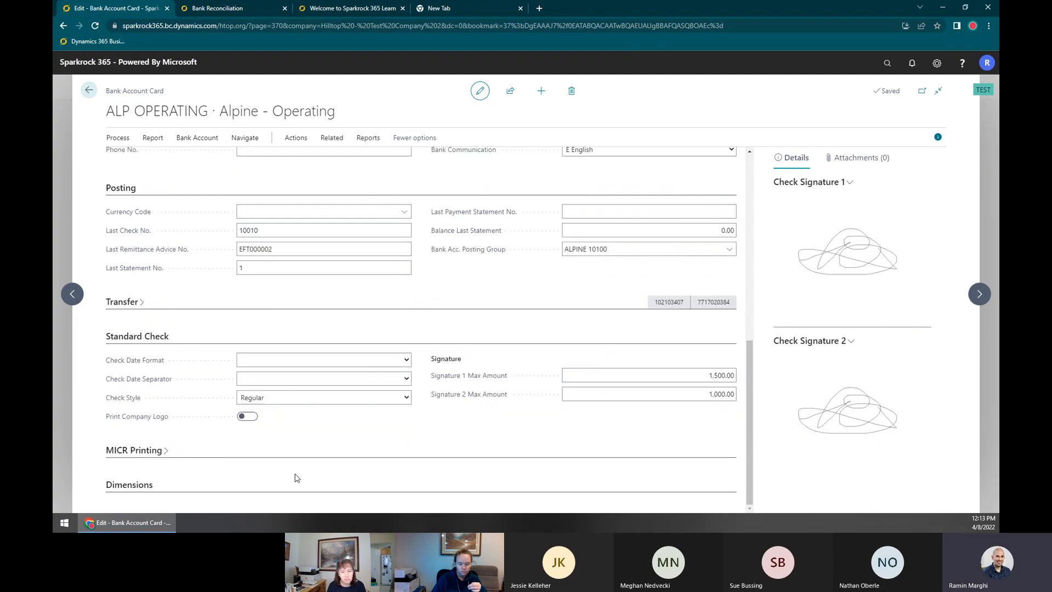
{"action": "scroll", "coordinate": [296, 477], "scroll_direction": "down", "scroll_amount": 3}
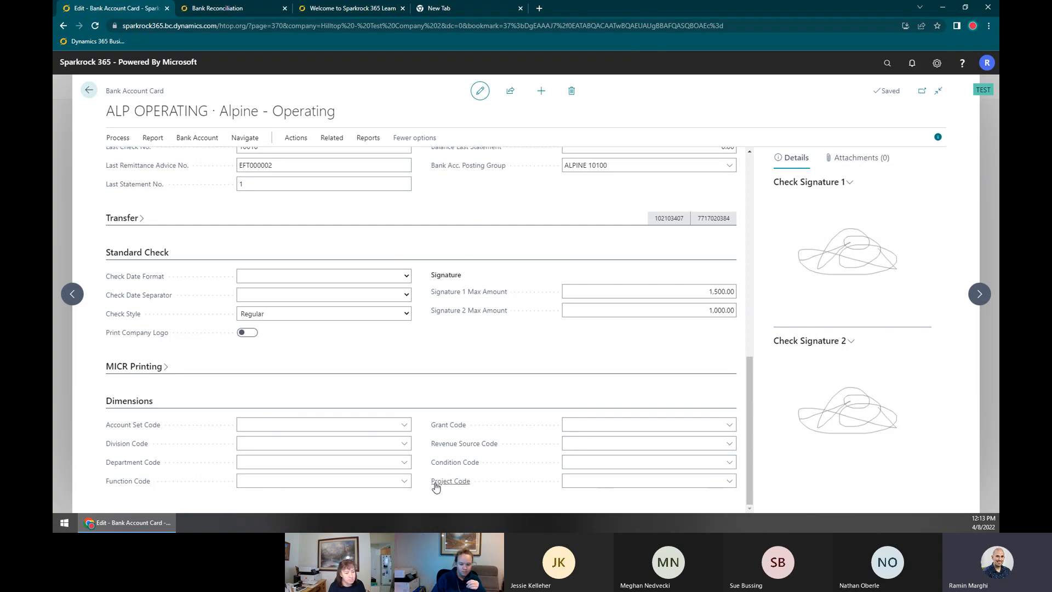
{"action": "triple_click", "coordinate": [152, 107]}
{"action": "left_click", "coordinate": [152, 107]}
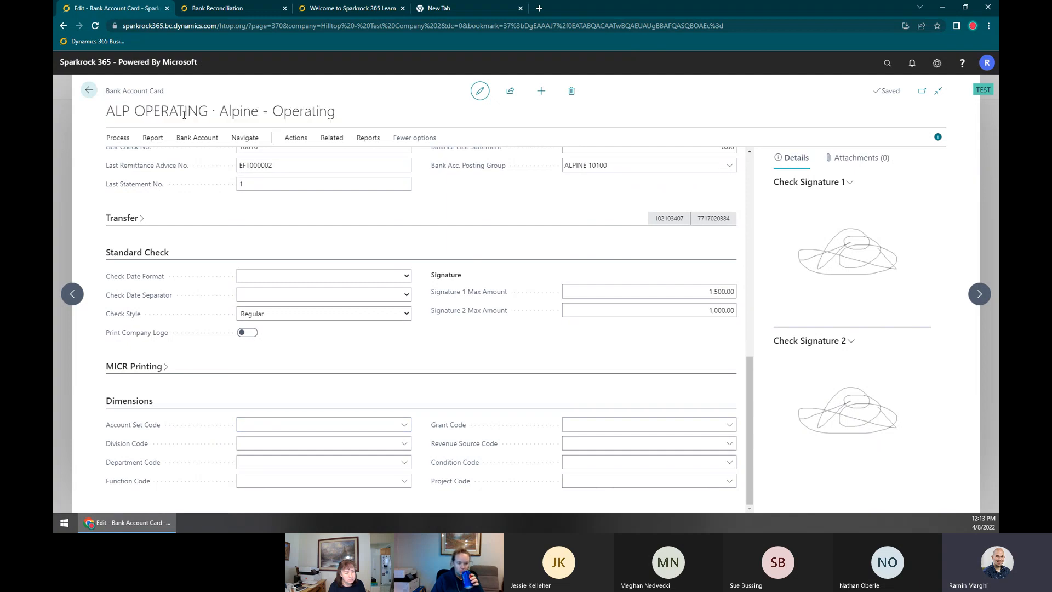
{"action": "left_click_drag", "start_coordinate": [107, 111], "coordinate": [209, 112]}
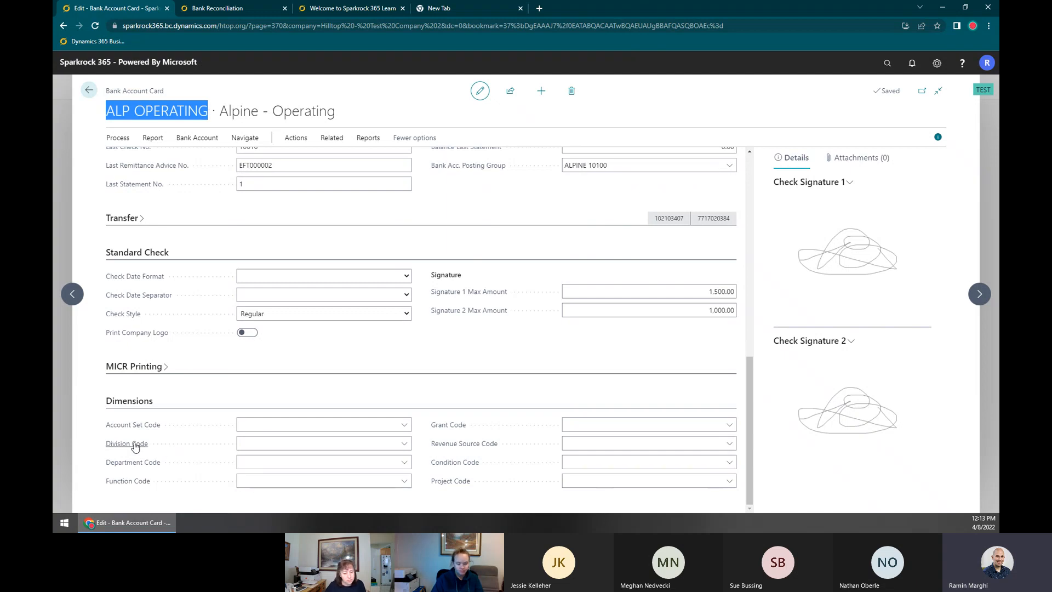
{"action": "left_click", "coordinate": [470, 503]}
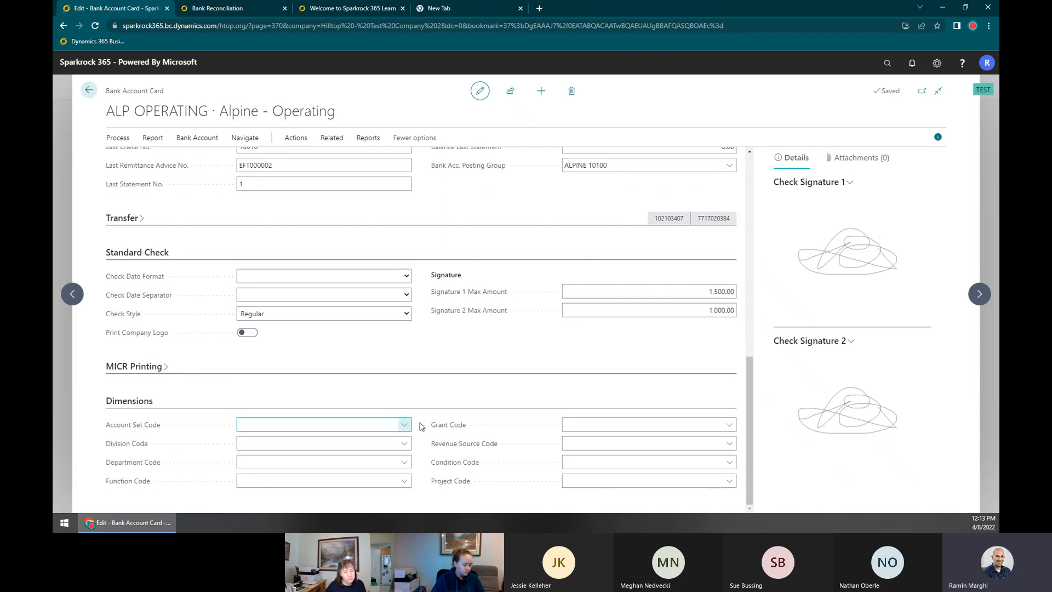
{"action": "left_click", "coordinate": [262, 459]}
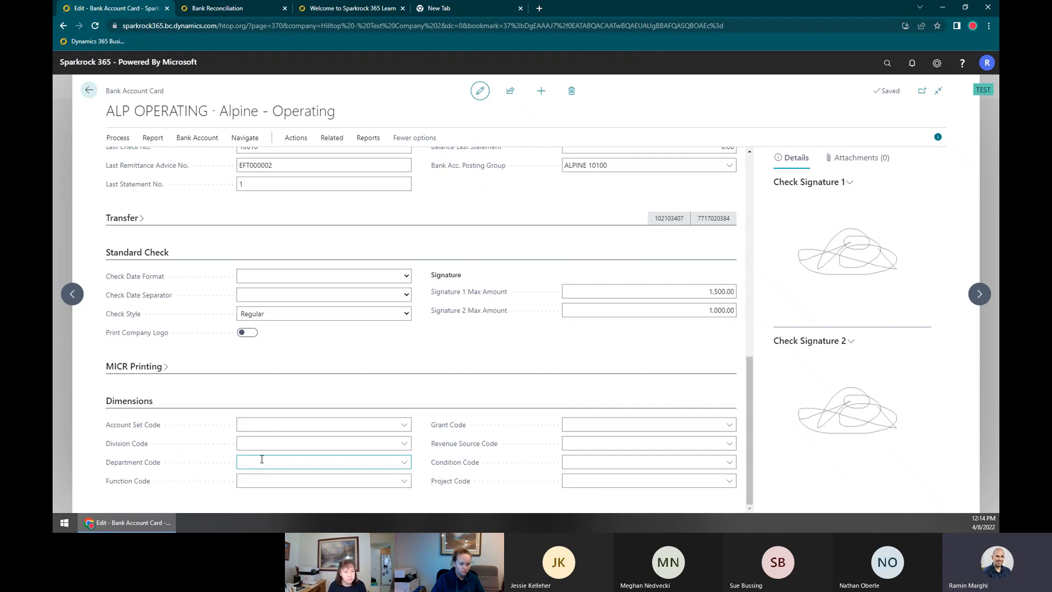
{"action": "scroll", "coordinate": [262, 459], "scroll_direction": "up", "scroll_amount": 10}
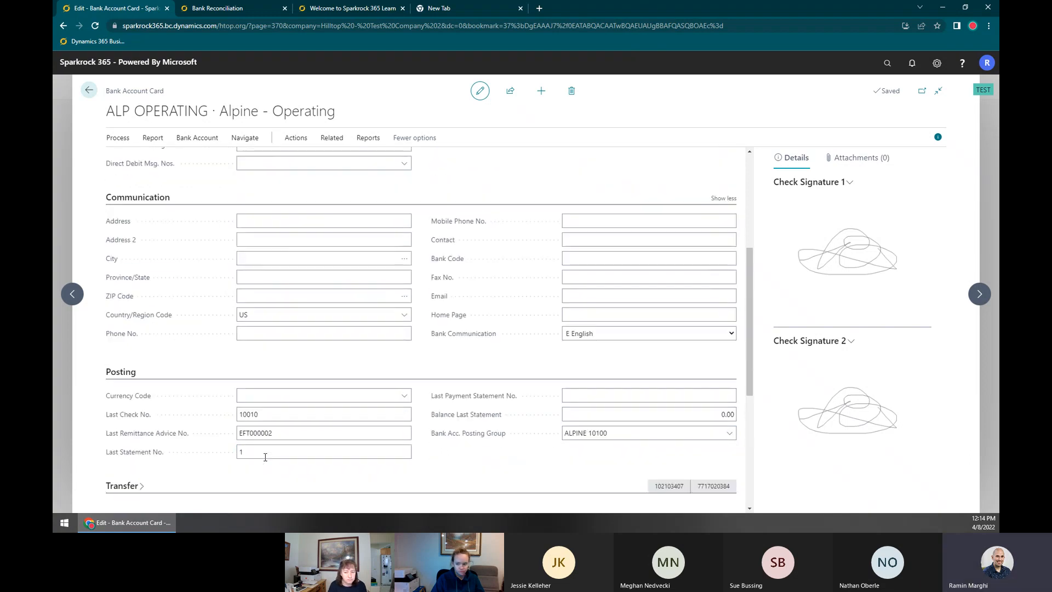
{"action": "scroll", "coordinate": [312, 420], "scroll_direction": "down", "scroll_amount": 7}
{"action": "scroll", "coordinate": [312, 420], "scroll_direction": "down", "scroll_amount": 5}
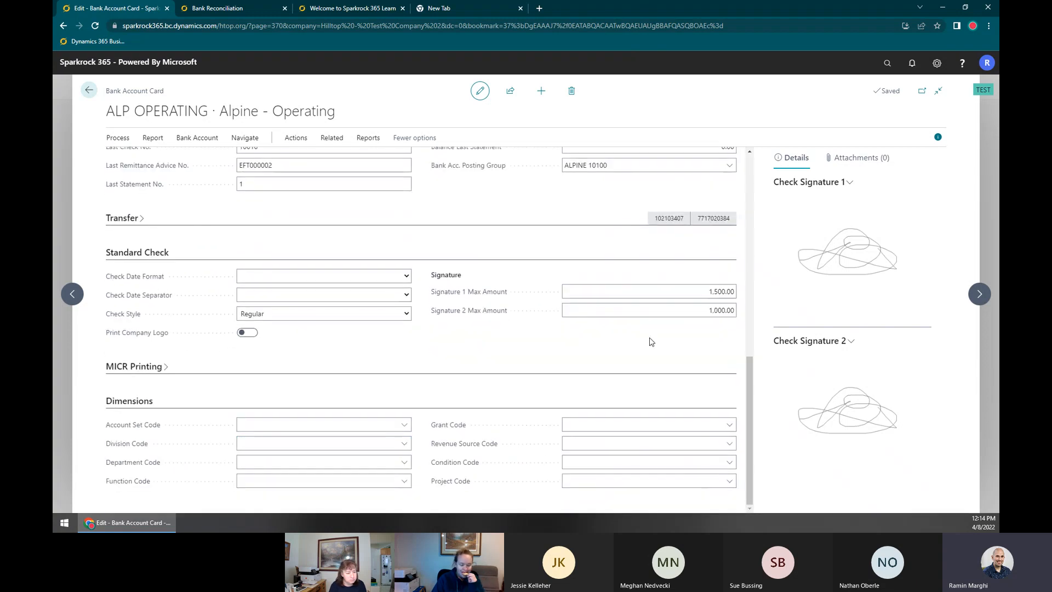
Add a note to the bank account's attachments reading "When contacting bank, all changes to the account require signatories' written approval"
{"action": "scroll", "coordinate": [348, 375], "scroll_direction": "up", "scroll_amount": 10}
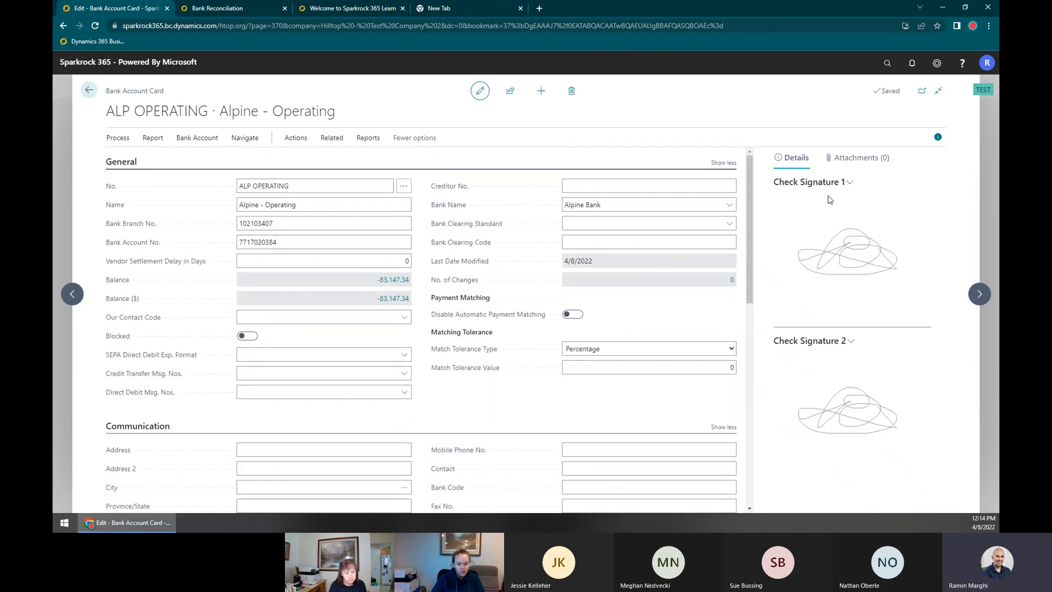
{"action": "left_click", "coordinate": [857, 157]}
{"action": "left_click", "coordinate": [805, 183]}
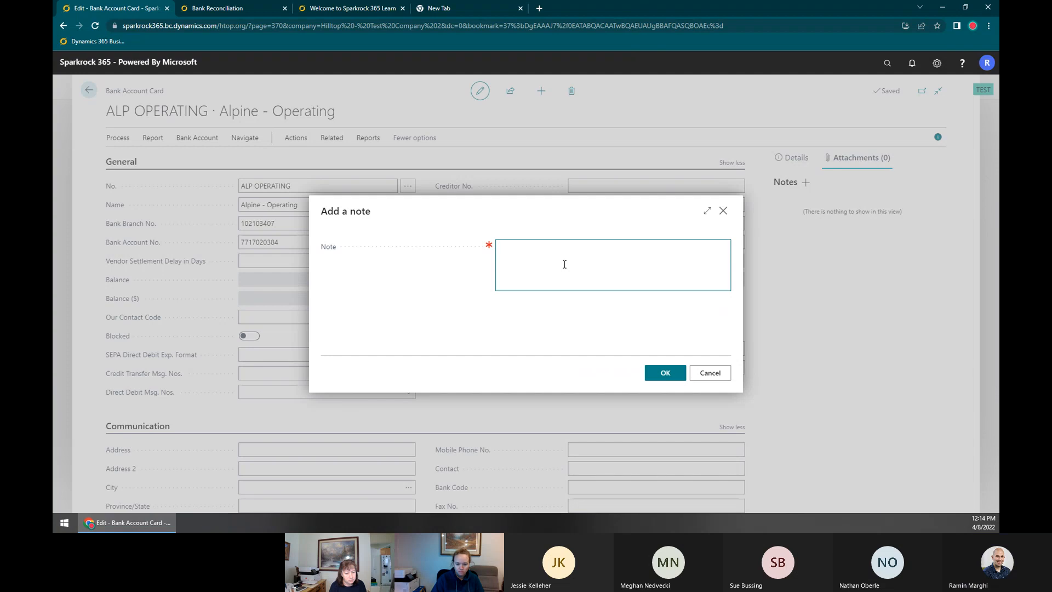
{"action": "type", "text": "WHen con"}
{"action": "key", "text": "ctrl+a"}
{"action": "type", "text": "When conta"}
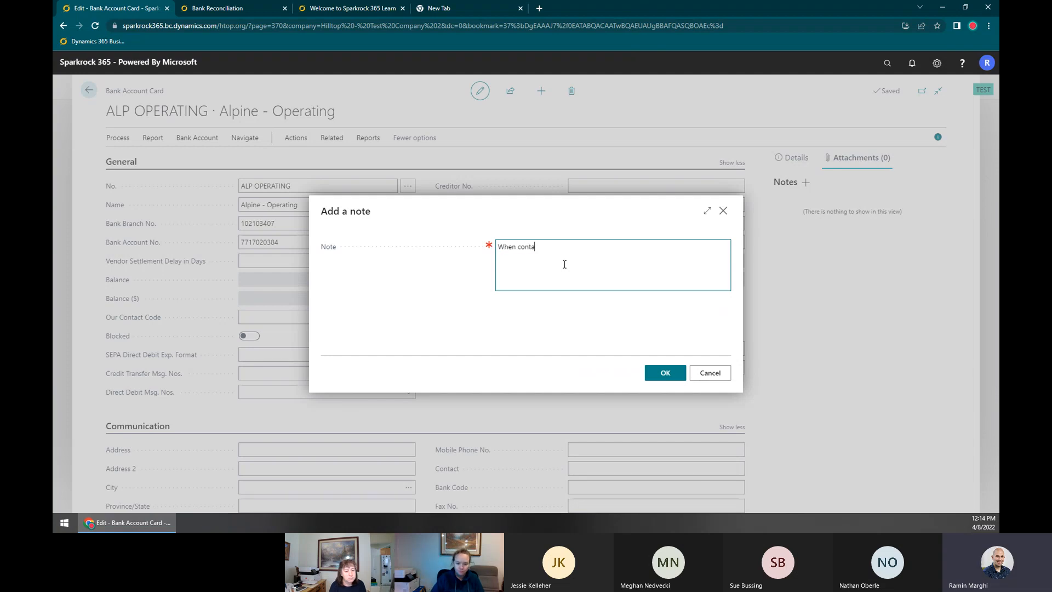
{"action": "type", "text": "cting bank, all changes to the account require signatories"}
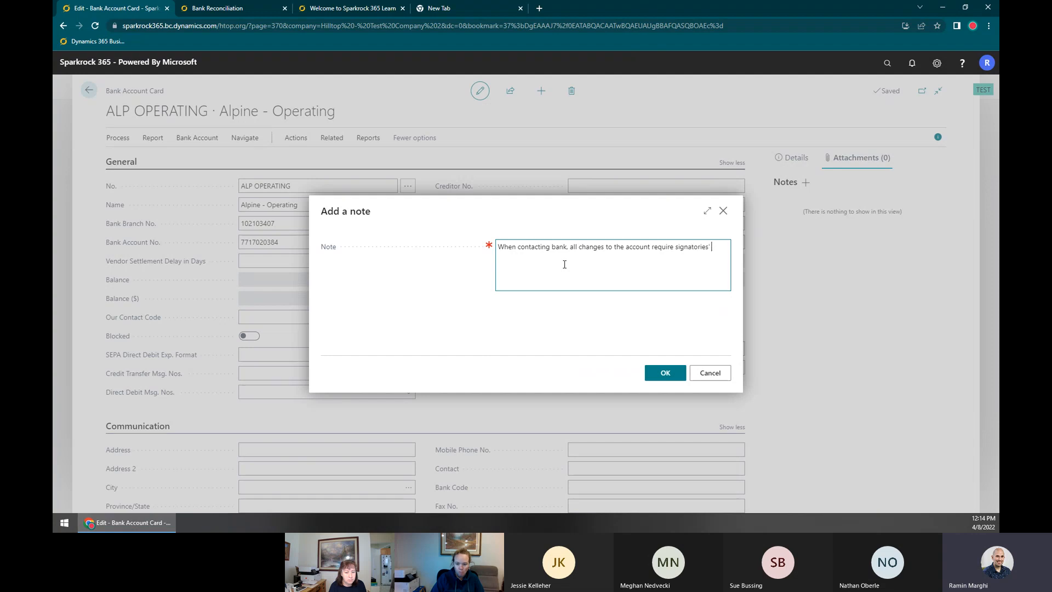
{"action": "type", "text": "ten a"}
{"action": "left_click", "coordinate": [662, 374]}
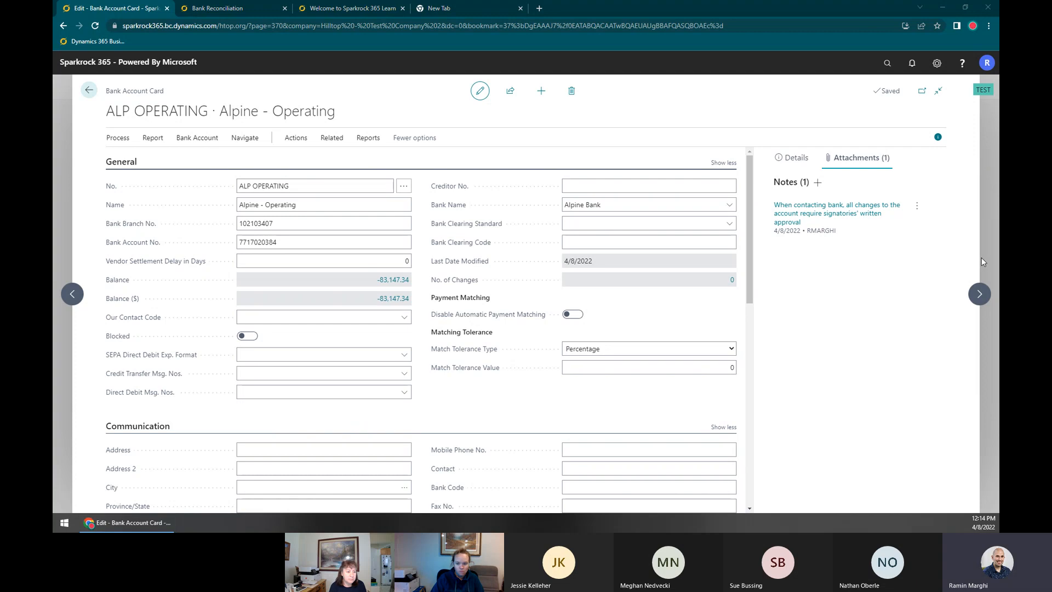
Hide the card's details pane, and view the Bank Account Ledger Entries behind the Balance before returning to the card
{"action": "left_click", "coordinate": [938, 137]}
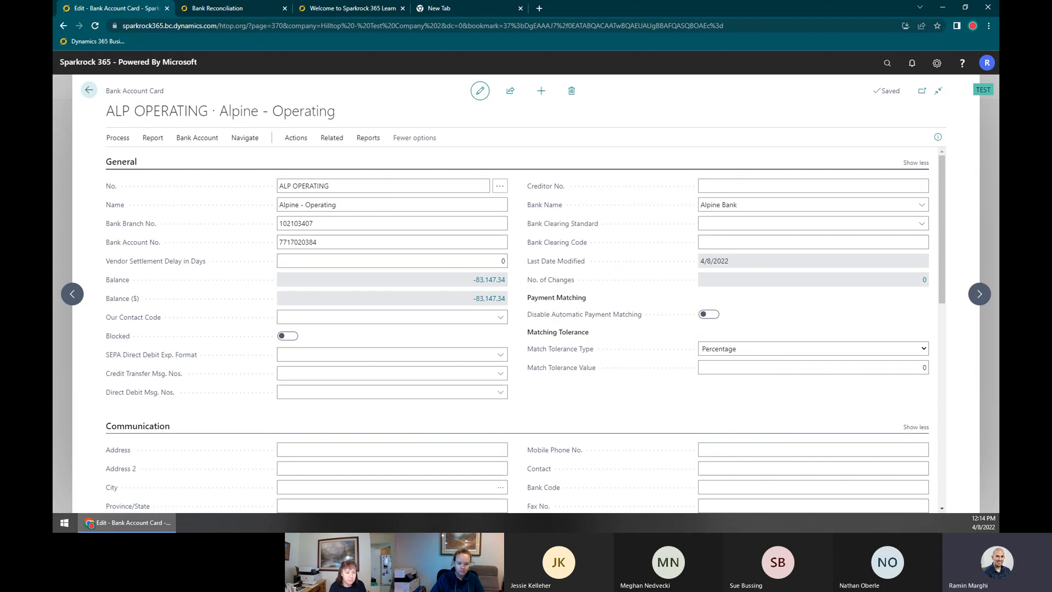
{"action": "left_click", "coordinate": [488, 282]}
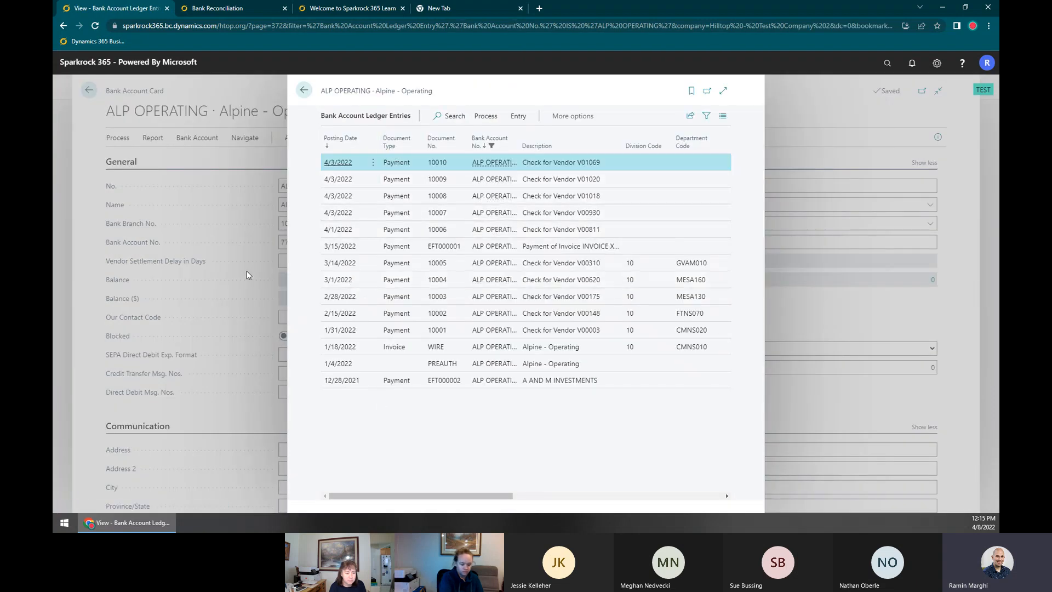
{"action": "left_click_drag", "start_coordinate": [321, 117], "coordinate": [406, 125]}
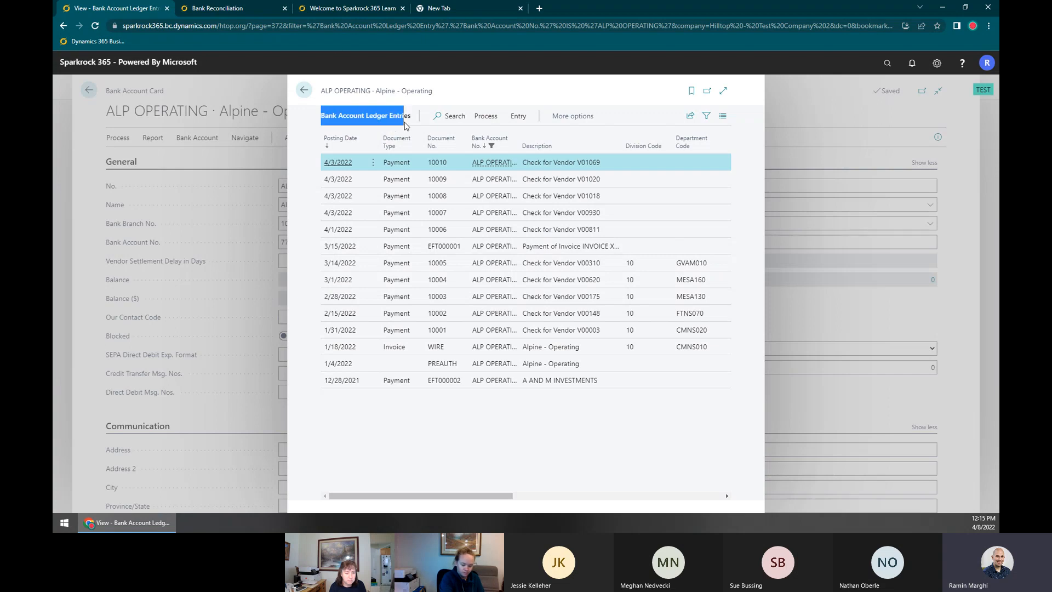
{"action": "left_click", "coordinate": [305, 90]}
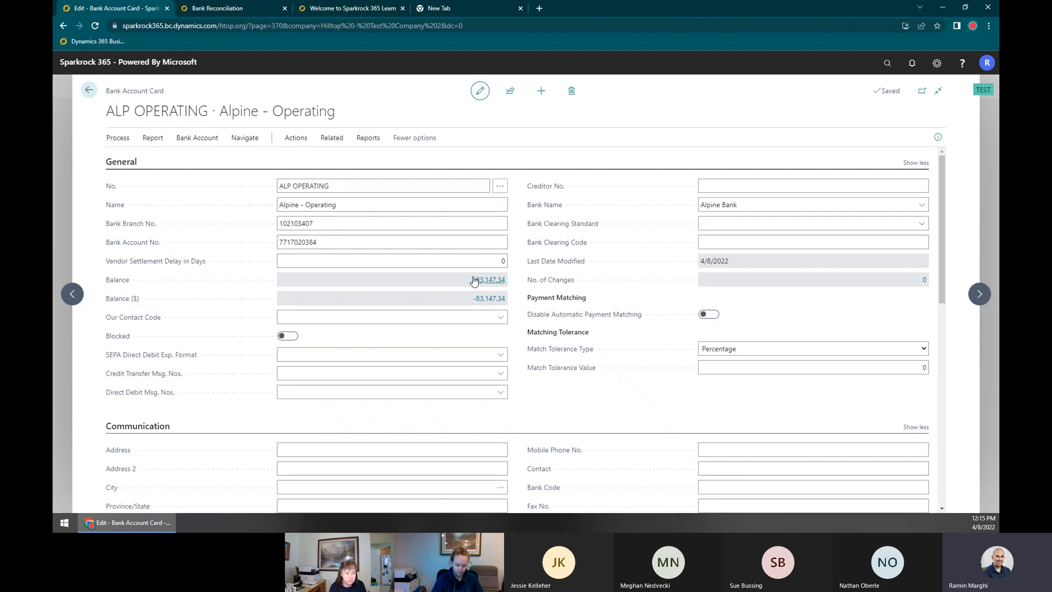
Examine the card's Communication and Posting fields, including Last Check No., and return to the General section
{"action": "left_click", "coordinate": [429, 219]}
{"action": "scroll", "coordinate": [446, 317], "scroll_direction": "down", "scroll_amount": 3}
{"action": "left_click", "coordinate": [359, 407]}
{"action": "scroll", "coordinate": [329, 400], "scroll_direction": "down", "scroll_amount": 1}
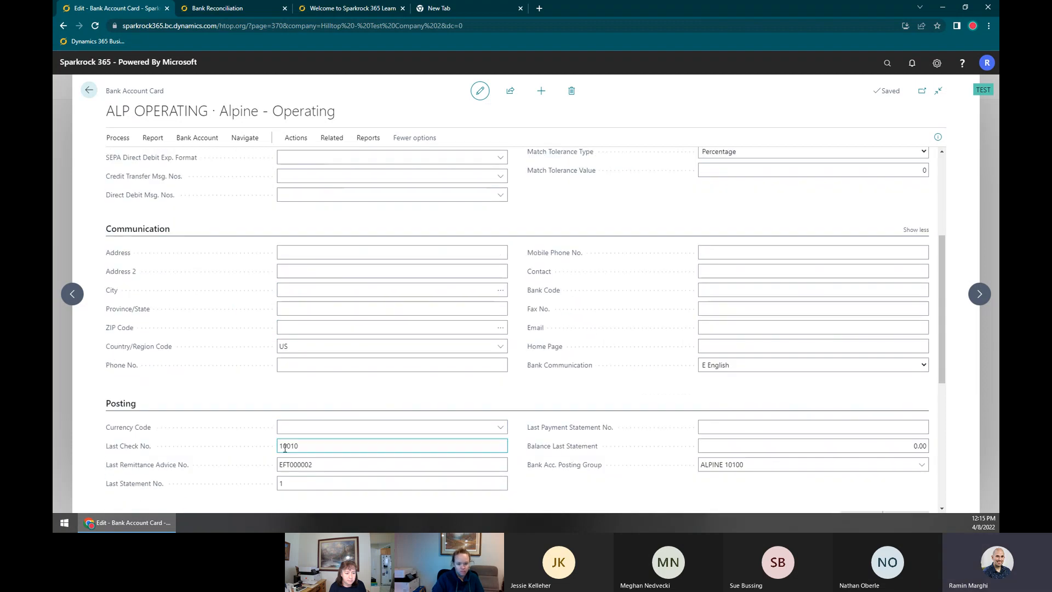
{"action": "scroll", "coordinate": [325, 424], "scroll_direction": "up", "scroll_amount": 4}
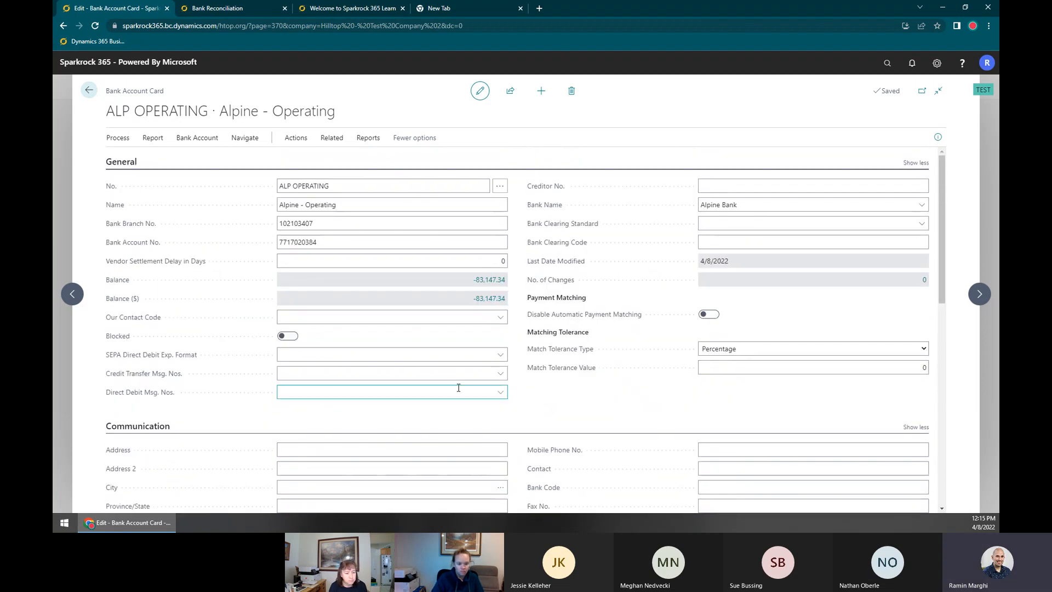
View the ledger entries behind the Balance ($) figure, including their amount and open status columns, and return to the card
{"action": "mouse_move", "coordinate": [116, 286]}
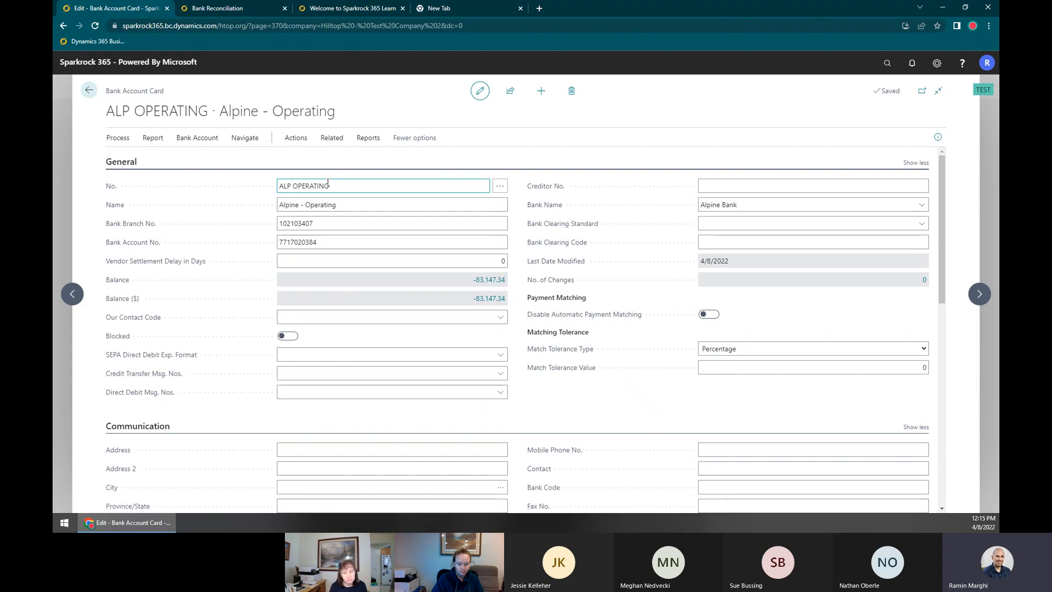
{"action": "left_click", "coordinate": [486, 299]}
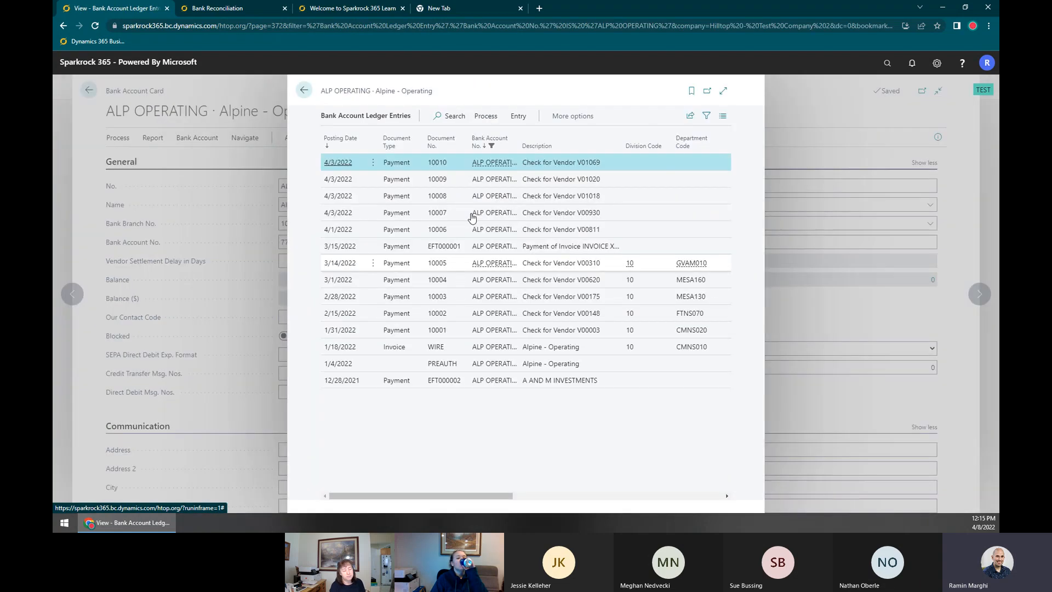
{"action": "left_click", "coordinate": [549, 499]}
{"action": "left_click_drag", "start_coordinate": [550, 500], "coordinate": [509, 493]}
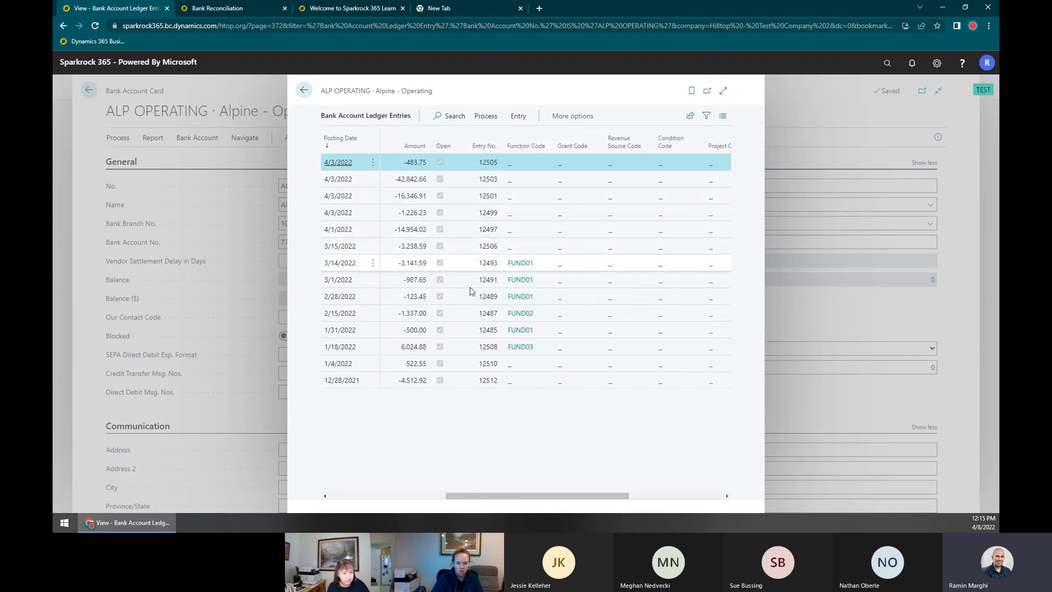
{"action": "left_click", "coordinate": [807, 307]}
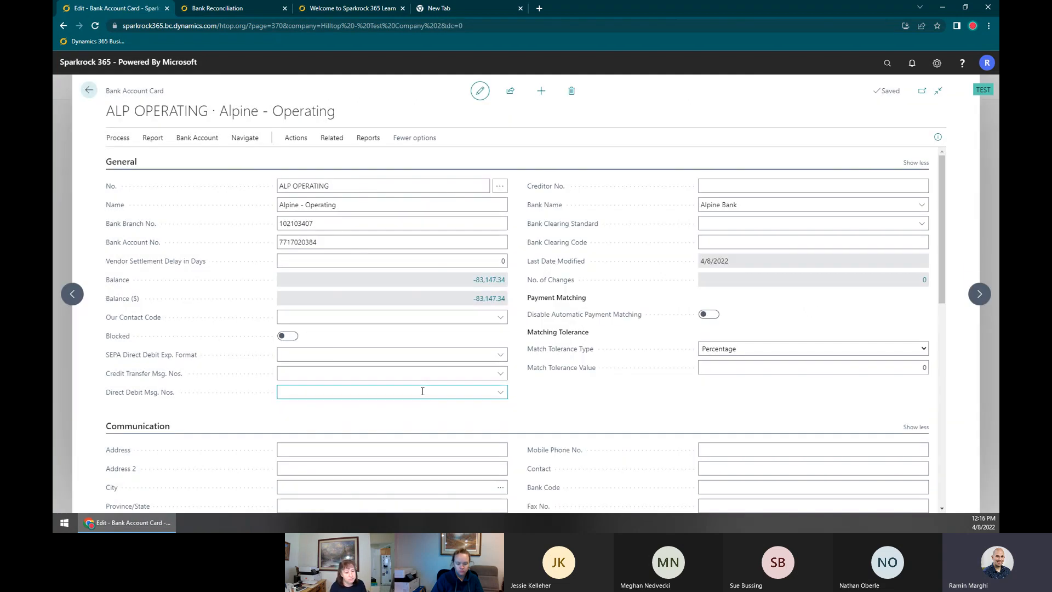
Open the Bank Account Balance page for the account and keep it viewed by Accounting Period
{"action": "scroll", "coordinate": [440, 415], "scroll_direction": "down", "scroll_amount": 5}
{"action": "scroll", "coordinate": [443, 415], "scroll_direction": "up", "scroll_amount": 5}
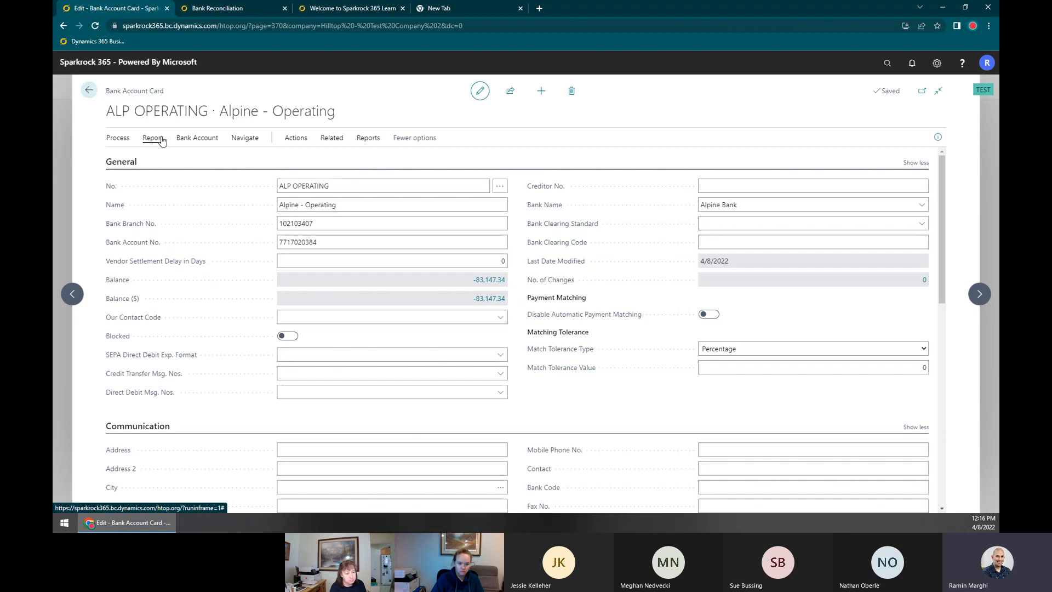
{"action": "left_click", "coordinate": [199, 138]}
{"action": "left_click", "coordinate": [260, 142]}
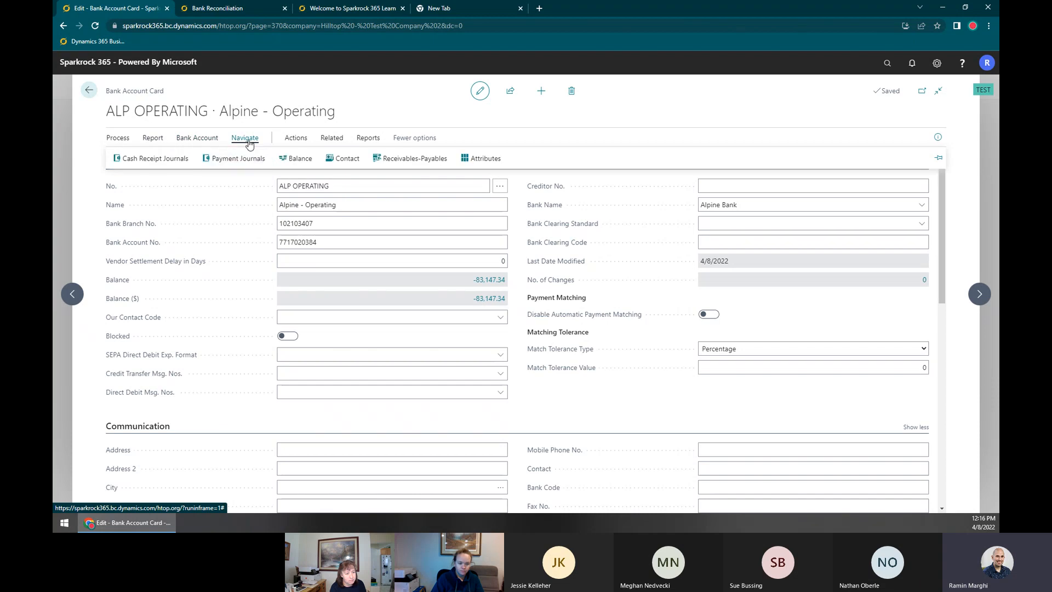
{"action": "left_click", "coordinate": [300, 158]}
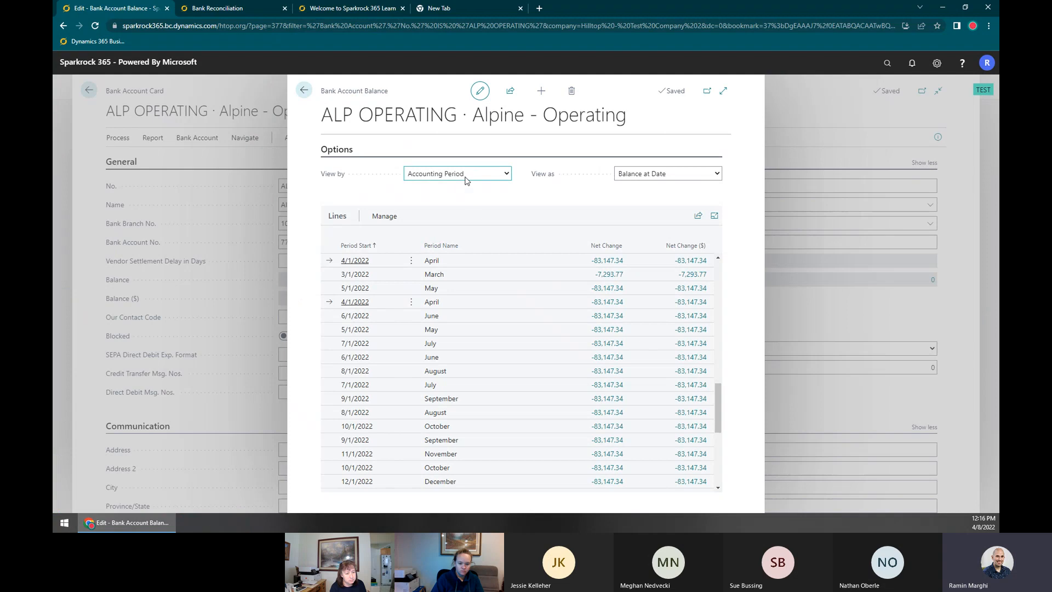
{"action": "left_click", "coordinate": [466, 174]}
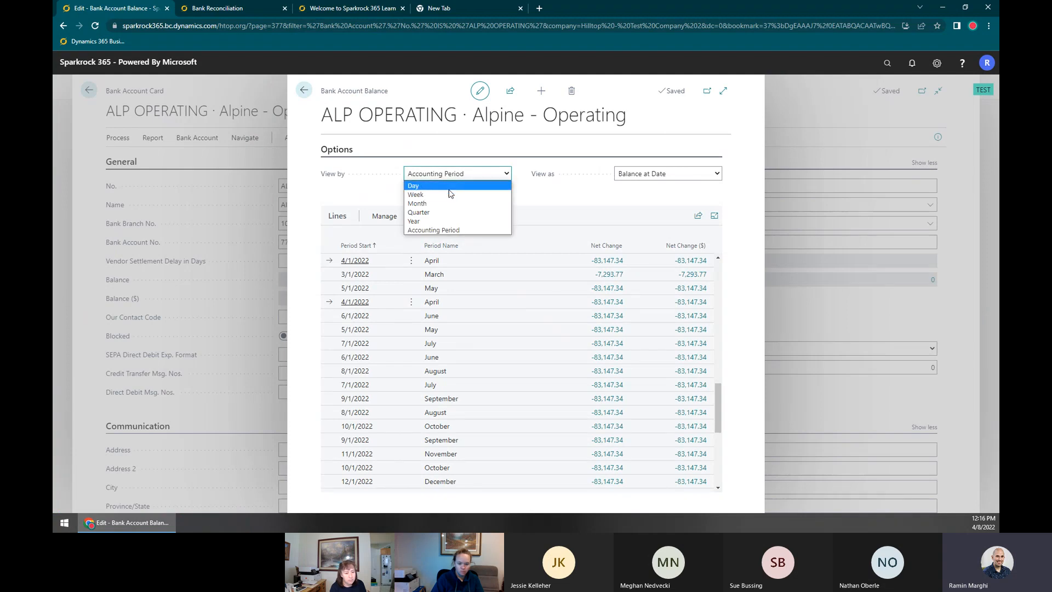
{"action": "left_click", "coordinate": [448, 231]}
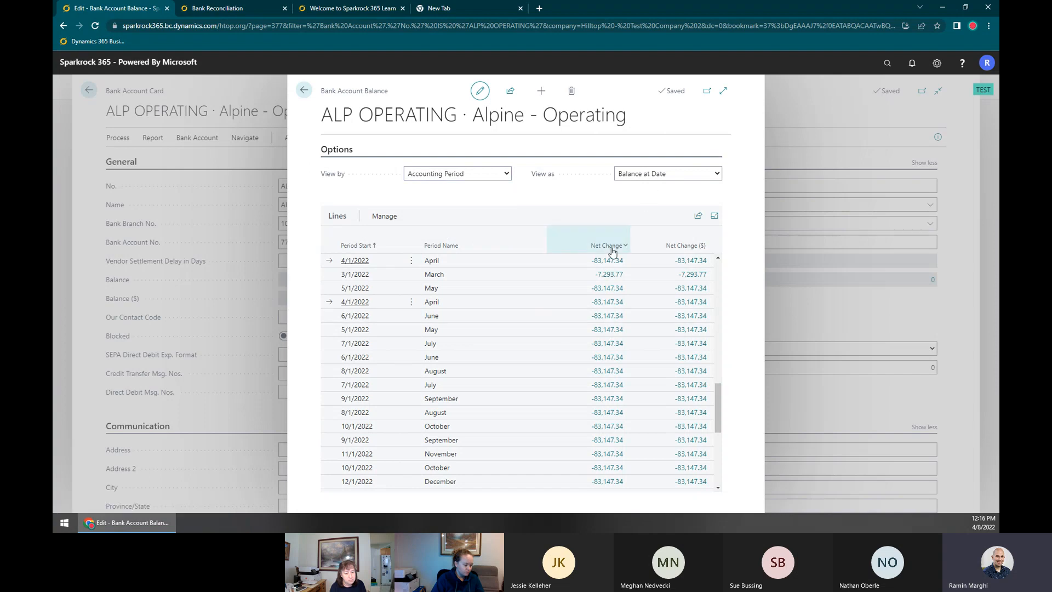
Compare the Net Change and Balance at Date views of the balance lines, ending on Net Change to examine its periods
{"action": "left_click", "coordinate": [663, 174]}
{"action": "left_click", "coordinate": [652, 194]}
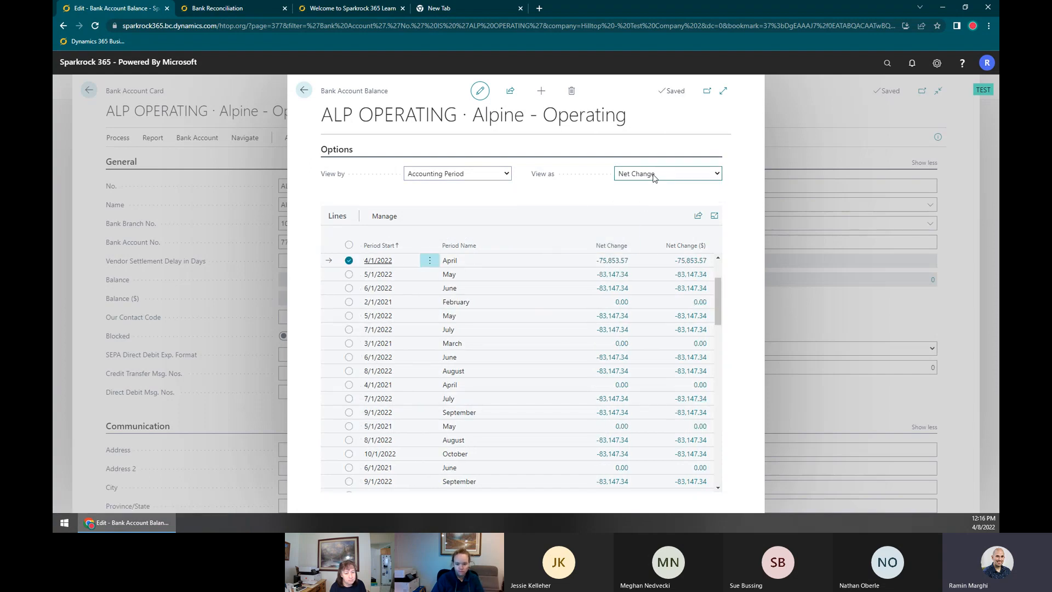
{"action": "left_click", "coordinate": [634, 174]}
{"action": "left_click", "coordinate": [638, 192]}
{"action": "left_click", "coordinate": [644, 176]}
{"action": "left_click", "coordinate": [643, 186]}
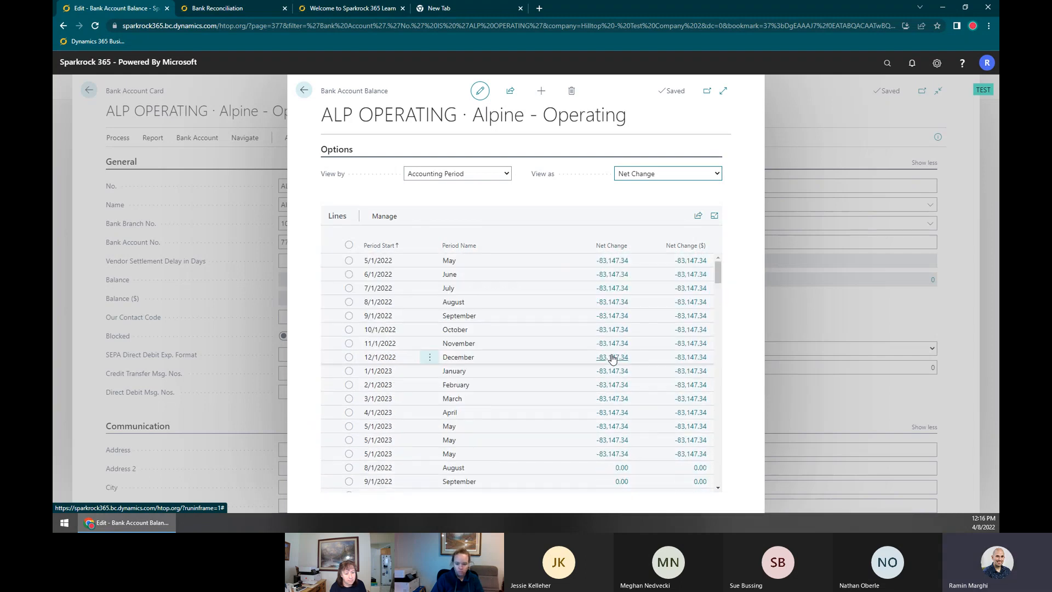
{"action": "scroll", "coordinate": [528, 332], "scroll_direction": "down", "scroll_amount": 3}
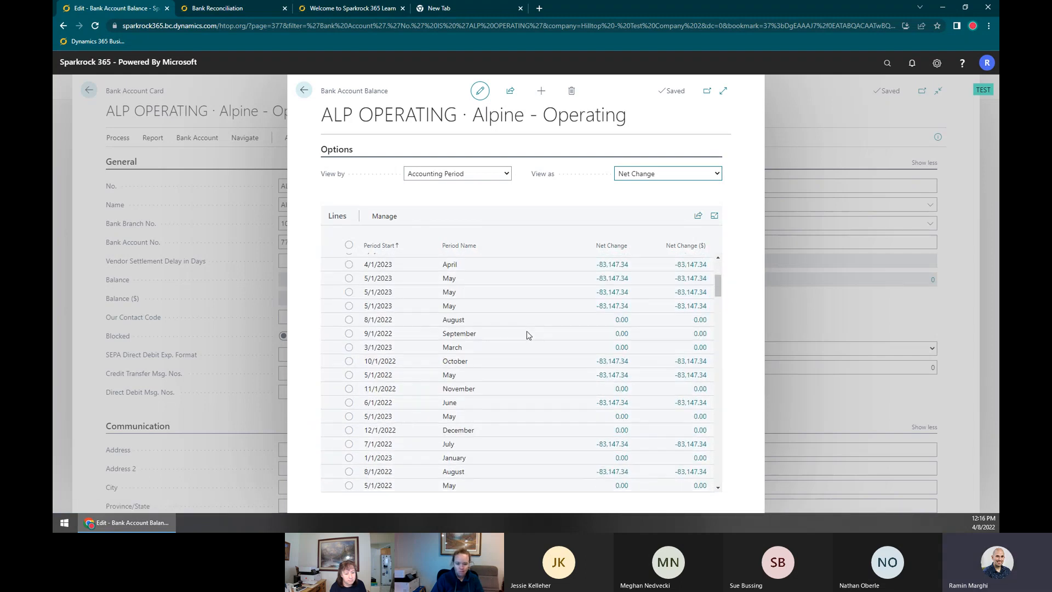
Set the balance lines to Balance at Date and examine the lines around March and April 2022
{"action": "left_click", "coordinate": [643, 173]}
{"action": "left_click", "coordinate": [643, 197]}
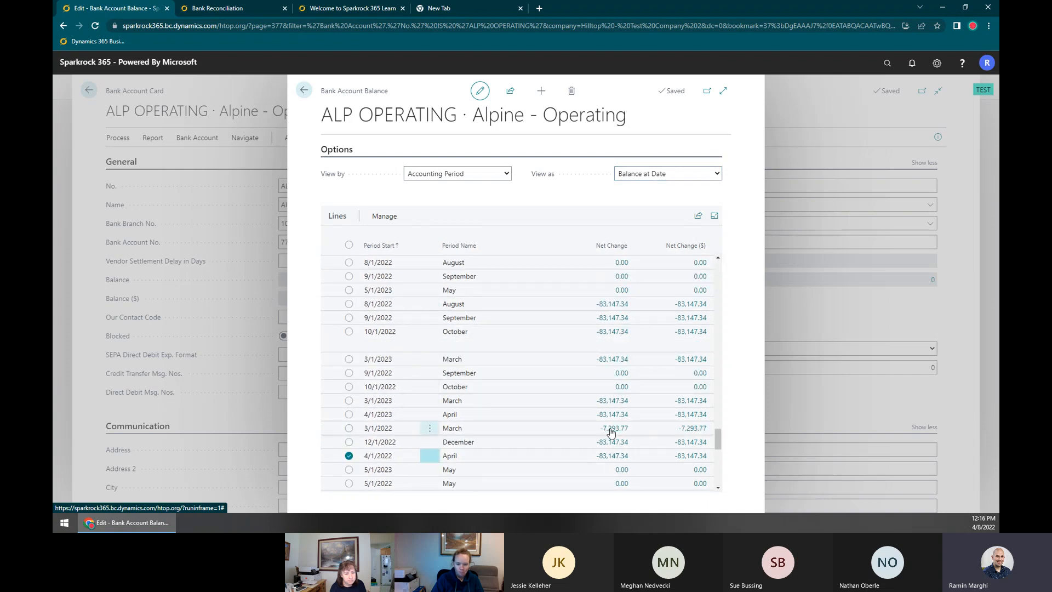
{"action": "scroll", "coordinate": [612, 432], "scroll_direction": "down", "scroll_amount": 5}
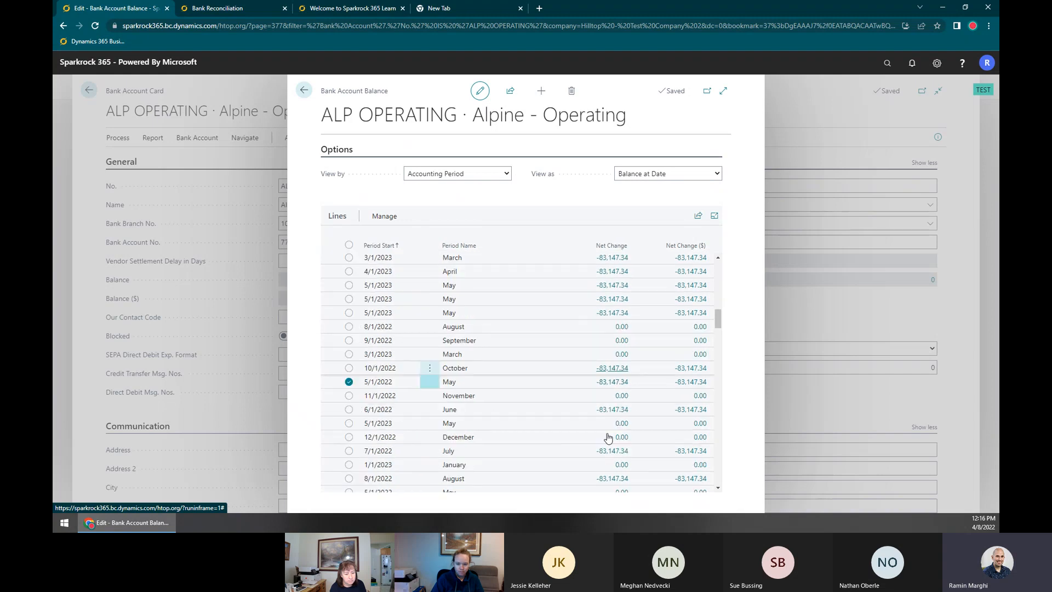
{"action": "scroll", "coordinate": [608, 419], "scroll_direction": "up", "scroll_amount": 2}
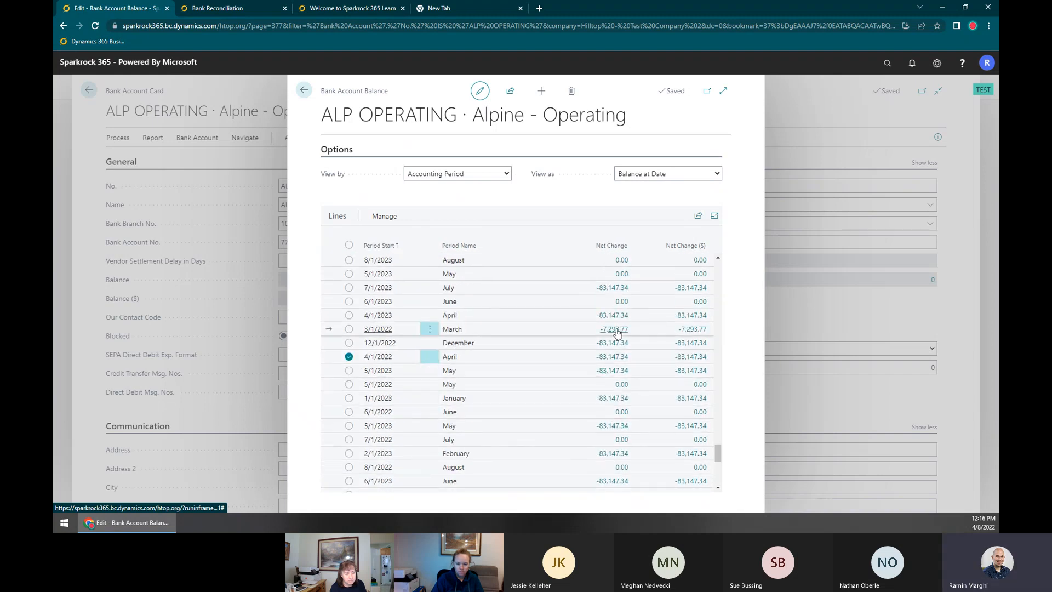
View the ledger entries behind the March 2022 Net Change ($) balance, and return to the bank account card
{"action": "left_click", "coordinate": [647, 330]}
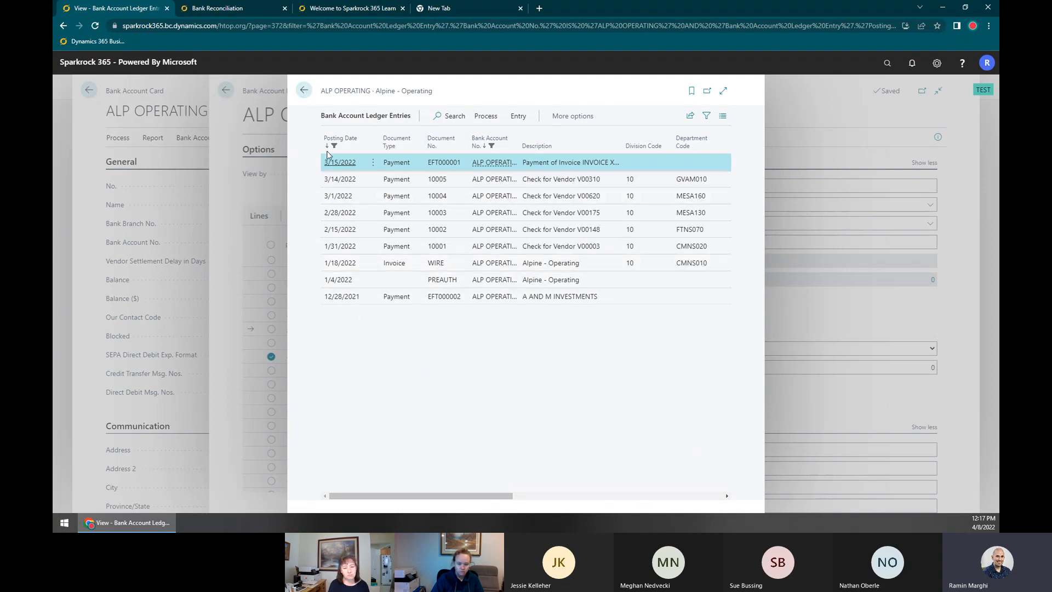
{"action": "left_click", "coordinate": [304, 91]}
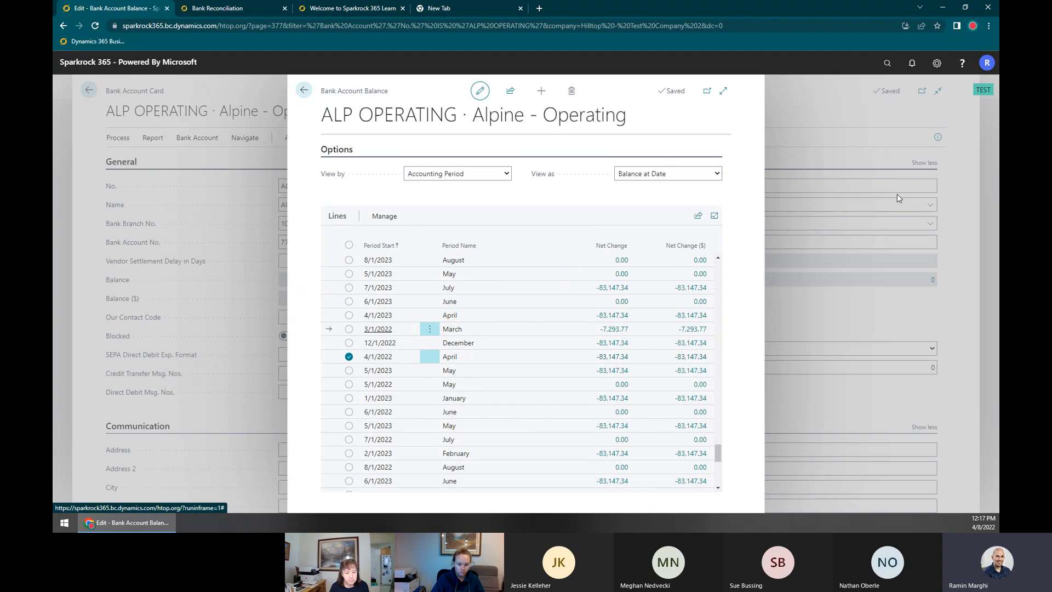
{"action": "left_click", "coordinate": [867, 205]}
{"action": "left_click", "coordinate": [368, 138]}
{"action": "left_click", "coordinate": [331, 137]}
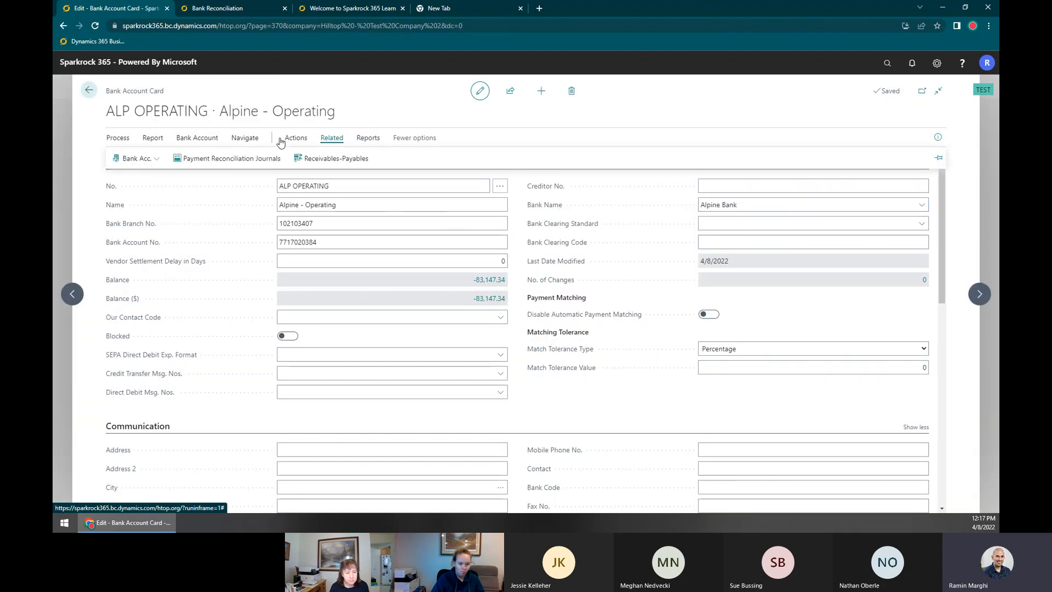
{"action": "left_click", "coordinate": [131, 158]}
{"action": "left_click", "coordinate": [290, 138]}
{"action": "left_click", "coordinate": [255, 142]}
{"action": "left_click", "coordinate": [197, 138]}
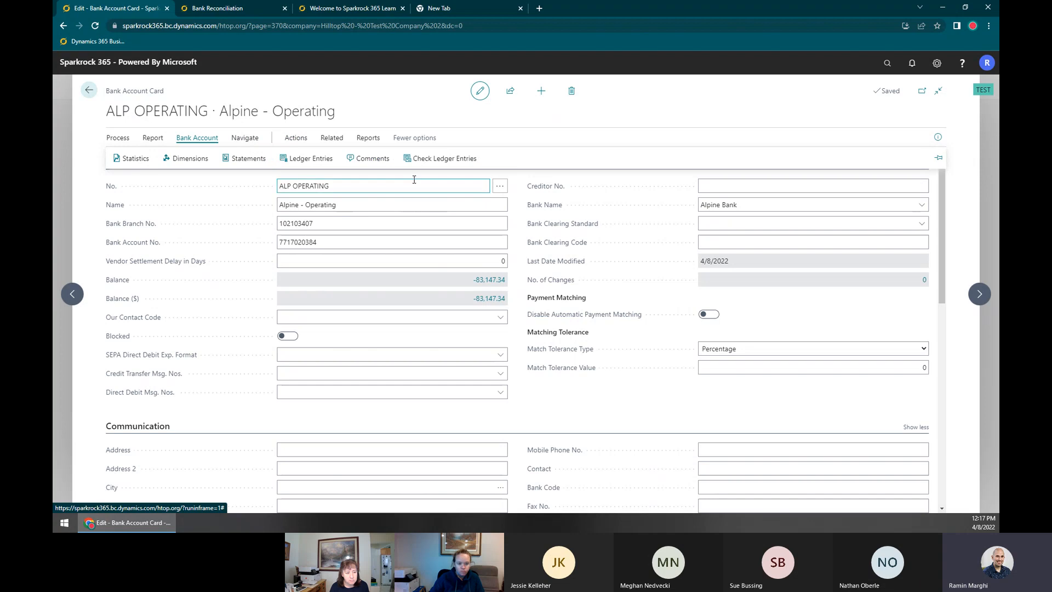
{"action": "left_click", "coordinate": [885, 64]}
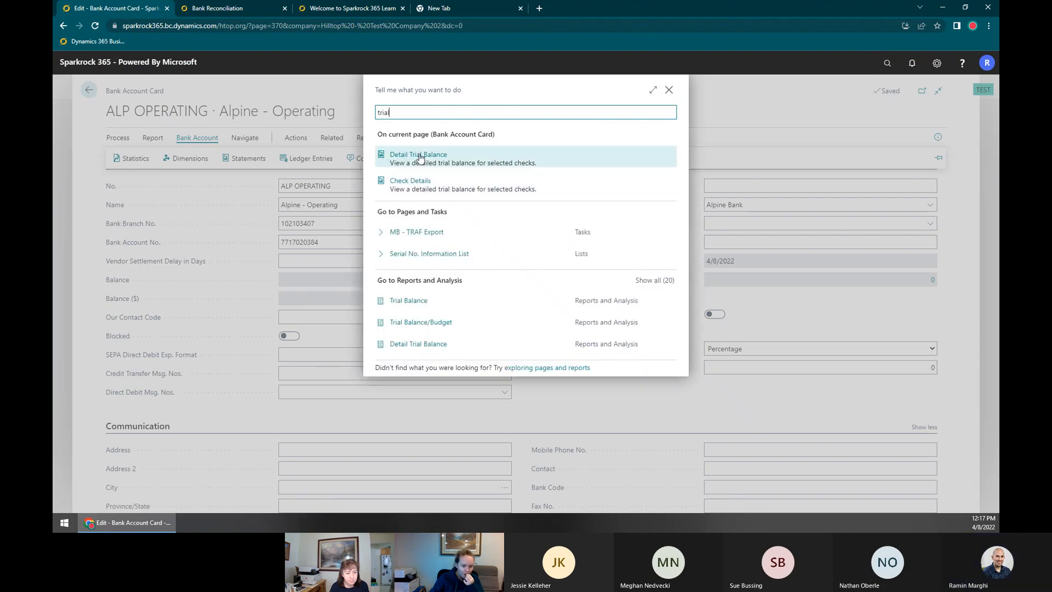
{"action": "left_click", "coordinate": [423, 160]}
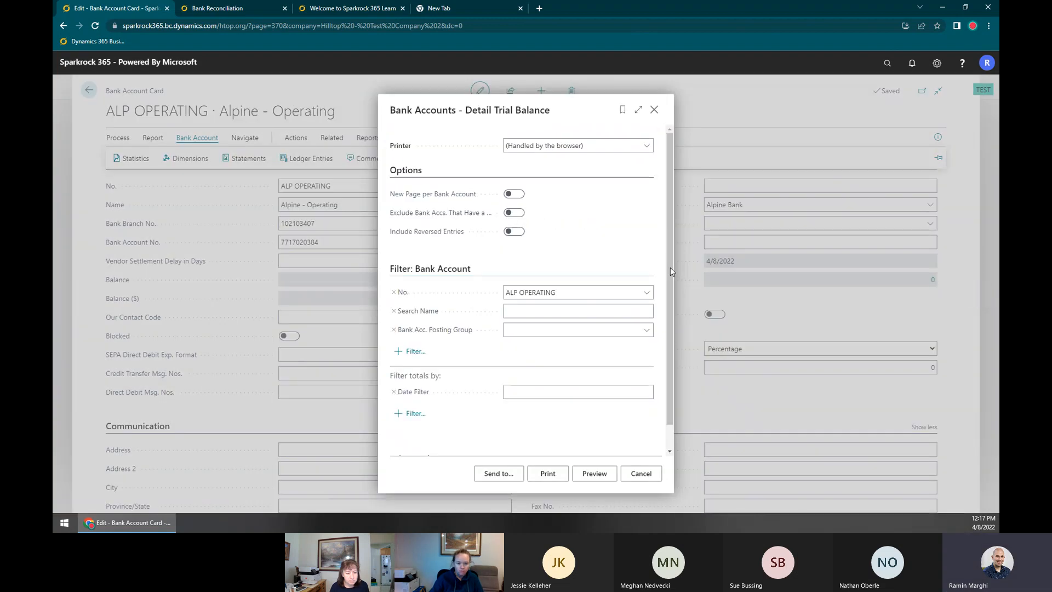
{"action": "left_click", "coordinate": [533, 395]}
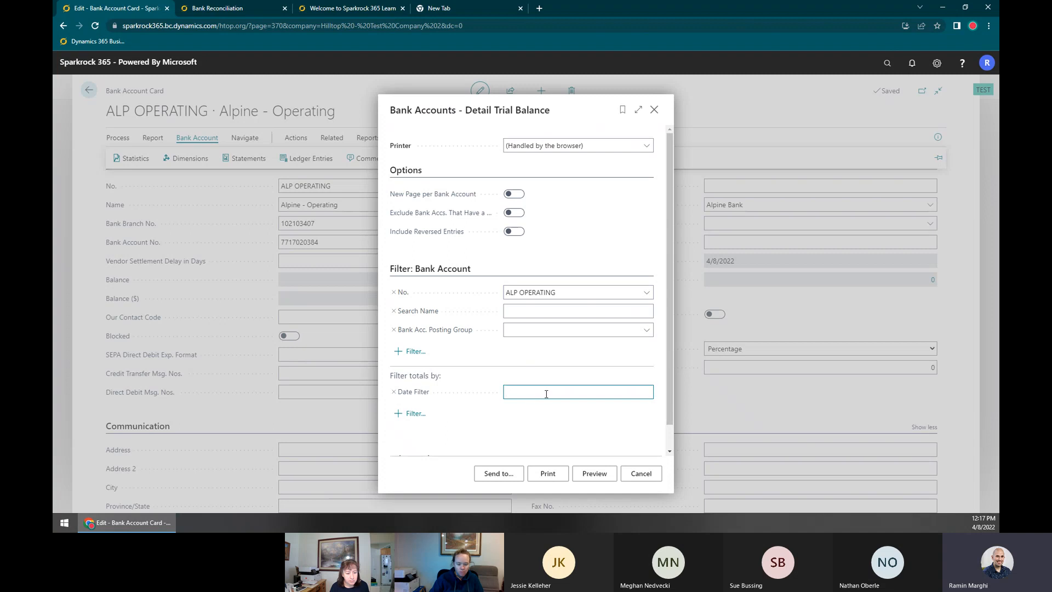
{"action": "type", "text": "01/01/22..01/31/22"}
{"action": "left_click", "coordinate": [509, 476]}
{"action": "left_click", "coordinate": [616, 341]}
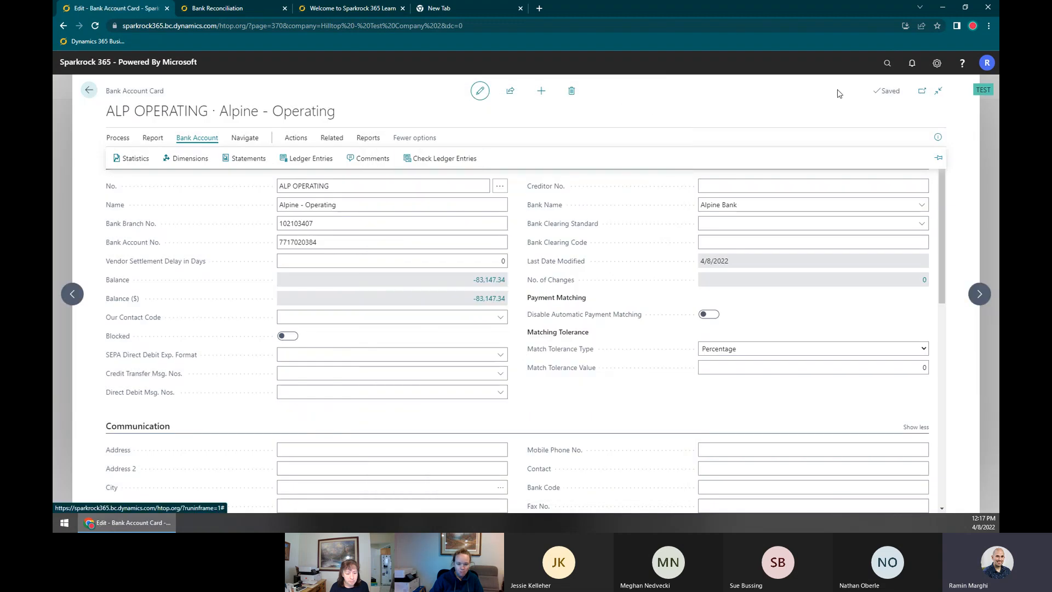
Find the Detail Trial Balance report for ALP OPERATING and preview it with the date filter 01/01/22..01/31/22
{"action": "left_click", "coordinate": [880, 66]}
{"action": "type", "text": "tr"}
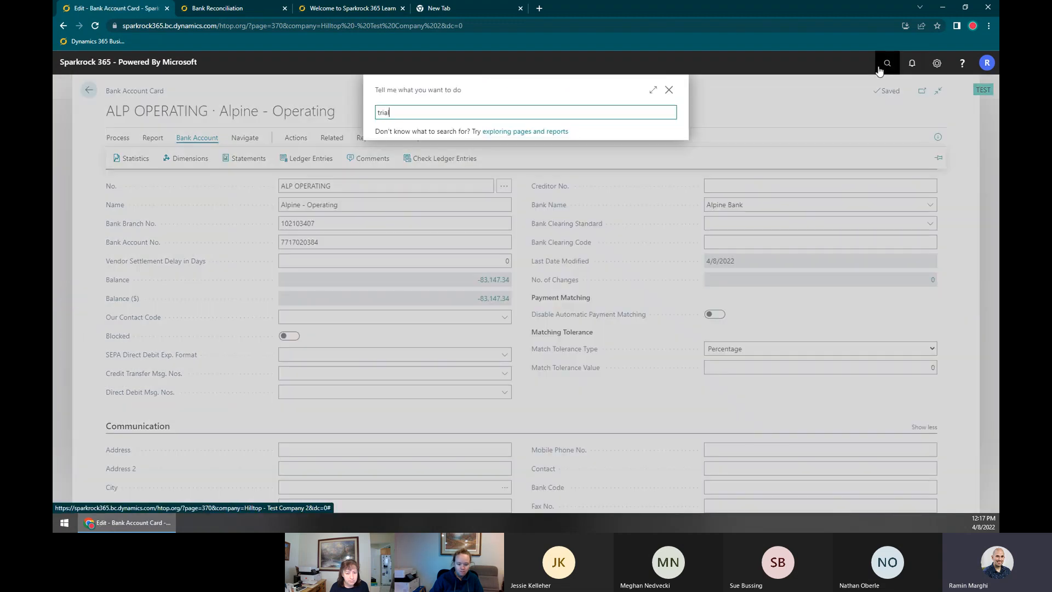
{"action": "type", "text": "ial"}
{"action": "left_click", "coordinate": [487, 164]}
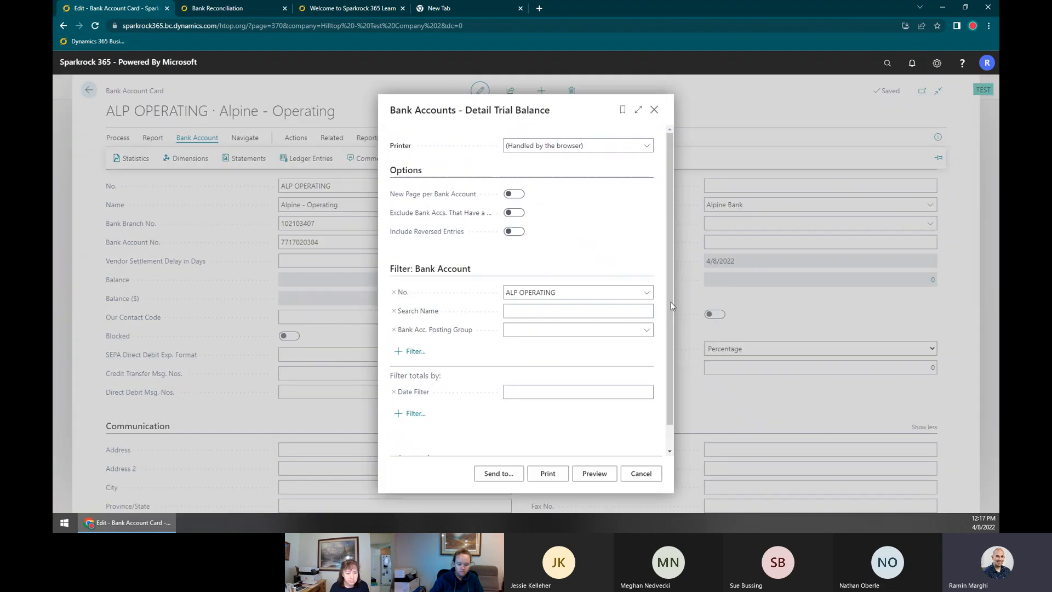
{"action": "left_click", "coordinate": [549, 389]}
{"action": "type", "text": "01/01/22..01/31/22"}
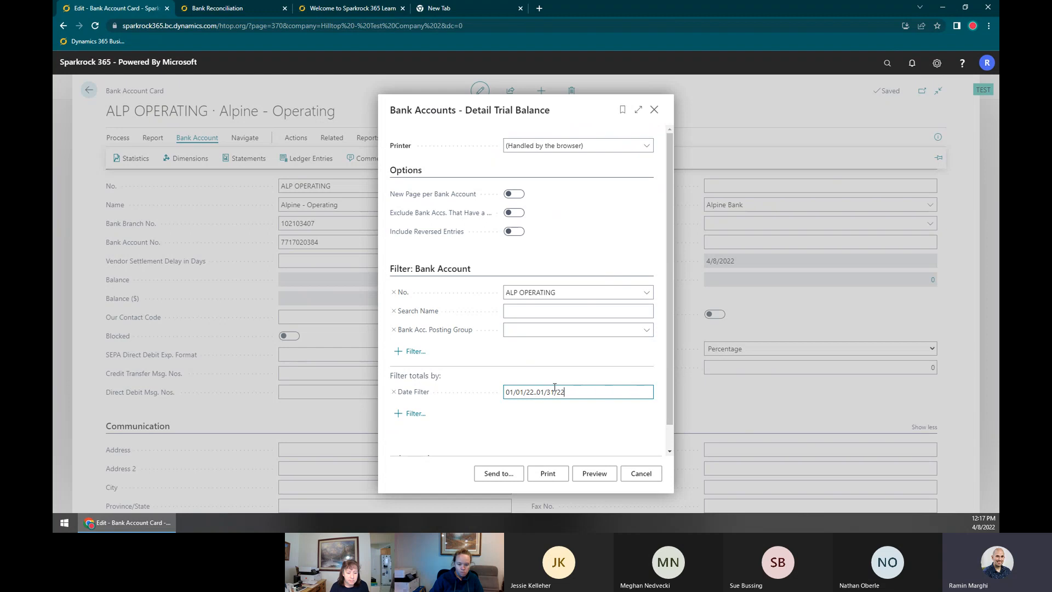
{"action": "left_click", "coordinate": [595, 471]}
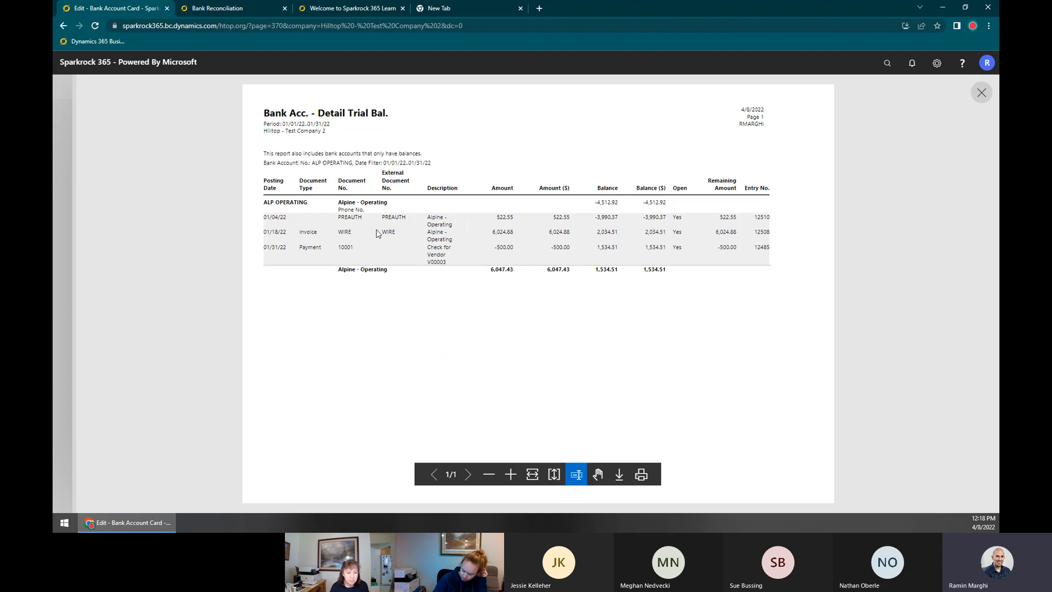
Examine the entry descriptions in the trial balance preview, and close the report to return to the card
{"action": "left_click_drag", "start_coordinate": [427, 222], "coordinate": [447, 261]}
{"action": "left_click", "coordinate": [447, 261]}
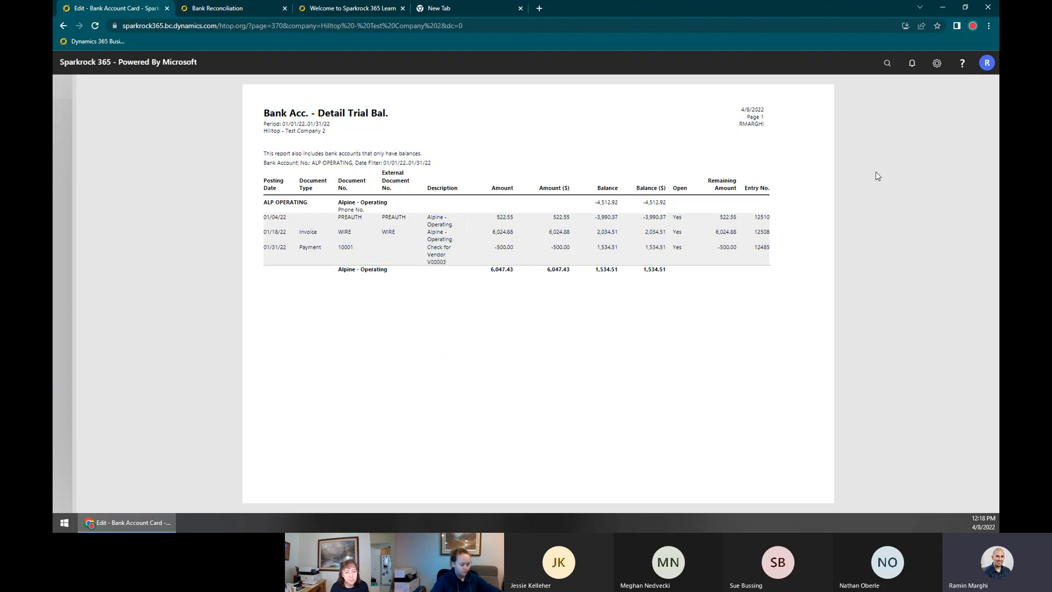
{"action": "left_click", "coordinate": [67, 149]}
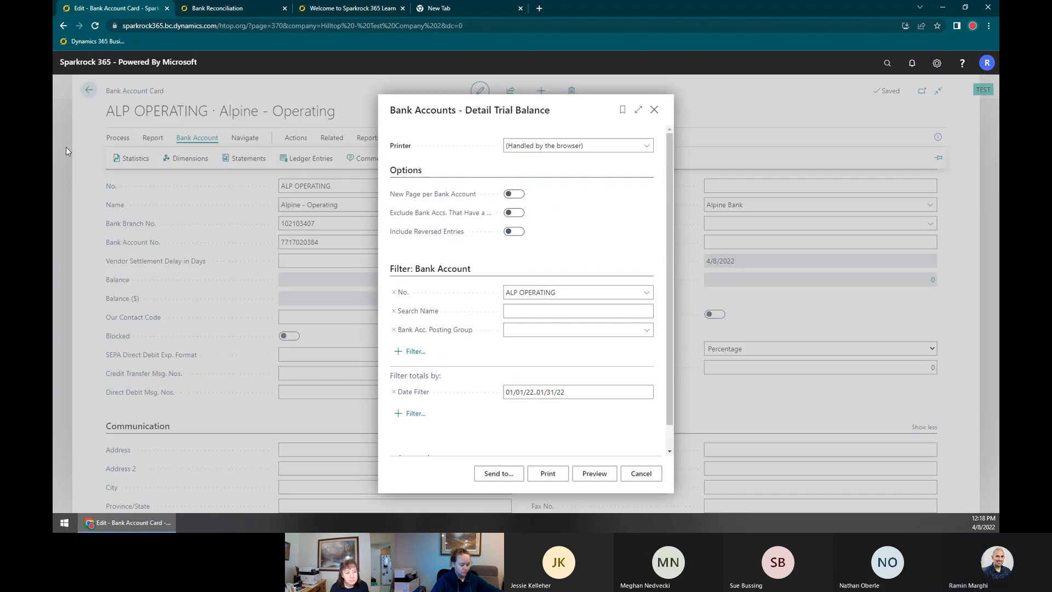
{"action": "left_click", "coordinate": [654, 110]}
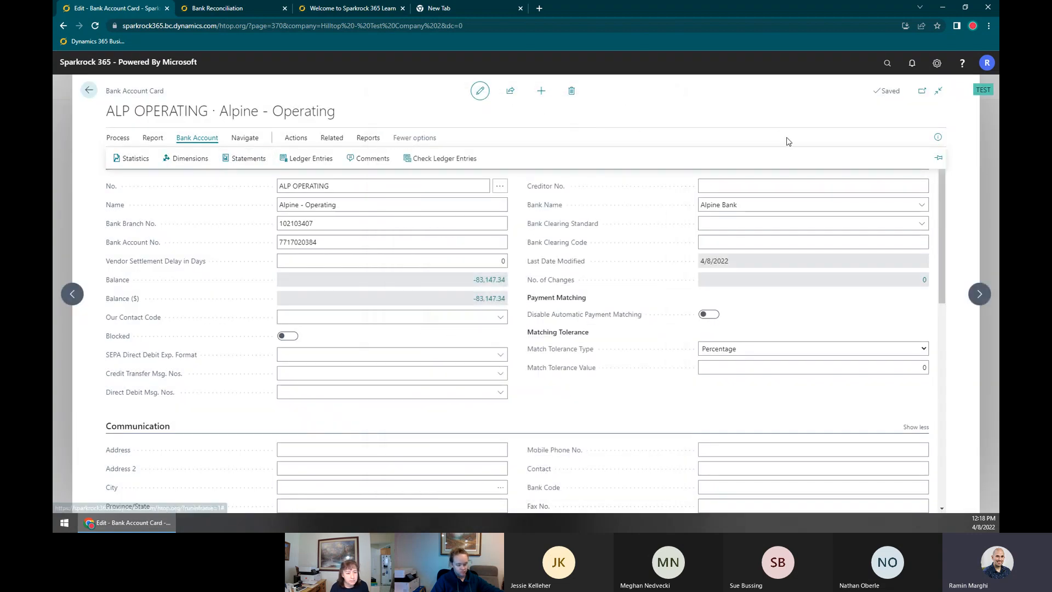
Find the Check Details report for ALP OPERATING and preview it with the date filter 01/01/22..04/08/22
{"action": "left_click", "coordinate": [887, 63]}
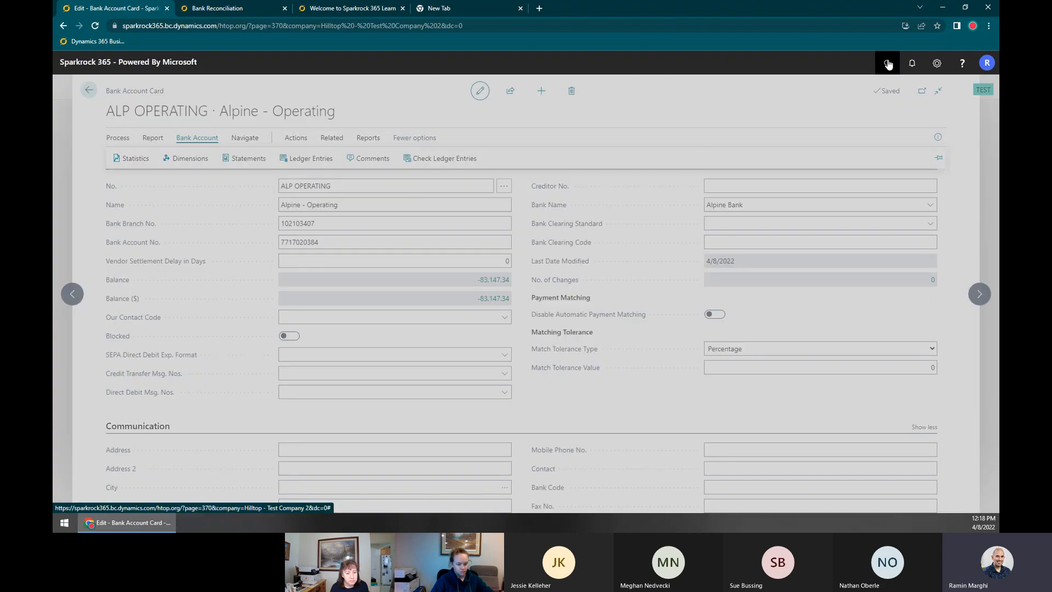
{"action": "type", "text": "Check"}
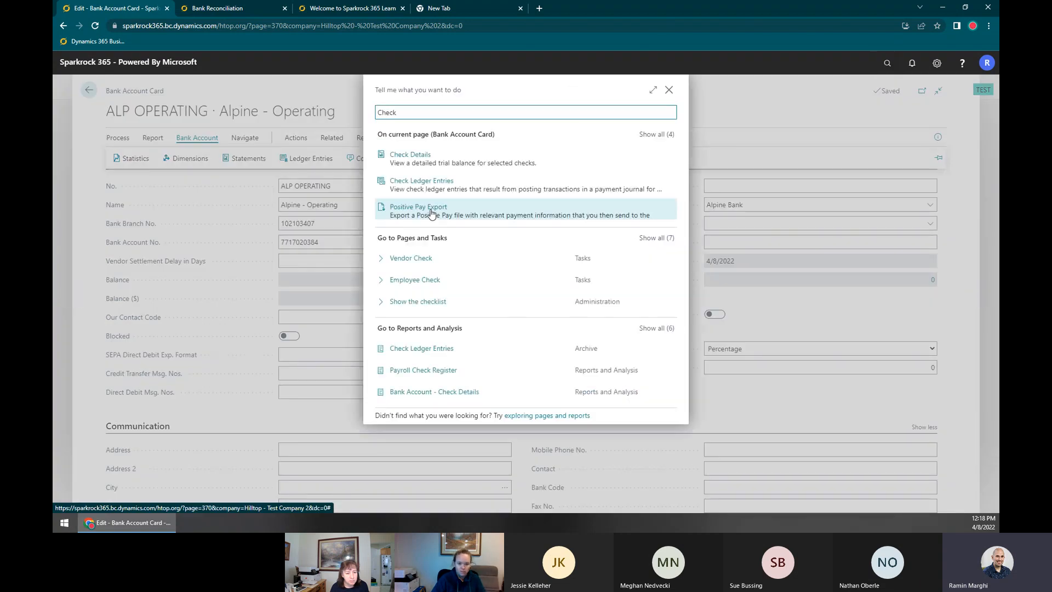
{"action": "left_click", "coordinate": [573, 359]}
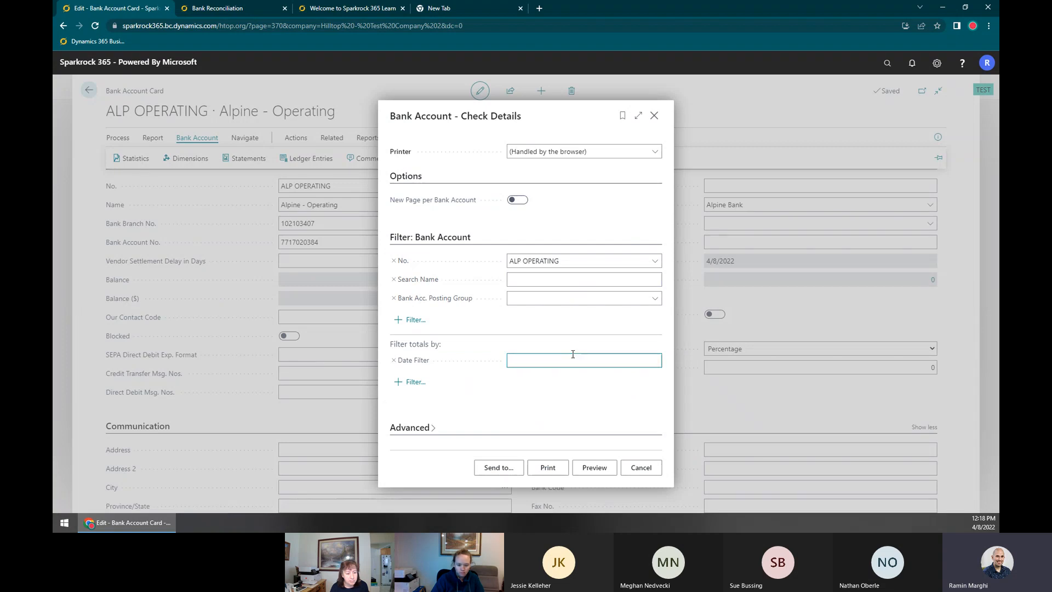
{"action": "type", "text": "01/01"}
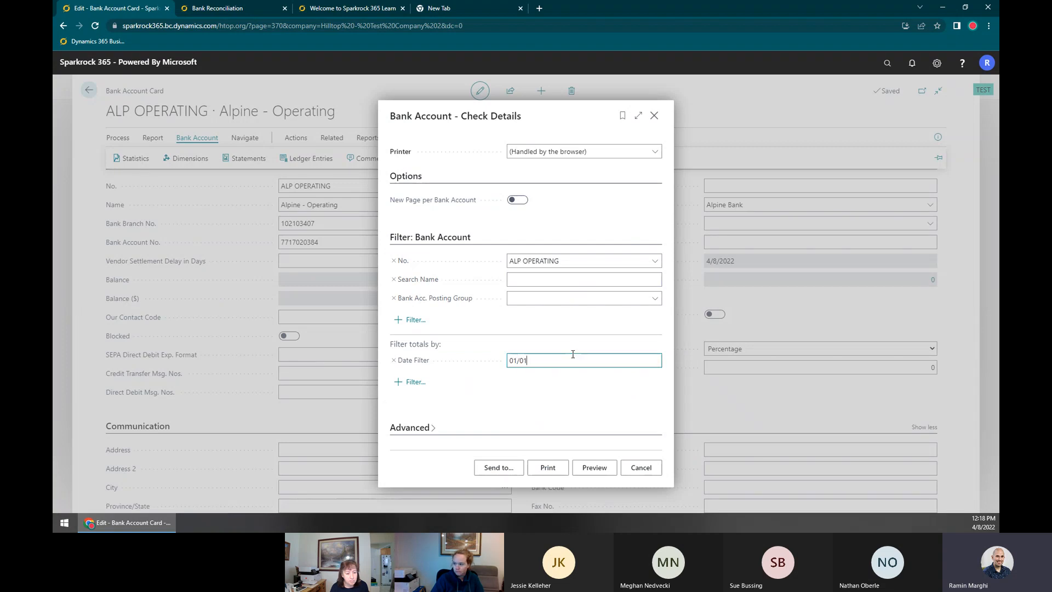
{"action": "type", "text": "/22..01/"}
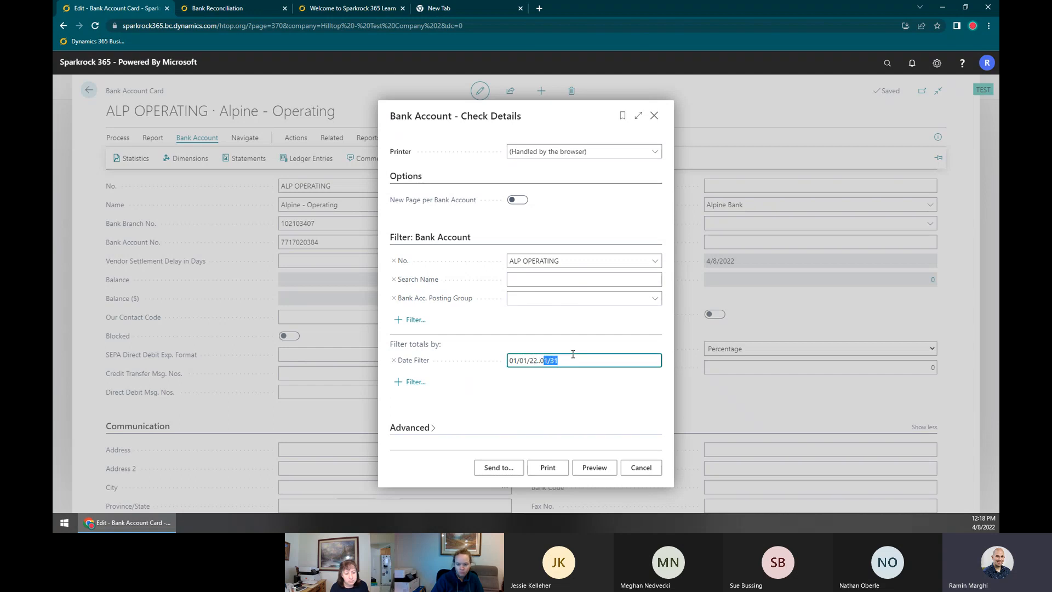
{"action": "type", "text": "t"}
{"action": "key", "text": "Tab"}
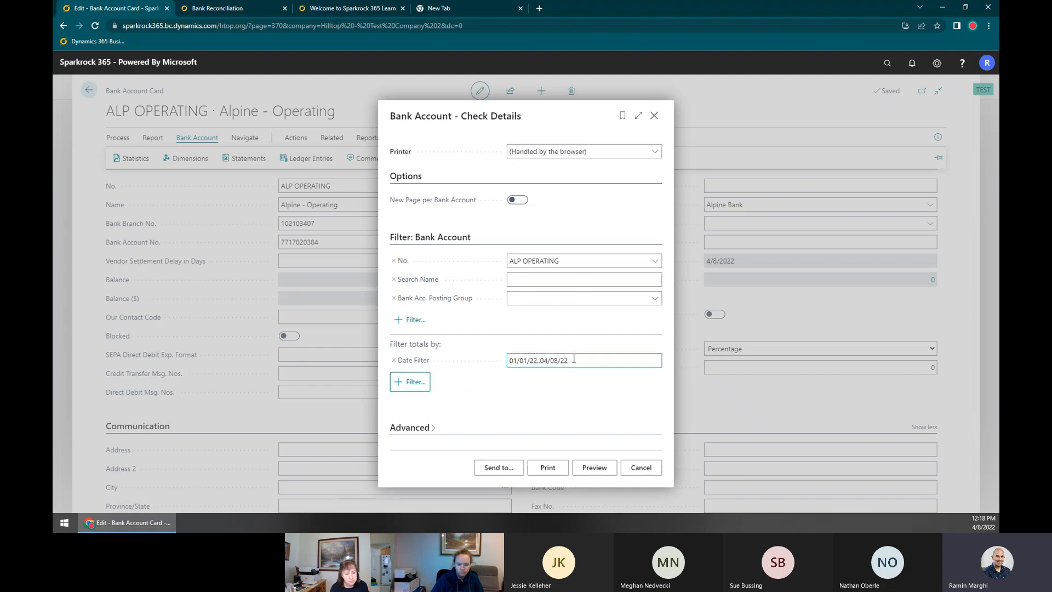
{"action": "left_click", "coordinate": [594, 467]}
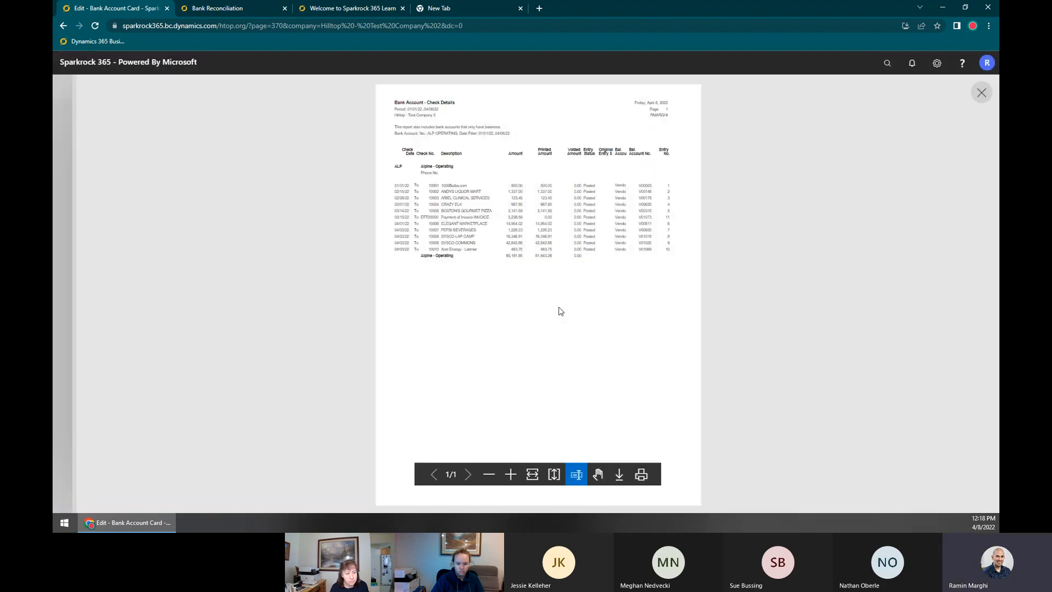
Examine the check numbers, descriptions and amounts in the enlarged Check Details preview, and close the report
{"action": "left_click", "coordinate": [510, 474]}
{"action": "left_click", "coordinate": [518, 472]}
{"action": "scroll", "coordinate": [513, 300], "scroll_direction": "up", "scroll_amount": 5}
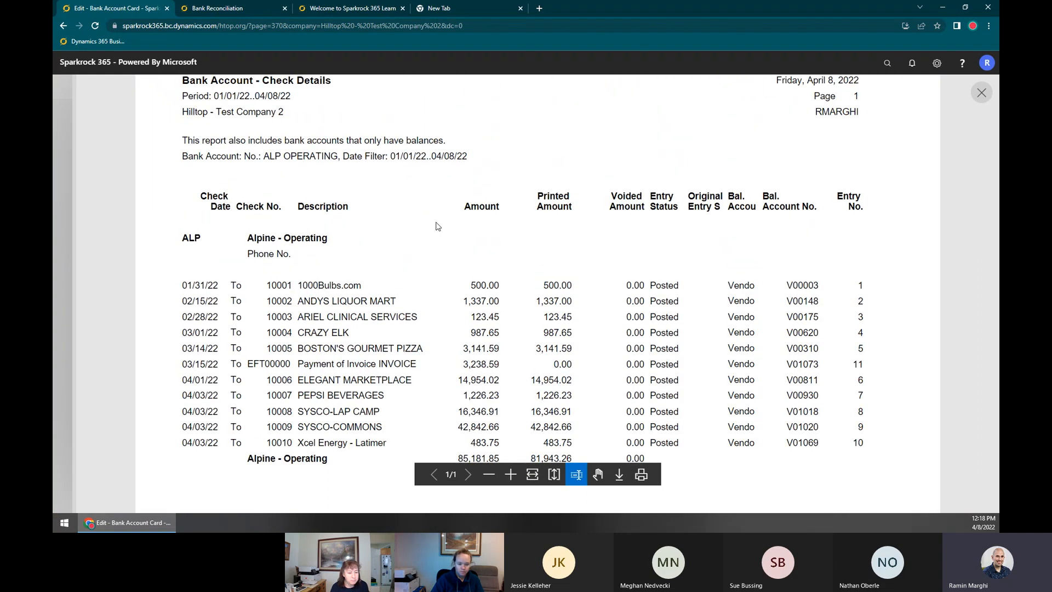
{"action": "left_click_drag", "start_coordinate": [280, 282], "coordinate": [281, 340]}
{"action": "left_click", "coordinate": [280, 360]}
{"action": "left_click_drag", "start_coordinate": [327, 283], "coordinate": [373, 285]}
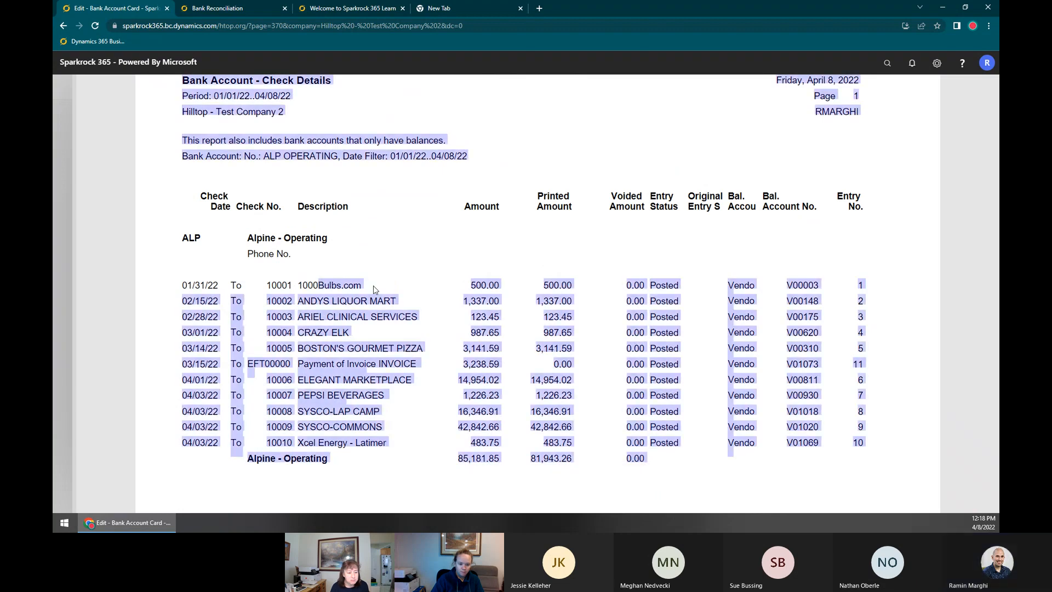
{"action": "left_click", "coordinate": [489, 283]}
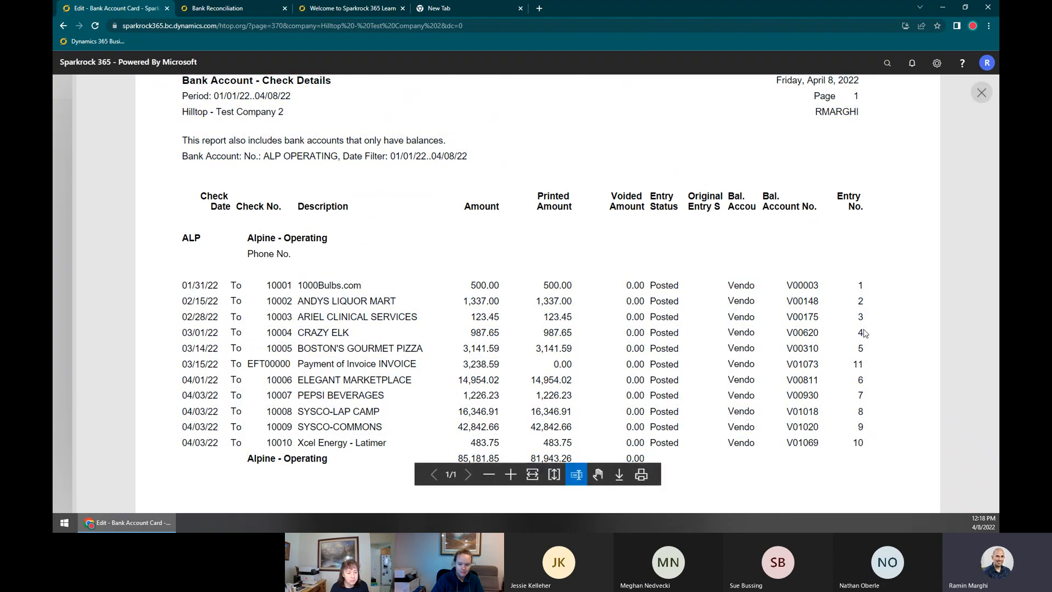
{"action": "left_click", "coordinate": [70, 116]}
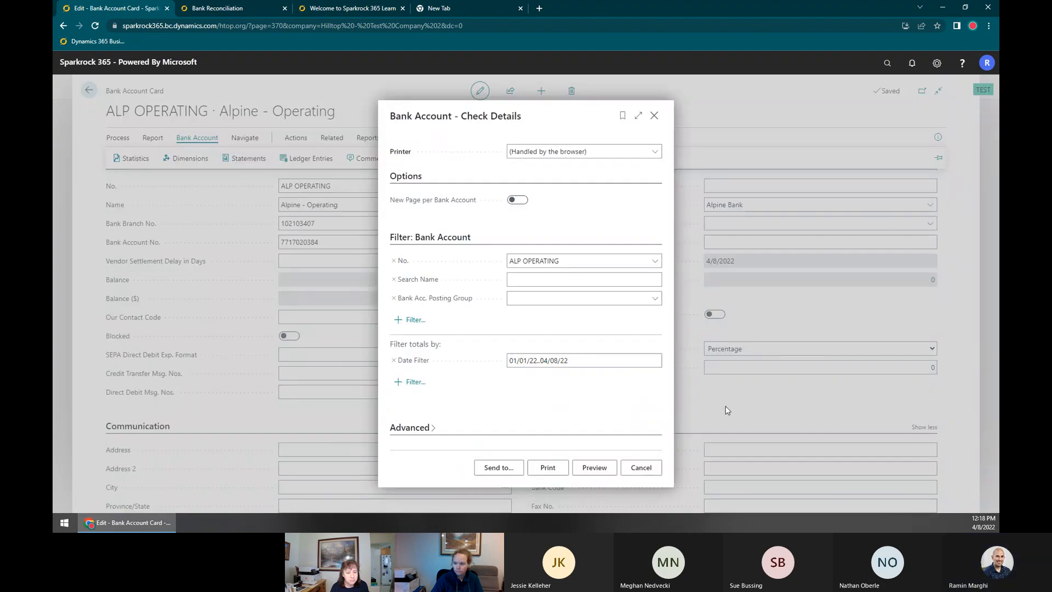
{"action": "left_click", "coordinate": [640, 467]}
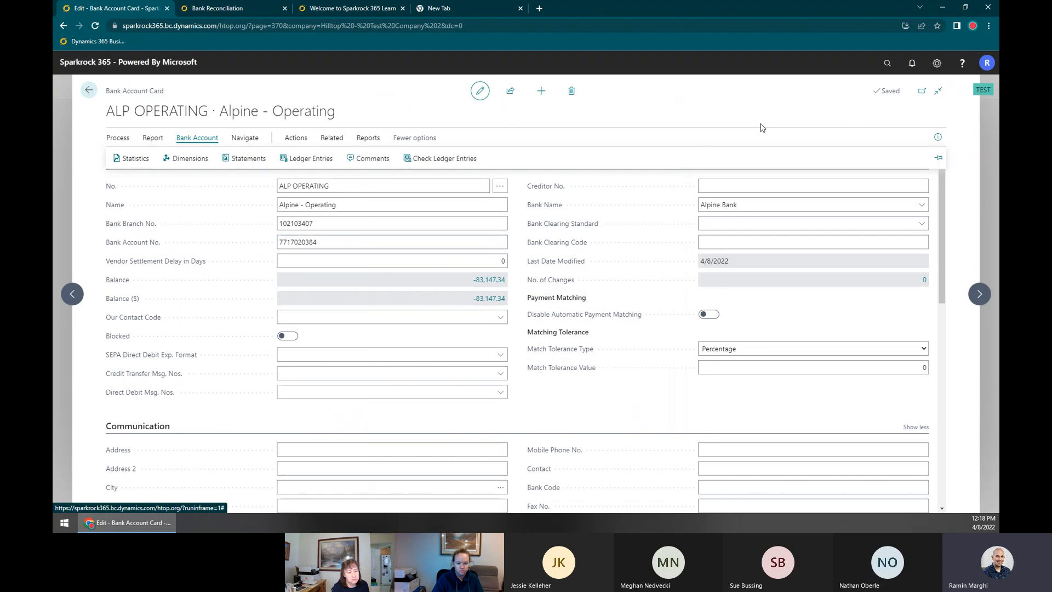
Search for "Receiv" and open the Receivables-Payables lines offered for the bank account card
{"action": "left_click", "coordinate": [892, 66]}
{"action": "type", "text": "Rec"}
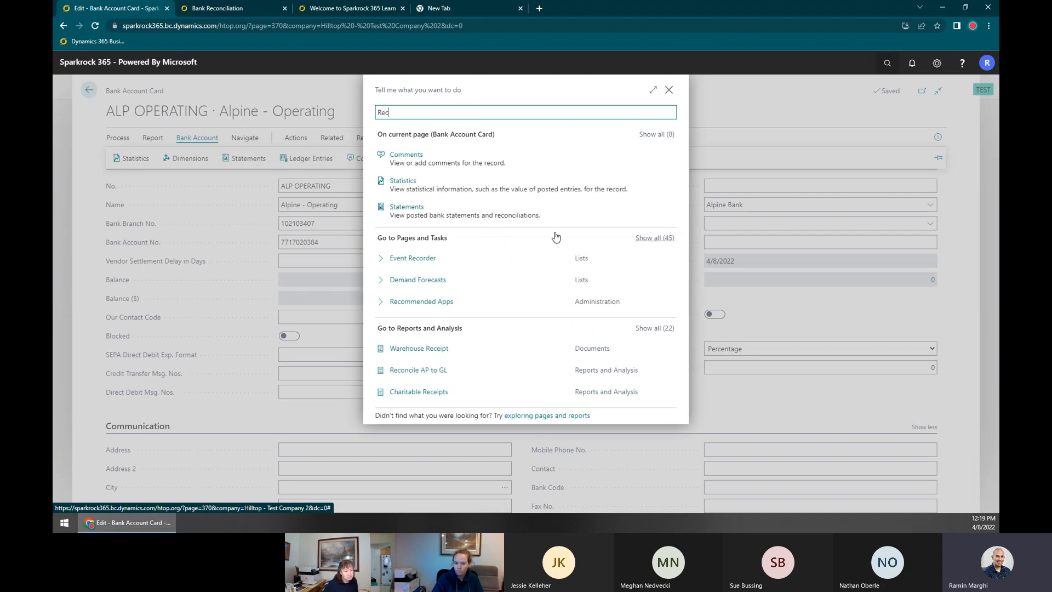
{"action": "type", "text": "iev"}
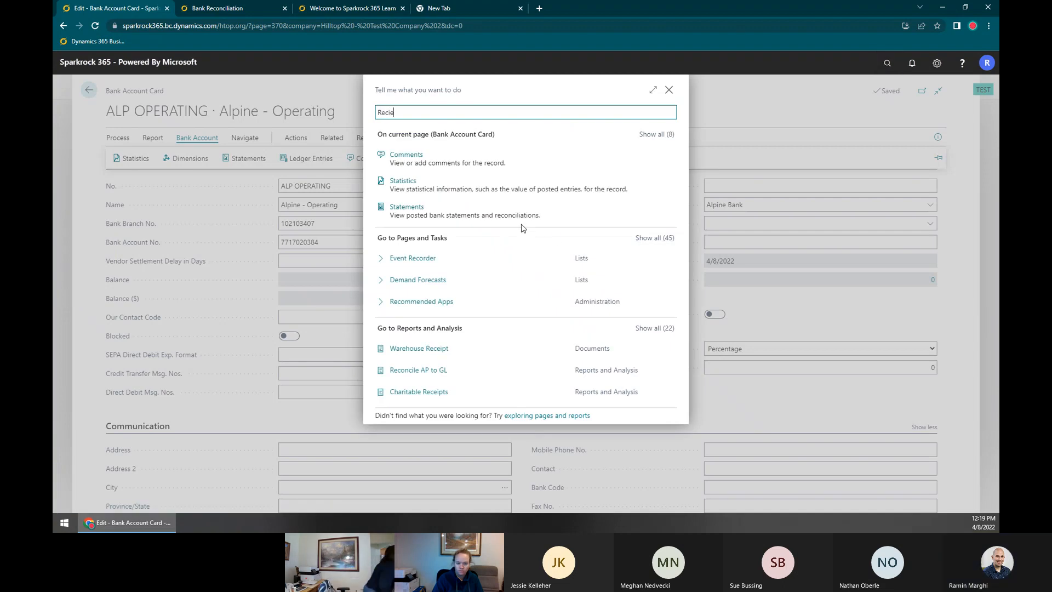
{"action": "key", "text": "BackSpace"}
{"action": "key", "text": "BackSpace"}
{"action": "key", "text": "BackSpace"}
{"action": "type", "text": "eiv"}
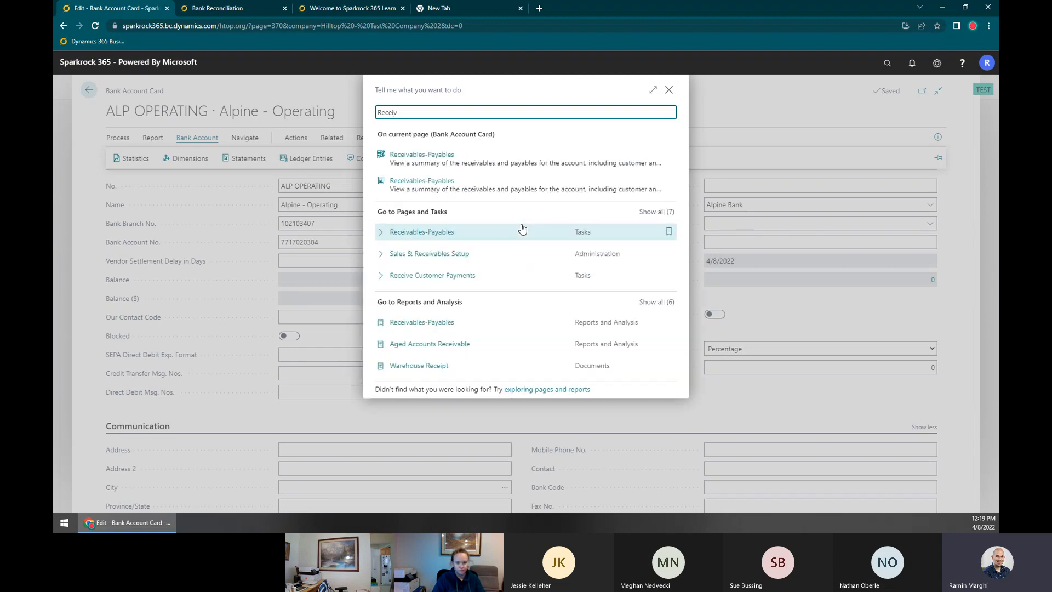
{"action": "left_click", "coordinate": [427, 157]}
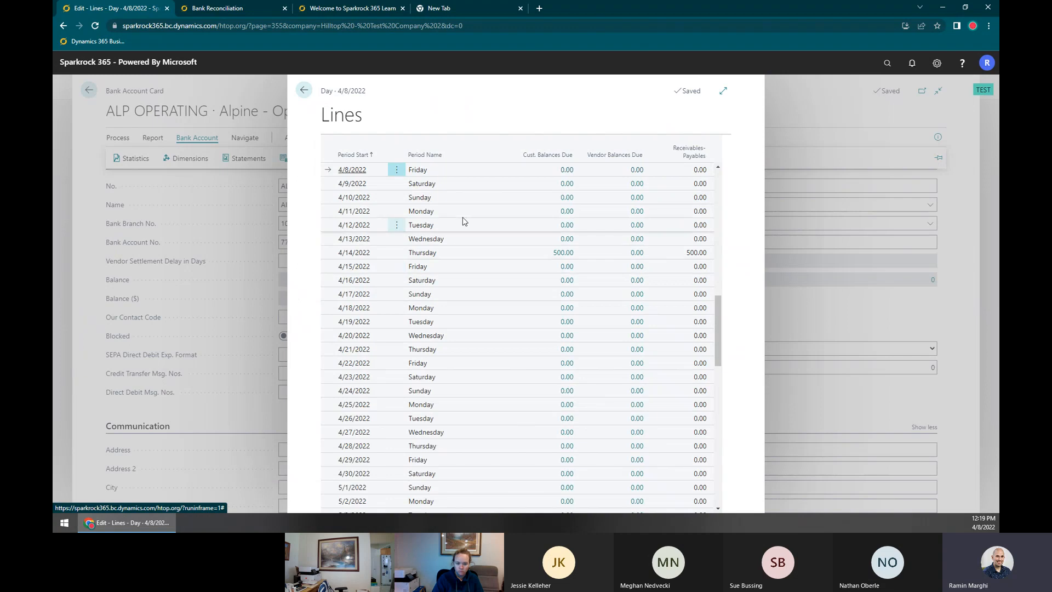
Examine the daily receivables and payables lines, focusing on the Receivables-Payables figure for 3/30/2022
{"action": "scroll", "coordinate": [471, 279], "scroll_direction": "down", "scroll_amount": 5}
{"action": "scroll", "coordinate": [472, 289], "scroll_direction": "down", "scroll_amount": 14}
{"action": "scroll", "coordinate": [471, 289], "scroll_direction": "up", "scroll_amount": 15}
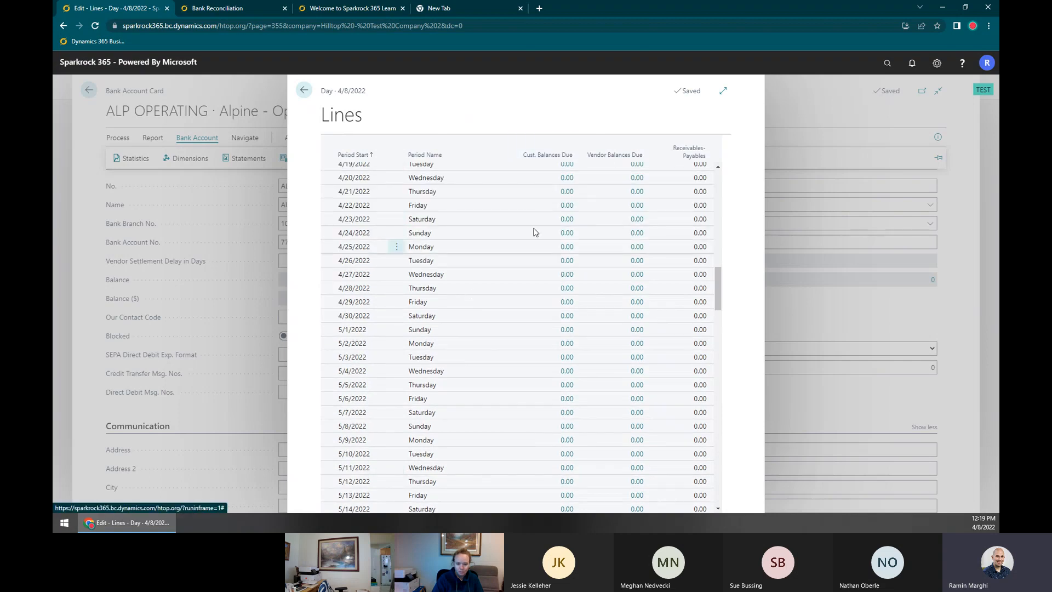
{"action": "scroll", "coordinate": [671, 190], "scroll_direction": "up", "scroll_amount": 8}
{"action": "scroll", "coordinate": [478, 229], "scroll_direction": "up", "scroll_amount": 6}
{"action": "scroll", "coordinate": [478, 229], "scroll_direction": "down", "scroll_amount": 3}
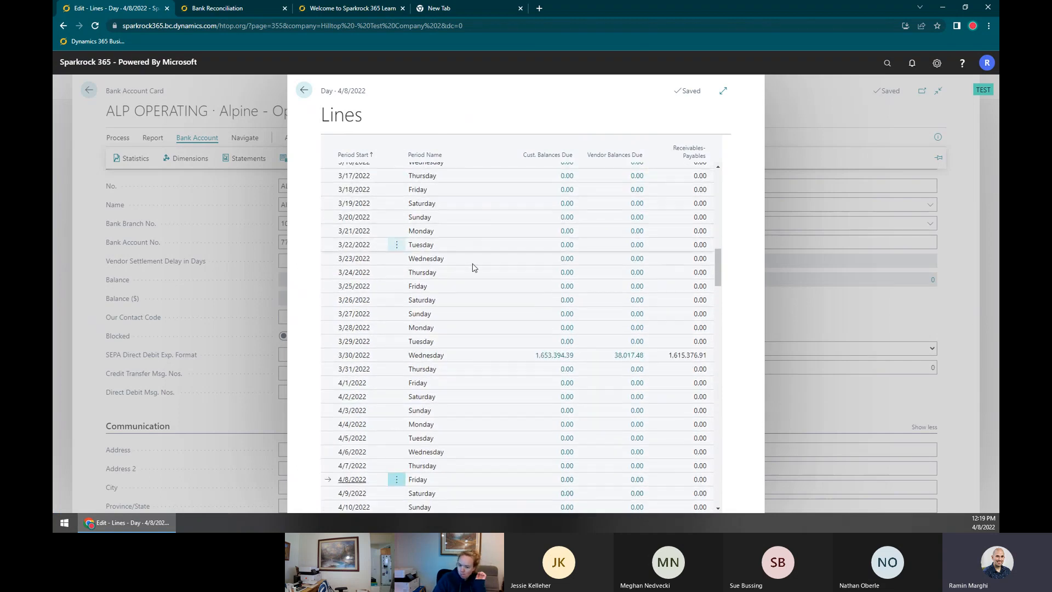
{"action": "left_click", "coordinate": [493, 355]}
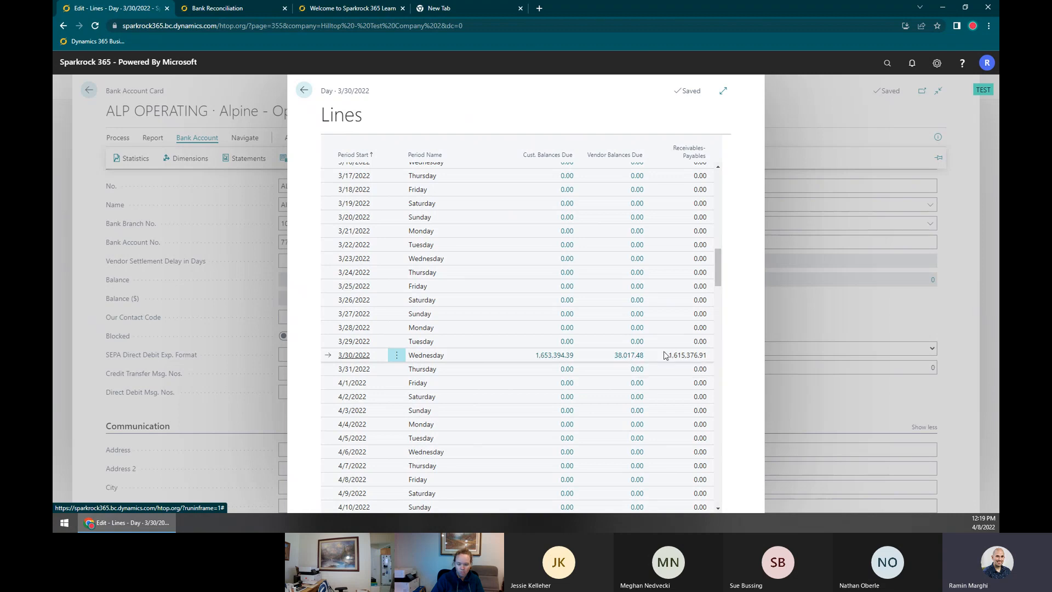
{"action": "left_click_drag", "start_coordinate": [685, 357], "coordinate": [708, 358]}
{"action": "left_click", "coordinate": [708, 357]}
{"action": "double_click", "coordinate": [687, 356]}
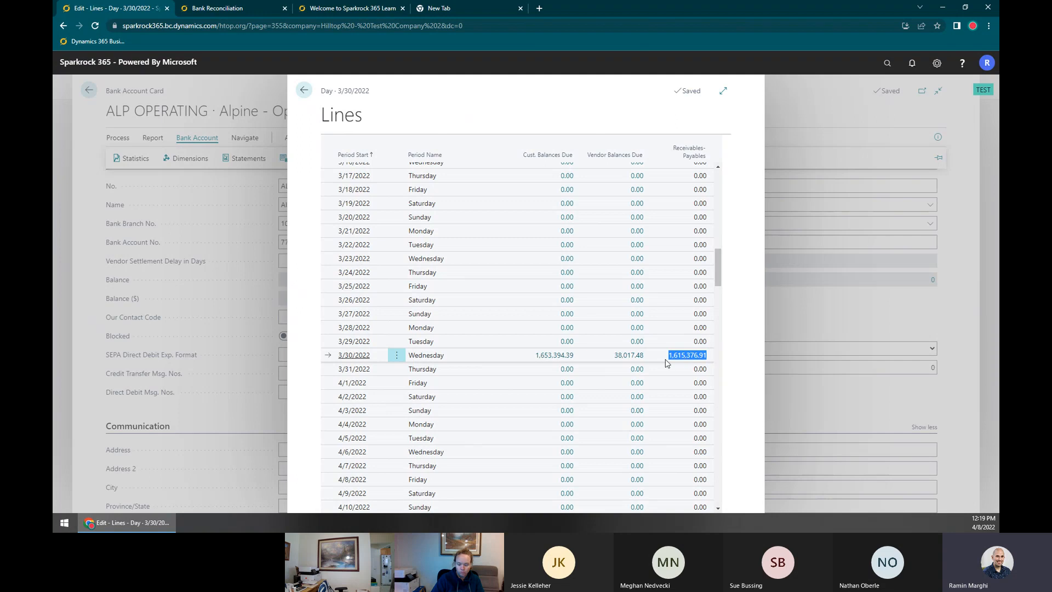
Examine the daily receivables and payables figures from late March to mid-June 2022, and close the lines
{"action": "left_click", "coordinate": [683, 359]}
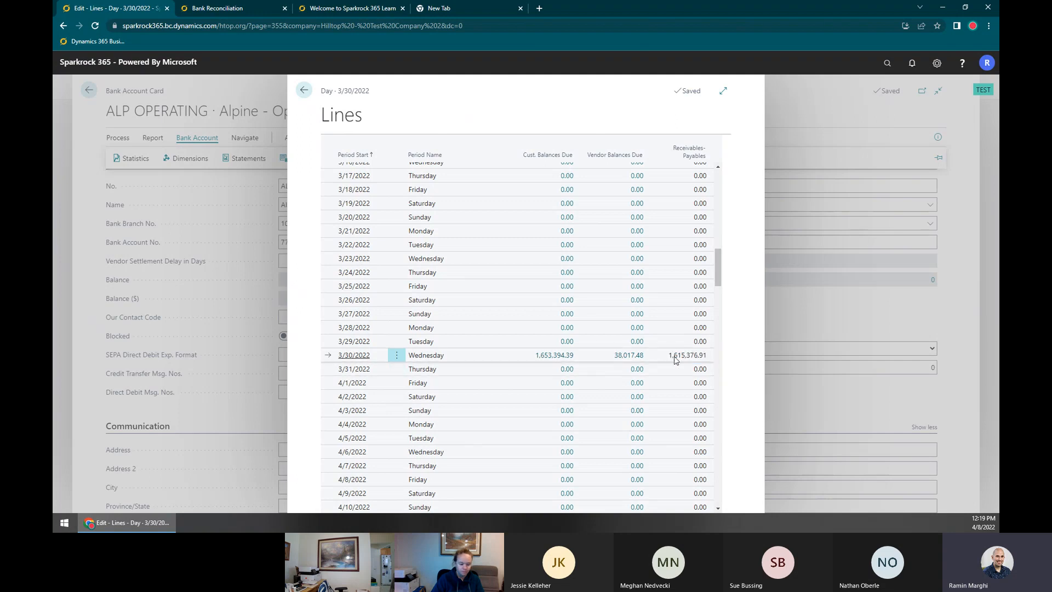
{"action": "scroll", "coordinate": [682, 372], "scroll_direction": "down", "scroll_amount": 5}
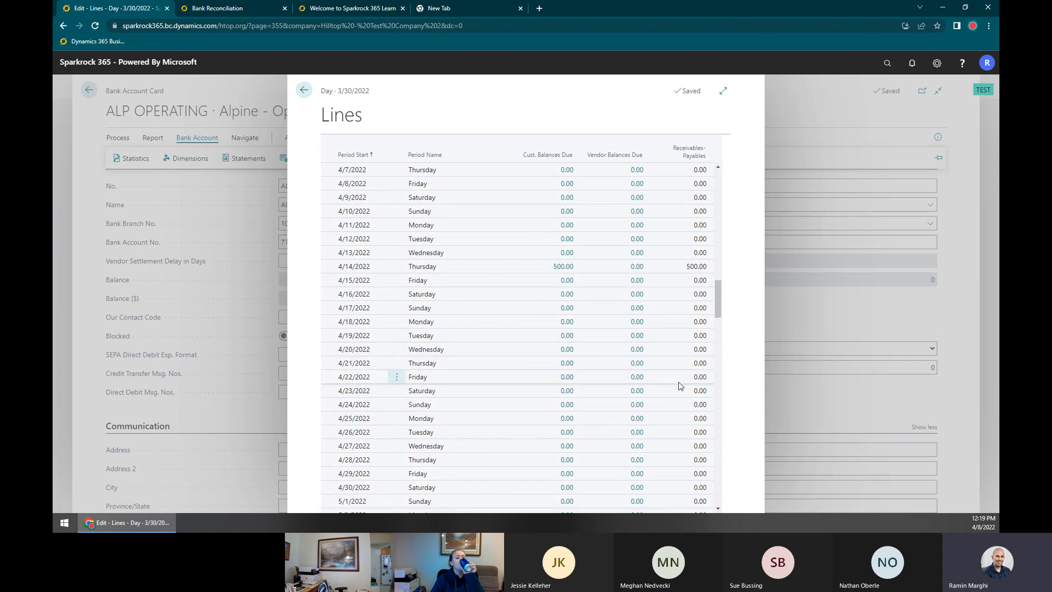
{"action": "scroll", "coordinate": [679, 385], "scroll_direction": "down", "scroll_amount": 7}
{"action": "scroll", "coordinate": [679, 385], "scroll_direction": "down", "scroll_amount": 4}
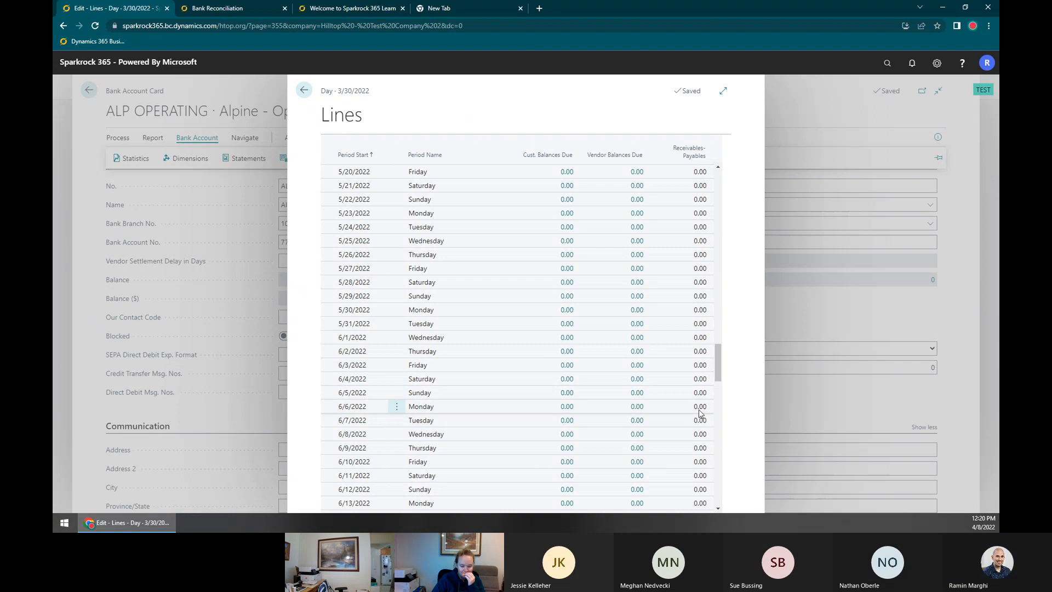
{"action": "scroll", "coordinate": [673, 362], "scroll_direction": "up", "scroll_amount": 4}
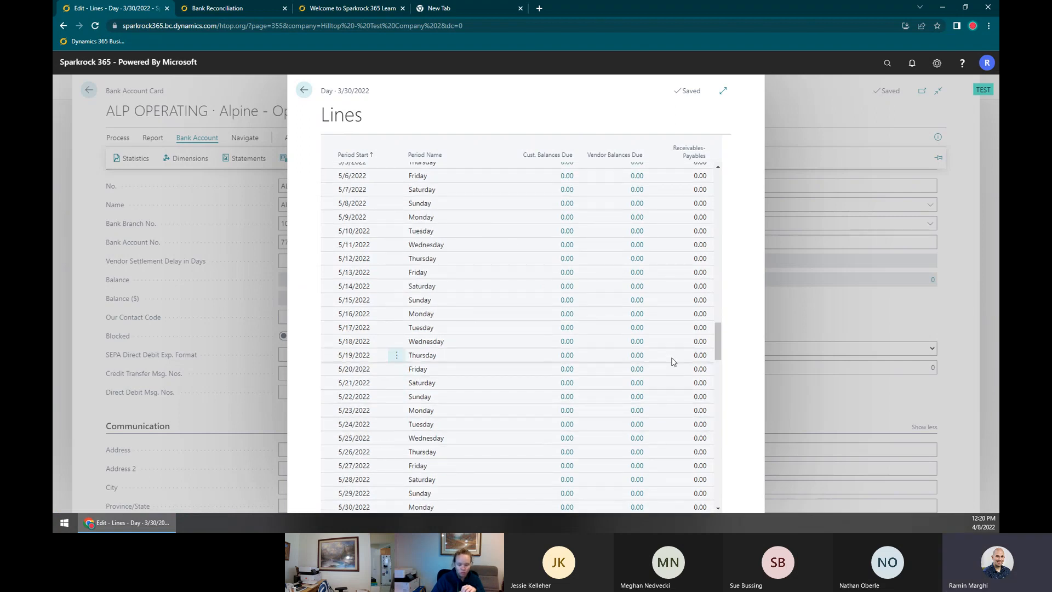
{"action": "scroll", "coordinate": [674, 361], "scroll_direction": "up", "scroll_amount": 10}
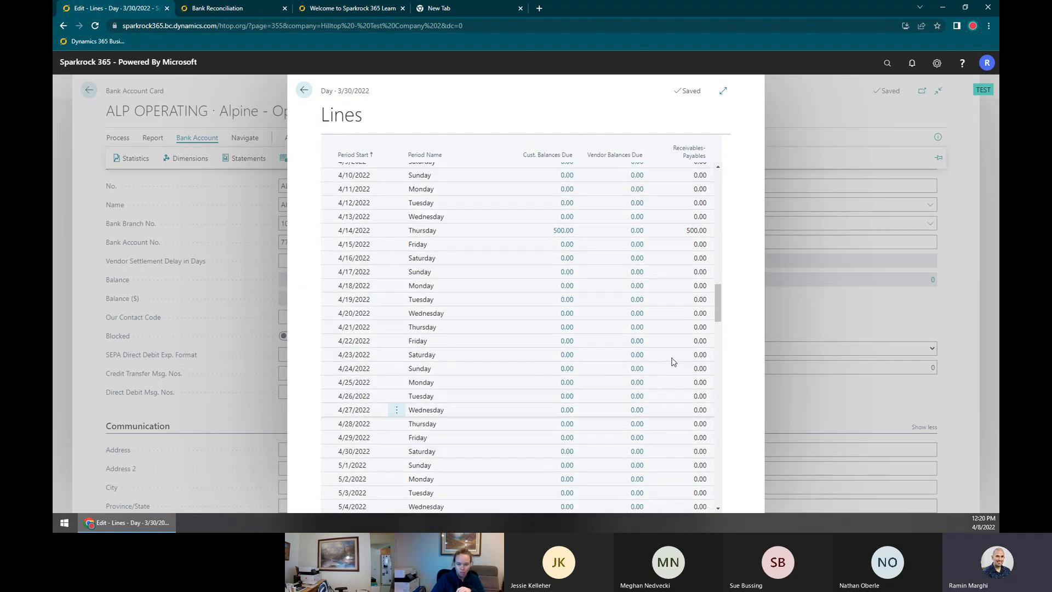
{"action": "scroll", "coordinate": [673, 361], "scroll_direction": "up", "scroll_amount": 8}
{"action": "scroll", "coordinate": [673, 361], "scroll_direction": "down", "scroll_amount": 5}
{"action": "left_click", "coordinate": [826, 305]}
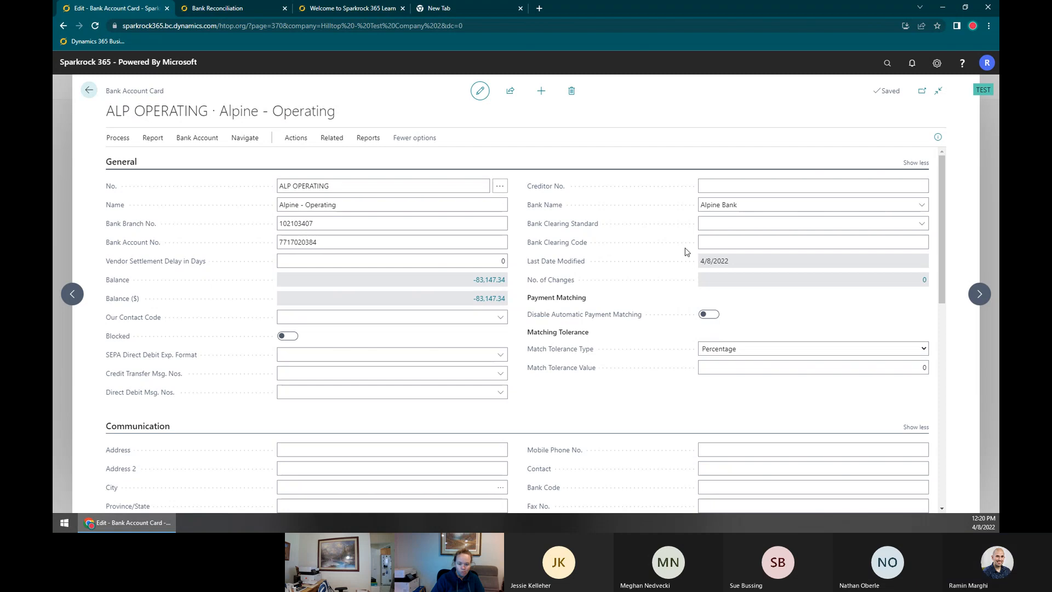
Look over the journal commands available from the ALP OPERATING bank account card, and return to the Role Center
{"action": "left_click", "coordinate": [146, 140]}
{"action": "mouse_move", "coordinate": [183, 141]}
{"action": "mouse_move", "coordinate": [245, 141]}
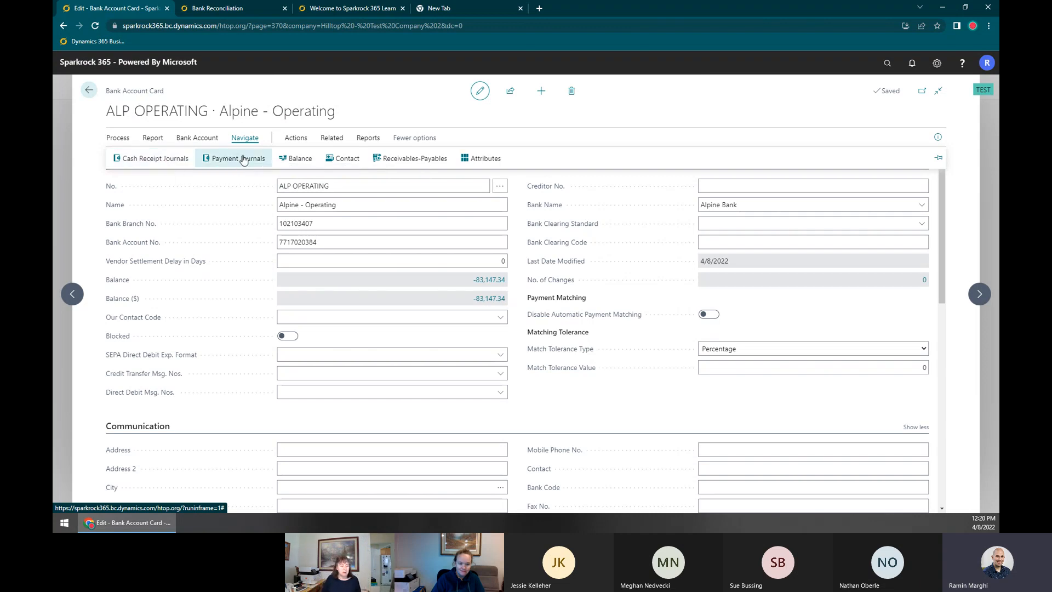
{"action": "left_click", "coordinate": [985, 213]}
{"action": "key", "text": "Escape"}
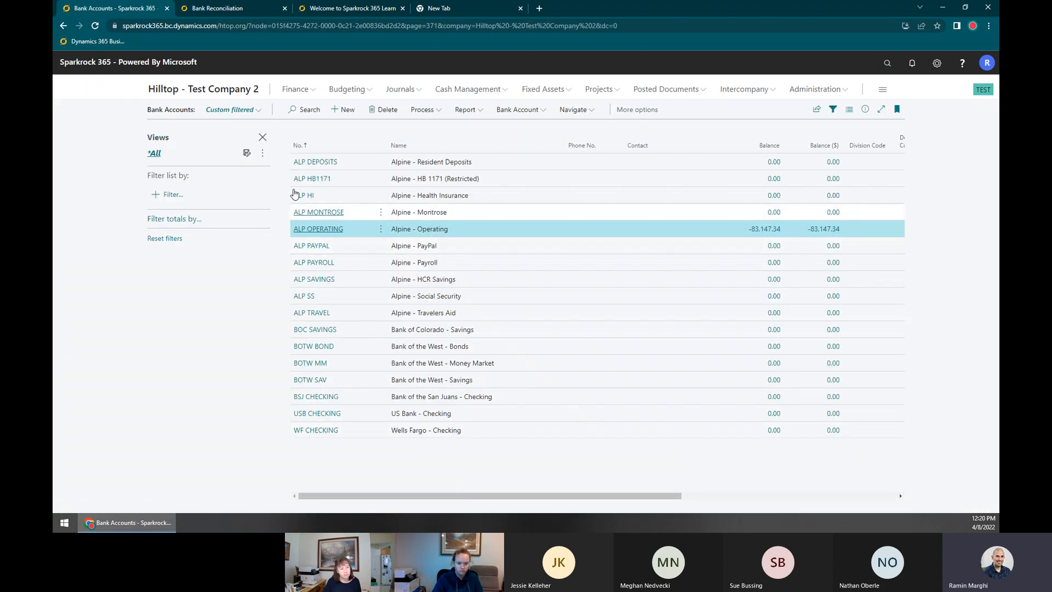
{"action": "key", "text": "Escape"}
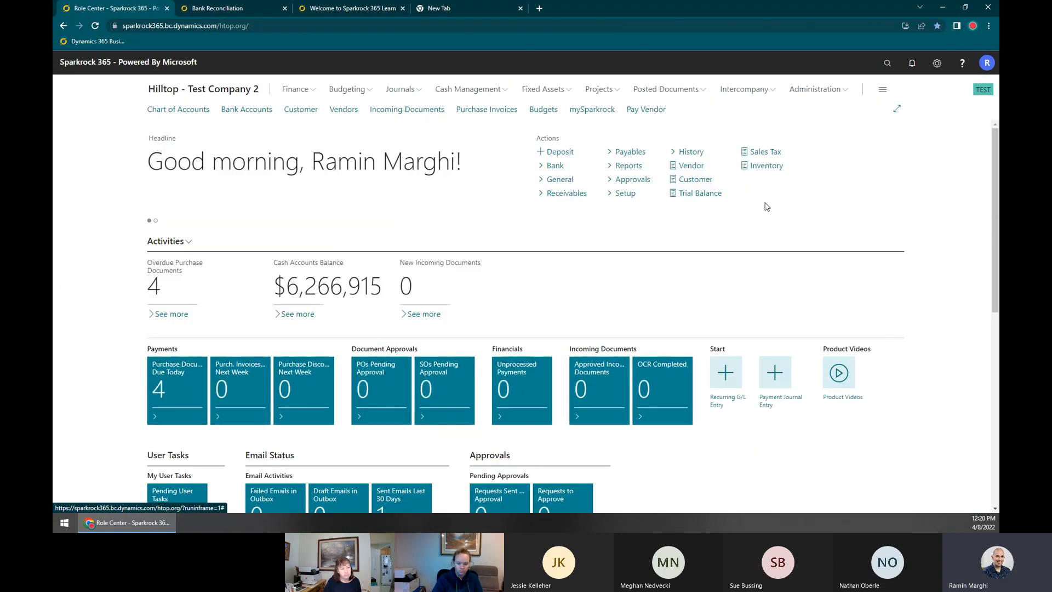
Search for "gen jou" and open the General Journals with the DEFAULT batch
{"action": "left_click", "coordinate": [888, 64]}
{"action": "type", "text": "gen"}
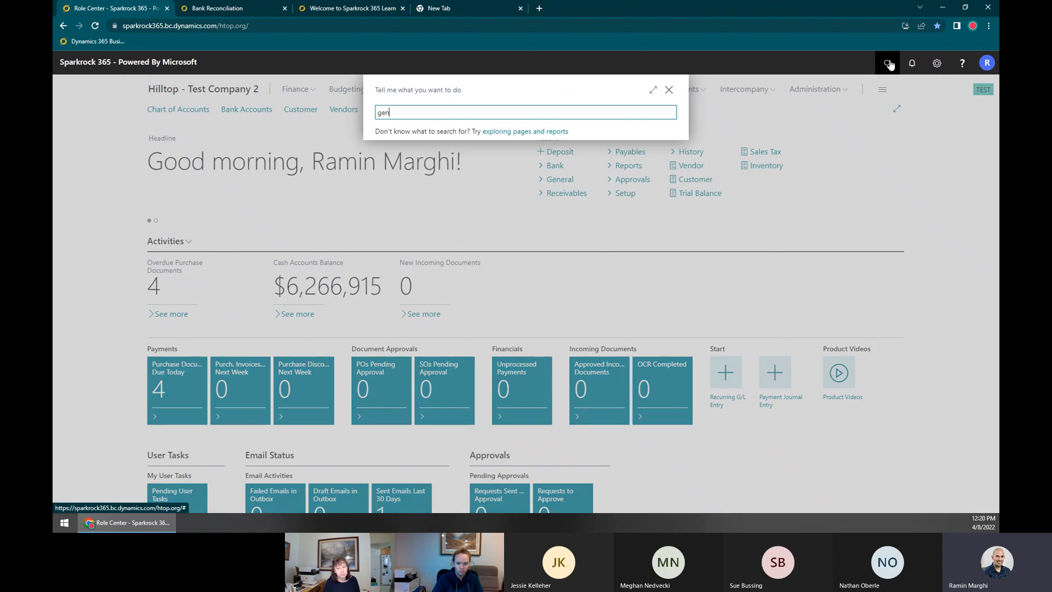
{"action": "type", "text": " jou"}
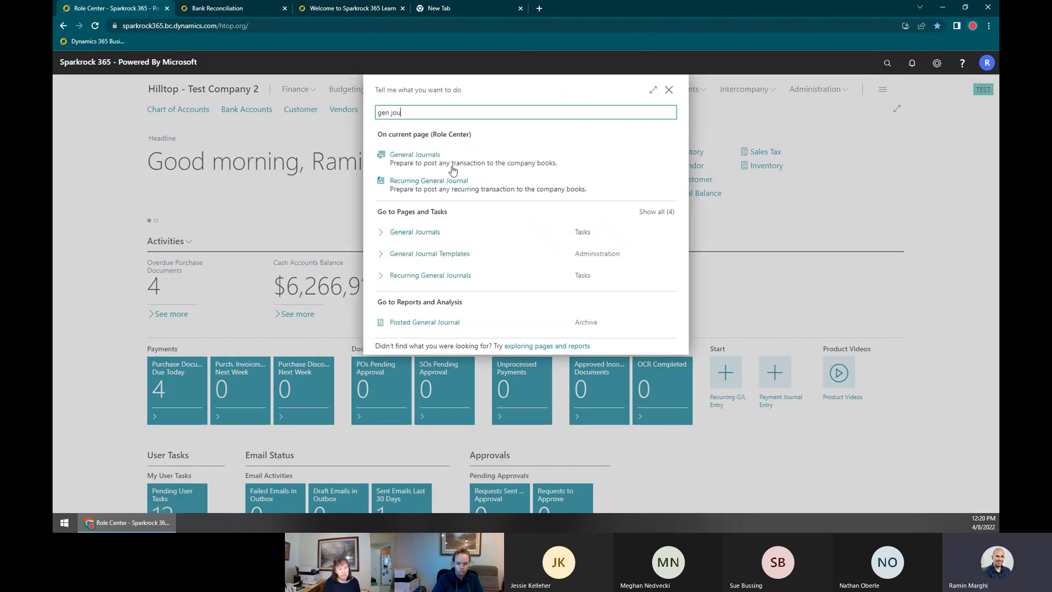
{"action": "left_click", "coordinate": [452, 159]}
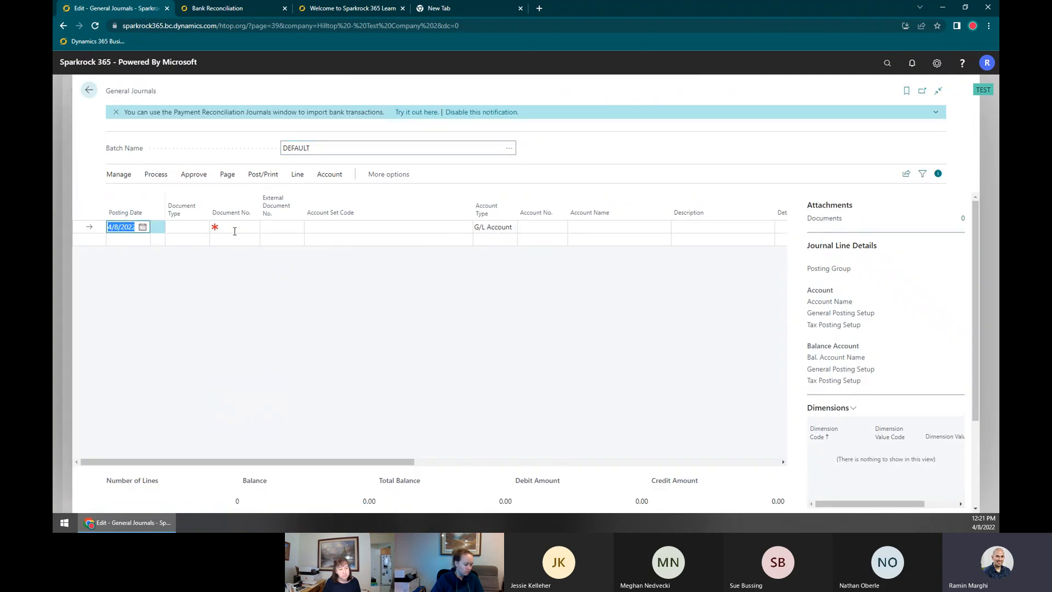
{"action": "left_click_drag", "start_coordinate": [398, 462], "coordinate": [323, 463]}
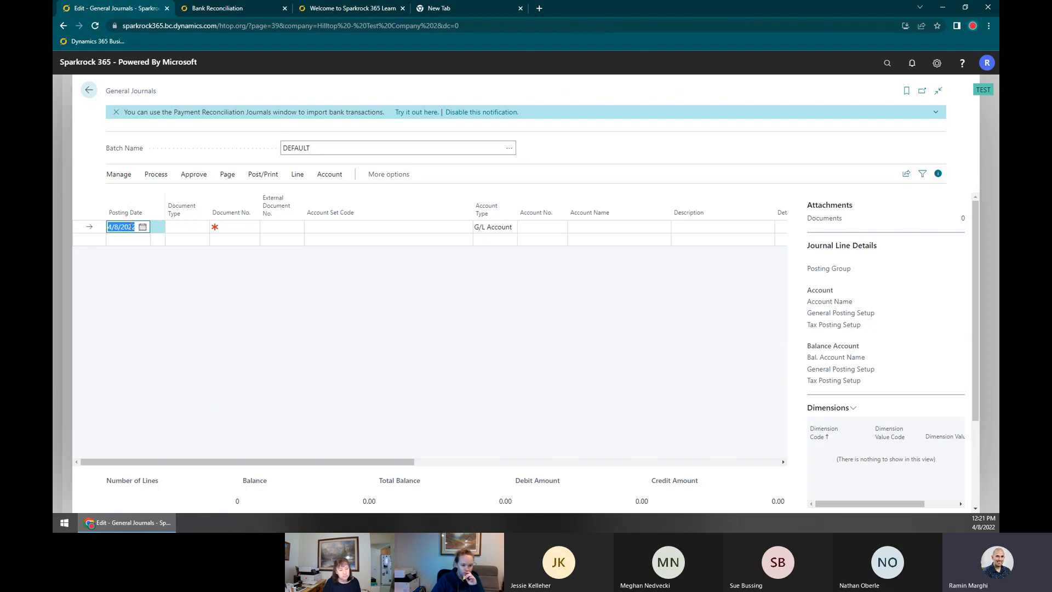
Set the first journal line's posting date to 3/31/2022 and its document number to BANK-ADJ
{"action": "type", "text": "3/31/2022"}
{"action": "key", "text": "Tab"}
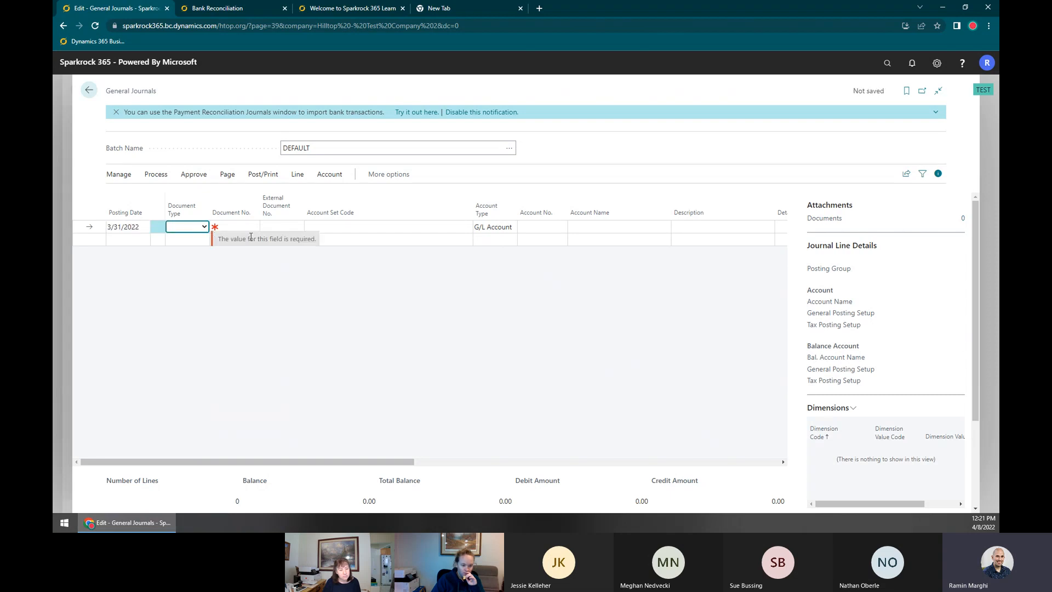
{"action": "left_click", "coordinate": [234, 229]}
{"action": "type", "text": "B"}
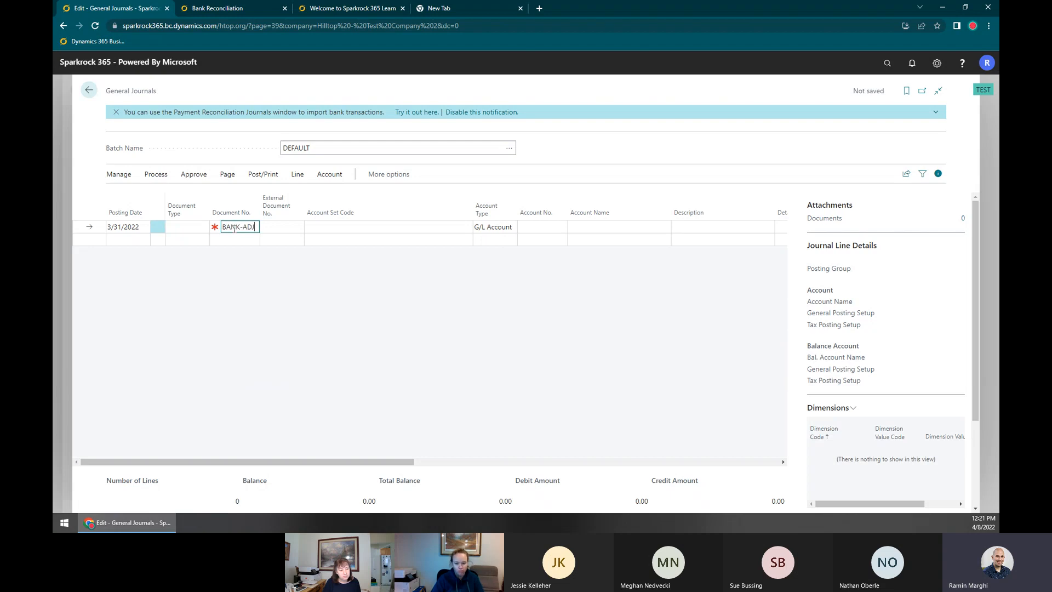
{"action": "type", "text": "ANK-ADJ"}
{"action": "key", "text": "Tab"}
{"action": "key", "text": "Tab"}
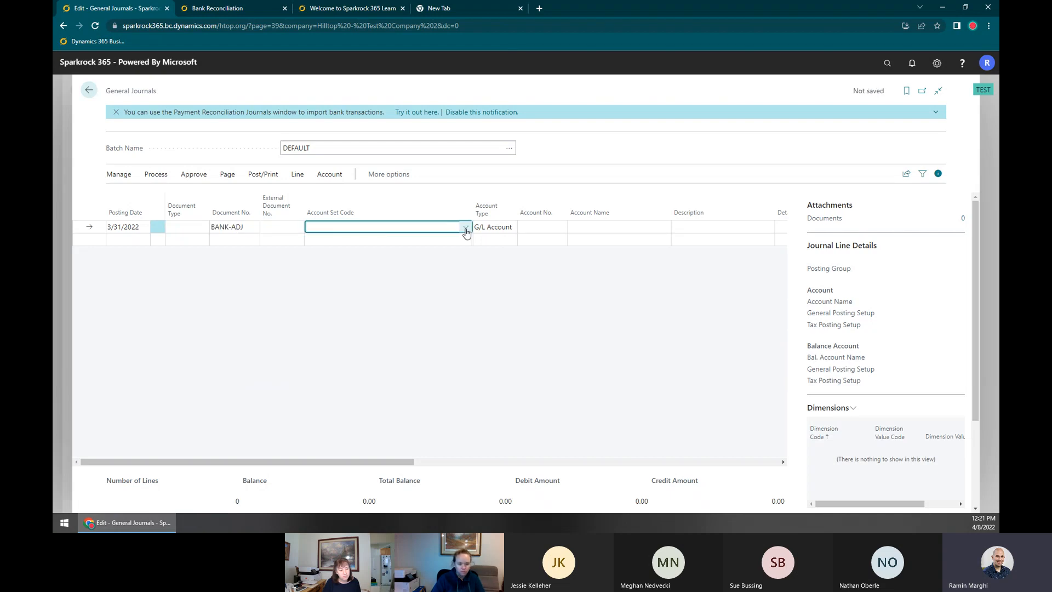
Assign the account set code 10-COMM040-FUND01 to the first journal line
{"action": "left_click", "coordinate": [466, 227]}
{"action": "scroll", "coordinate": [432, 299], "scroll_direction": "down", "scroll_amount": 3}
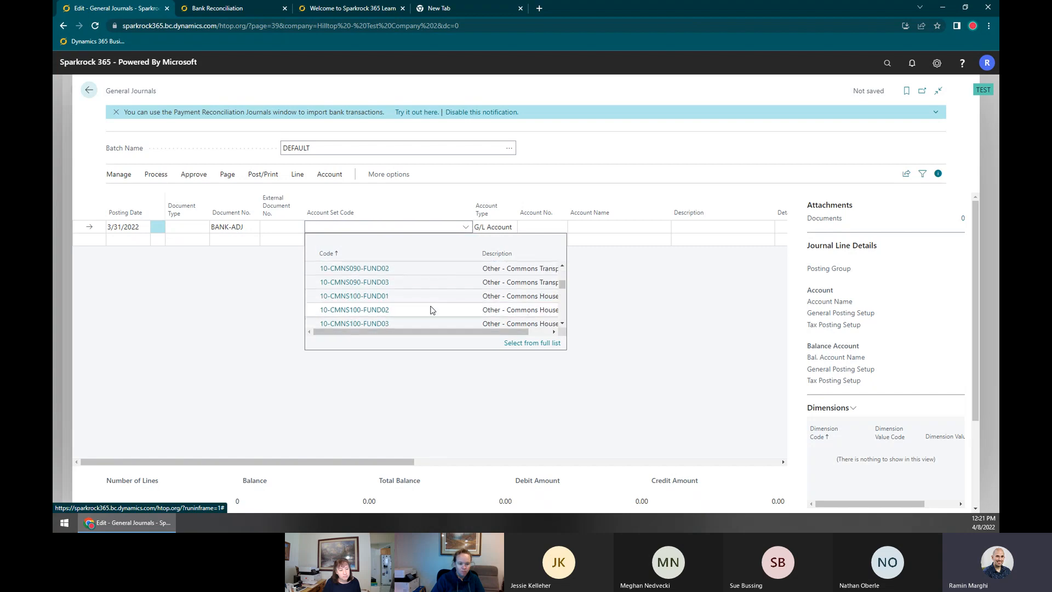
{"action": "scroll", "coordinate": [446, 291], "scroll_direction": "down", "scroll_amount": 3}
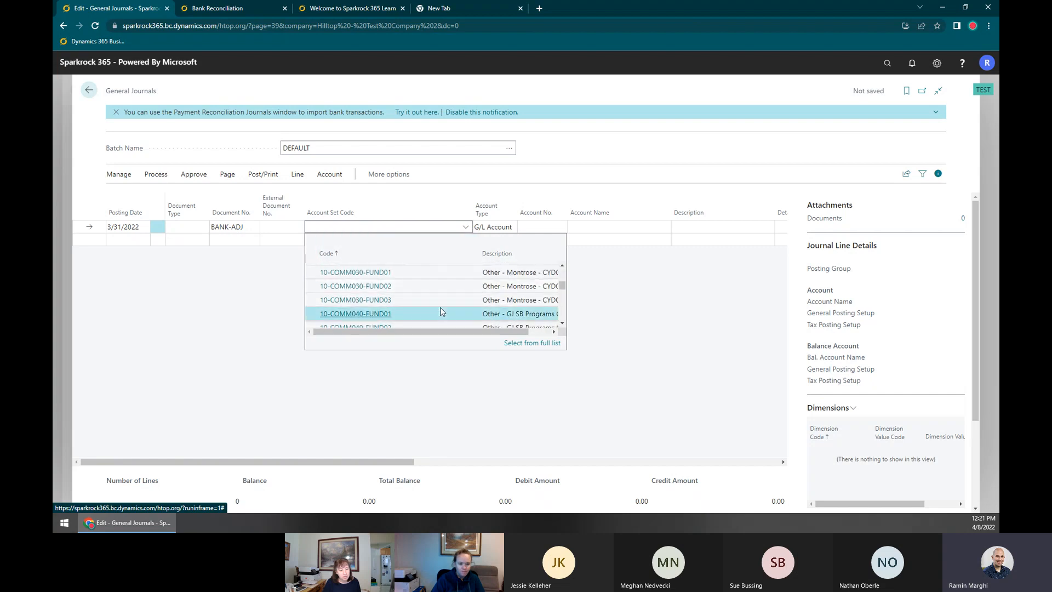
{"action": "left_click", "coordinate": [445, 309]}
{"action": "key", "text": "Tab"}
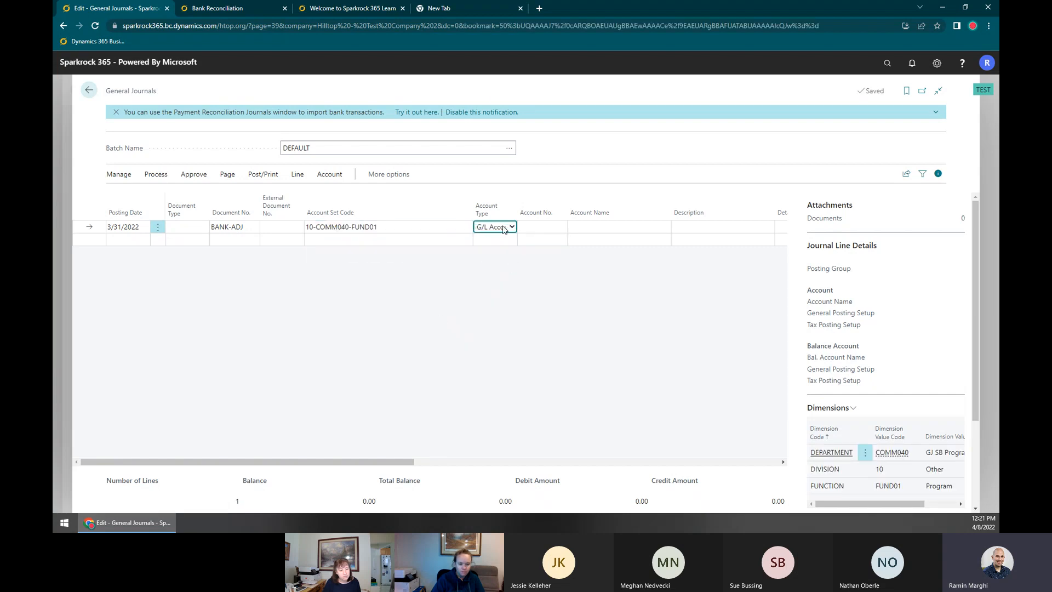
Set the first line's account type to Bank Account and its account number to ALP OPERATING
{"action": "left_click", "coordinate": [556, 226]}
{"action": "left_click", "coordinate": [564, 228]}
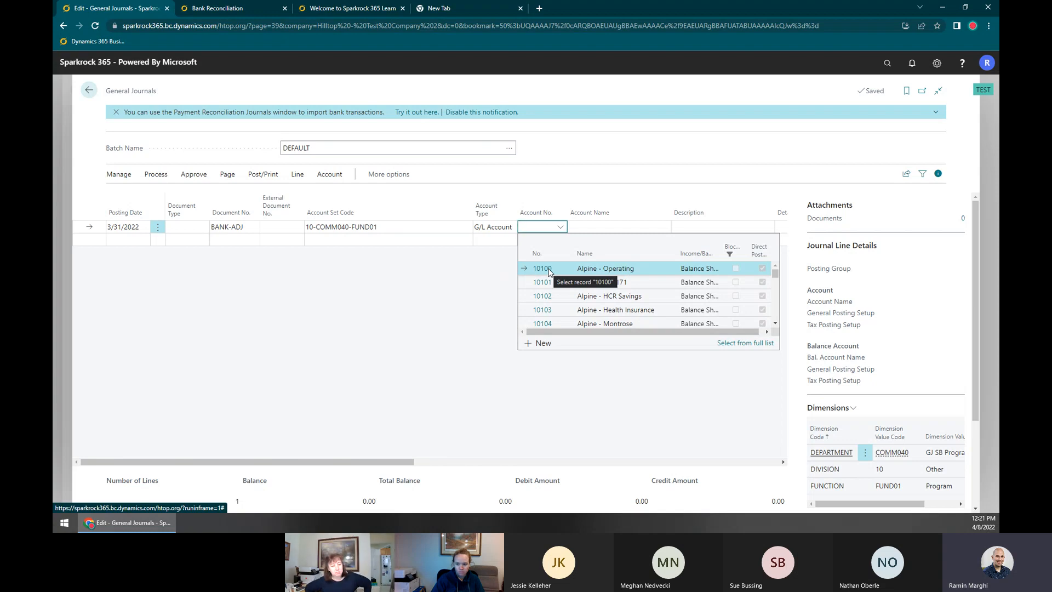
{"action": "left_click", "coordinate": [501, 227]}
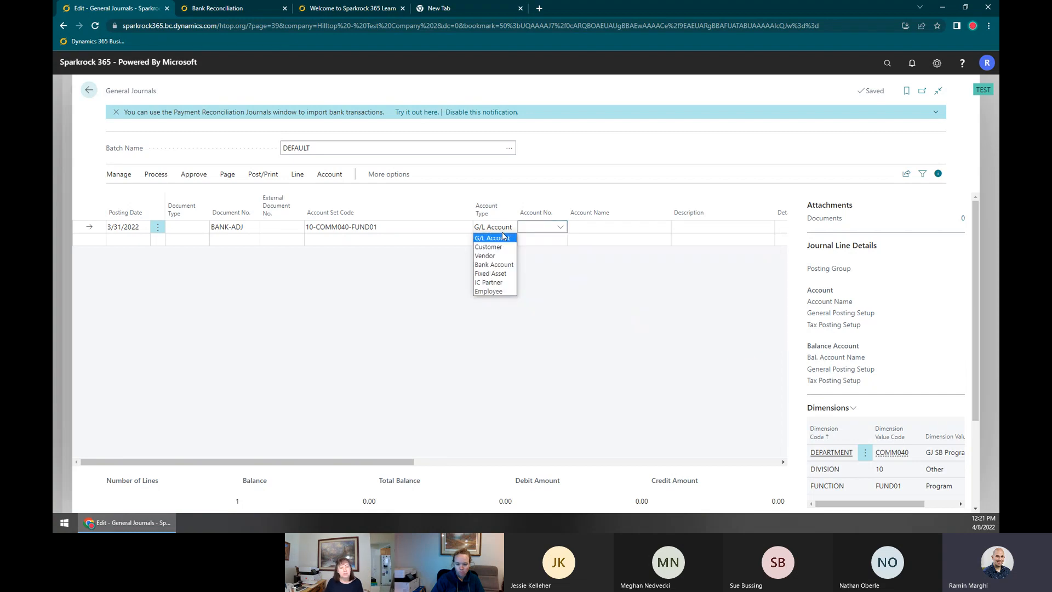
{"action": "left_click", "coordinate": [494, 265]}
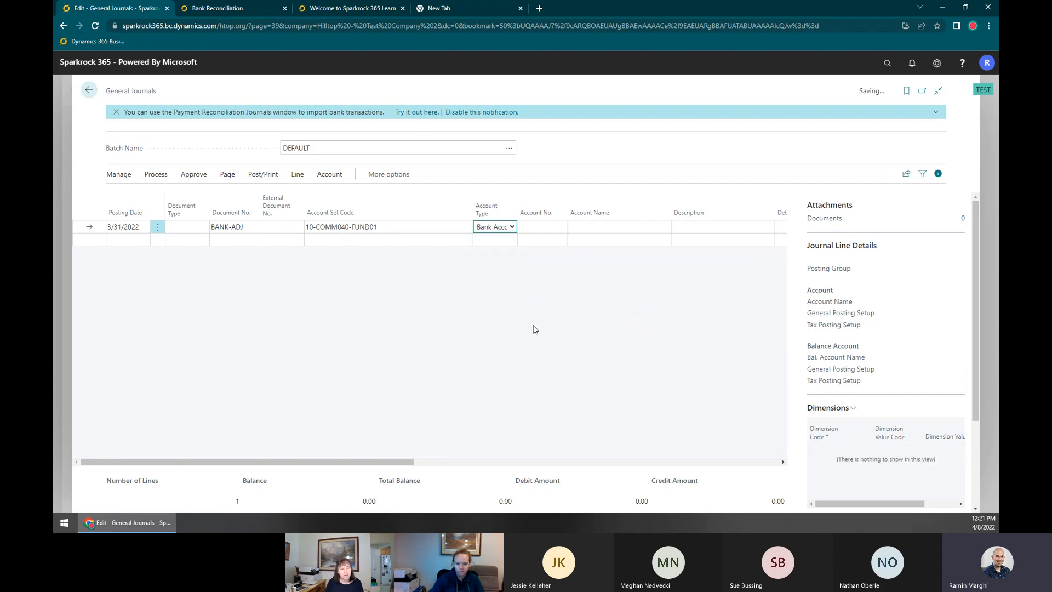
{"action": "left_click", "coordinate": [545, 230]}
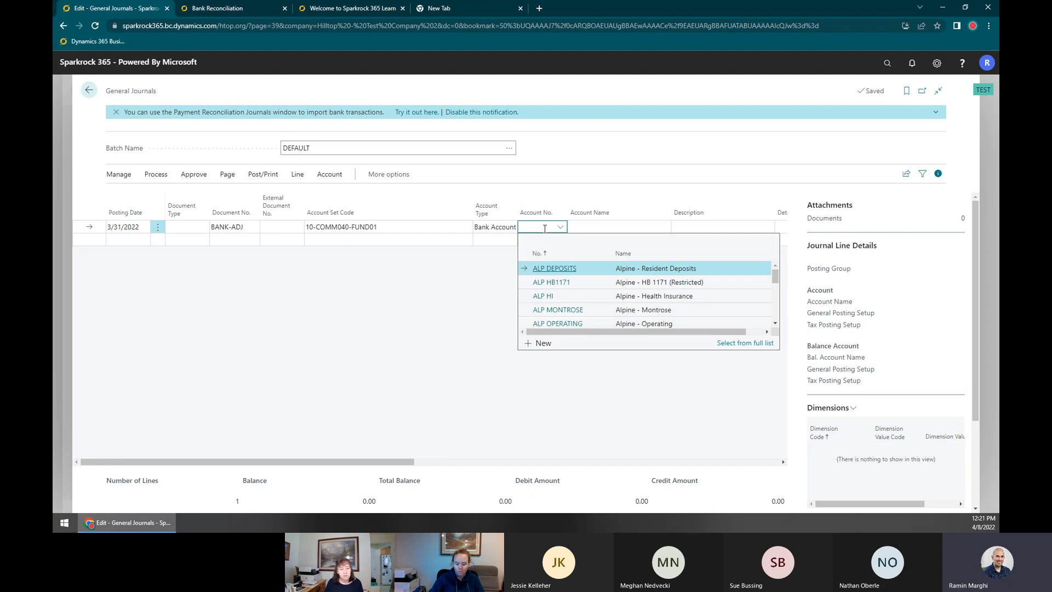
{"action": "scroll", "coordinate": [575, 305], "scroll_direction": "down", "scroll_amount": 2}
{"action": "left_click", "coordinate": [570, 268]}
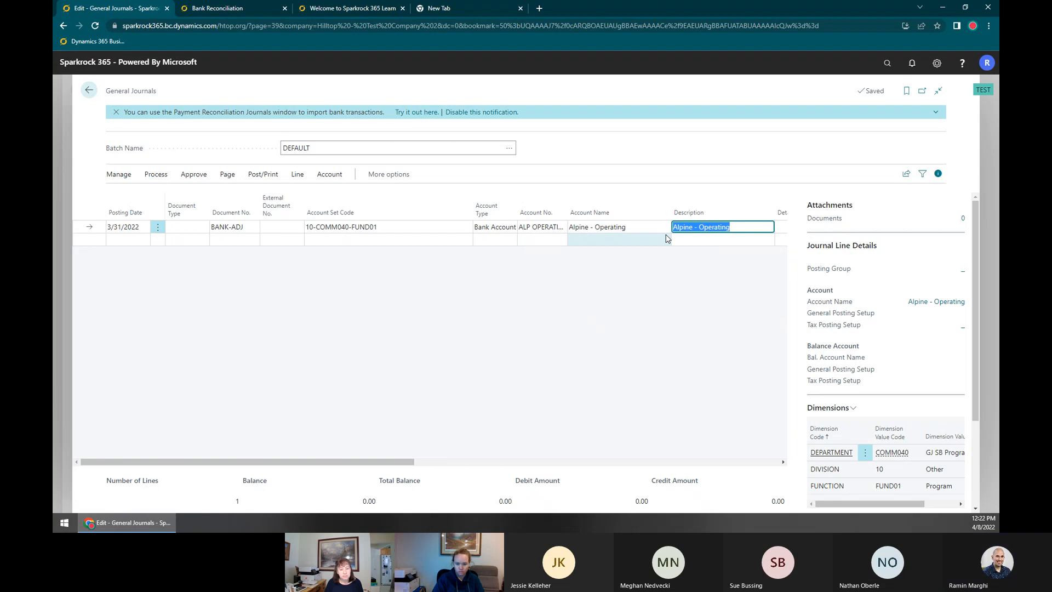
Replace the first line's description with "Credit Card Fee Withdrawal - March 2022"
{"action": "type", "text": "Cre"}
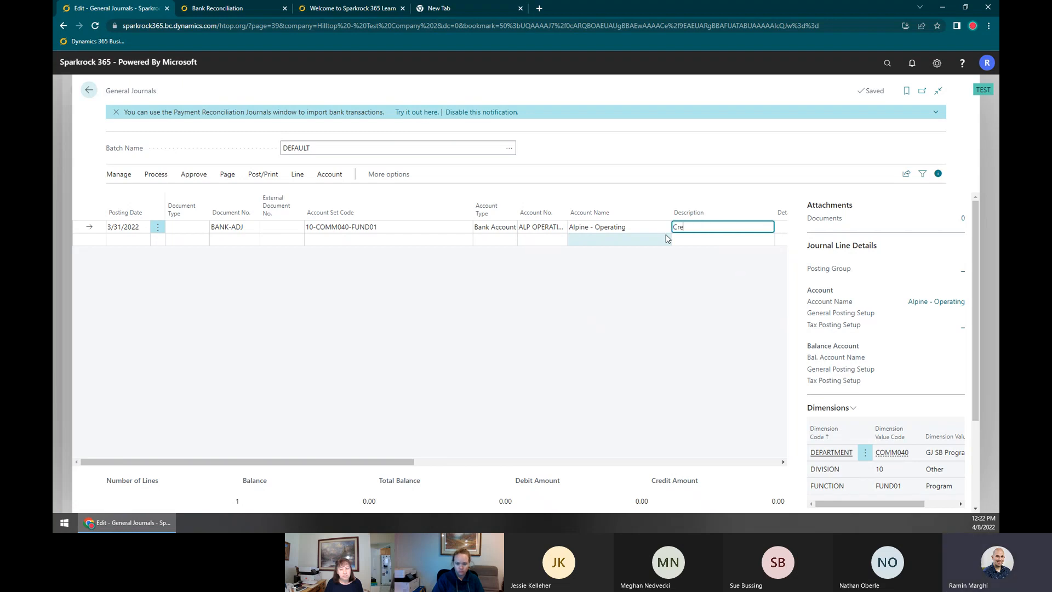
{"action": "type", "text": "dit Card Fe"}
{"action": "type", "text": "e Withdrawal - "}
{"action": "type", "text": "March 2022"}
{"action": "key", "text": "Tab"}
{"action": "key", "text": "Tab"}
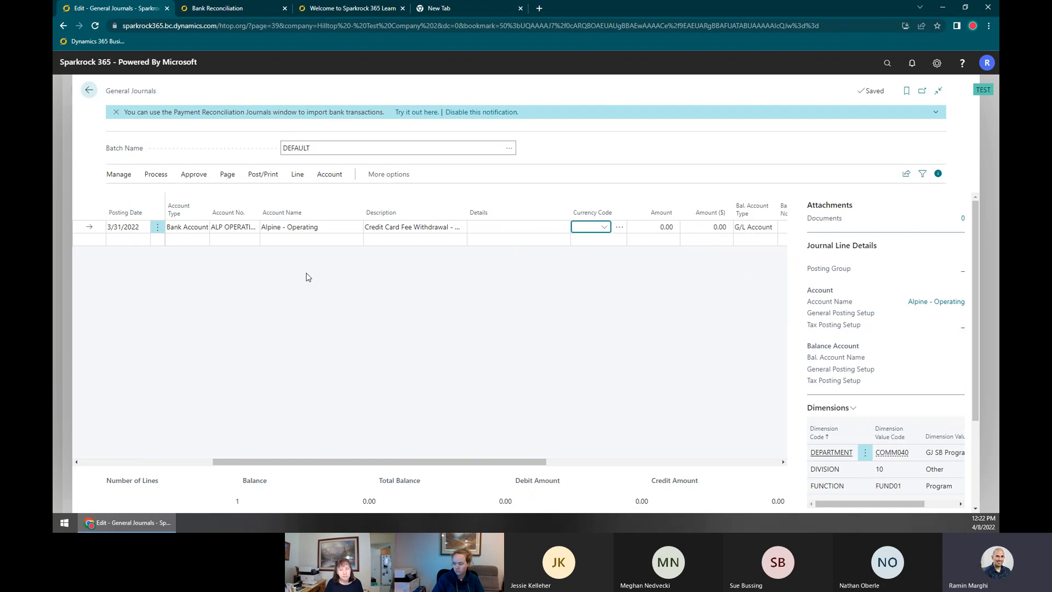
Enter an amount of -50 on the credit card fee line
{"action": "left_click", "coordinate": [636, 230]}
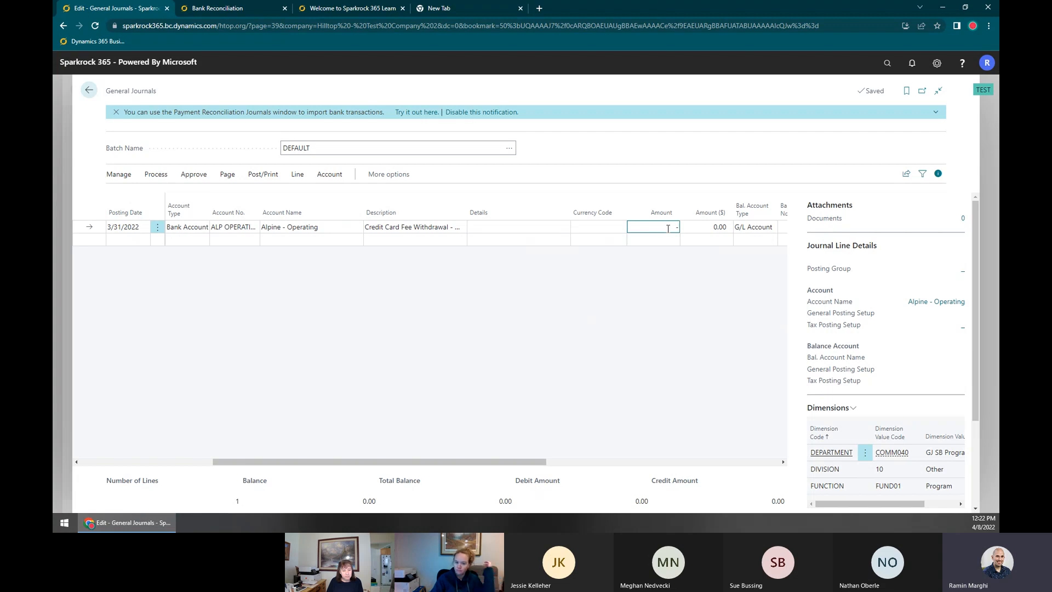
{"action": "type", "text": "-50"}
{"action": "key", "text": "Tab"}
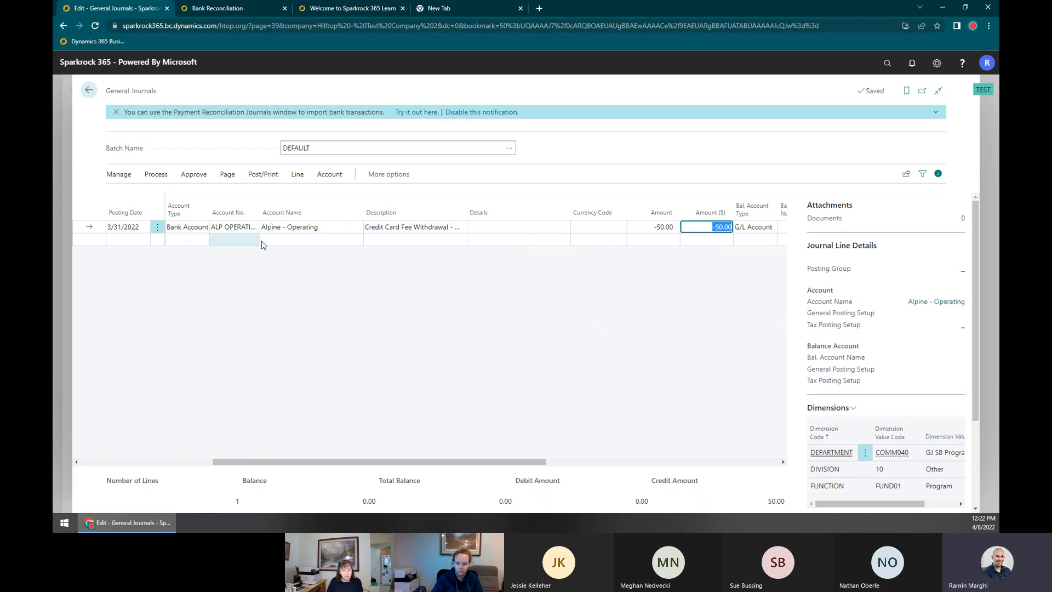
Hide the journal's details pane and start a second journal line below the bank account line
{"action": "left_click_drag", "start_coordinate": [536, 459], "coordinate": [443, 475]}
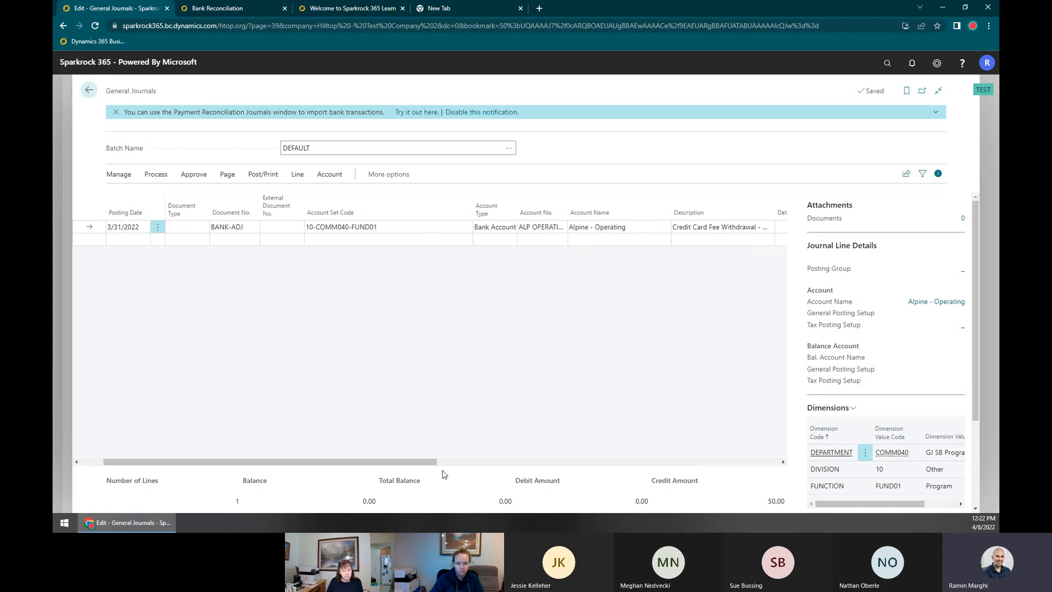
{"action": "left_click", "coordinate": [938, 174]}
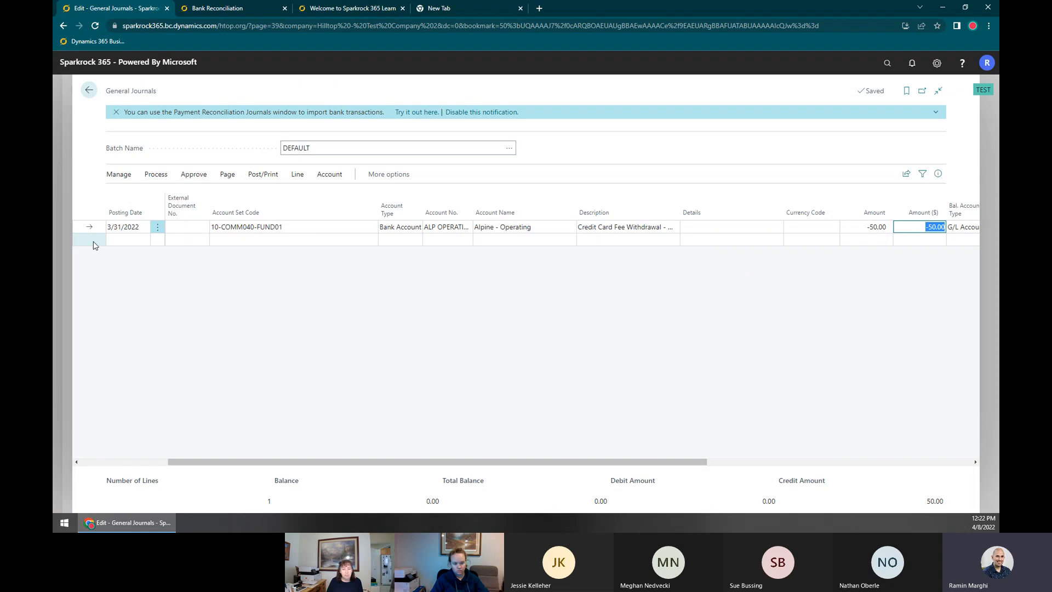
{"action": "left_click", "coordinate": [124, 239]}
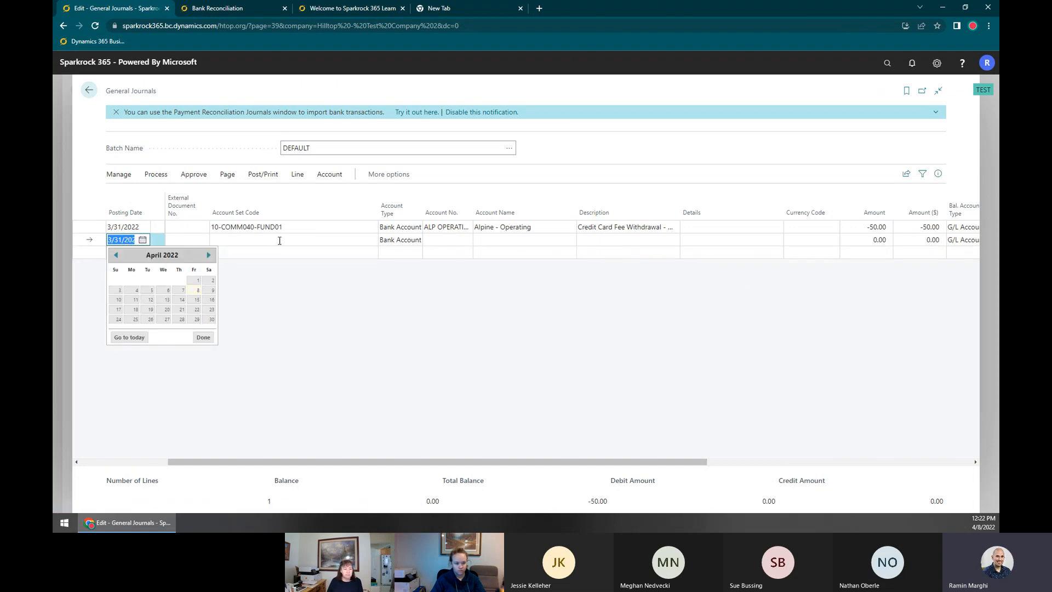
{"action": "key", "text": "Tab"}
{"action": "key", "text": "Tab"}
{"action": "key", "text": "Tab"}
{"action": "key", "text": "Tab"}
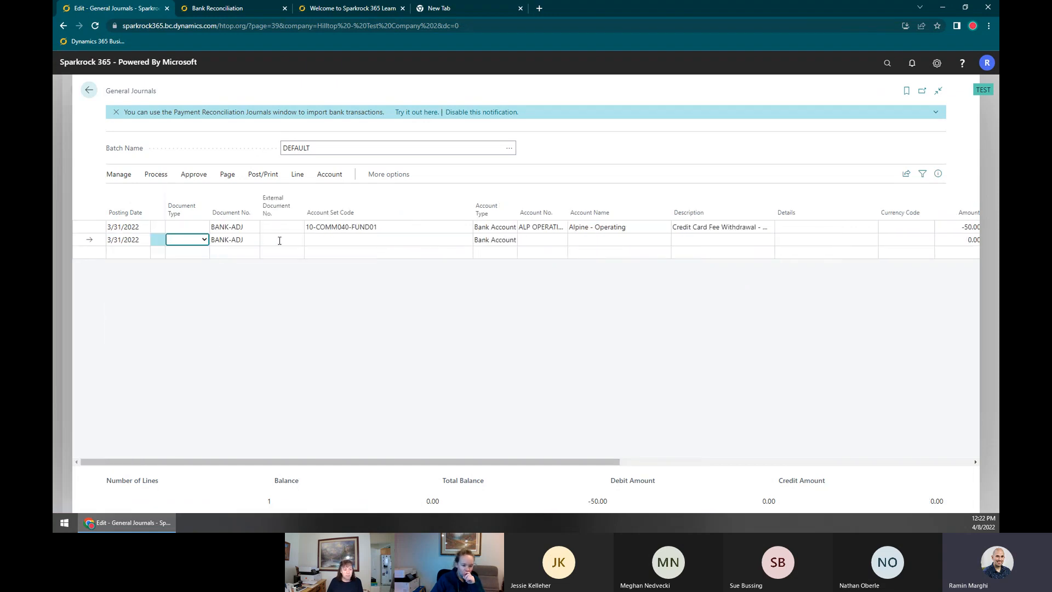
Set the second journal line's account type to G/L Account and its account number to 52400, Fees
{"action": "left_click", "coordinate": [489, 241]}
{"action": "left_click", "coordinate": [493, 252]}
{"action": "left_click", "coordinate": [534, 240]}
{"action": "type", "text": "fee"}
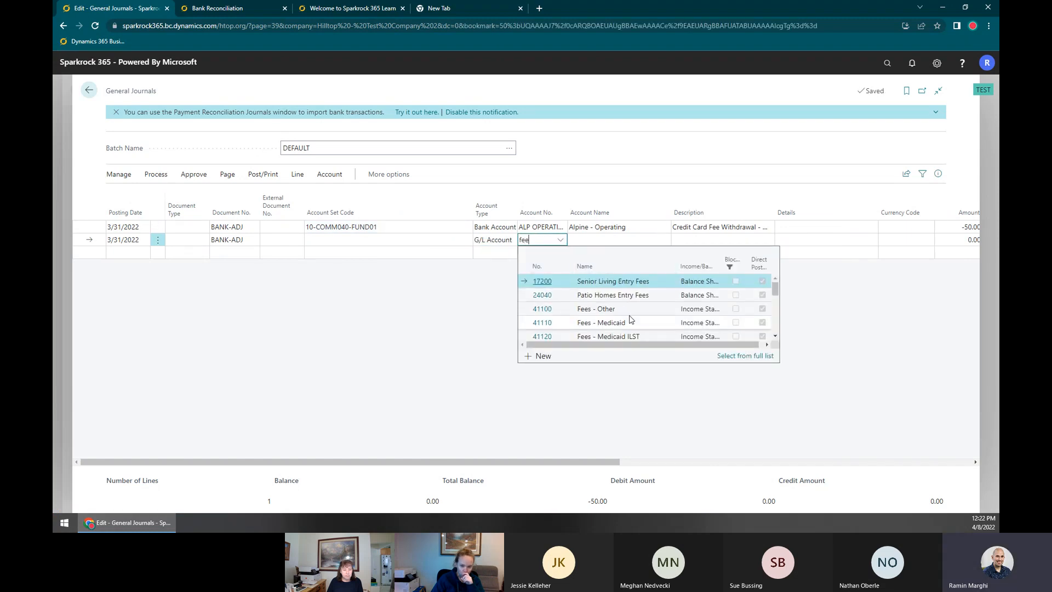
{"action": "scroll", "coordinate": [628, 317], "scroll_direction": "down", "scroll_amount": 5}
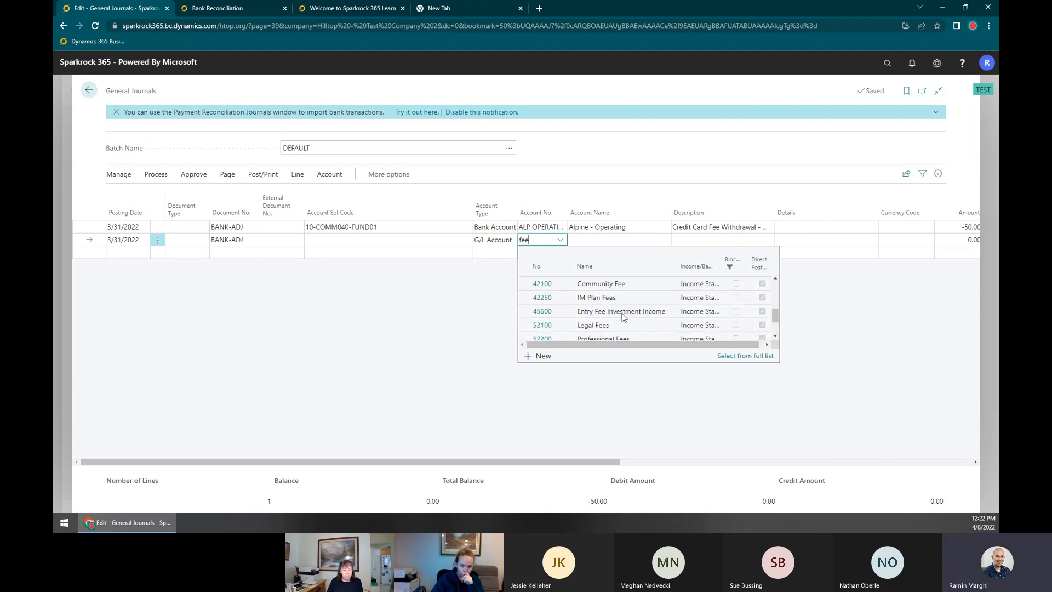
{"action": "scroll", "coordinate": [622, 317], "scroll_direction": "down", "scroll_amount": 5}
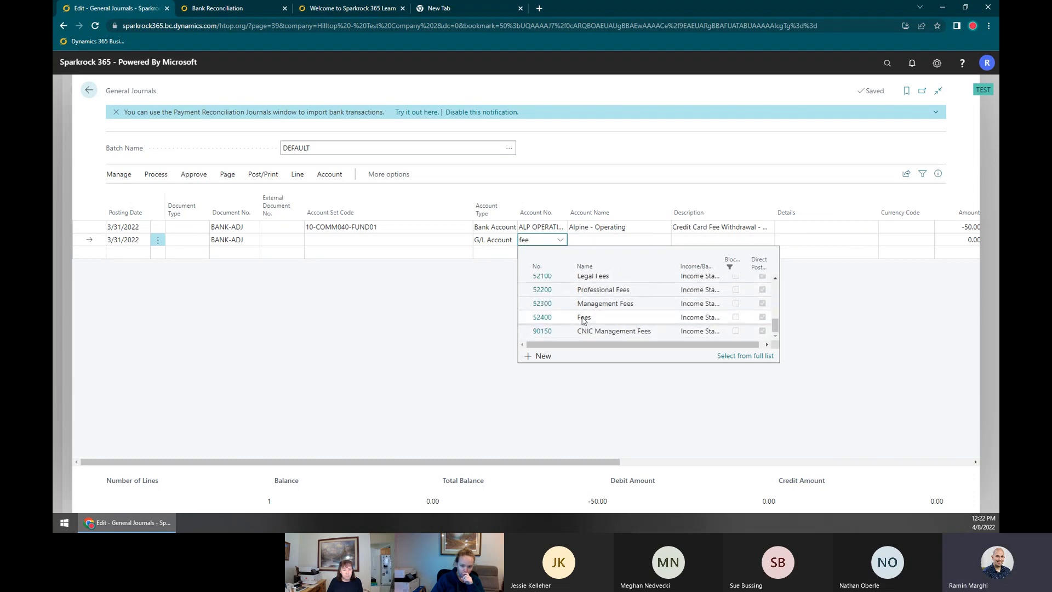
{"action": "left_click", "coordinate": [581, 318]}
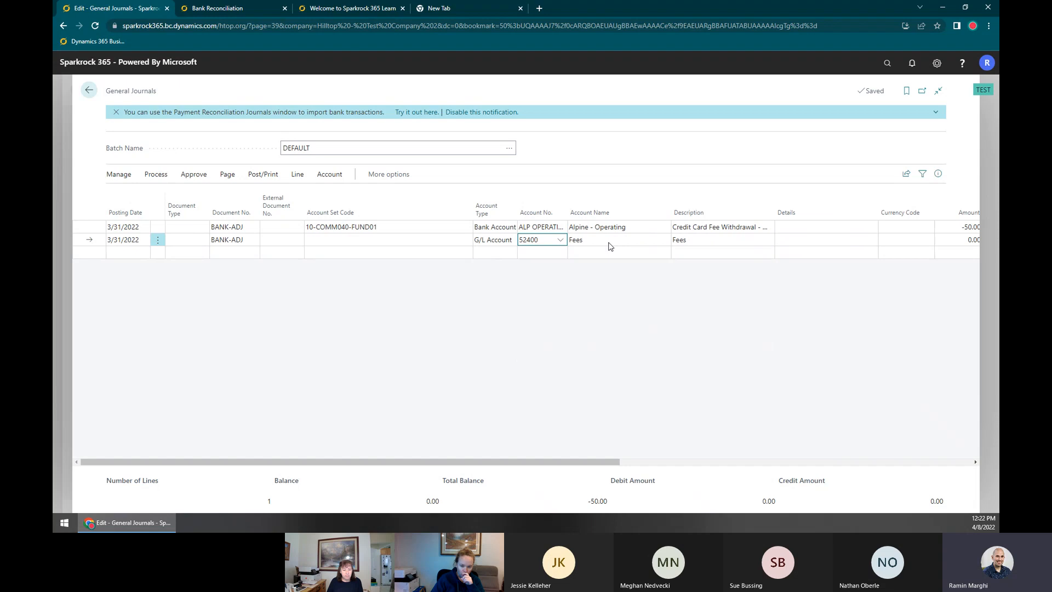
Give the Fees line the copied description "Credit Card Fee Withdrawal - March 2022" and an amount of 50
{"action": "key", "text": "Tab"}
{"action": "key", "text": "ctrl+v"}
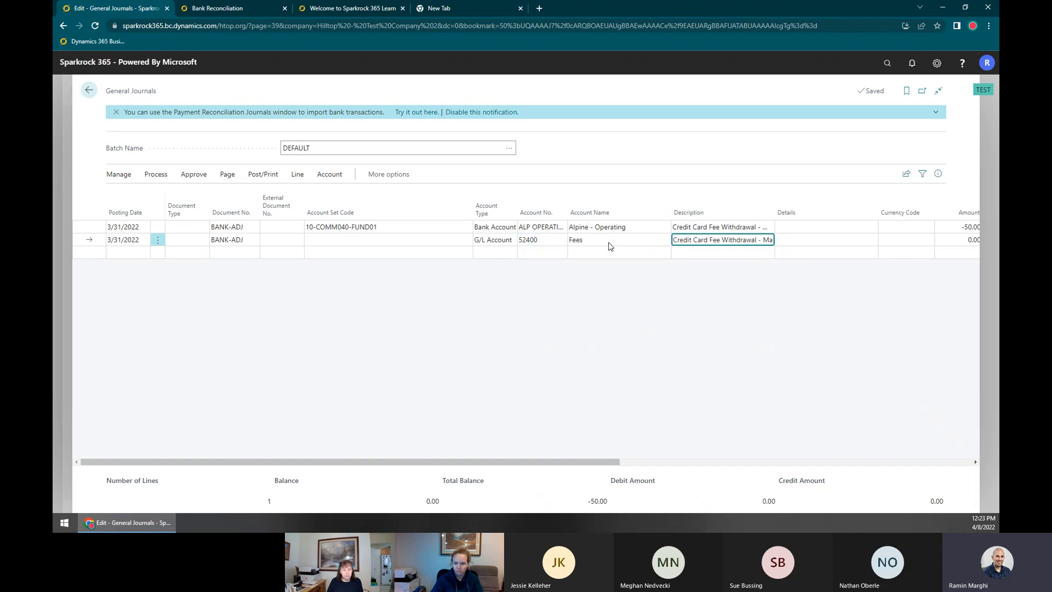
{"action": "key", "text": "Tab"}
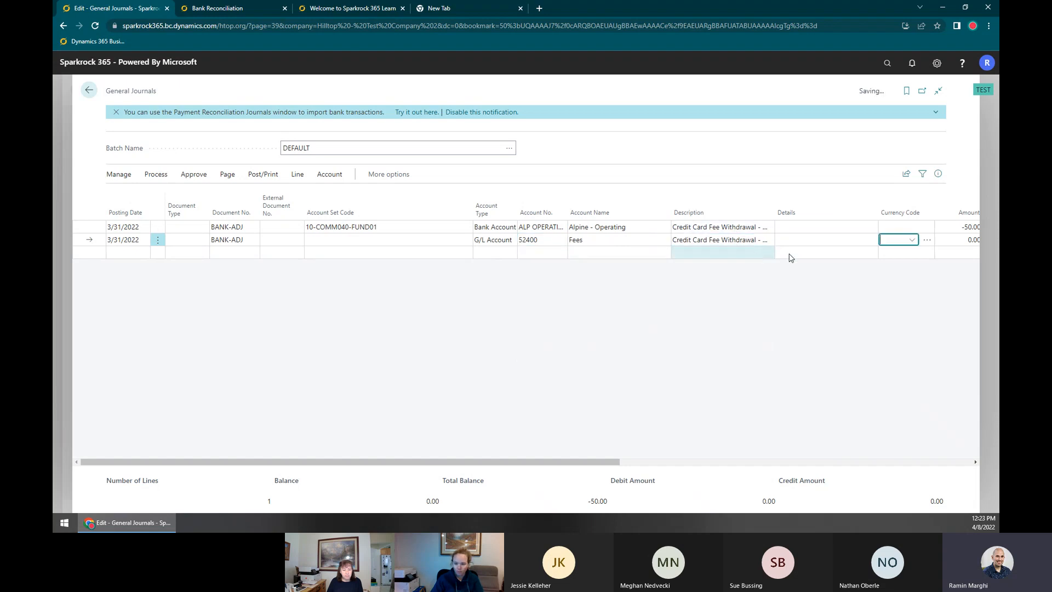
{"action": "key", "text": "Tab"}
{"action": "key", "text": "Tab"}
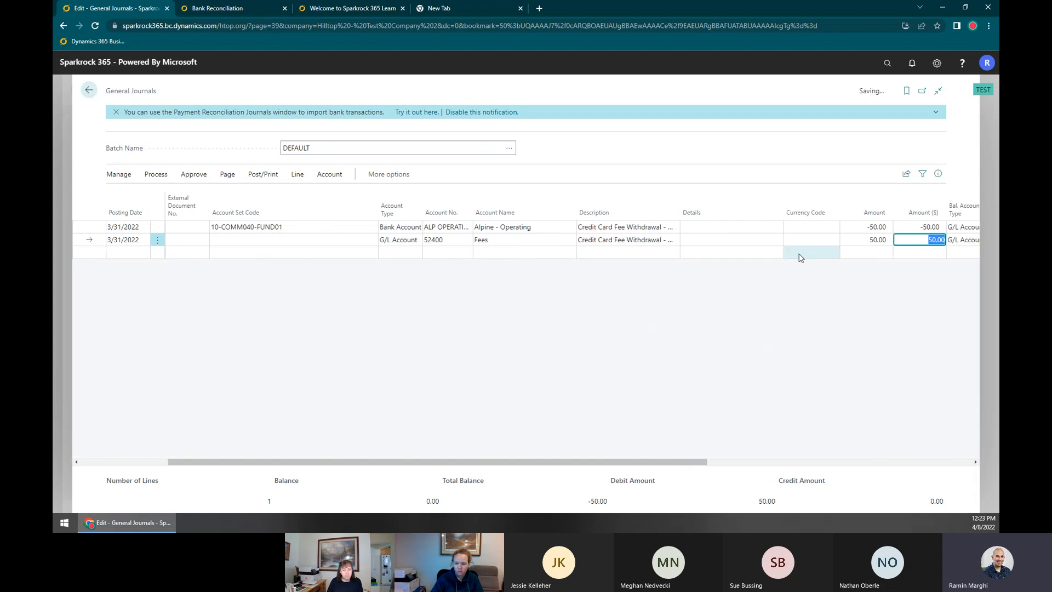
{"action": "left_click", "coordinate": [817, 240]}
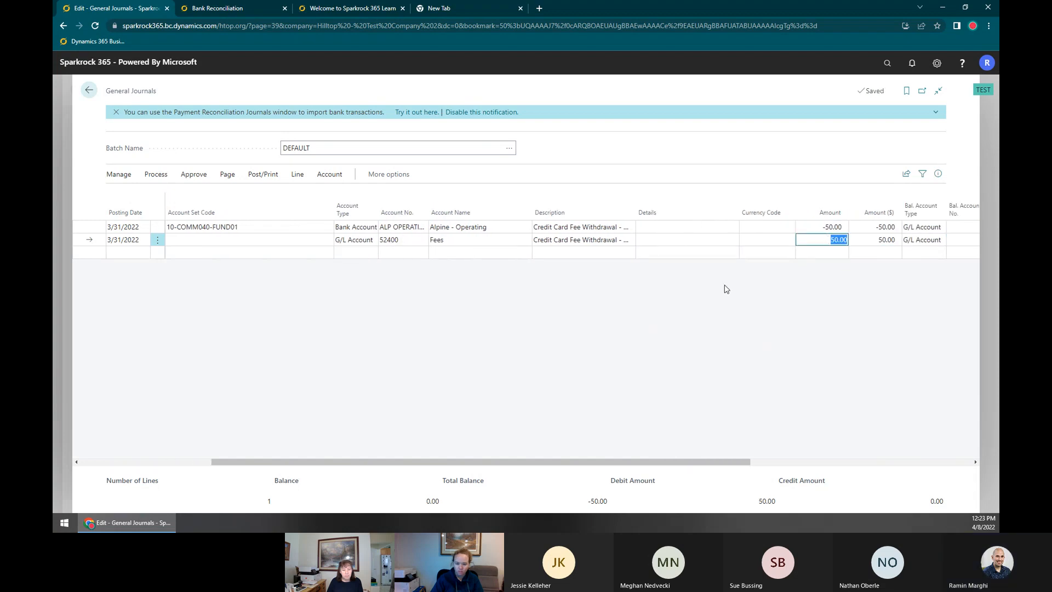
{"action": "key", "text": "Up"}
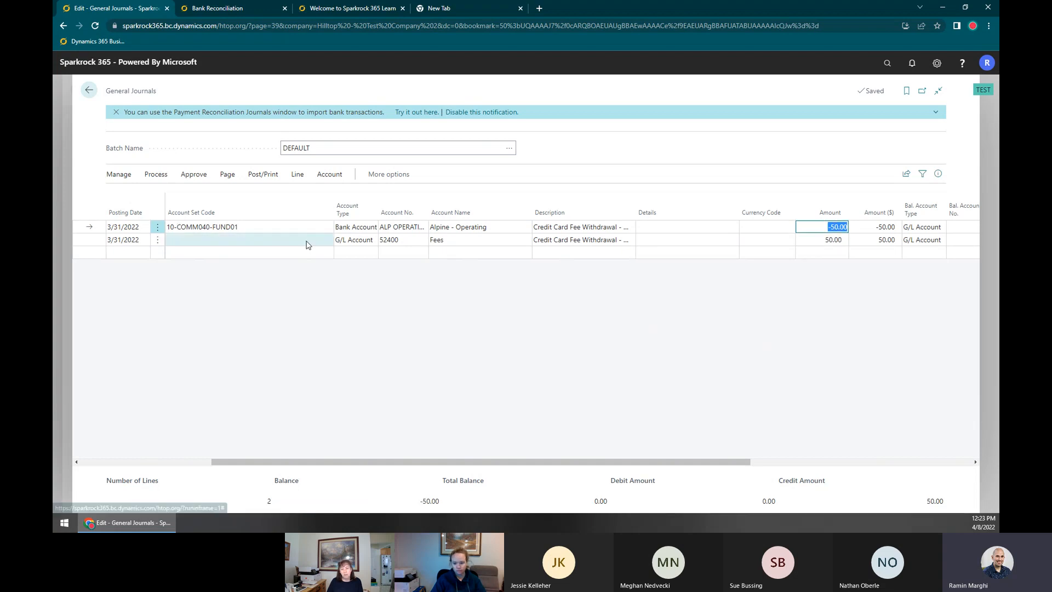
Preview the journal's posting and examine the account numbers and amounts of its G/L entries
{"action": "left_click", "coordinate": [254, 179]}
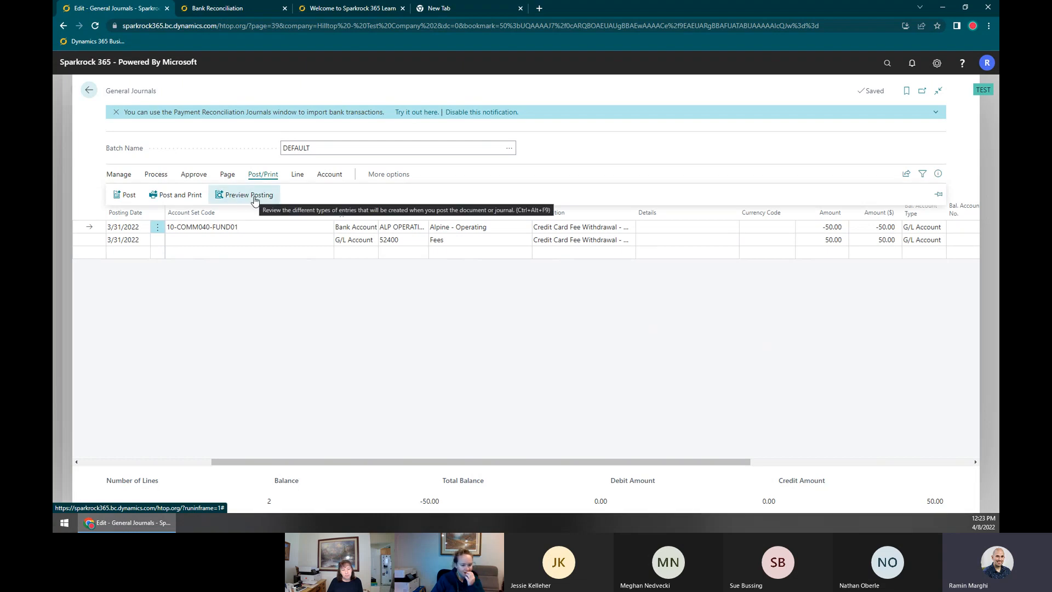
{"action": "left_click", "coordinate": [254, 199]}
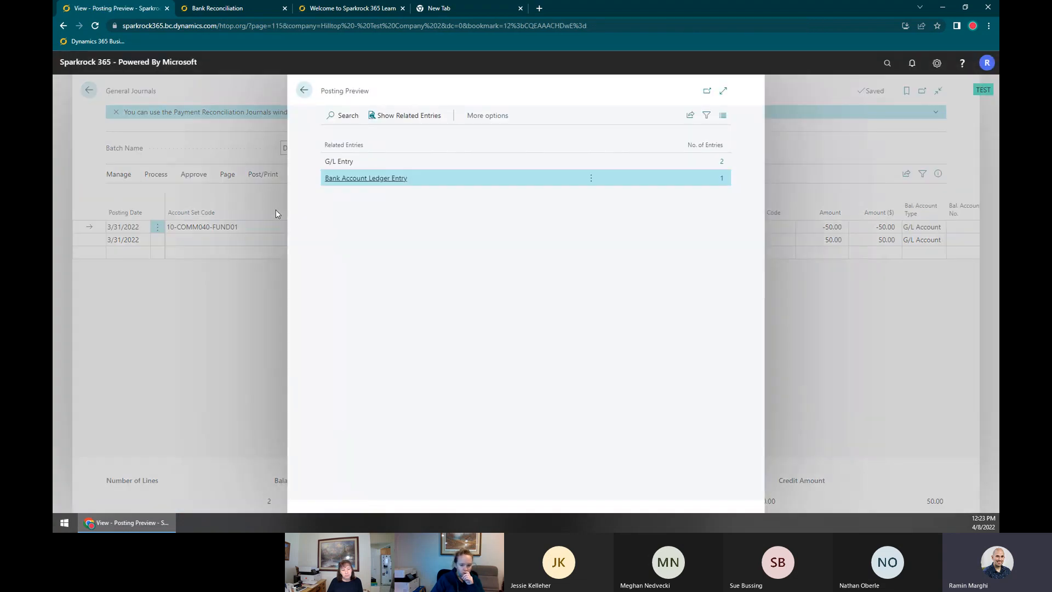
{"action": "left_click", "coordinate": [366, 162]}
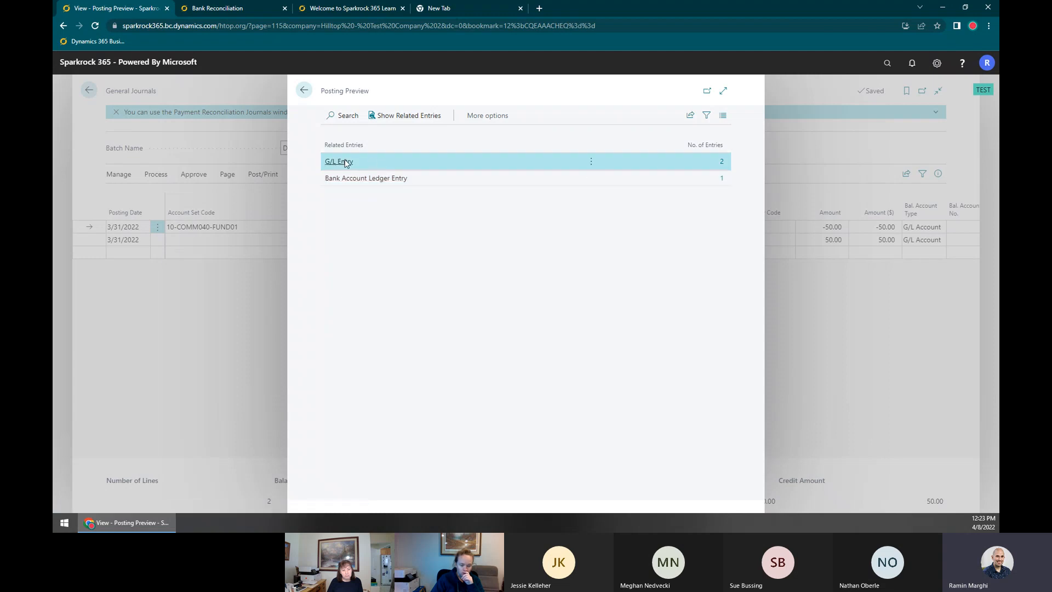
{"action": "left_click", "coordinate": [372, 180]}
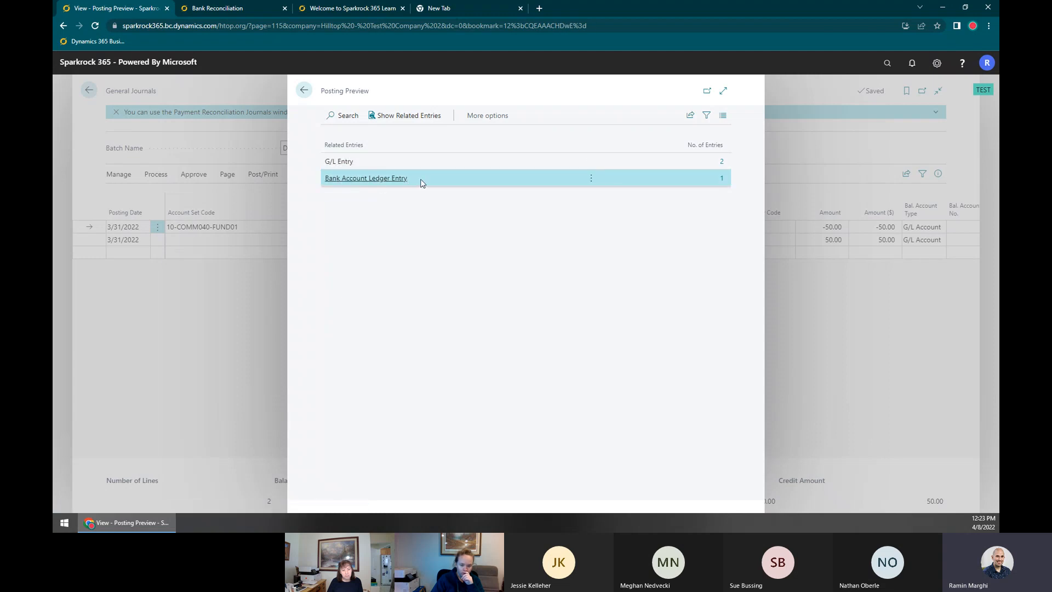
{"action": "left_click", "coordinate": [496, 164]}
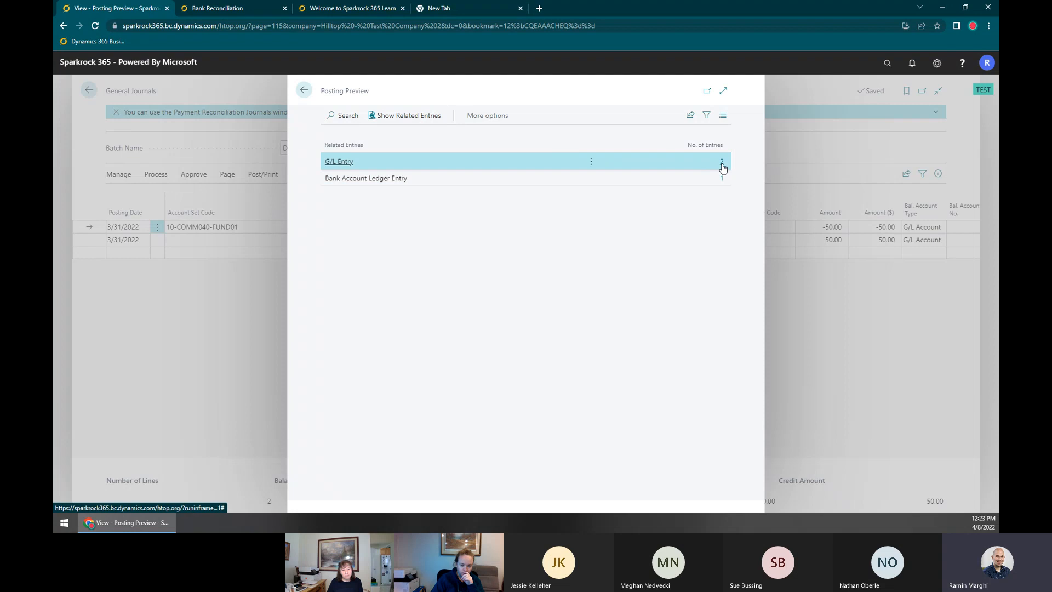
{"action": "left_click", "coordinate": [722, 164]}
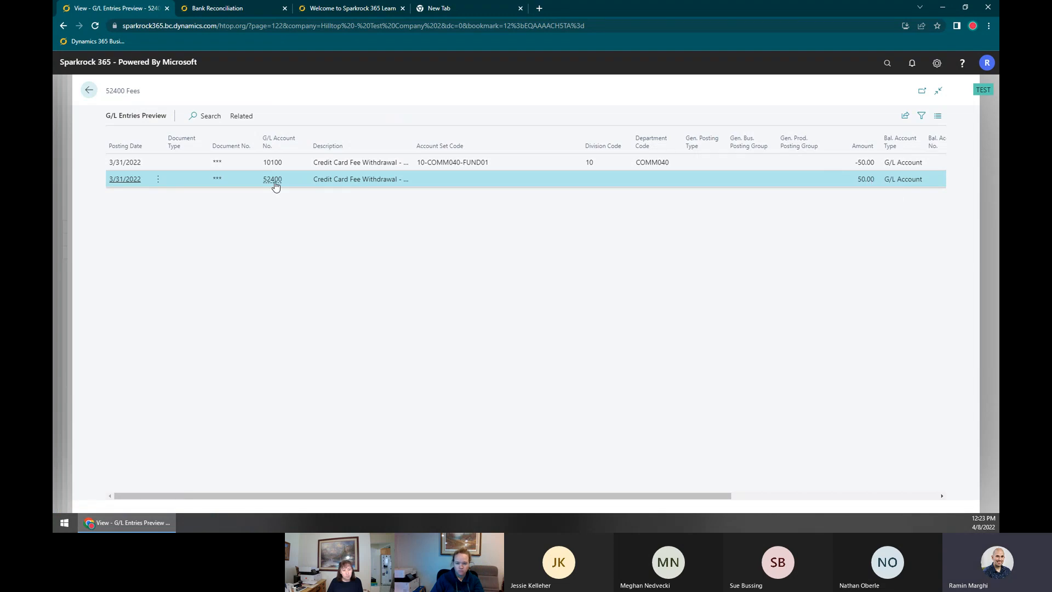
{"action": "left_click", "coordinate": [868, 166]}
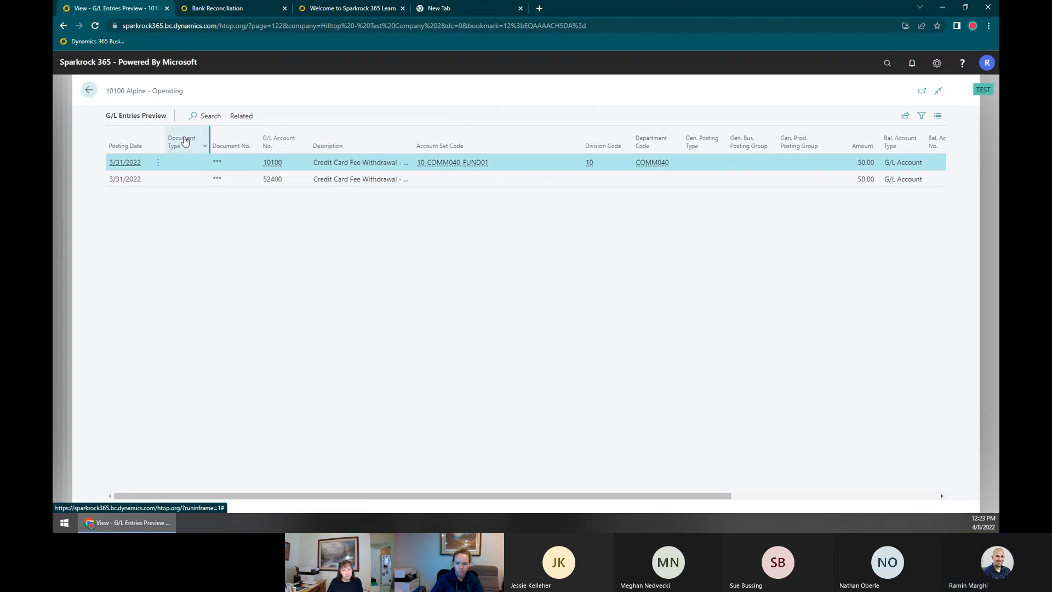
Examine the previewed bank account ledger entry across its columns and return to the journal
{"action": "left_click", "coordinate": [91, 91]}
{"action": "left_click", "coordinate": [406, 178]}
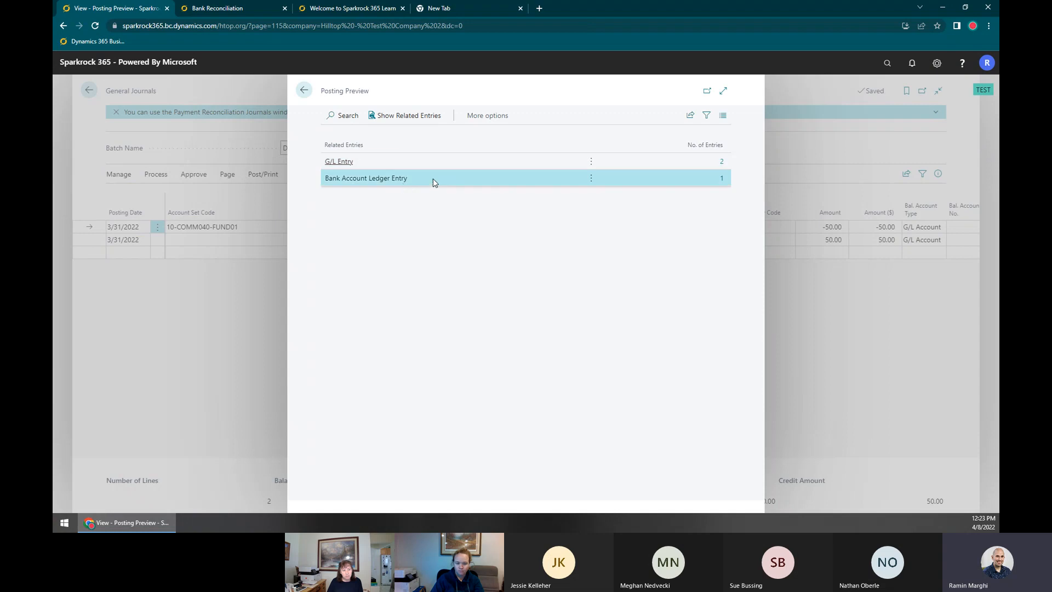
{"action": "left_click", "coordinate": [406, 116]}
{"action": "left_click_drag", "start_coordinate": [489, 495], "coordinate": [589, 496]}
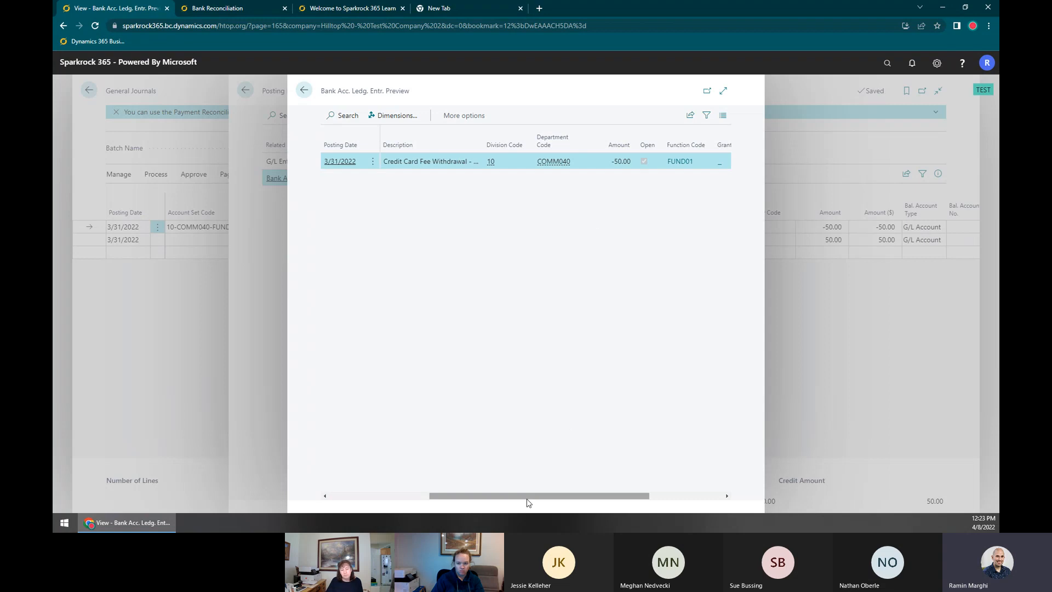
{"action": "left_click_drag", "start_coordinate": [525, 496], "coordinate": [426, 496]}
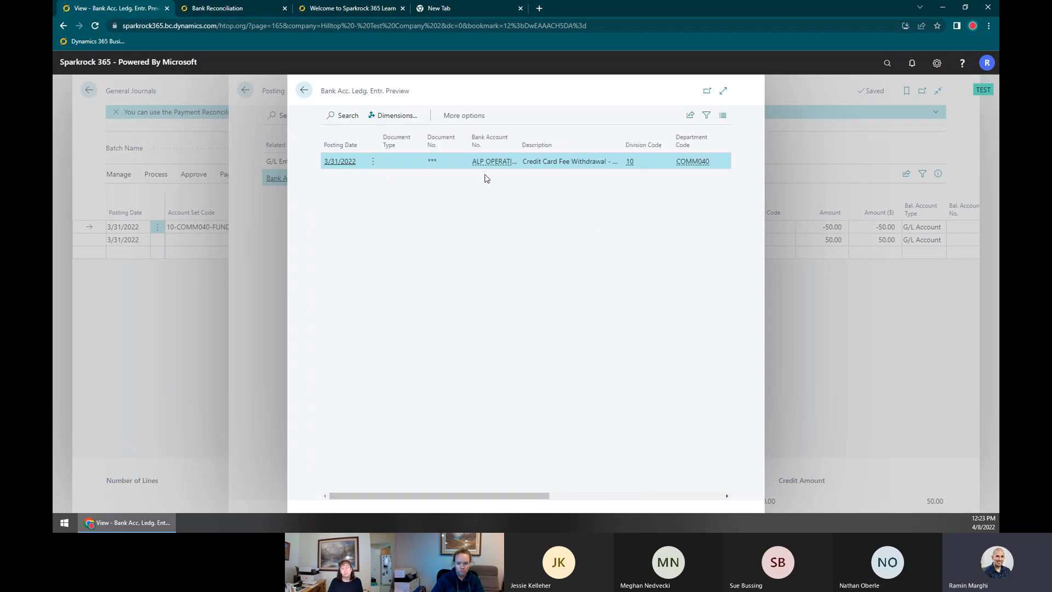
{"action": "left_click", "coordinate": [305, 94]}
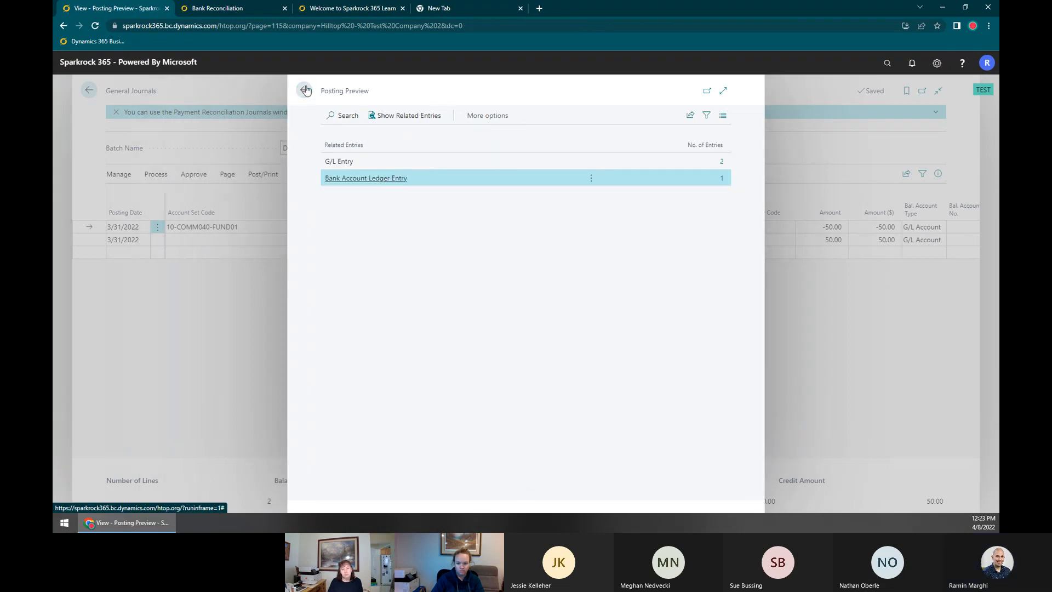
{"action": "left_click", "coordinate": [303, 89]}
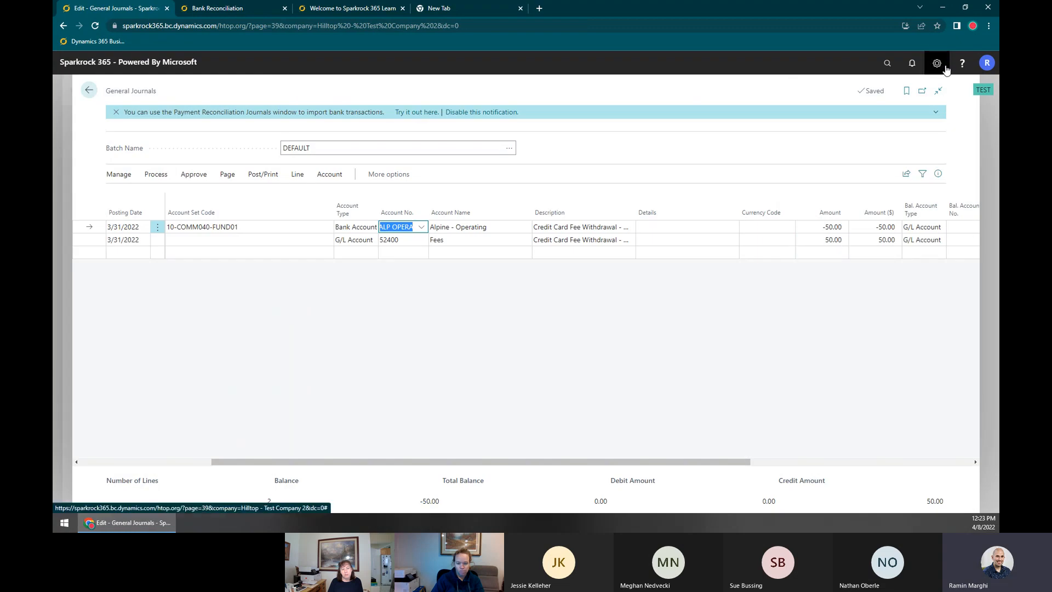
Find General Ledger Setup and set Show Amounts to All Amounts
{"action": "left_click", "coordinate": [884, 64]}
{"action": "type", "text": "Gen Led Set"}
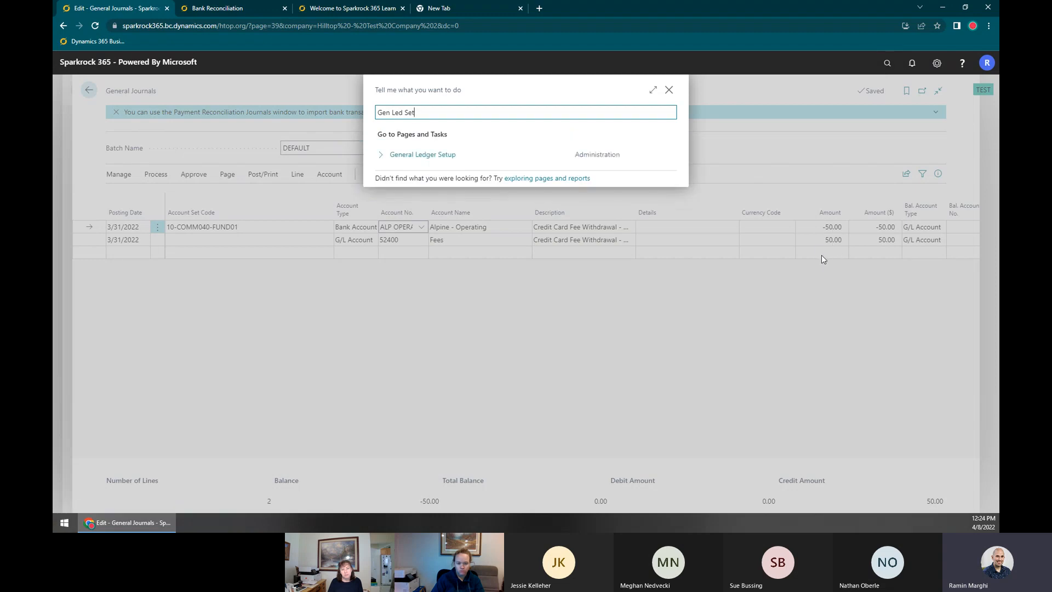
{"action": "left_click", "coordinate": [432, 155]}
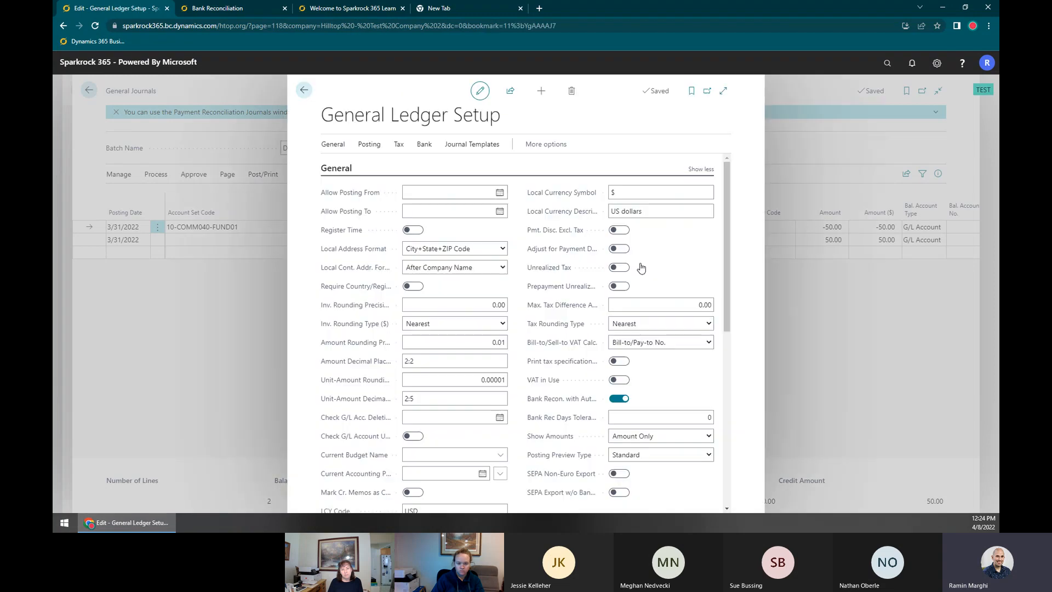
{"action": "scroll", "coordinate": [654, 361], "scroll_direction": "down", "scroll_amount": 3}
{"action": "left_click", "coordinate": [658, 336]}
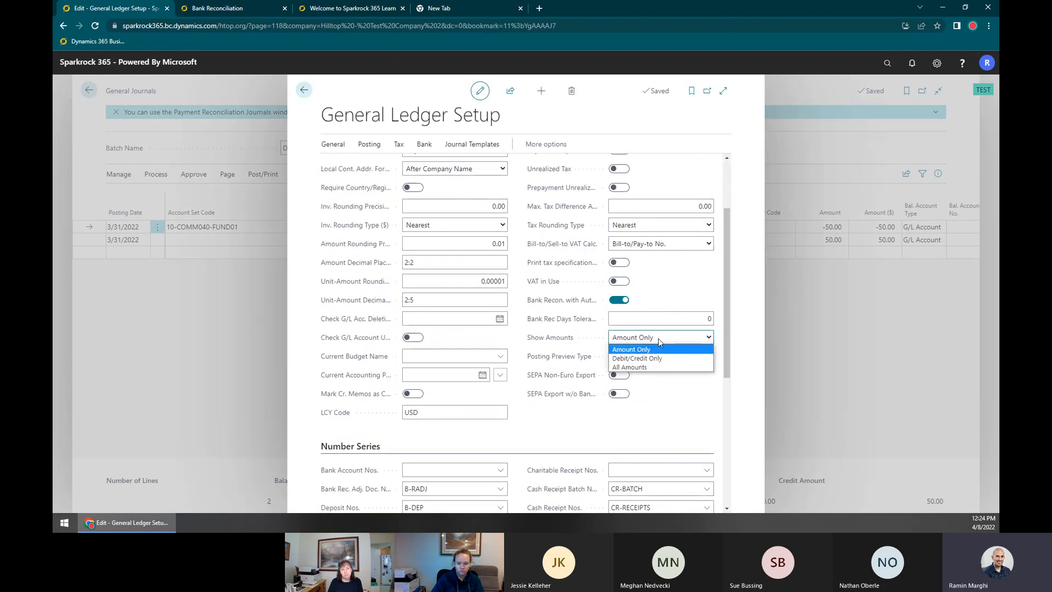
{"action": "left_click", "coordinate": [654, 367]}
{"action": "left_click", "coordinate": [841, 289]}
Reopen the DEFAULT general journal batch and check the credit amount on the bank line and the debit amount on the Fees line
{"action": "left_click", "coordinate": [89, 90]}
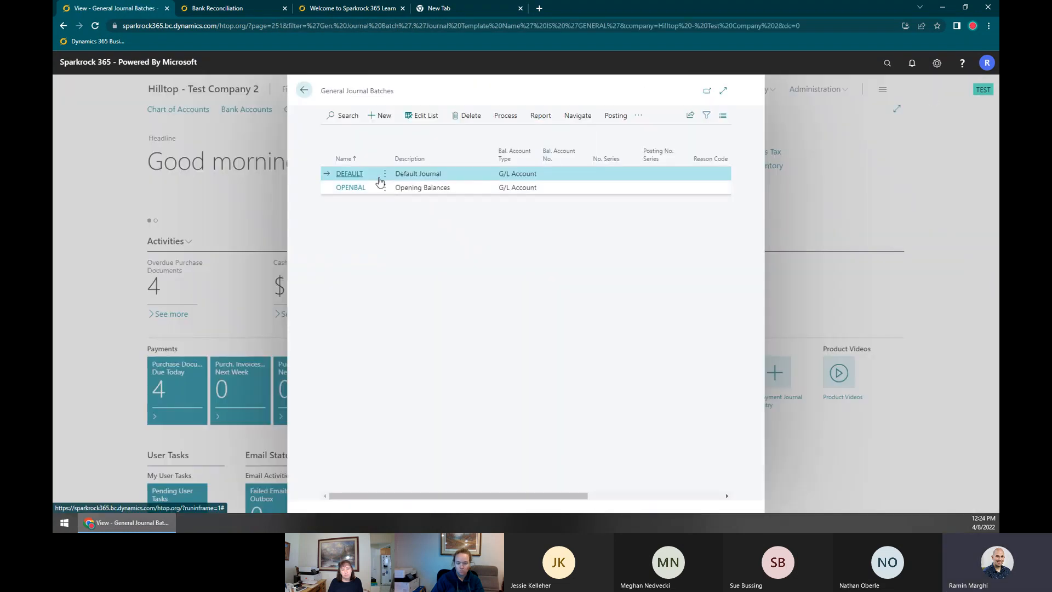
{"action": "left_click", "coordinate": [346, 174]}
{"action": "left_click_drag", "start_coordinate": [590, 461], "coordinate": [826, 461]}
{"action": "left_click", "coordinate": [772, 226]}
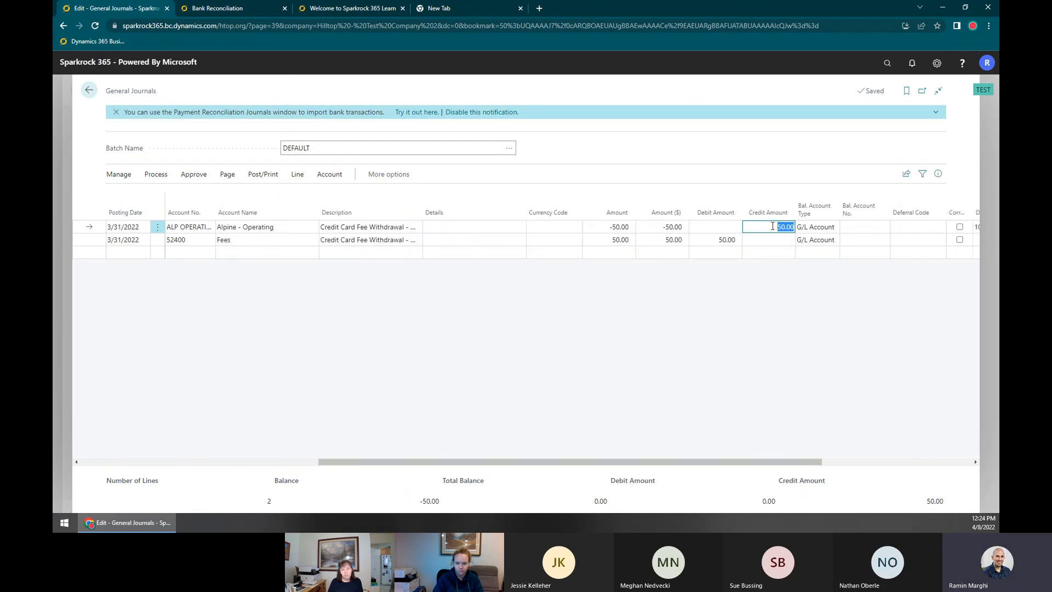
{"action": "left_click", "coordinate": [772, 227]}
{"action": "left_click", "coordinate": [729, 239]}
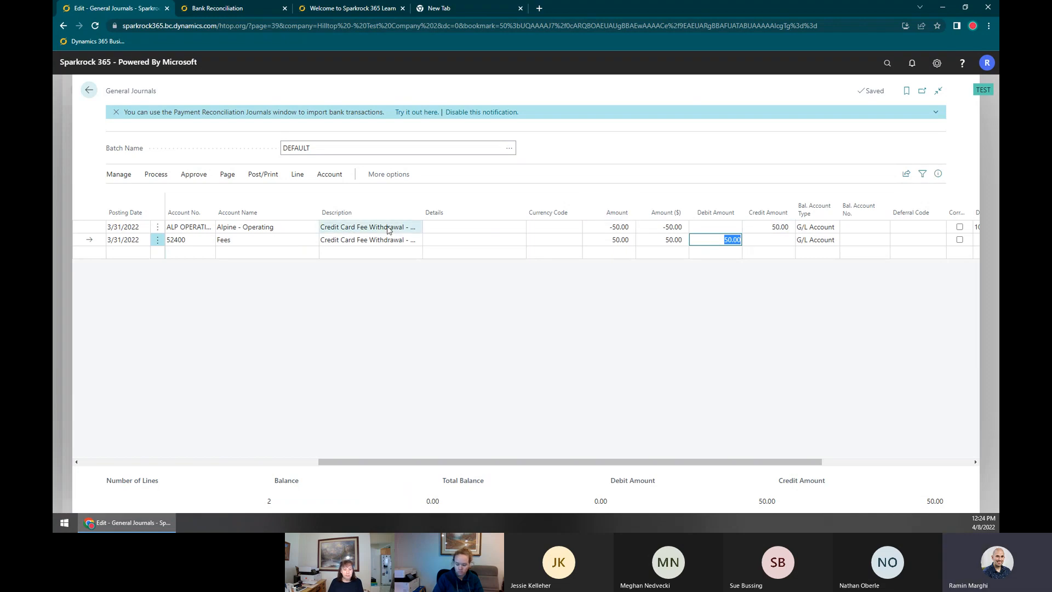
Delete the Fees line from the general journal
{"action": "left_click", "coordinate": [156, 240]}
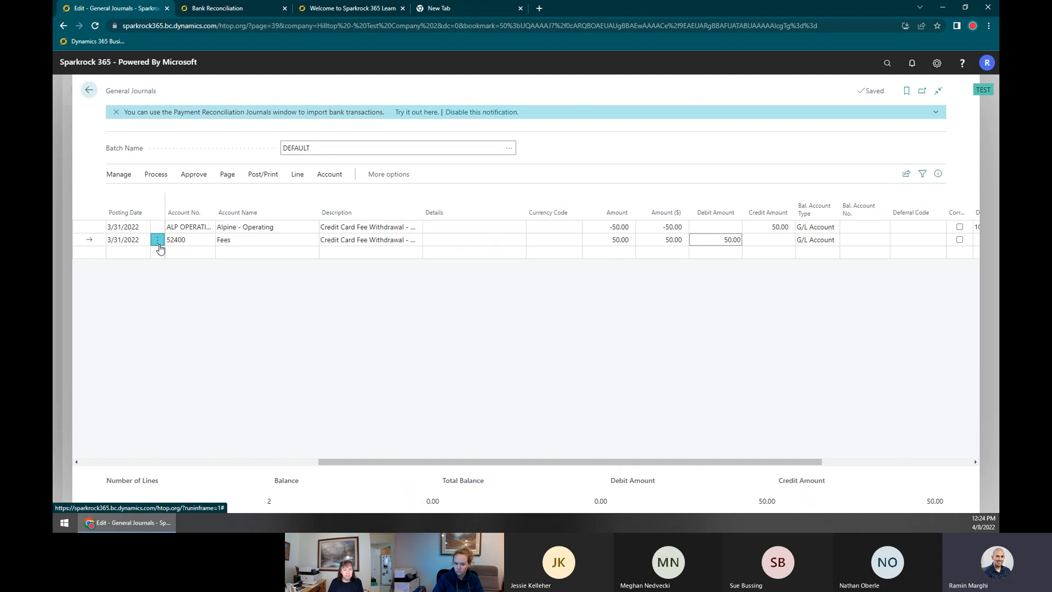
{"action": "left_click", "coordinate": [129, 272]}
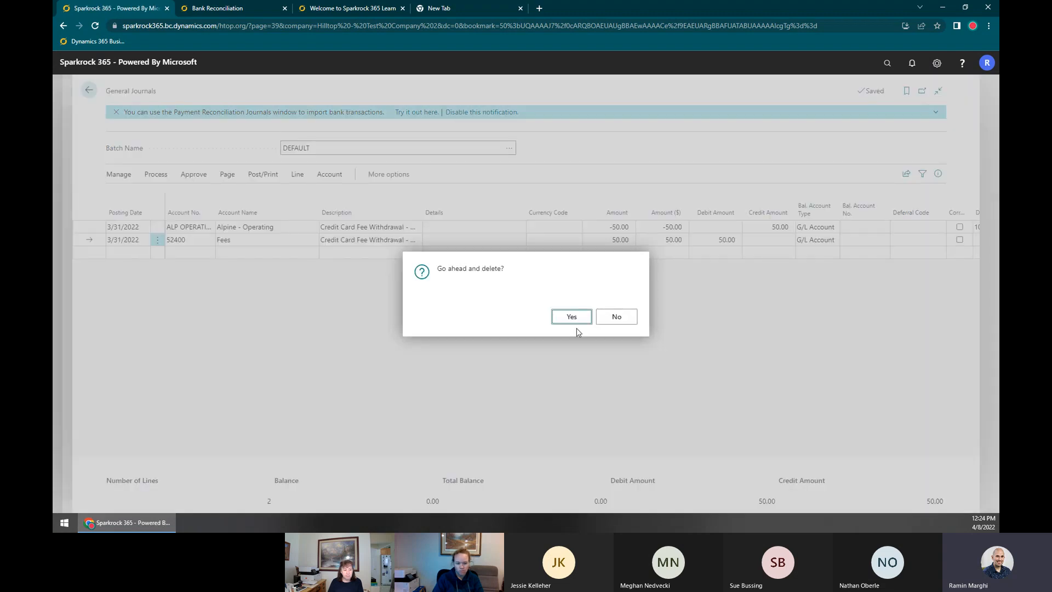
{"action": "left_click", "coordinate": [571, 314]}
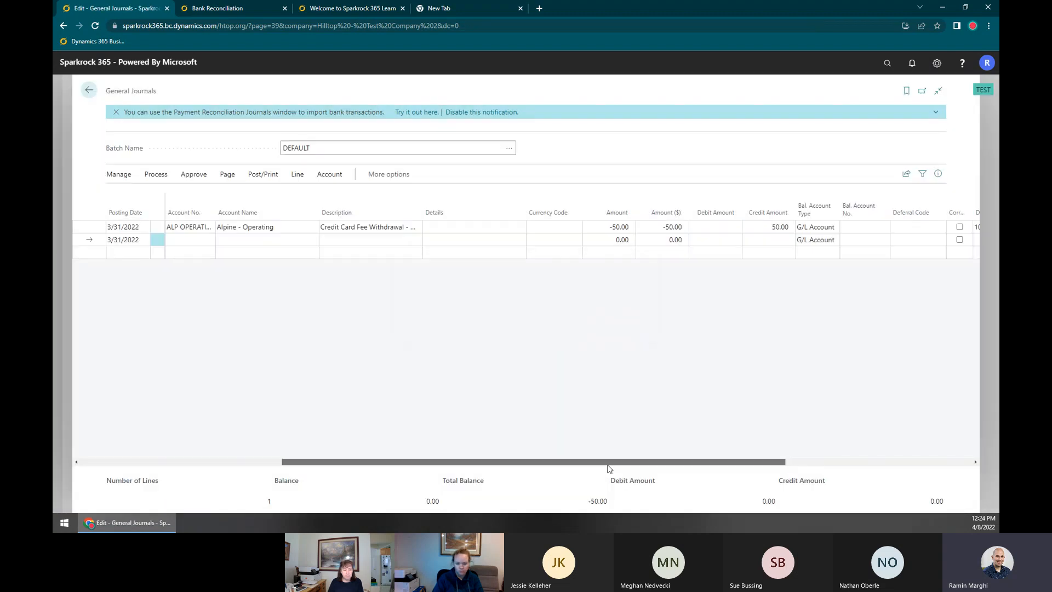
Set the credit card fee line's balancing account number to 52400, Fees, and review the line's columns
{"action": "left_click", "coordinate": [853, 227]}
{"action": "type", "text": "fees"}
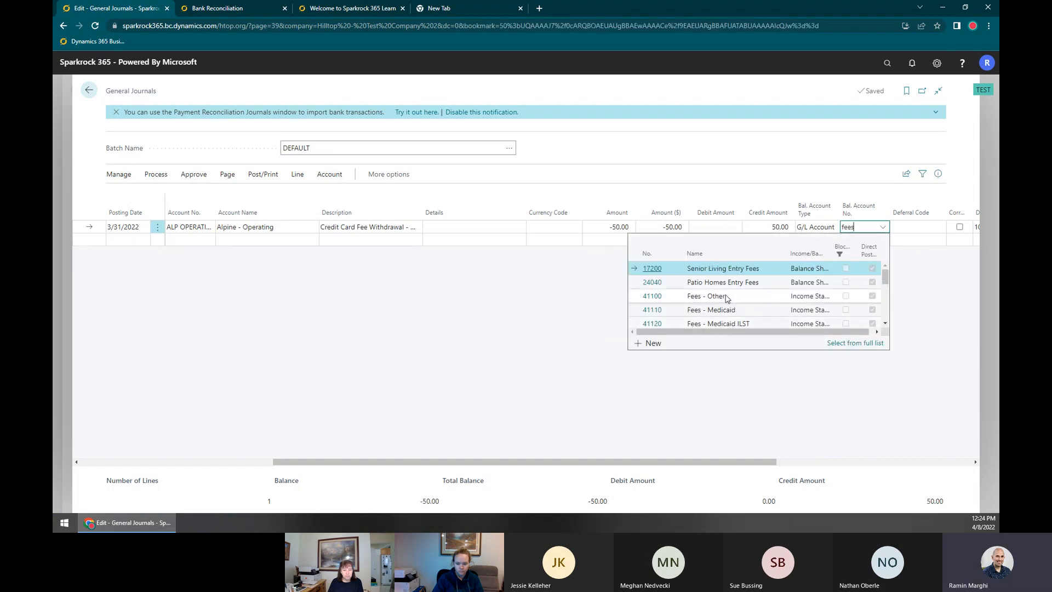
{"action": "scroll", "coordinate": [734, 312], "scroll_direction": "down", "scroll_amount": 5}
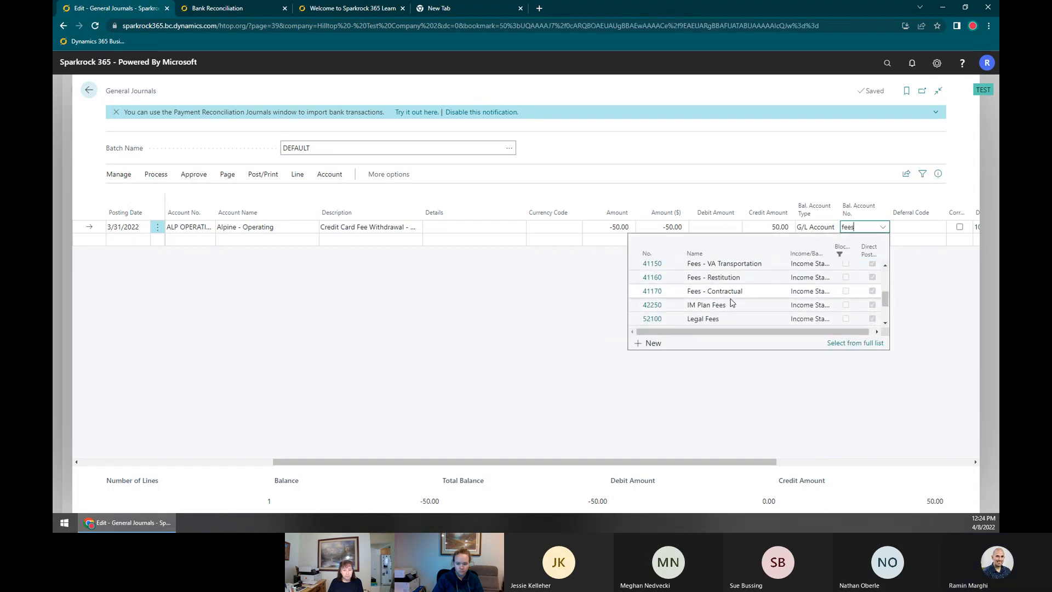
{"action": "left_click", "coordinate": [721, 305]}
{"action": "left_click", "coordinate": [386, 228]}
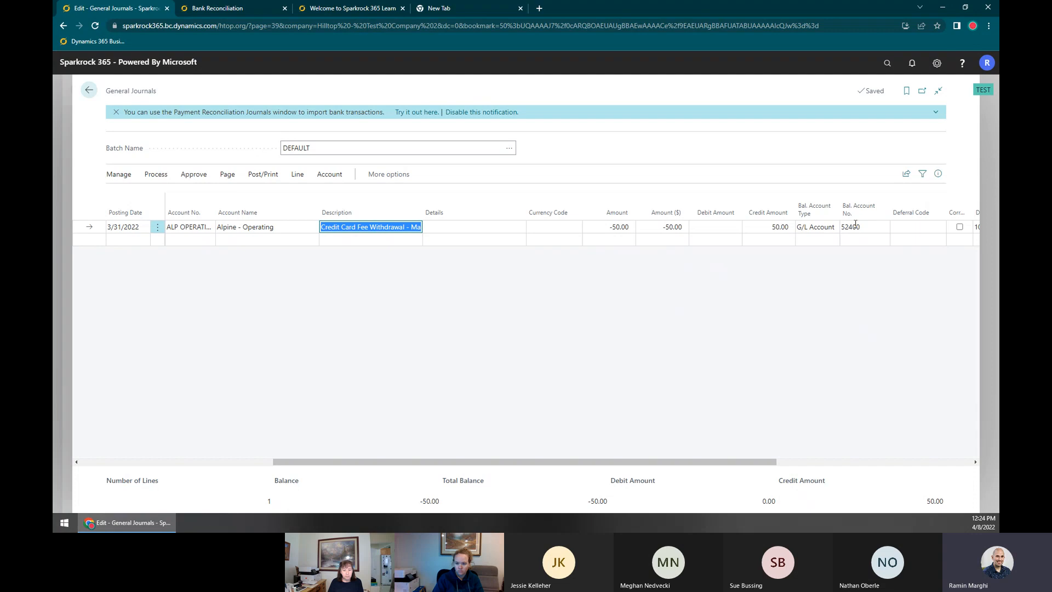
{"action": "left_click", "coordinate": [808, 462]}
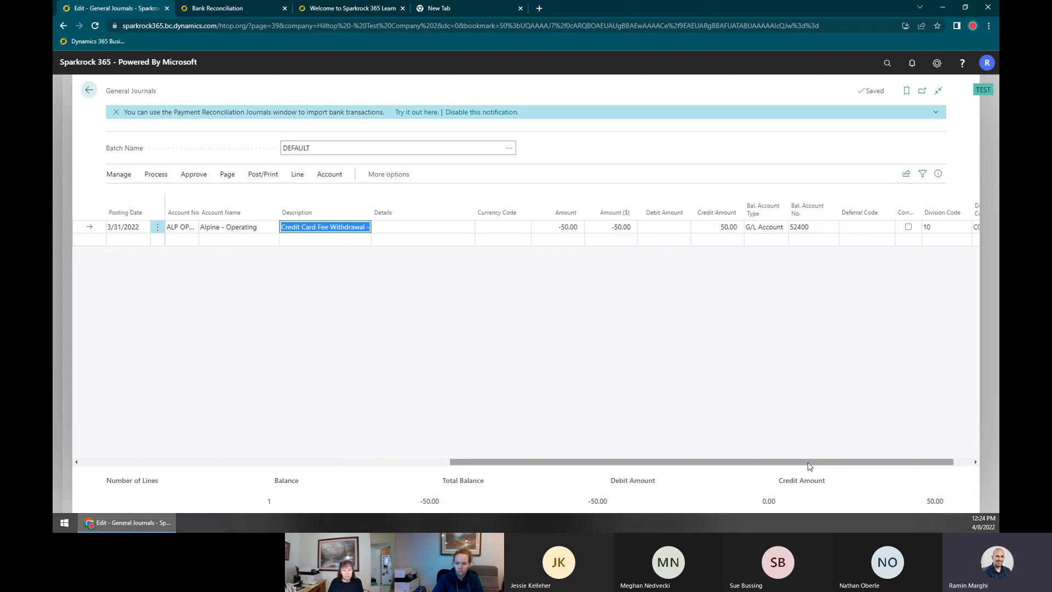
{"action": "left_click_drag", "start_coordinate": [744, 461], "coordinate": [639, 463]}
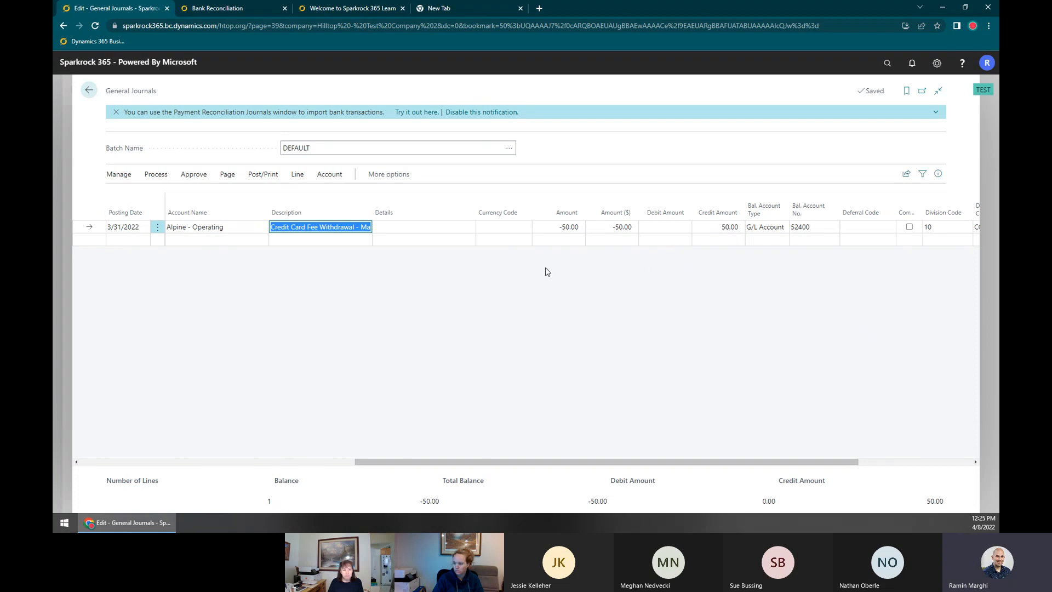
Preview the posting of the Alpine - Operating credit card fee line and check its resulting G/L entries
{"action": "left_click", "coordinate": [549, 241]}
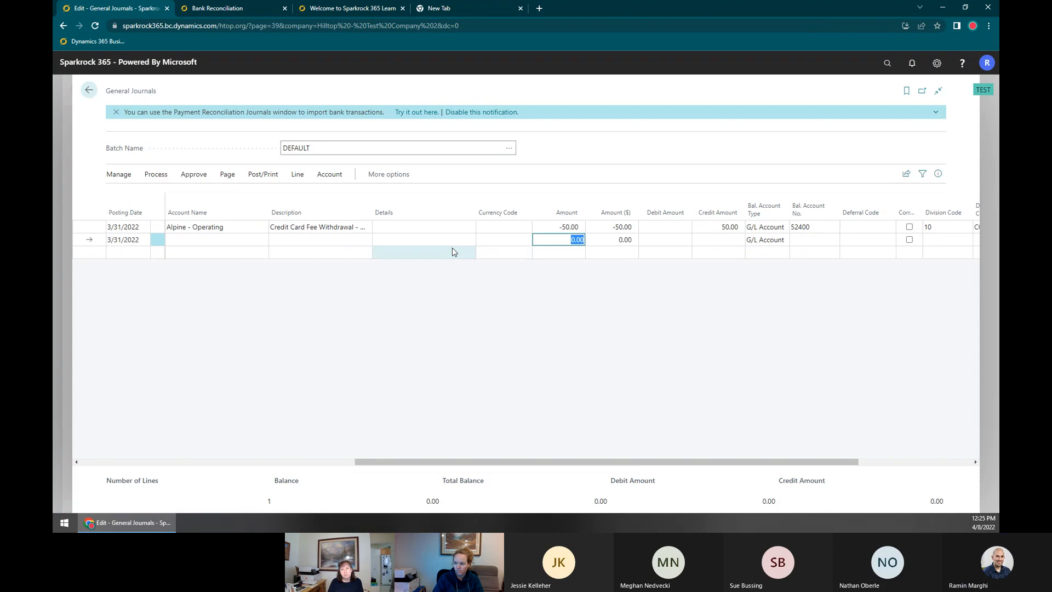
{"action": "left_click", "coordinate": [320, 227]}
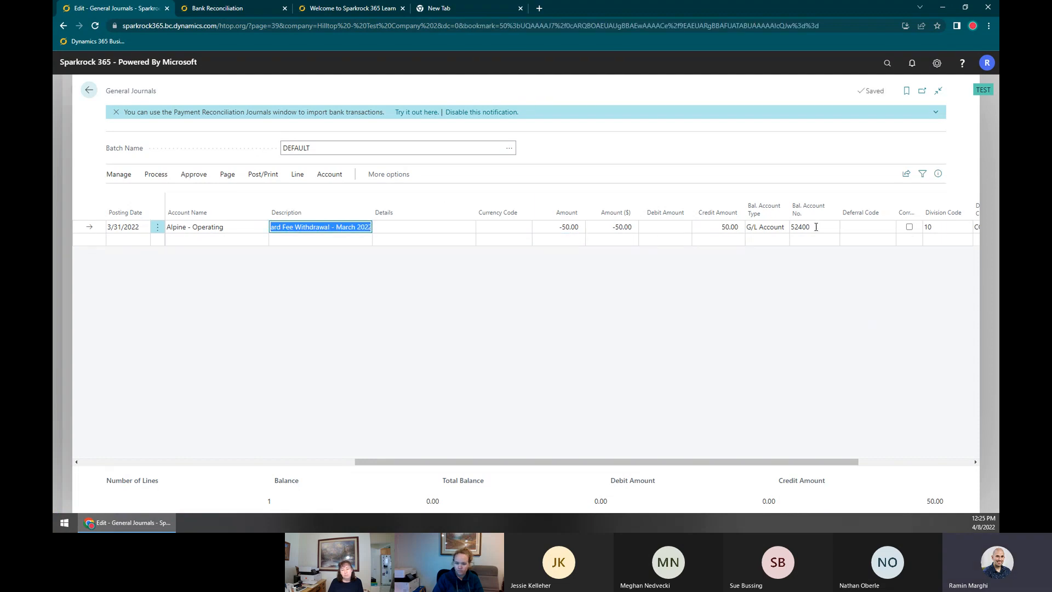
{"action": "left_click", "coordinate": [263, 174]}
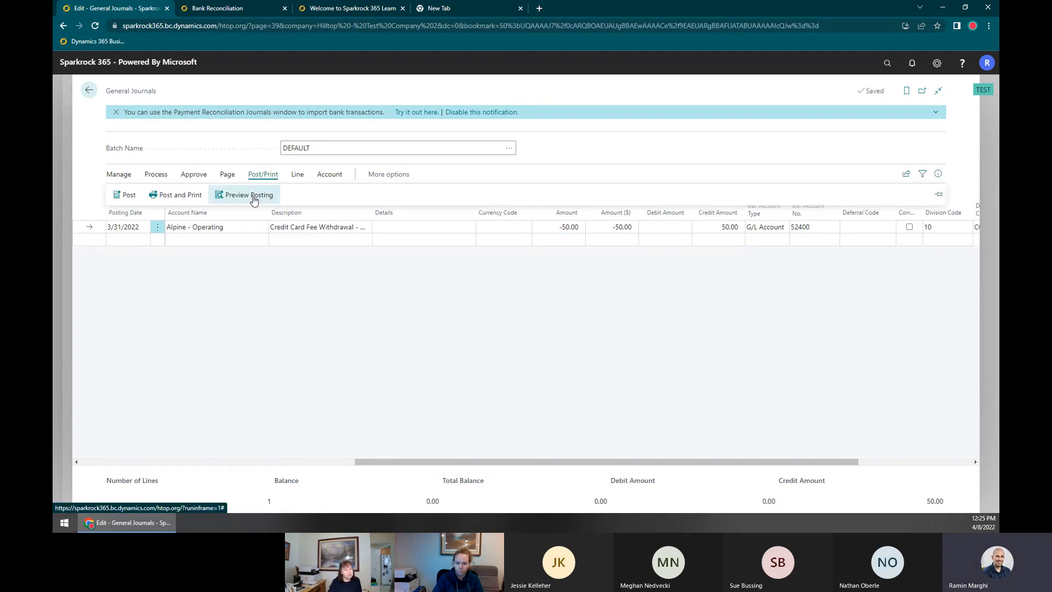
{"action": "left_click", "coordinate": [253, 196]}
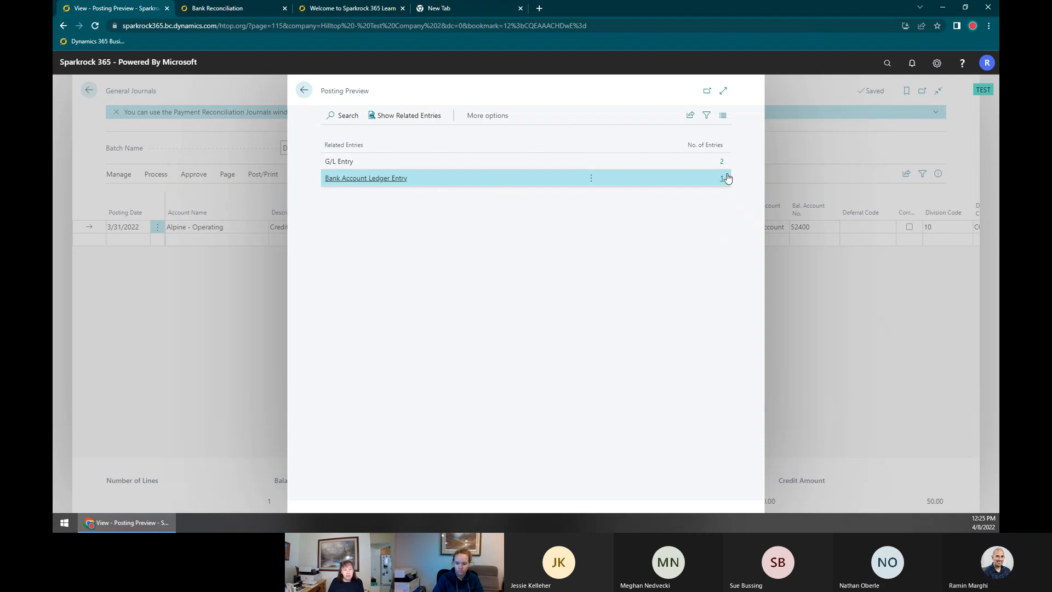
{"action": "left_click", "coordinate": [721, 162]}
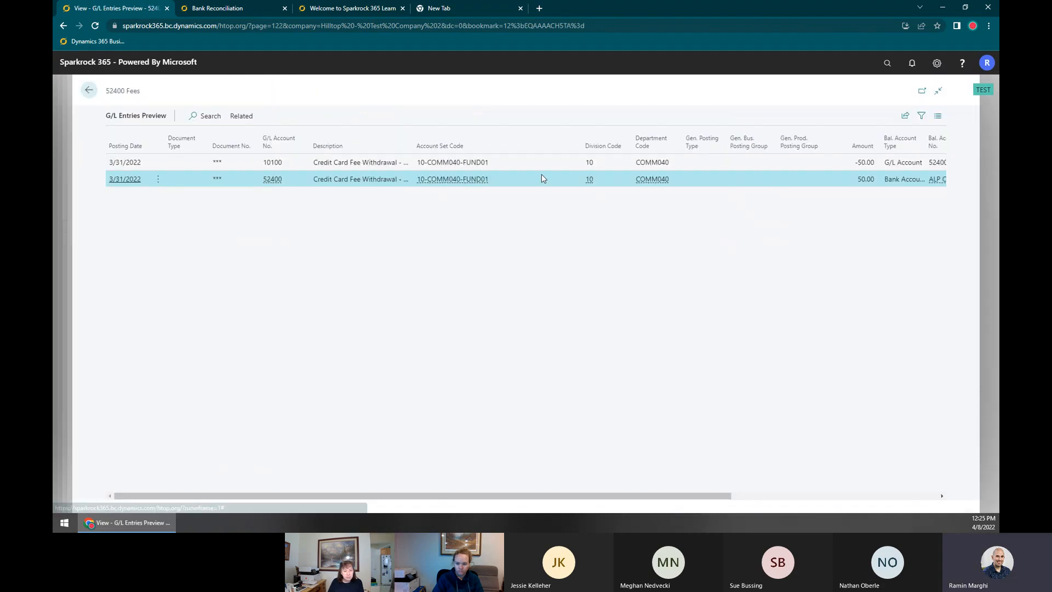
{"action": "left_click", "coordinate": [88, 90]}
{"action": "left_click", "coordinate": [318, 90]}
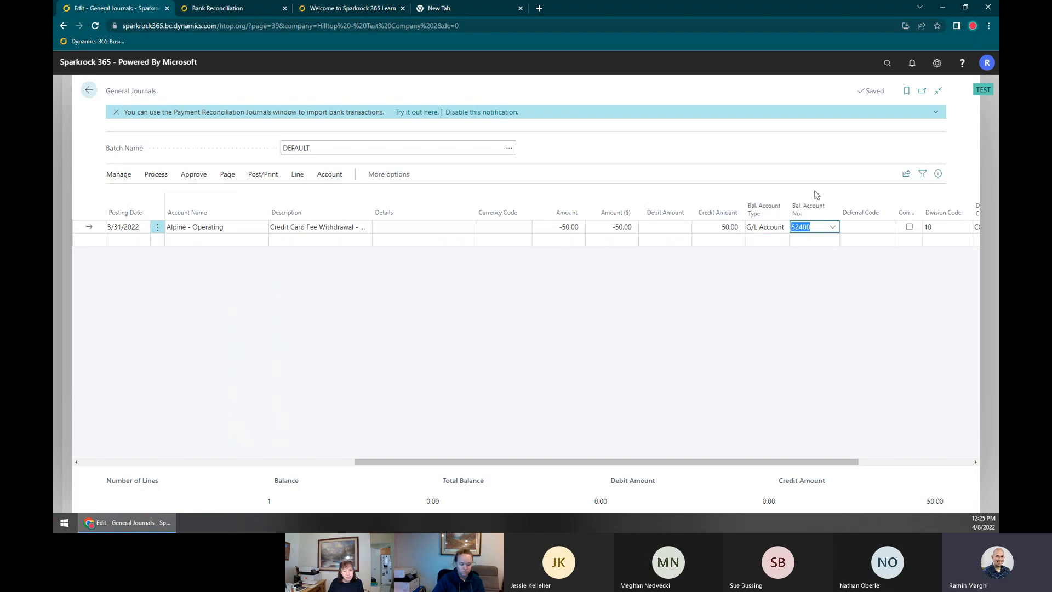
Dismiss the bank import notification and check the fee line's Bank Account type and ALP OPERATING account number against the available choices
{"action": "left_click_drag", "start_coordinate": [842, 459], "coordinate": [403, 472]}
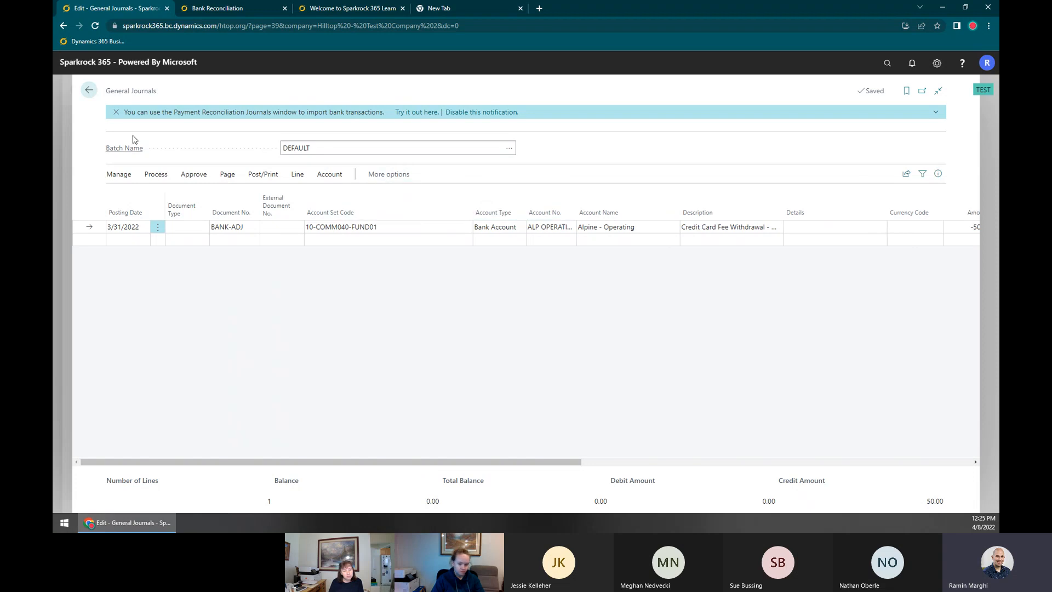
{"action": "left_click", "coordinate": [115, 112]}
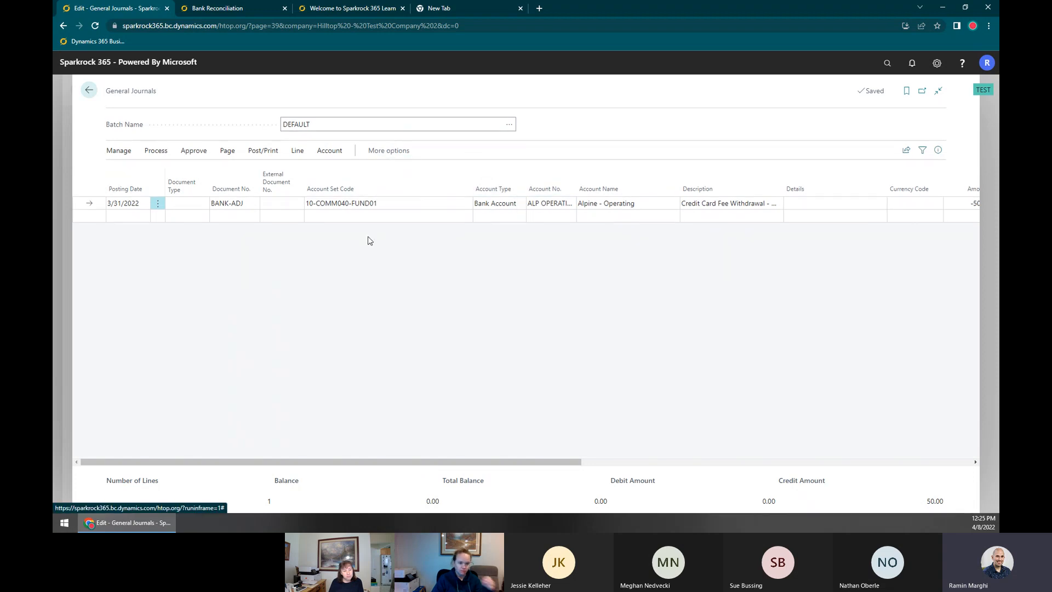
{"action": "left_click", "coordinate": [511, 204]}
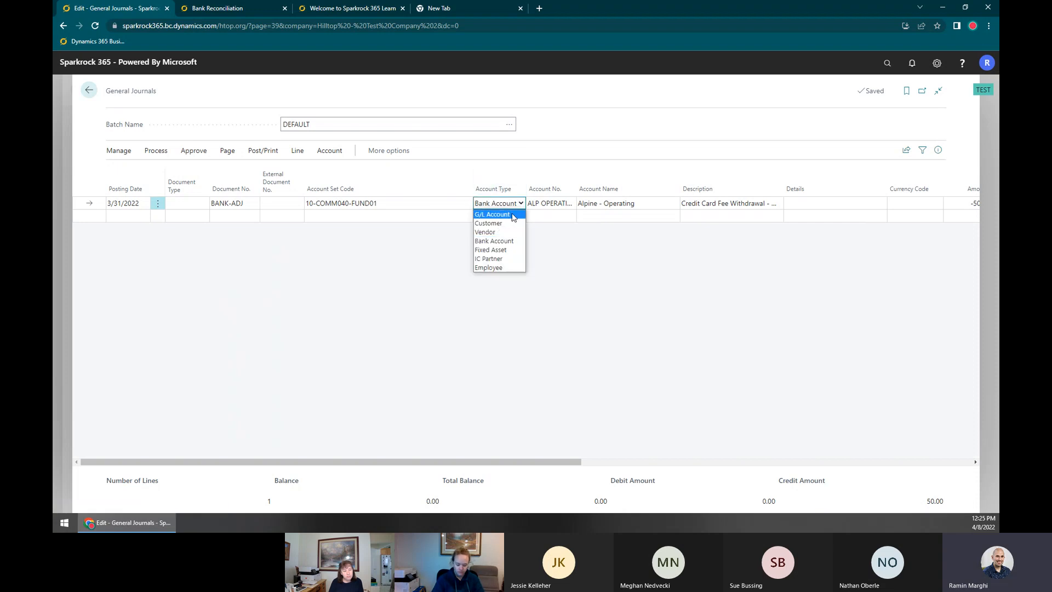
{"action": "left_click", "coordinate": [495, 241]}
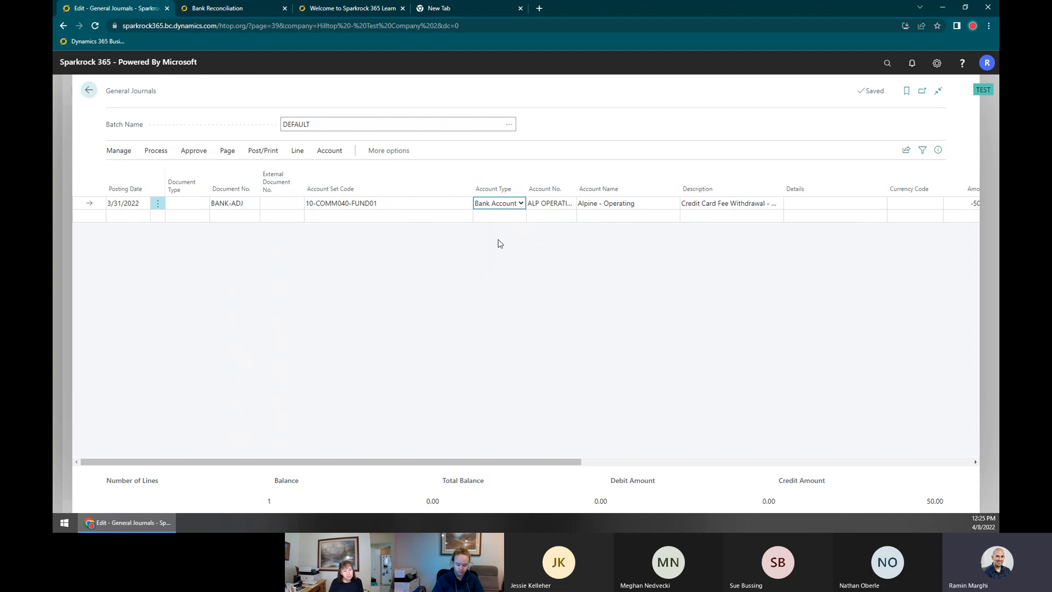
{"action": "left_click", "coordinate": [557, 204]}
{"action": "left_click", "coordinate": [569, 204]}
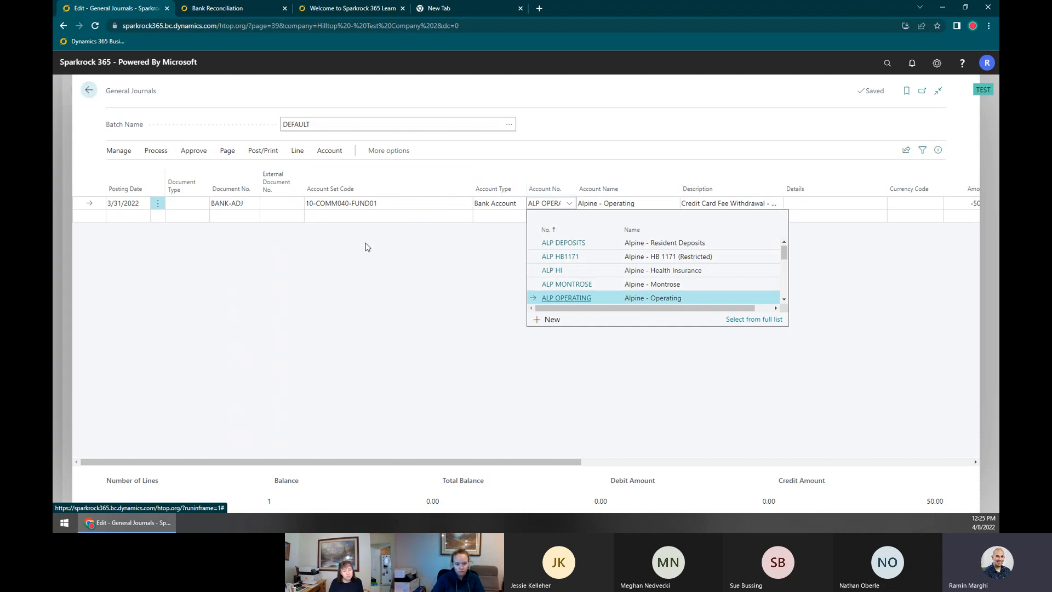
{"action": "left_click", "coordinate": [408, 254]}
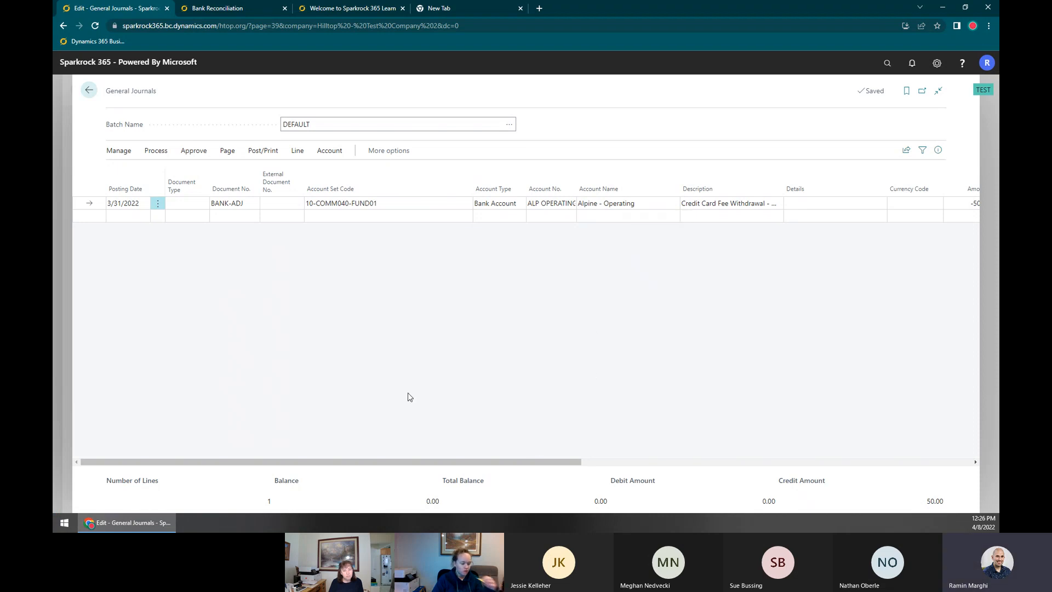
Post the credit card fee journal line and acknowledge the posting message
{"action": "left_click", "coordinate": [250, 158]}
{"action": "left_click", "coordinate": [126, 171]}
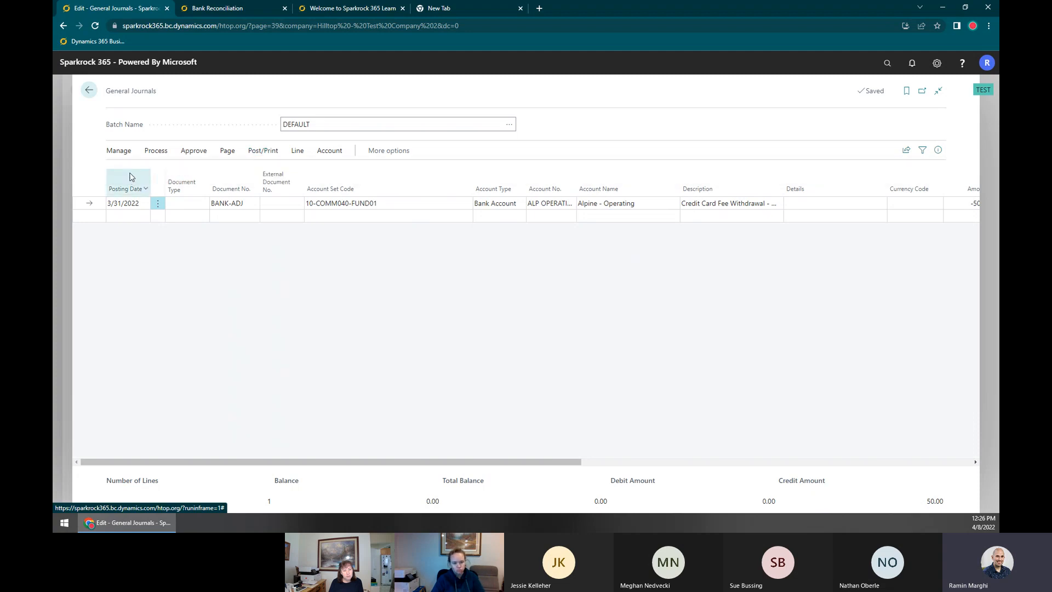
{"action": "left_click", "coordinate": [569, 316]}
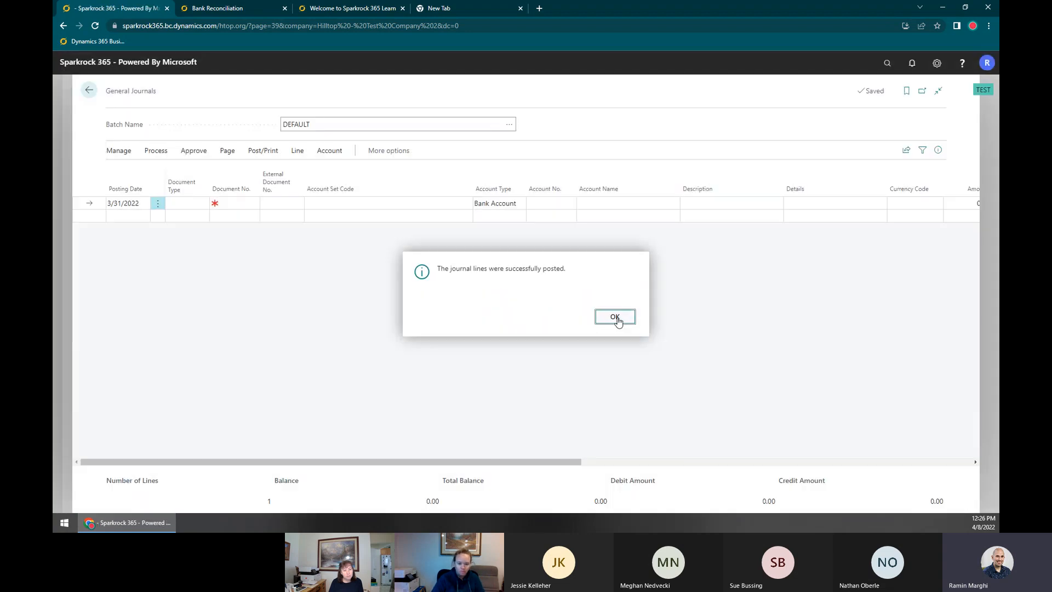
{"action": "left_click", "coordinate": [614, 317]}
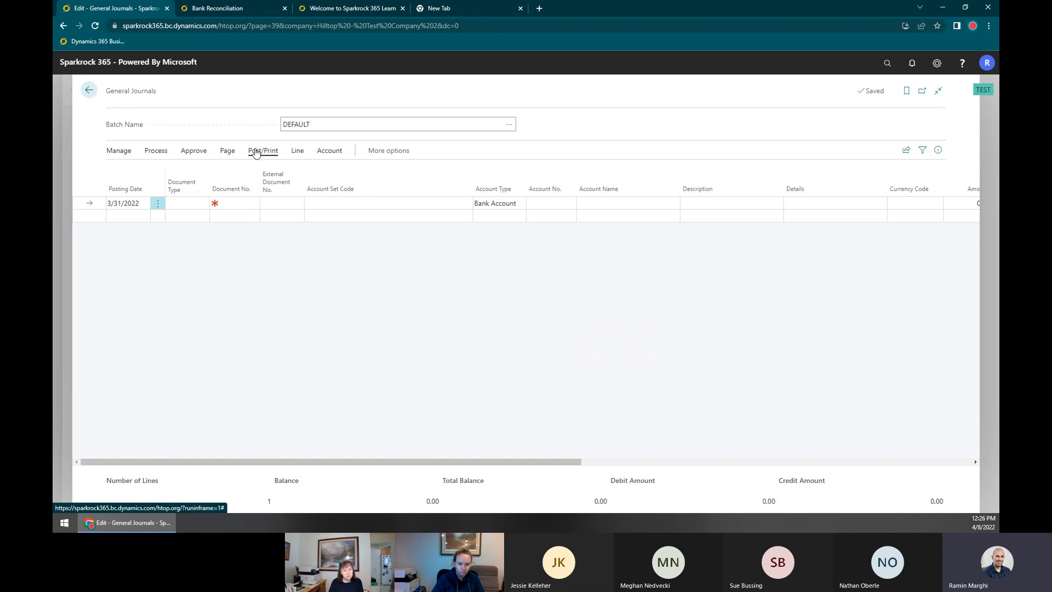
Examine the approval request options for the journal batch and selected journal lines
{"action": "left_click", "coordinate": [195, 154]}
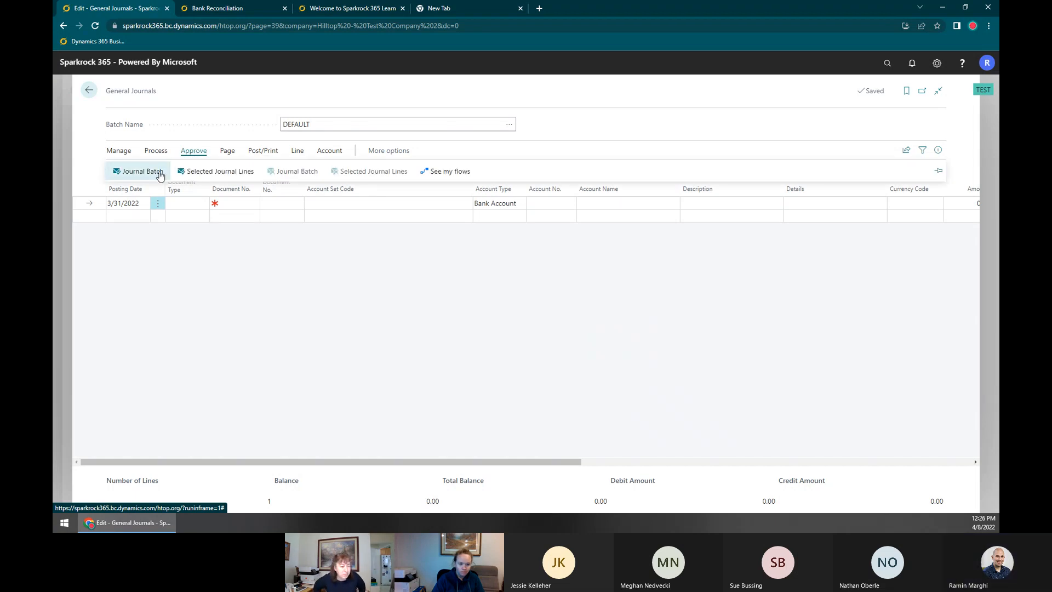
{"action": "left_click", "coordinate": [416, 211]}
{"action": "left_click", "coordinate": [407, 201]}
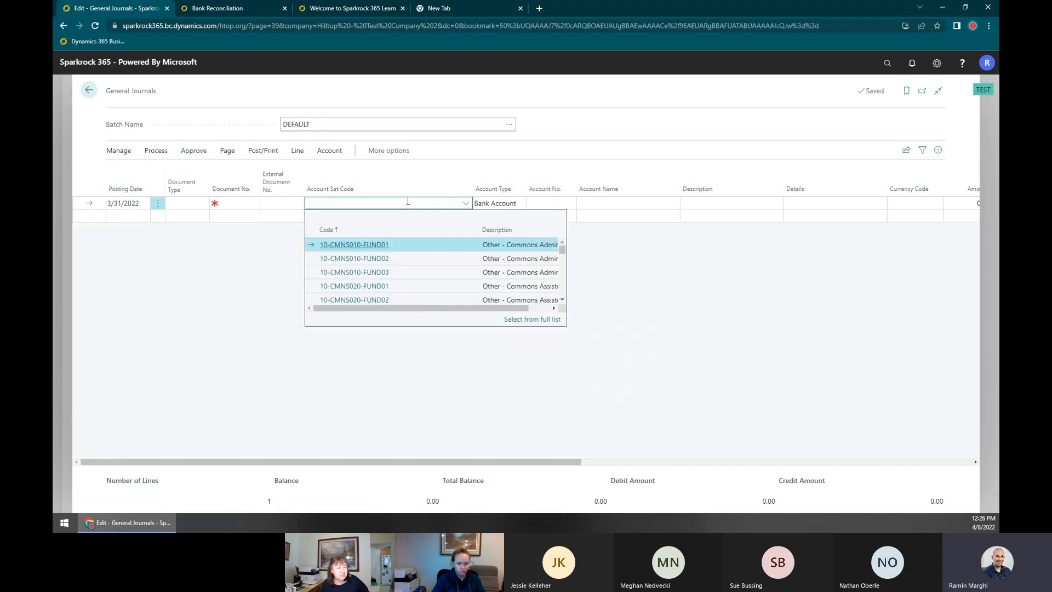
{"action": "left_click", "coordinate": [639, 206]}
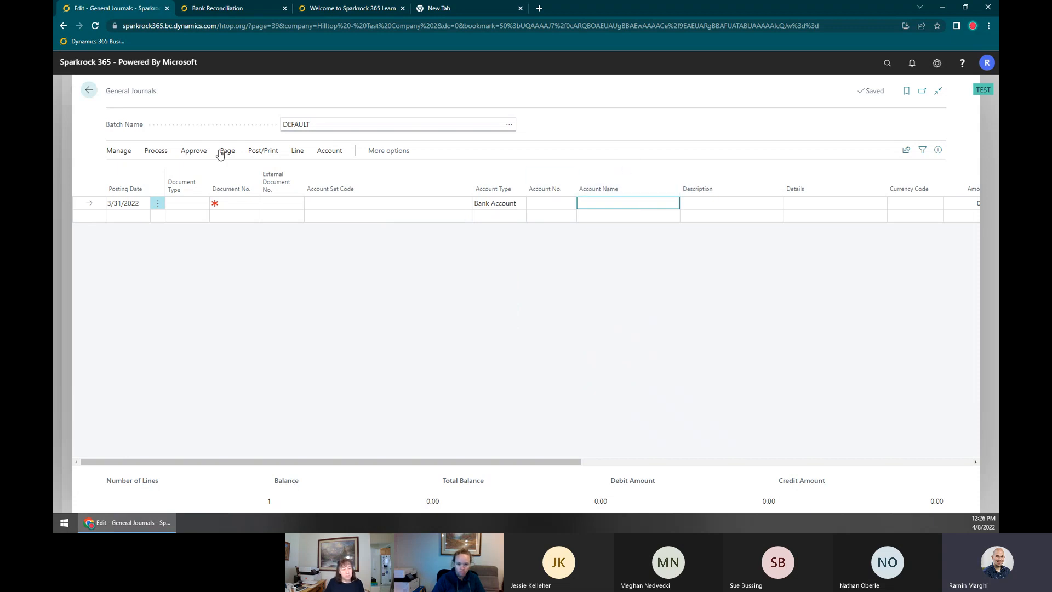
{"action": "left_click", "coordinate": [253, 152]}
{"action": "left_click", "coordinate": [194, 150]}
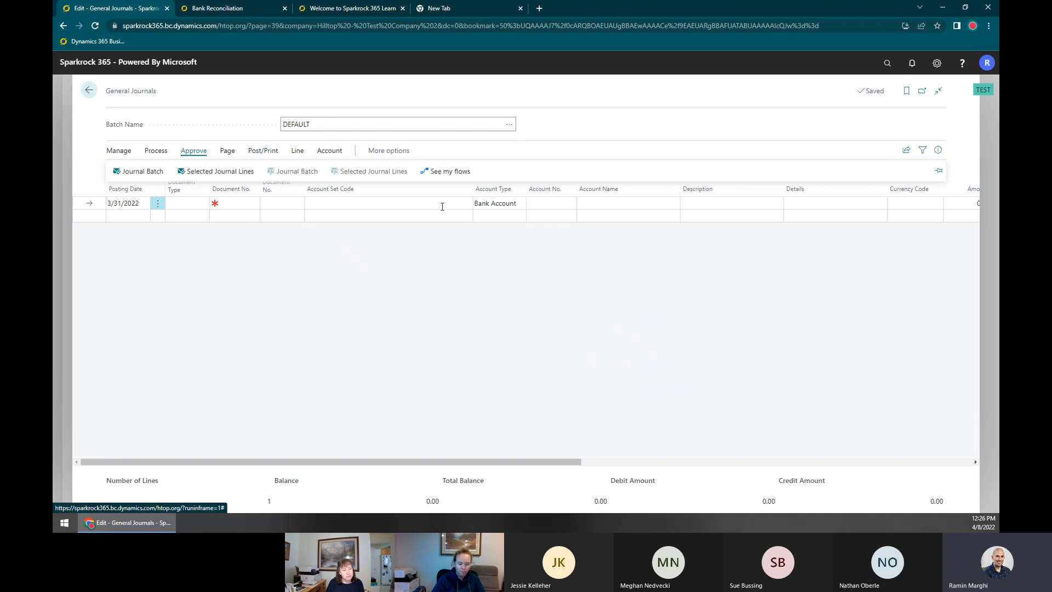
{"action": "left_click", "coordinate": [630, 135]}
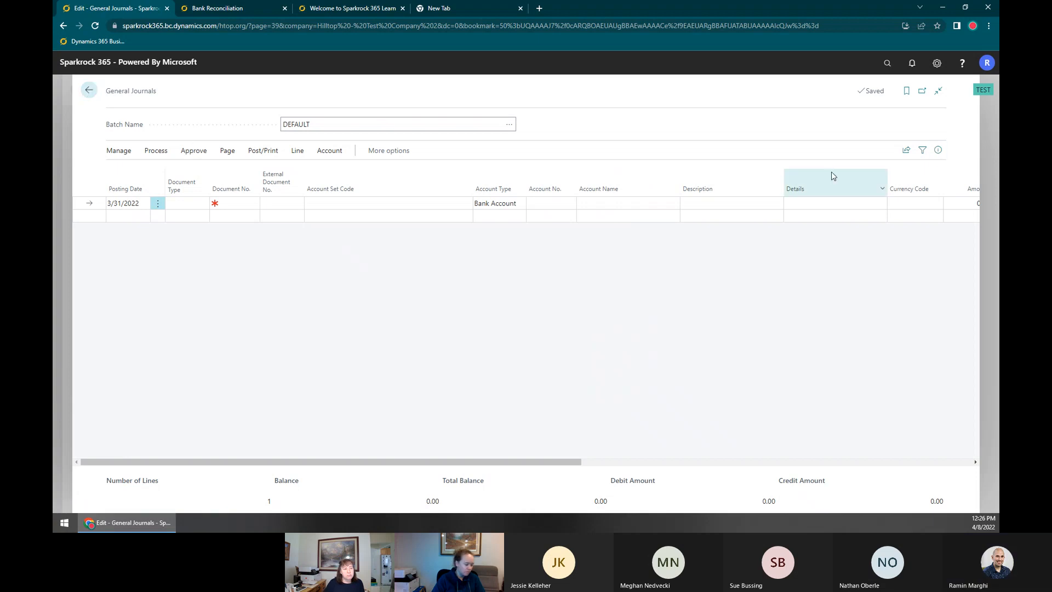
Show the journal line's details and view its attached documents list
{"action": "left_click", "coordinate": [937, 149]}
{"action": "left_click", "coordinate": [432, 203]}
{"action": "left_click", "coordinate": [964, 199]}
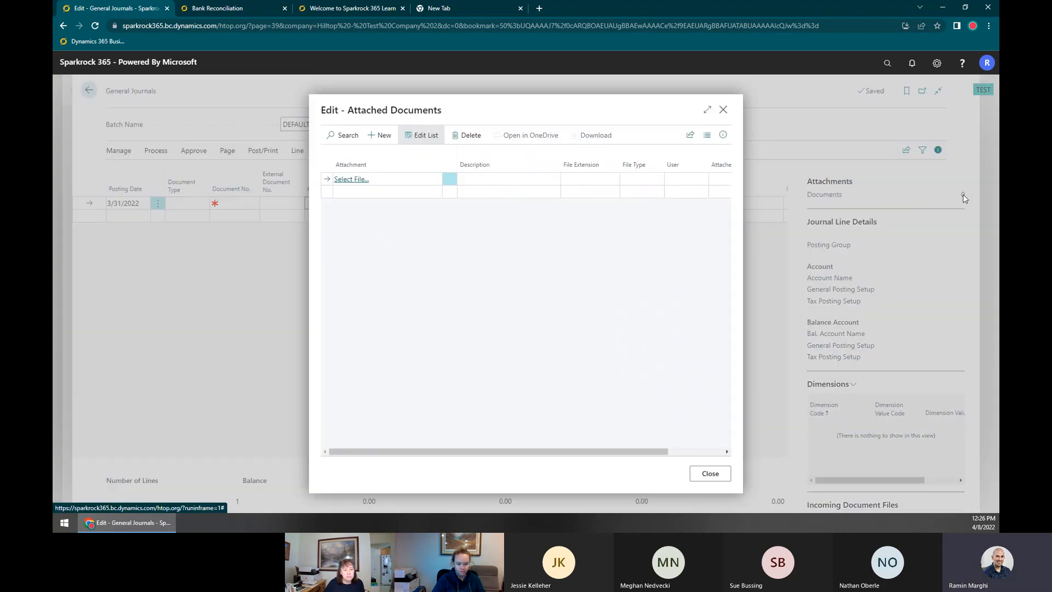
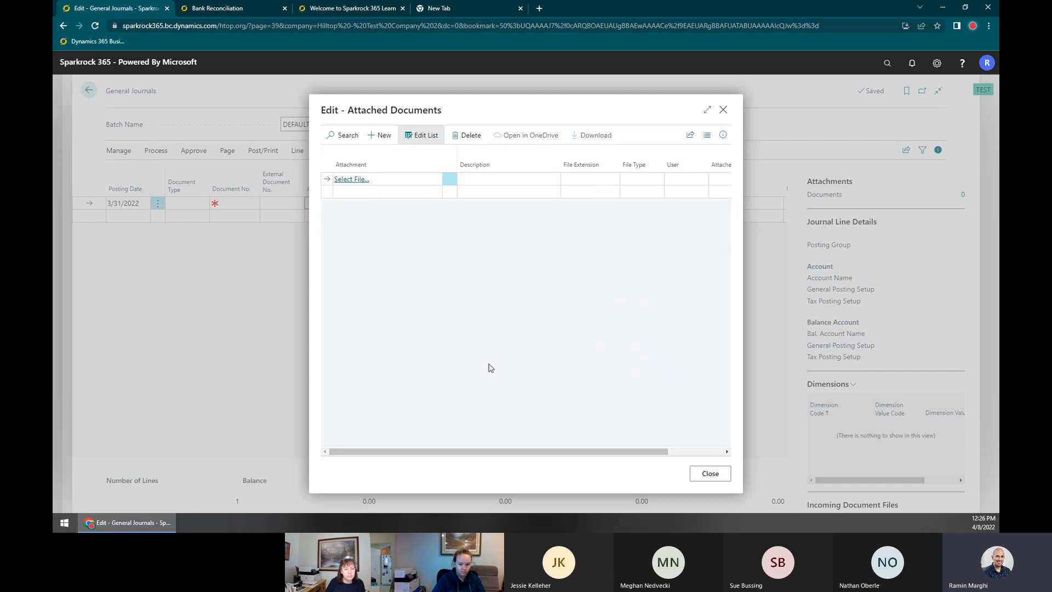
{"action": "left_click", "coordinate": [710, 474]}
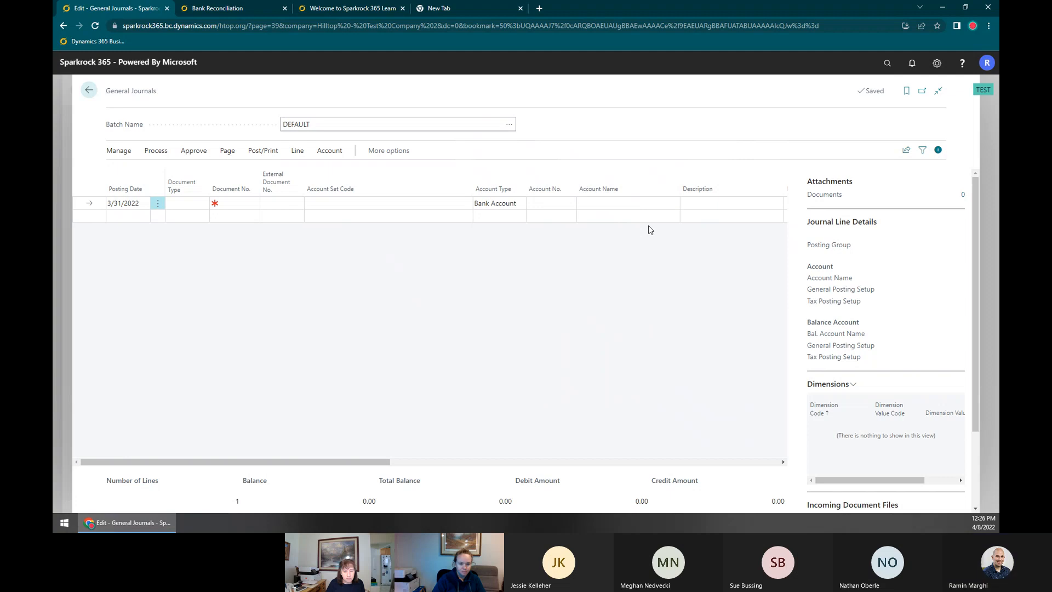
Review the blank journal line's balancing account choices and its amount, debit and credit columns
{"action": "left_click_drag", "start_coordinate": [387, 463], "coordinate": [622, 466]}
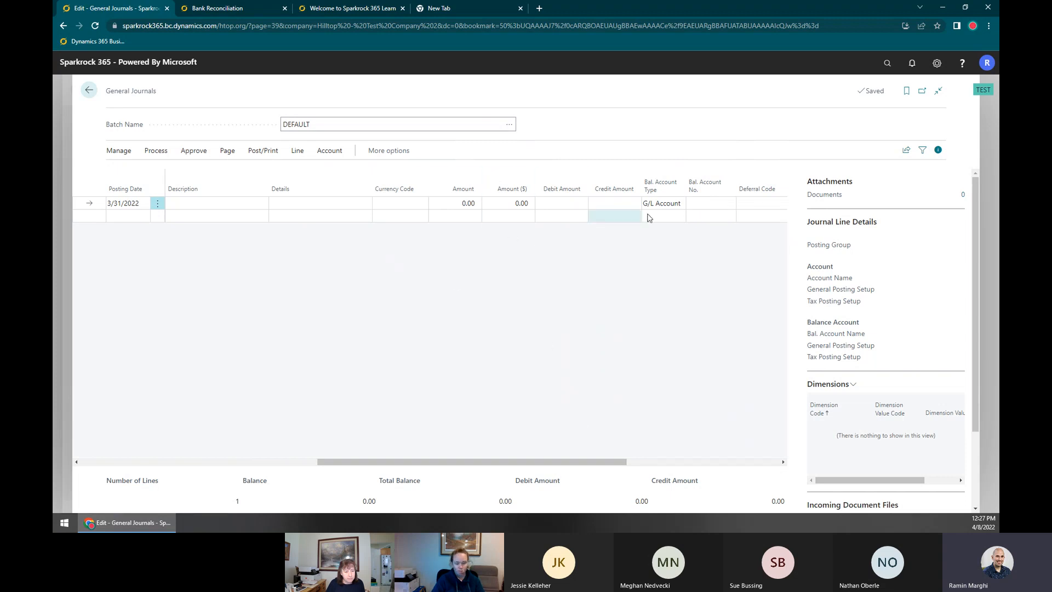
{"action": "left_click", "coordinate": [693, 204]}
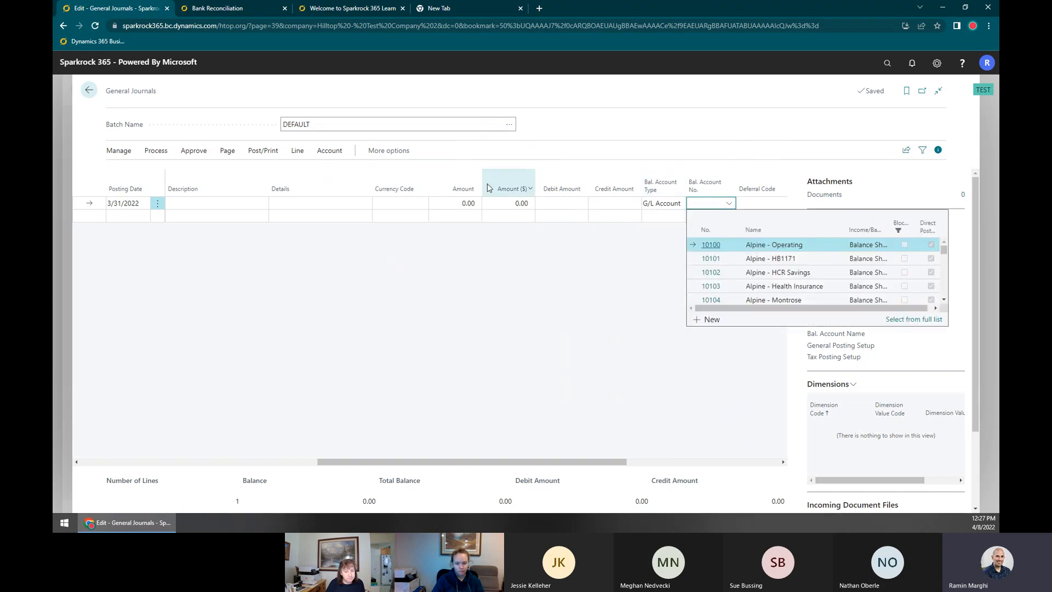
{"action": "left_click", "coordinate": [463, 201]}
{"action": "left_click", "coordinate": [574, 202]}
{"action": "left_click", "coordinate": [596, 202]}
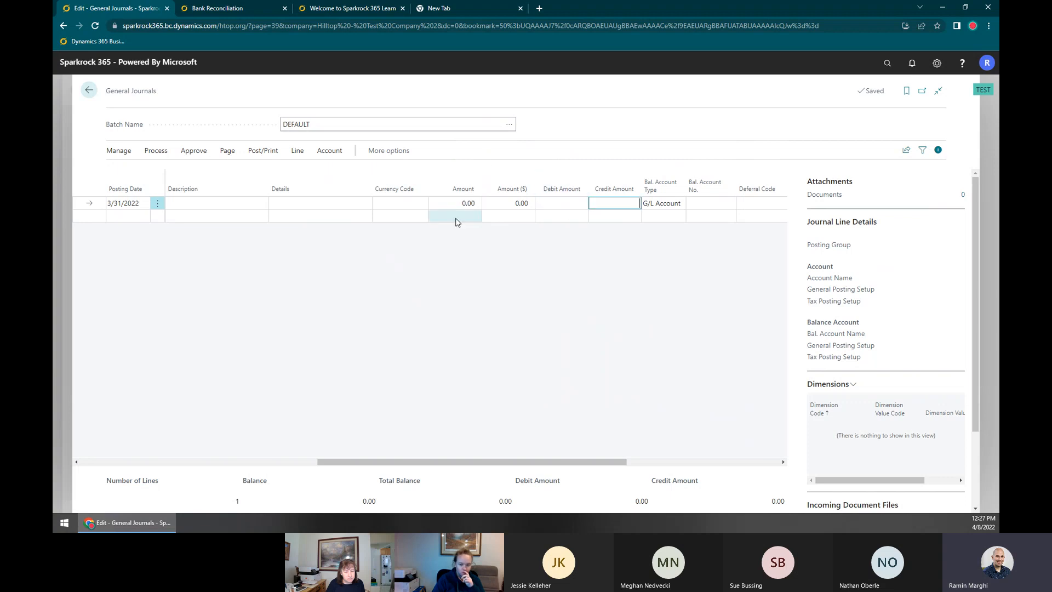
{"action": "left_click", "coordinate": [414, 355]}
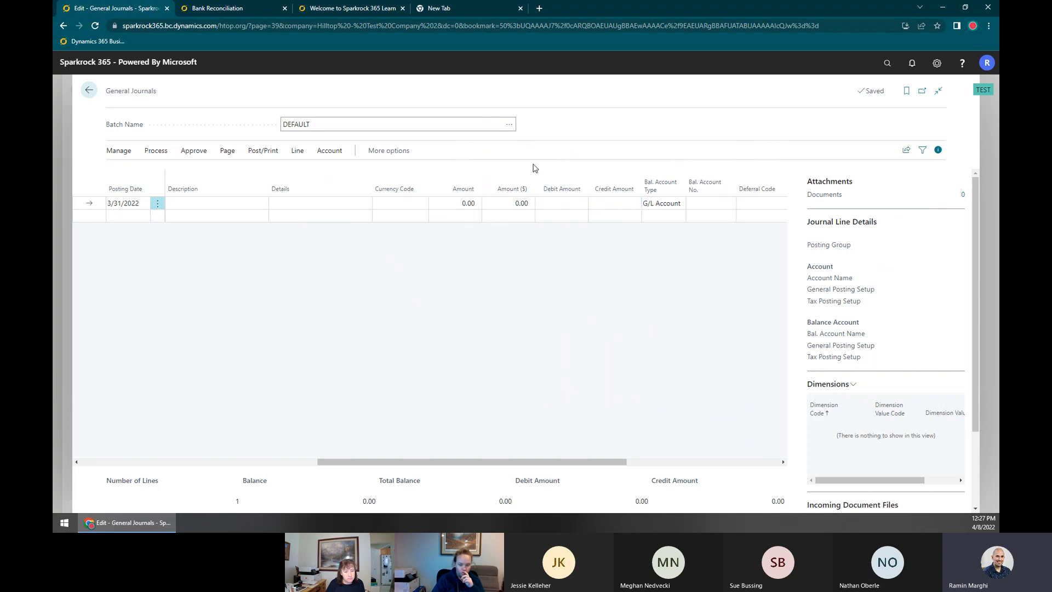
Look up the Show Amounts choices in General Ledger Setup and return to the general journal batches list
{"action": "left_click", "coordinate": [878, 66]}
{"action": "type", "text": "Gen Led"}
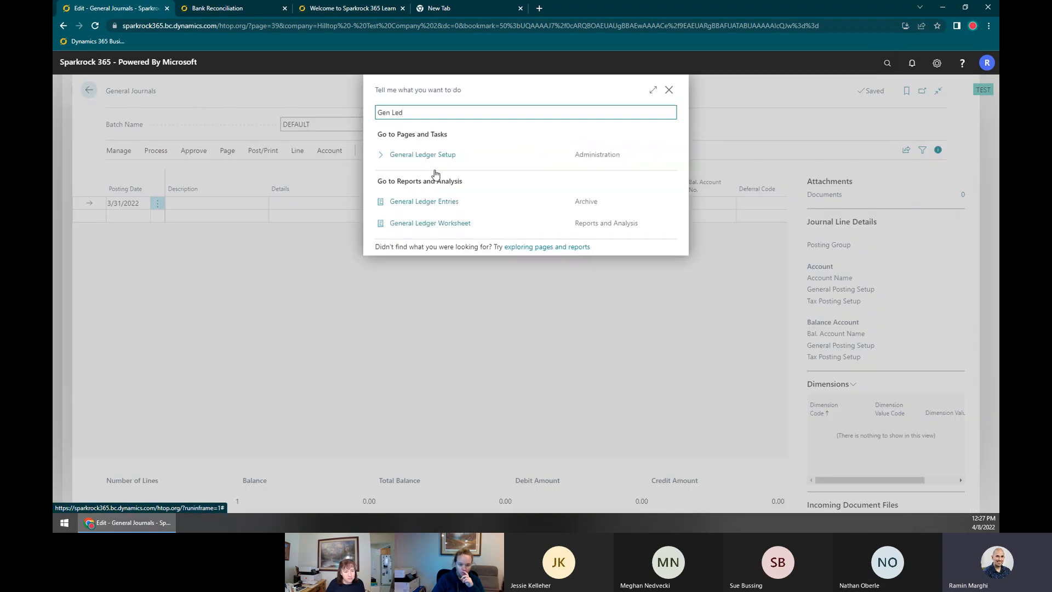
{"action": "left_click", "coordinate": [439, 155]}
{"action": "left_click", "coordinate": [665, 458]}
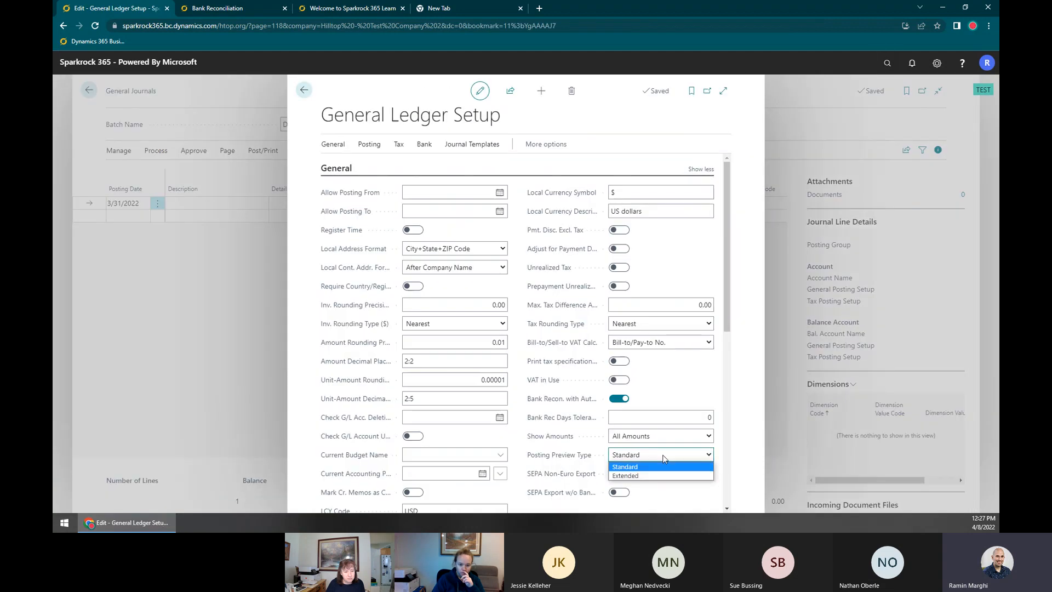
{"action": "left_click", "coordinate": [660, 435]}
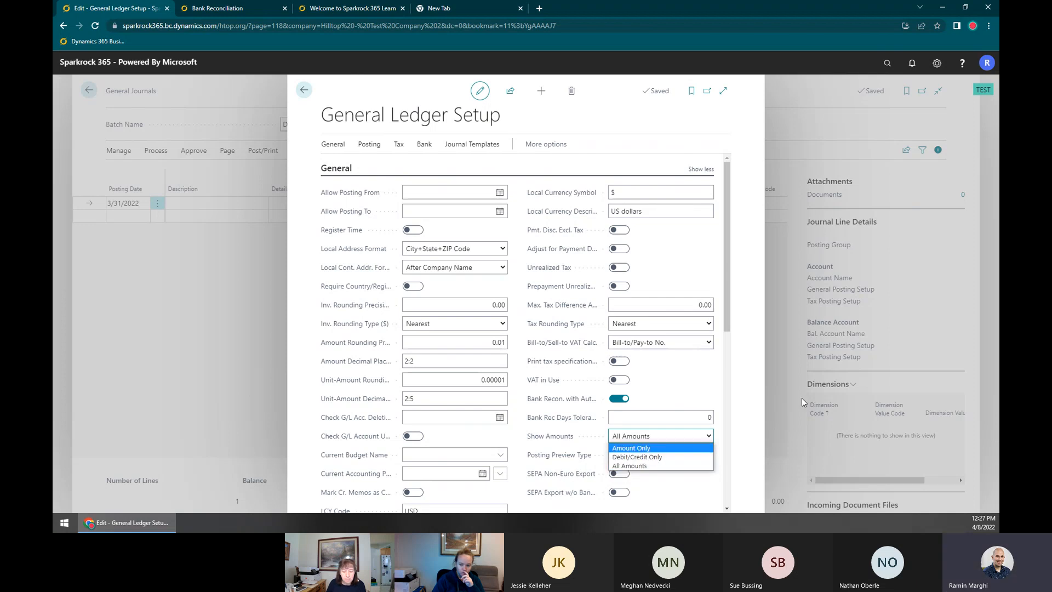
{"action": "key", "text": "Escape"}
{"action": "key", "text": "Escape"}
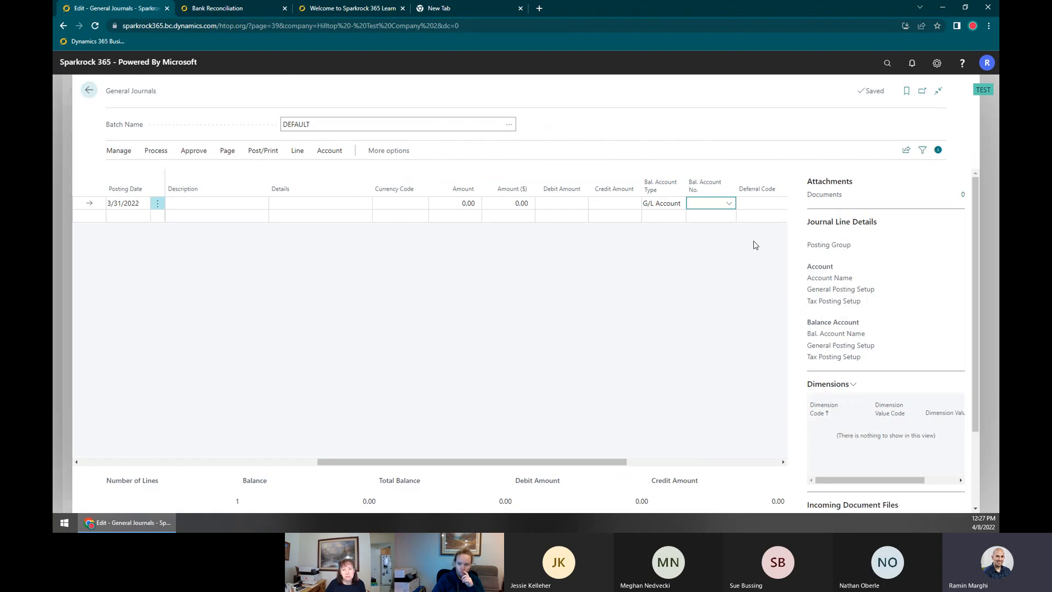
{"action": "key", "text": "Escape"}
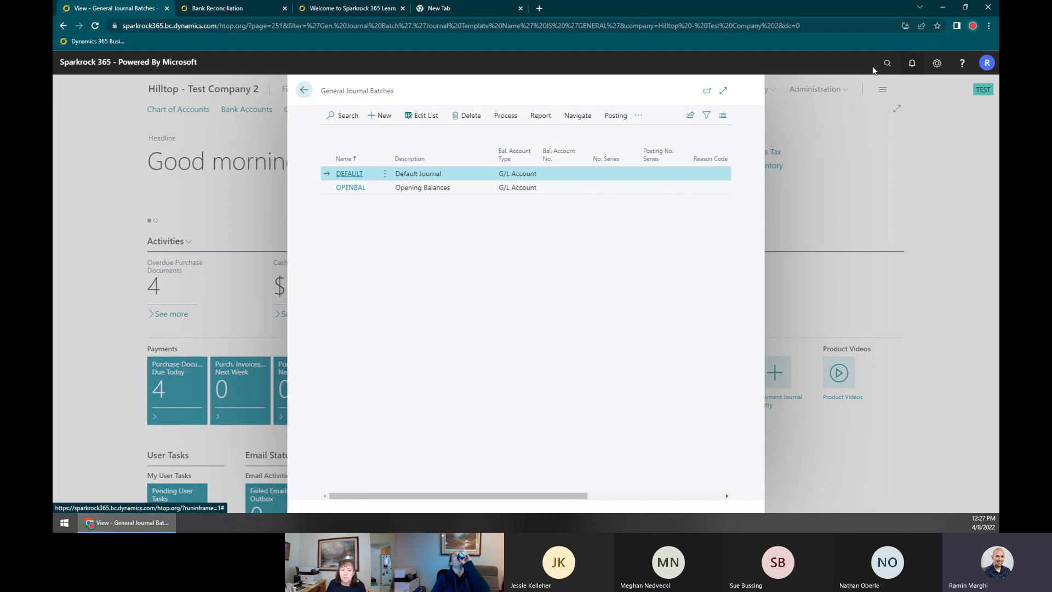
Search for General Ledger Setup again and select All Amounts for Show Amounts
{"action": "left_click", "coordinate": [888, 64]}
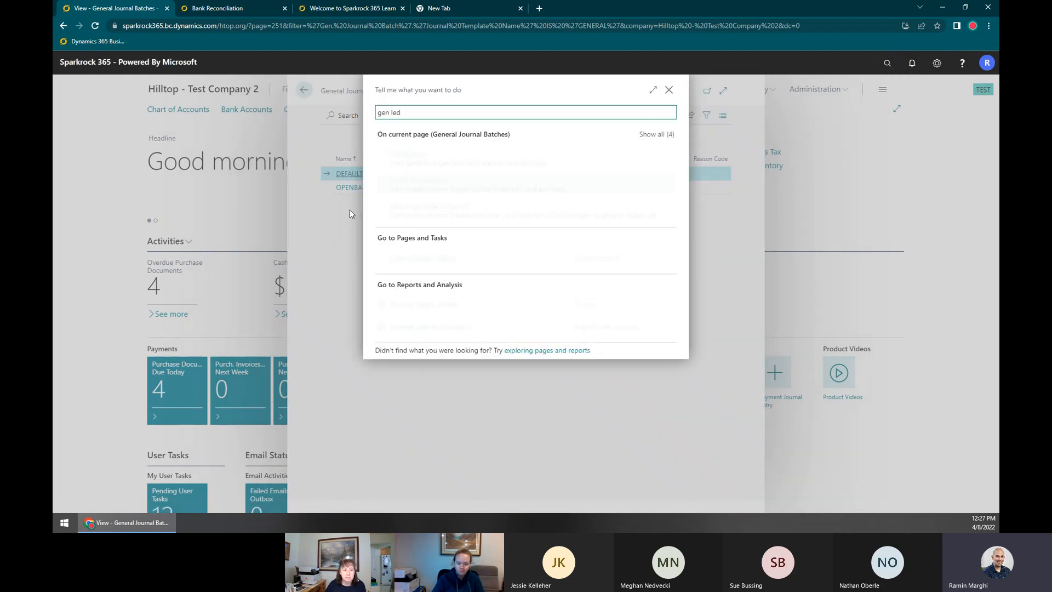
{"action": "left_click", "coordinate": [452, 258]}
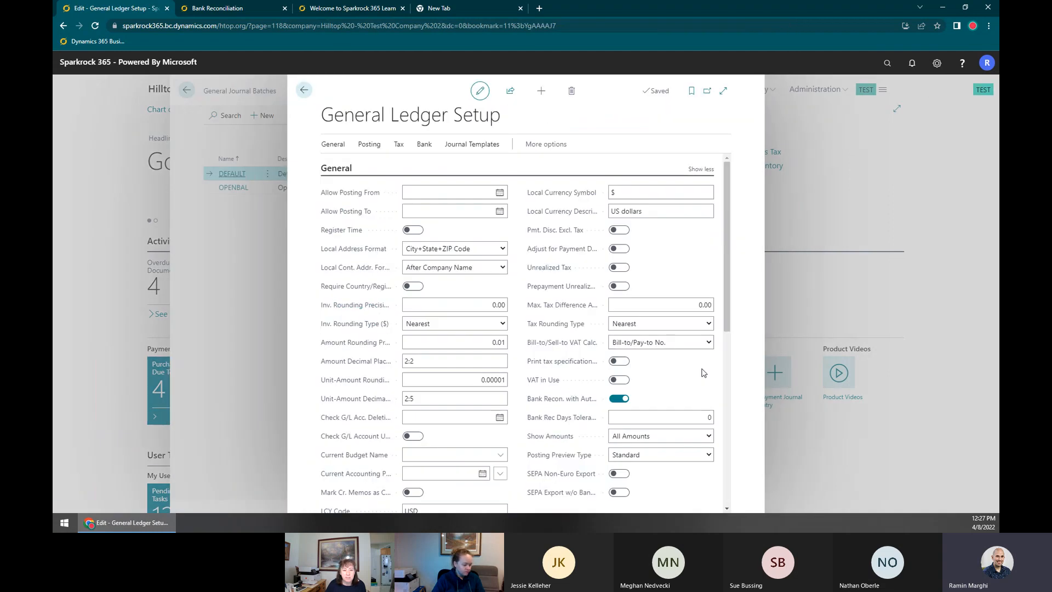
{"action": "scroll", "coordinate": [660, 377], "scroll_direction": "down", "scroll_amount": 2}
{"action": "left_click", "coordinate": [660, 336]}
{"action": "left_click", "coordinate": [646, 367]}
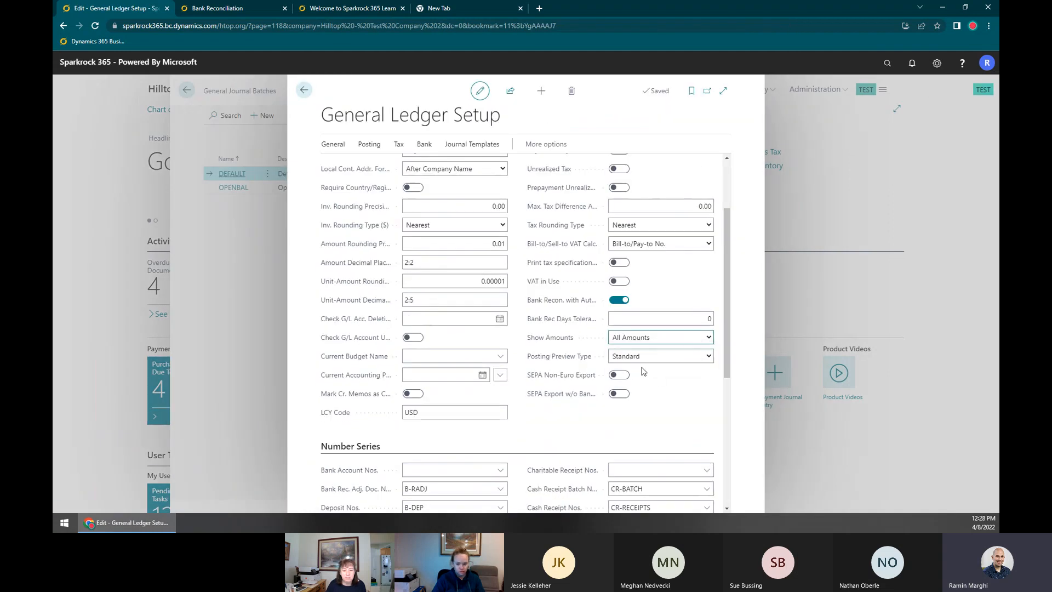
Leave General Ledger Setup, open the DEFAULT general journal batch and view its amount, debit and credit columns
{"action": "key", "text": "Escape"}
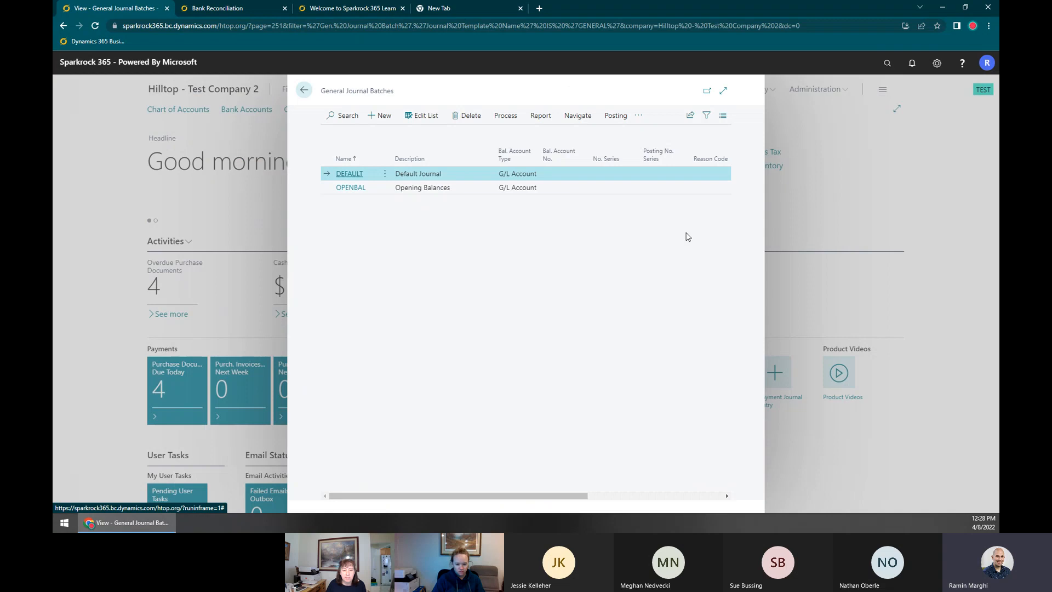
{"action": "left_click", "coordinate": [349, 174]}
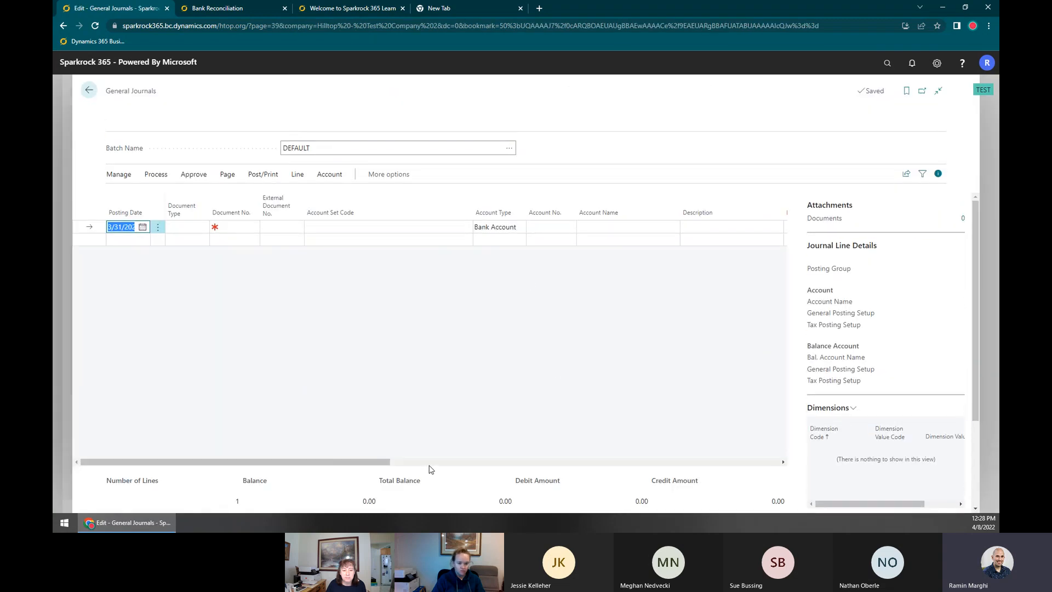
{"action": "left_click", "coordinate": [430, 464]}
{"action": "left_click_drag", "start_coordinate": [430, 464], "coordinate": [371, 467]}
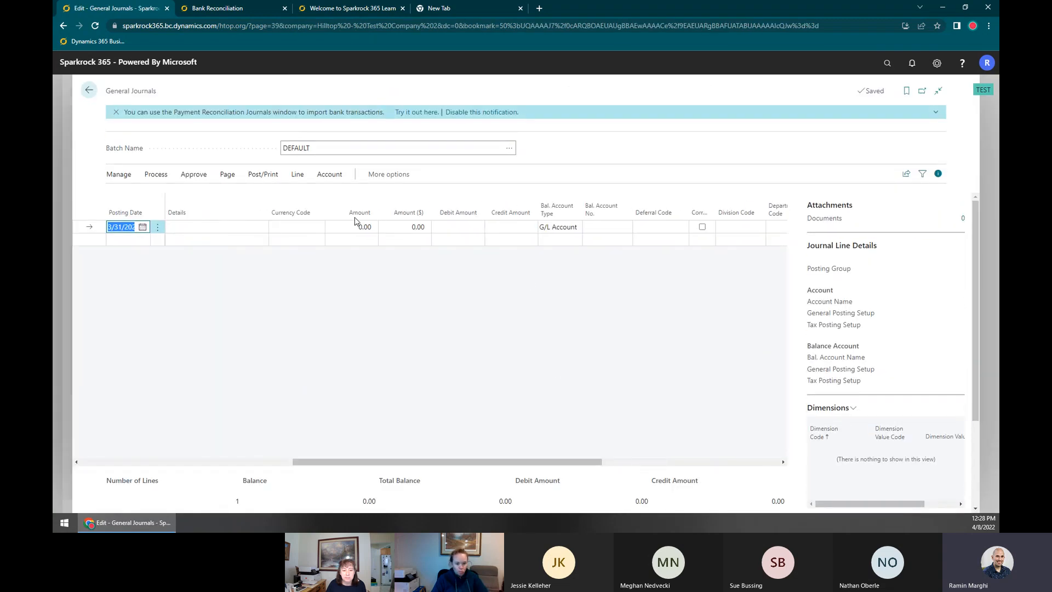
Personalize the General Journals page to inspect the column options for Amount and Debit Amount, and finish without changing either column
{"action": "left_click", "coordinate": [936, 63]}
{"action": "left_click", "coordinate": [890, 86]}
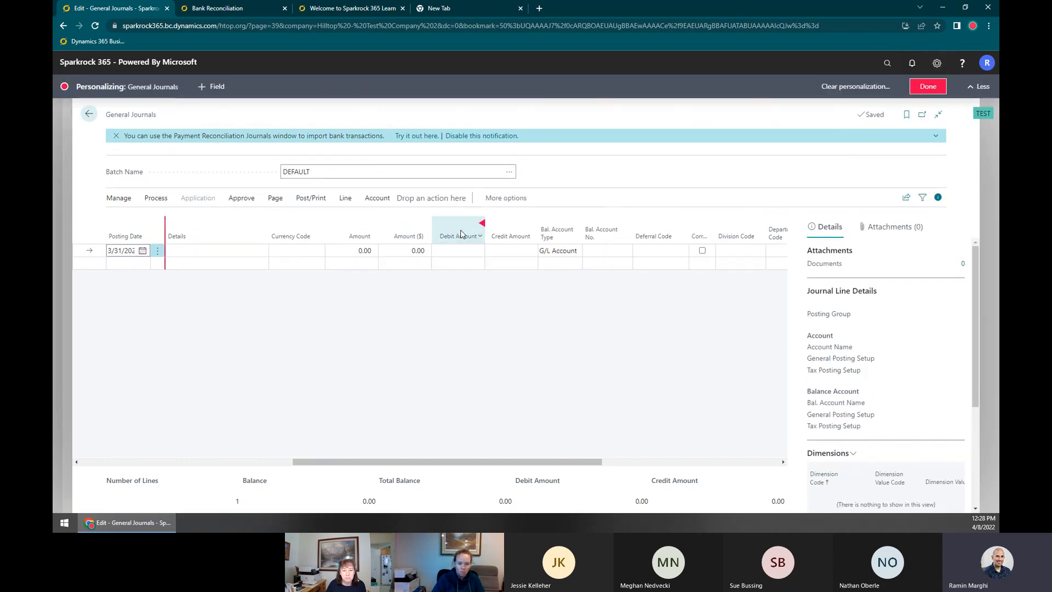
{"action": "left_click", "coordinate": [374, 233]}
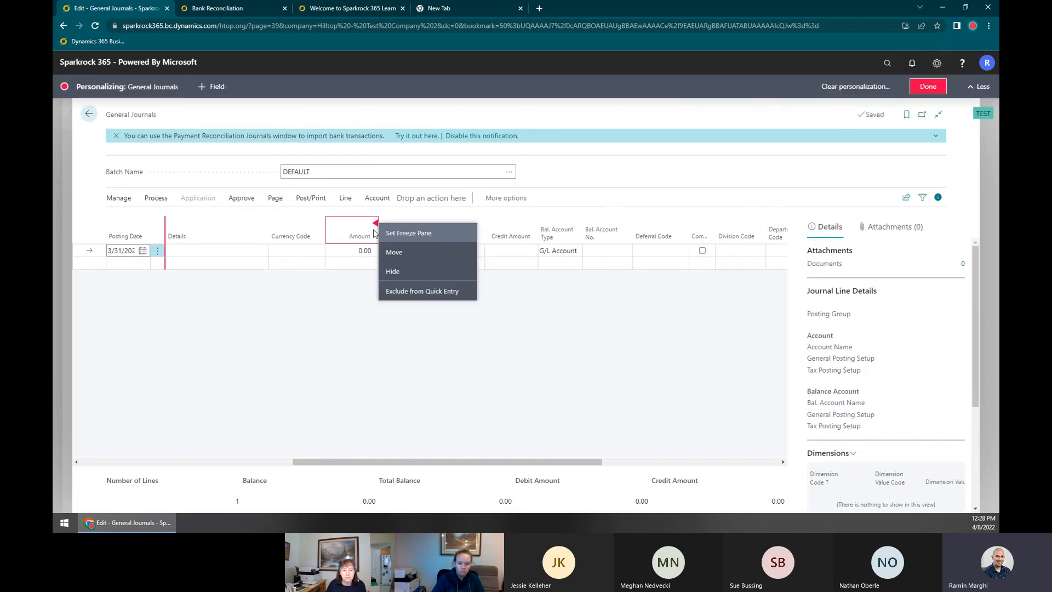
{"action": "left_click", "coordinate": [511, 257]}
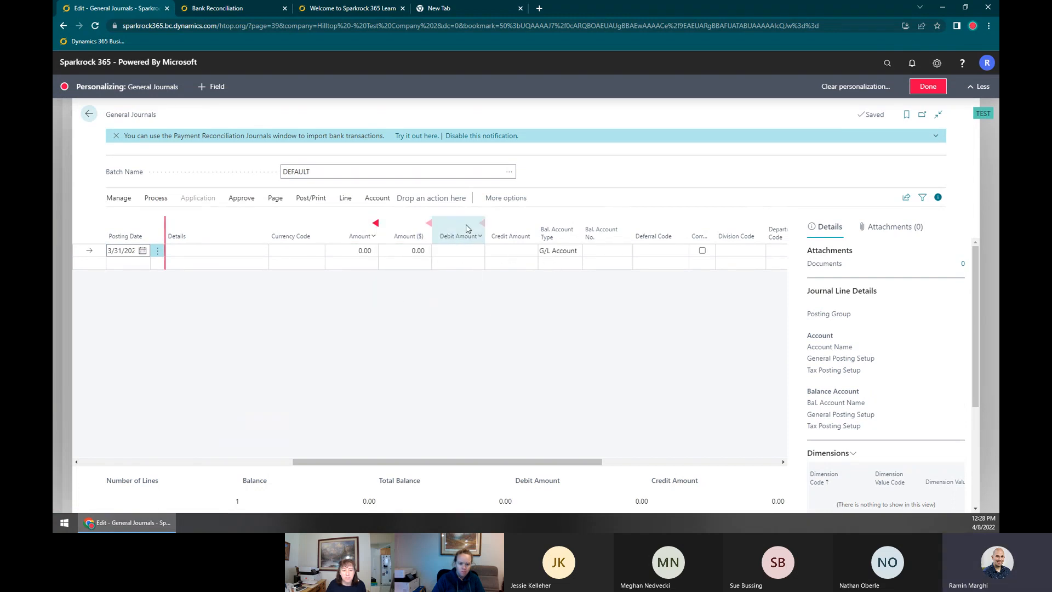
{"action": "left_click", "coordinate": [481, 223]}
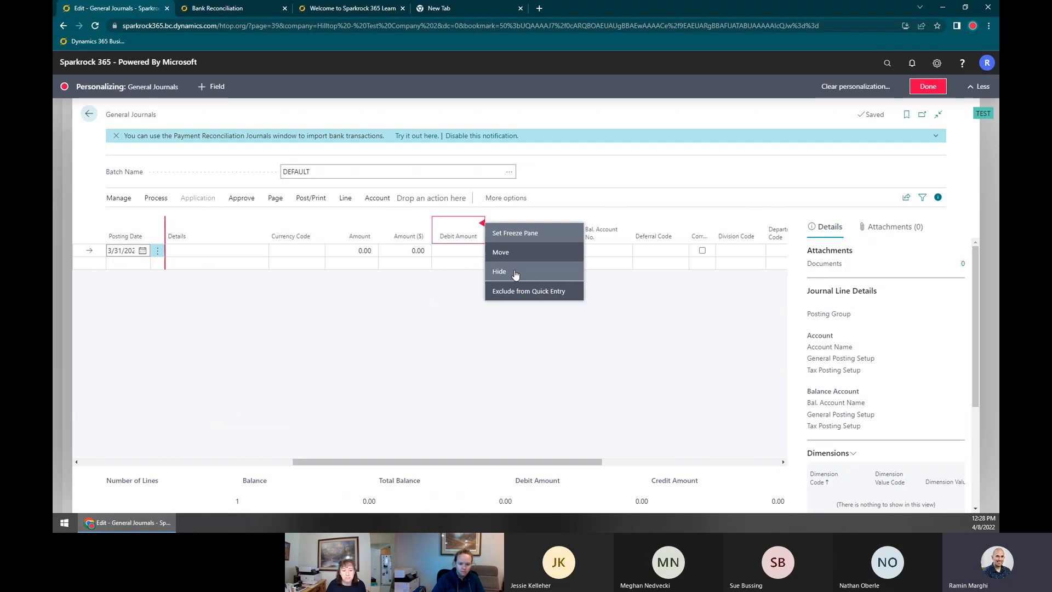
{"action": "left_click", "coordinate": [674, 300]}
{"action": "left_click", "coordinate": [927, 86]}
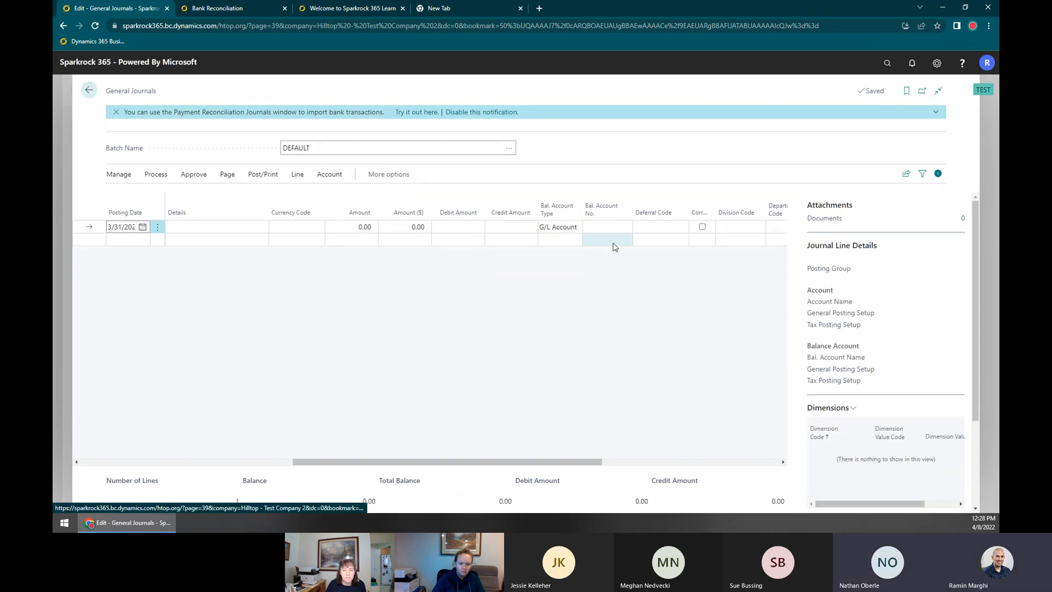
Review the journal line's columns, Currency Code choices and Change Exchange Rate details, and return to the Role Center
{"action": "left_click_drag", "start_coordinate": [519, 463], "coordinate": [460, 468]}
{"action": "left_click_drag", "start_coordinate": [460, 467], "coordinate": [297, 464]}
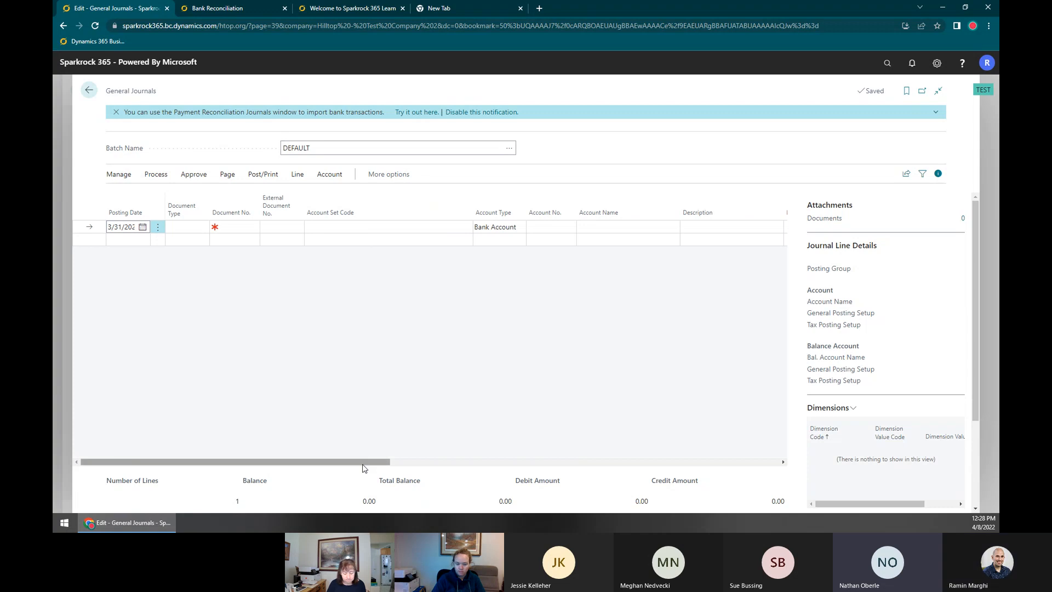
{"action": "left_click_drag", "start_coordinate": [362, 465], "coordinate": [583, 465]}
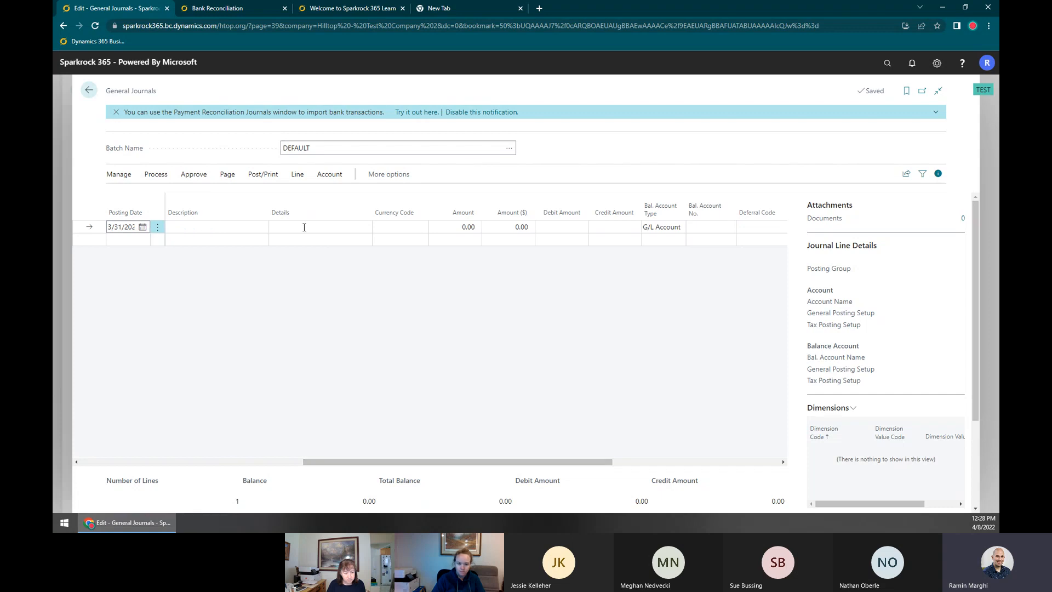
{"action": "left_click", "coordinate": [404, 227]}
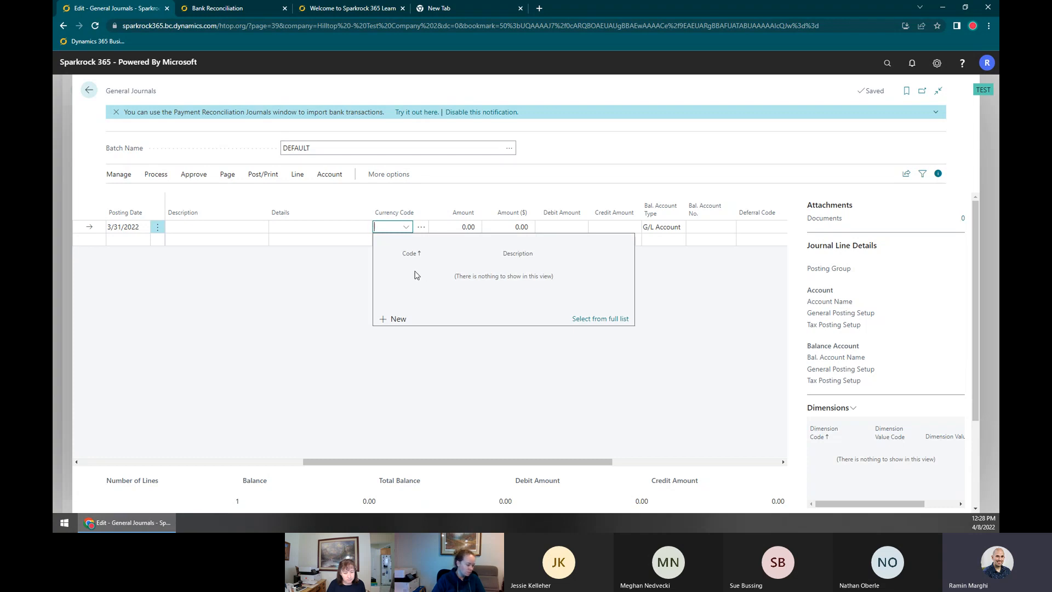
{"action": "left_click", "coordinate": [415, 227]}
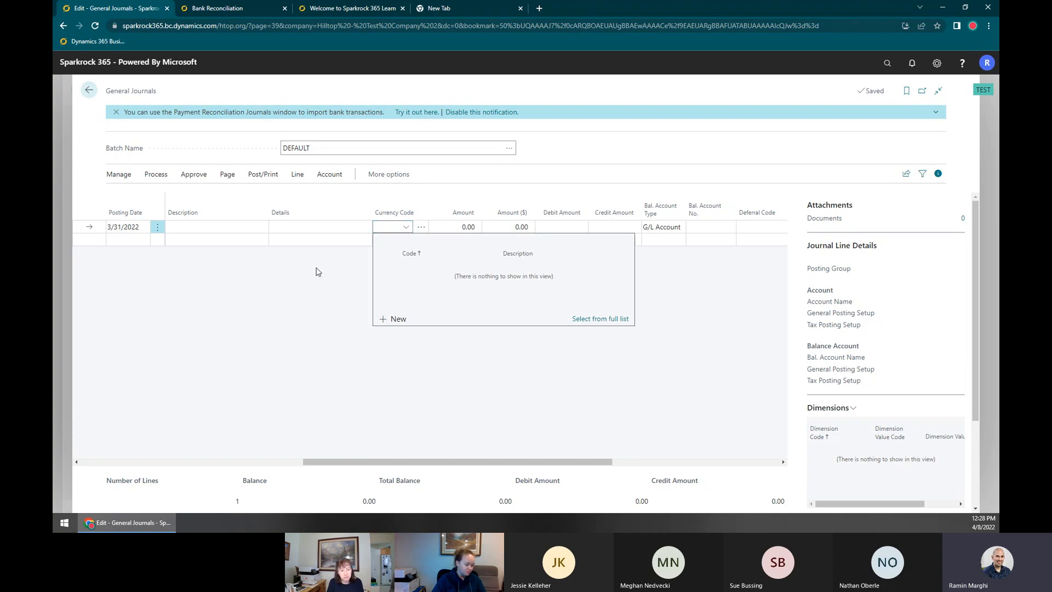
{"action": "left_click", "coordinate": [420, 230]}
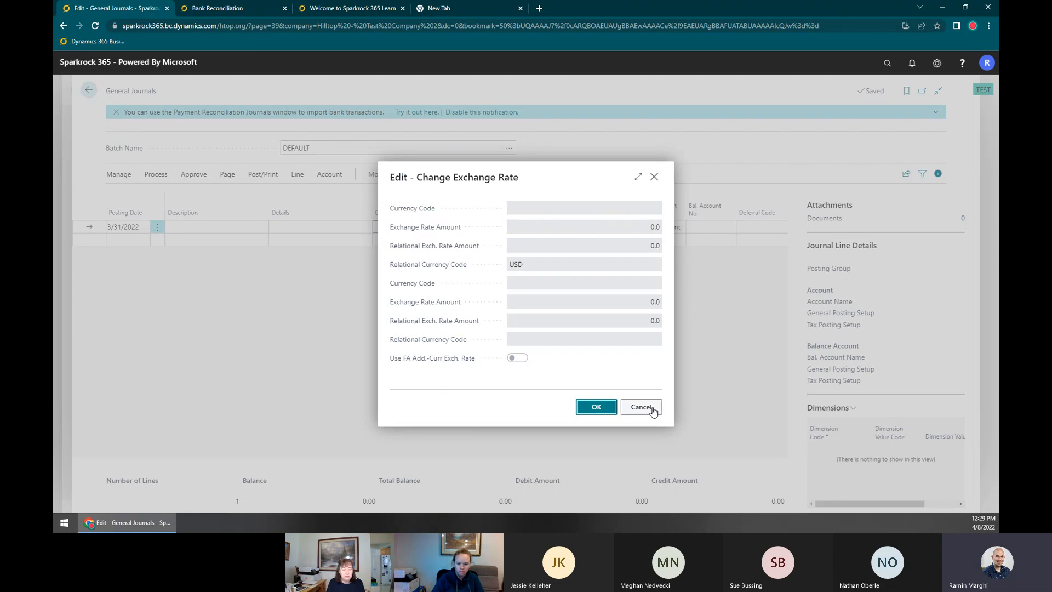
{"action": "left_click", "coordinate": [652, 408]}
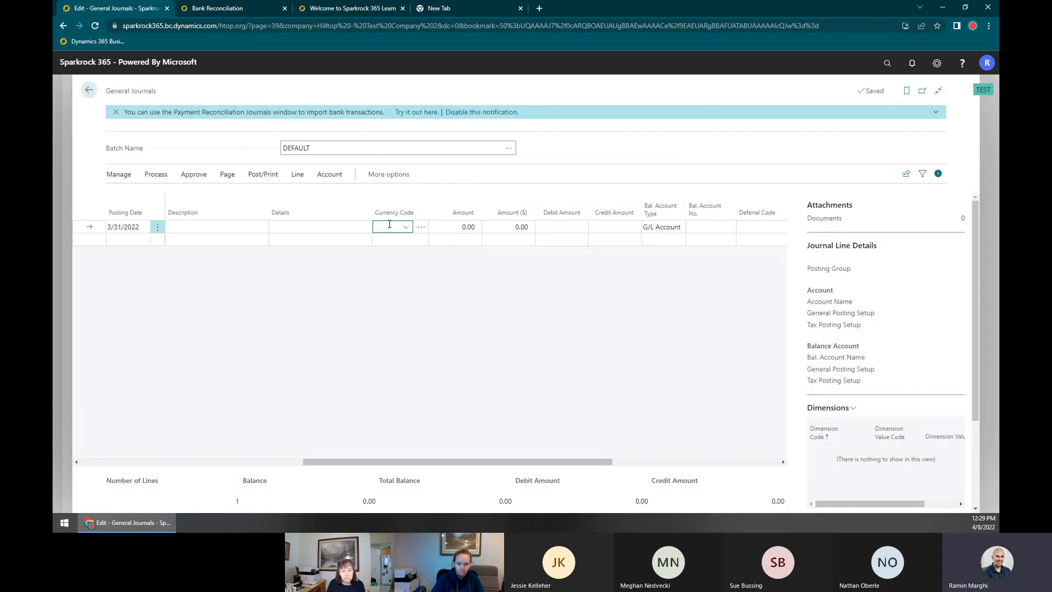
{"action": "left_click", "coordinate": [421, 230]}
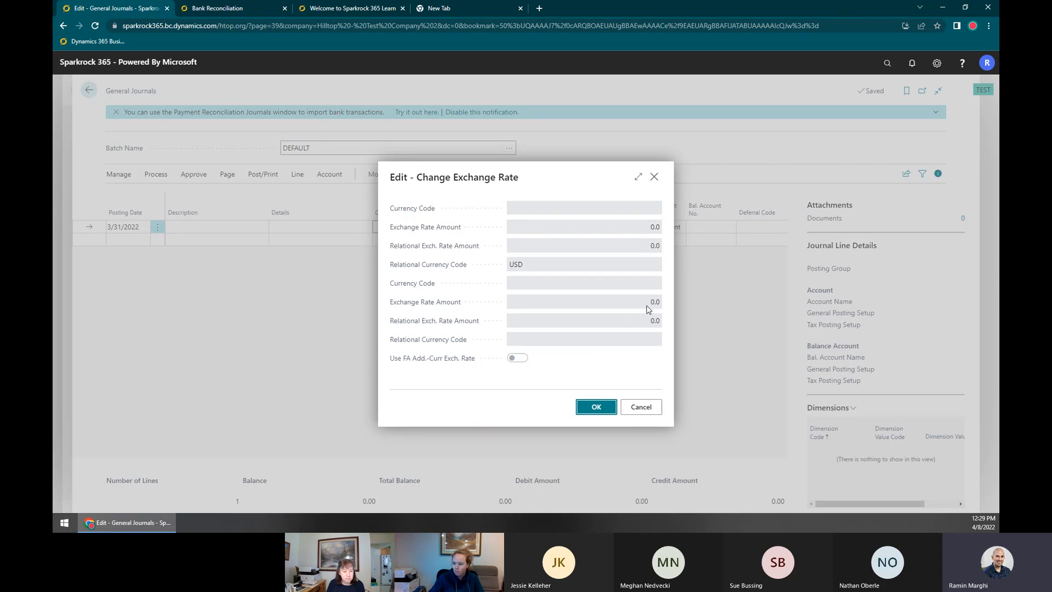
{"action": "left_click", "coordinate": [640, 406]}
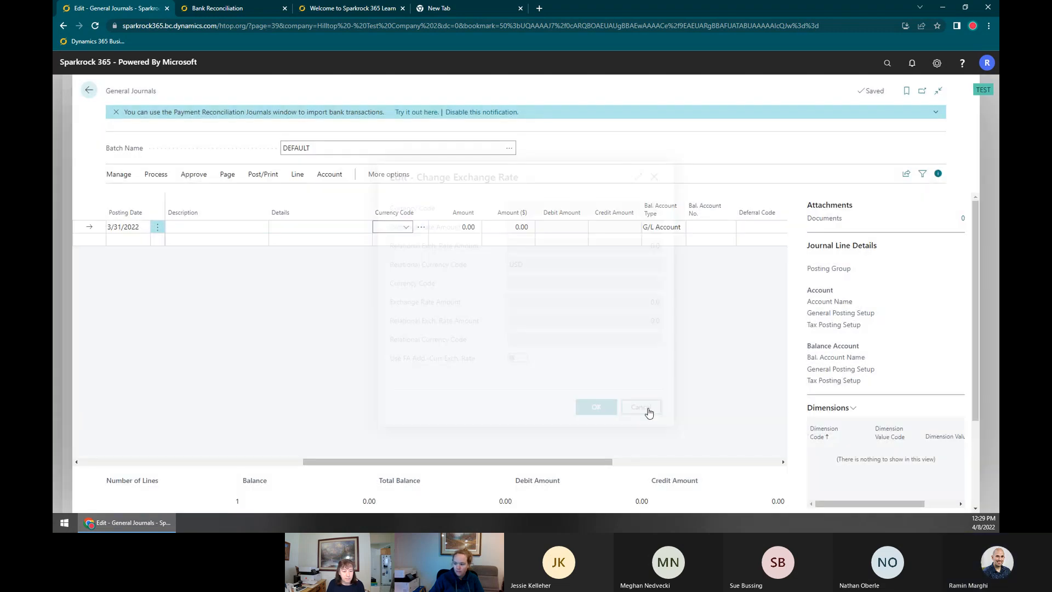
{"action": "left_click", "coordinate": [88, 90]}
{"action": "left_click", "coordinate": [303, 90]}
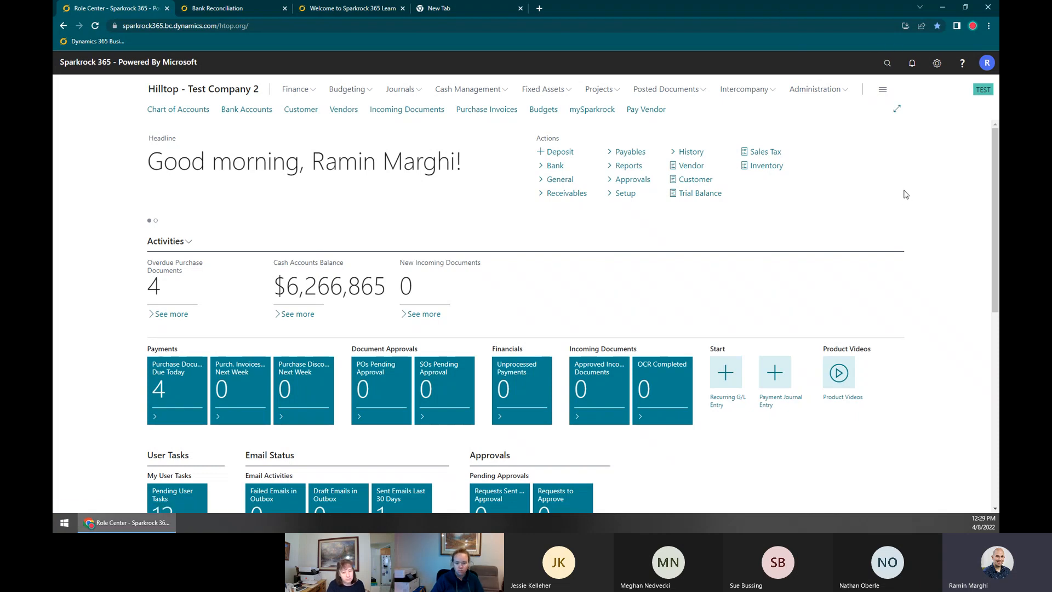
Search for general journals, view the DEFAULT batch again and return to the Role Center
{"action": "left_click", "coordinate": [887, 65]}
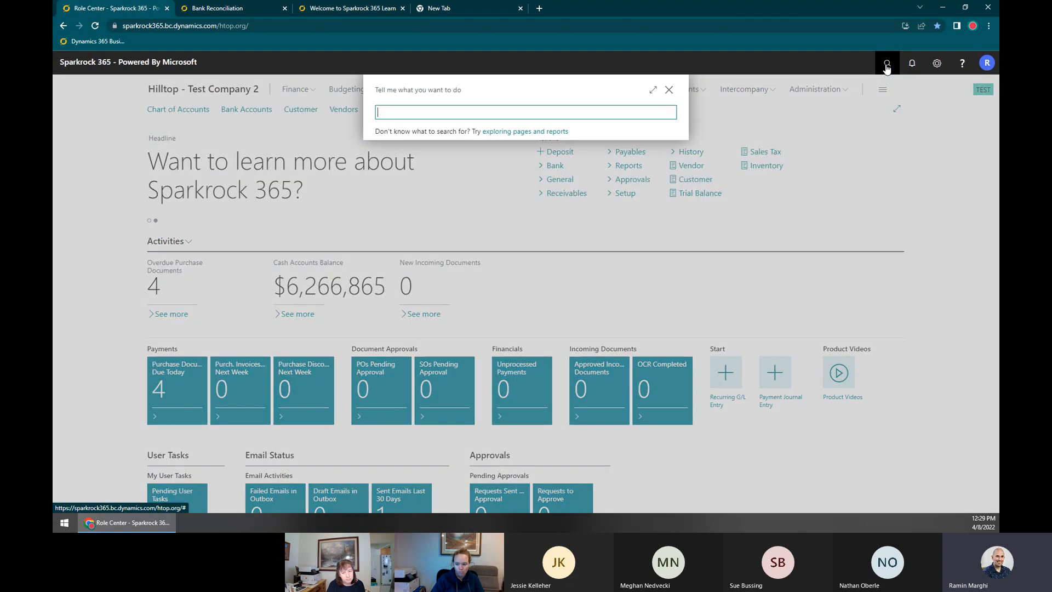
{"action": "type", "text": "Gen Jou"}
{"action": "left_click", "coordinate": [437, 158]}
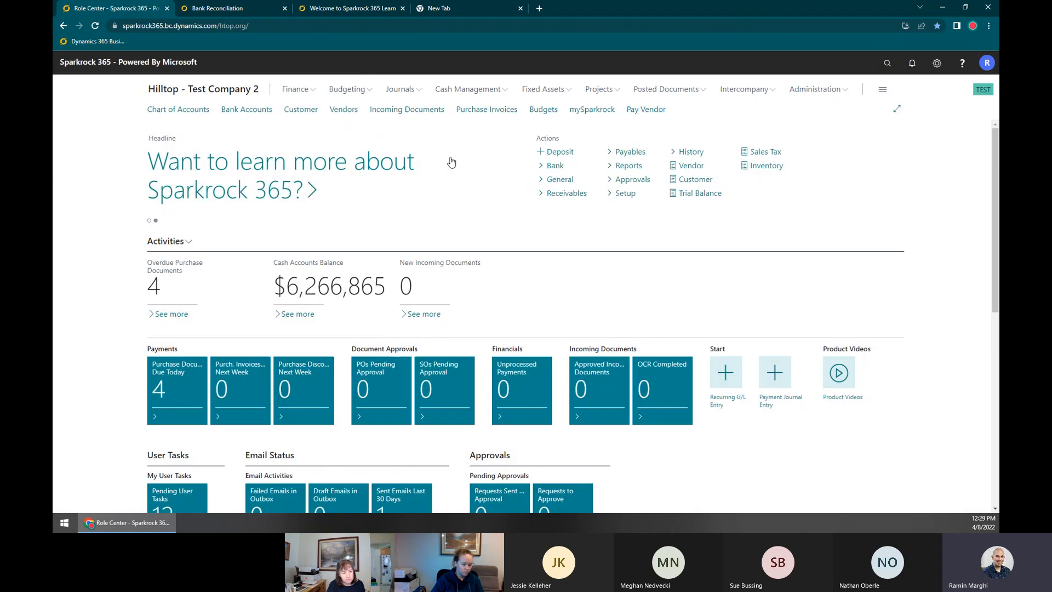
{"action": "left_click", "coordinate": [350, 174]}
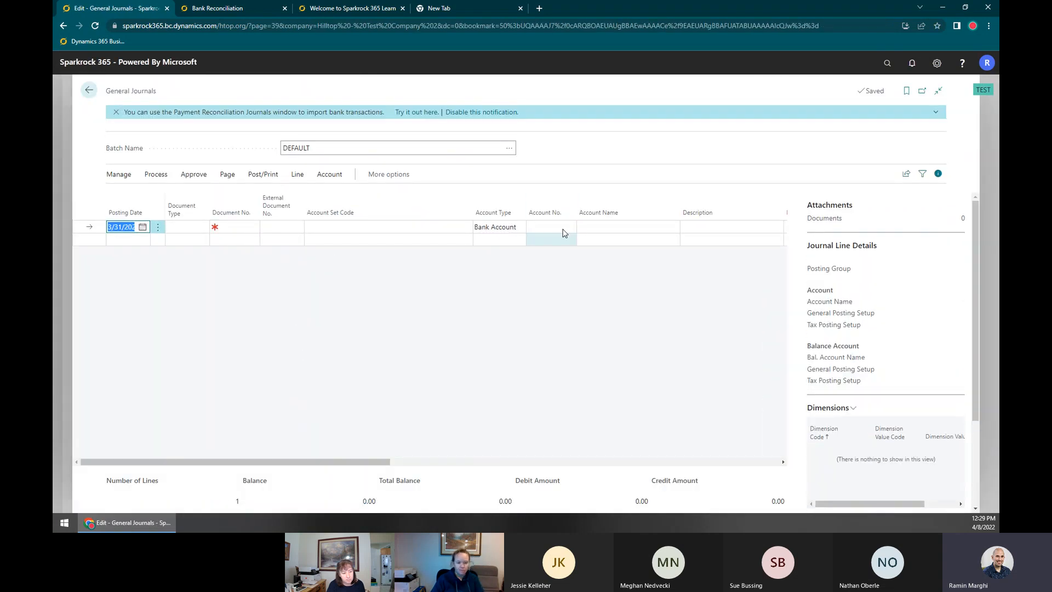
{"action": "left_click", "coordinate": [990, 183]}
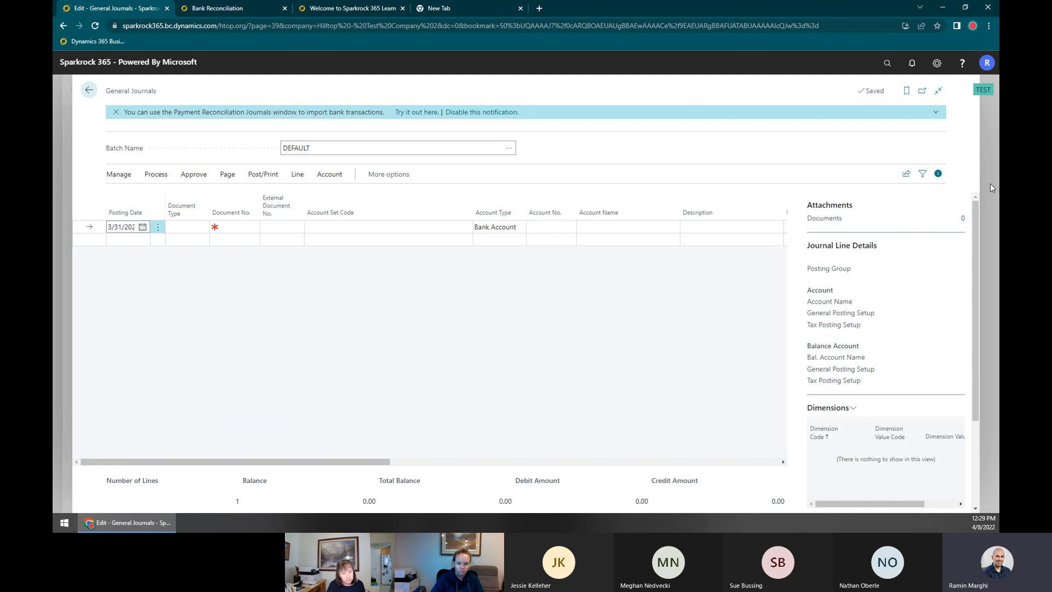
{"action": "left_click", "coordinate": [885, 165]}
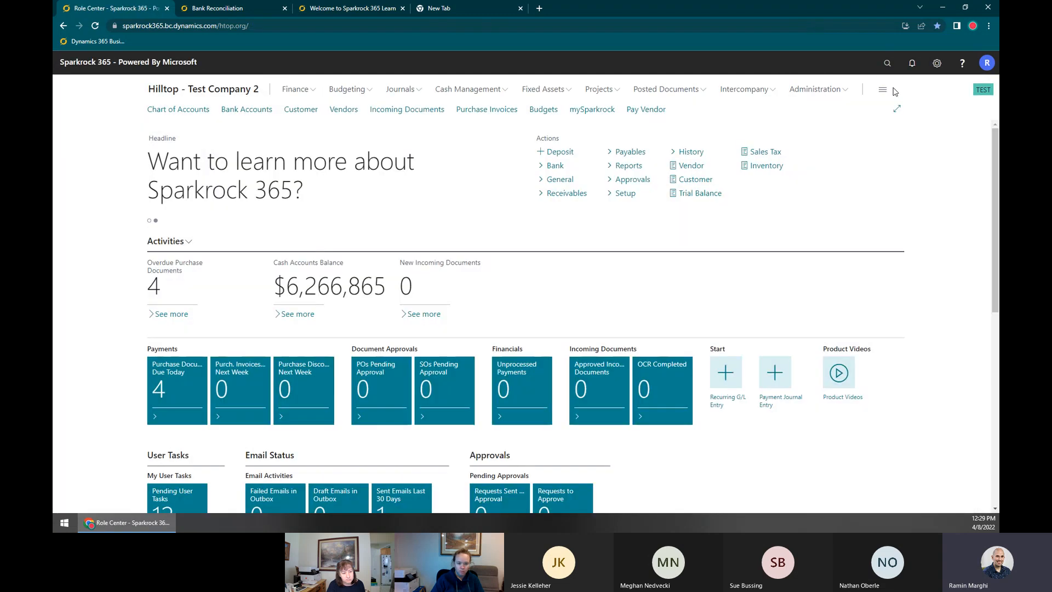
{"action": "left_click", "coordinate": [886, 64]}
{"action": "type", "text": "Deposit"}
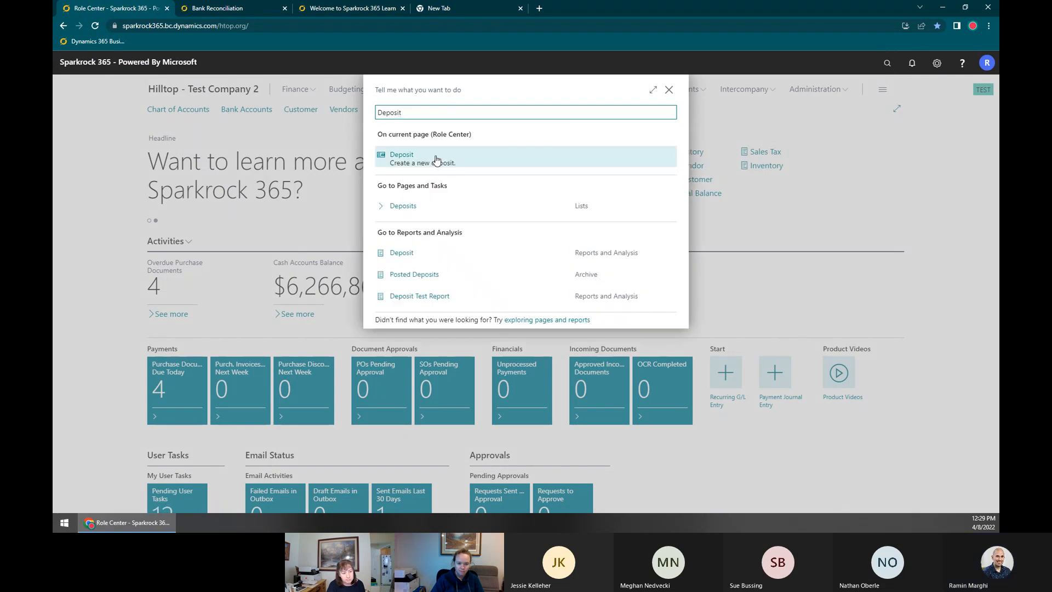
{"action": "left_click", "coordinate": [435, 159]}
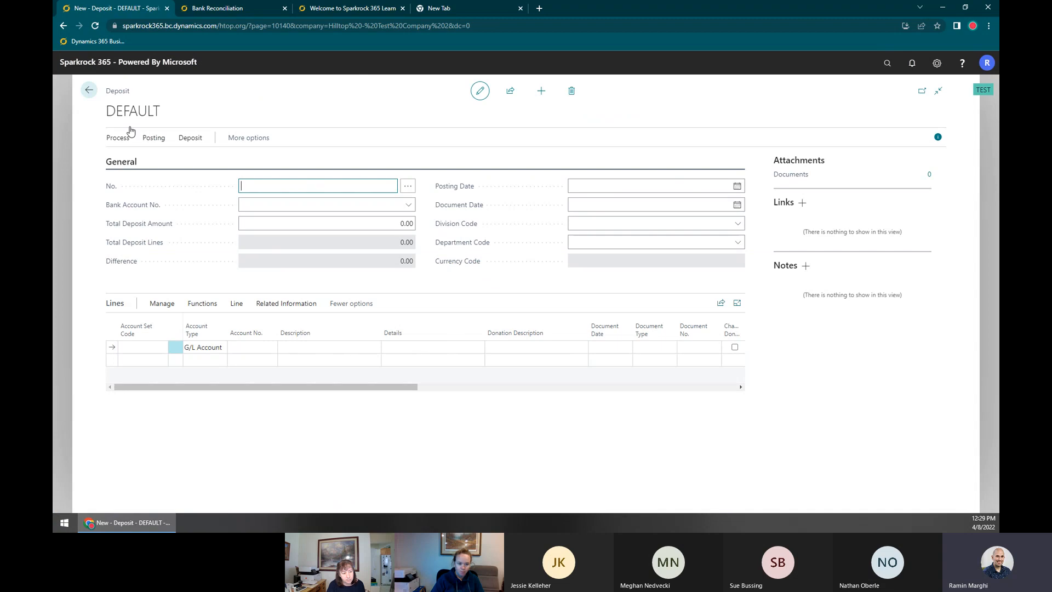
{"action": "left_click", "coordinate": [88, 90]}
Search for the Deposits list and start a new deposit from it
{"action": "left_click", "coordinate": [886, 63]}
{"action": "type", "text": "deposits"}
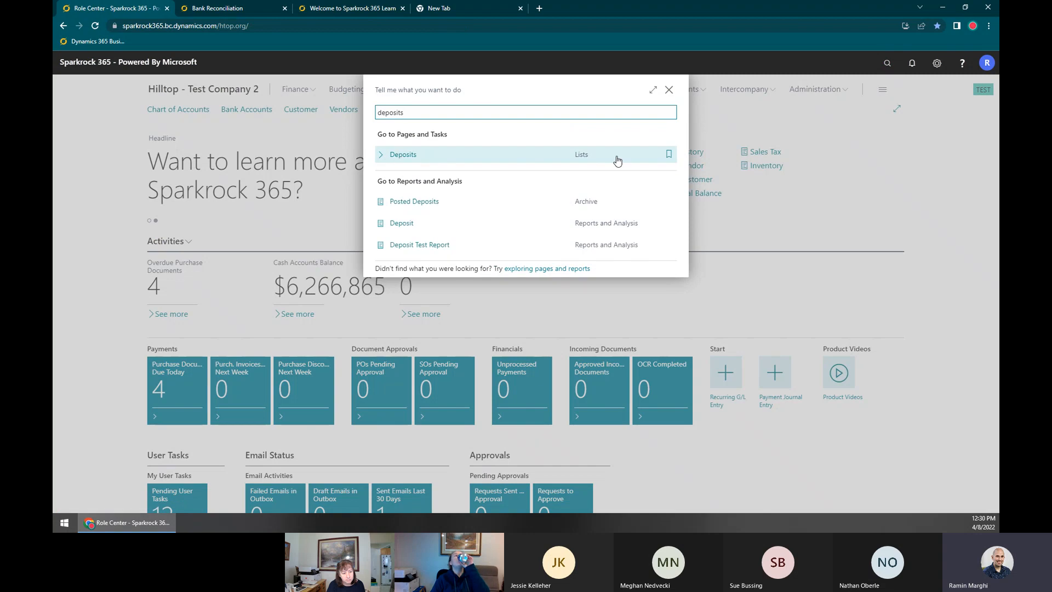
{"action": "left_click", "coordinate": [529, 160]}
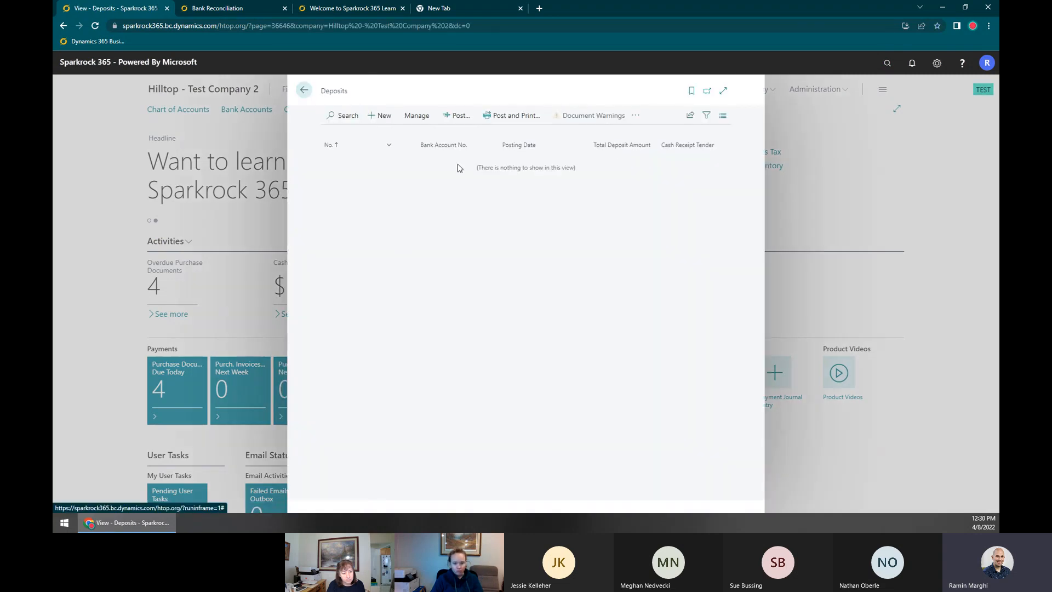
{"action": "left_click", "coordinate": [383, 115]}
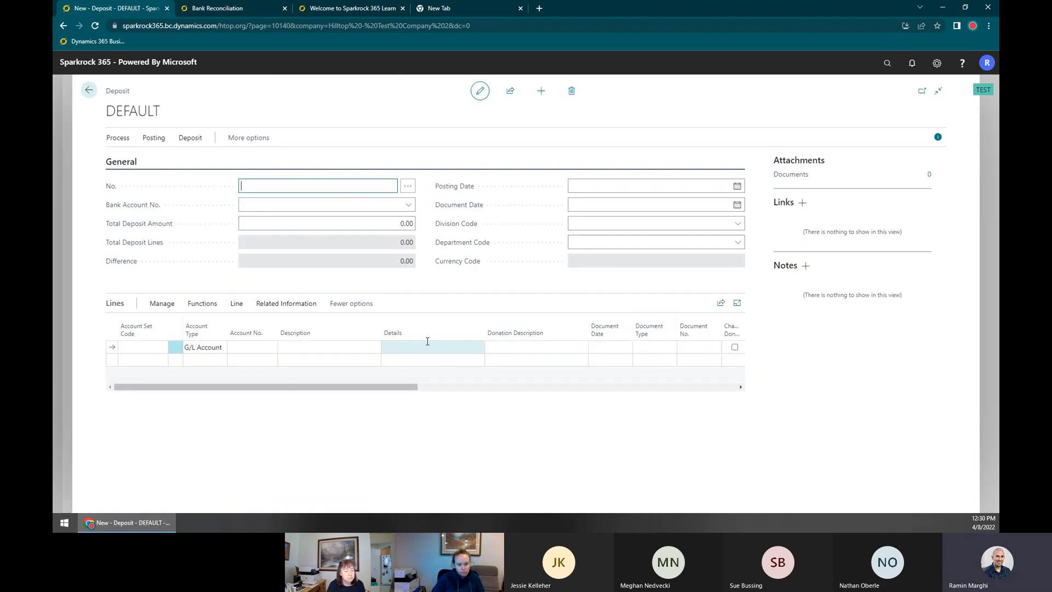
Number the new deposit from the B-DEP Bank Deposits series and assign it to the DEFAULT general journal batch
{"action": "left_click", "coordinate": [408, 187]}
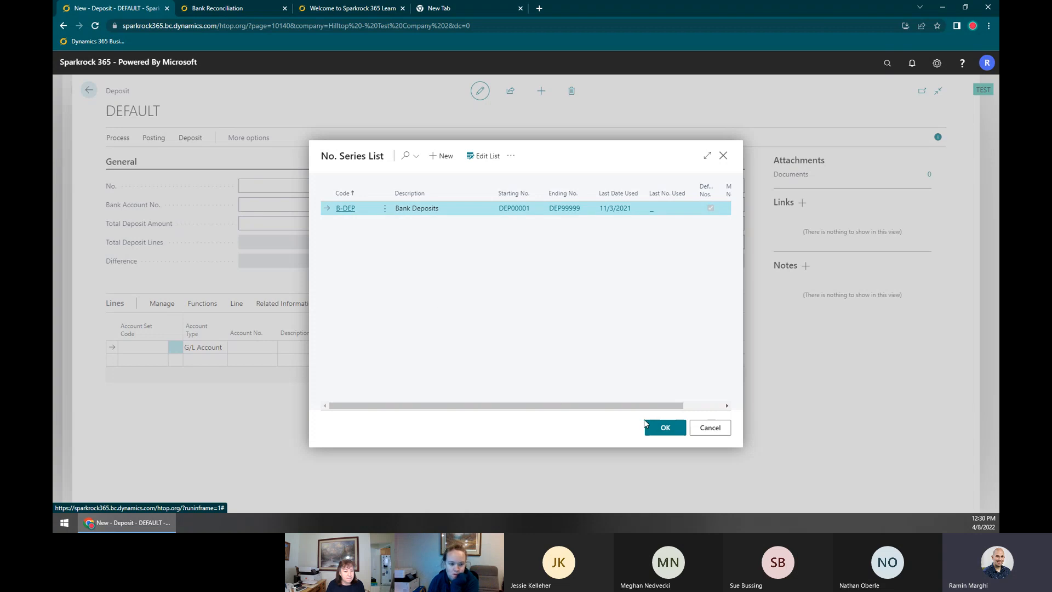
{"action": "left_click", "coordinate": [657, 430]}
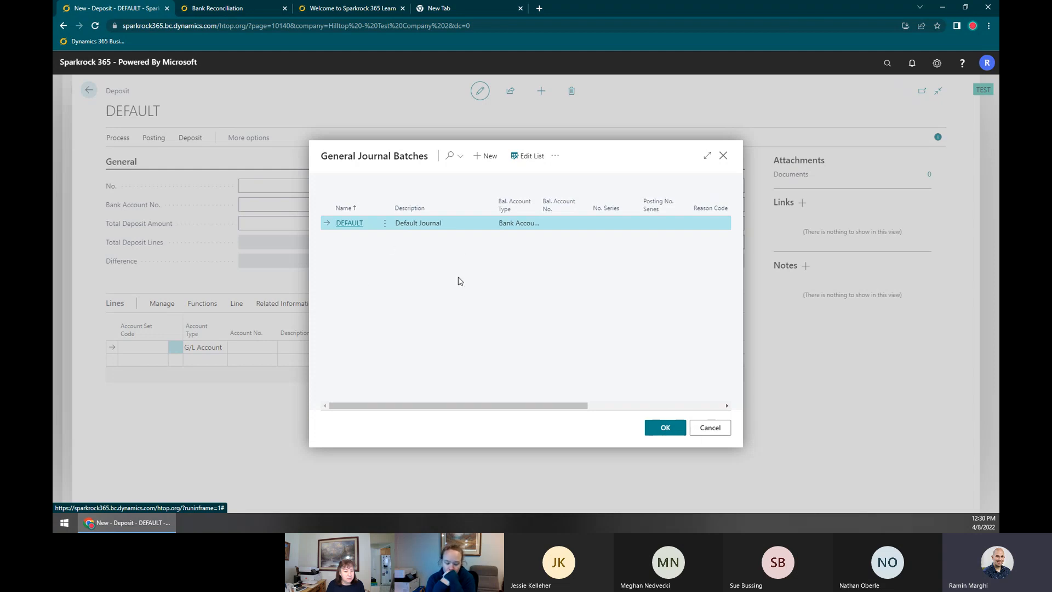
{"action": "left_click", "coordinate": [664, 427]}
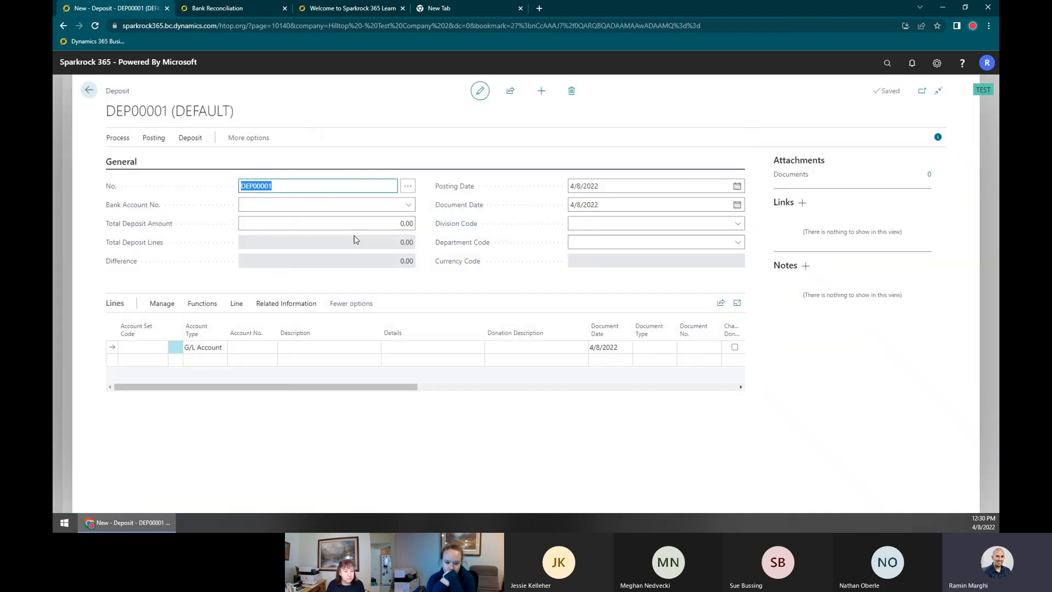
Set the deposit's Bank Account No. to ALP OPERATING (Alpine - Operating)
{"action": "left_click", "coordinate": [293, 201]}
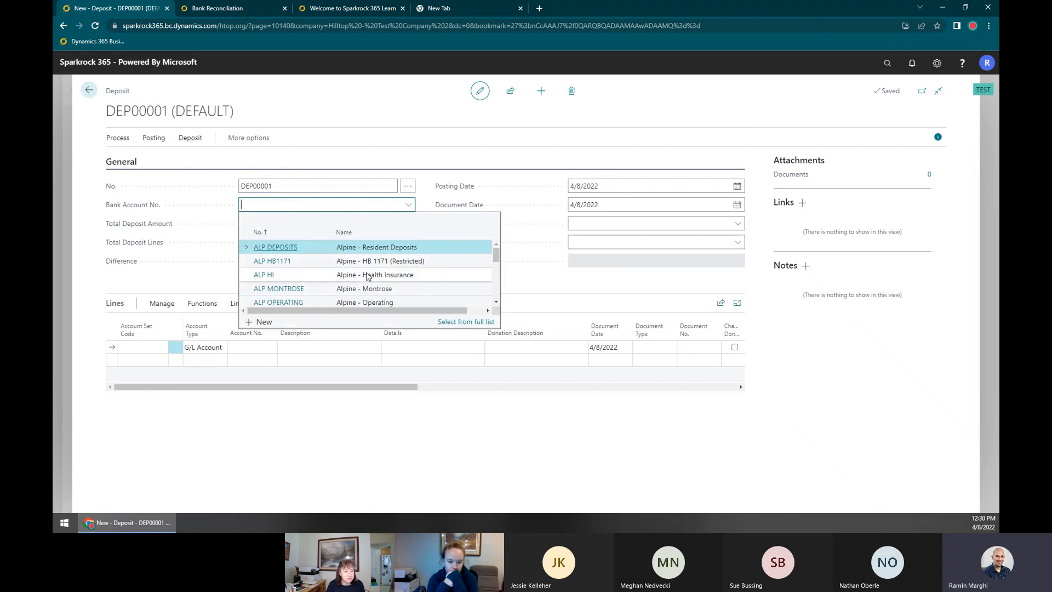
{"action": "scroll", "coordinate": [382, 280], "scroll_direction": "down", "scroll_amount": 1}
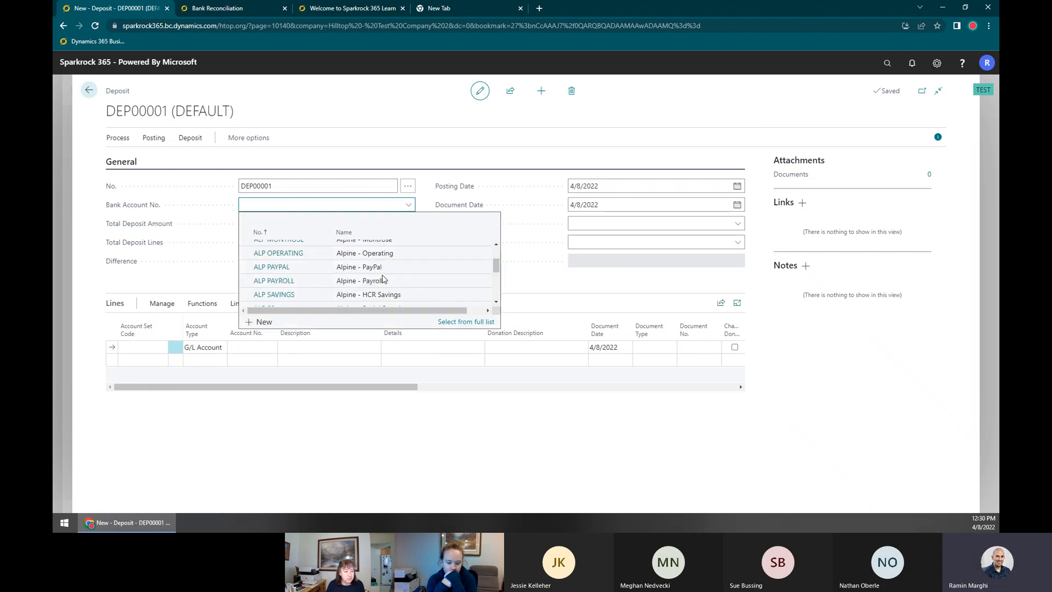
{"action": "left_click", "coordinate": [341, 254]}
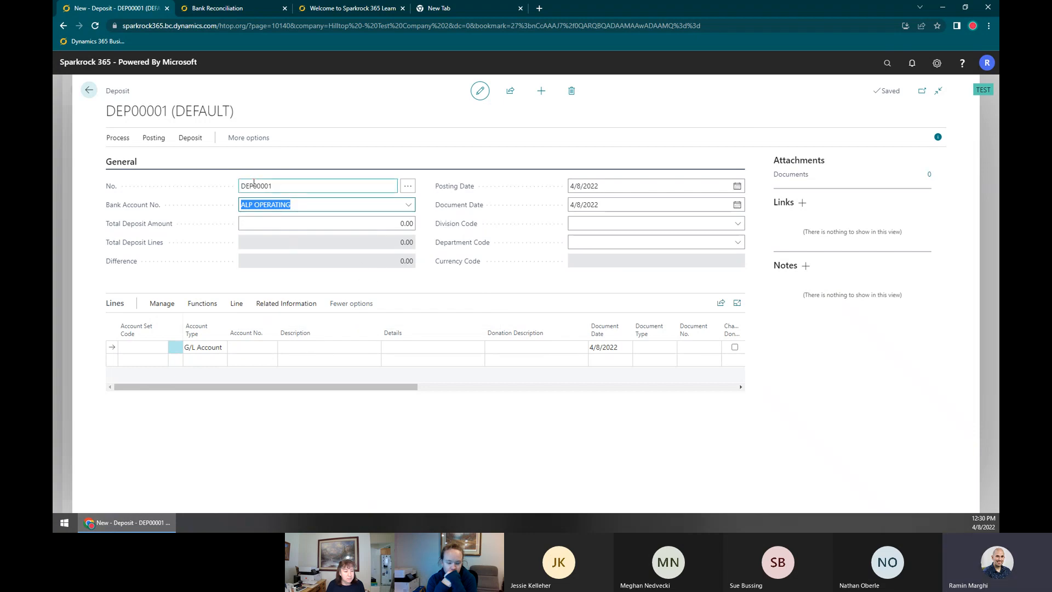
Set the total deposit amount to 1,500.00 for the ALP OPERATING bank account deposit
{"action": "left_click", "coordinate": [262, 207]}
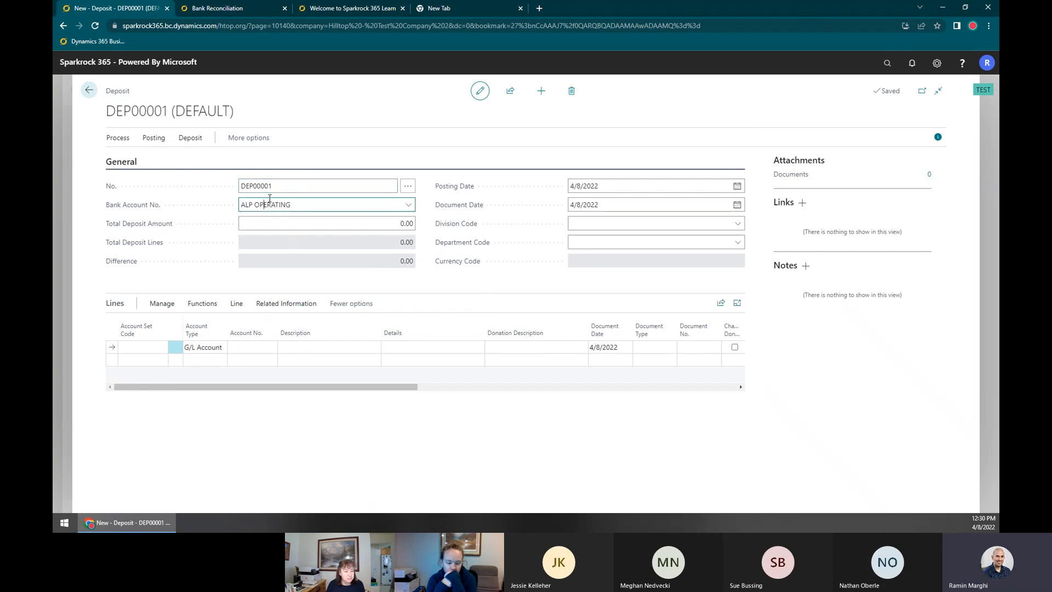
{"action": "left_click", "coordinate": [327, 225]}
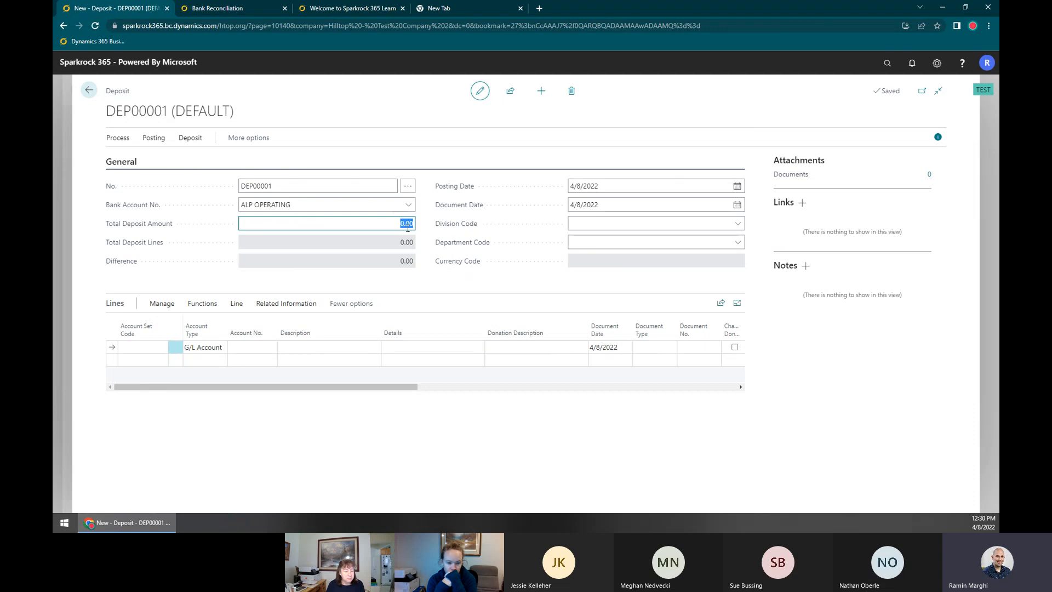
{"action": "type", "text": "1500"}
{"action": "key", "text": "Tab"}
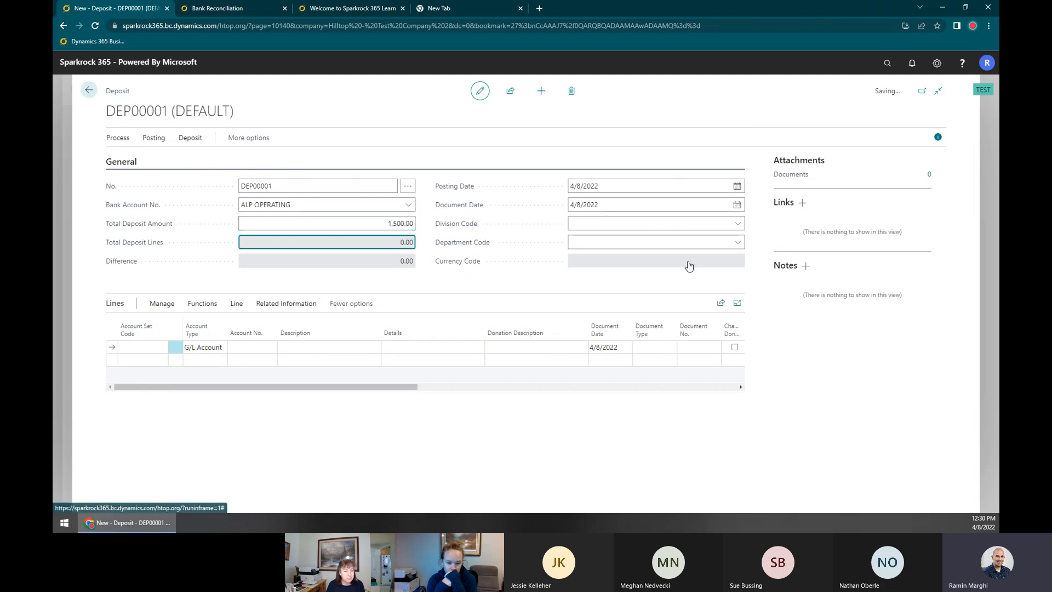
Set the deposit's posting date to 4/1/2022 and its document date to 4/5/2022
{"action": "left_click", "coordinate": [634, 186]}
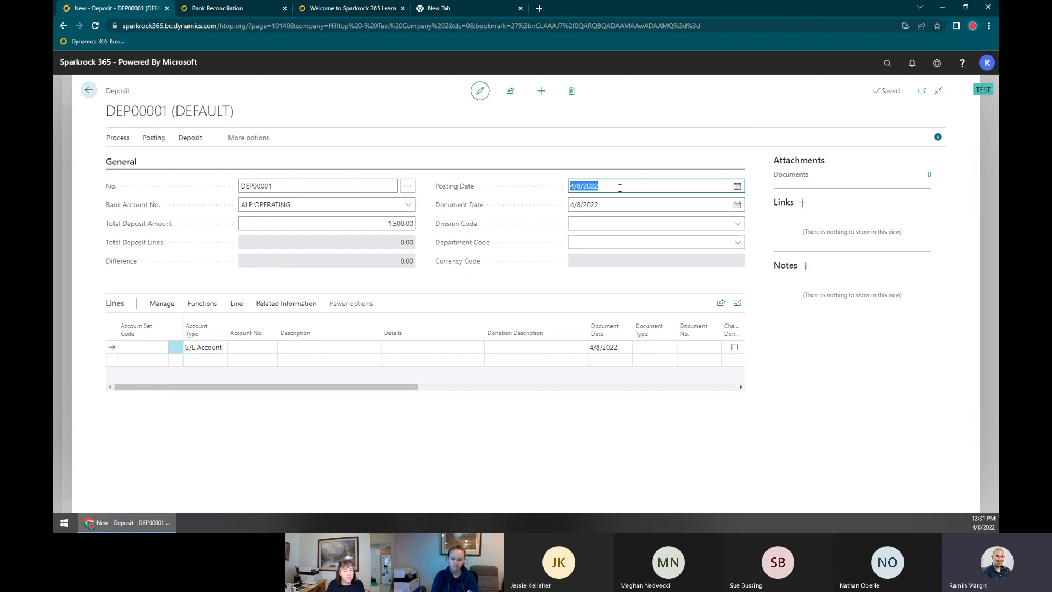
{"action": "type", "text": "4/1/202"}
{"action": "key", "text": "Tab"}
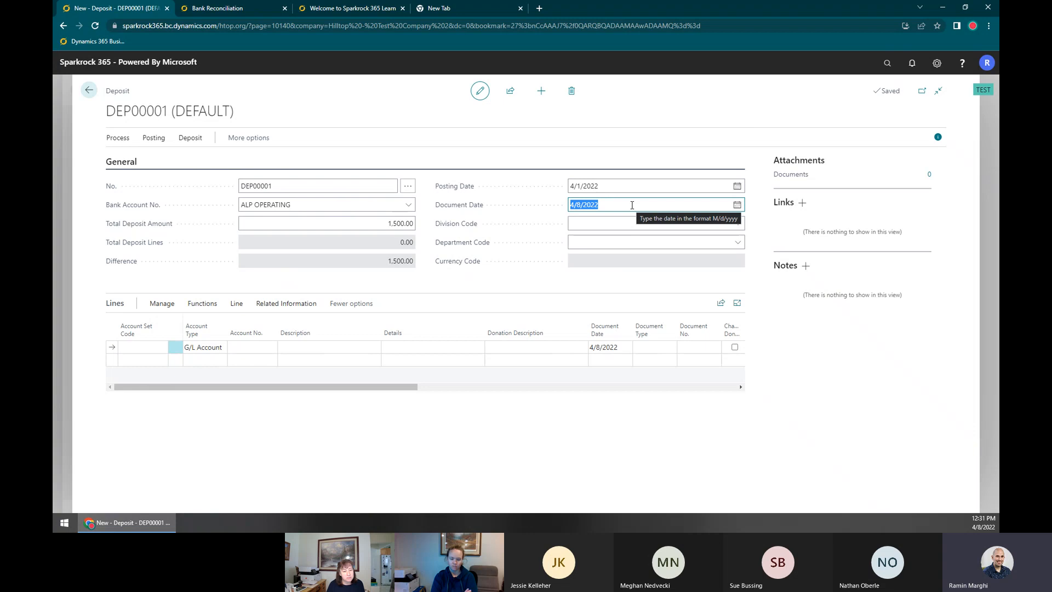
{"action": "type", "text": "4"}
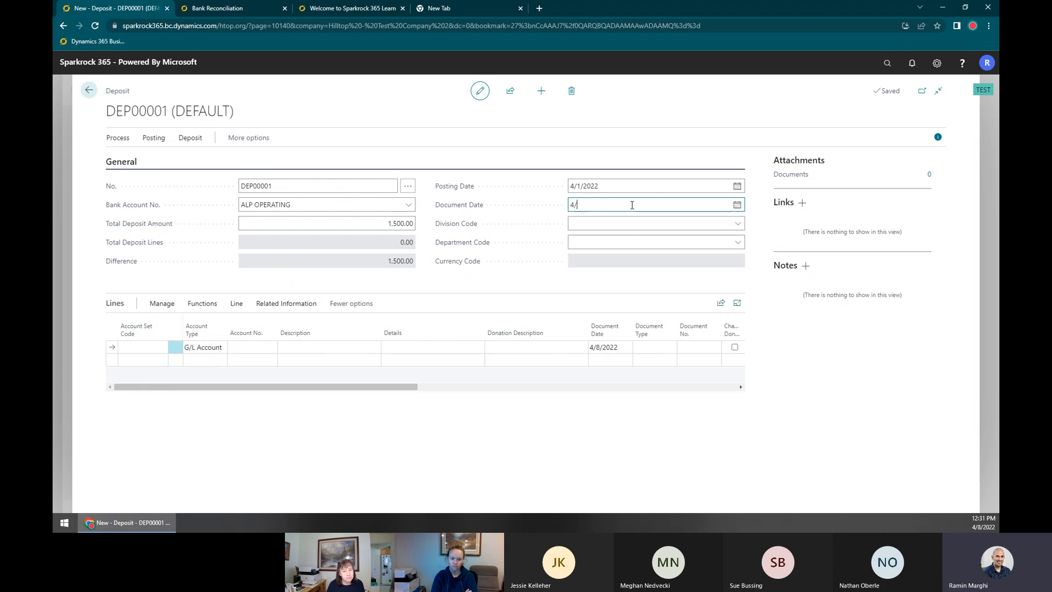
{"action": "type", "text": "/5/2022"}
{"action": "key", "text": "Tab"}
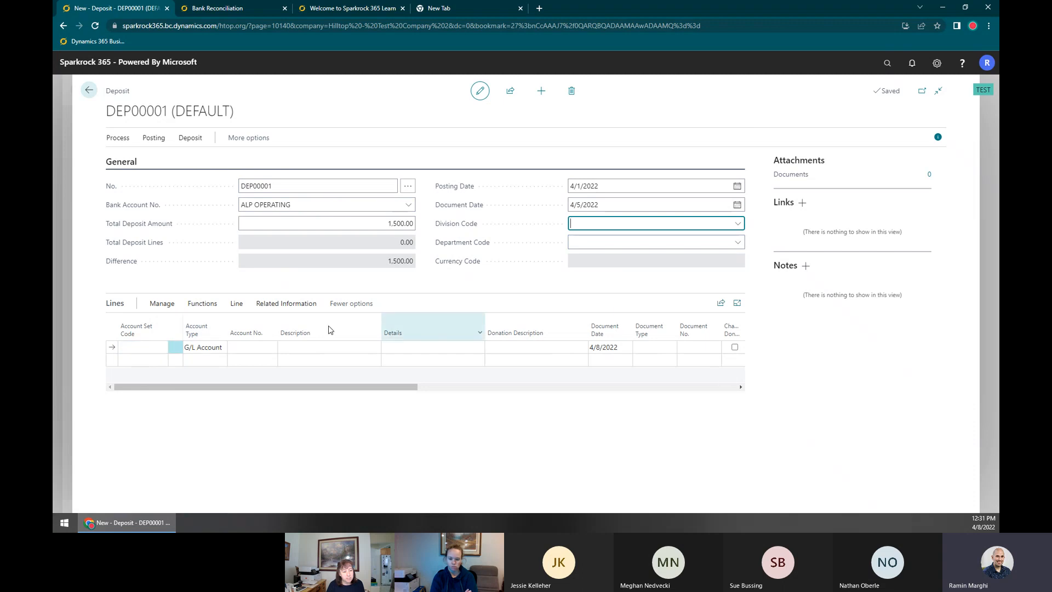
{"action": "left_click", "coordinate": [393, 221]}
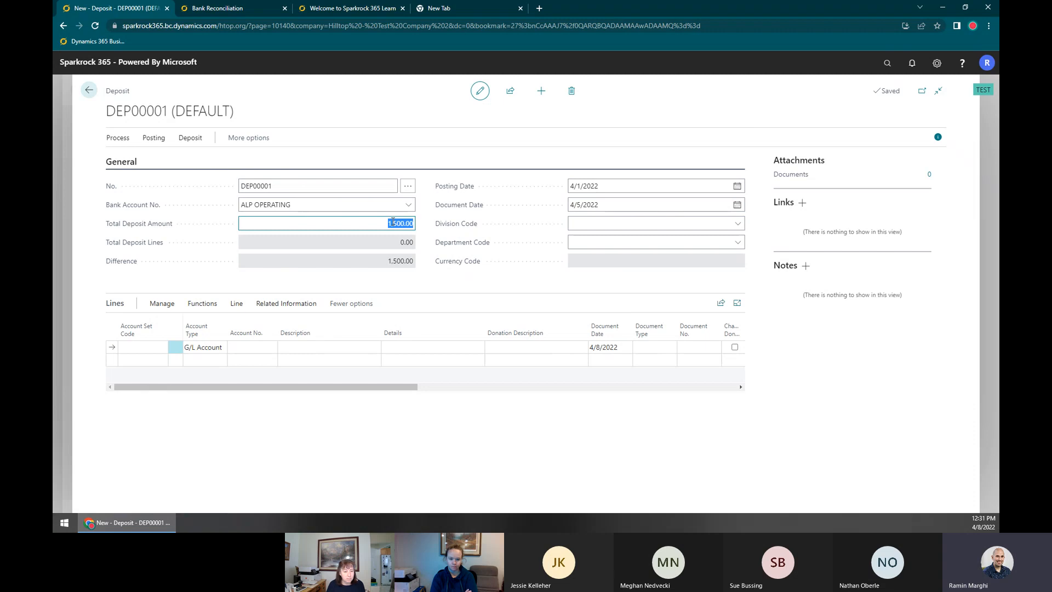
{"action": "left_click", "coordinate": [266, 209]}
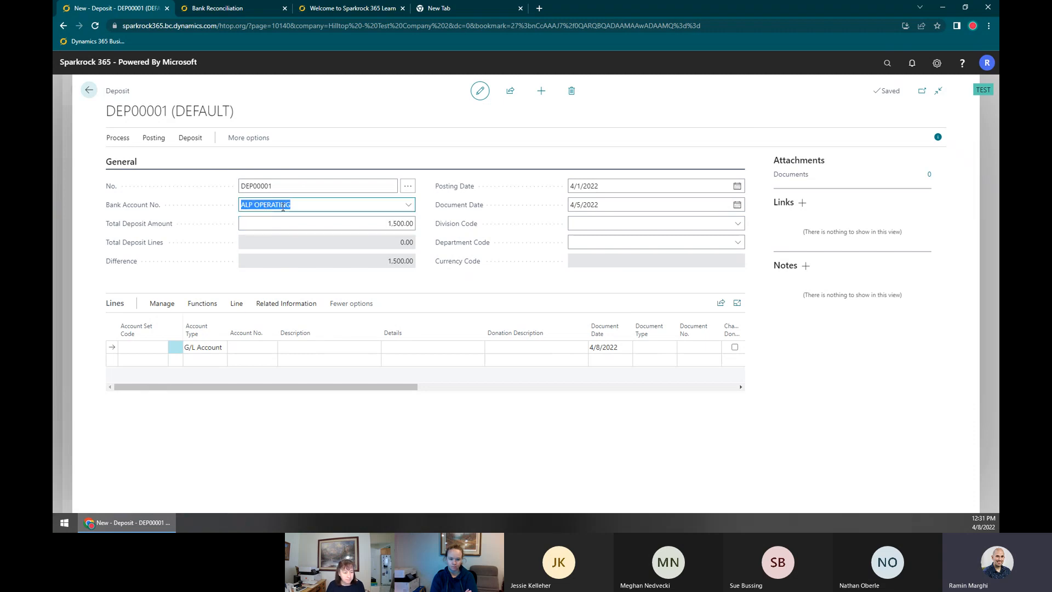
{"action": "left_click", "coordinate": [394, 263]}
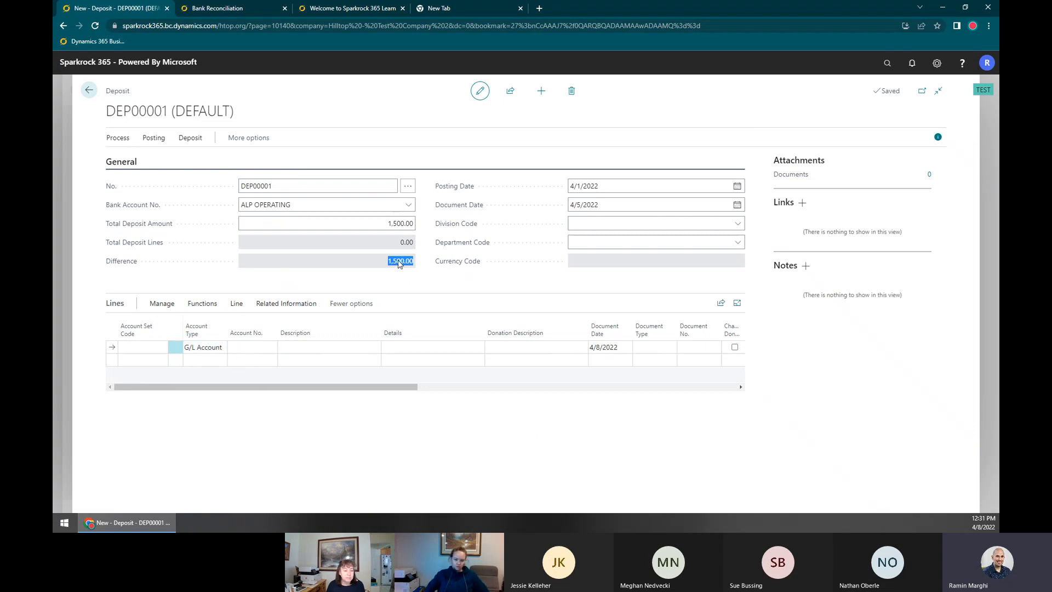
Set the first deposit line's account type to Customer and choose the 22nd Judicial District Probation account
{"action": "left_click", "coordinate": [217, 349]}
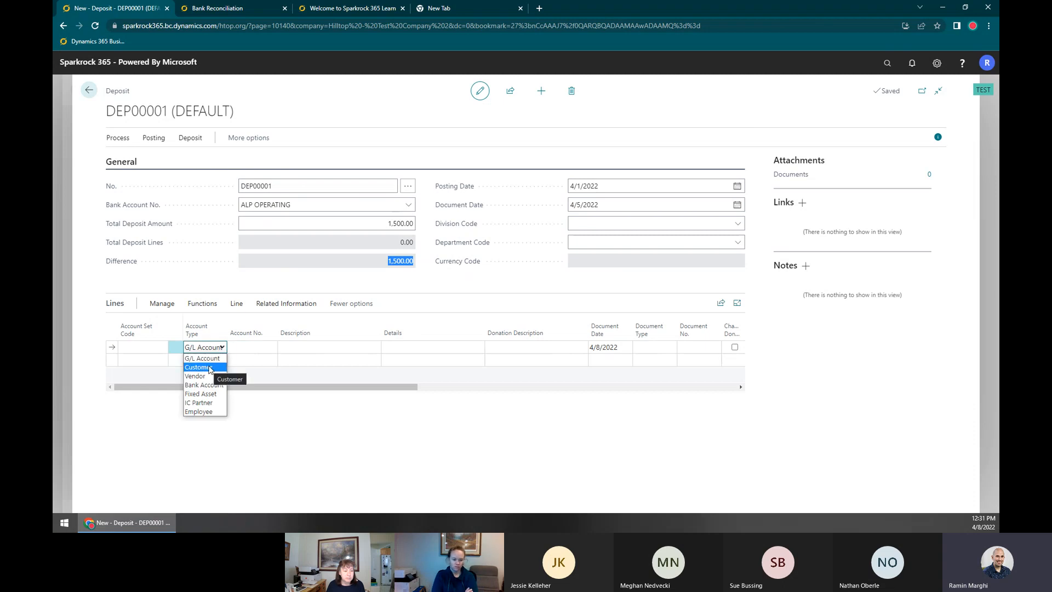
{"action": "left_click", "coordinate": [208, 367]}
{"action": "left_click", "coordinate": [261, 347]}
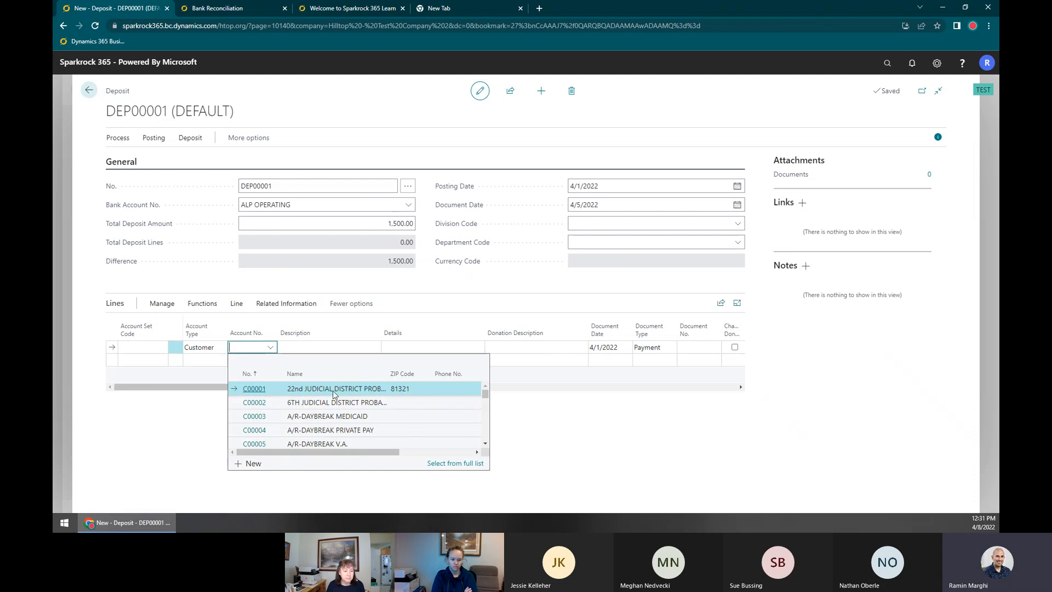
{"action": "left_click", "coordinate": [253, 390]}
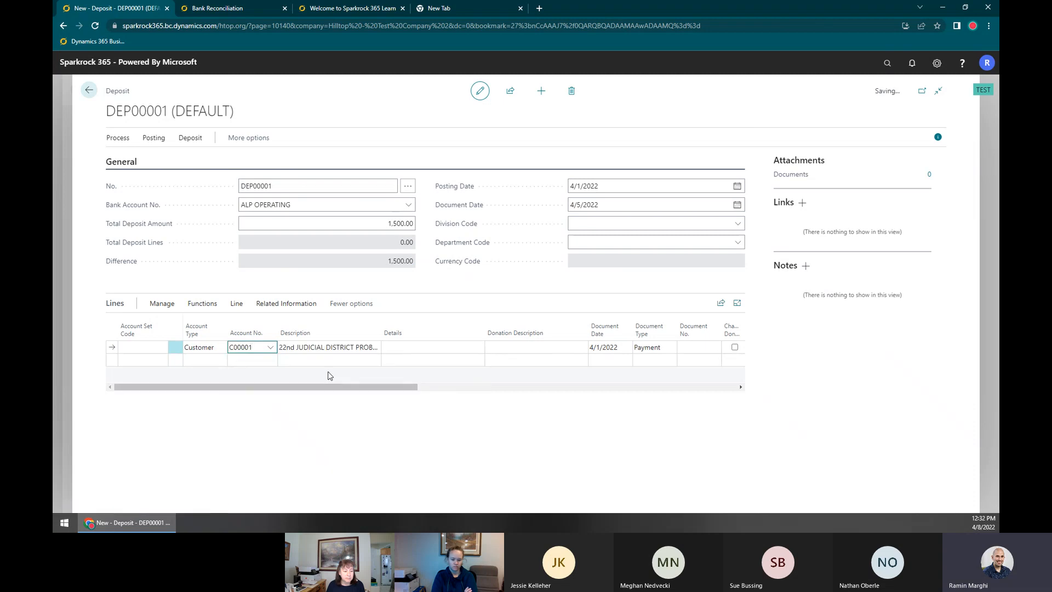
{"action": "left_click", "coordinate": [304, 354]}
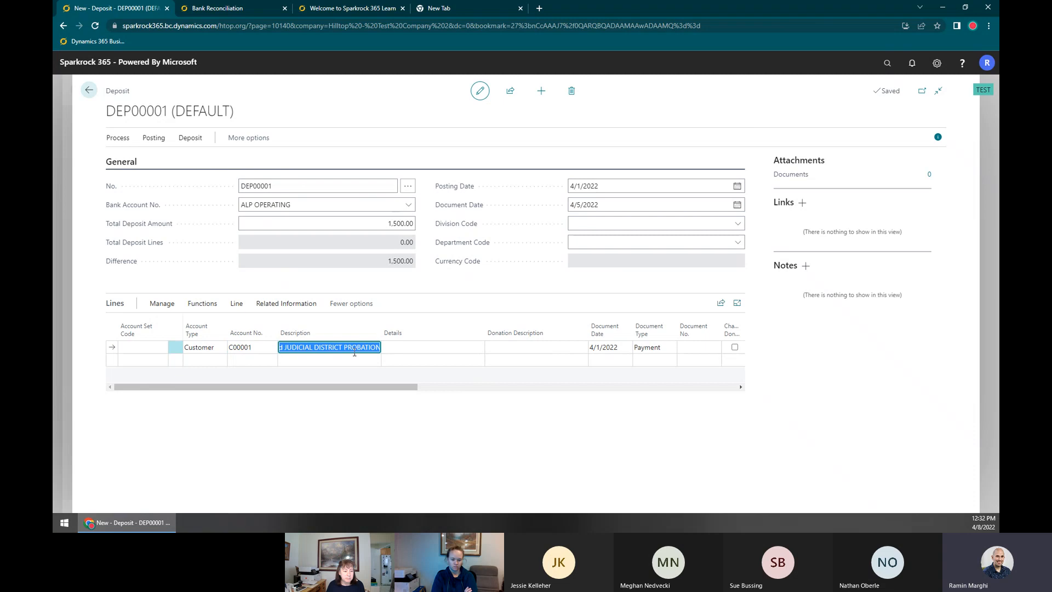
Enter "Received by courier" as the details of the customer deposit line
{"action": "left_click", "coordinate": [418, 350]}
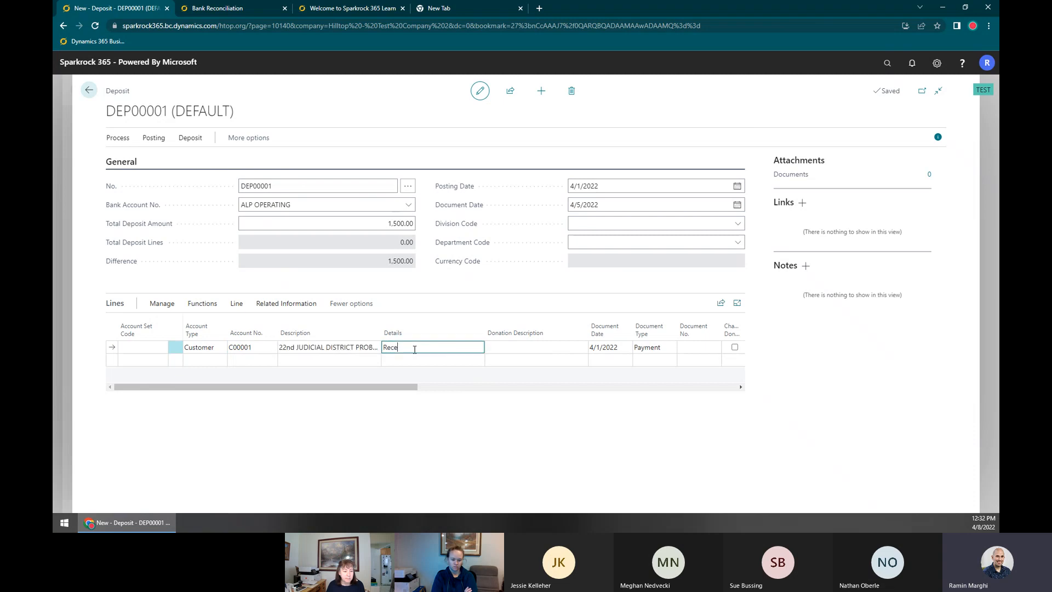
{"action": "type", "text": "Received by courier"}
{"action": "key", "text": "Tab"}
{"action": "key", "text": "Tab"}
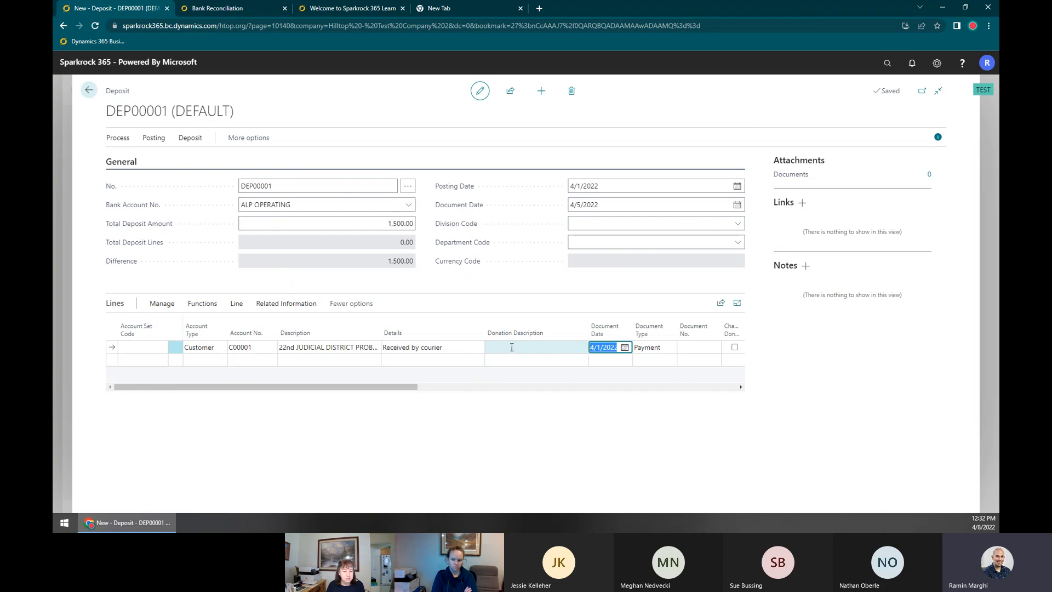
Set the customer deposit line's document date to 3/18/2022, keeping the document type Payment
{"action": "key", "text": "Tab"}
{"action": "left_click", "coordinate": [607, 348]}
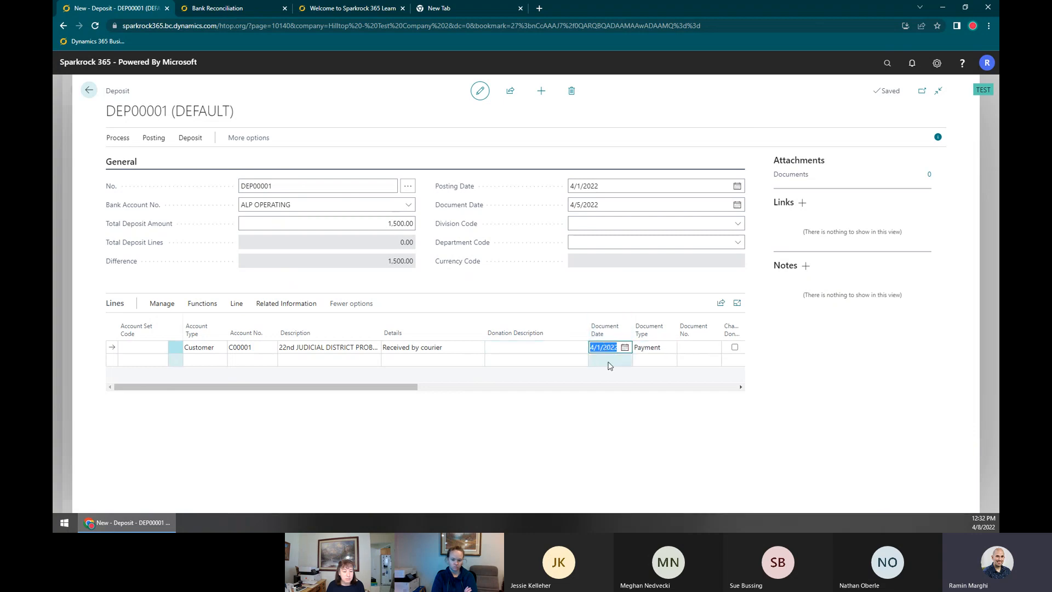
{"action": "type", "text": "4"}
{"action": "key", "text": "Tab"}
{"action": "key", "text": "Tab"}
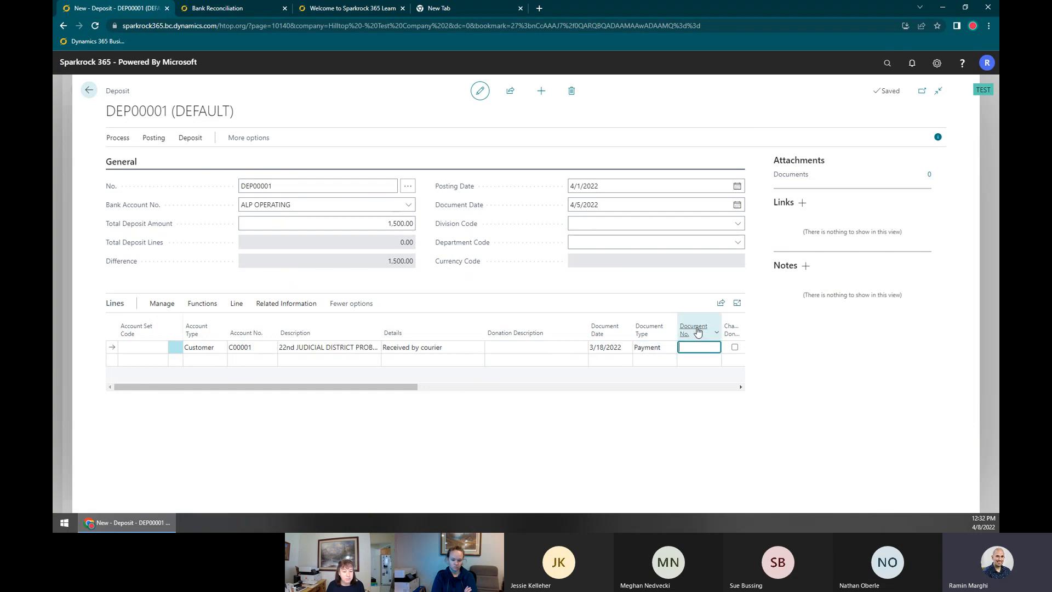
Enter CHQ# 4774 as the document number of the customer deposit line
{"action": "type", "text": "CHQ#"}
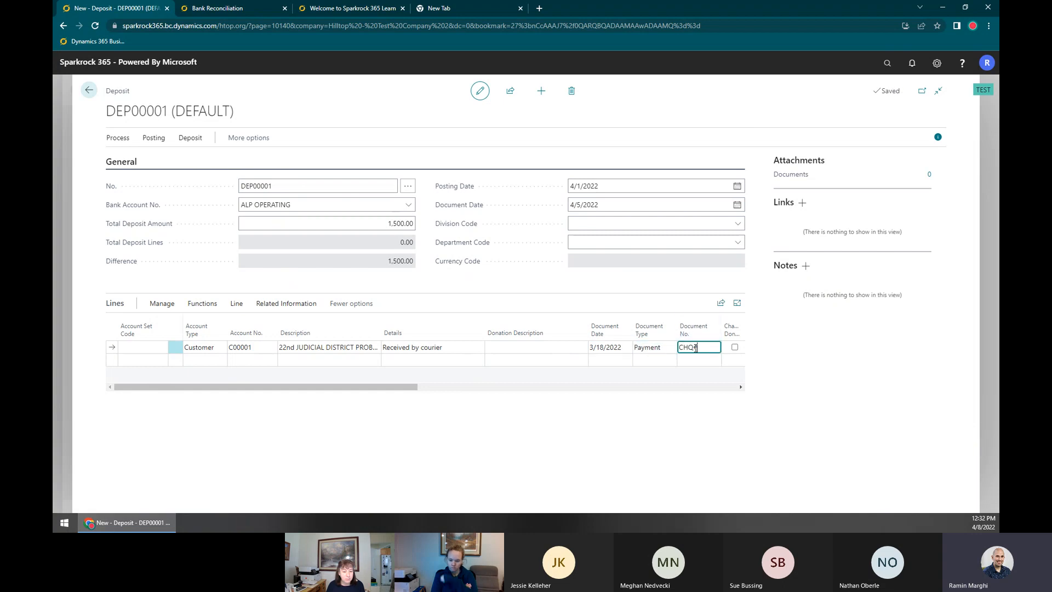
{"action": "type", "text": " 4774"}
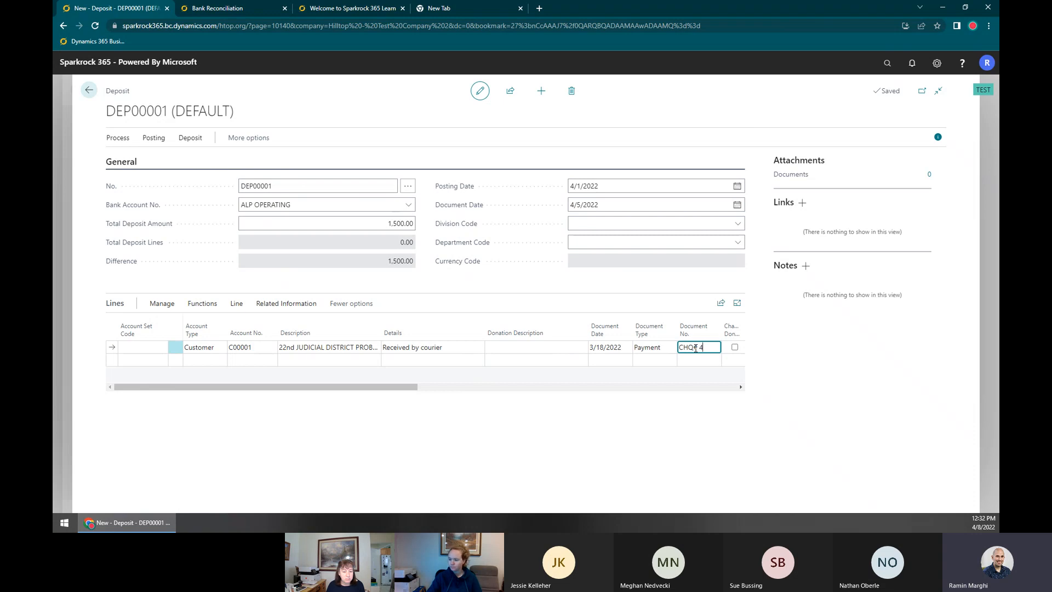
{"action": "key", "text": "Tab"}
{"action": "key", "text": "Tab"}
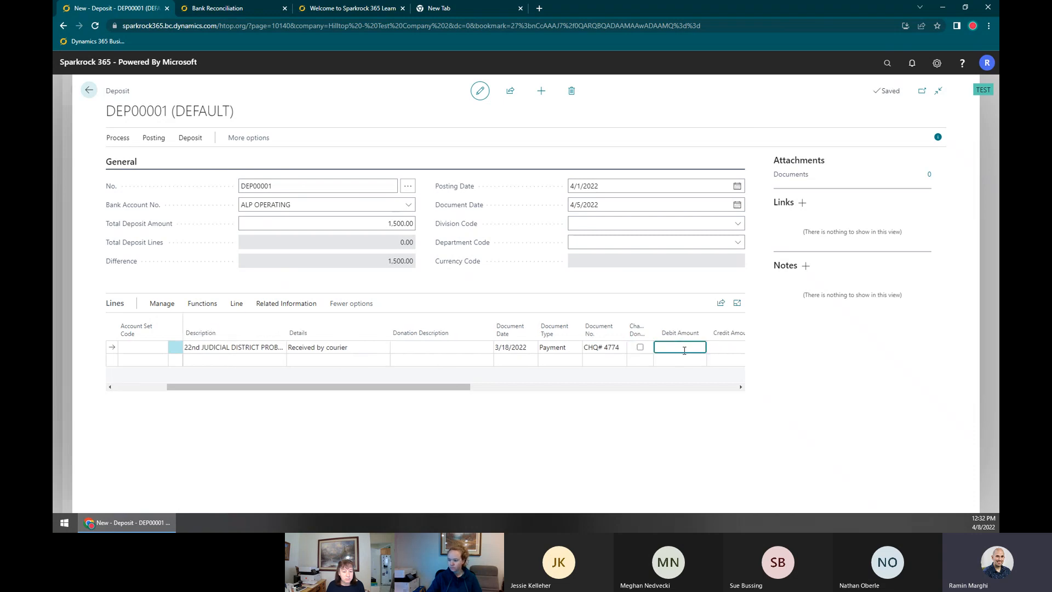
Enter a credit amount of 550 on the customer deposit line
{"action": "key", "text": "Tab"}
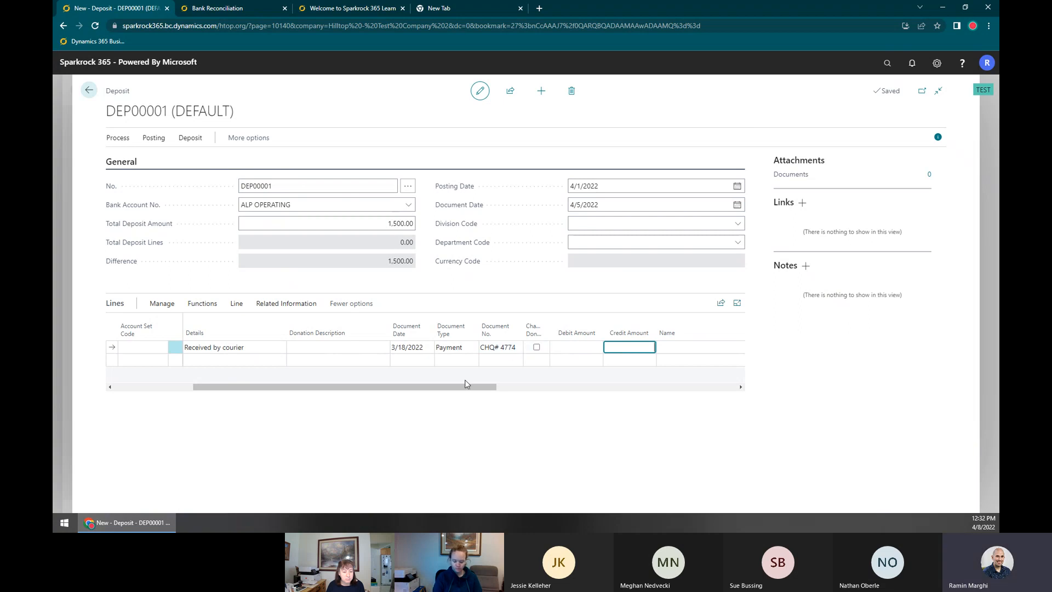
{"action": "left_click_drag", "start_coordinate": [467, 387], "coordinate": [329, 388]}
{"action": "left_click", "coordinate": [252, 347]}
{"action": "left_click", "coordinate": [233, 347]}
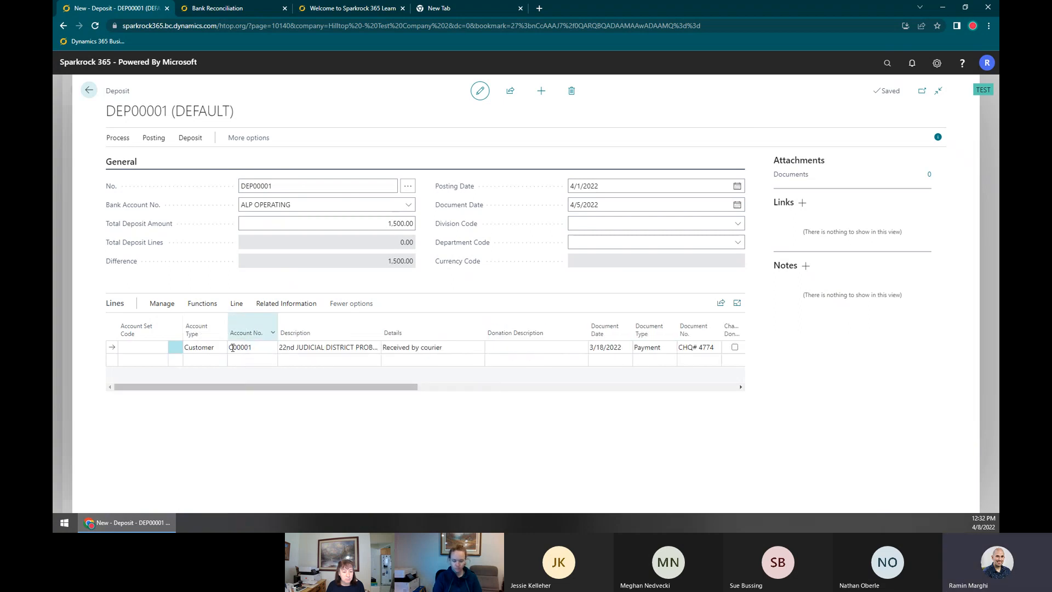
{"action": "left_click_drag", "start_coordinate": [284, 387], "coordinate": [388, 382]}
{"action": "left_click", "coordinate": [422, 349]}
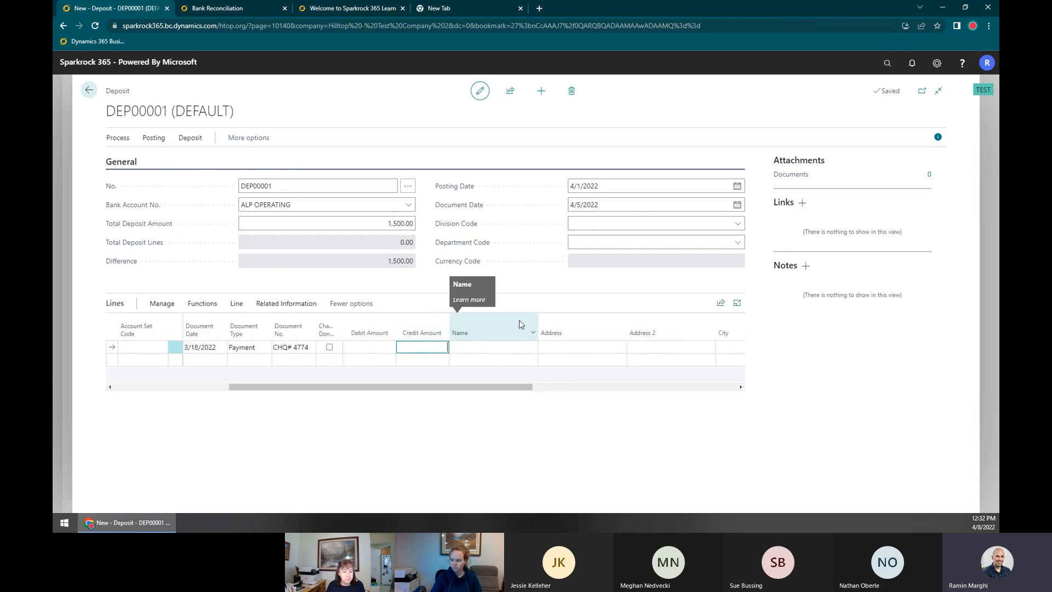
{"action": "type", "text": "550"}
{"action": "key", "text": "Tab"}
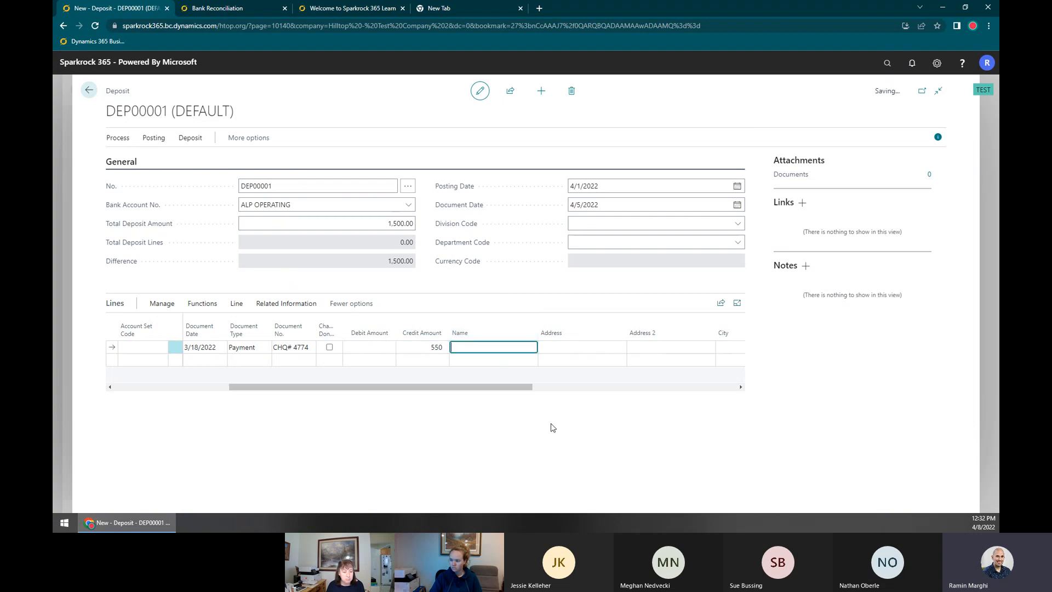
Open Apply Entries for the 22nd Judicial District Probation payment line
{"action": "left_click_drag", "start_coordinate": [471, 386], "coordinate": [365, 392]}
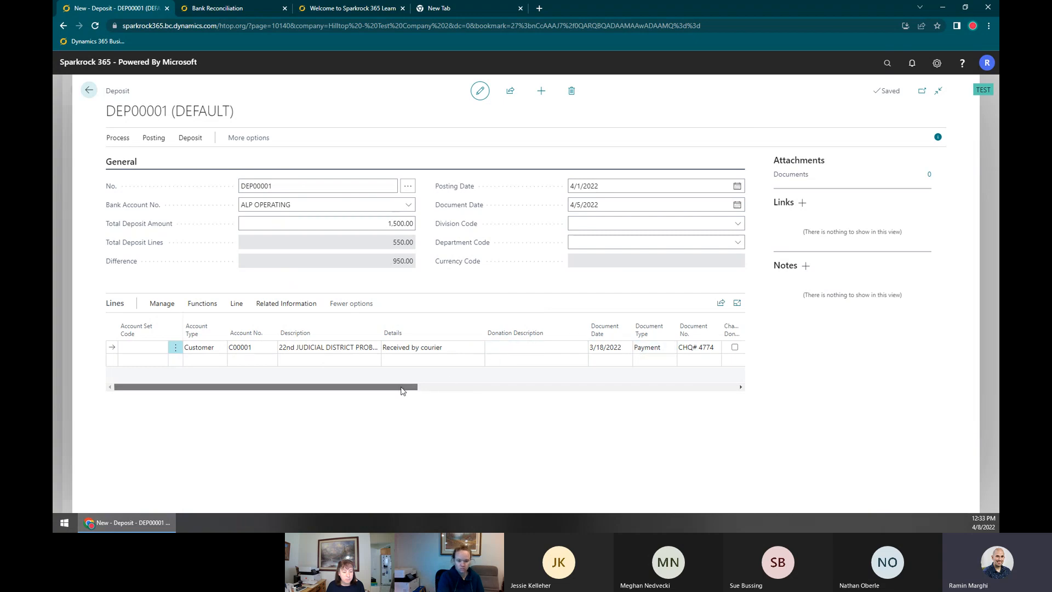
{"action": "left_click", "coordinate": [257, 352]}
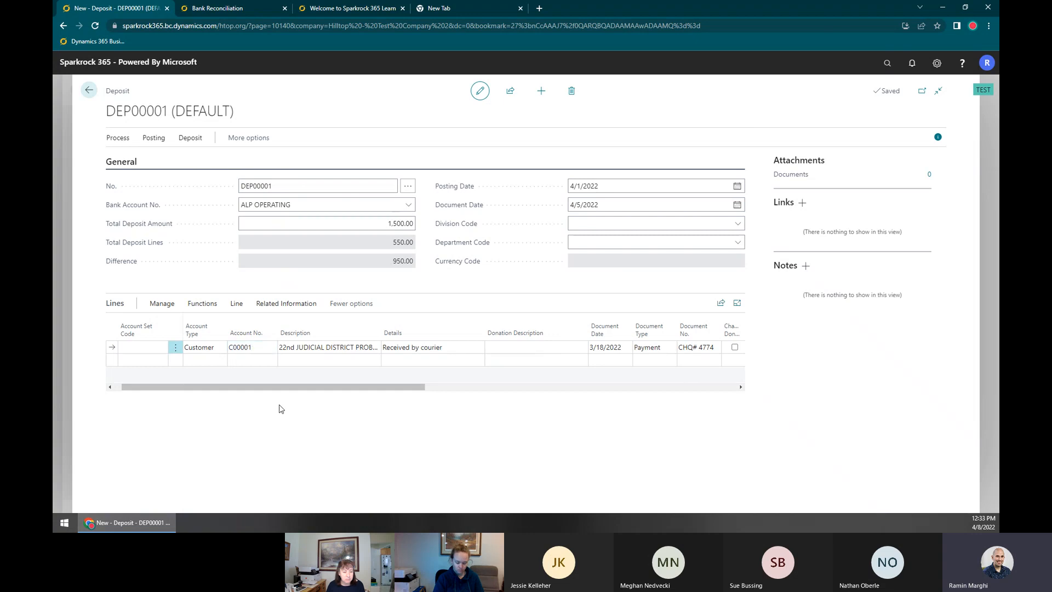
{"action": "left_click", "coordinate": [327, 348]}
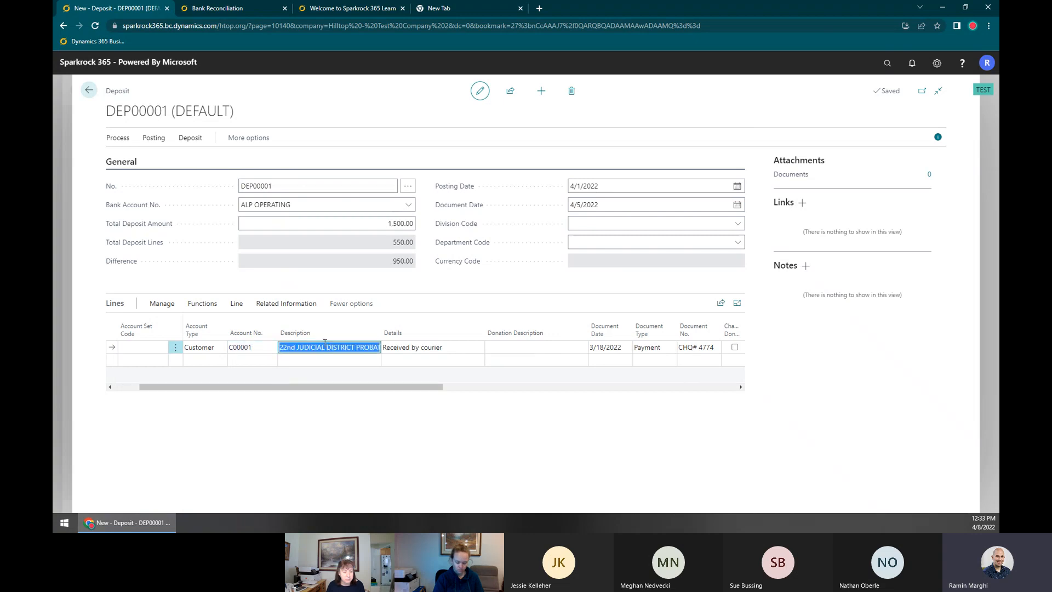
{"action": "left_click", "coordinate": [240, 305]}
{"action": "left_click", "coordinate": [217, 307]}
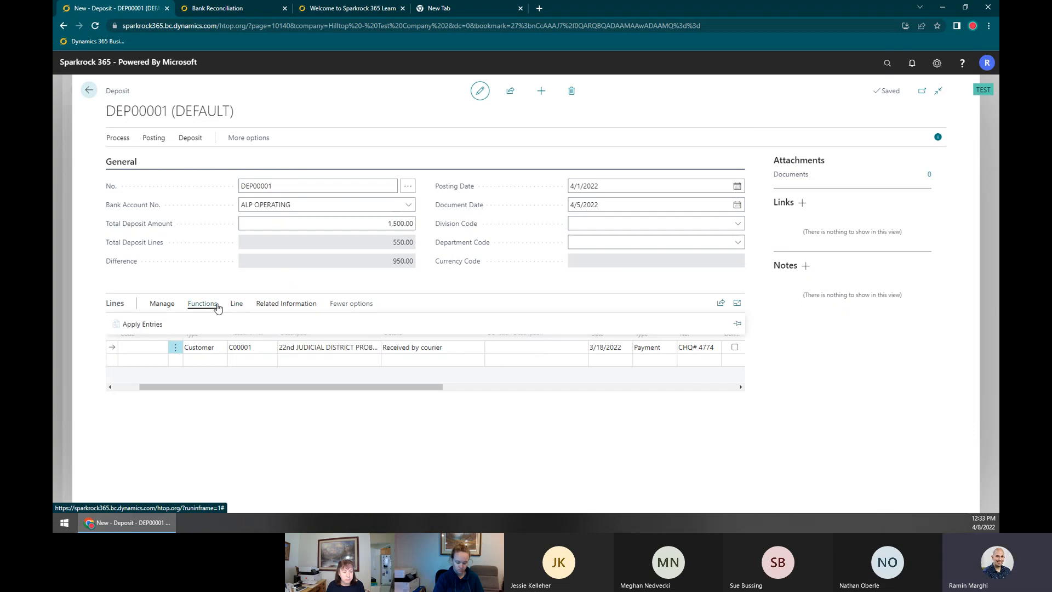
{"action": "left_click", "coordinate": [154, 327]}
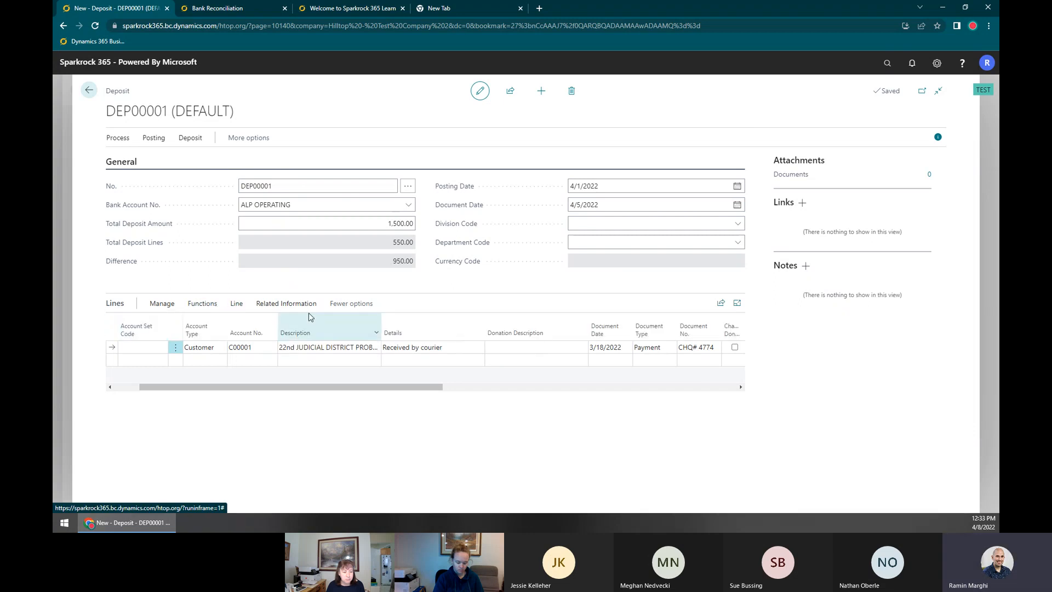
Select both open invoices, INV 63993 and INV 238773, and set their Applies-to ID to the payment
{"action": "left_click_drag", "start_coordinate": [447, 405], "coordinate": [522, 405]}
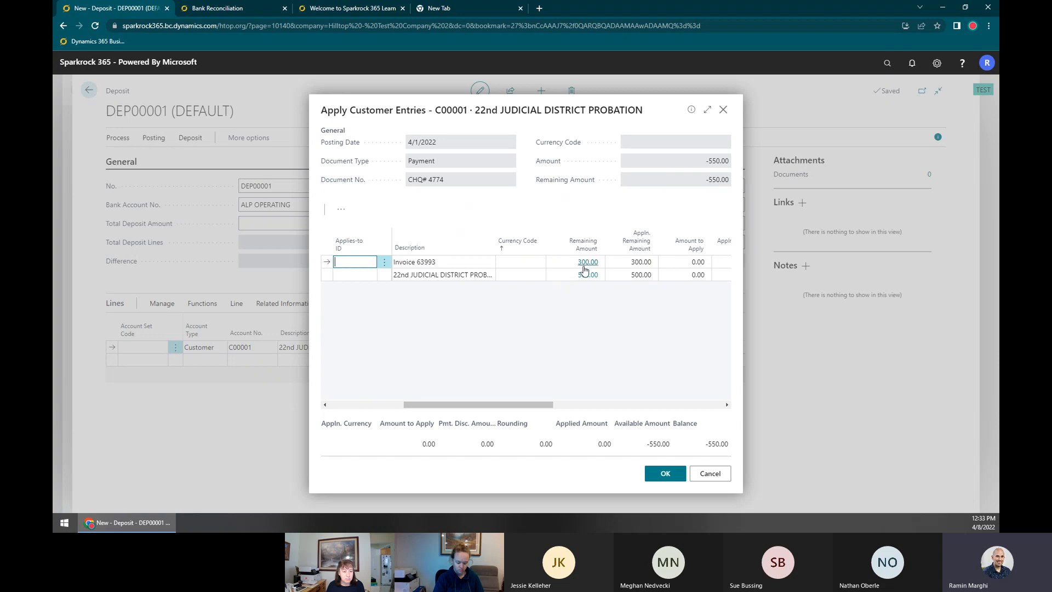
{"action": "left_click_drag", "start_coordinate": [494, 403], "coordinate": [543, 404]}
{"action": "left_click_drag", "start_coordinate": [459, 405], "coordinate": [382, 404]}
{"action": "left_click_drag", "start_coordinate": [445, 405], "coordinate": [344, 373]}
{"action": "left_click", "coordinate": [359, 274], "text": "shift"}
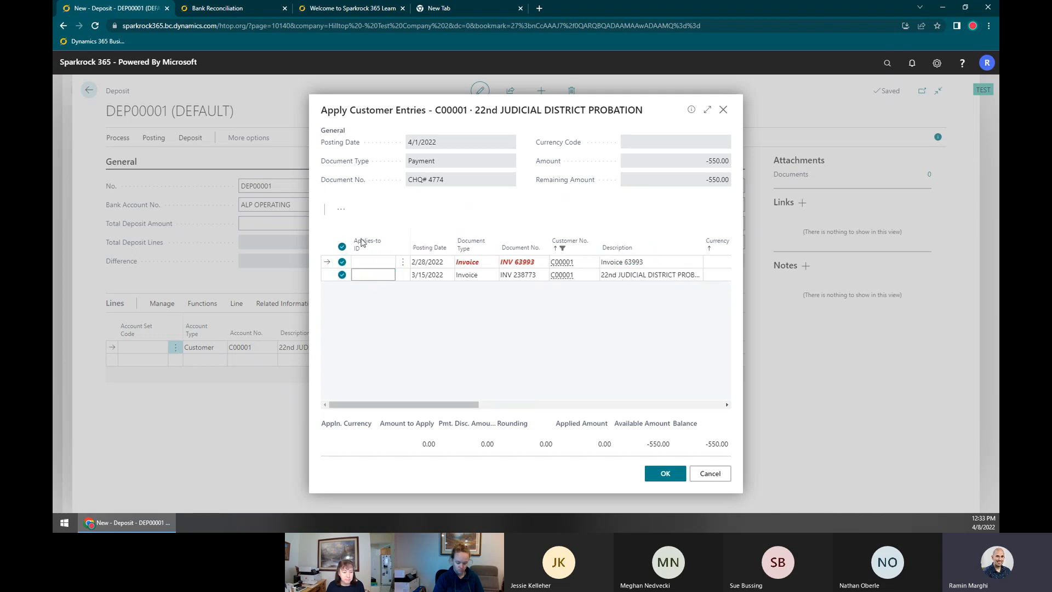
{"action": "left_click", "coordinate": [341, 208]}
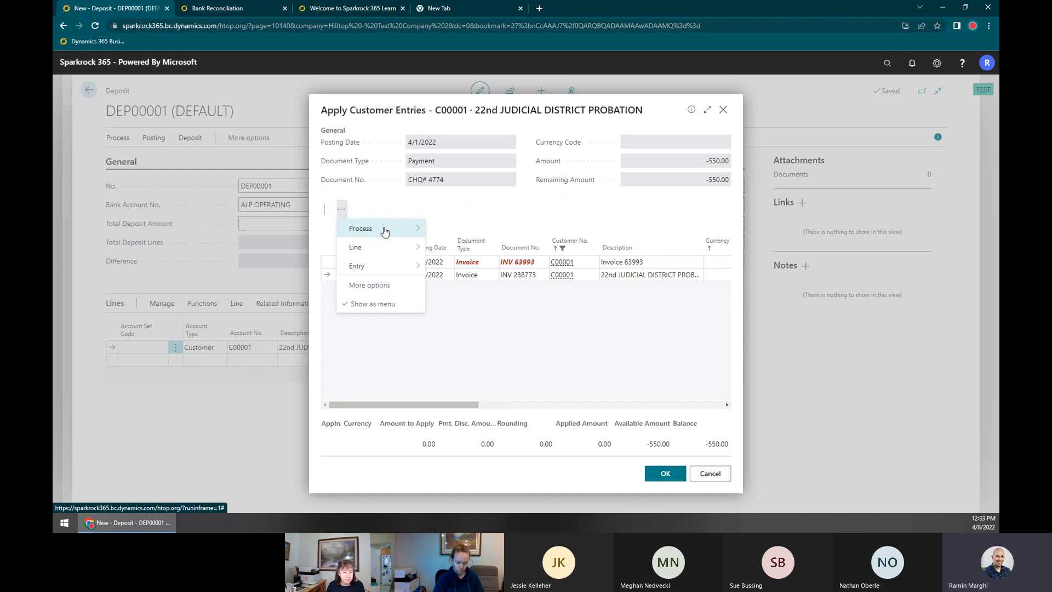
{"action": "mouse_move", "coordinate": [385, 230]}
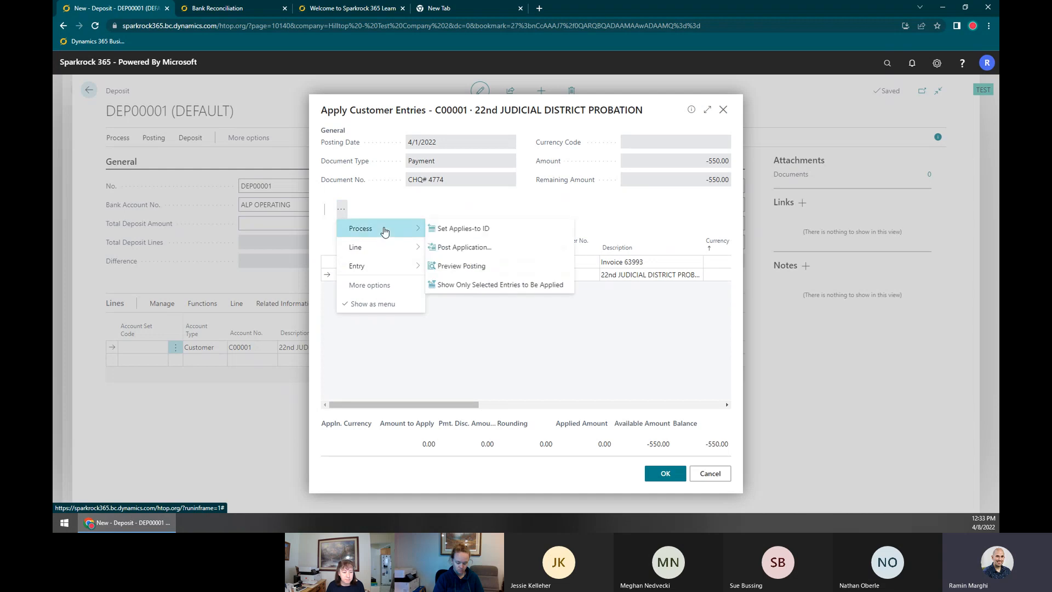
{"action": "left_click", "coordinate": [459, 229]}
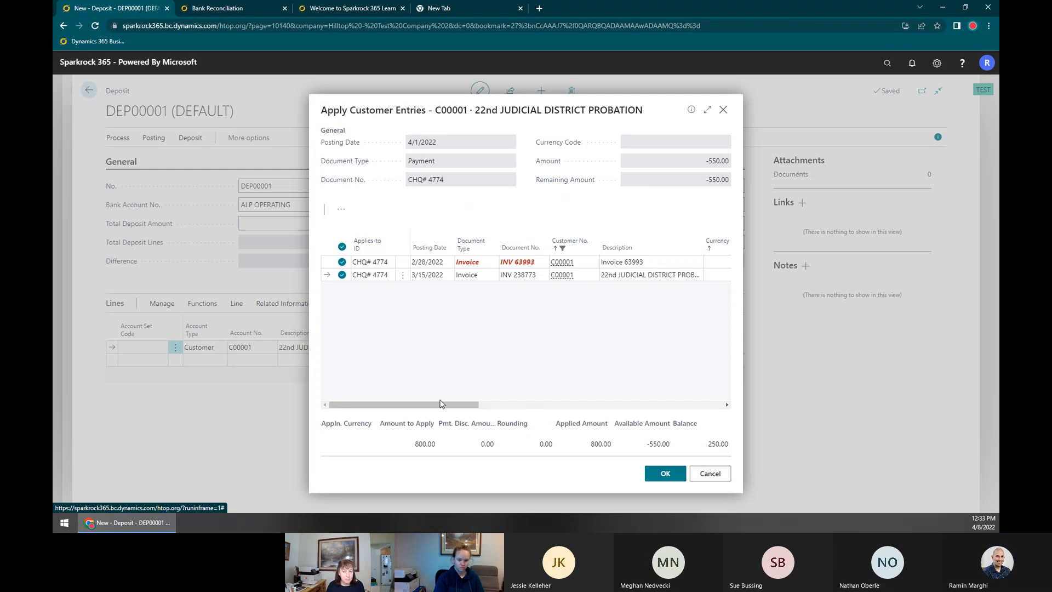
Set the Amount to Apply for invoice INV 238773 to 250 and confirm the payment application
{"action": "left_click_drag", "start_coordinate": [438, 406], "coordinate": [543, 406]}
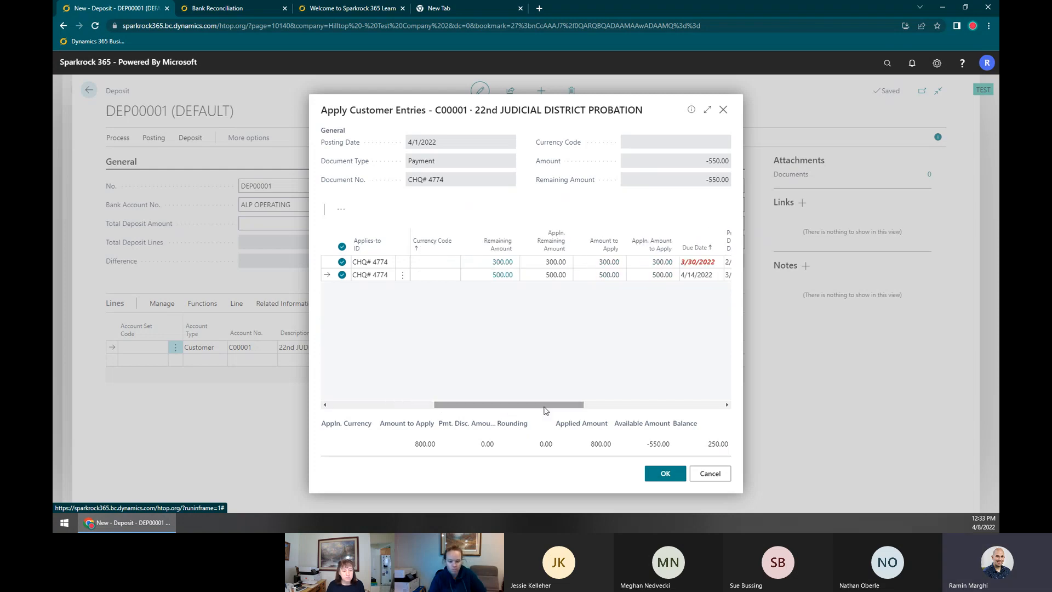
{"action": "left_click", "coordinate": [601, 274]}
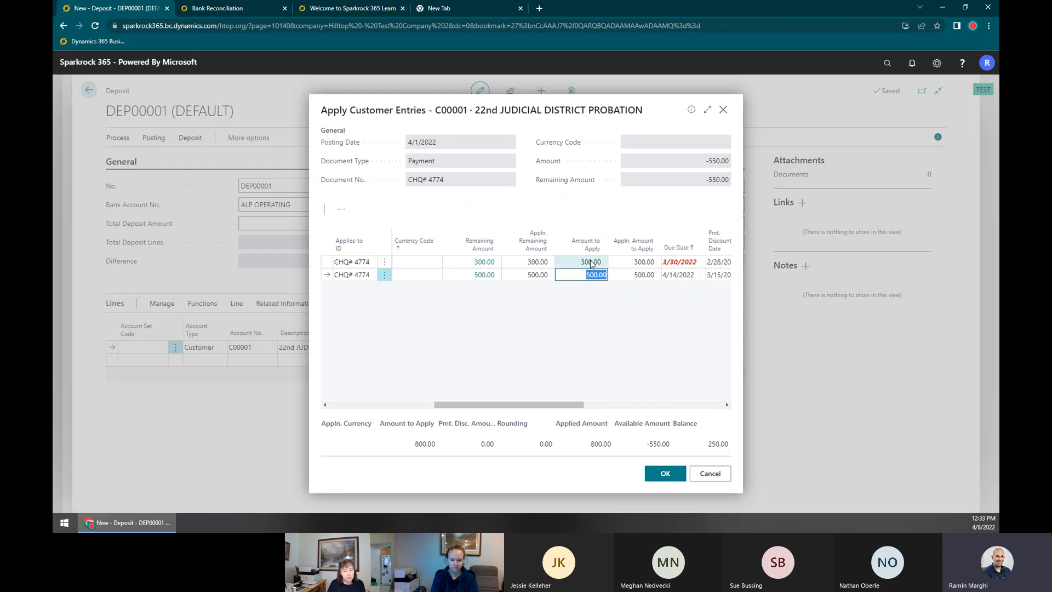
{"action": "left_click", "coordinate": [592, 263]}
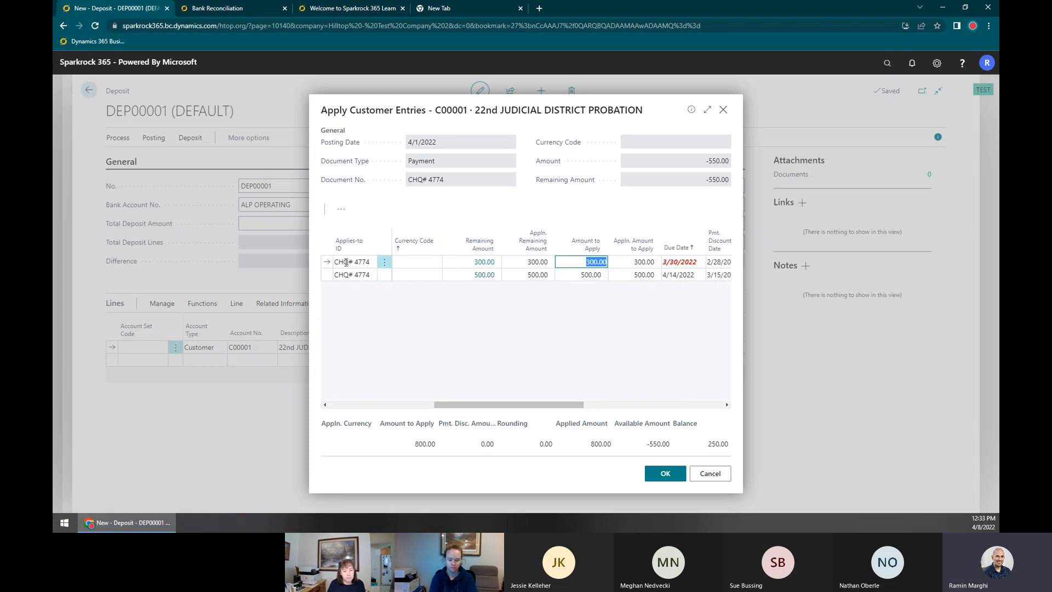
{"action": "left_click", "coordinate": [592, 274]}
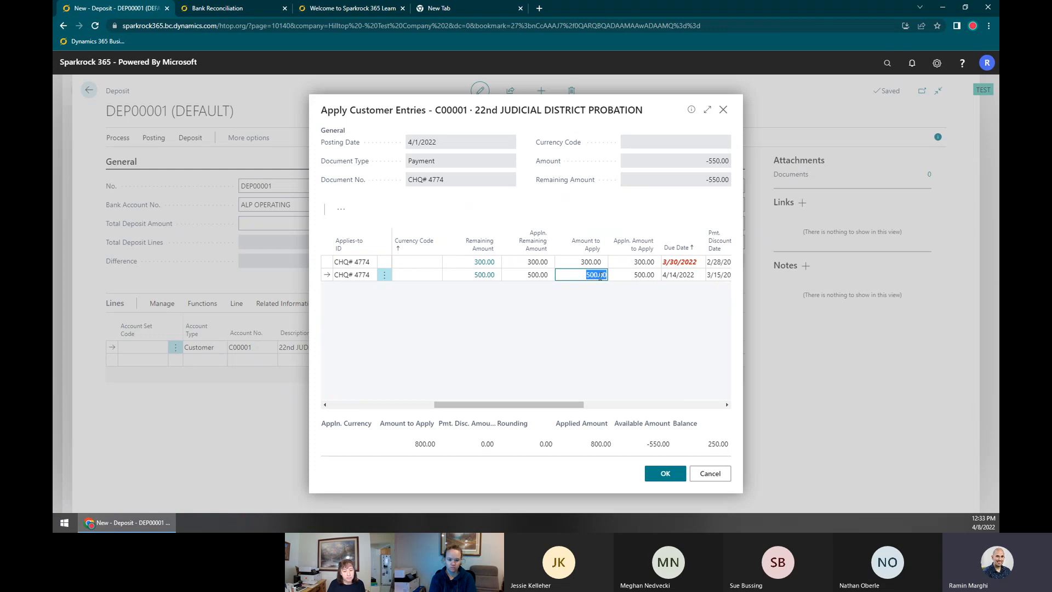
{"action": "type", "text": "250"}
{"action": "key", "text": "Tab"}
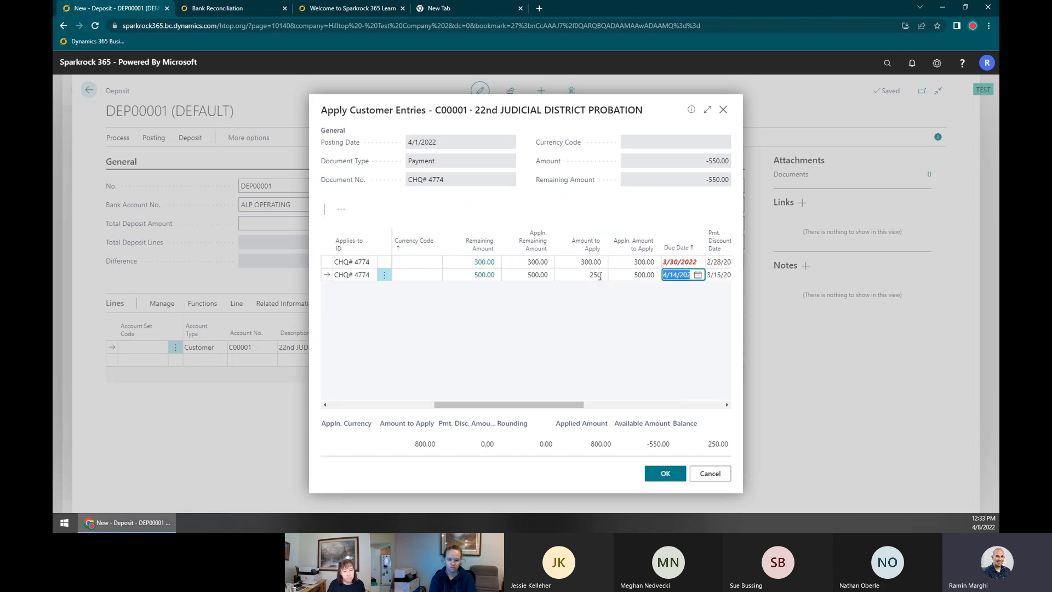
{"action": "scroll", "coordinate": [535, 412], "scroll_direction": "left", "scroll_amount": 5}
{"action": "scroll", "coordinate": [535, 411], "scroll_direction": "right", "scroll_amount": 5}
{"action": "left_click", "coordinate": [724, 451]}
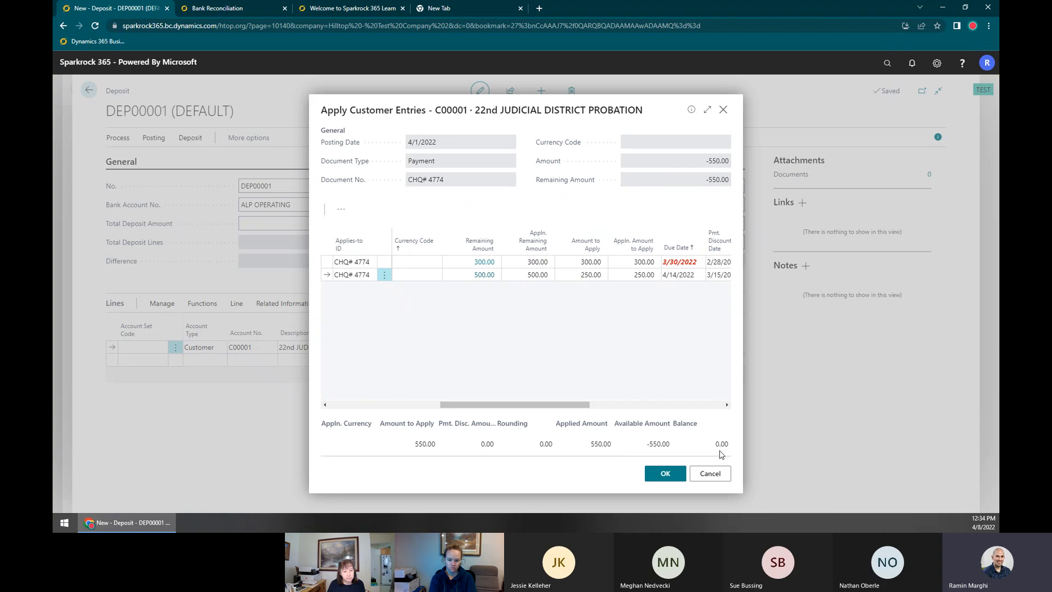
{"action": "left_click", "coordinate": [665, 474]}
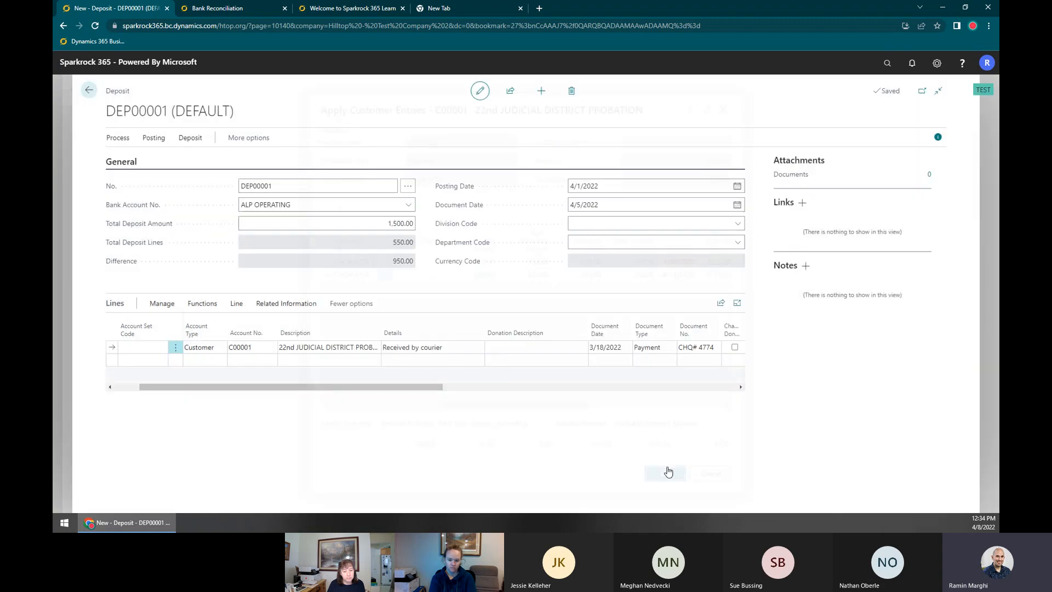
Check the deposit's difference against its total deposit amount and the customer line's credit amount
{"action": "left_click", "coordinate": [143, 137]}
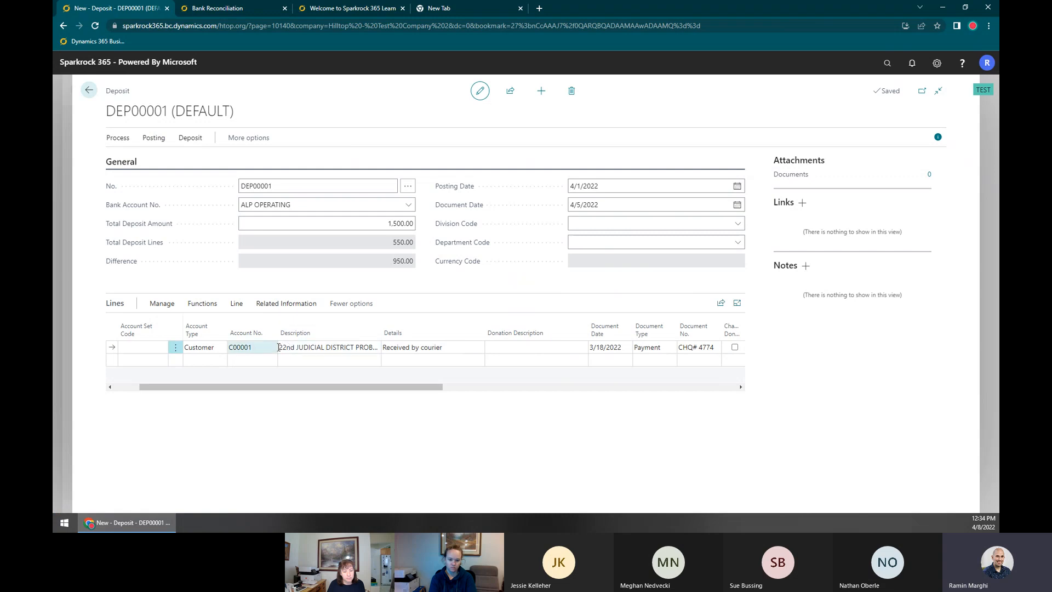
{"action": "left_click_drag", "start_coordinate": [425, 390], "coordinate": [449, 390]}
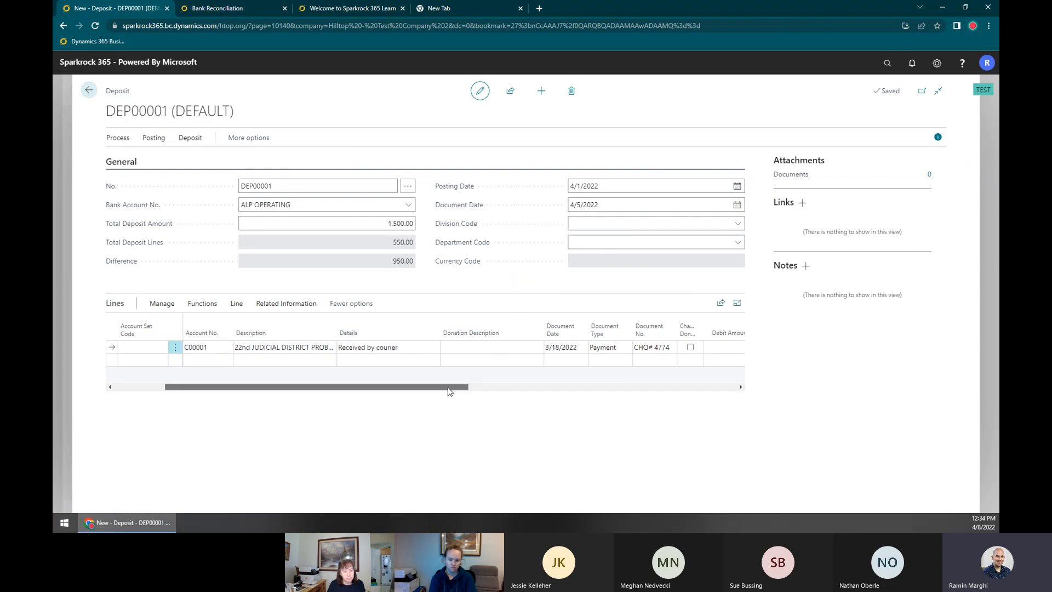
{"action": "left_click_drag", "start_coordinate": [448, 391], "coordinate": [397, 390]}
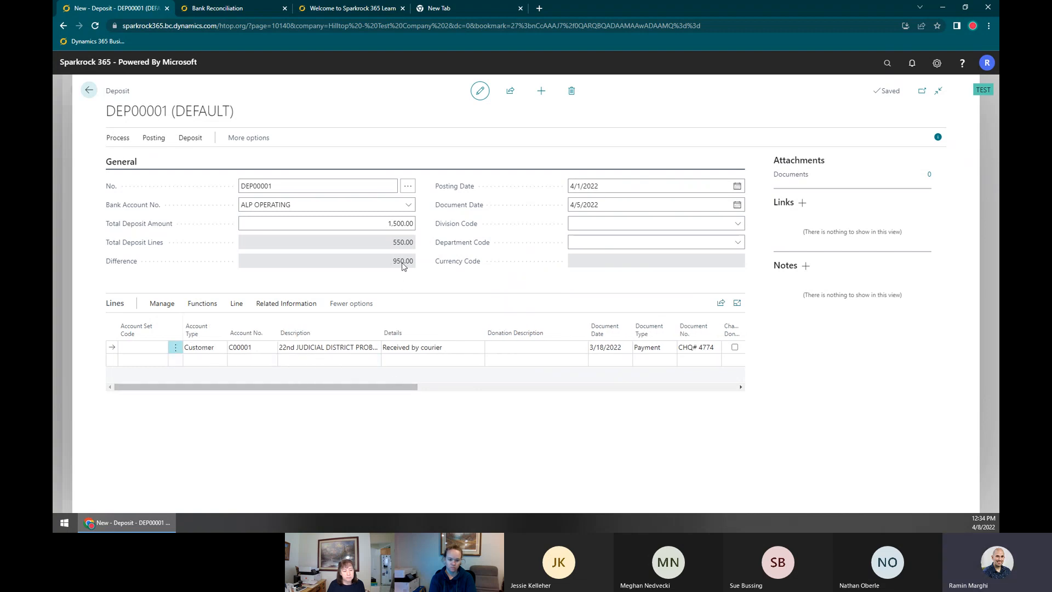
{"action": "left_click_drag", "start_coordinate": [418, 382], "coordinate": [500, 392]}
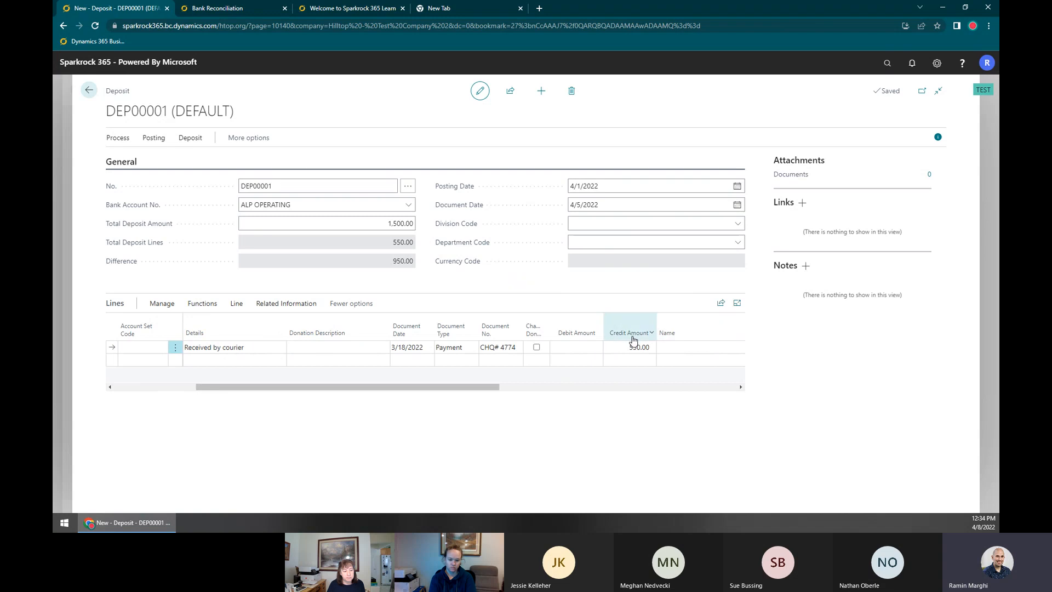
{"action": "double_click", "coordinate": [400, 261]}
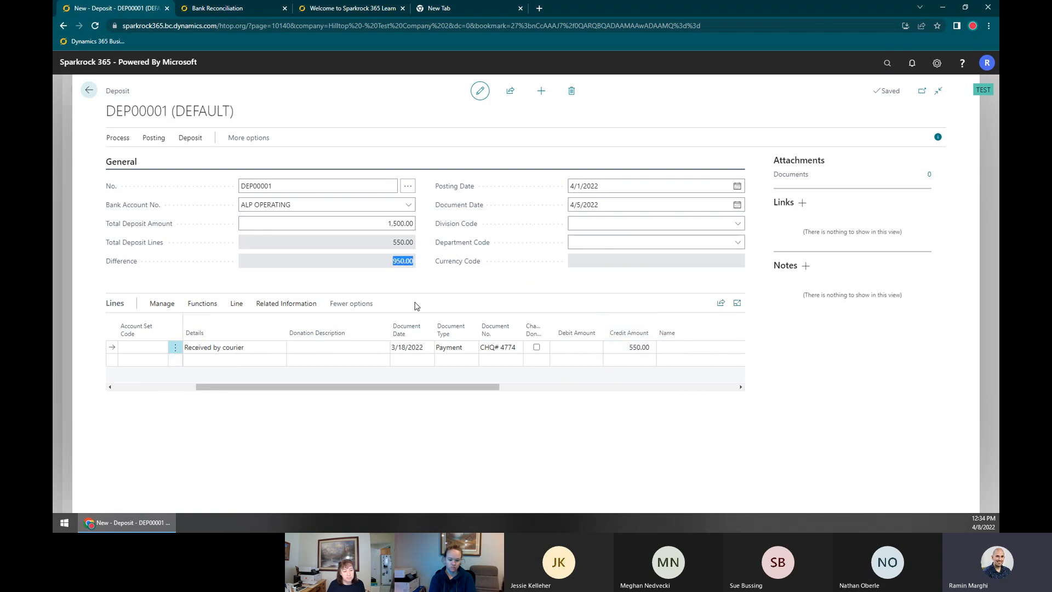
{"action": "left_click", "coordinate": [388, 222]}
Start a second deposit line with the account type G/L Account
{"action": "left_click", "coordinate": [206, 362]}
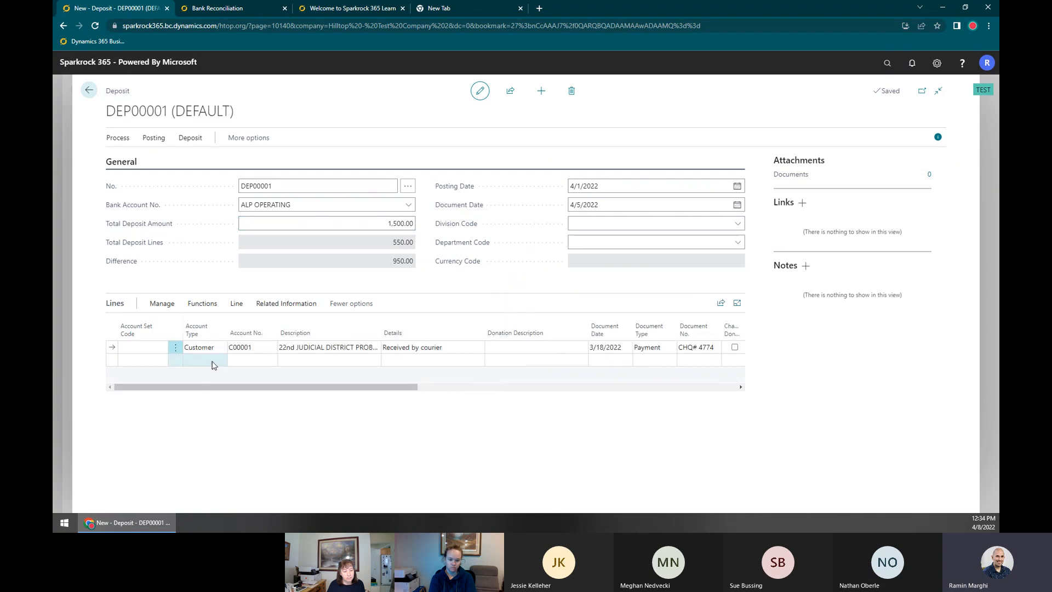
{"action": "left_click", "coordinate": [209, 361]}
{"action": "left_click", "coordinate": [211, 387]}
{"action": "left_click", "coordinate": [217, 363]}
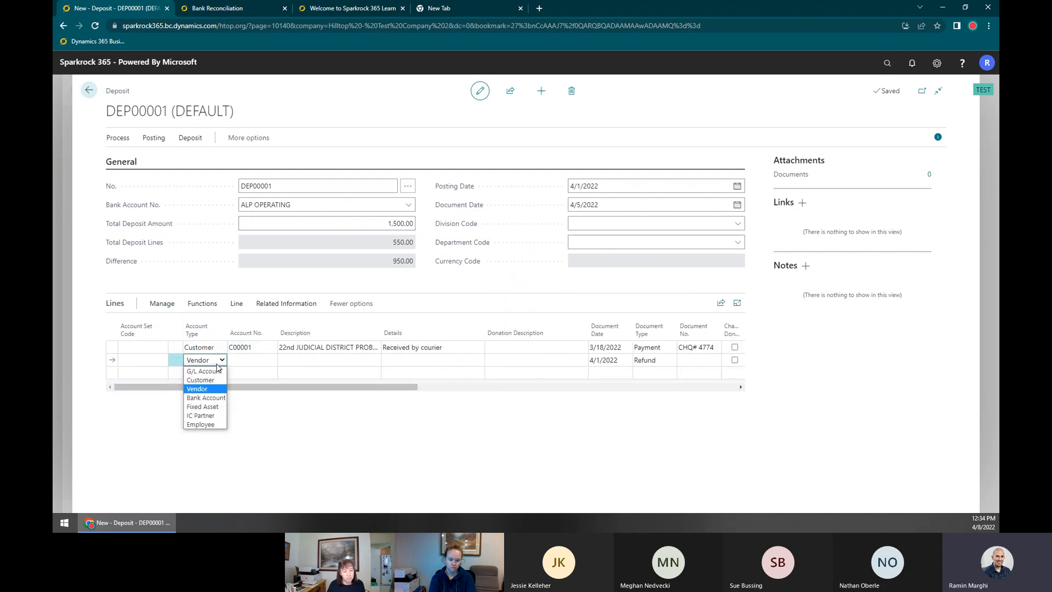
{"action": "left_click", "coordinate": [206, 397]}
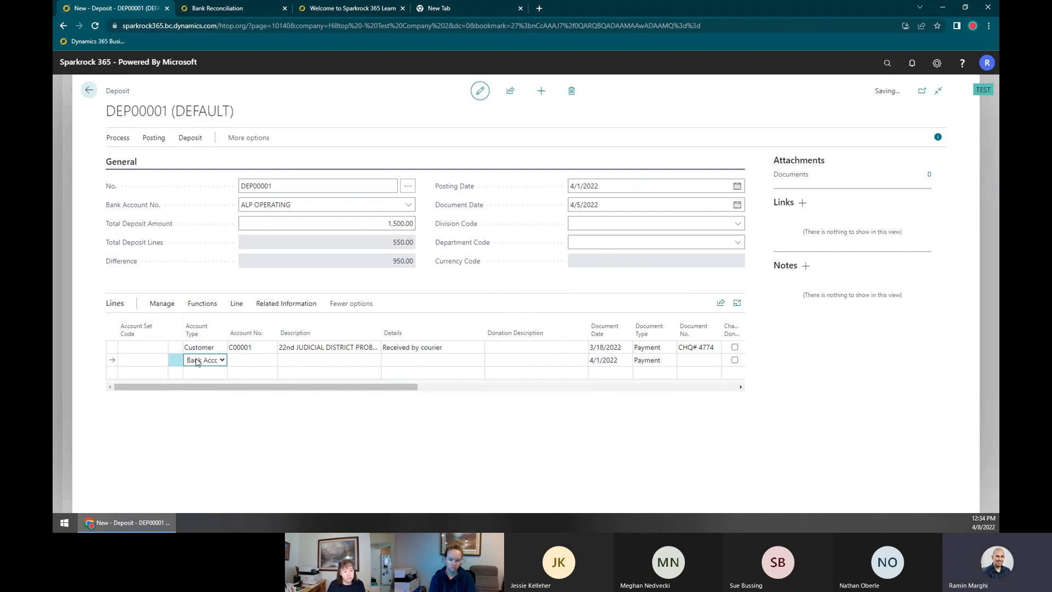
{"action": "left_click", "coordinate": [204, 360]}
{"action": "left_click", "coordinate": [203, 369]}
Search the G/L accounts for "interest" and assign the Interest Income account to the second deposit line
{"action": "left_click", "coordinate": [263, 357]}
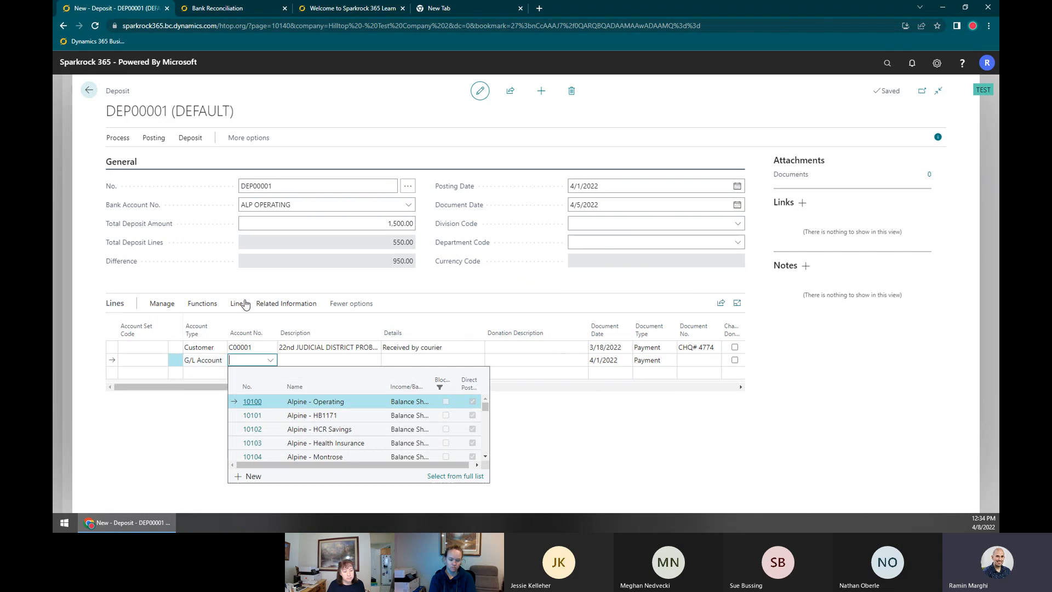
{"action": "scroll", "coordinate": [307, 422], "scroll_direction": "down", "scroll_amount": 5}
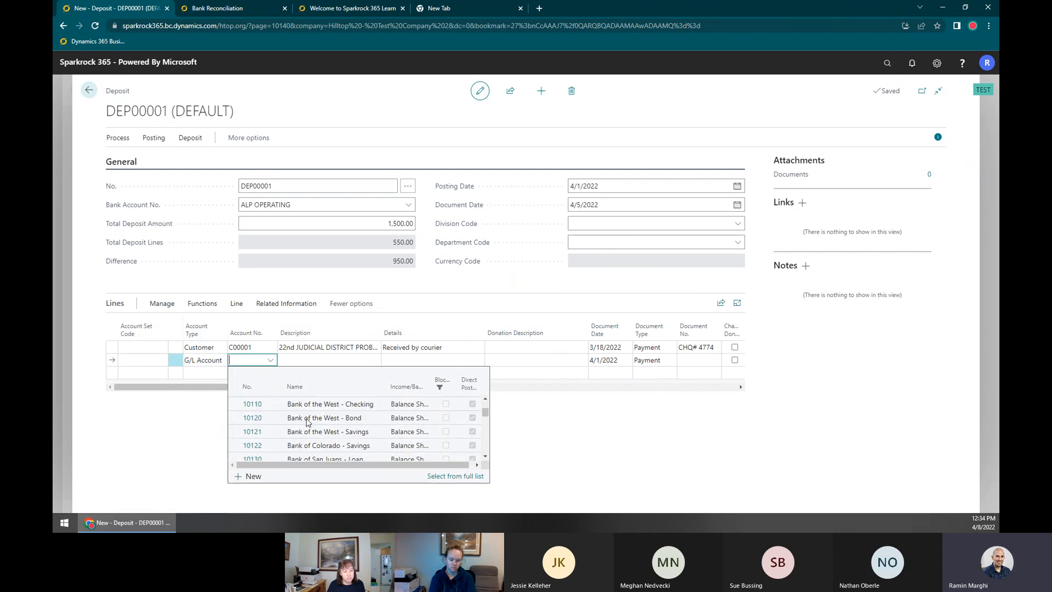
{"action": "scroll", "coordinate": [308, 422], "scroll_direction": "down", "scroll_amount": 8}
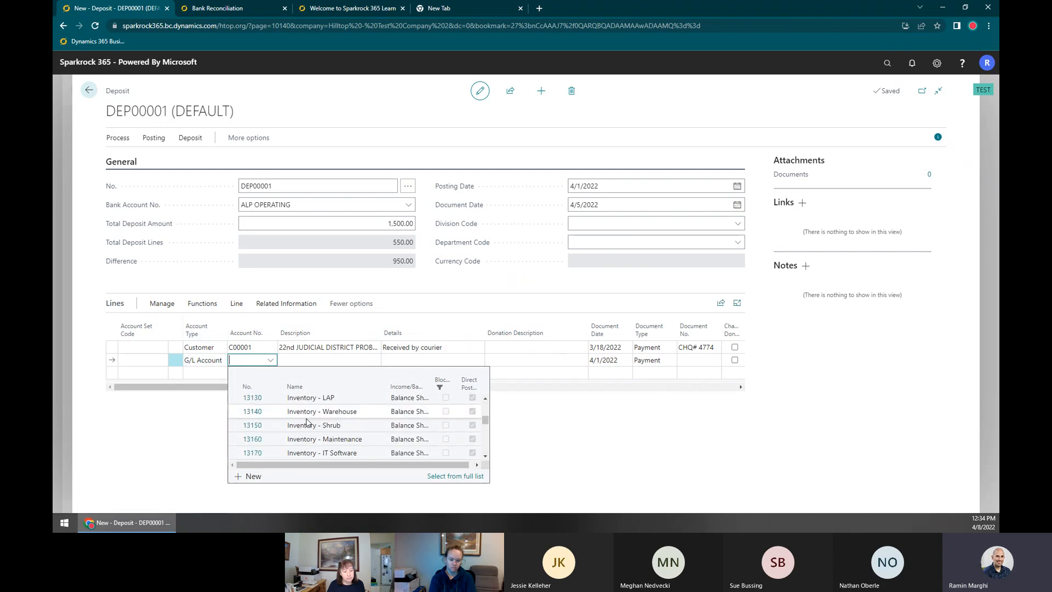
{"action": "scroll", "coordinate": [307, 422], "scroll_direction": "down", "scroll_amount": 5}
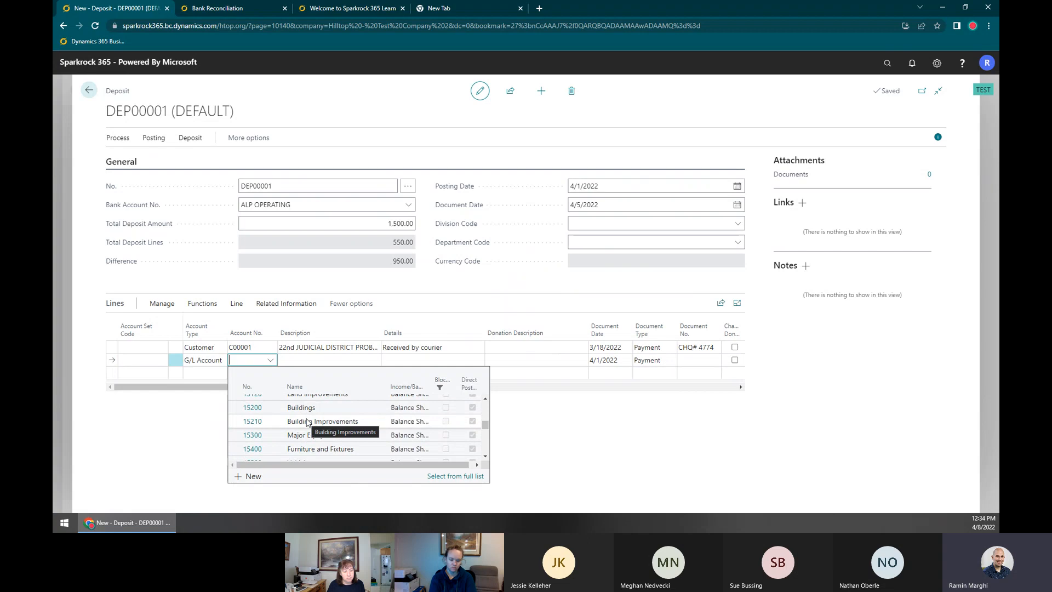
{"action": "scroll", "coordinate": [307, 422], "scroll_direction": "down", "scroll_amount": 2}
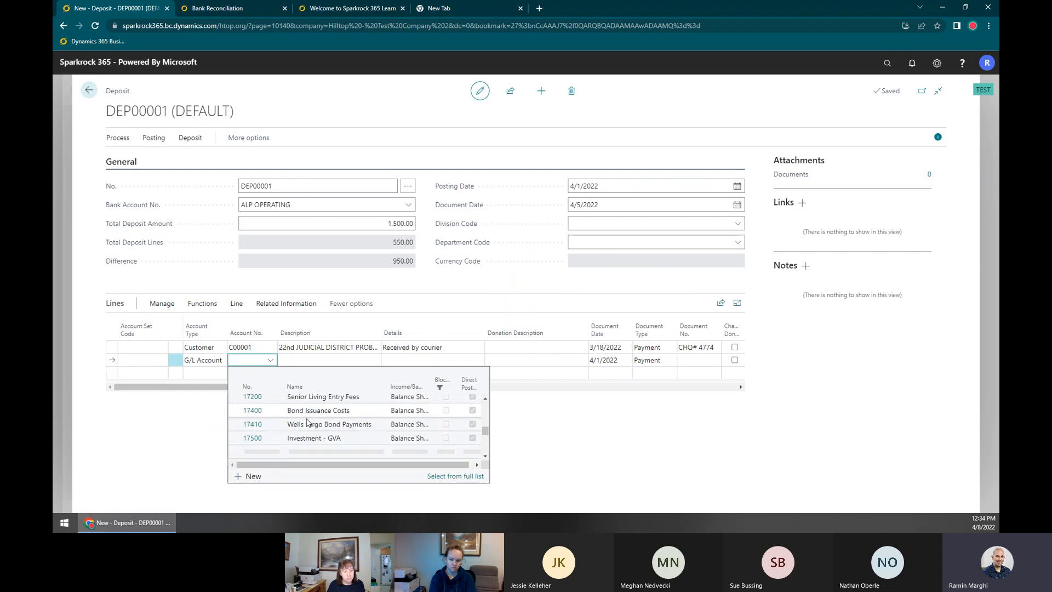
{"action": "scroll", "coordinate": [307, 422], "scroll_direction": "up", "scroll_amount": 4}
{"action": "scroll", "coordinate": [307, 422], "scroll_direction": "down", "scroll_amount": 4}
{"action": "type", "text": "interest"}
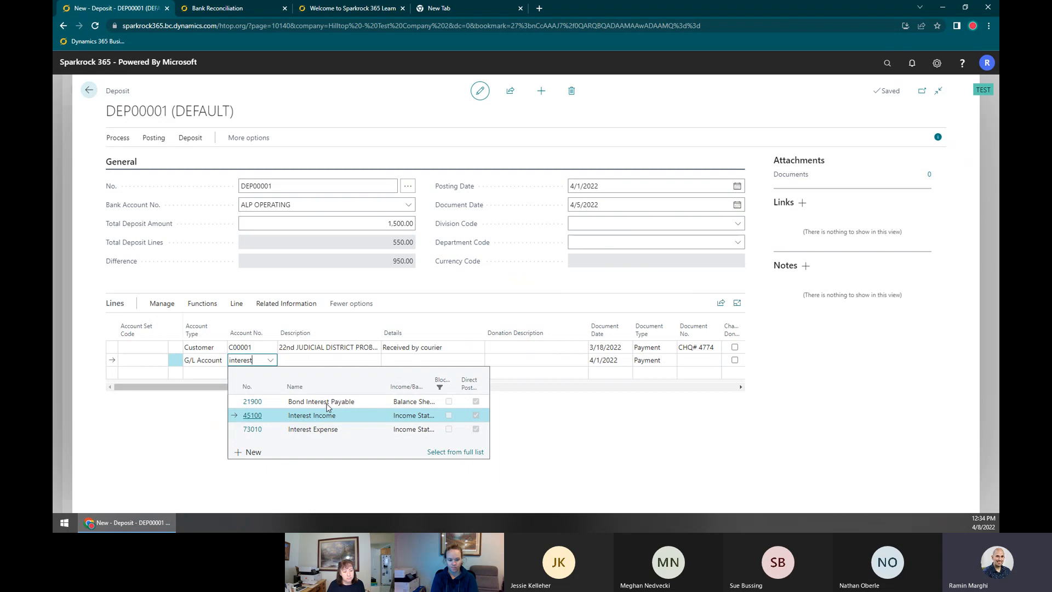
{"action": "left_click", "coordinate": [326, 415]}
Enter "Interest on term deposits" as the details of the Interest Income line
{"action": "key", "text": "Tab"}
{"action": "key", "text": "Tab"}
{"action": "key", "text": "Tab"}
{"action": "key", "text": "Tab"}
{"action": "key", "text": "Tab"}
{"action": "key", "text": "Tab"}
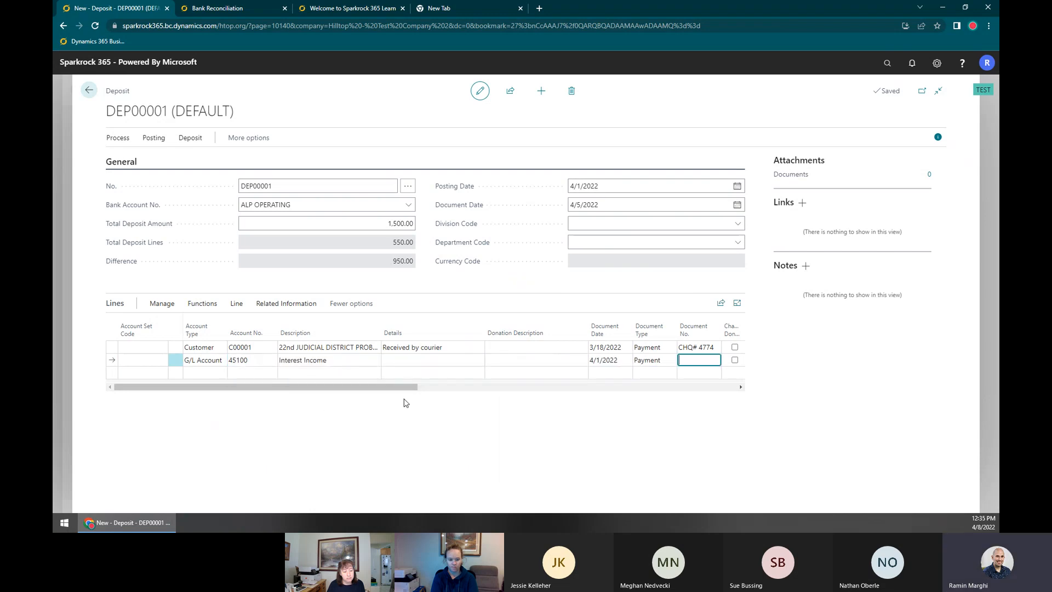
{"action": "key", "text": "shift+Tab"}
{"action": "left_click", "coordinate": [400, 360]}
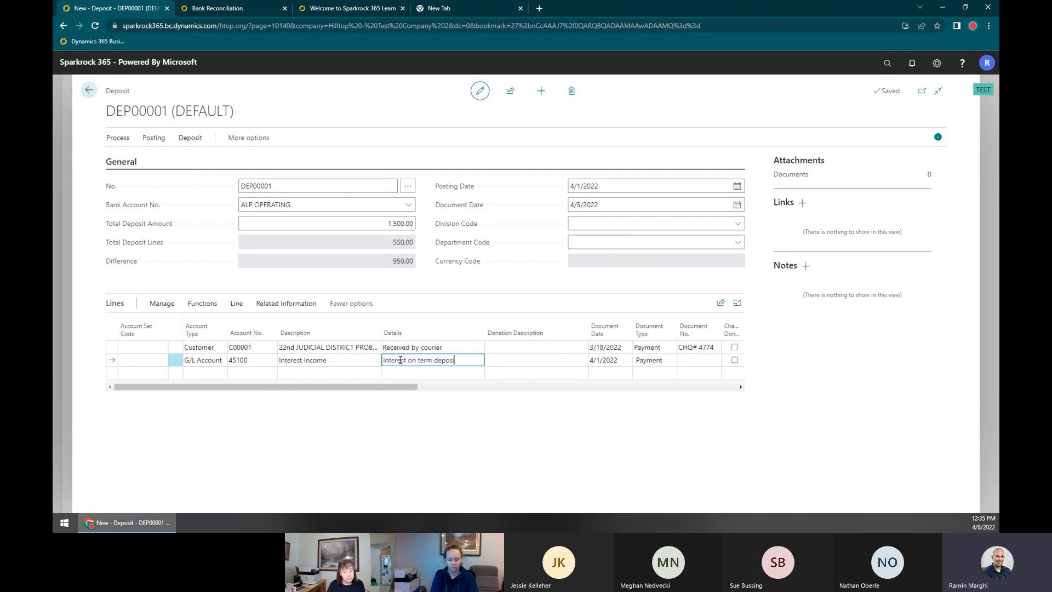
Enter a credit amount of 950 on the Interest Income line
{"action": "key", "text": "Tab"}
{"action": "key", "text": "Tab"}
{"action": "key", "text": "Tab"}
{"action": "key", "text": "Tab"}
{"action": "key", "text": "Tab"}
{"action": "key", "text": "Tab"}
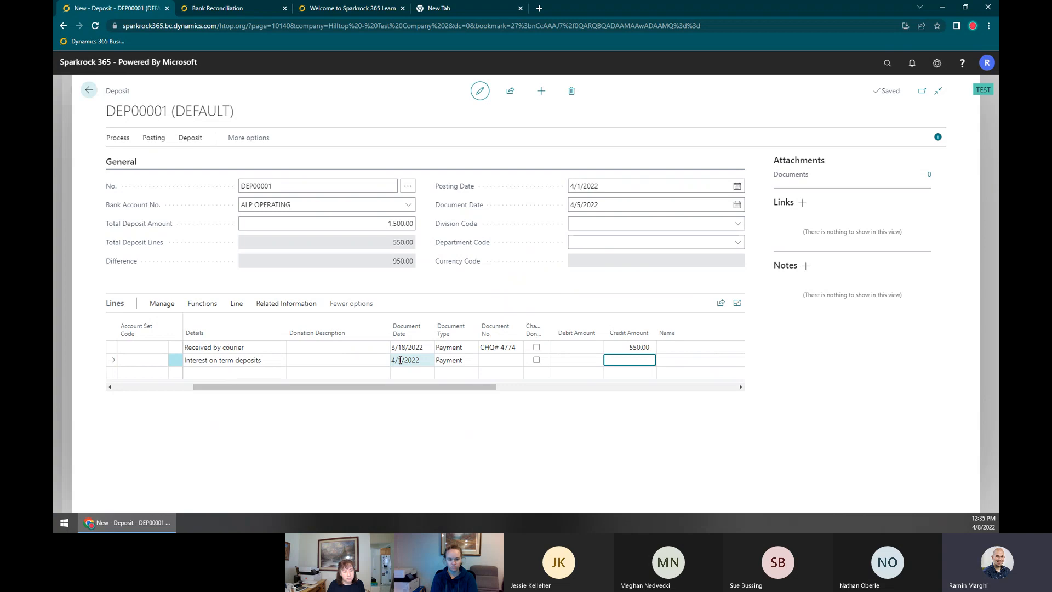
{"action": "left_click_drag", "start_coordinate": [374, 387], "coordinate": [435, 389]}
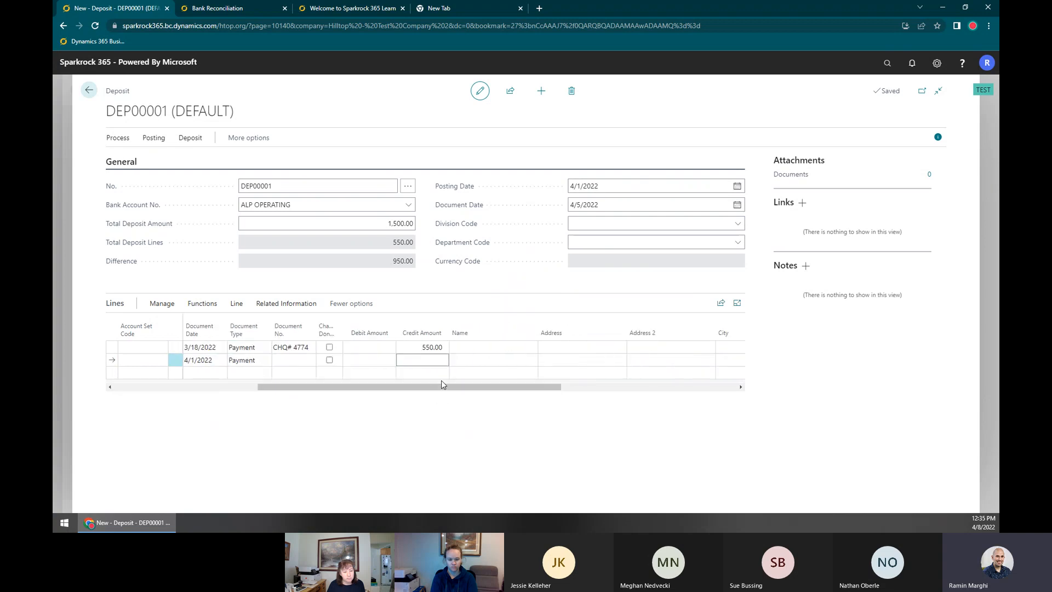
{"action": "type", "text": "950"}
{"action": "key", "text": "Tab"}
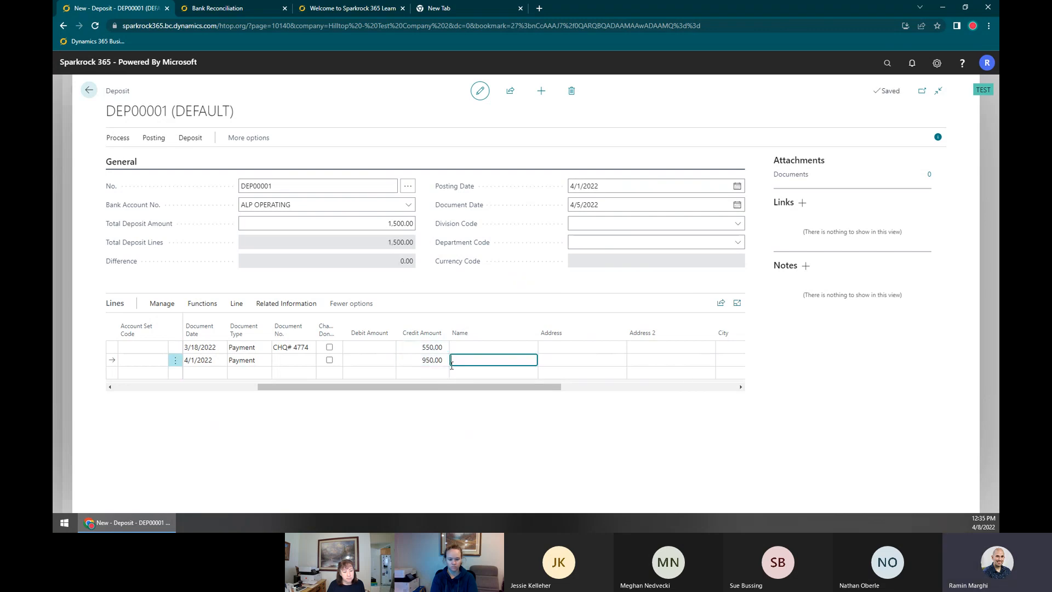
Review the deposit totals and both lines, and close the Attached Documents window without adding a file
{"action": "left_click", "coordinate": [409, 262]}
{"action": "left_click", "coordinate": [402, 222]}
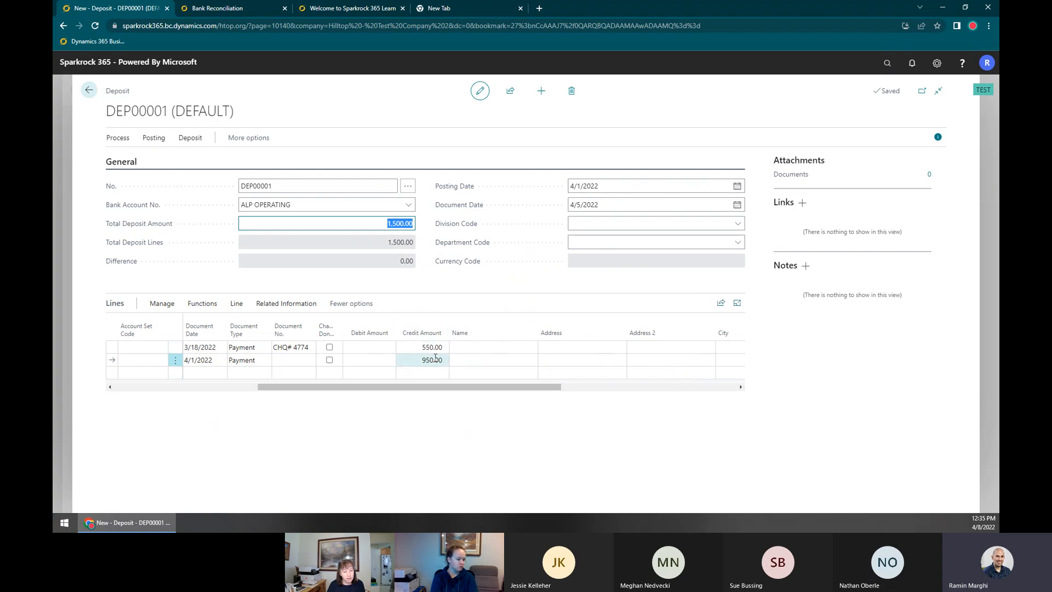
{"action": "left_click_drag", "start_coordinate": [438, 387], "coordinate": [313, 388]}
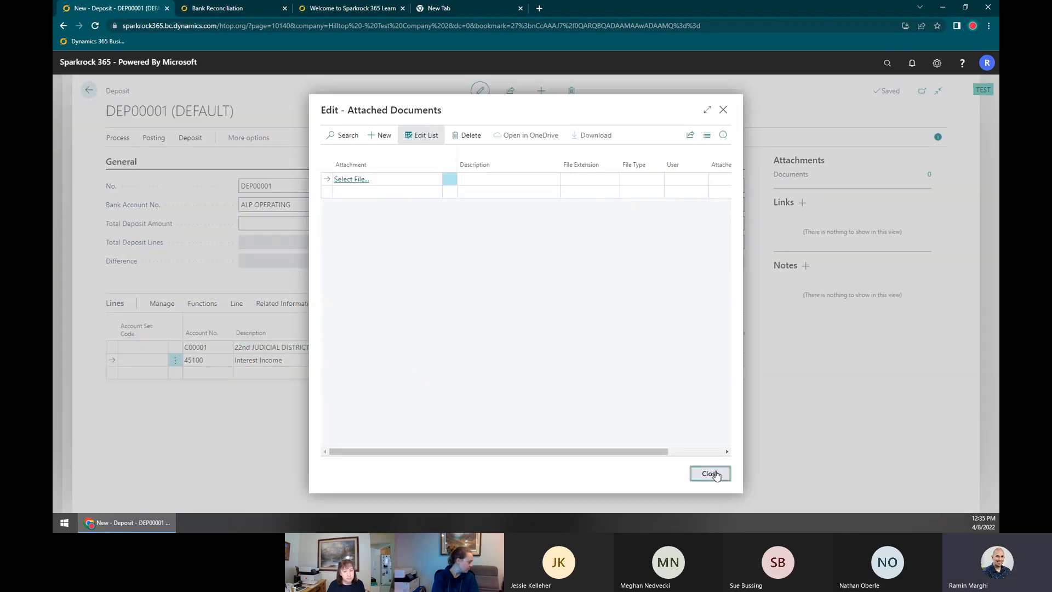
{"action": "left_click", "coordinate": [711, 473]}
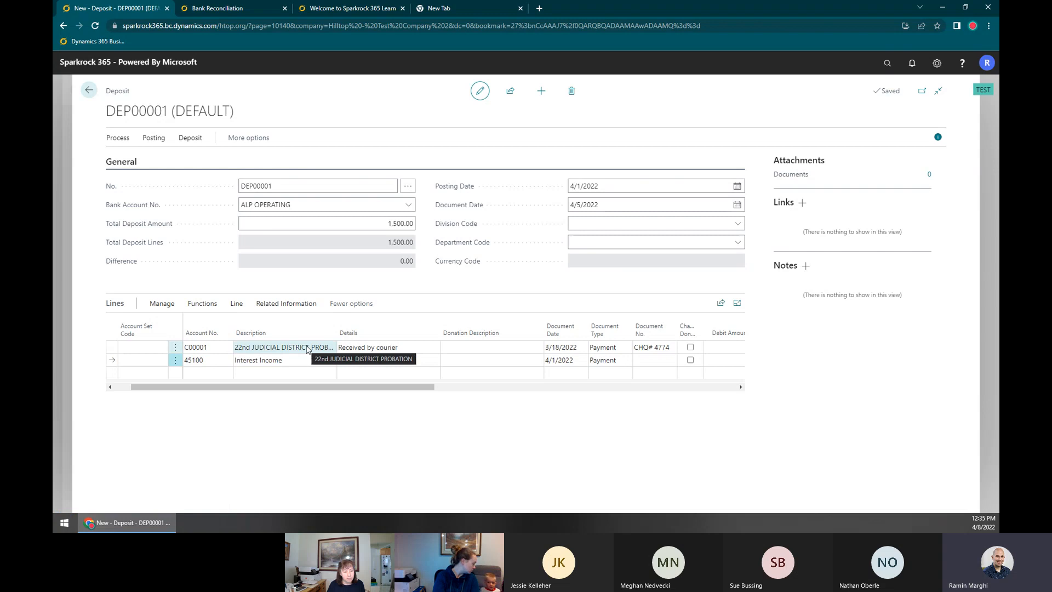
{"action": "left_click", "coordinate": [277, 358]}
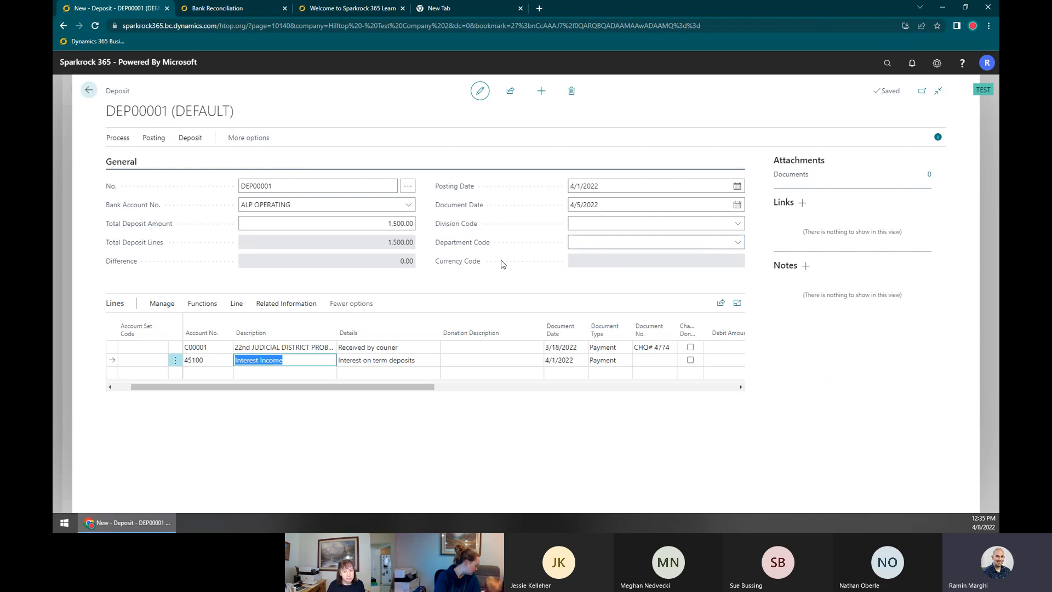
{"action": "left_click", "coordinate": [154, 137]}
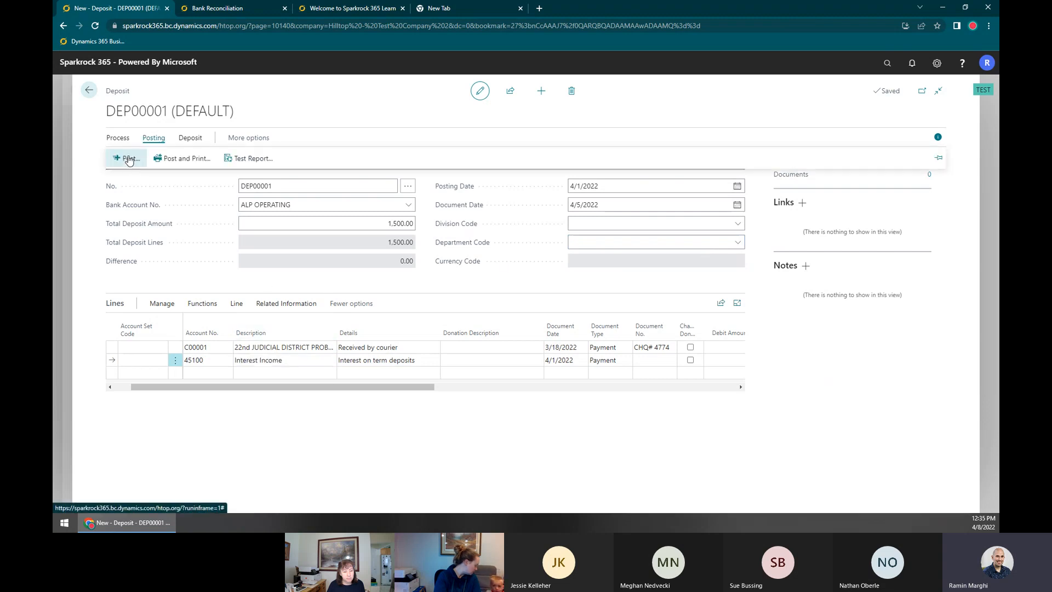
{"action": "left_click", "coordinate": [130, 160]}
{"action": "left_click", "coordinate": [614, 316]}
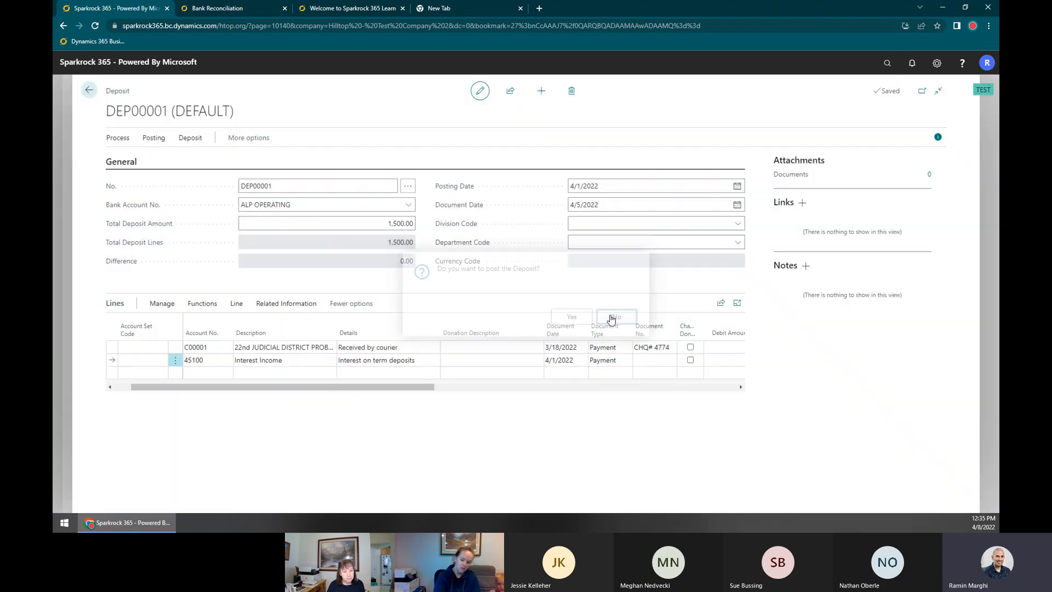
Preview the Deposit Test Report for DEP00001 and enlarge it to examine the deposit lines and warnings
{"action": "left_click", "coordinate": [154, 137]}
{"action": "left_click", "coordinate": [257, 158]}
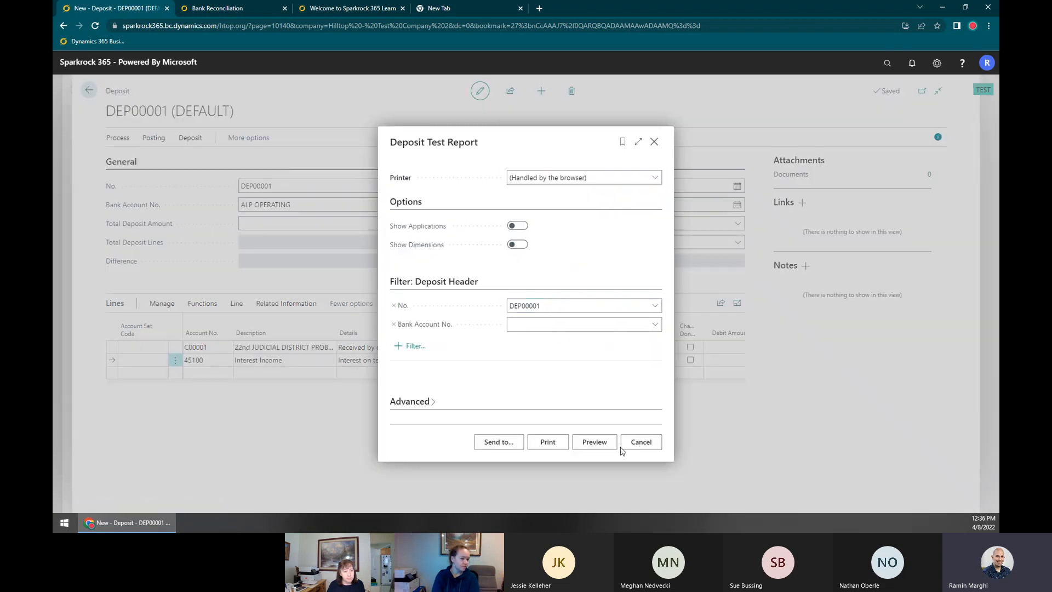
{"action": "left_click", "coordinate": [594, 441]}
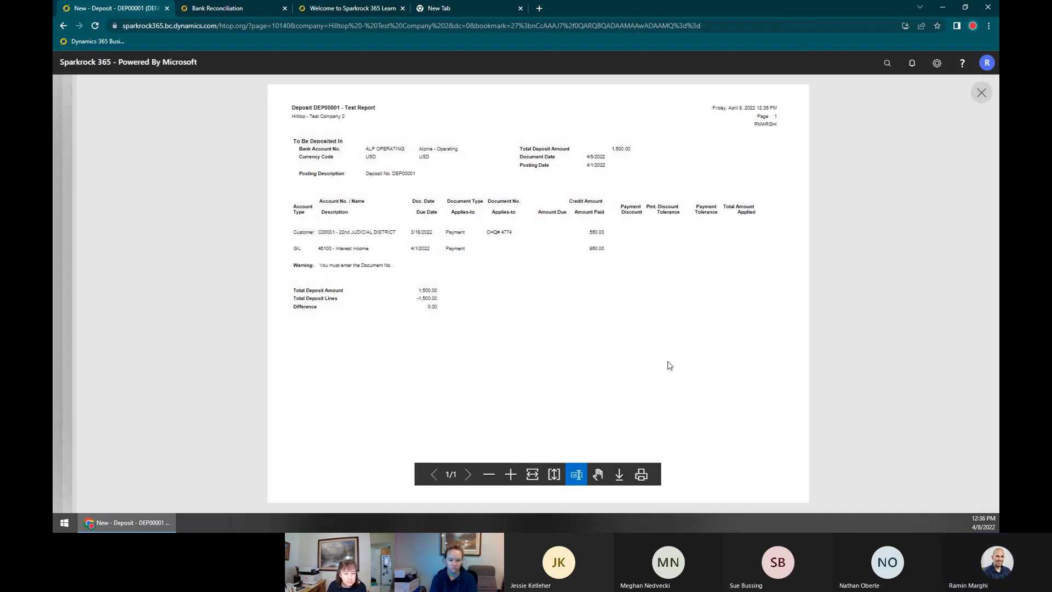
{"action": "left_click", "coordinate": [510, 474]}
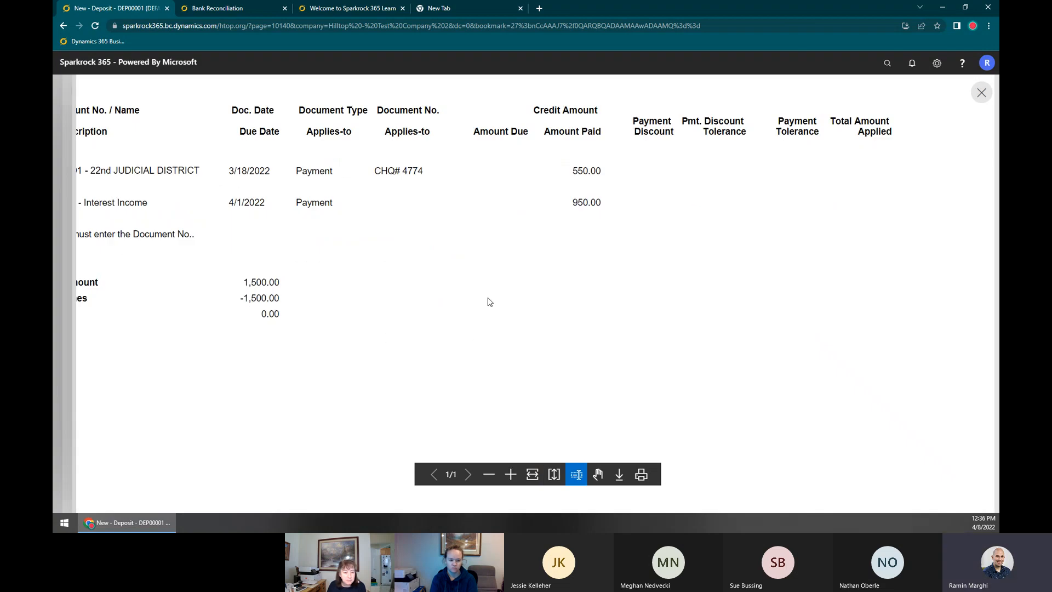
Examine the bank account, posting description, total deposit amount, dates and print details in the header of the Deposit Test Report
{"action": "left_click", "coordinate": [489, 474]}
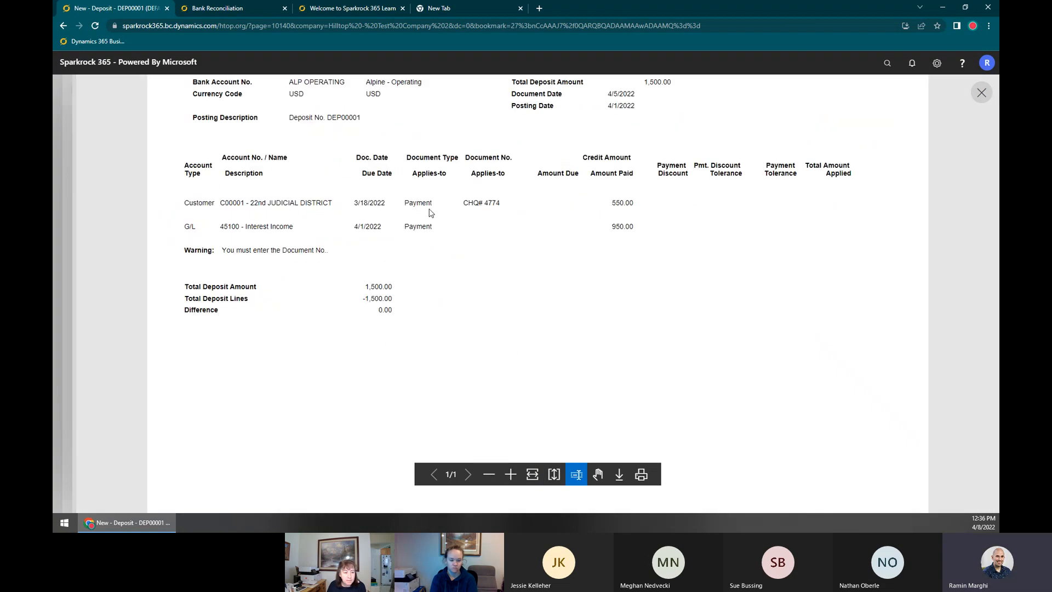
{"action": "scroll", "coordinate": [501, 312], "scroll_direction": "up", "scroll_amount": 2}
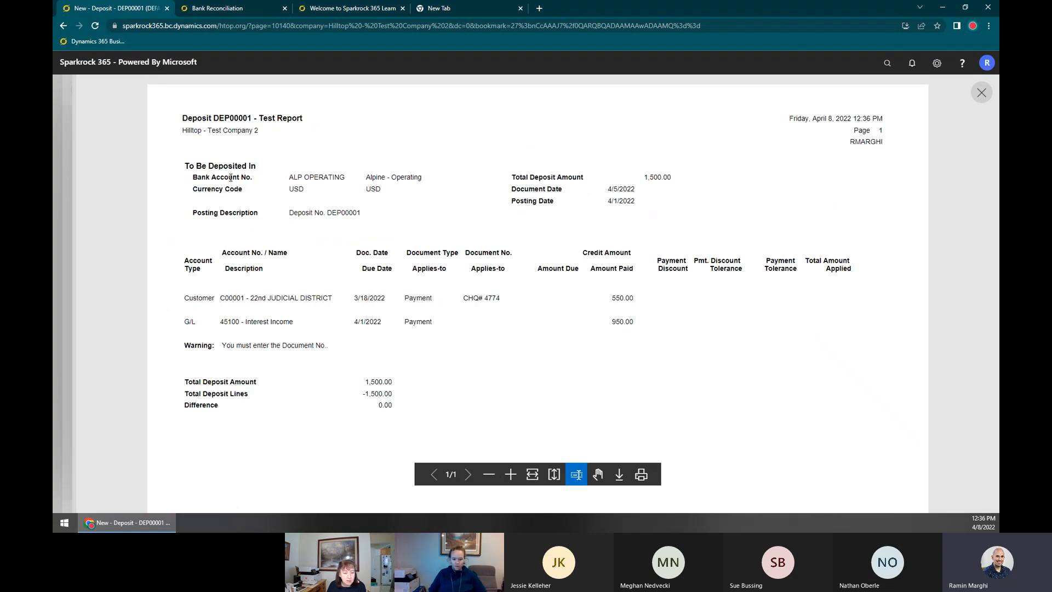
{"action": "left_click_drag", "start_coordinate": [187, 166], "coordinate": [300, 189]}
{"action": "left_click", "coordinate": [305, 179]}
{"action": "left_click", "coordinate": [324, 211]}
{"action": "triple_click", "coordinate": [324, 213]}
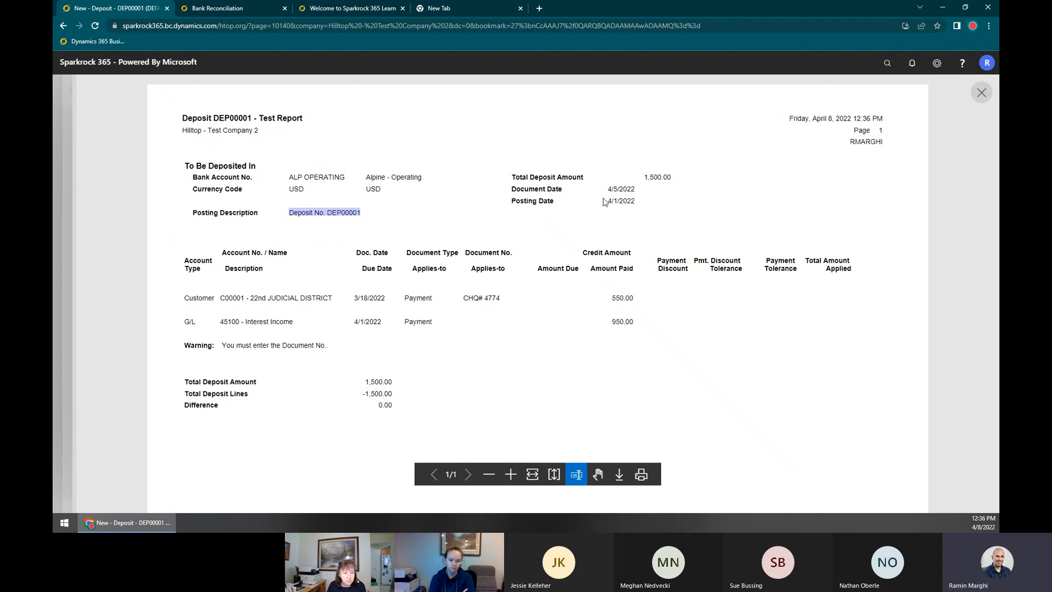
{"action": "left_click", "coordinate": [662, 176]}
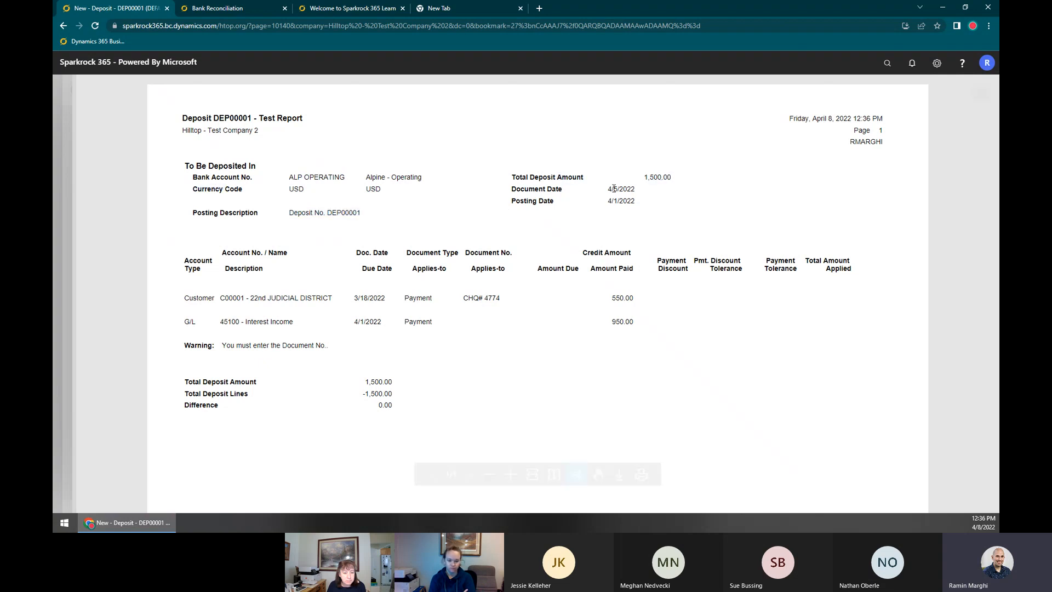
{"action": "double_click", "coordinate": [862, 142]}
{"action": "left_click", "coordinate": [824, 117]}
{"action": "left_click_drag", "start_coordinate": [812, 118], "coordinate": [872, 119]}
{"action": "left_click", "coordinate": [874, 137]}
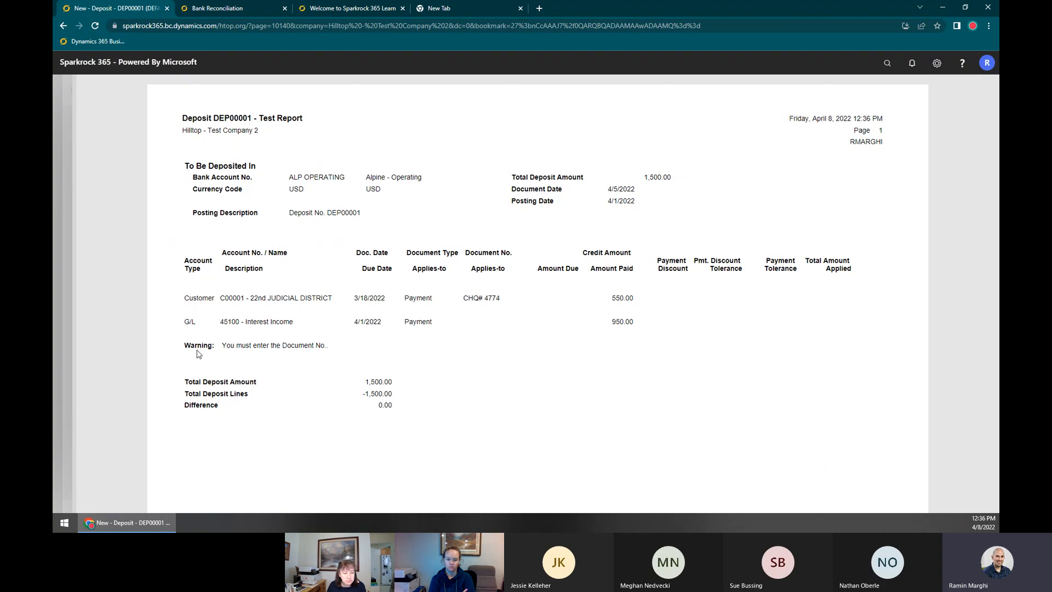
Examine the warning under the Interest Income line and close the Deposit Test Report without printing it
{"action": "left_click_drag", "start_coordinate": [204, 346], "coordinate": [322, 345]}
{"action": "triple_click", "coordinate": [326, 345]}
{"action": "left_click", "coordinate": [329, 345]}
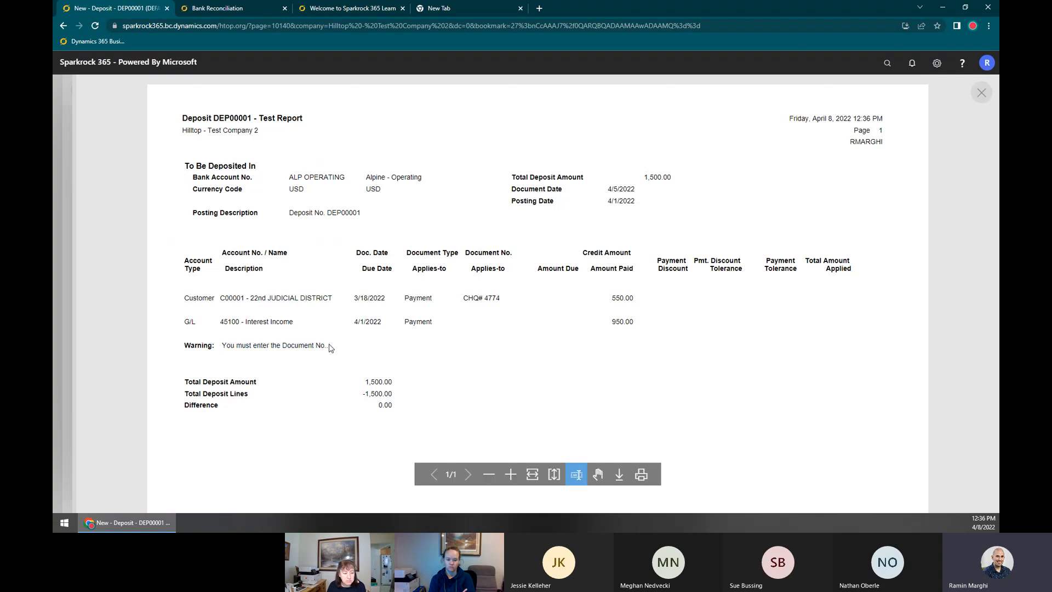
{"action": "double_click", "coordinate": [263, 323]}
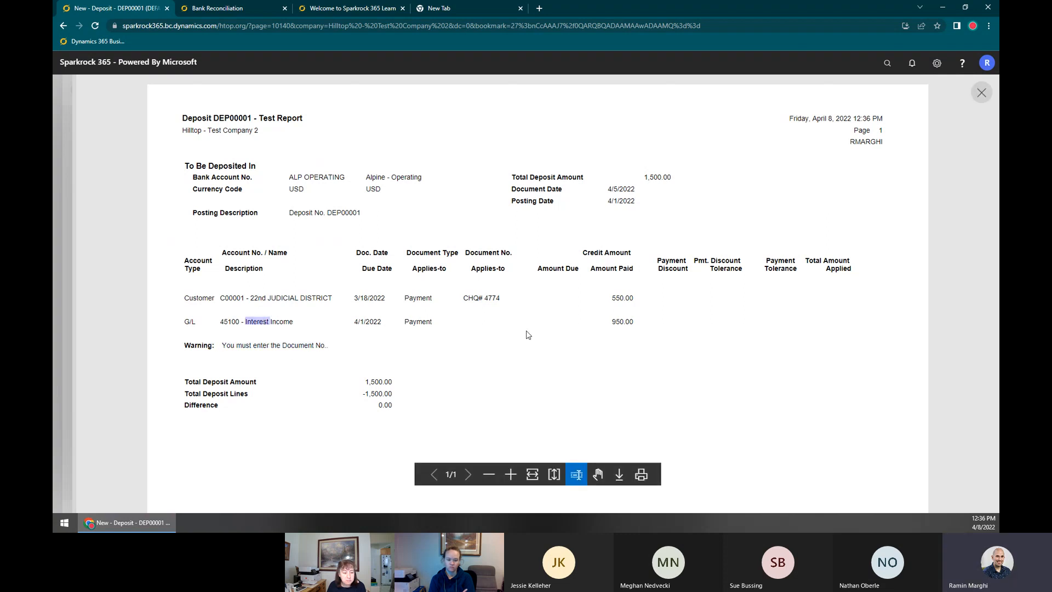
{"action": "key", "text": "Escape"}
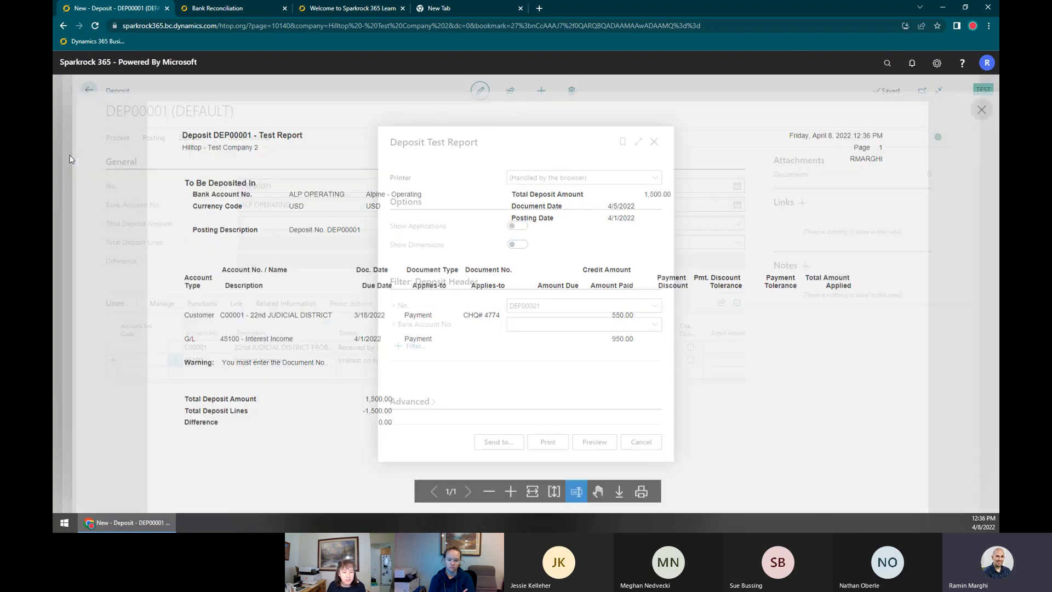
{"action": "left_click", "coordinate": [639, 441]}
Enter INT-MAR2022 as the document number of the Interest Income line
{"action": "left_click", "coordinate": [651, 360]}
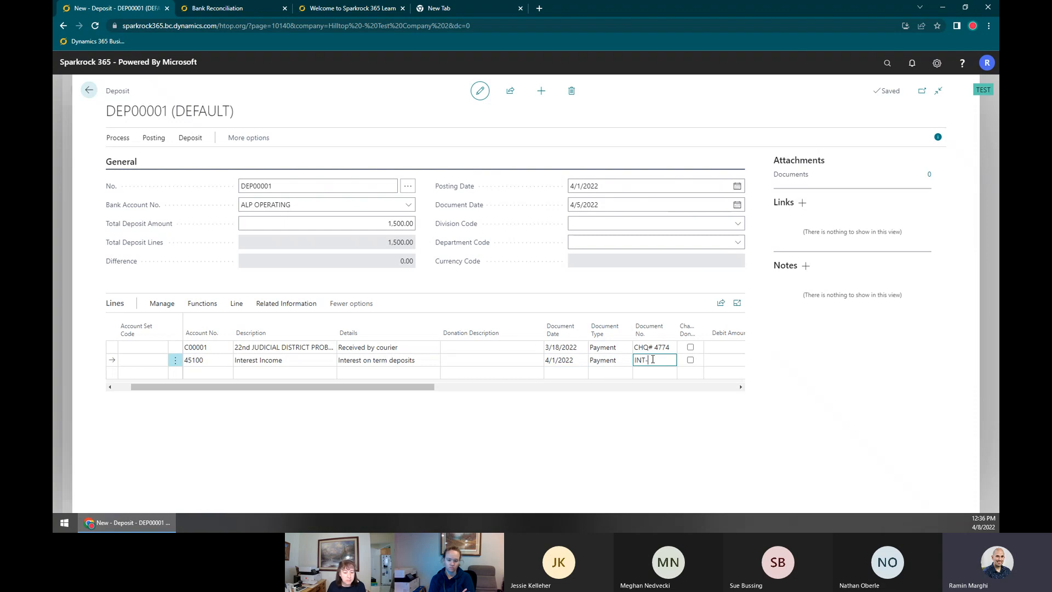
{"action": "type", "text": "202"}
{"action": "key", "text": "Tab"}
{"action": "key", "text": "shift+Tab"}
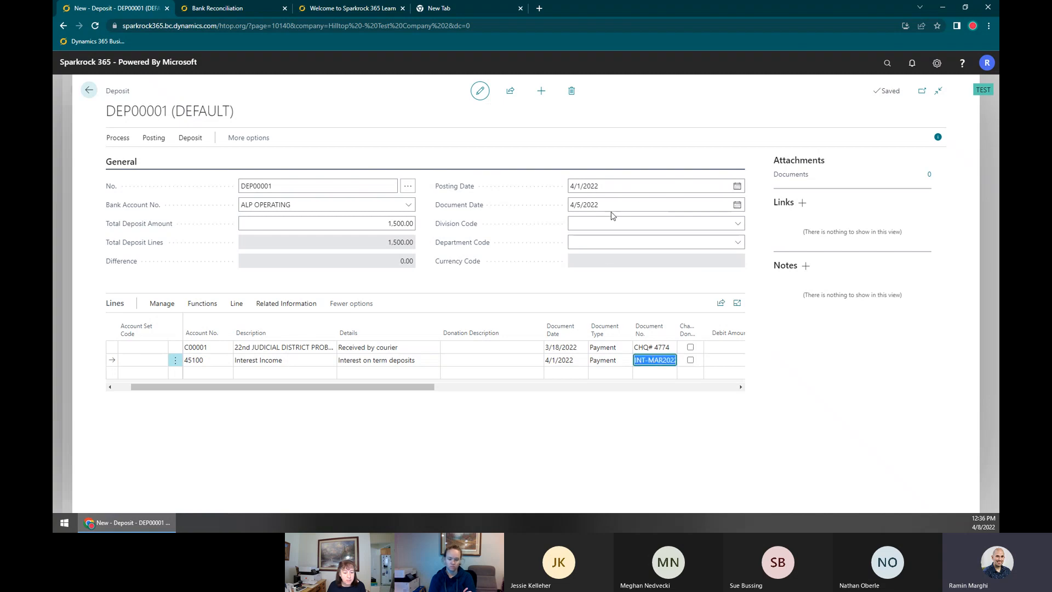
{"action": "left_click_drag", "start_coordinate": [378, 391], "coordinate": [282, 391]}
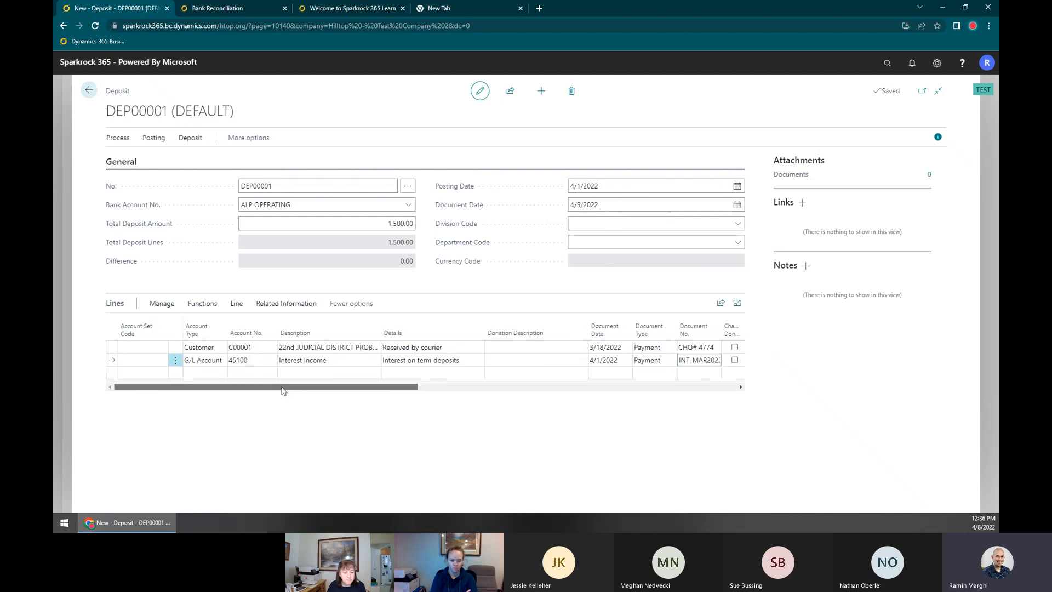
Post and print deposit DEP00001, confirming the posting
{"action": "left_click", "coordinate": [154, 138]}
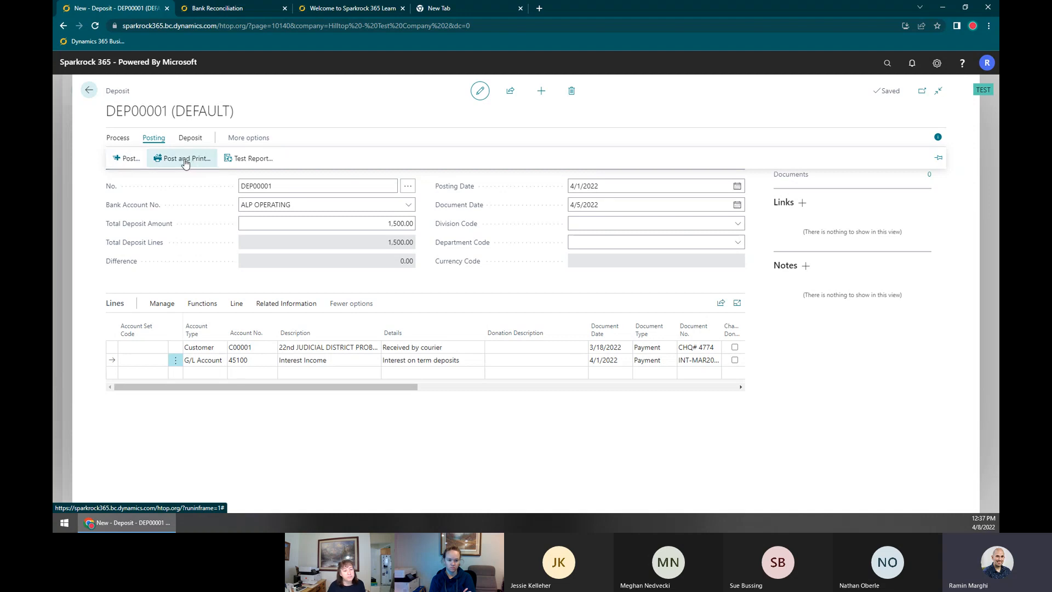
{"action": "left_click", "coordinate": [190, 137]}
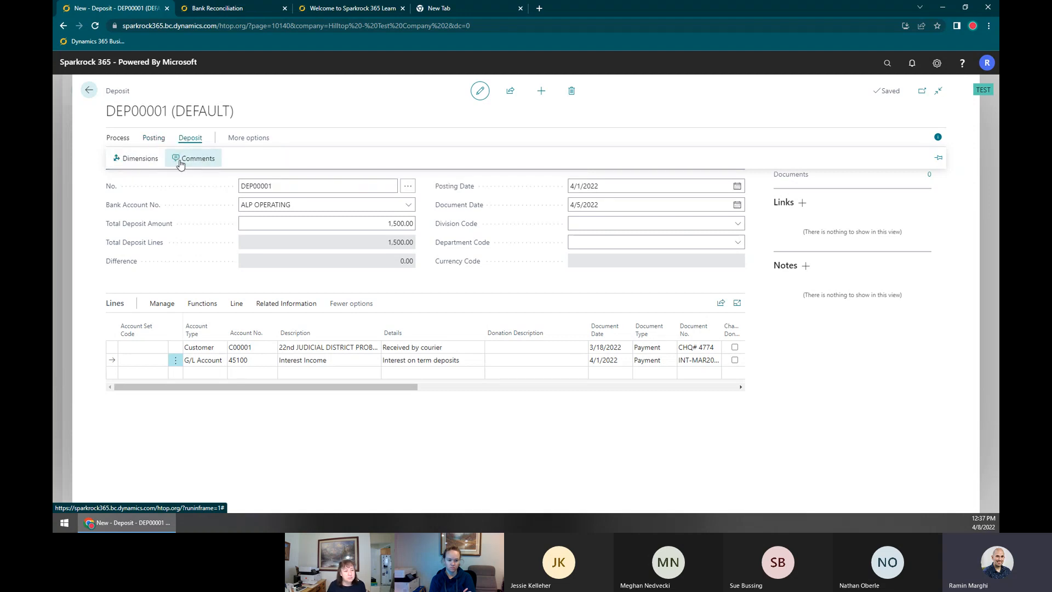
{"action": "left_click", "coordinate": [164, 142]}
{"action": "left_click", "coordinate": [183, 160]}
{"action": "left_click", "coordinate": [561, 323]}
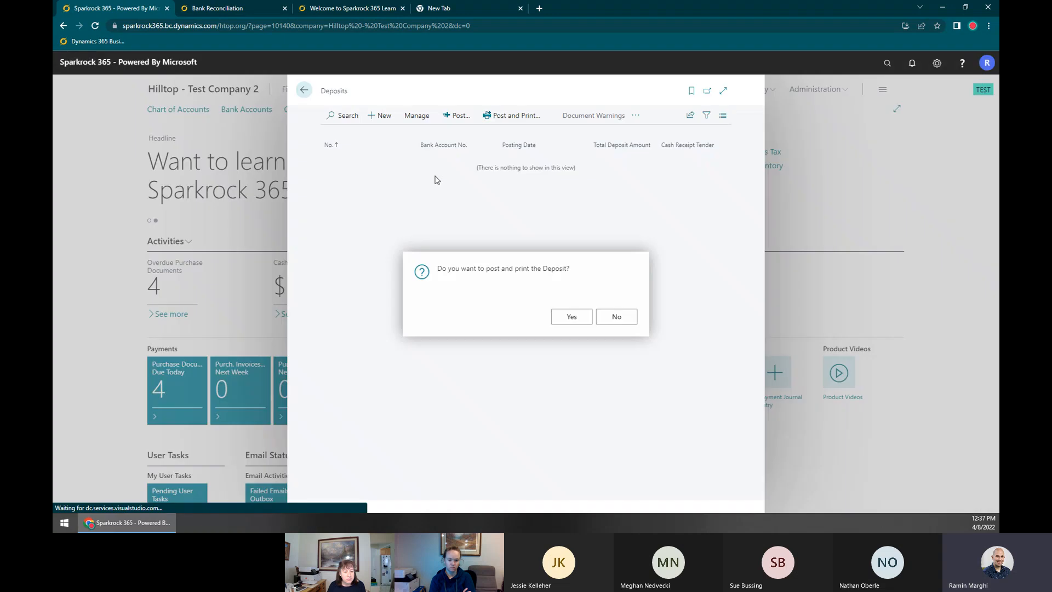
Open the downloaded Deposit.pdf, review the posted deposit's lines and total at 150% zoom, and close it
{"action": "left_click", "coordinate": [94, 499]}
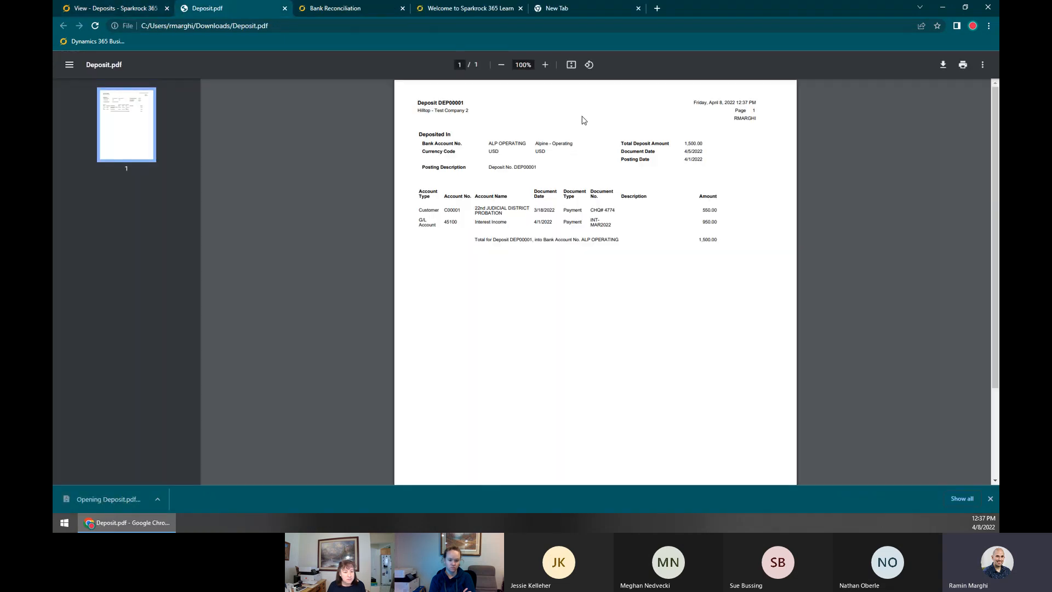
{"action": "left_click", "coordinate": [544, 64]}
{"action": "left_click", "coordinate": [545, 65]}
{"action": "left_click", "coordinate": [545, 65]}
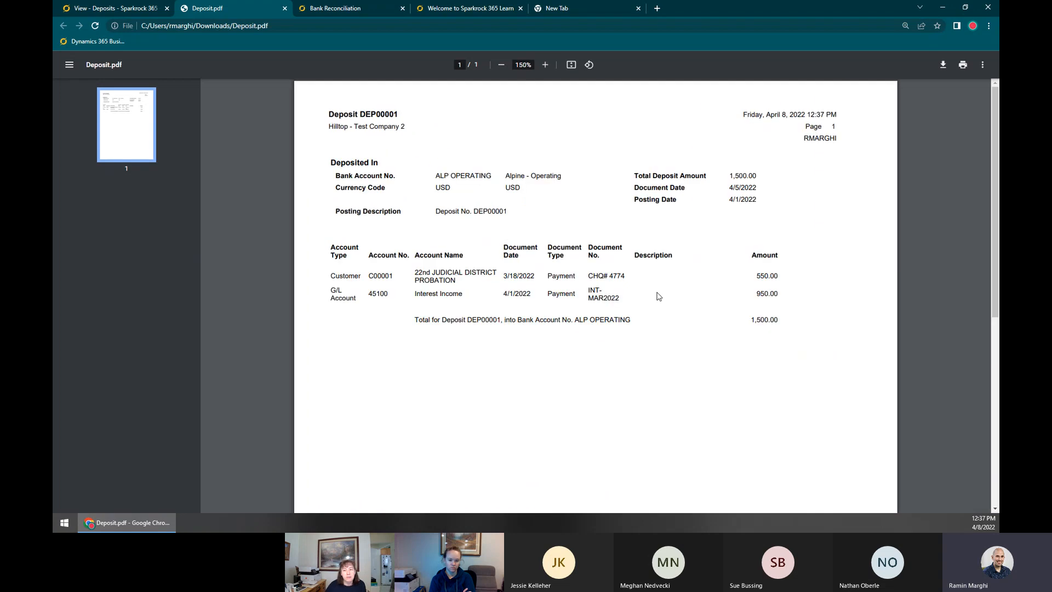
{"action": "left_click_drag", "start_coordinate": [442, 319], "coordinate": [588, 323]}
{"action": "left_click", "coordinate": [588, 323]}
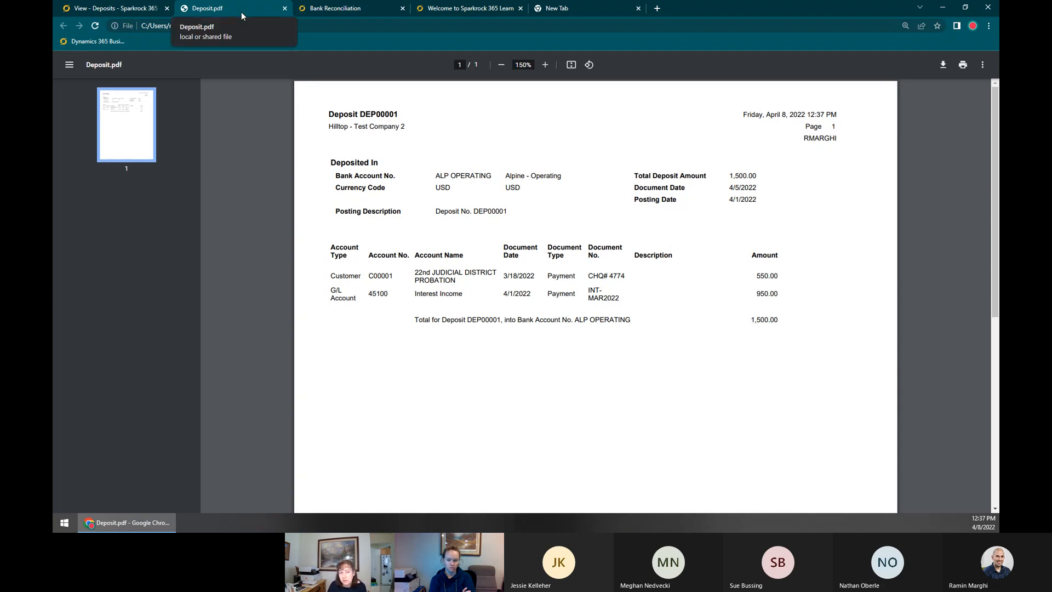
{"action": "key", "text": "ctrl+w"}
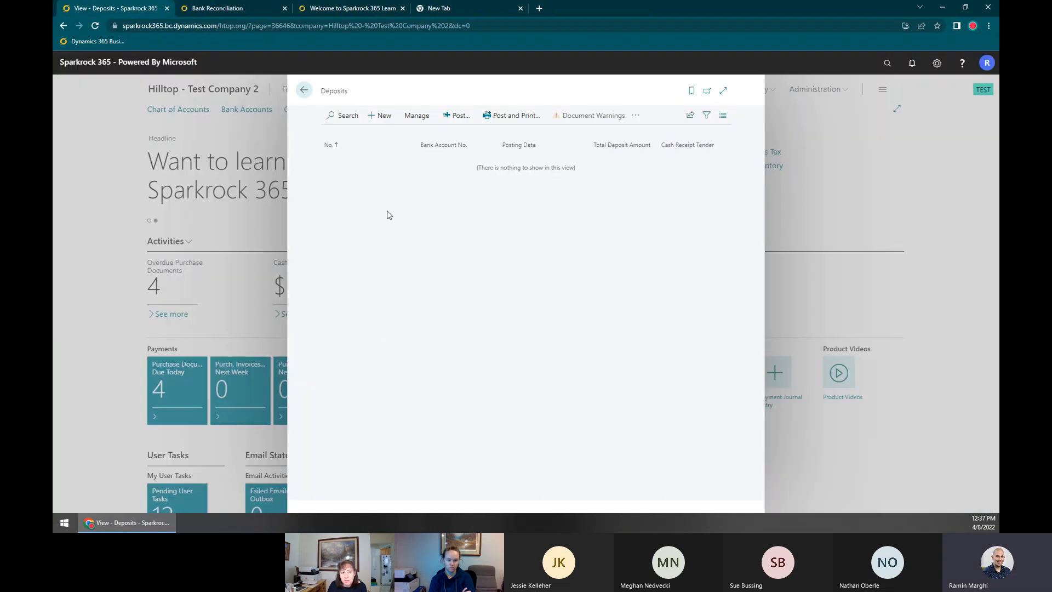
Create a new deposit and dismiss the General Journal Batches selection
{"action": "left_click", "coordinate": [381, 115]}
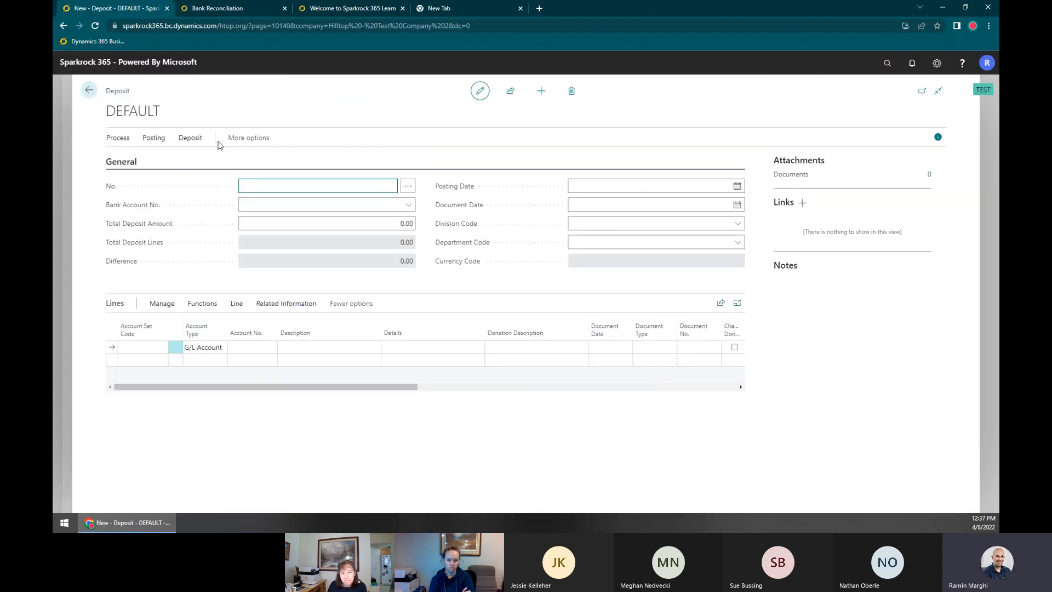
{"action": "left_click", "coordinate": [248, 137]}
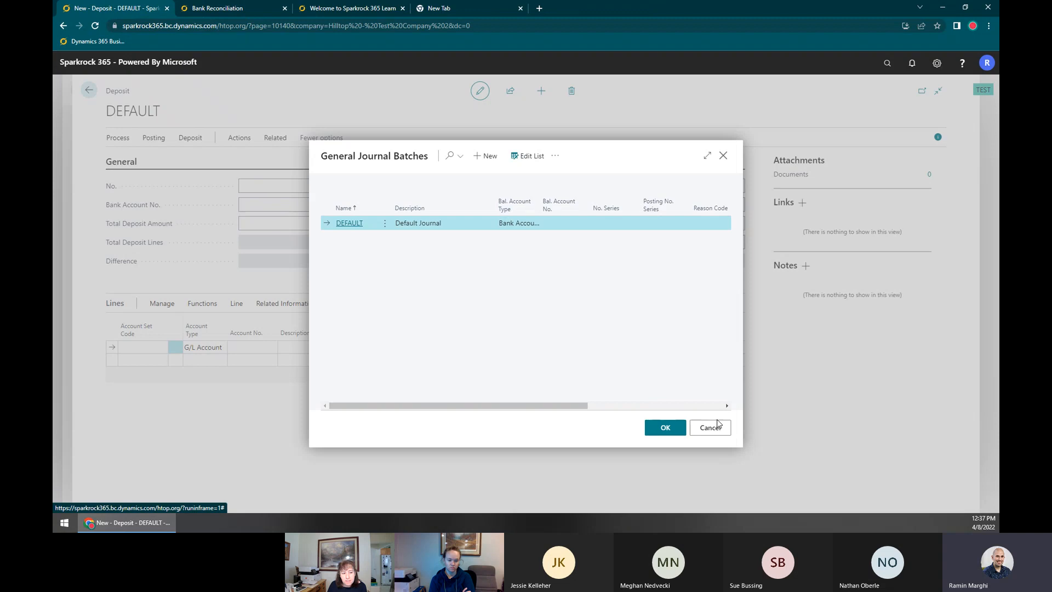
{"action": "left_click", "coordinate": [710, 426]}
Examine the related, posting and processing commands available for the new deposit, including Import from Excel and Document Warnings
{"action": "left_click", "coordinate": [275, 137]}
{"action": "left_click", "coordinate": [135, 158]}
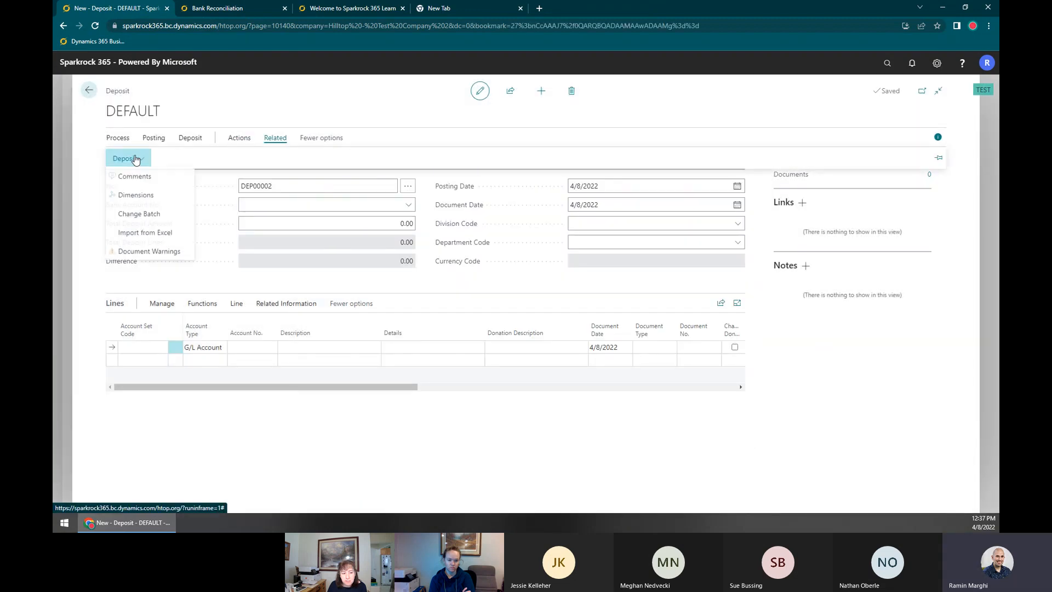
{"action": "left_click", "coordinate": [118, 137]}
{"action": "left_click", "coordinate": [154, 137]}
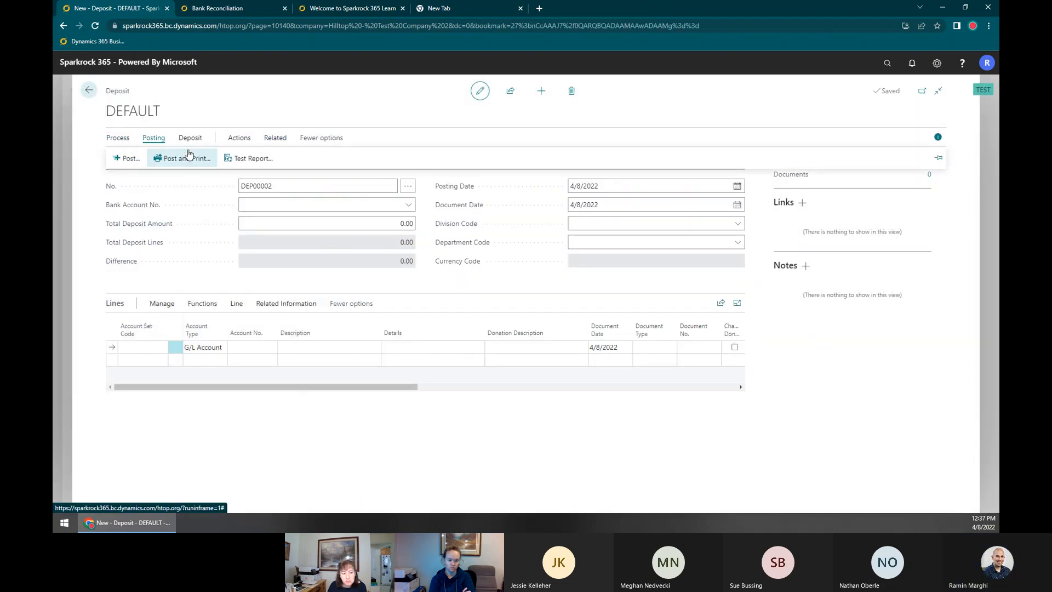
{"action": "left_click", "coordinate": [190, 137]}
{"action": "left_click", "coordinate": [239, 137]}
{"action": "left_click", "coordinate": [131, 159]}
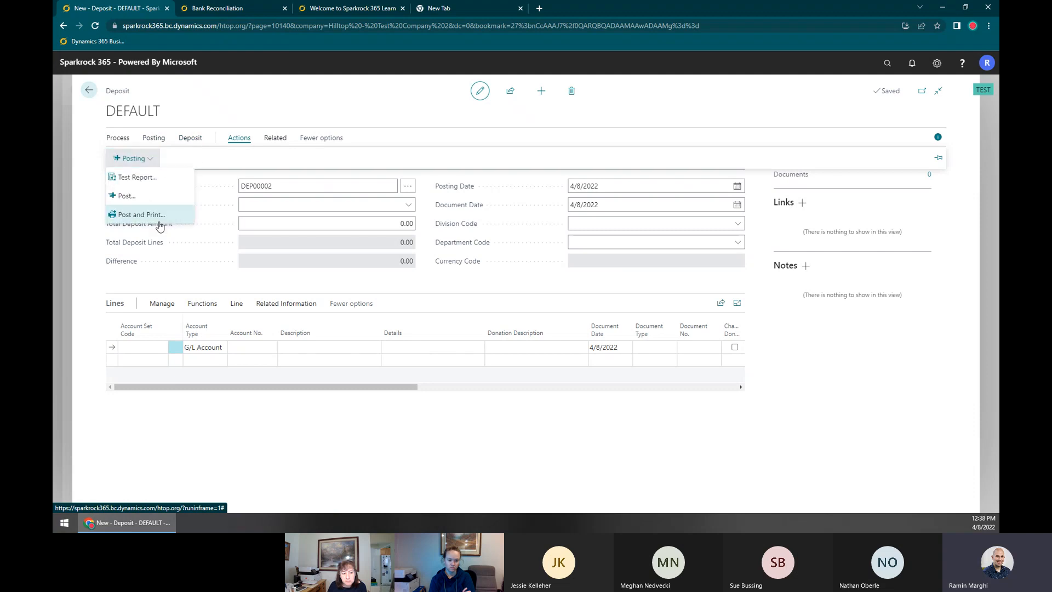
{"action": "left_click", "coordinate": [275, 138]}
{"action": "left_click", "coordinate": [137, 158]}
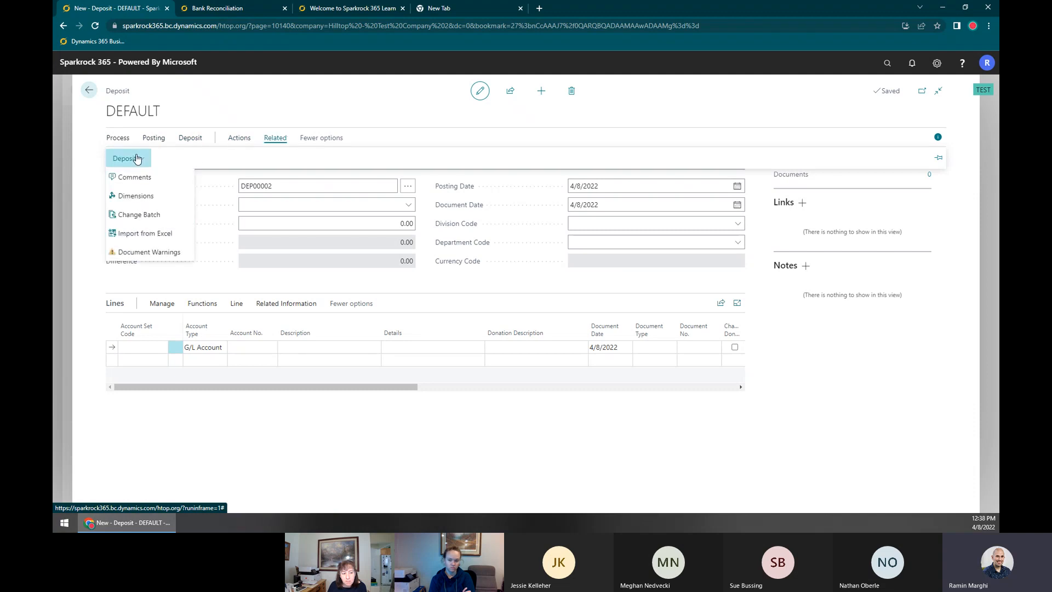
{"action": "left_click", "coordinate": [384, 422]}
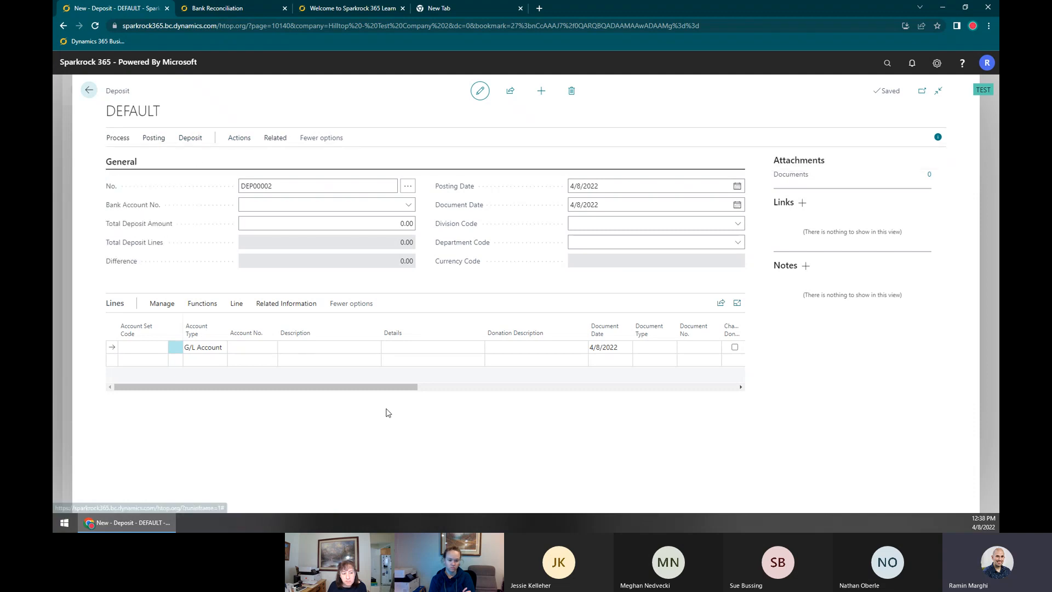
{"action": "left_click", "coordinate": [154, 139]}
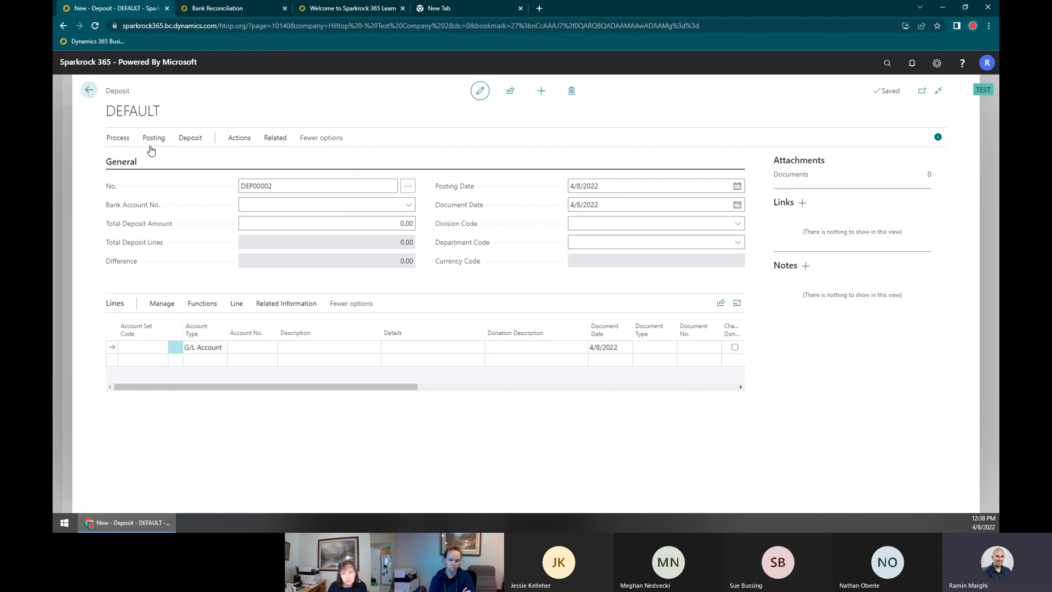
{"action": "left_click", "coordinate": [118, 138]}
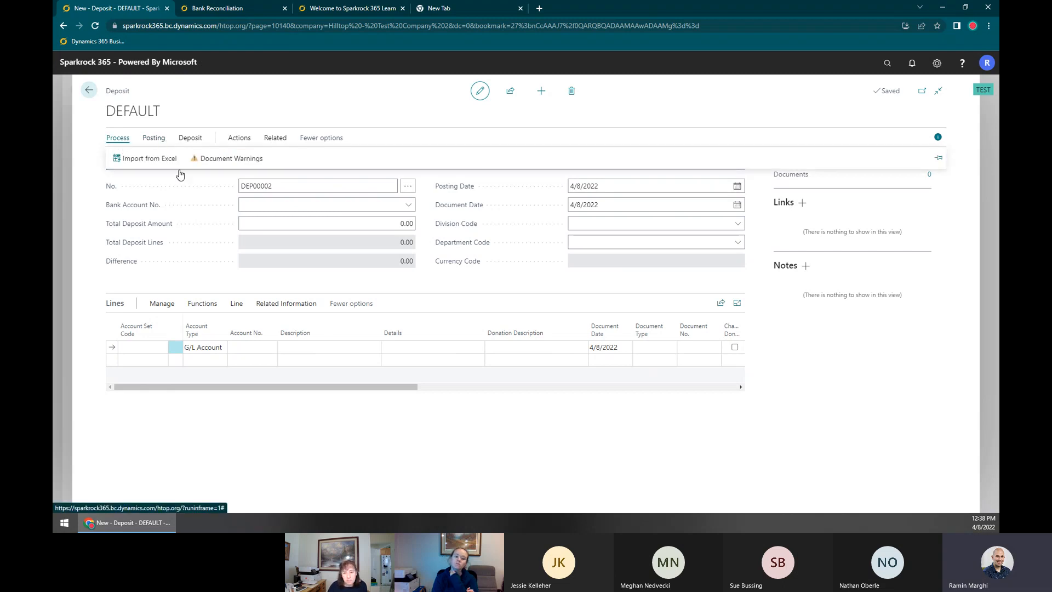
{"action": "left_click", "coordinate": [186, 265]}
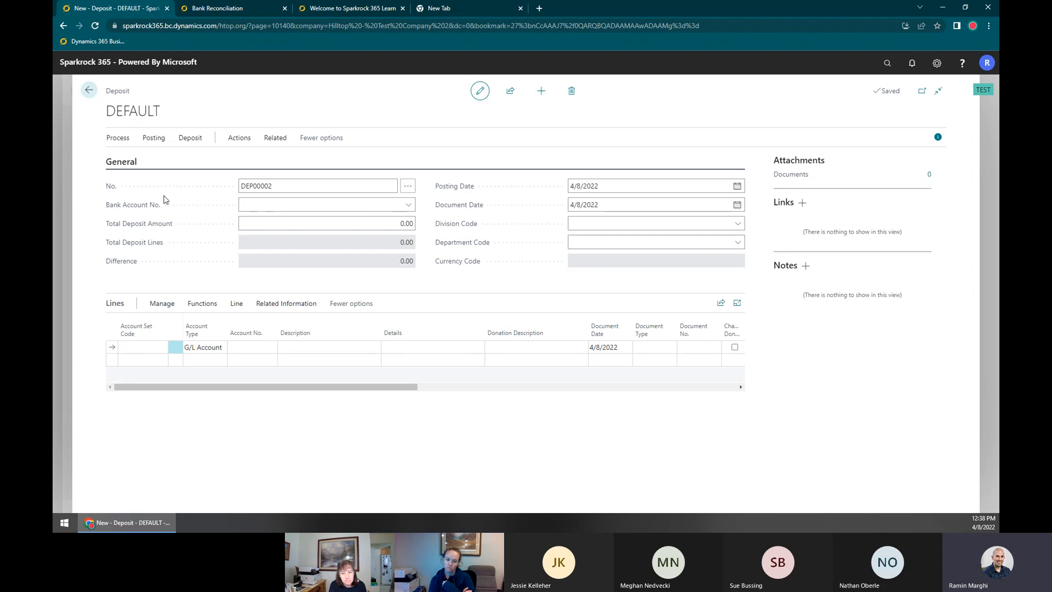
Leave the new deposit, find the Posted Deposits list, and open DEP00001 to review its details and lines
{"action": "left_click", "coordinate": [88, 90]}
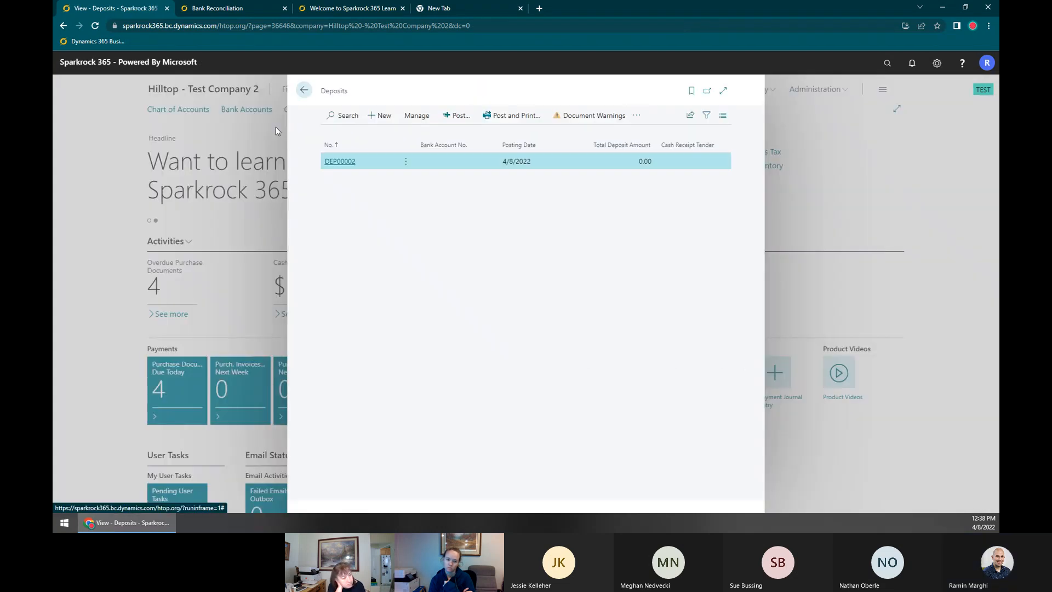
{"action": "left_click", "coordinate": [304, 92]}
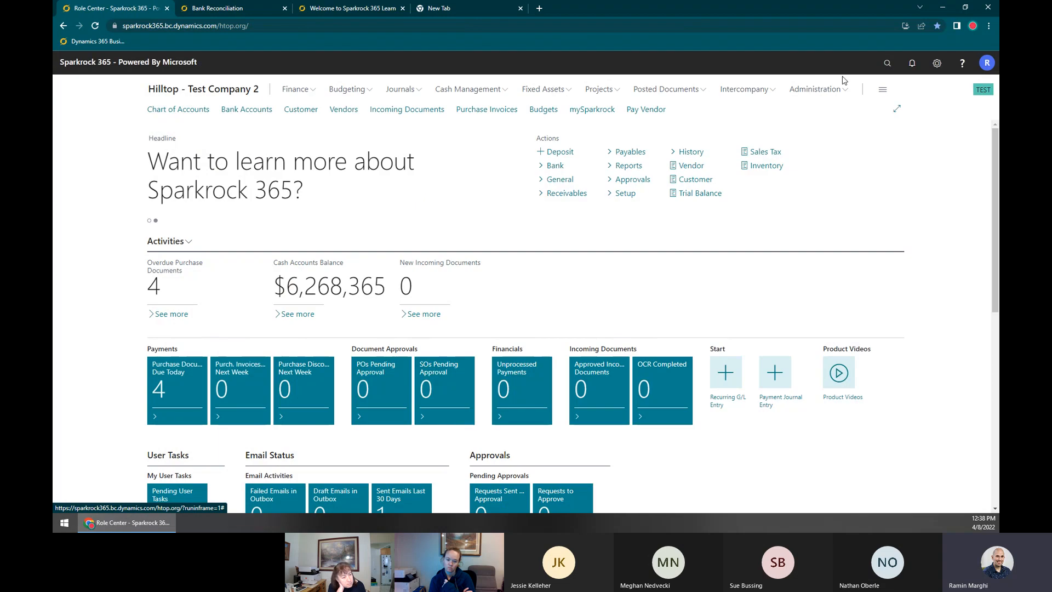
{"action": "left_click", "coordinate": [883, 66]}
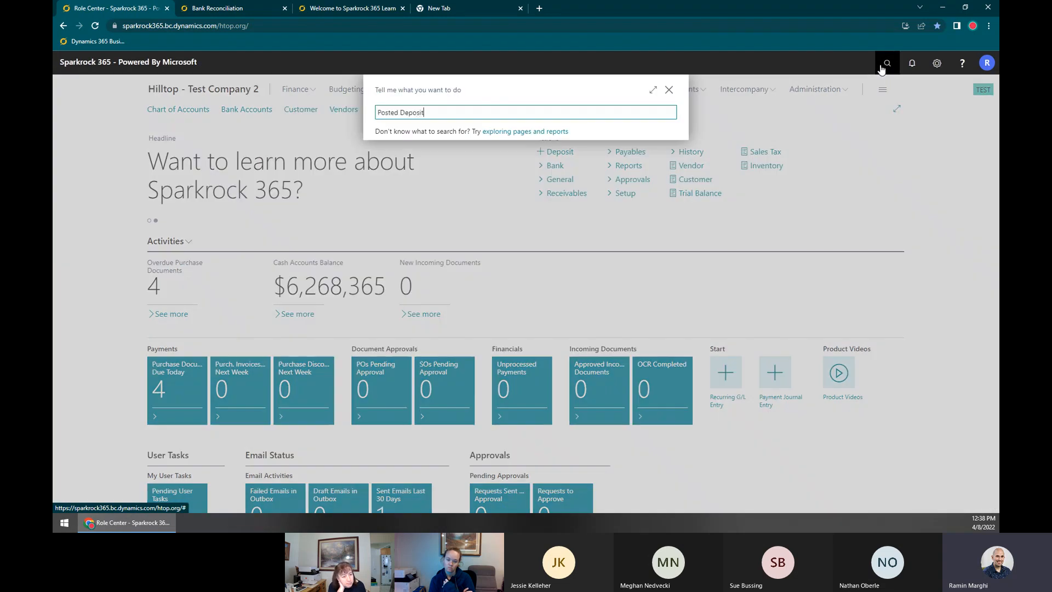
{"action": "type", "text": "Posted Deposits"}
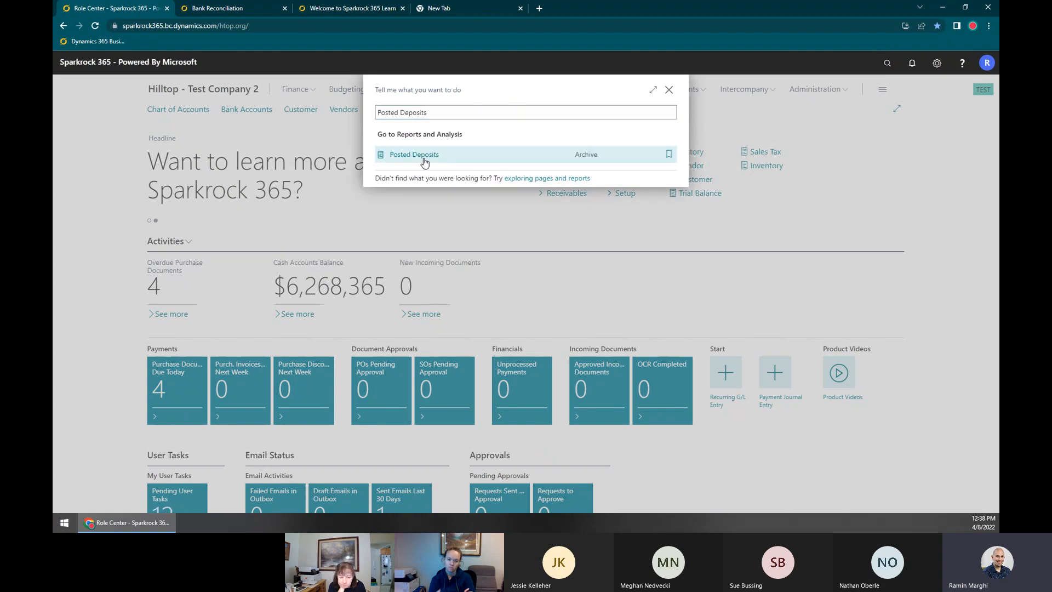
{"action": "left_click", "coordinate": [425, 160]}
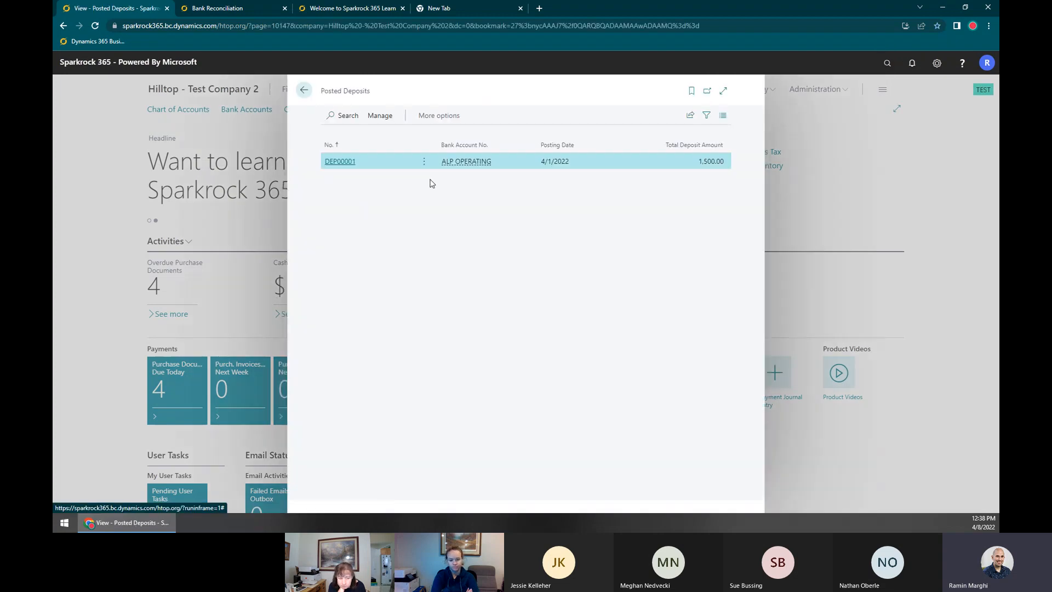
{"action": "left_click", "coordinate": [340, 162]}
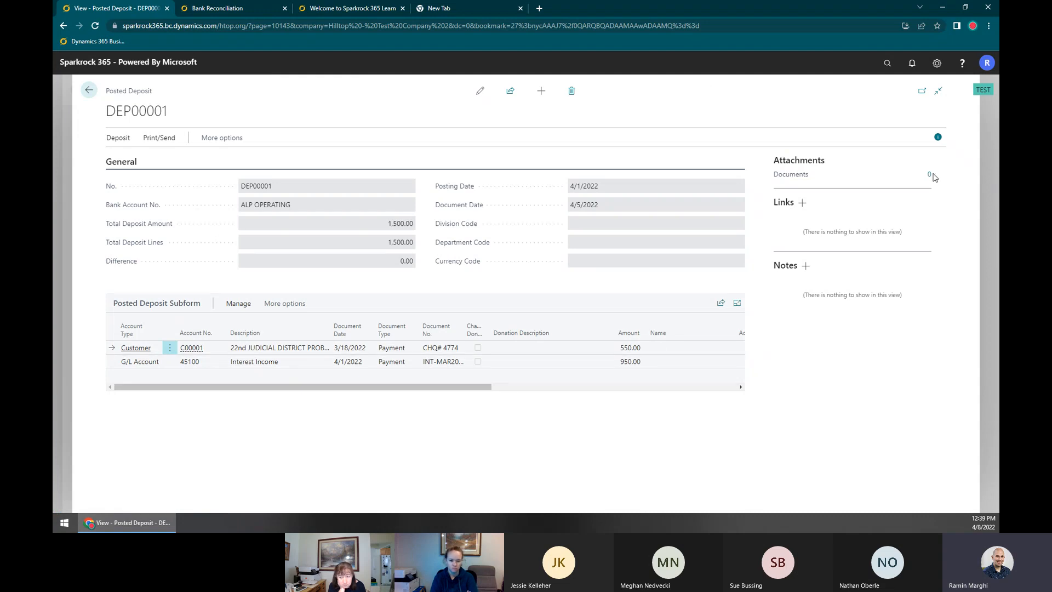
{"action": "left_click_drag", "start_coordinate": [477, 389], "coordinate": [275, 404]}
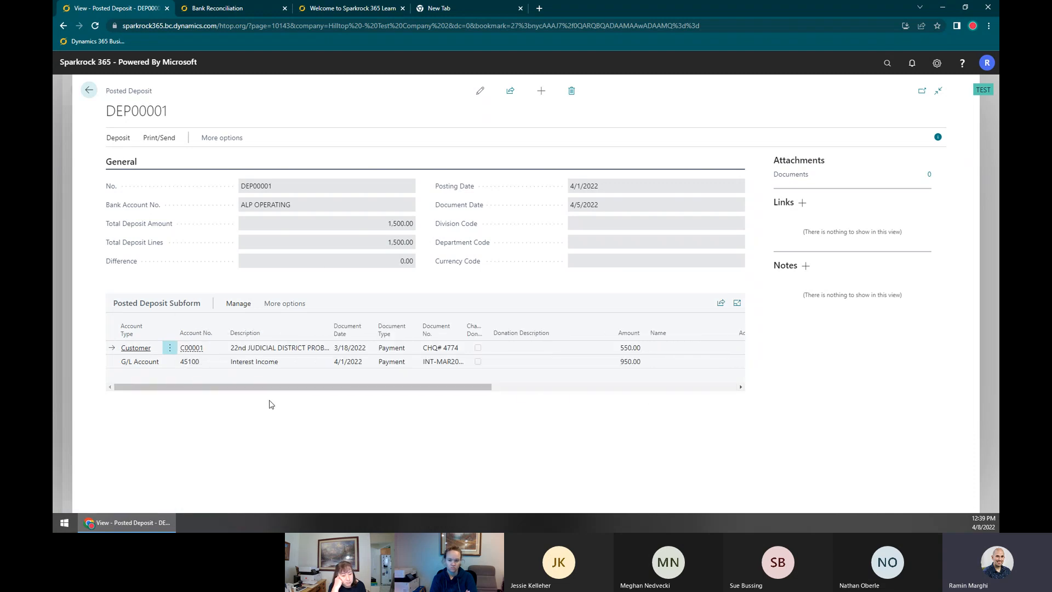
Find the ledger entries related to posted deposit DEP00001
{"action": "left_click", "coordinate": [118, 139]}
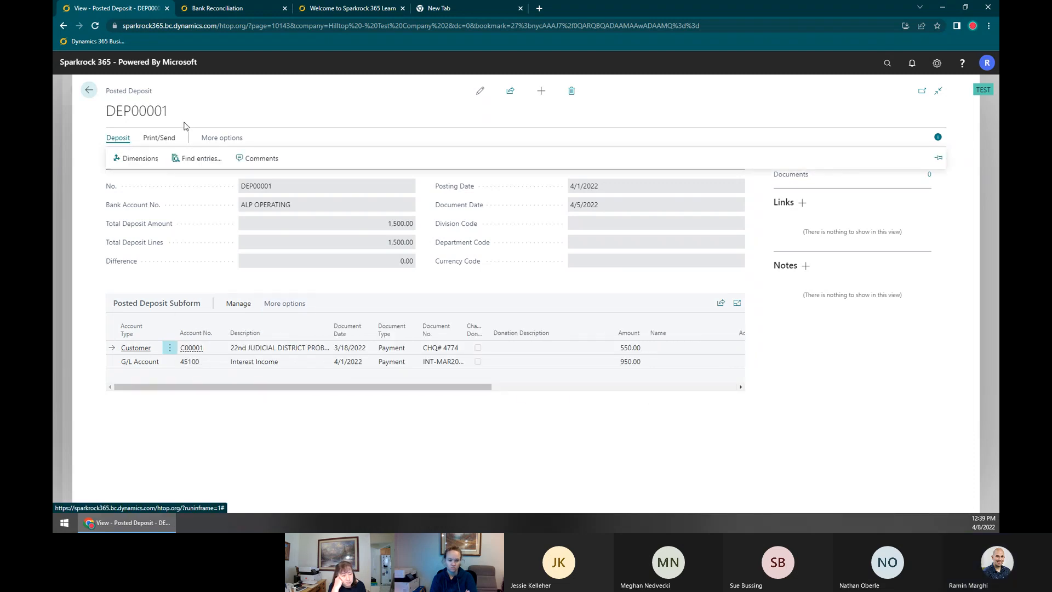
{"action": "left_click", "coordinate": [216, 139]}
{"action": "left_click", "coordinate": [121, 139]}
{"action": "left_click", "coordinate": [121, 139]}
{"action": "left_click", "coordinate": [201, 160]}
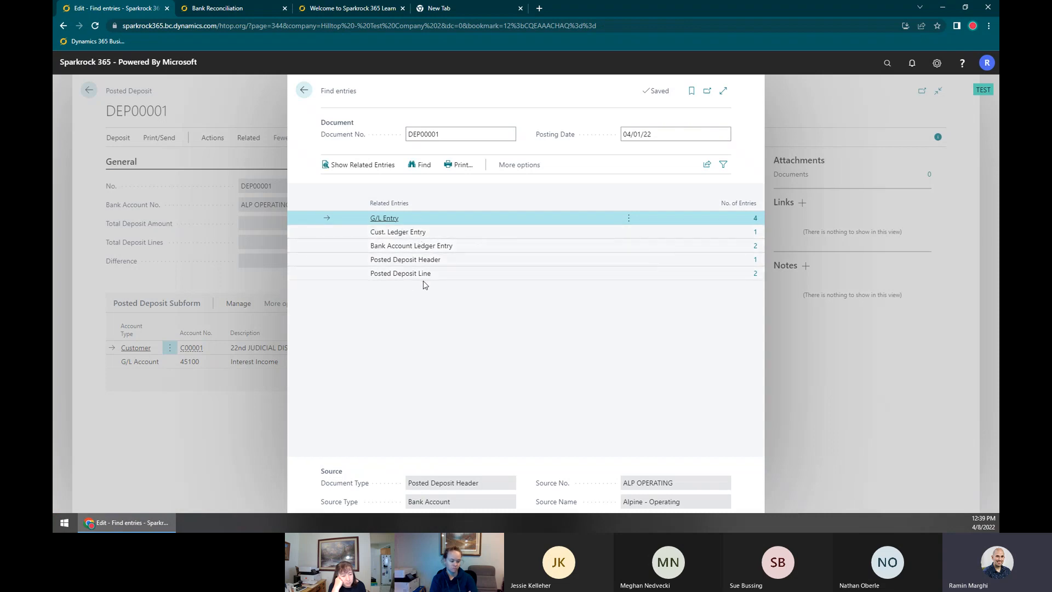
{"action": "key", "text": "Escape"}
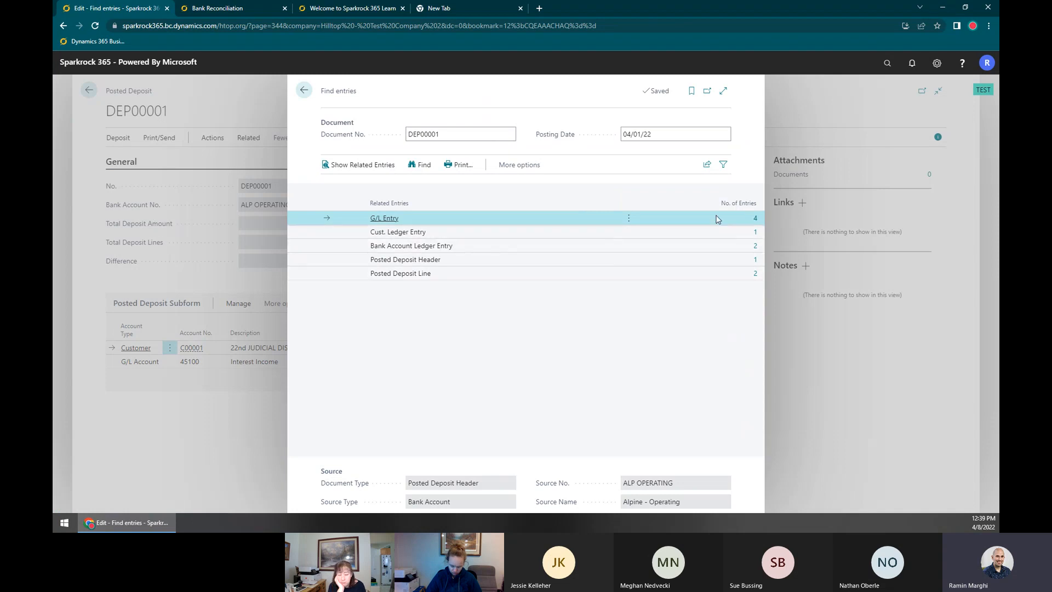
Review the customer ledger entry and the bank account ledger entries related to the deposit, returning to the related entries list
{"action": "left_click", "coordinate": [759, 233]}
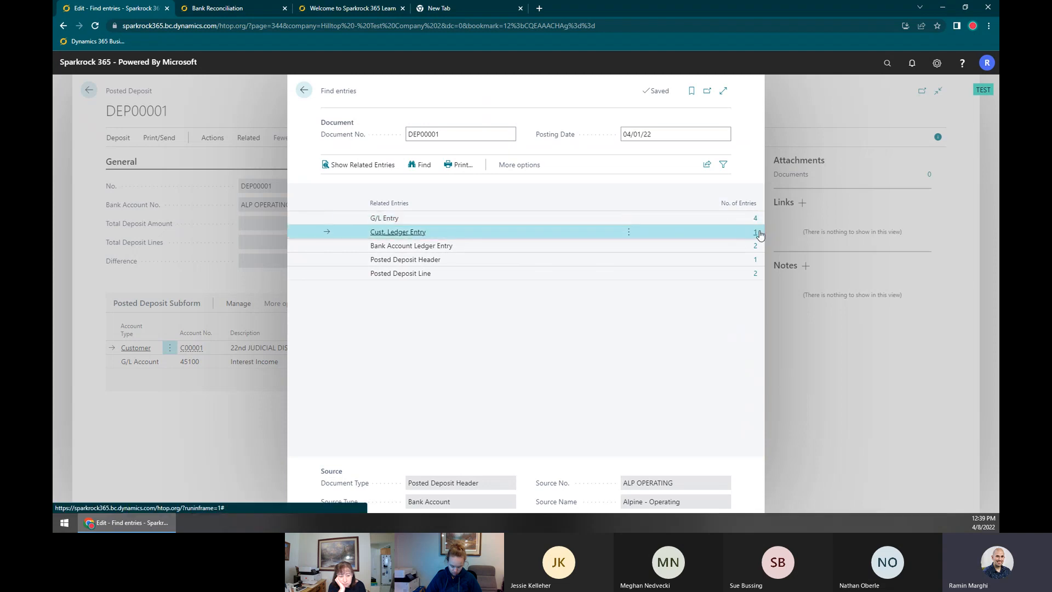
{"action": "left_click", "coordinate": [378, 234]}
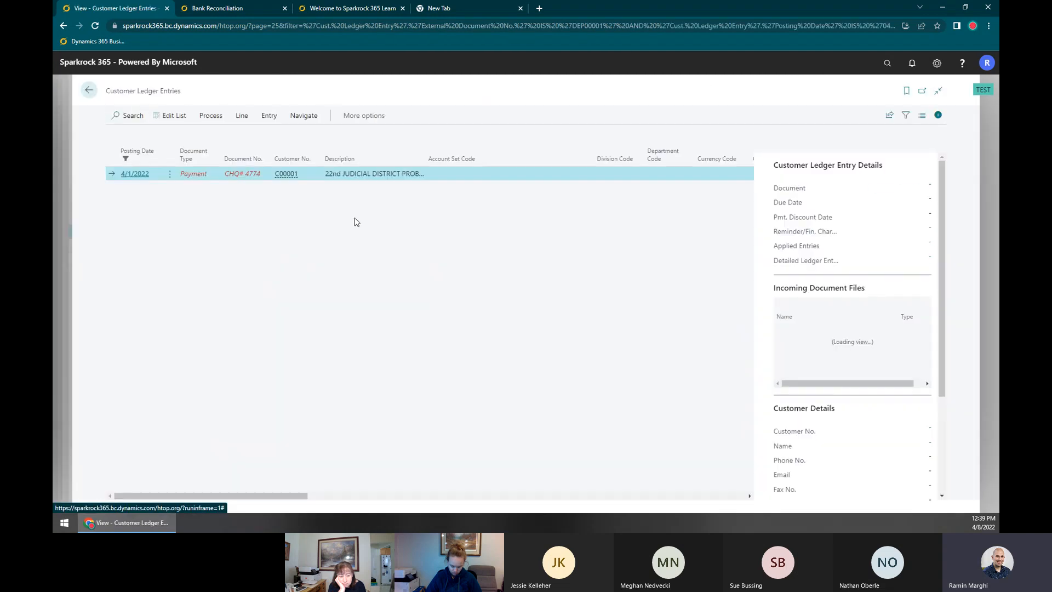
{"action": "left_click", "coordinate": [90, 92]}
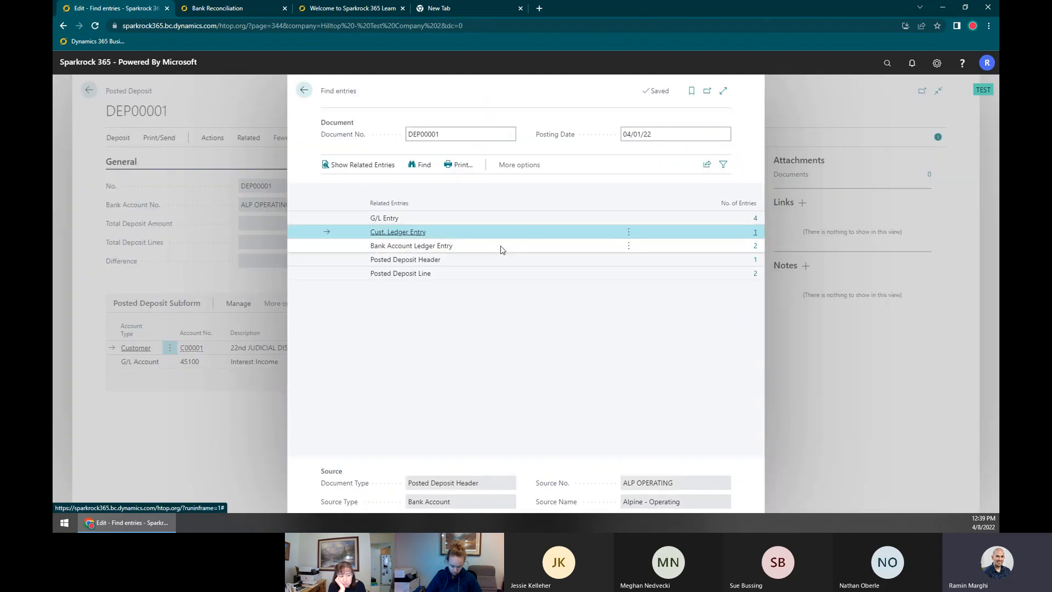
{"action": "left_click", "coordinate": [725, 248]}
{"action": "left_click", "coordinate": [755, 246]}
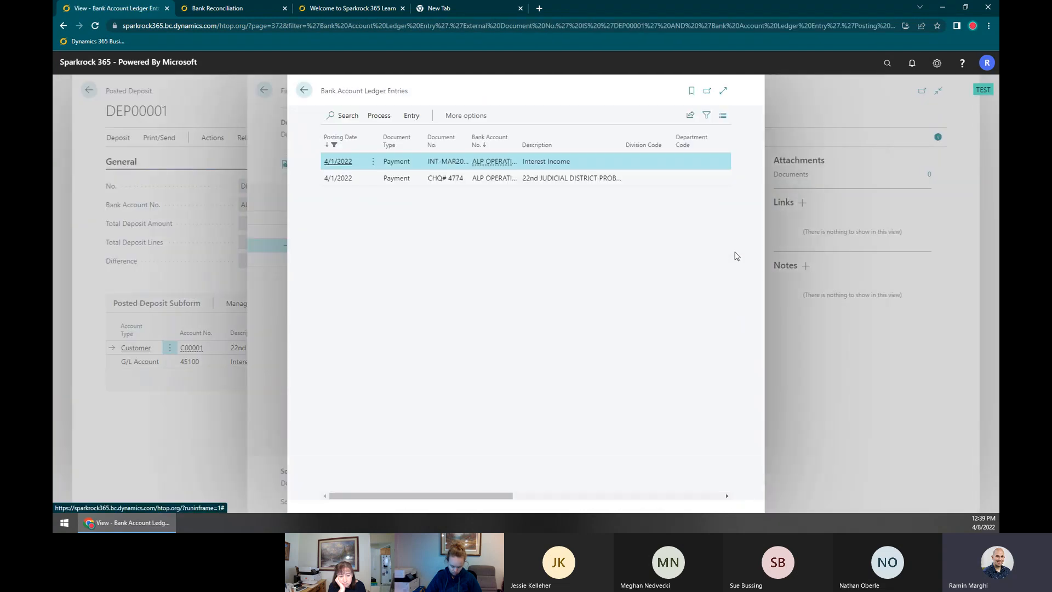
{"action": "left_click", "coordinate": [304, 91]}
{"action": "left_click", "coordinate": [479, 259]}
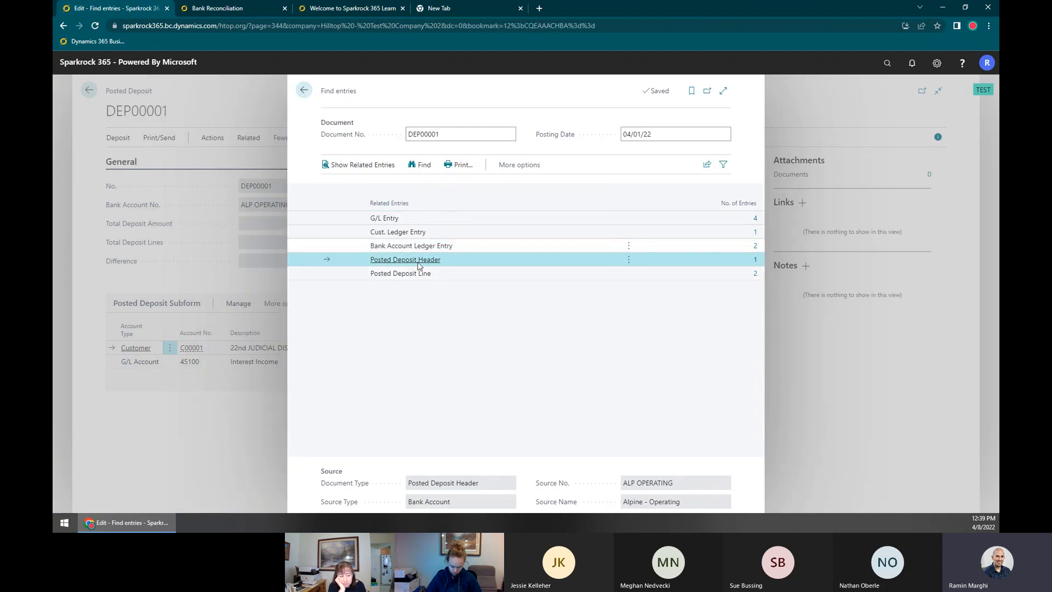
Review the general ledger entries related to the deposit, and return to the Posted Deposits list
{"action": "left_click", "coordinate": [455, 232]}
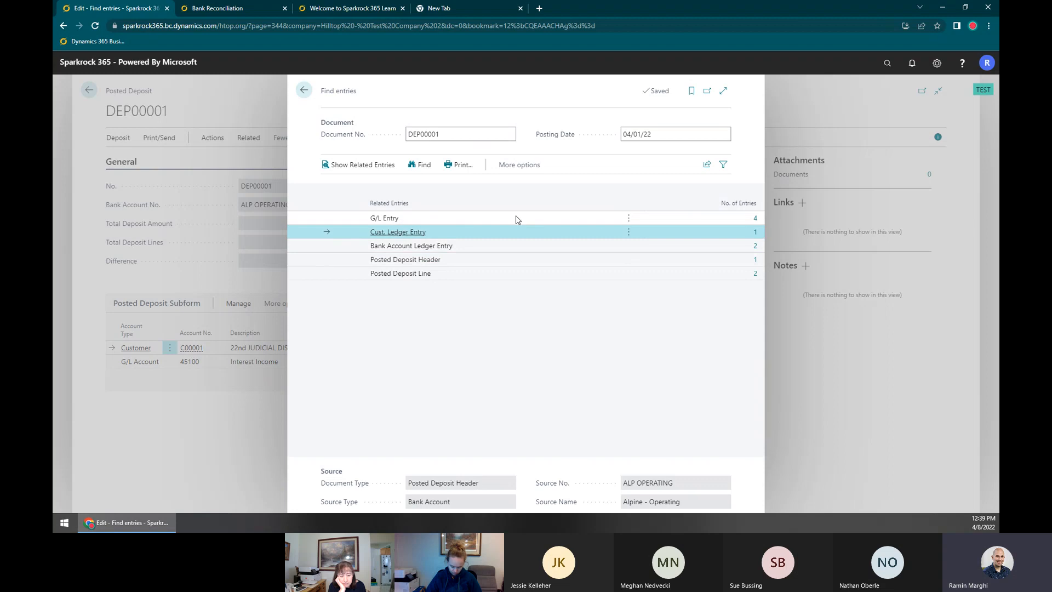
{"action": "left_click", "coordinate": [420, 218]}
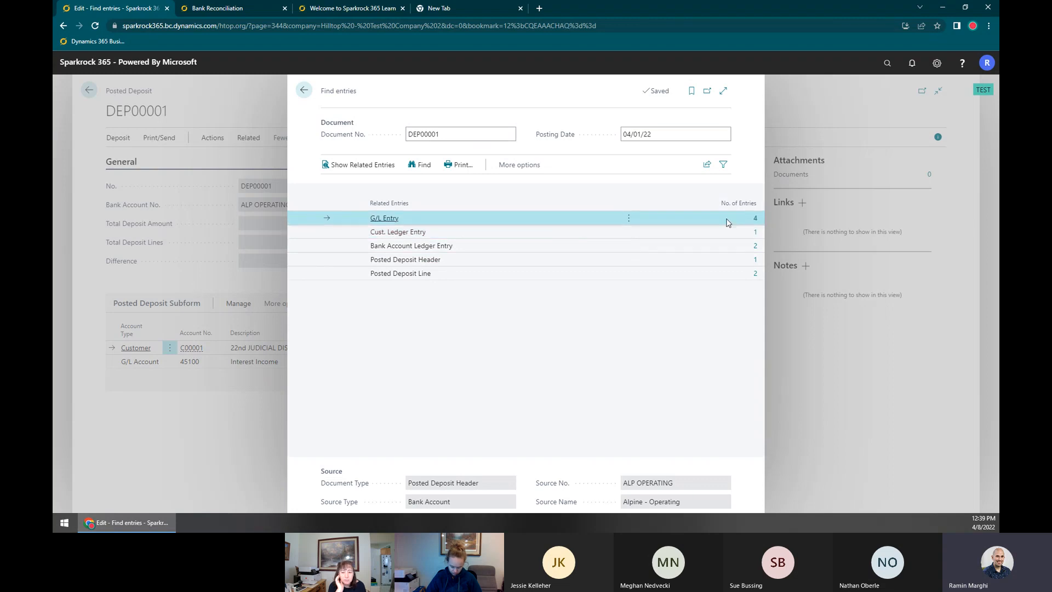
{"action": "left_click", "coordinate": [756, 219]}
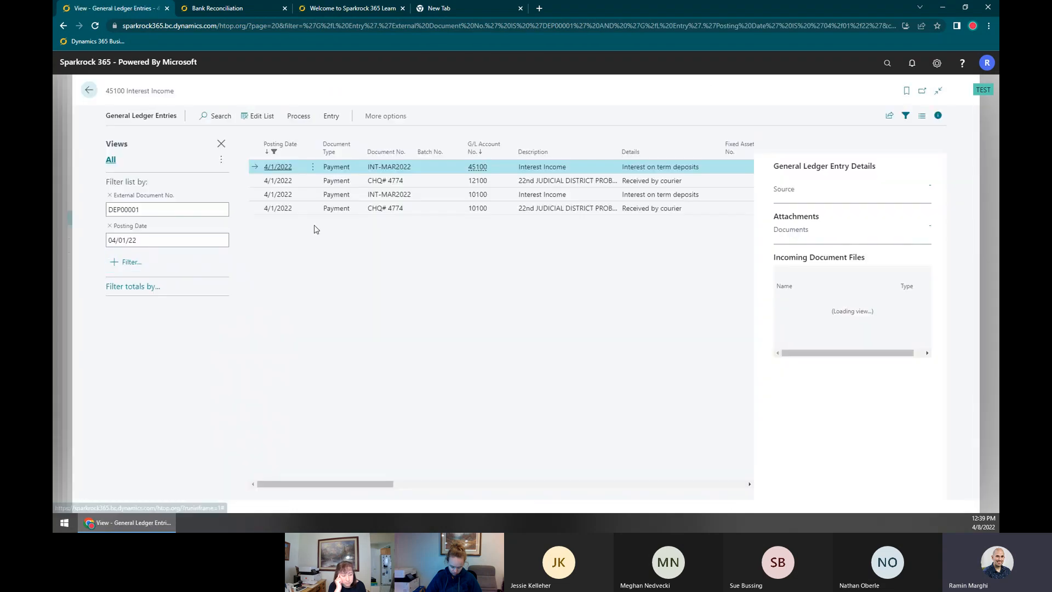
{"action": "triple_click", "coordinate": [143, 116]}
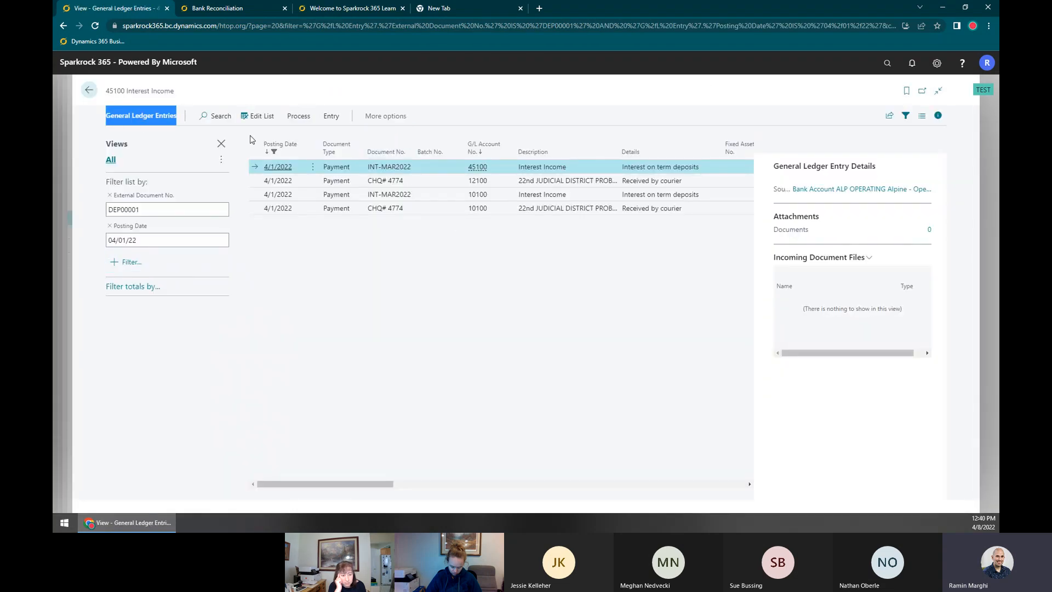
{"action": "left_click", "coordinate": [88, 90]}
{"action": "left_click", "coordinate": [303, 90]}
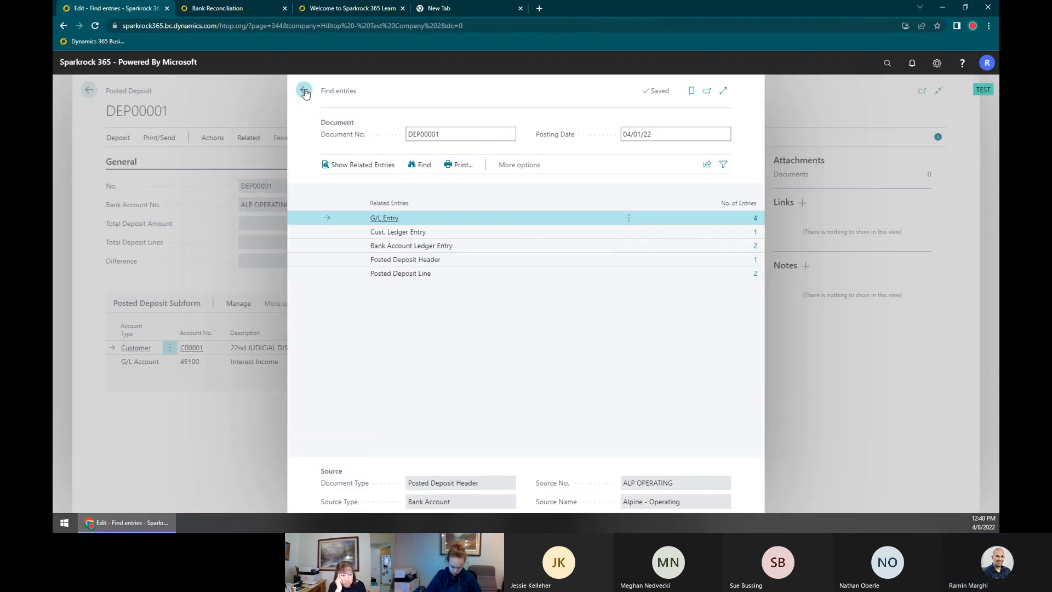
{"action": "left_click", "coordinate": [248, 138]}
{"action": "left_click", "coordinate": [89, 89]}
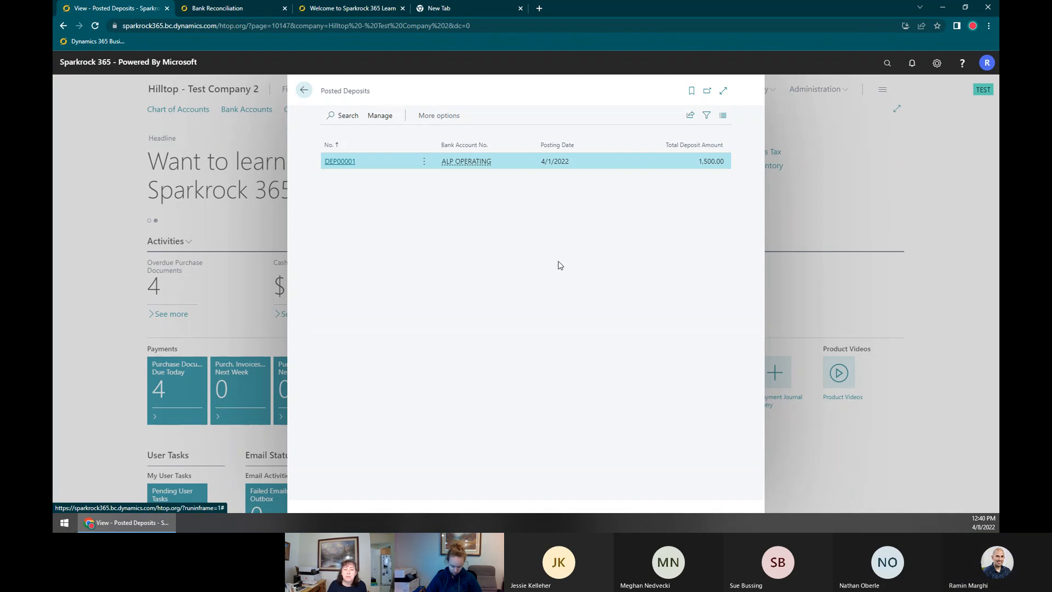
Reopen posted deposit DEP00001, hide its attachments and notes pane, and check its available actions
{"action": "left_click", "coordinate": [342, 162]}
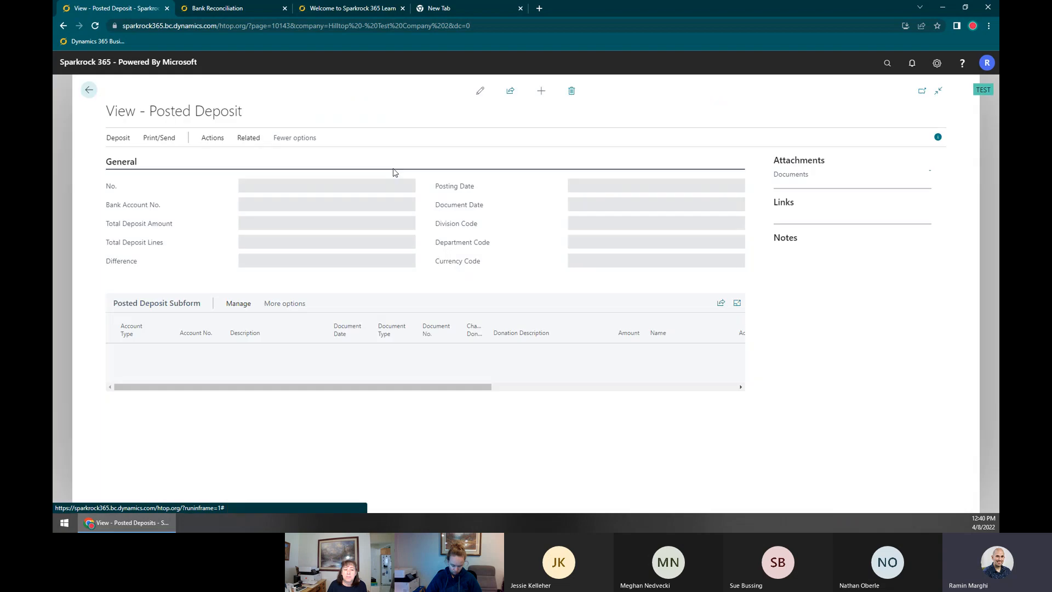
{"action": "left_click", "coordinate": [318, 140]}
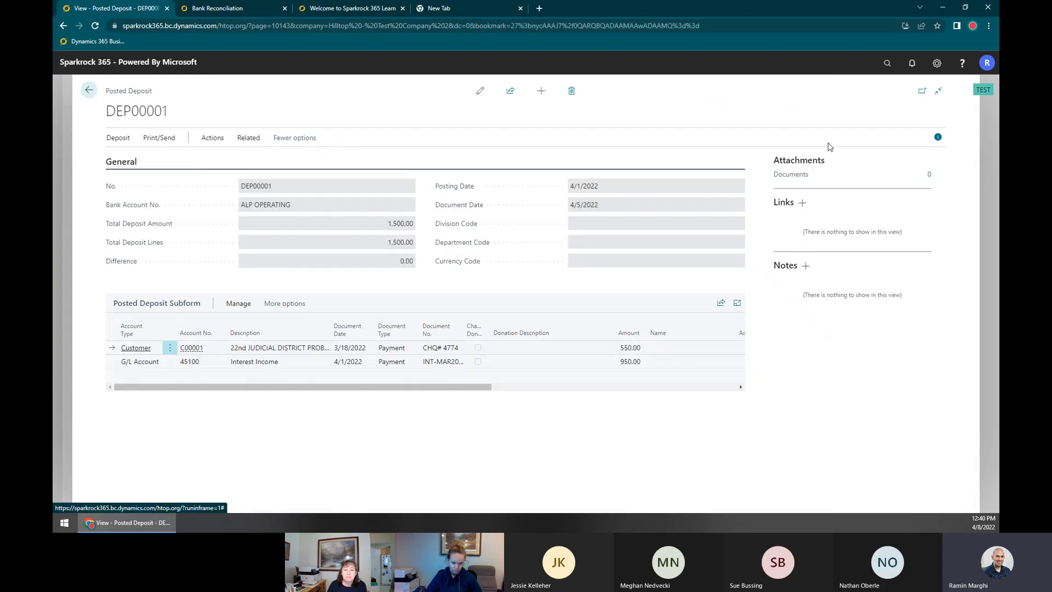
{"action": "left_click", "coordinate": [938, 137]}
{"action": "left_click", "coordinate": [212, 138]}
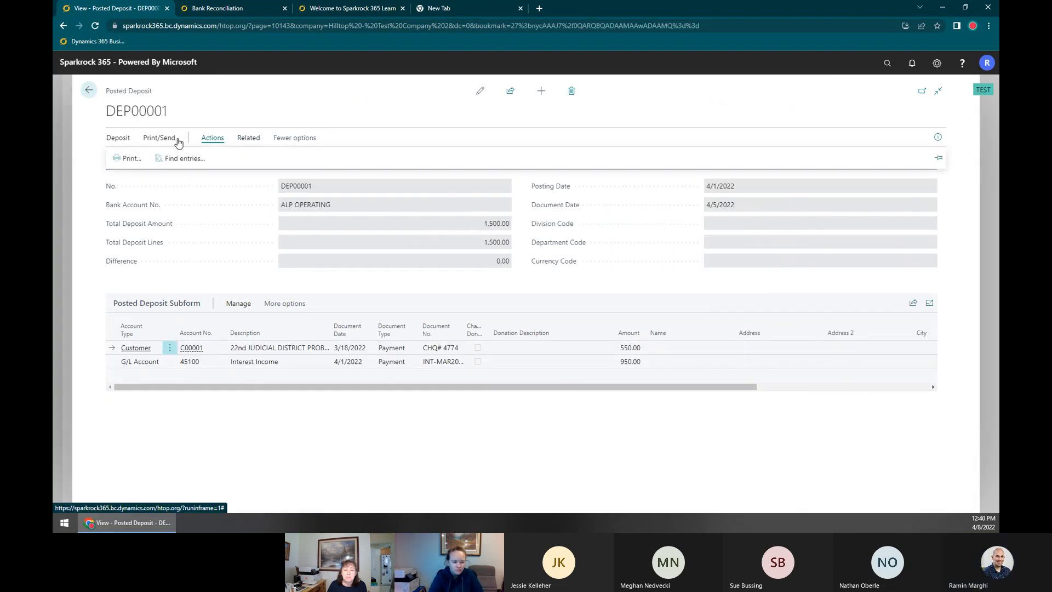
{"action": "left_click", "coordinate": [248, 138]}
Preview the printed report of the posted deposit and close the preview
{"action": "left_click", "coordinate": [125, 158]}
{"action": "left_click", "coordinate": [173, 140]}
{"action": "left_click", "coordinate": [131, 160]}
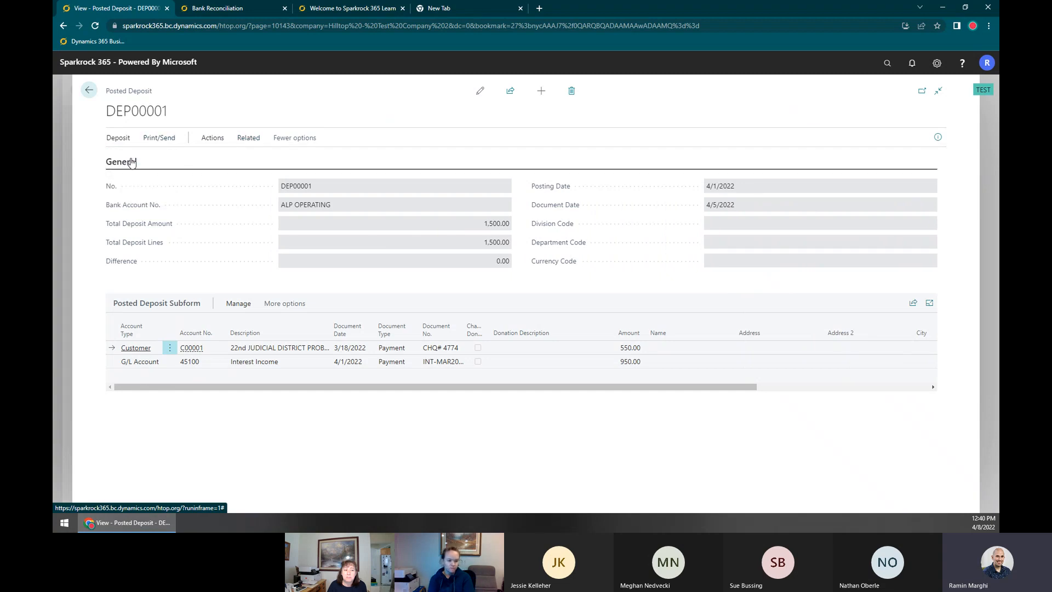
{"action": "left_click", "coordinate": [595, 432]}
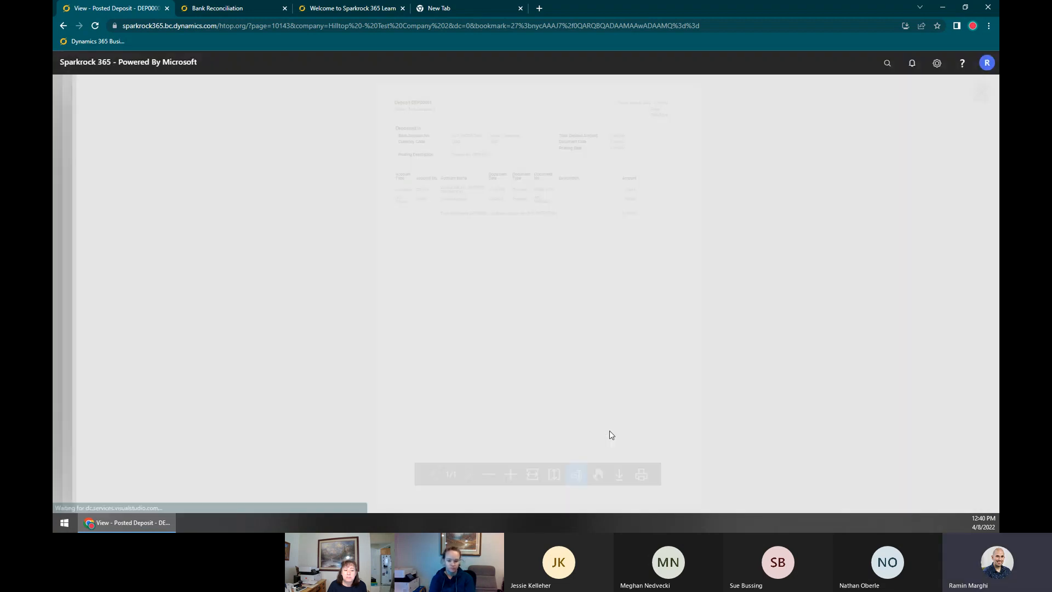
{"action": "left_click", "coordinate": [979, 93]}
{"action": "left_click", "coordinate": [653, 150]}
{"action": "left_click", "coordinate": [125, 138]}
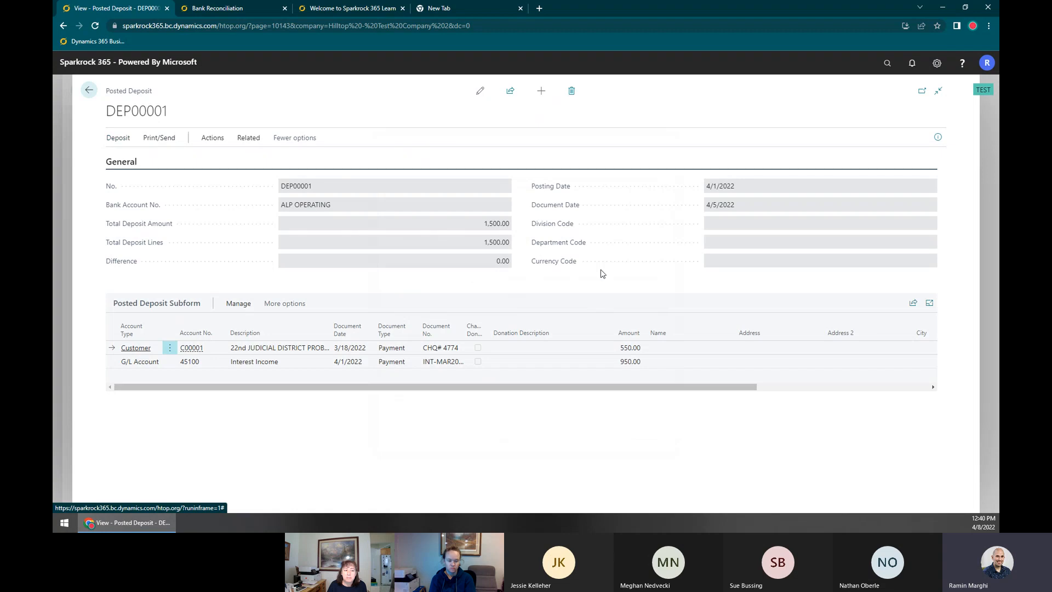
Search for "G L Register", open the G/L Registers archive list and expand it to full width
{"action": "left_click", "coordinate": [885, 65]}
{"action": "type", "text": "G L Register"}
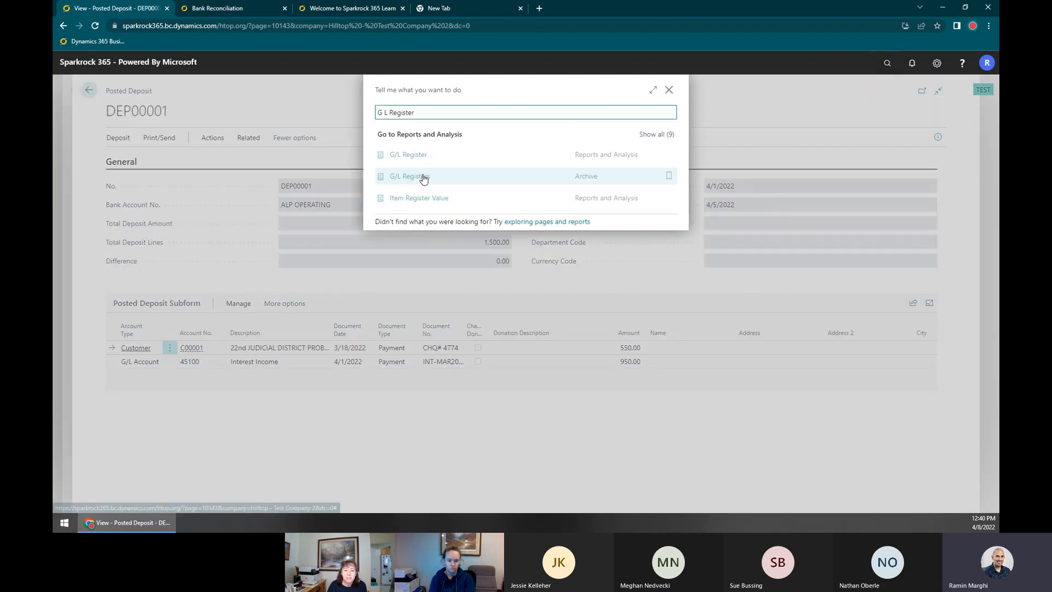
{"action": "left_click", "coordinate": [430, 178]}
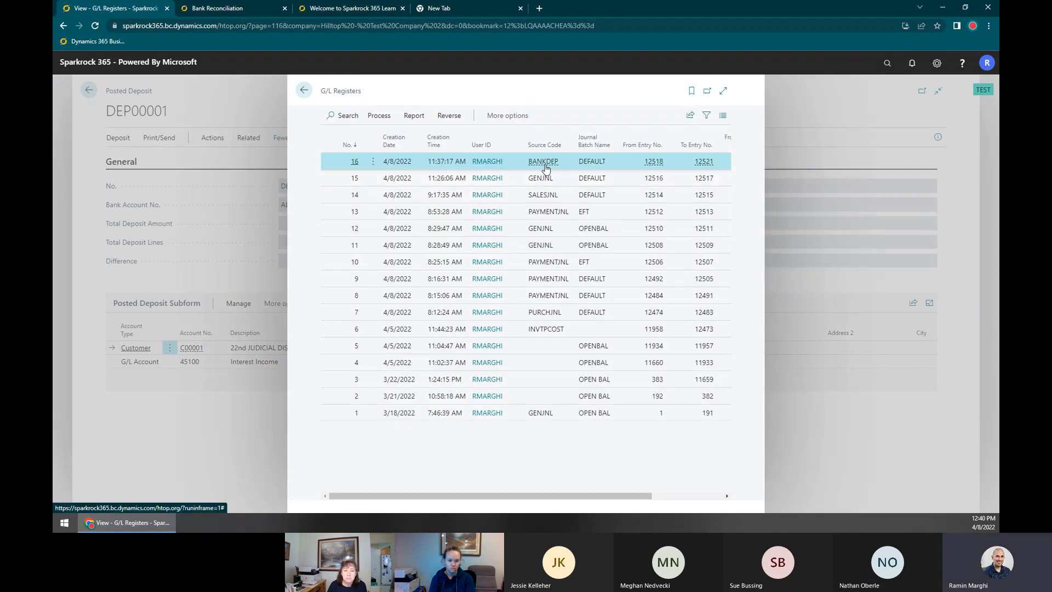
{"action": "left_click", "coordinate": [724, 90]}
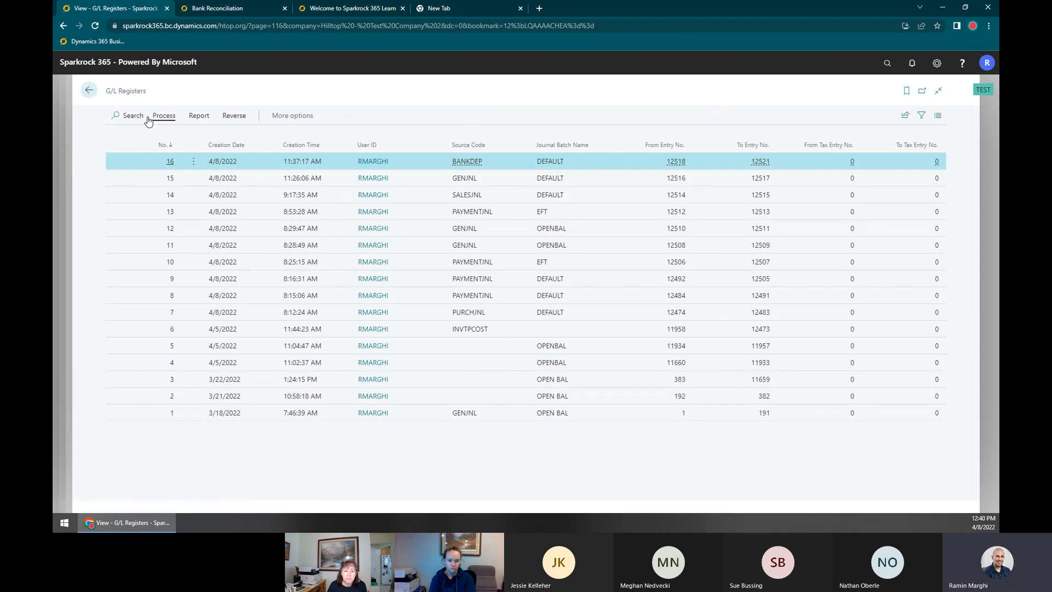
Review the general ledger entries of the BANKDEP register no. 16 and check its creation date and time
{"action": "left_click", "coordinate": [175, 120]}
{"action": "left_click", "coordinate": [153, 134]}
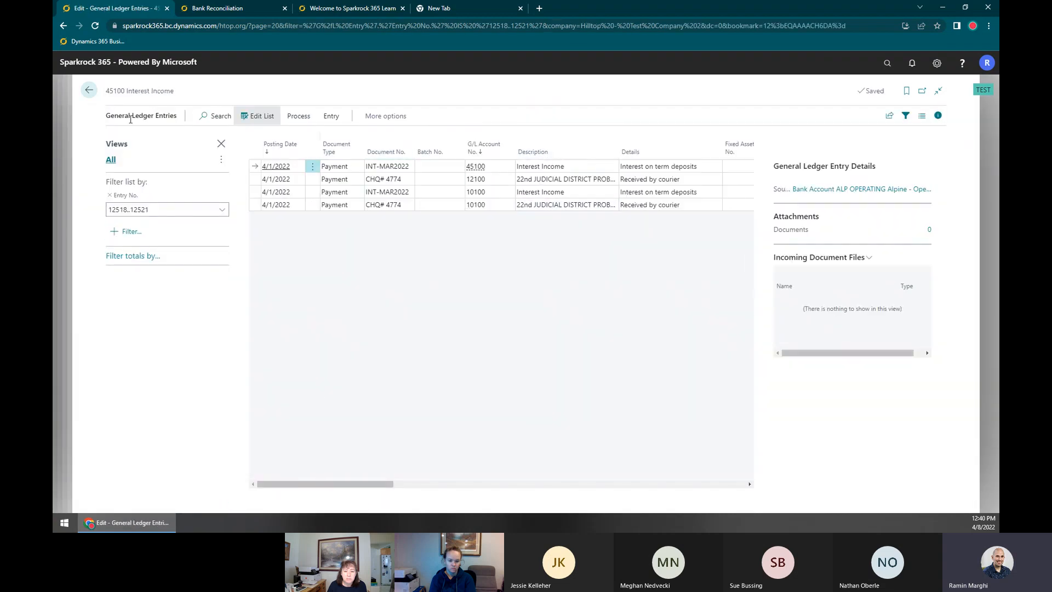
{"action": "left_click", "coordinate": [89, 92]}
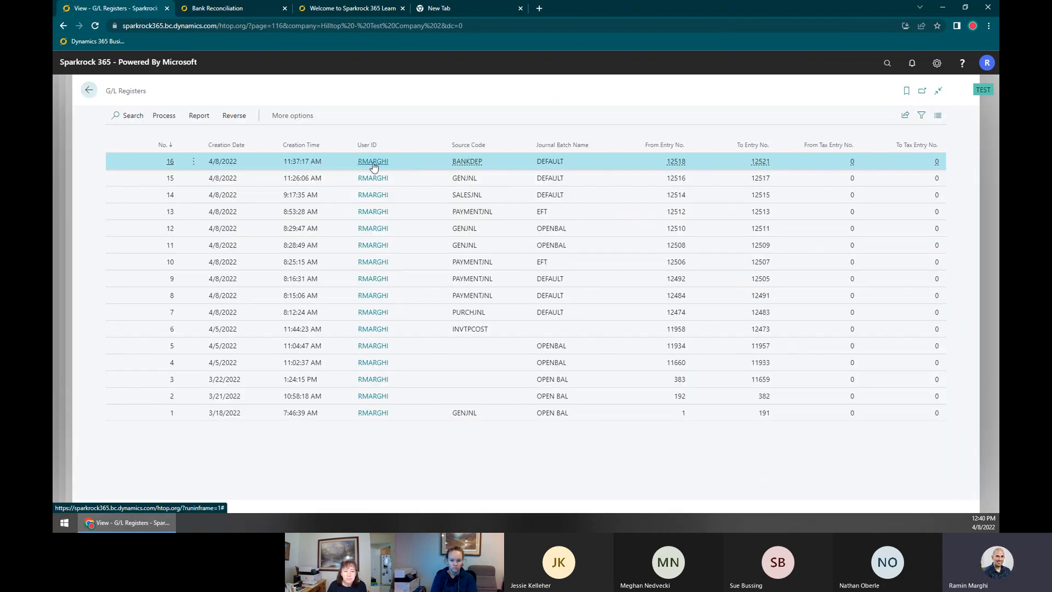
{"action": "triple_click", "coordinate": [223, 163]}
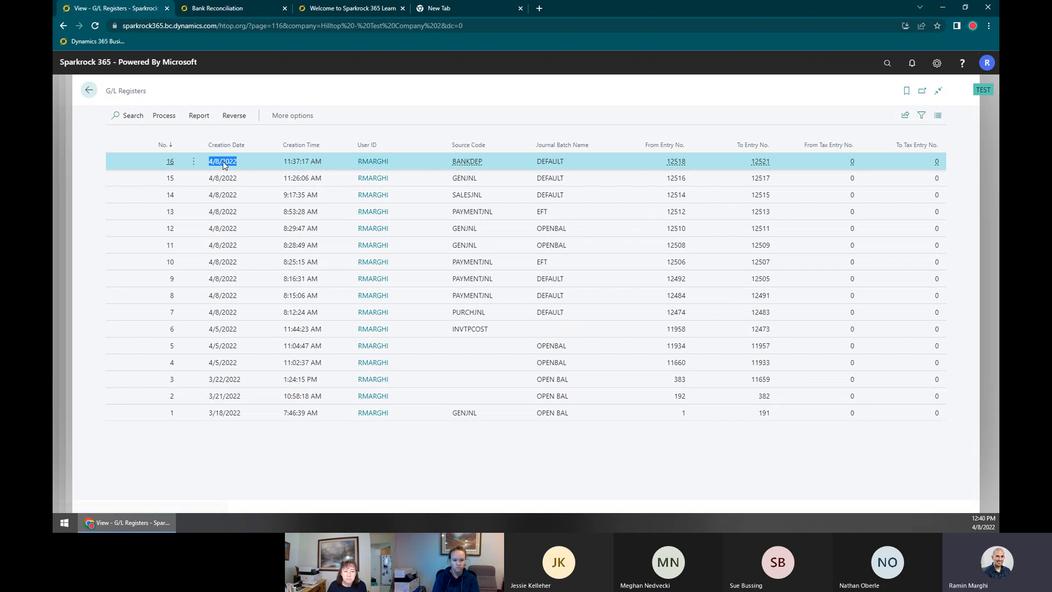
{"action": "triple_click", "coordinate": [305, 164]}
{"action": "triple_click", "coordinate": [297, 163]}
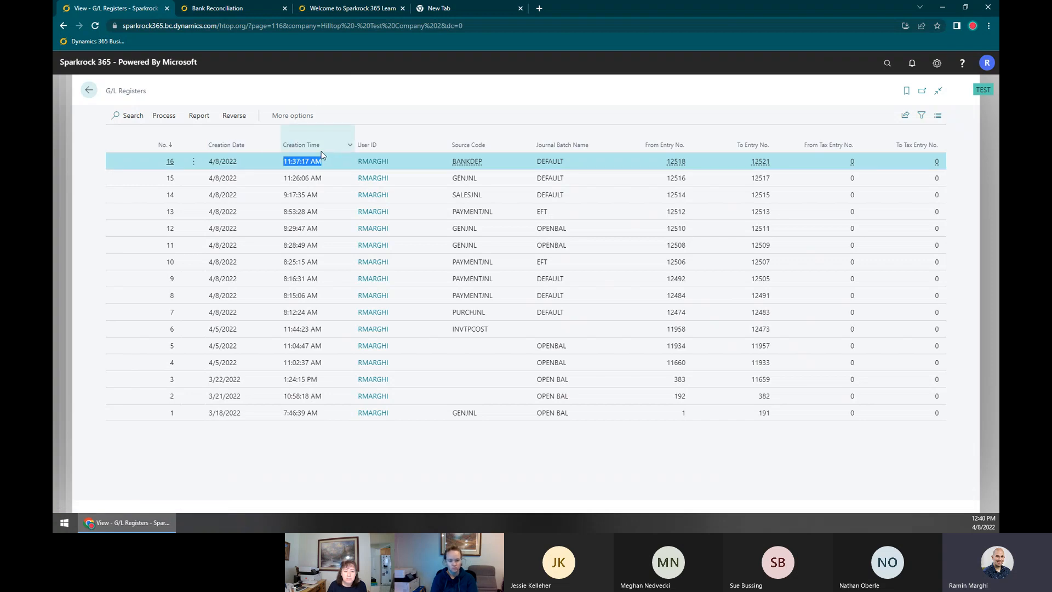
Examine the ledger and report commands for the register, view the G/L Register report options, and close them without printing
{"action": "left_click", "coordinate": [170, 118]}
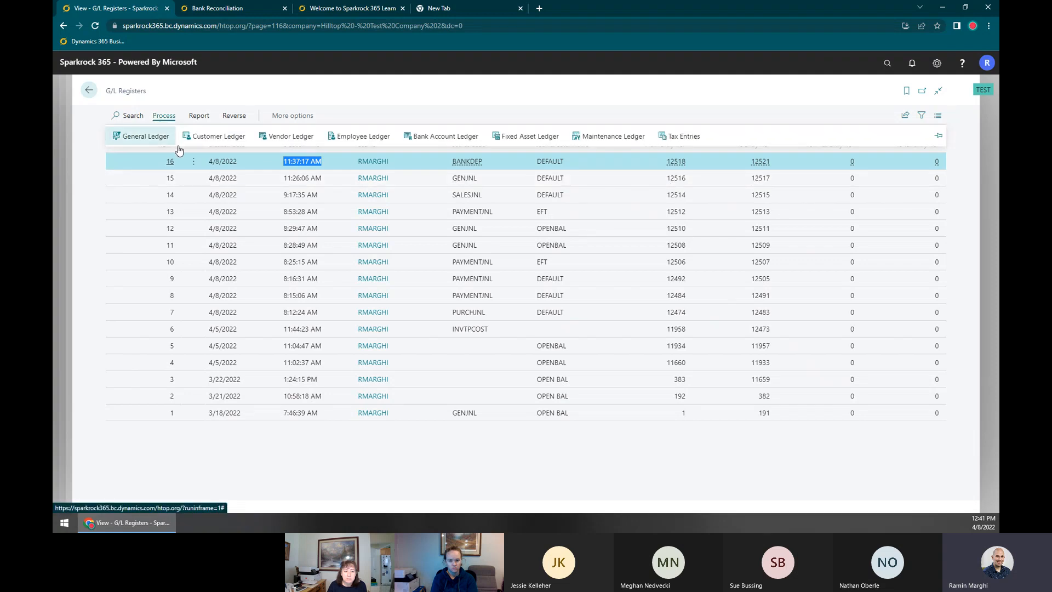
{"action": "left_click", "coordinate": [335, 124]}
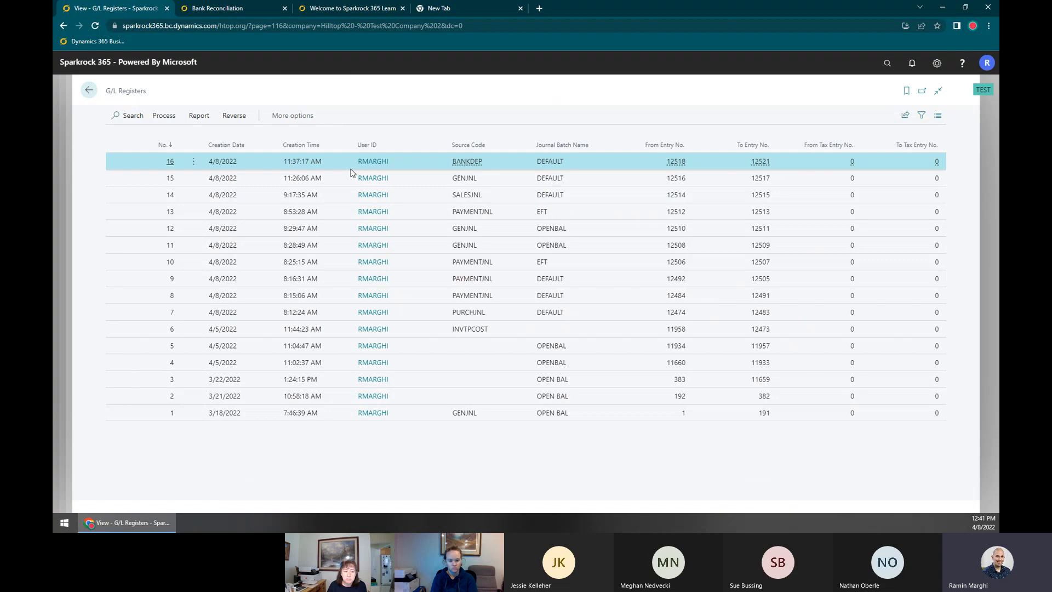
{"action": "left_click", "coordinate": [198, 115]}
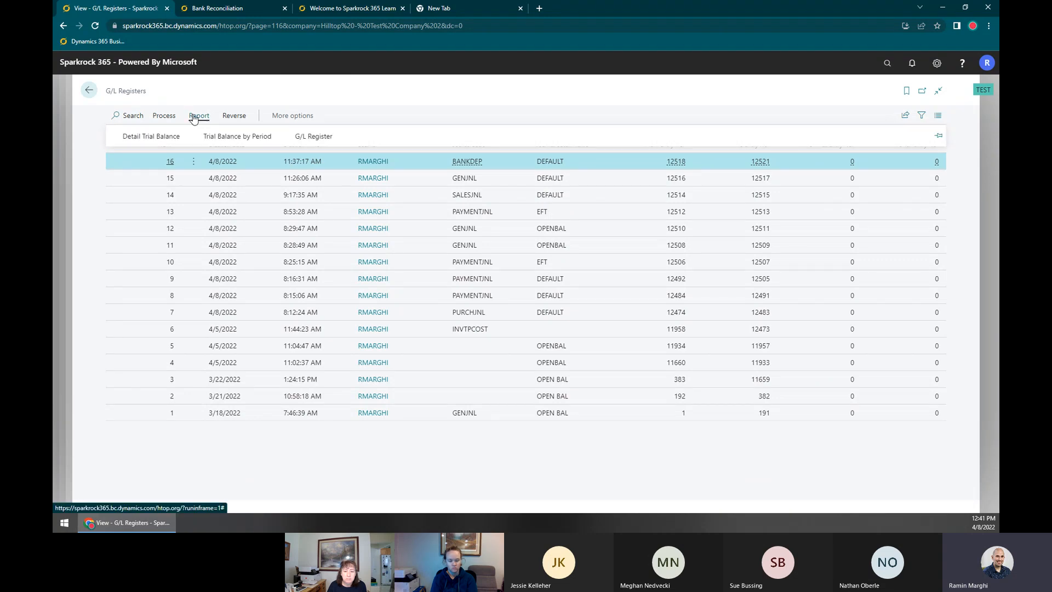
{"action": "left_click", "coordinate": [314, 137]}
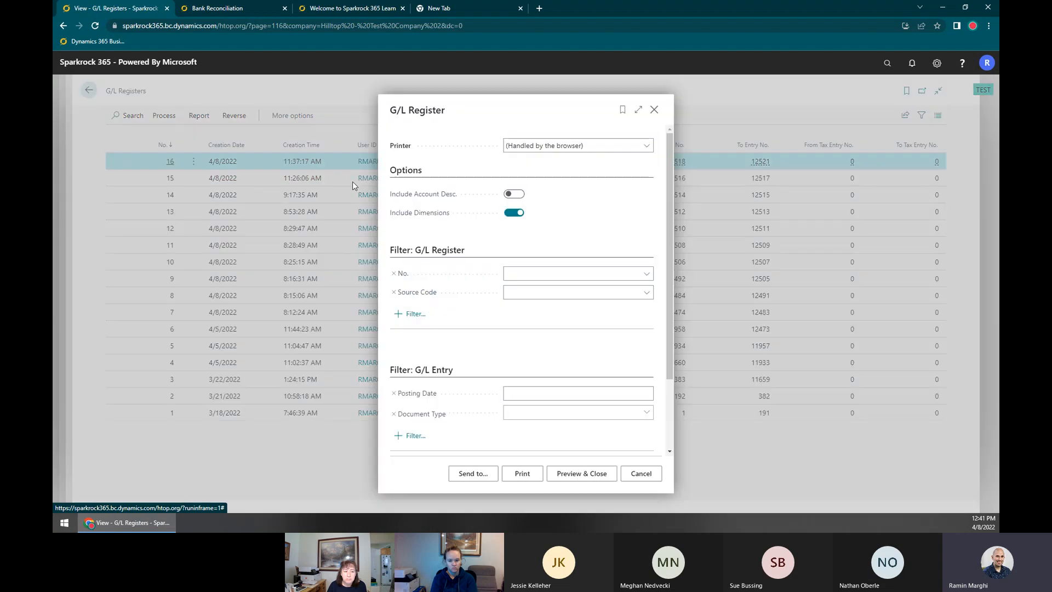
{"action": "left_click", "coordinate": [654, 110]}
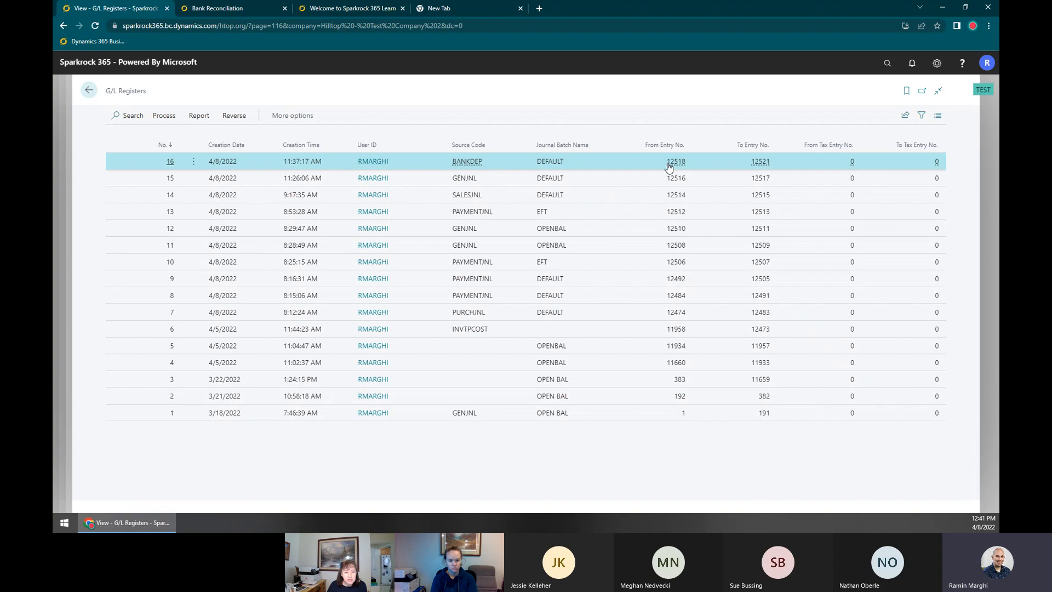
Check register no. 16 for customer ledger entries and vendor ledger entries
{"action": "left_click", "coordinate": [166, 118]}
{"action": "left_click", "coordinate": [227, 135]}
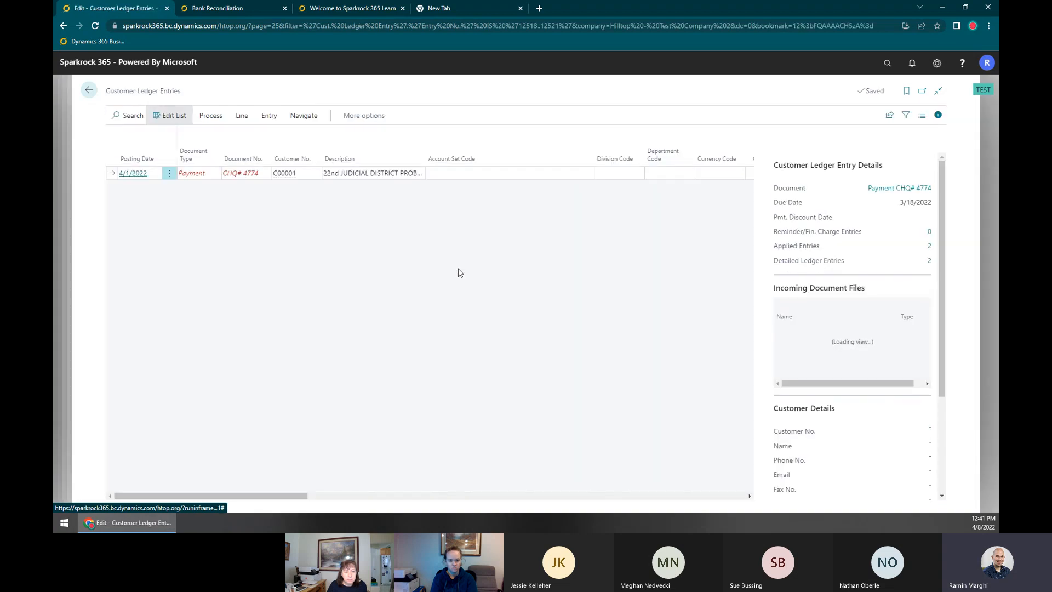
{"action": "left_click", "coordinate": [90, 91]}
{"action": "left_click", "coordinate": [172, 116]}
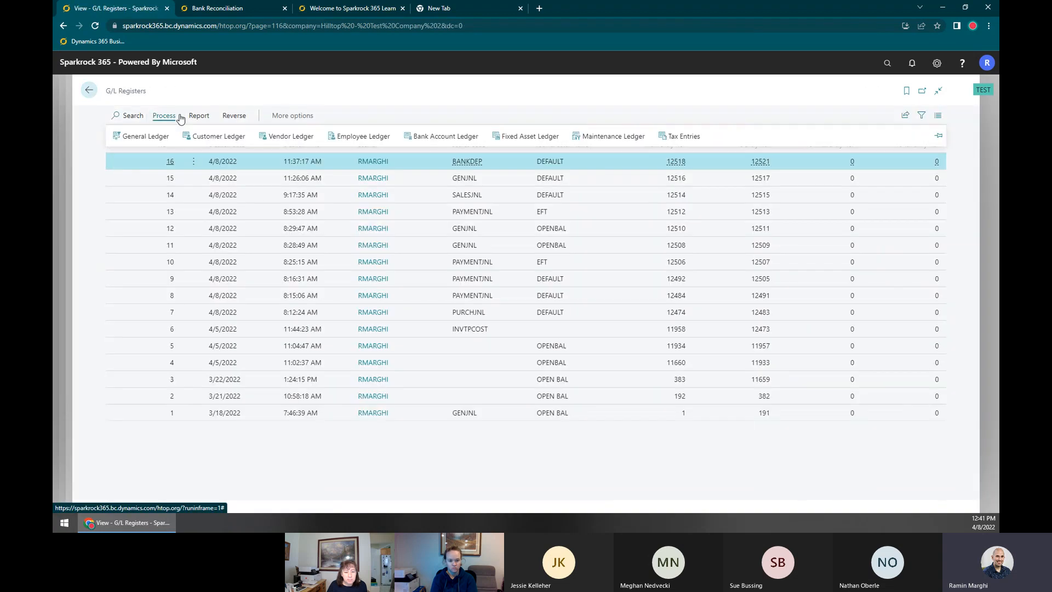
{"action": "left_click", "coordinate": [303, 137]}
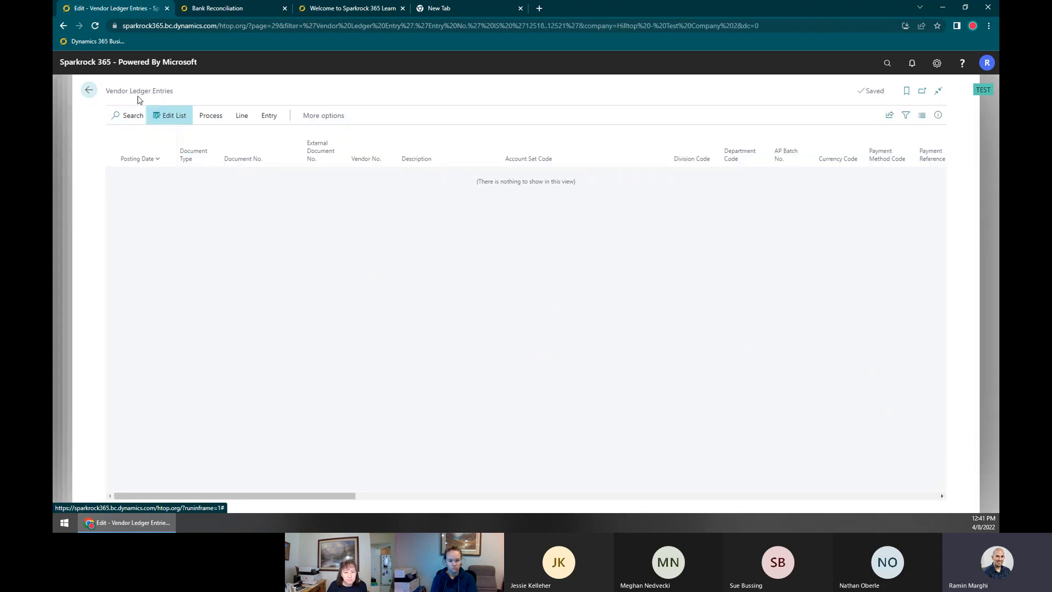
Leave the vendor ledger entries and check register no. 16 for bank account ledger entries
{"action": "left_click", "coordinate": [89, 92]}
{"action": "left_click", "coordinate": [164, 115]}
{"action": "left_click", "coordinate": [454, 137]}
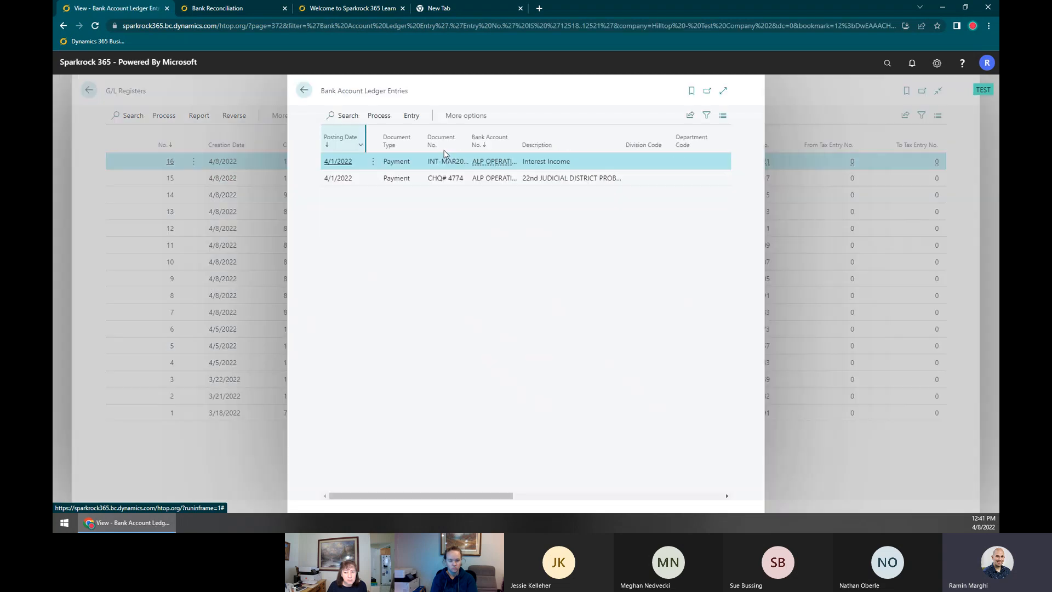
{"action": "left_click", "coordinate": [303, 92]}
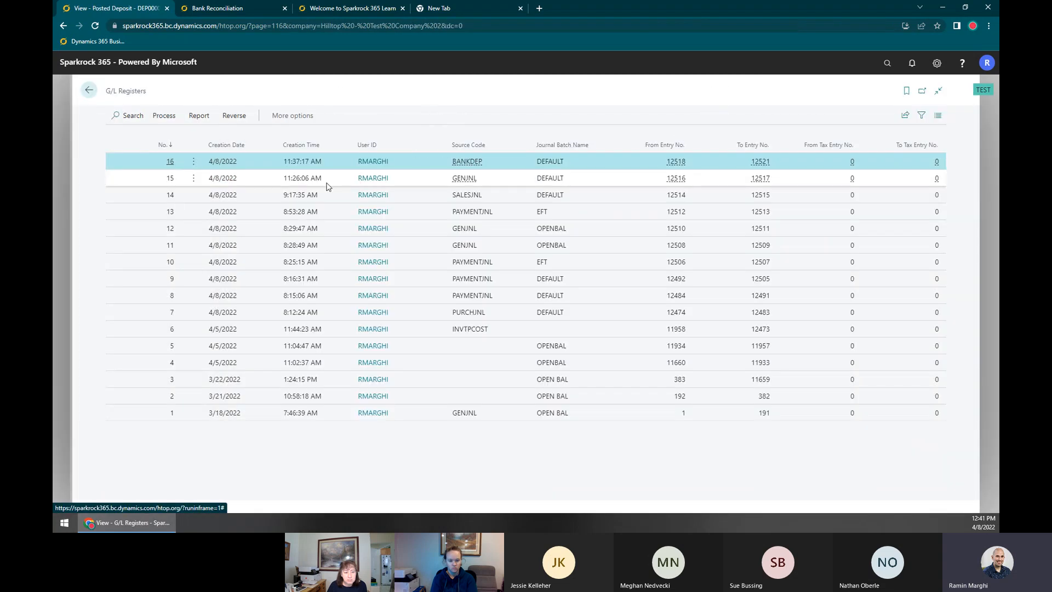
Review the general ledger entries of register no. 16 again and return to posted deposit DEP00001
{"action": "left_click", "coordinate": [164, 116]}
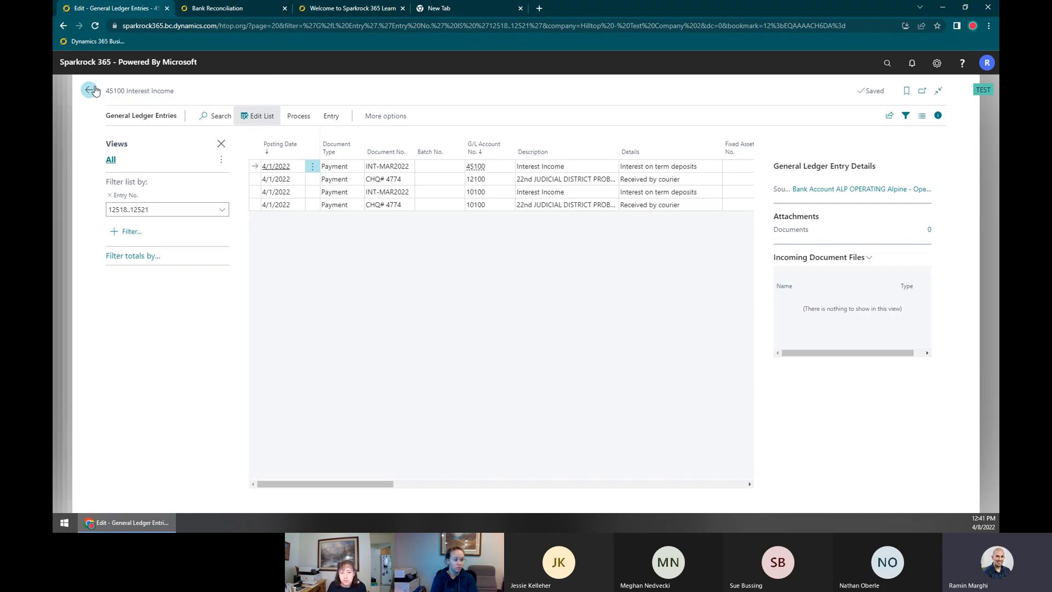
{"action": "left_click", "coordinate": [92, 90]}
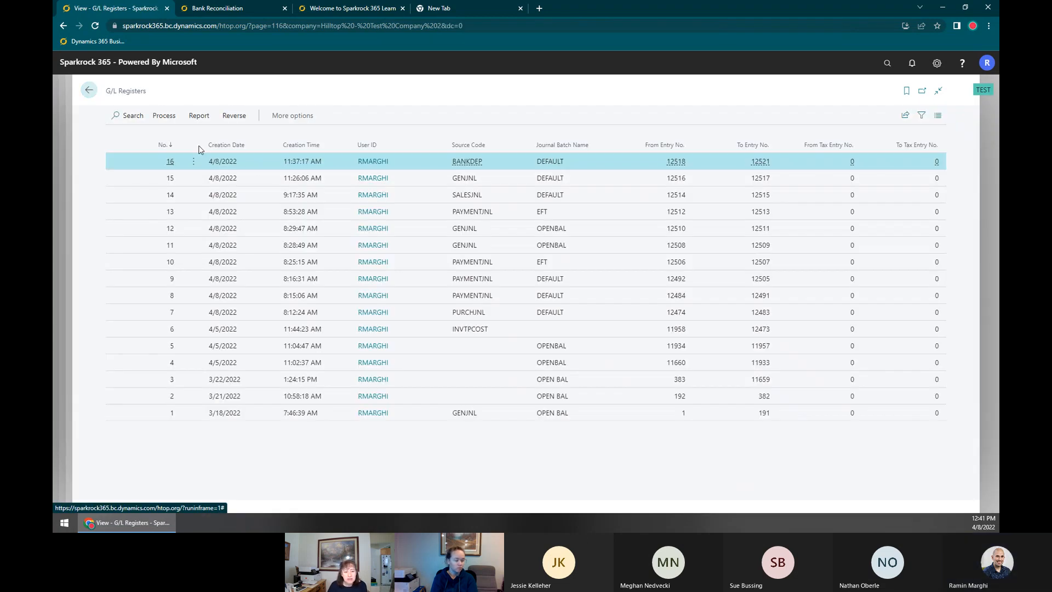
{"action": "left_click", "coordinate": [88, 90]}
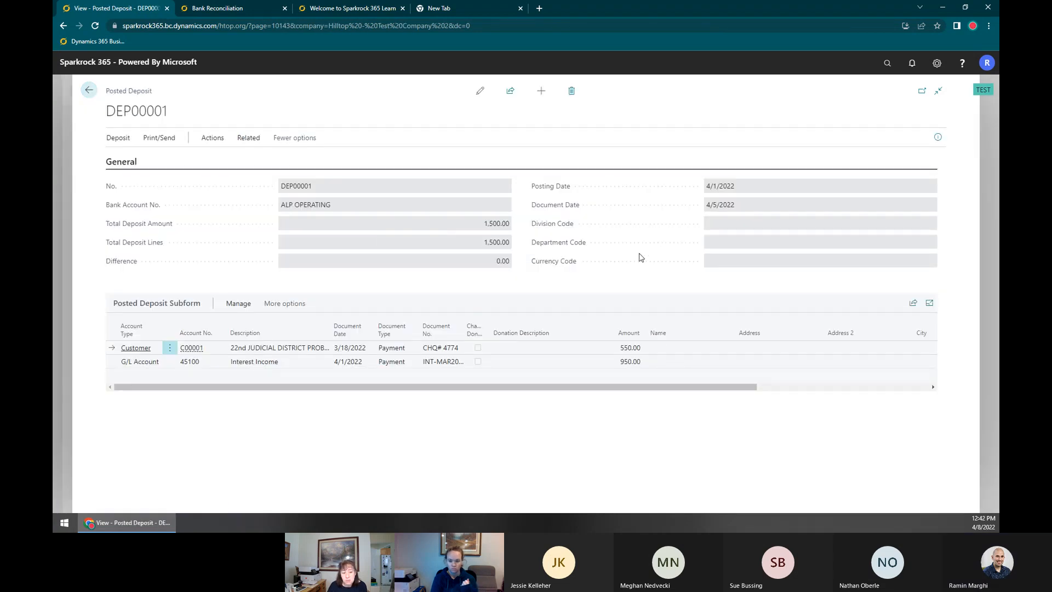
Inspect the page data of posted deposit DEP00001, examining its SystemCreatedBy and SystemModifiedBy fields, and close the inspection
{"action": "key", "text": "ctrl+alt+F1"}
{"action": "scroll", "coordinate": [939, 349], "scroll_direction": "down", "scroll_amount": 5}
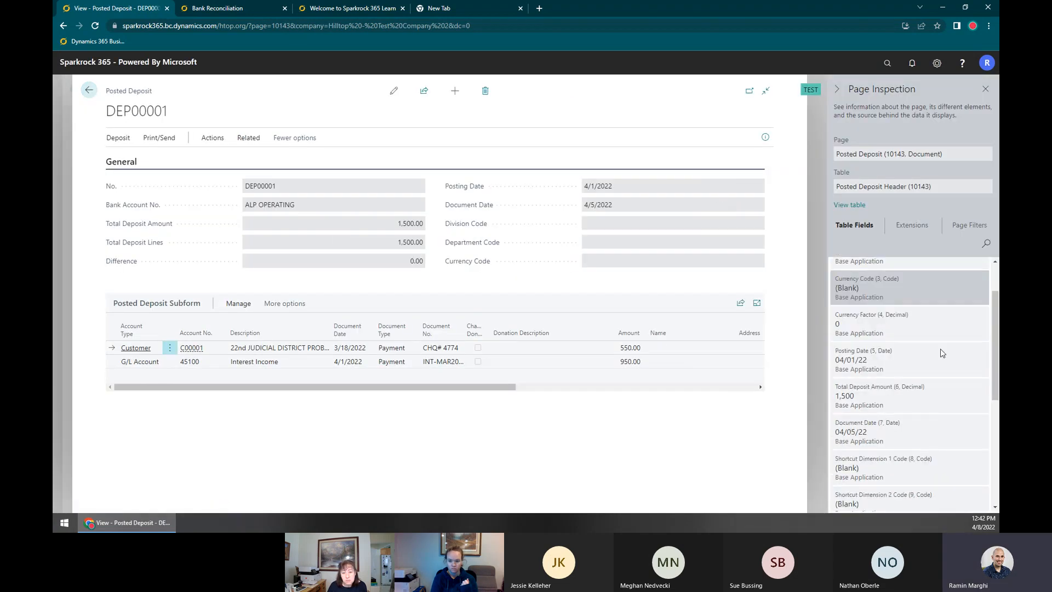
{"action": "scroll", "coordinate": [939, 348], "scroll_direction": "down", "scroll_amount": 8}
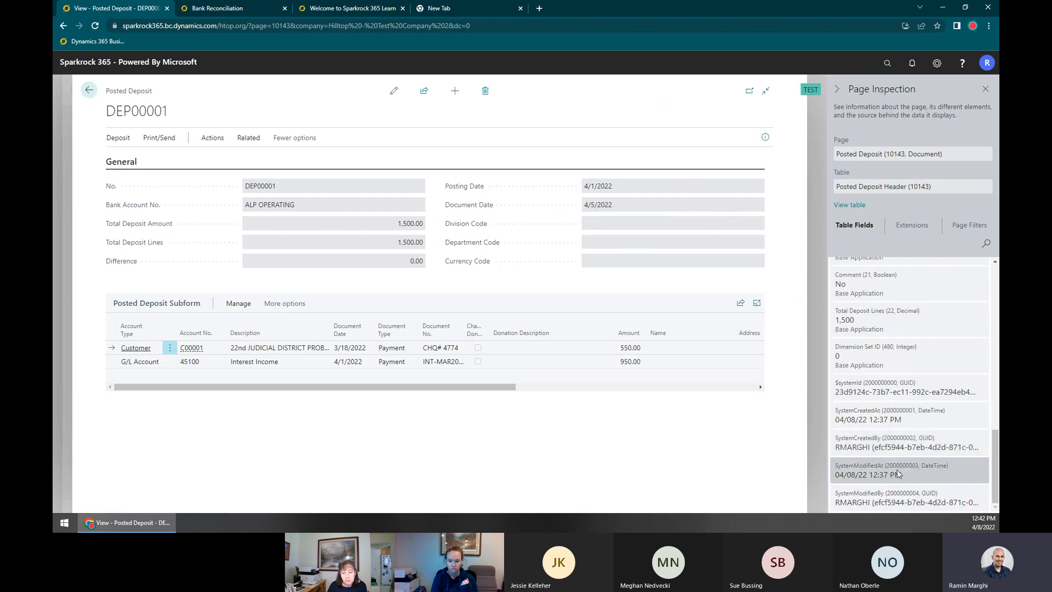
{"action": "left_click", "coordinate": [861, 448]}
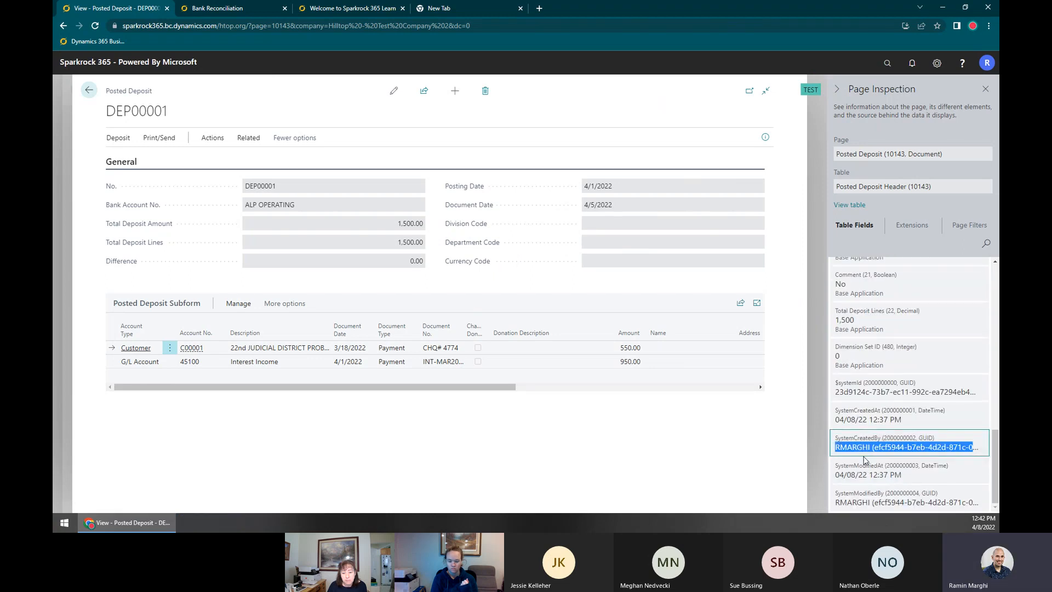
{"action": "double_click", "coordinate": [860, 447]}
{"action": "left_click_drag", "start_coordinate": [835, 439], "coordinate": [880, 441]}
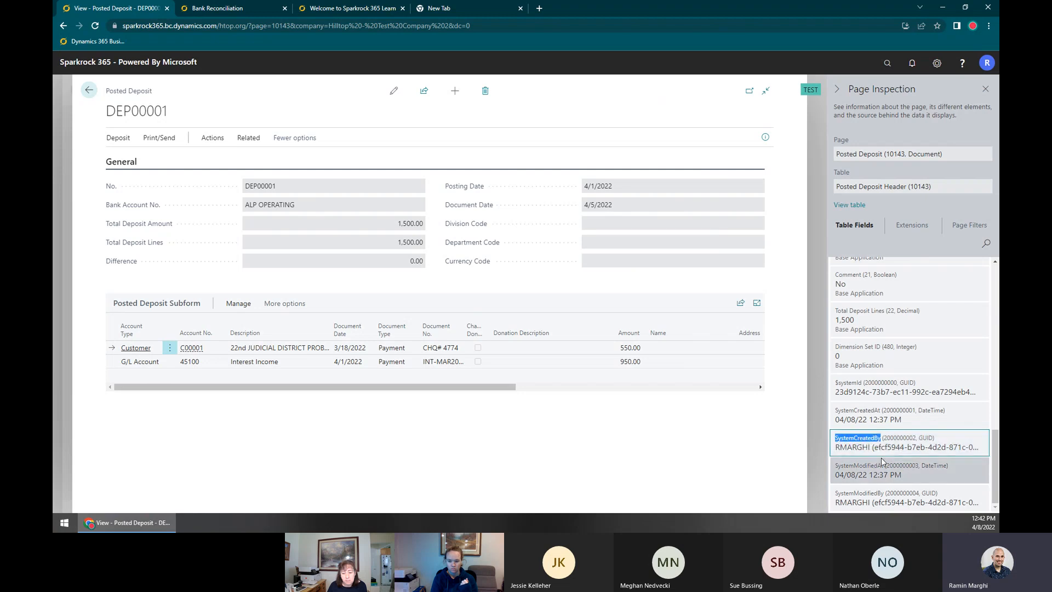
{"action": "double_click", "coordinate": [855, 501]}
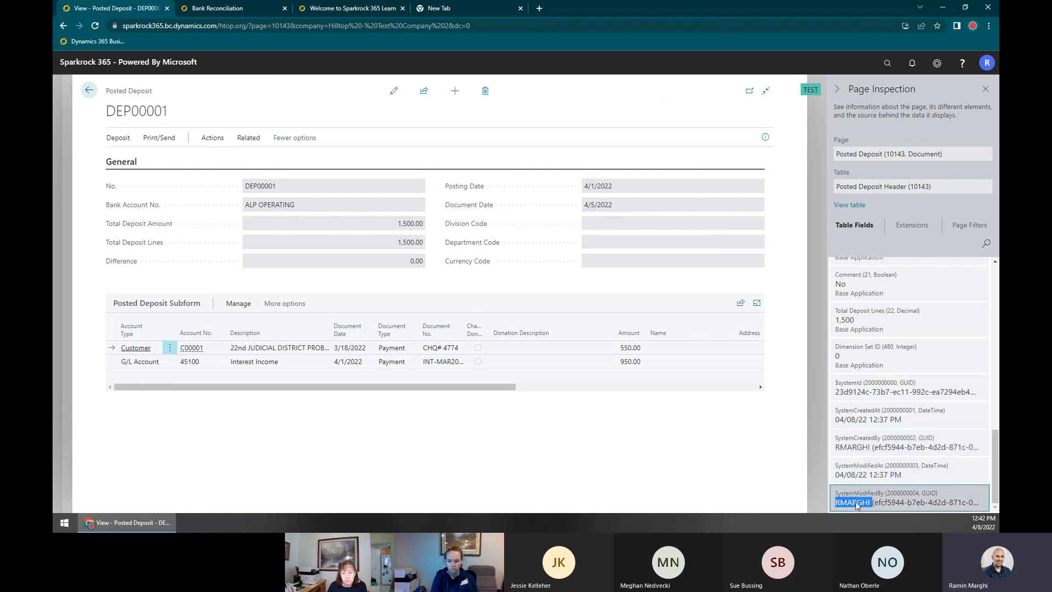
{"action": "double_click", "coordinate": [852, 448]}
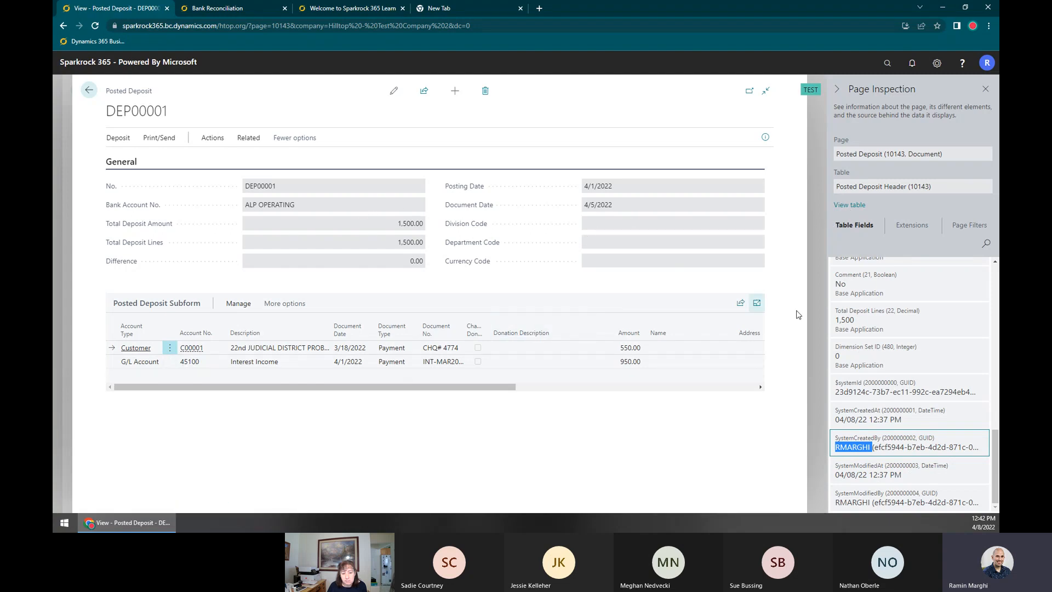
{"action": "left_click", "coordinate": [985, 89]}
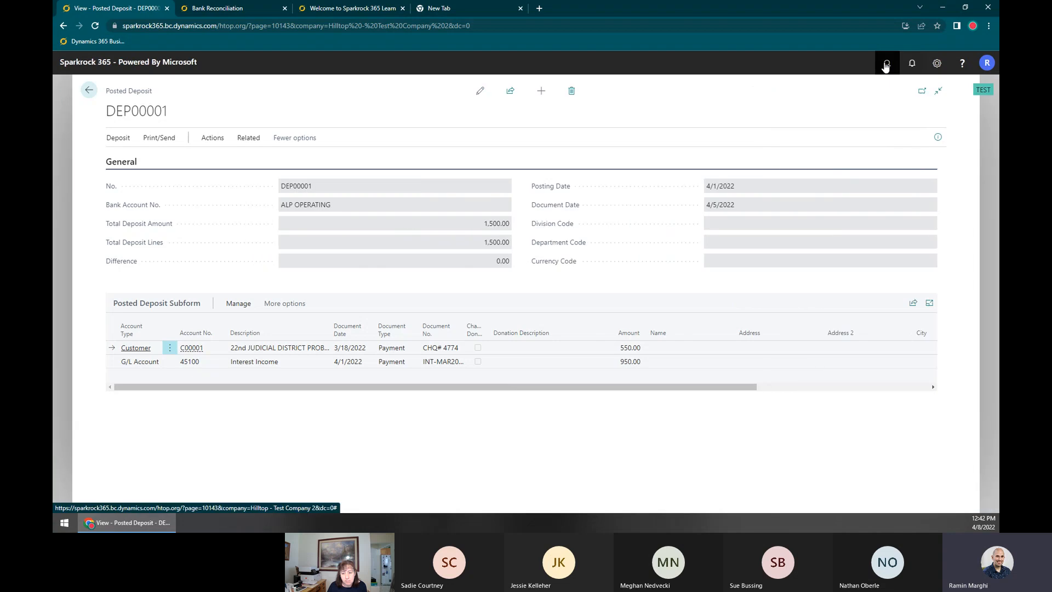
Search for "Change Log", view the Change Log Entries list, and return to the posted deposit
{"action": "left_click", "coordinate": [887, 64]}
{"action": "type", "text": "Change Log"}
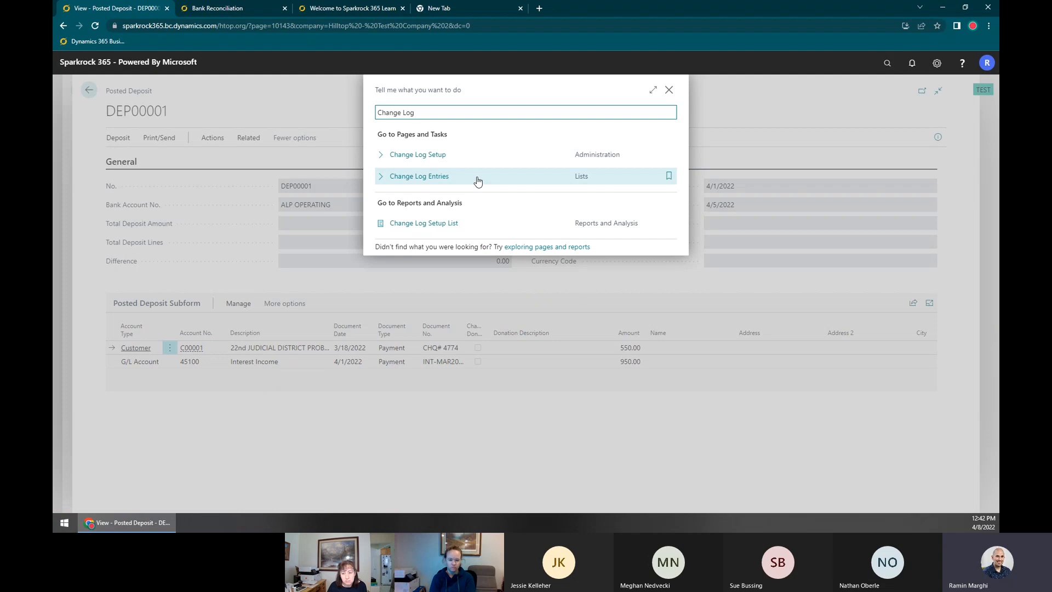
{"action": "left_click", "coordinate": [478, 177]}
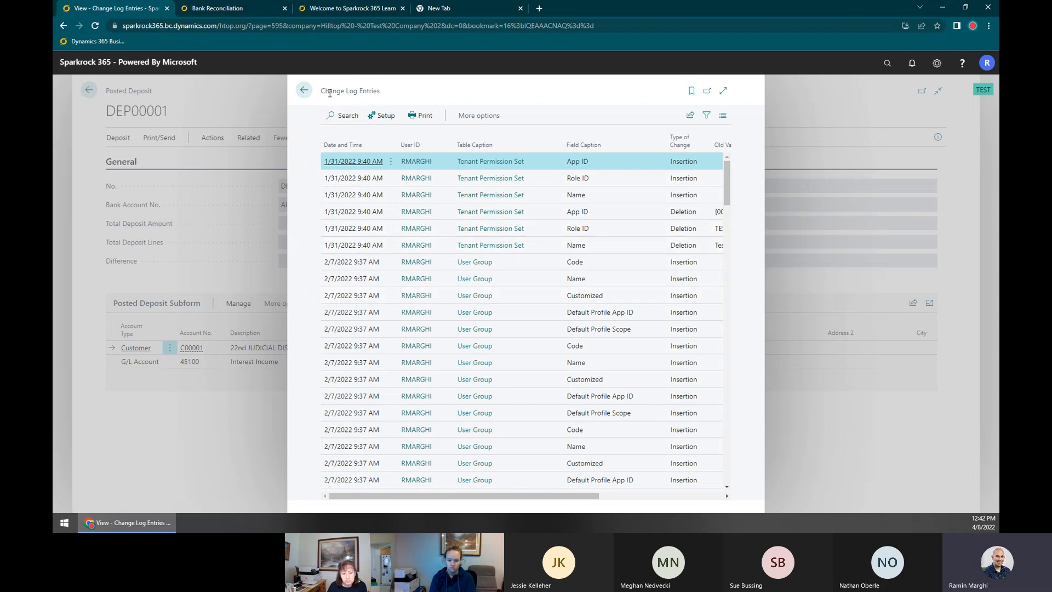
{"action": "triple_click", "coordinate": [354, 92]}
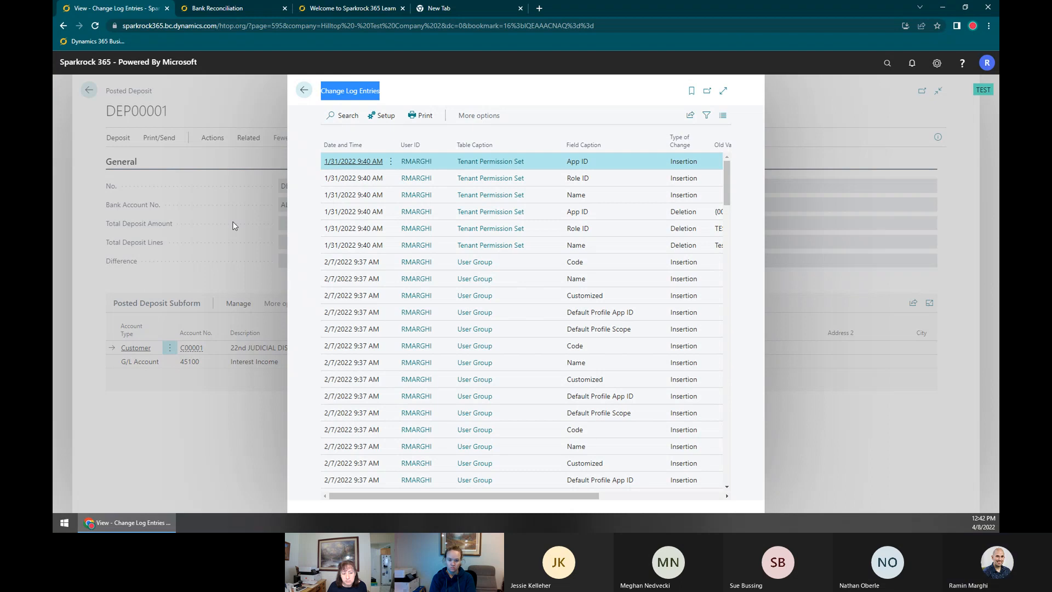
{"action": "left_click", "coordinate": [250, 192]}
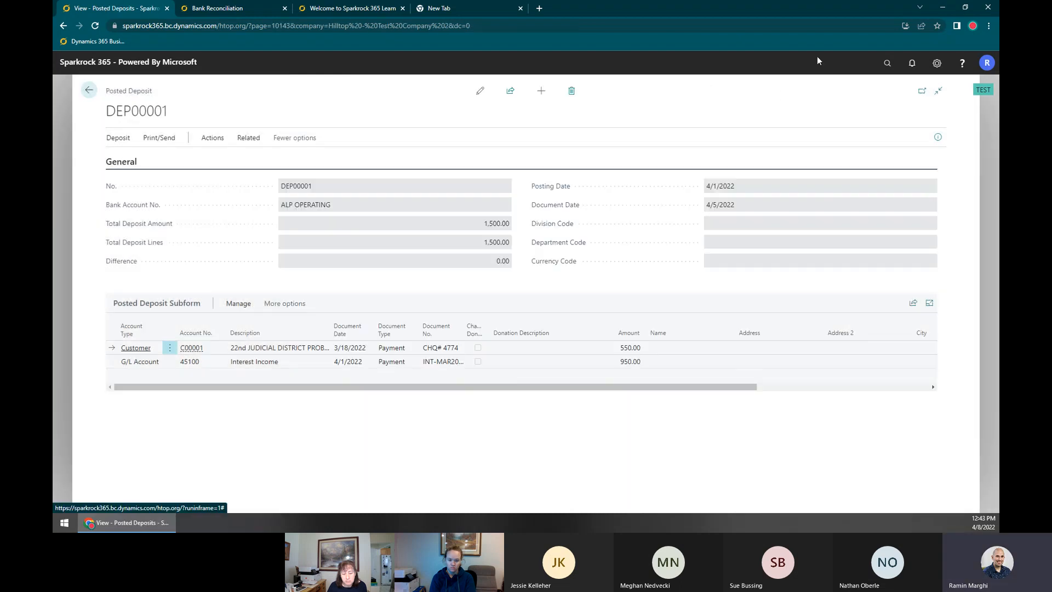
Search for "Change Log En", open the Change Log Entries list and expand it to full width
{"action": "key", "text": "alt+q"}
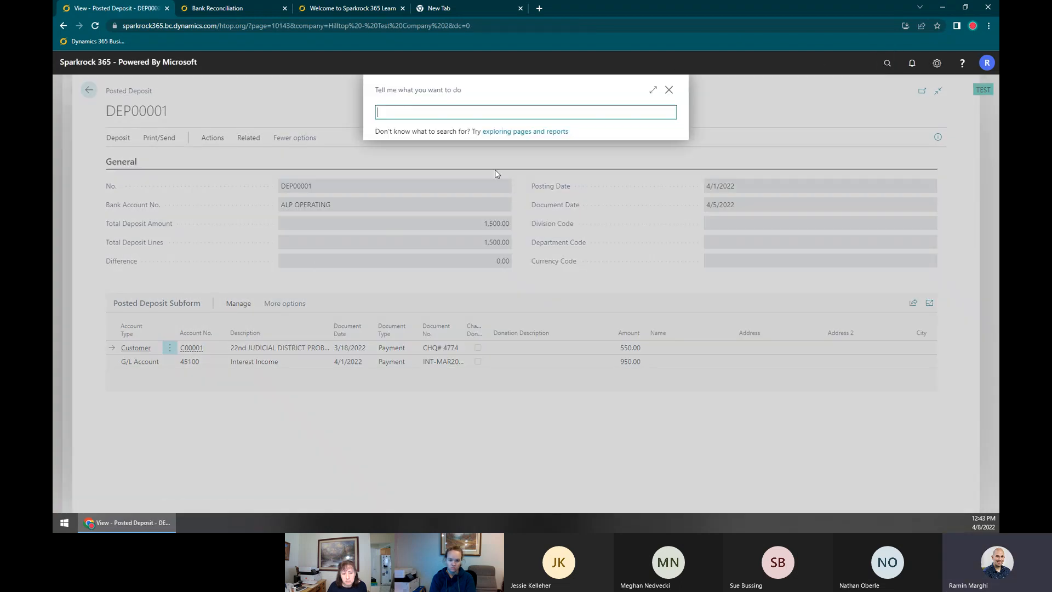
{"action": "left_click", "coordinate": [669, 91]}
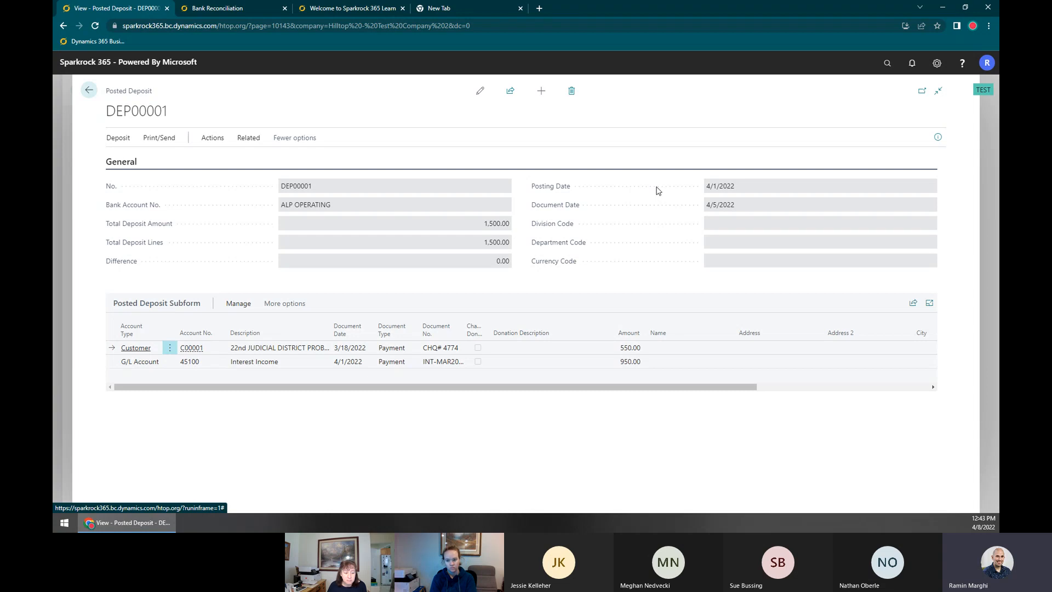
{"action": "left_click", "coordinate": [887, 62]}
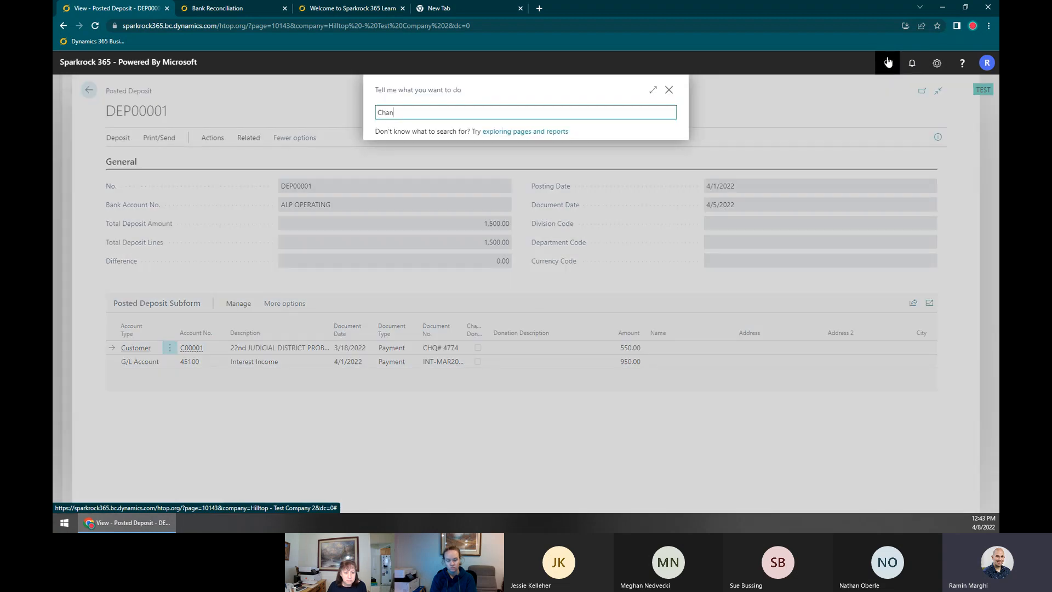
{"action": "type", "text": "Change Log En"}
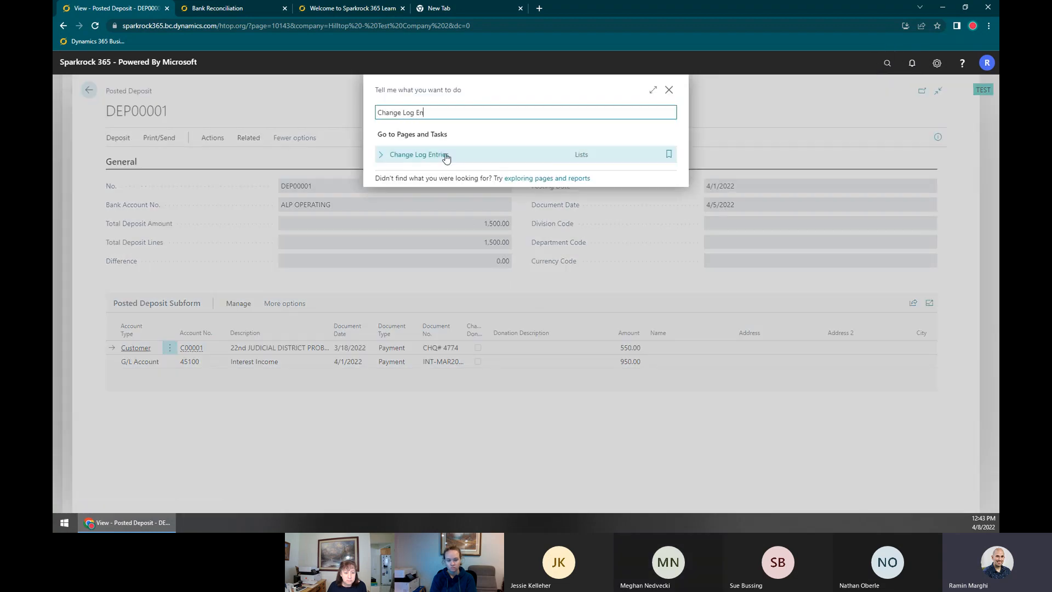
{"action": "left_click", "coordinate": [444, 153]}
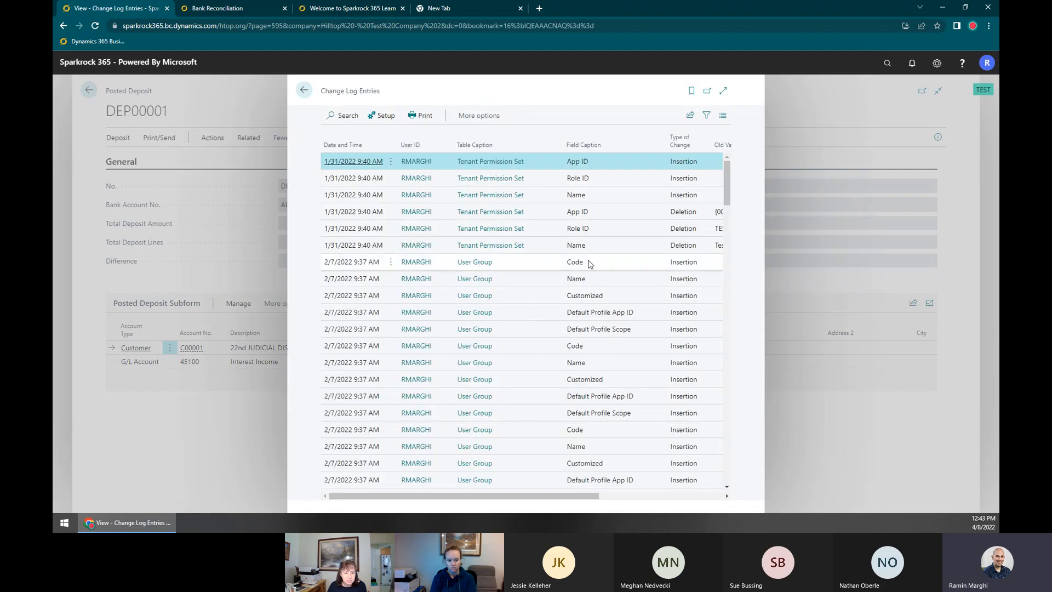
{"action": "left_click", "coordinate": [723, 91]}
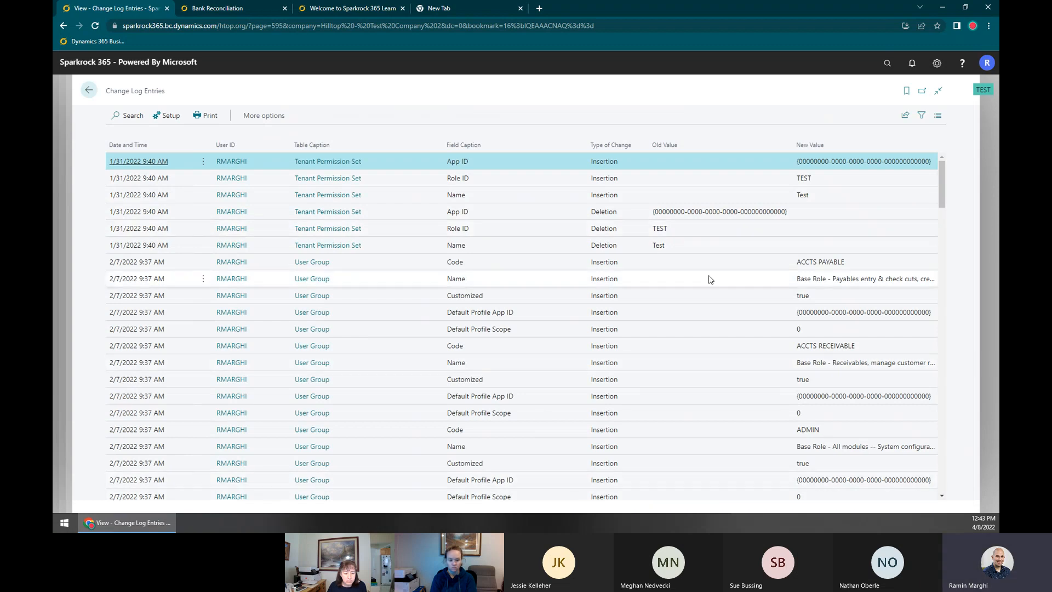
Examine the User Group insertion entries in the change log and return to posted deposit DEP00001
{"action": "left_click", "coordinate": [470, 301]}
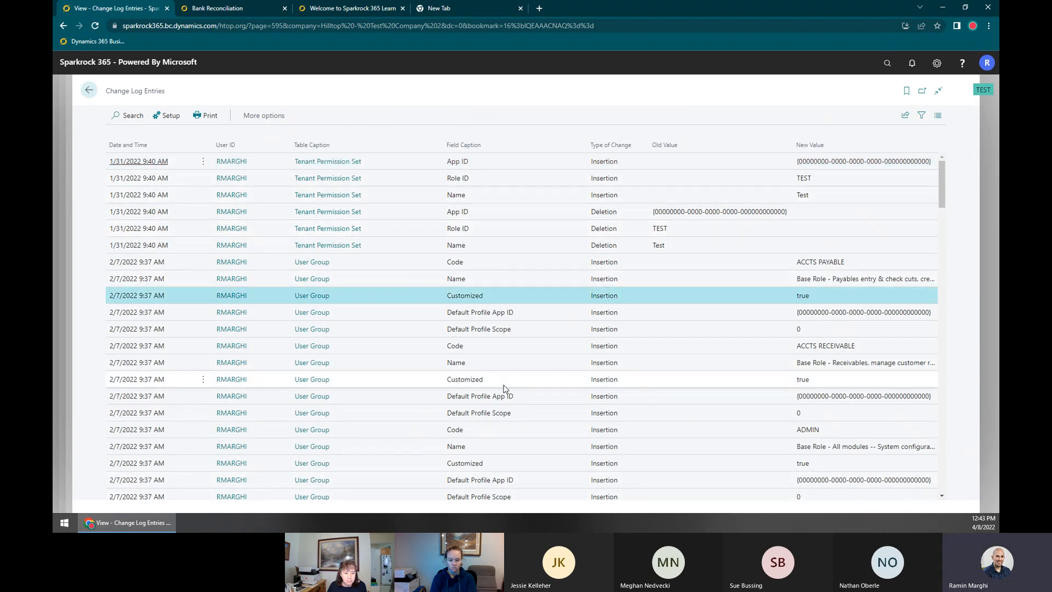
{"action": "left_click", "coordinate": [542, 263]}
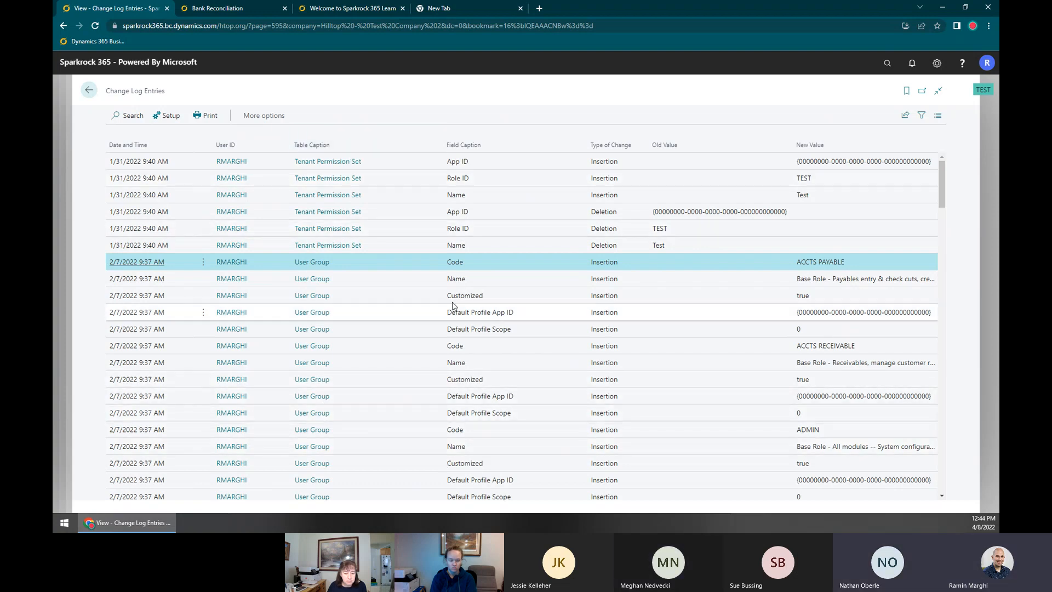
{"action": "triple_click", "coordinate": [138, 91]}
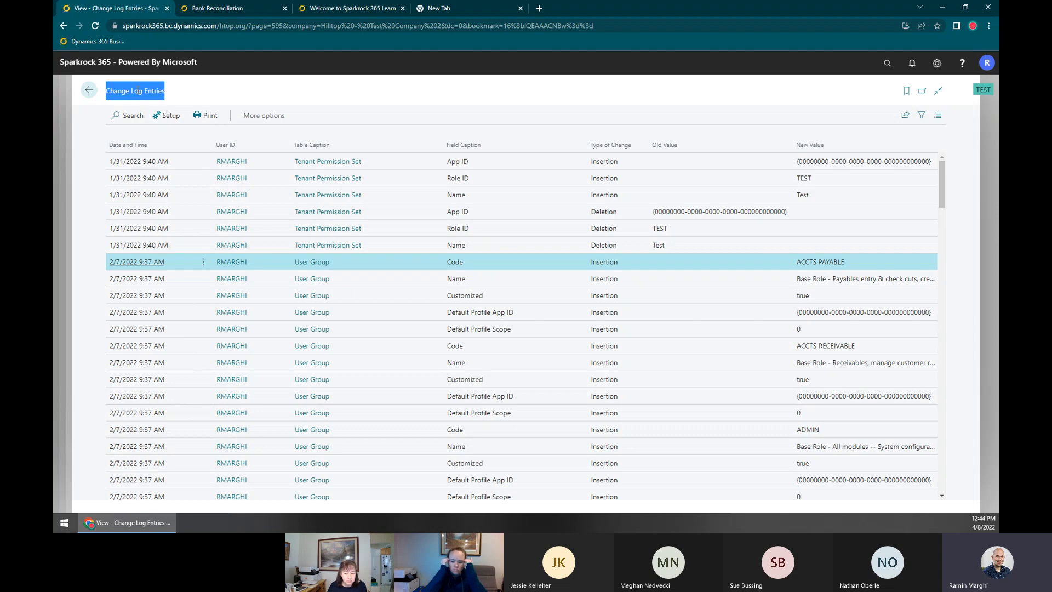
{"action": "left_click", "coordinate": [77, 93]}
{"action": "left_click", "coordinate": [91, 89]}
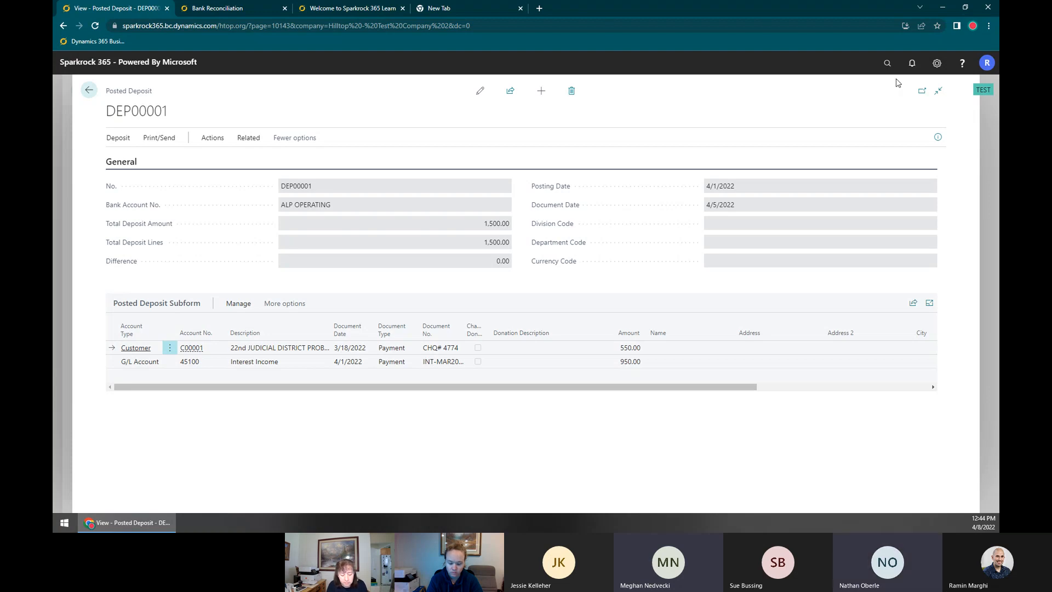
Search for "change log", reopen Change Log Entries and view its report options without printing
{"action": "left_click", "coordinate": [887, 64]}
{"action": "type", "text": "delete chan"}
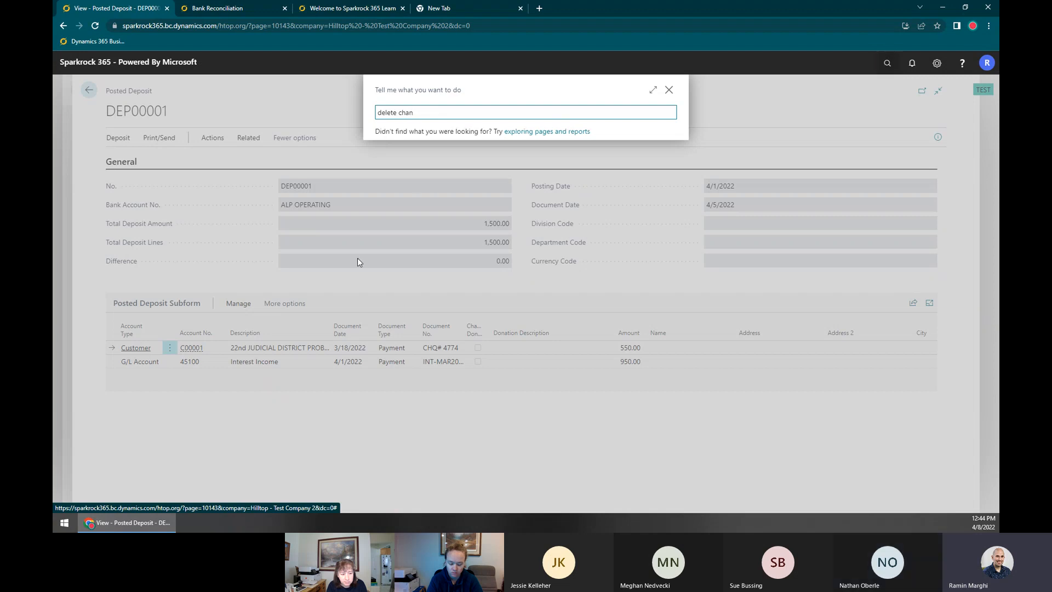
{"action": "key", "text": "ctrl+a"}
{"action": "type", "text": "change log"}
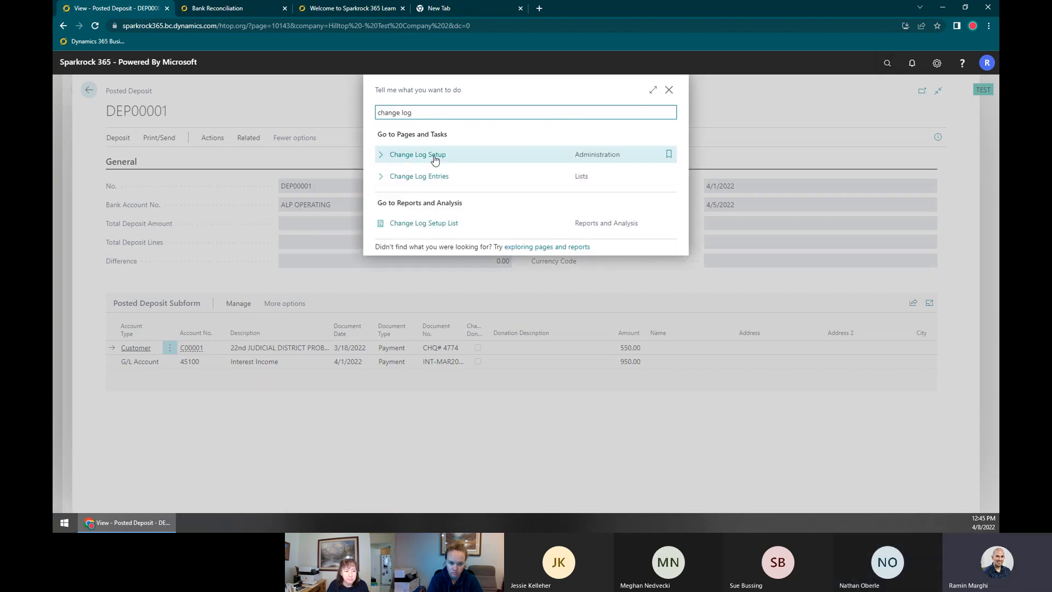
{"action": "left_click", "coordinate": [419, 176]}
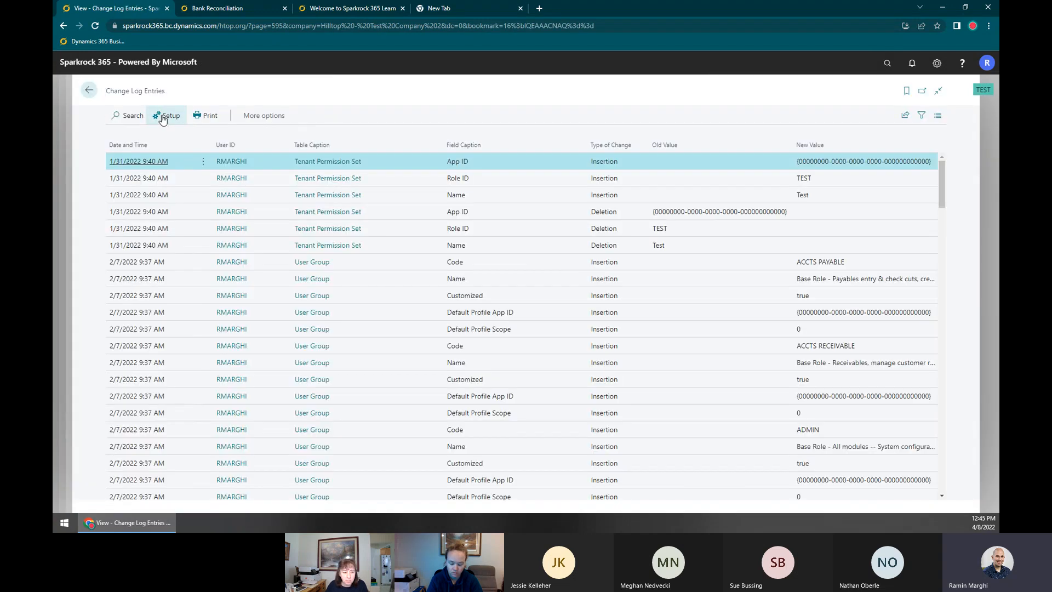
{"action": "left_click", "coordinate": [190, 117]}
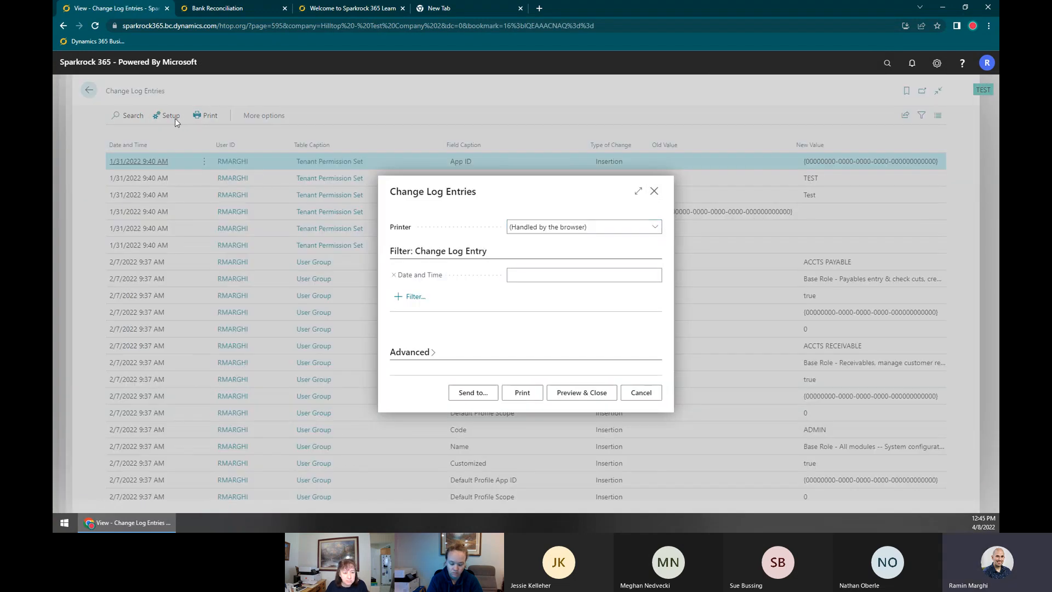
{"action": "left_click", "coordinate": [653, 190]}
Open the deletion options for change log entries, set the Date and Time filter to ..4/1/22, and cancel without deleting
{"action": "left_click", "coordinate": [274, 117]}
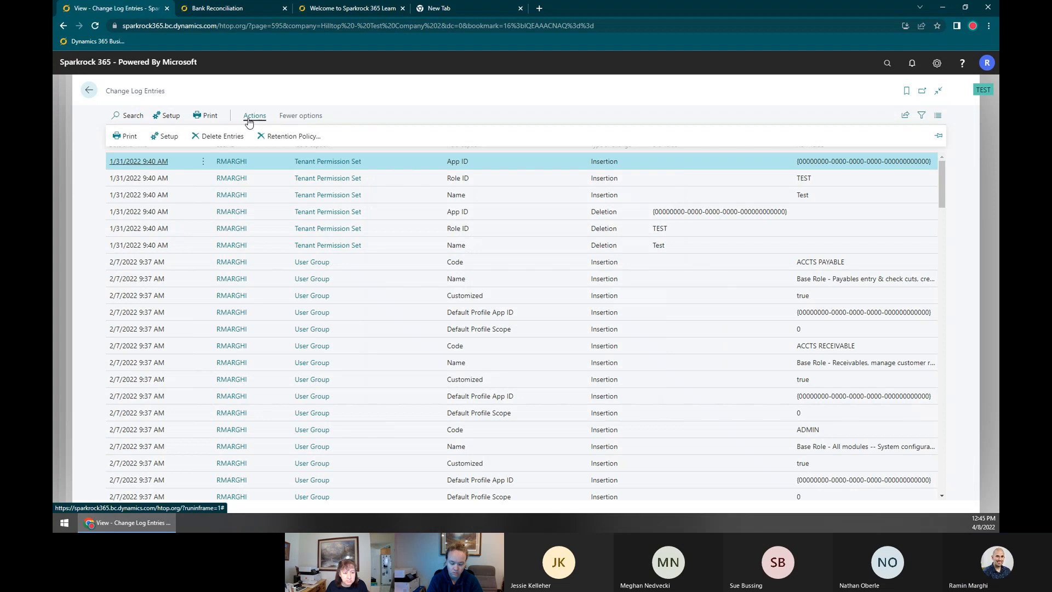
{"action": "left_click", "coordinate": [219, 136]}
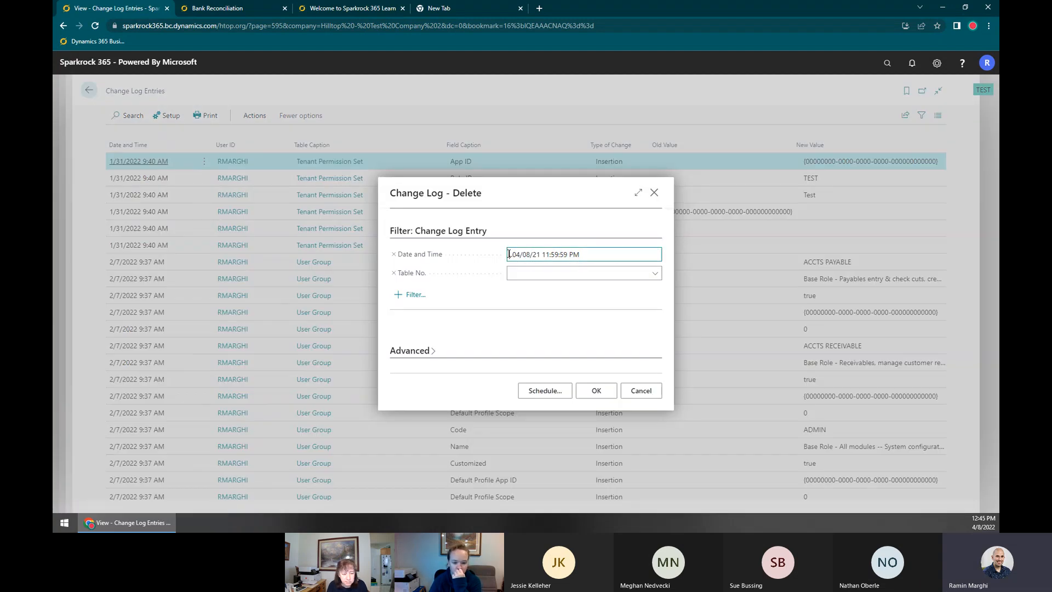
{"action": "left_click", "coordinate": [438, 256]}
{"action": "type", "text": "..4/1/22"}
{"action": "key", "text": "Tab"}
{"action": "left_click", "coordinate": [649, 396]}
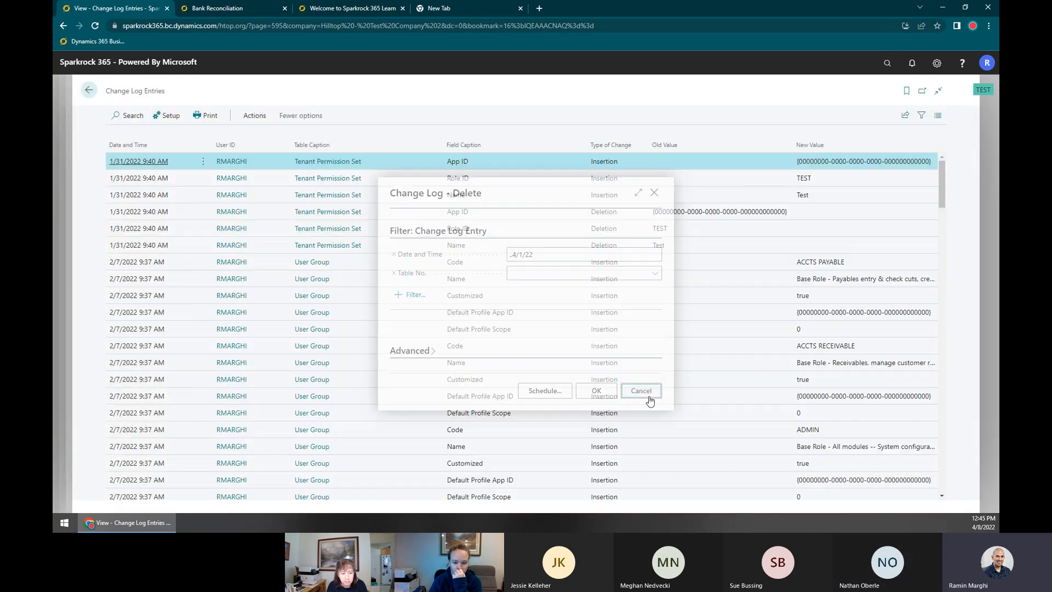
Check the Change Log Setup page and open the retention policy for change log entries
{"action": "left_click", "coordinate": [174, 115]}
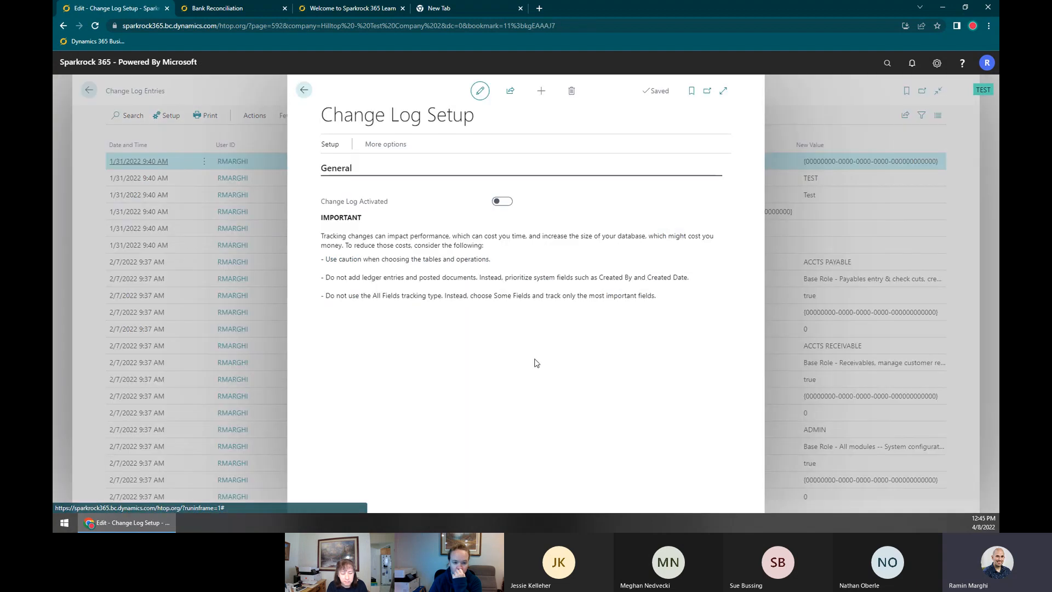
{"action": "left_click", "coordinate": [304, 90]}
{"action": "left_click", "coordinate": [246, 117]}
{"action": "left_click", "coordinate": [278, 140]}
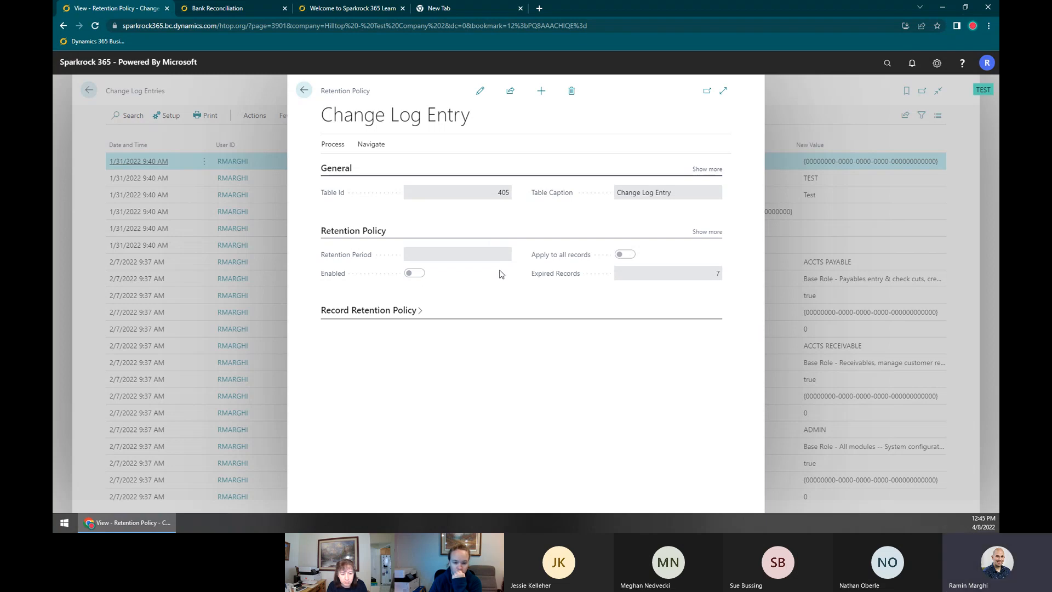
Leave the change log retention policy without enabling it and open the table list from Change Log Setup
{"action": "left_click", "coordinate": [300, 96]}
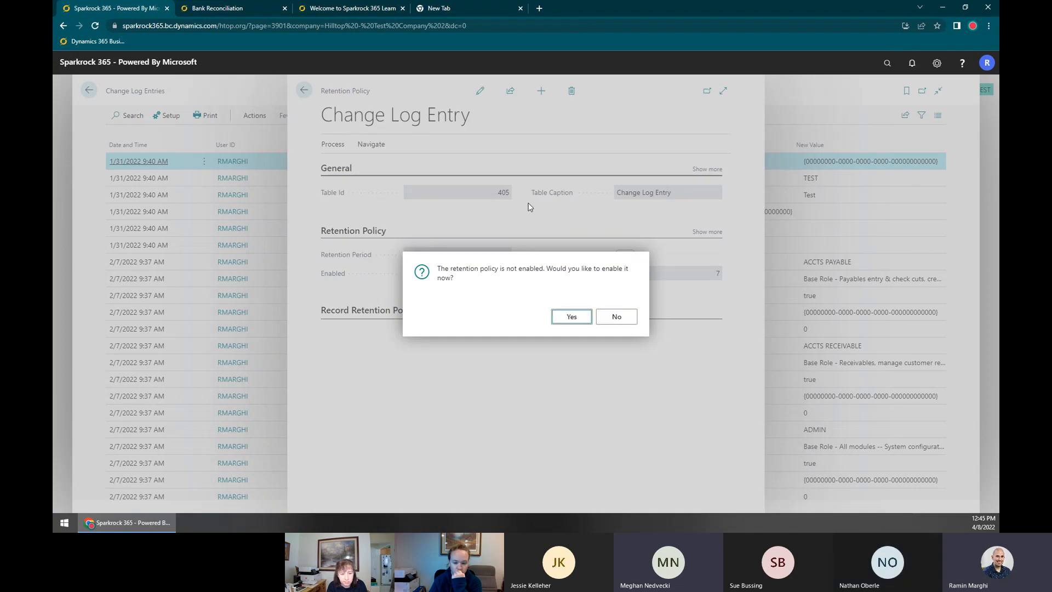
{"action": "left_click", "coordinate": [272, 182]}
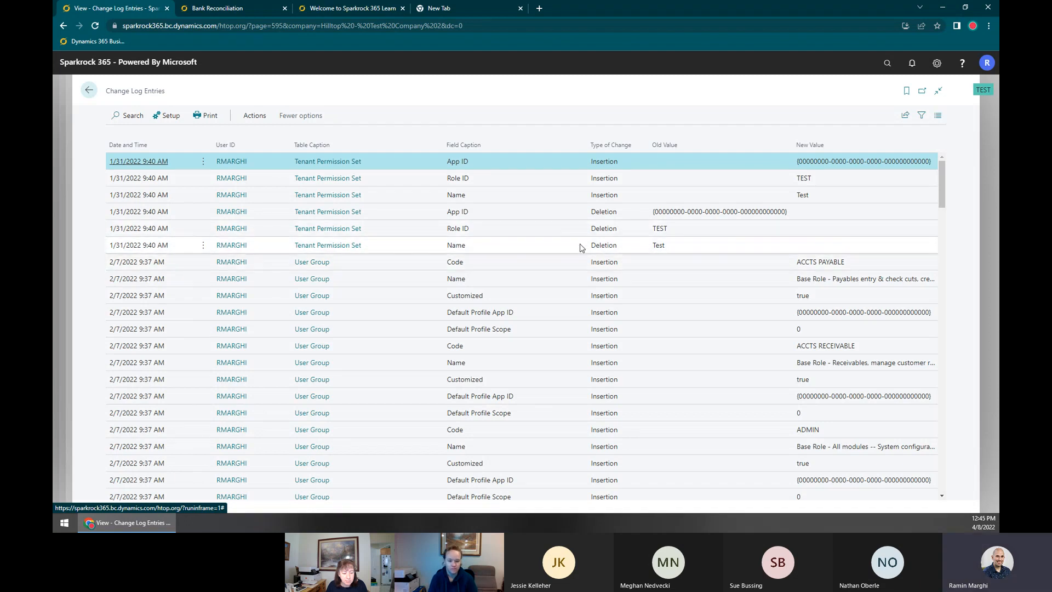
{"action": "left_click", "coordinate": [161, 116]}
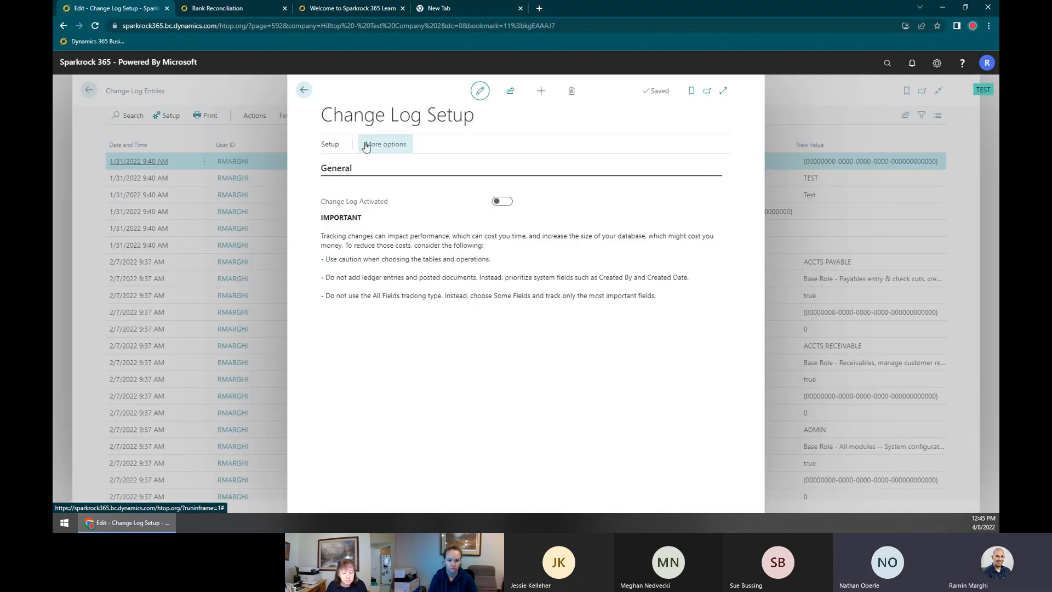
{"action": "left_click", "coordinate": [337, 146]}
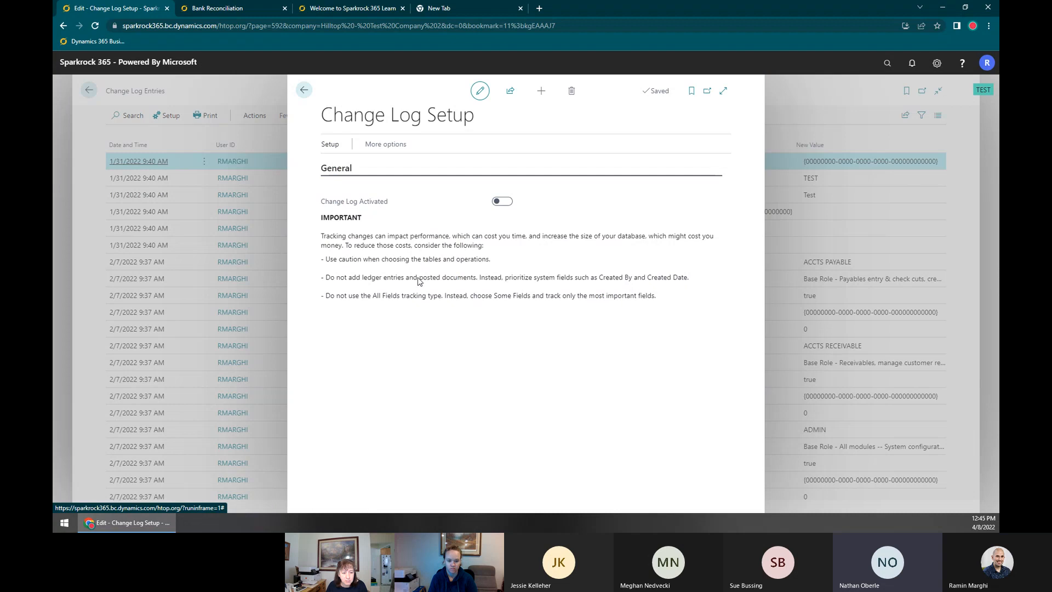
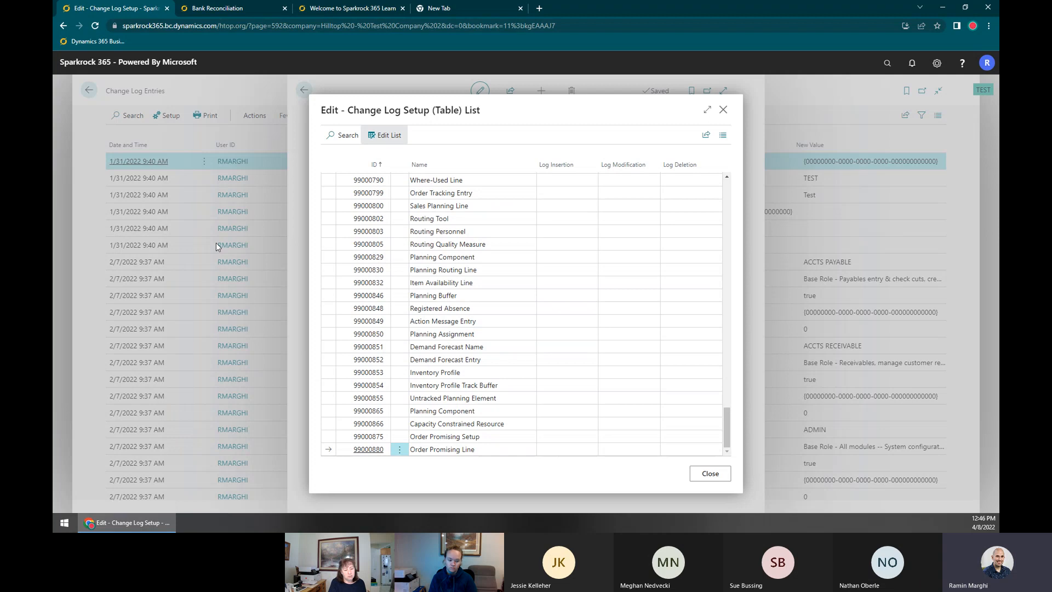
Set both Log Insertion and Log Modification to Some Fields for the Training Unit Activity table (ID 23020714)
{"action": "left_click_drag", "start_coordinate": [726, 427], "coordinate": [730, 202]}
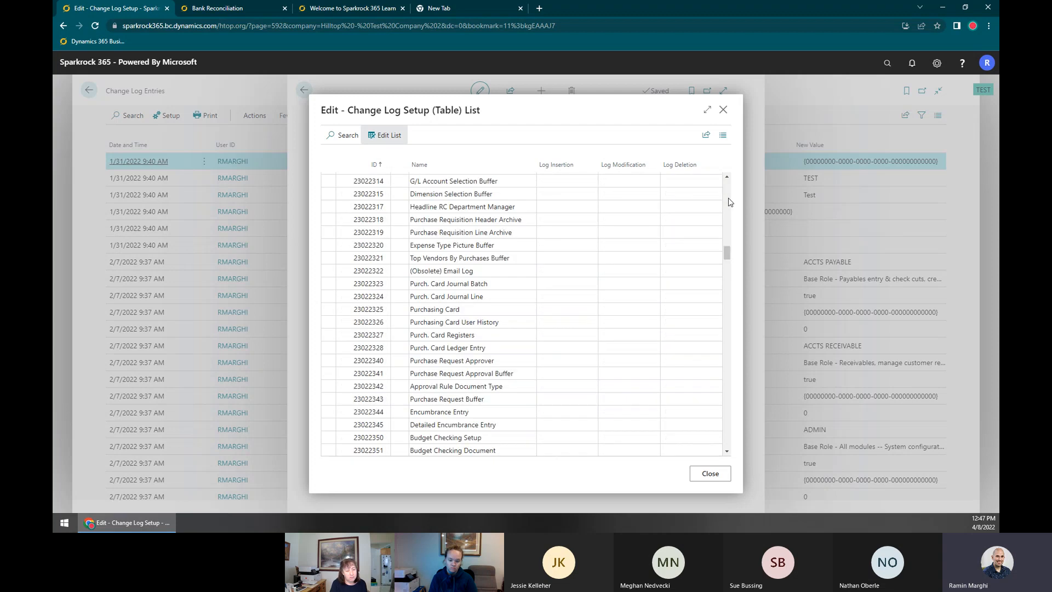
{"action": "scroll", "coordinate": [463, 282], "scroll_direction": "up", "scroll_amount": 3}
{"action": "scroll", "coordinate": [471, 280], "scroll_direction": "up", "scroll_amount": 8}
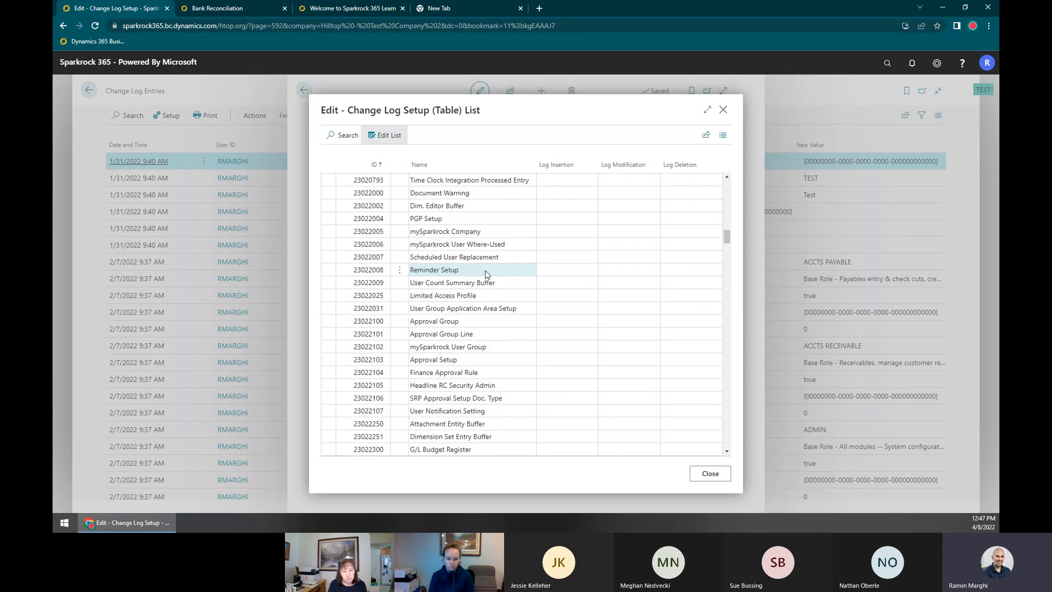
{"action": "scroll", "coordinate": [486, 274], "scroll_direction": "up", "scroll_amount": 3}
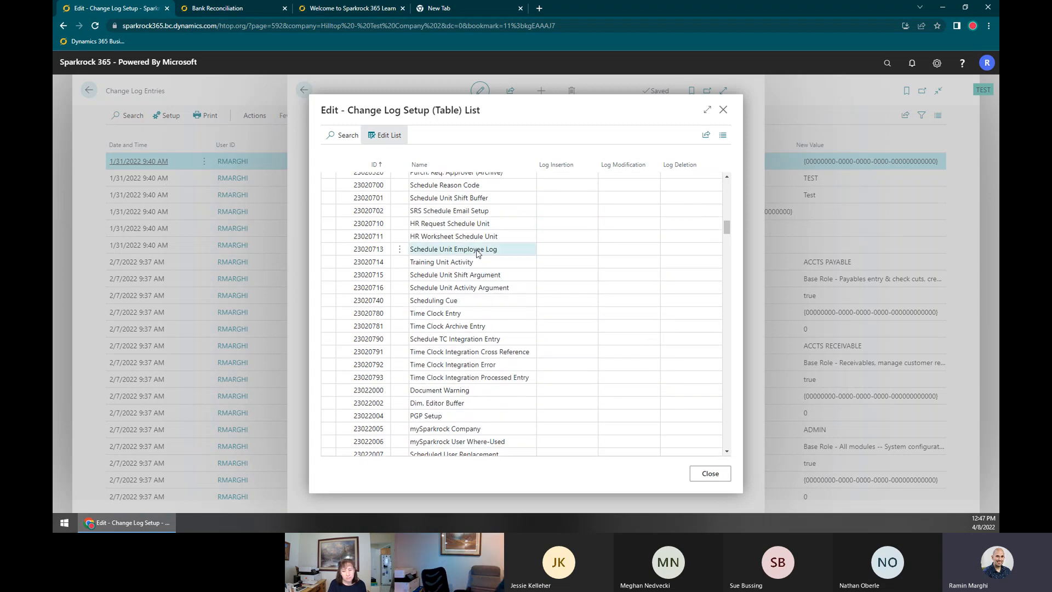
{"action": "left_click", "coordinate": [591, 264]}
{"action": "left_click", "coordinate": [570, 279]}
{"action": "left_click", "coordinate": [591, 263]}
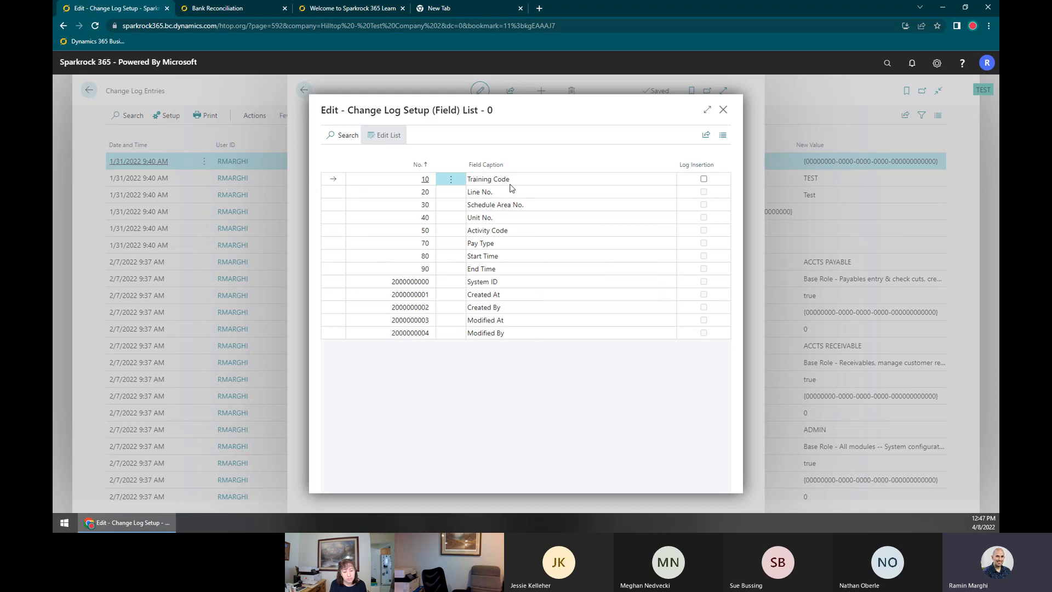
{"action": "left_click", "coordinate": [723, 109]}
{"action": "left_click", "coordinate": [630, 261]}
{"action": "left_click", "coordinate": [634, 286]}
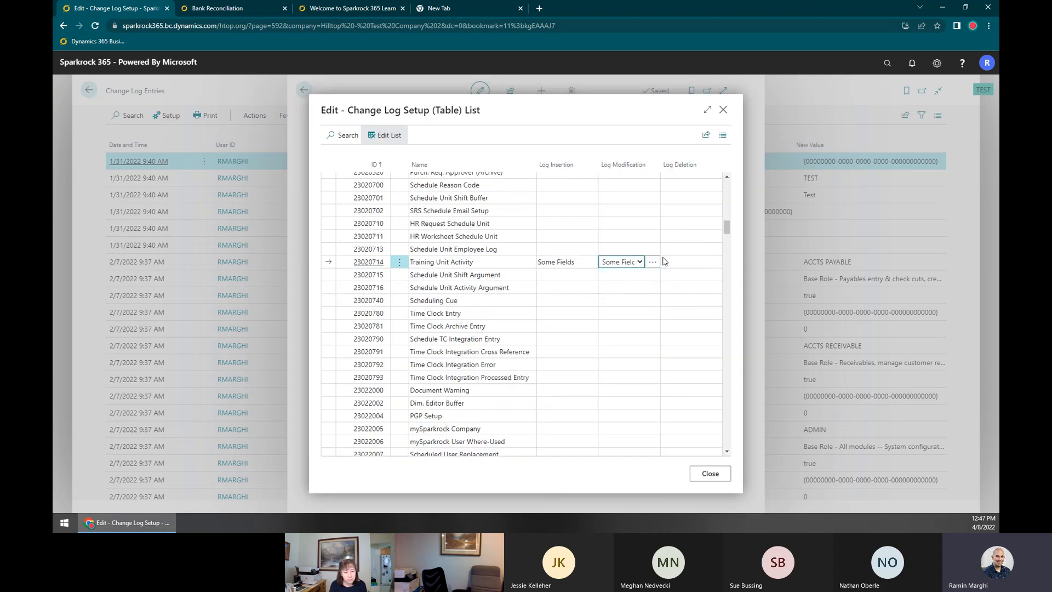
In the Training Unit Activity field list, enable Log Insertion for Training Code and Log Modification for Pay Type
{"action": "left_click", "coordinate": [653, 263]}
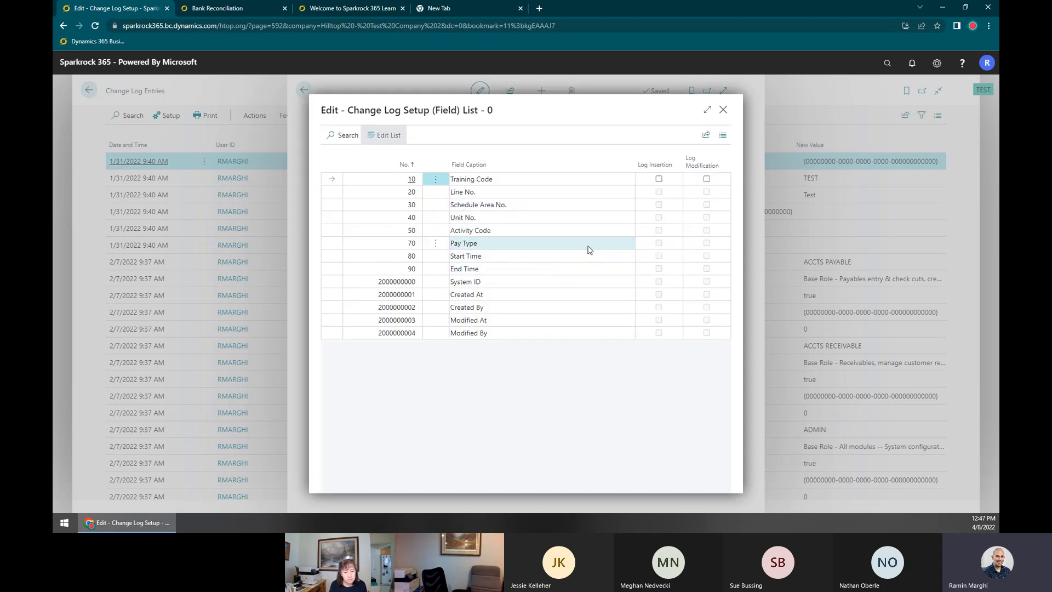
{"action": "left_click", "coordinate": [583, 183]}
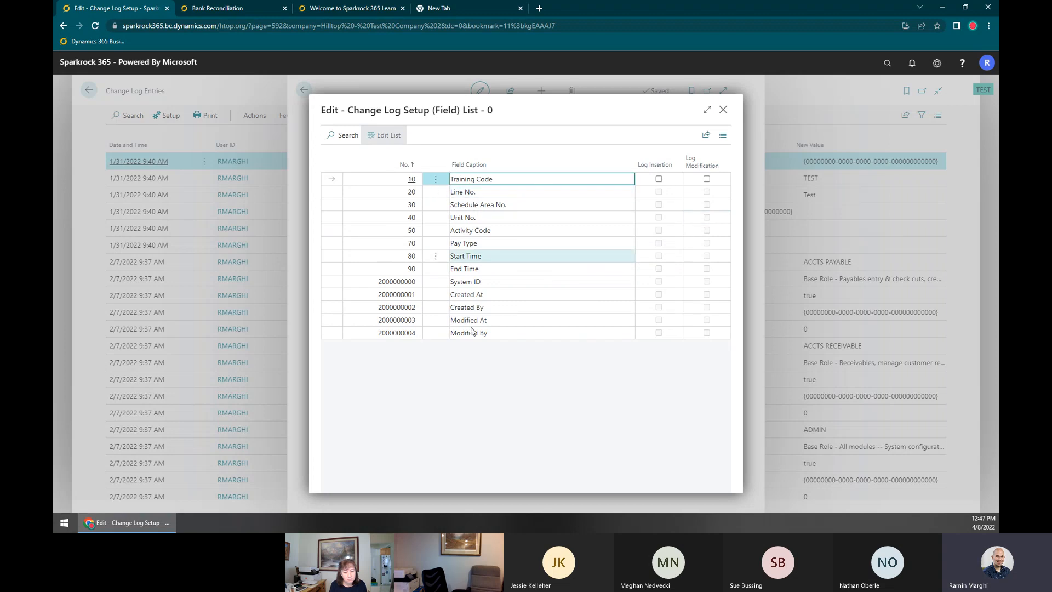
{"action": "left_click_drag", "start_coordinate": [376, 114], "coordinate": [455, 112]}
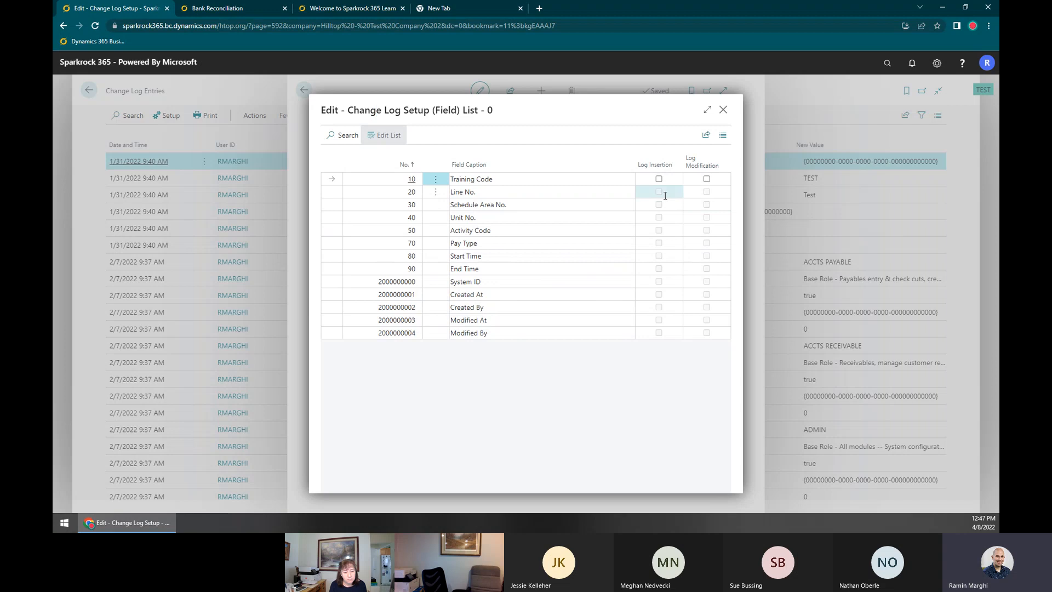
{"action": "left_click", "coordinate": [658, 178]}
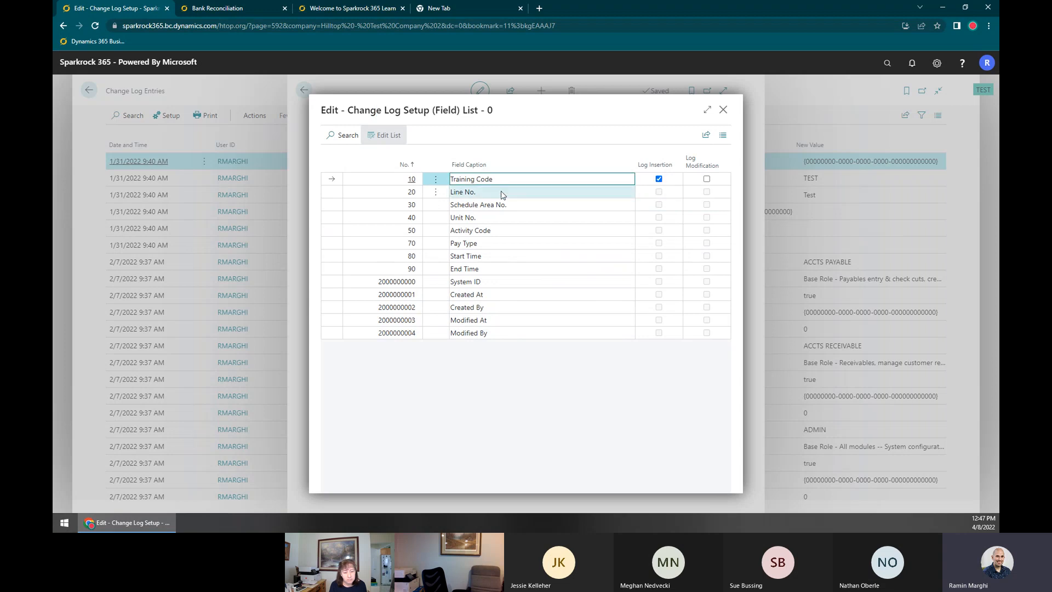
{"action": "left_click", "coordinate": [501, 191]}
{"action": "left_click", "coordinate": [487, 240]}
{"action": "left_click", "coordinate": [496, 229]}
{"action": "left_click", "coordinate": [496, 242]}
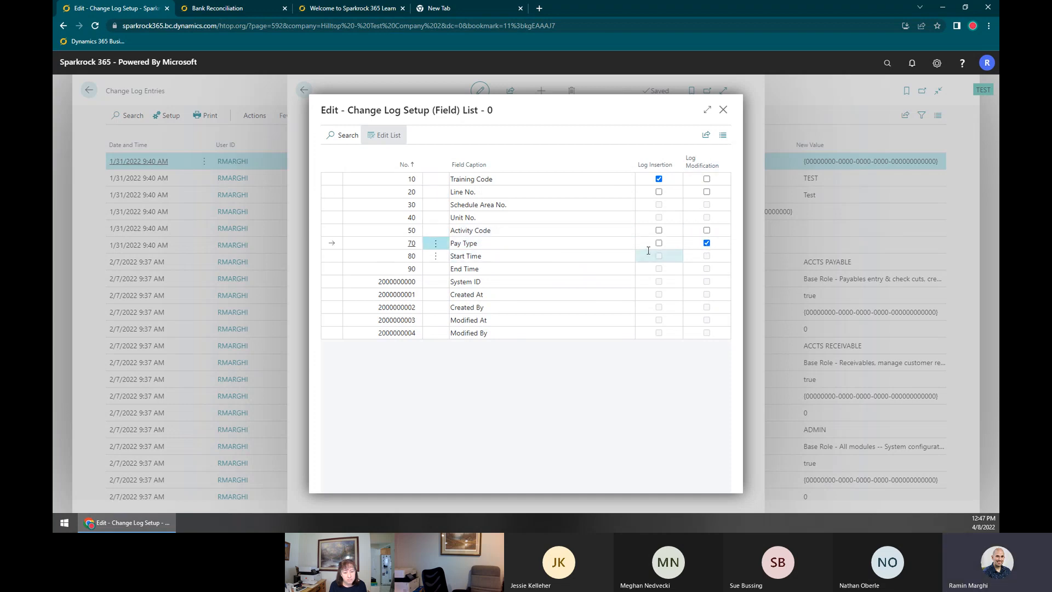
{"action": "left_click", "coordinate": [722, 112]}
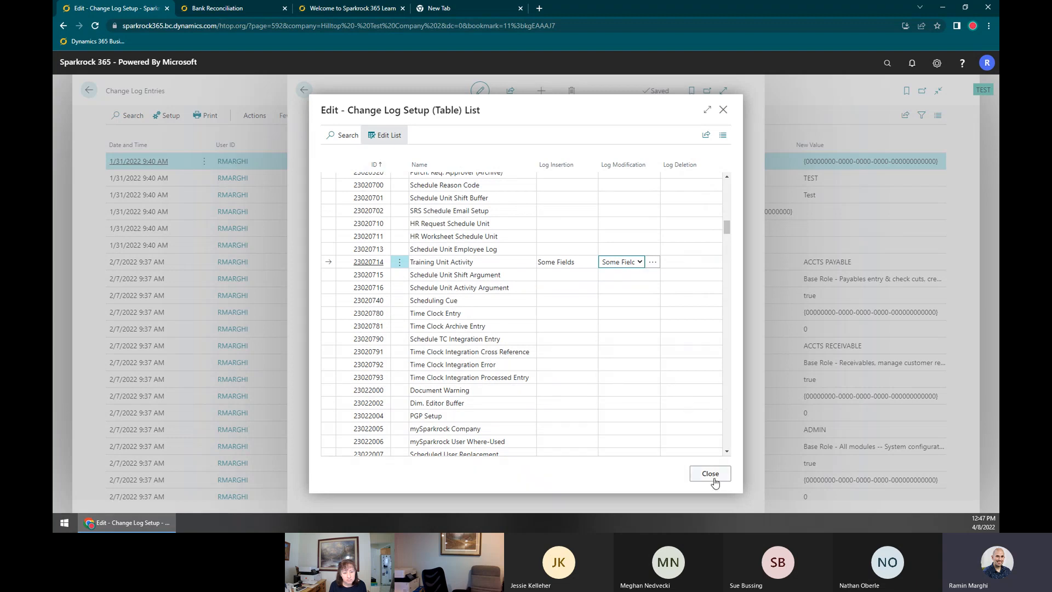
Browse the neighbouring tables and recheck the logged fields selected for Training Unit Activity
{"action": "scroll", "coordinate": [531, 322], "scroll_direction": "up", "scroll_amount": 3}
{"action": "left_click", "coordinate": [476, 308]}
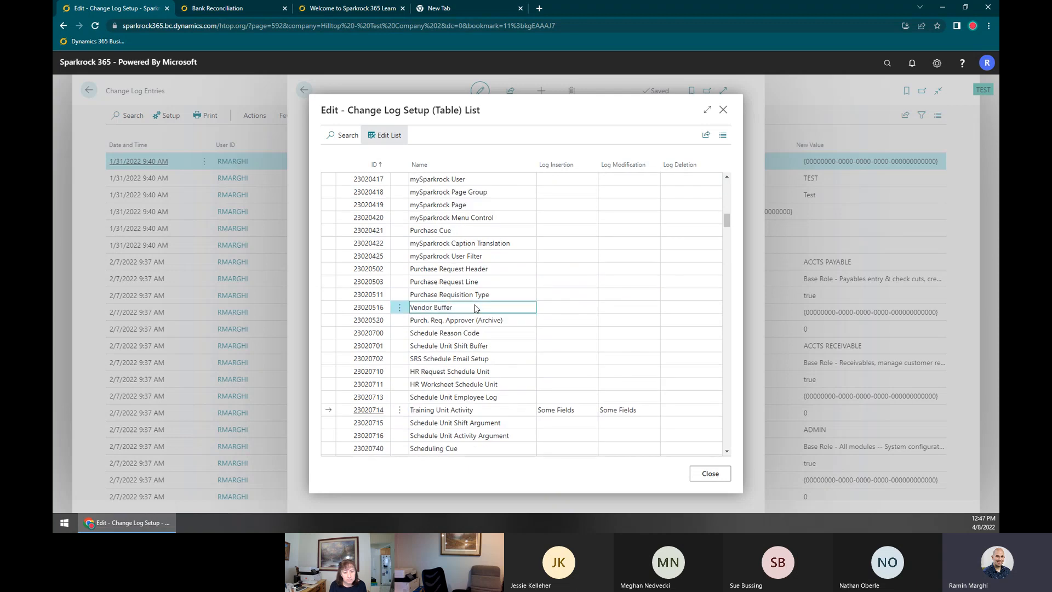
{"action": "scroll", "coordinate": [476, 308], "scroll_direction": "up", "scroll_amount": 2}
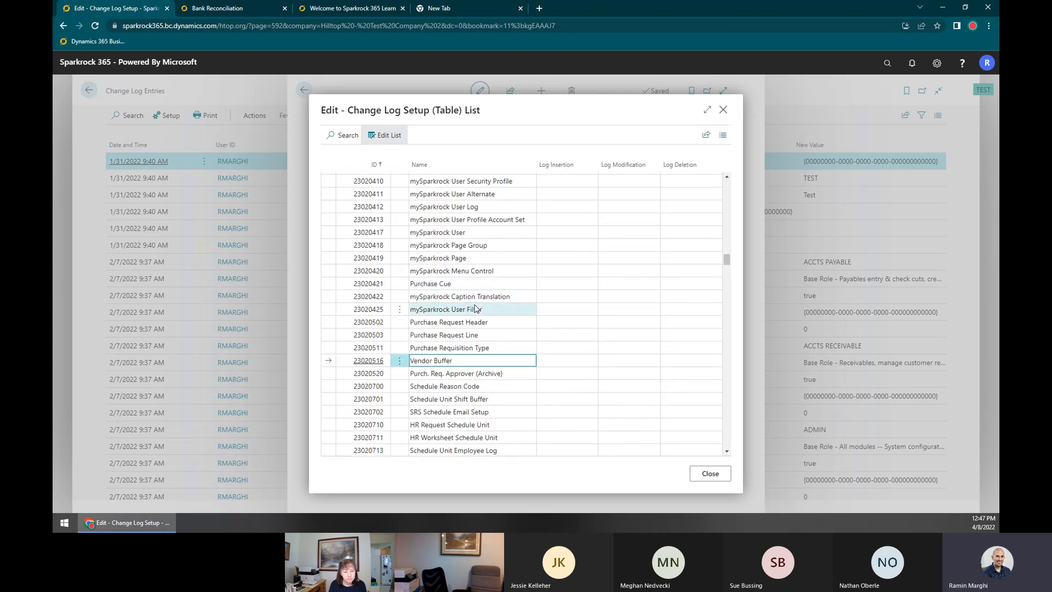
{"action": "scroll", "coordinate": [475, 308], "scroll_direction": "down", "scroll_amount": 5}
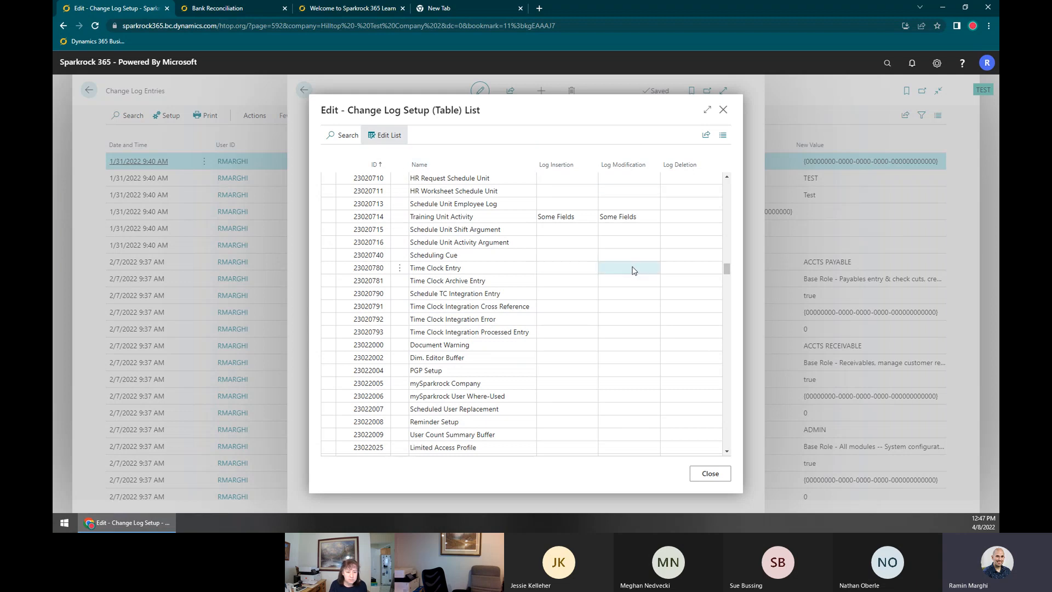
{"action": "left_click", "coordinate": [656, 217]}
{"action": "left_click", "coordinate": [655, 219]}
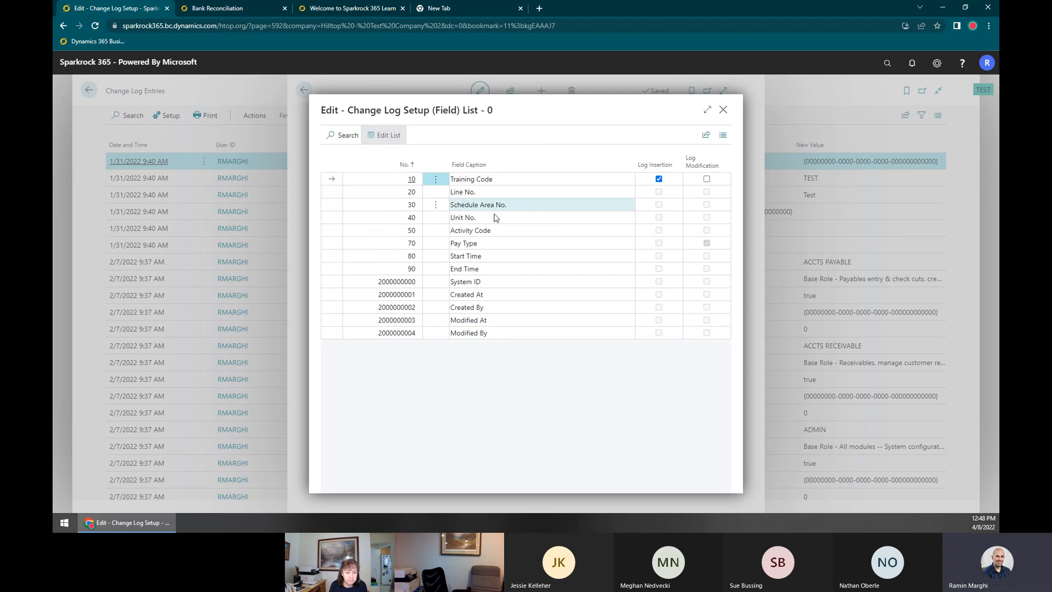
{"action": "left_click", "coordinate": [723, 111]}
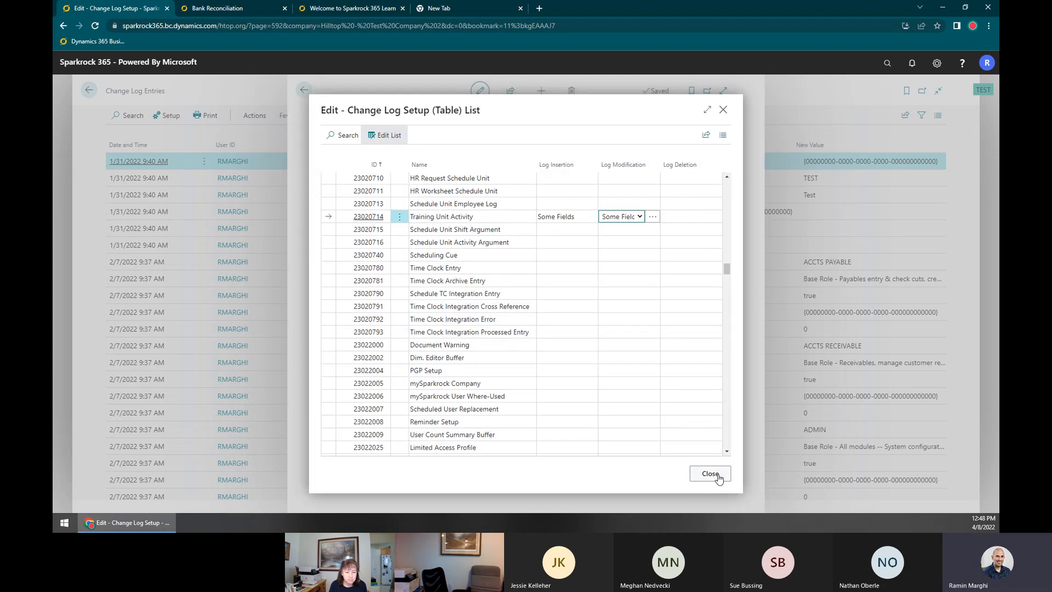
Filter the change log table list by the name Vendor Bank* and select the Vendor Bank Account table
{"action": "scroll", "coordinate": [465, 285], "scroll_direction": "up", "scroll_amount": 5}
{"action": "left_click", "coordinate": [467, 284]}
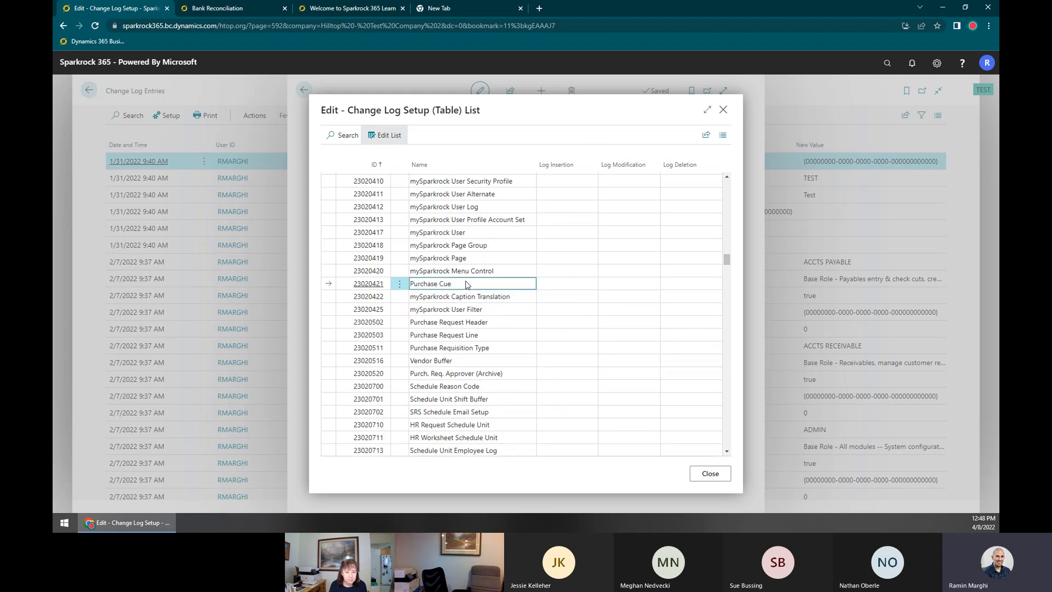
{"action": "key", "text": "ctrl+Home"}
{"action": "left_click", "coordinate": [472, 164]}
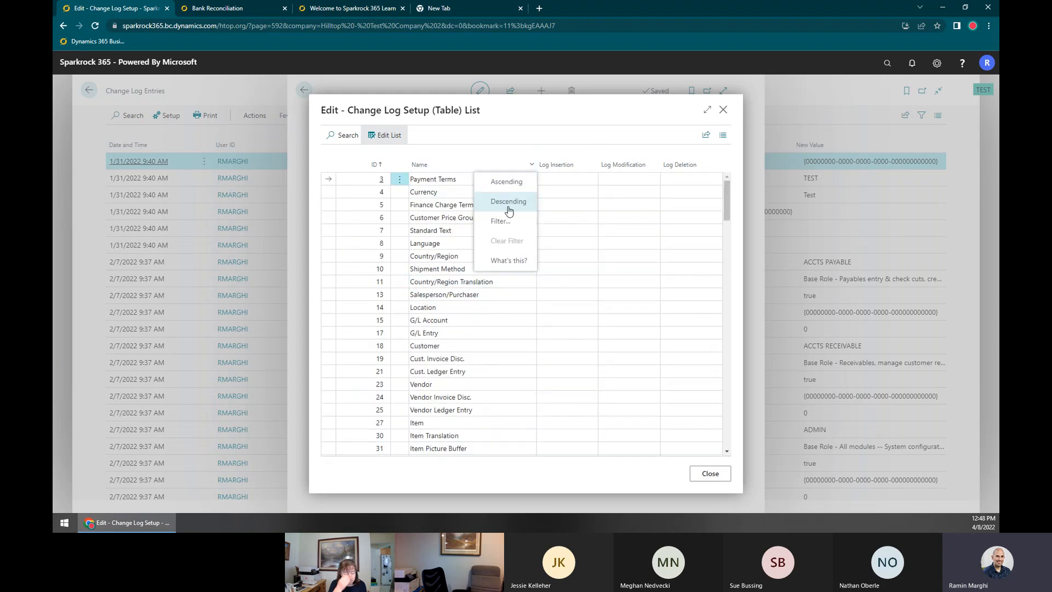
{"action": "left_click", "coordinate": [500, 220]}
{"action": "type", "text": "Vendor "}
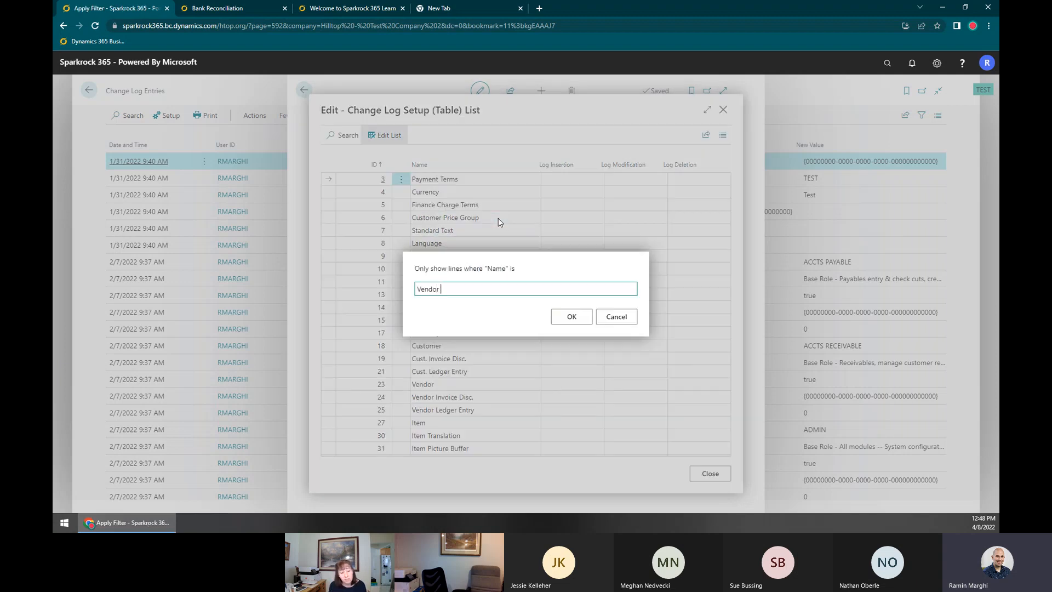
{"action": "type", "text": "Bank*"}
{"action": "key", "text": "Return"}
{"action": "left_click", "coordinate": [501, 181]}
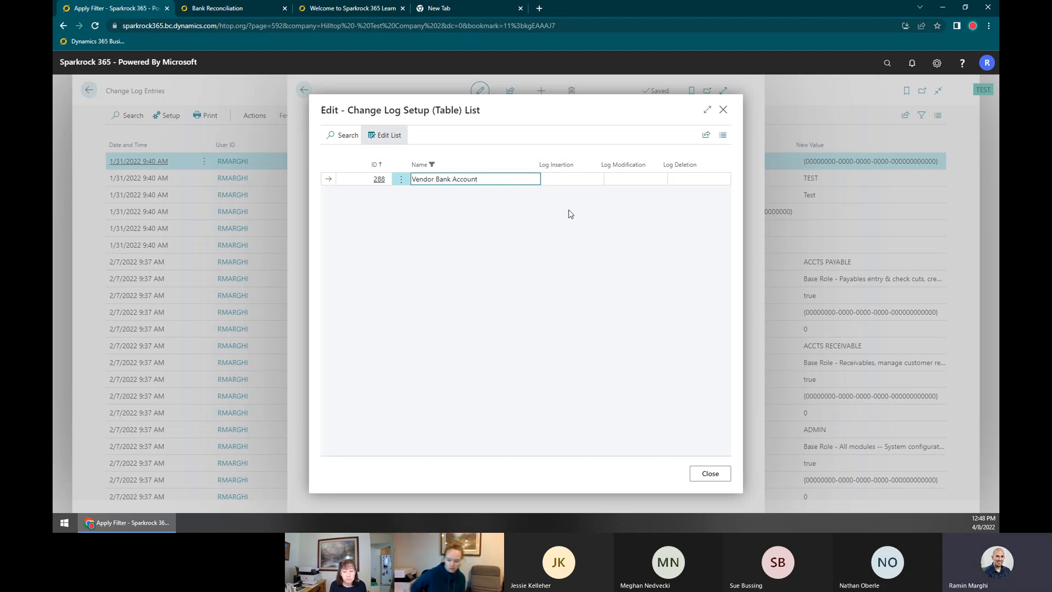
Set Log Modification to All Fields for the Vendor Bank Account table and close the table list
{"action": "left_click", "coordinate": [639, 180]}
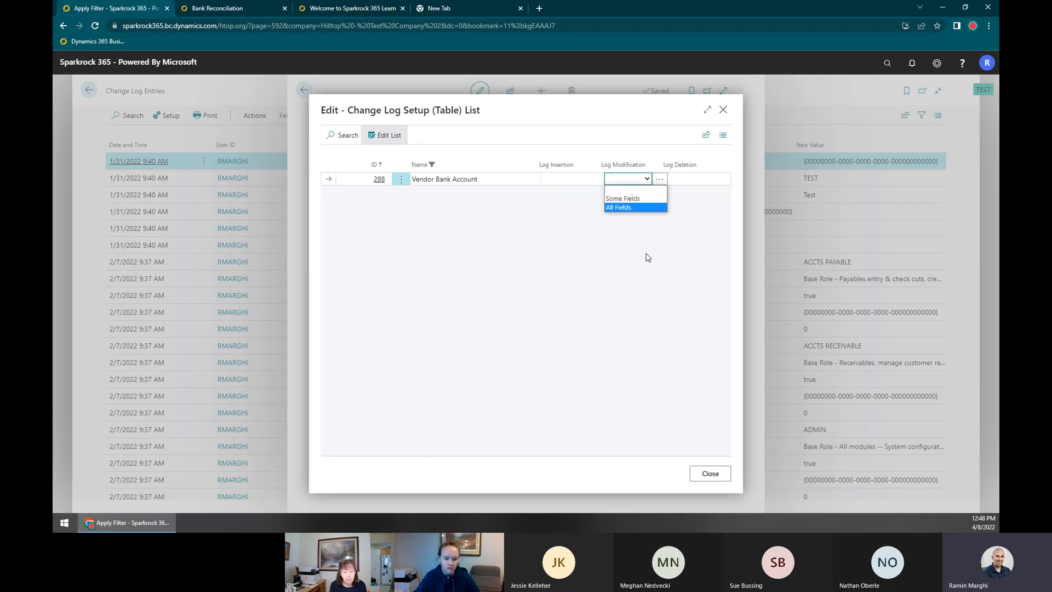
{"action": "left_click", "coordinate": [634, 179]}
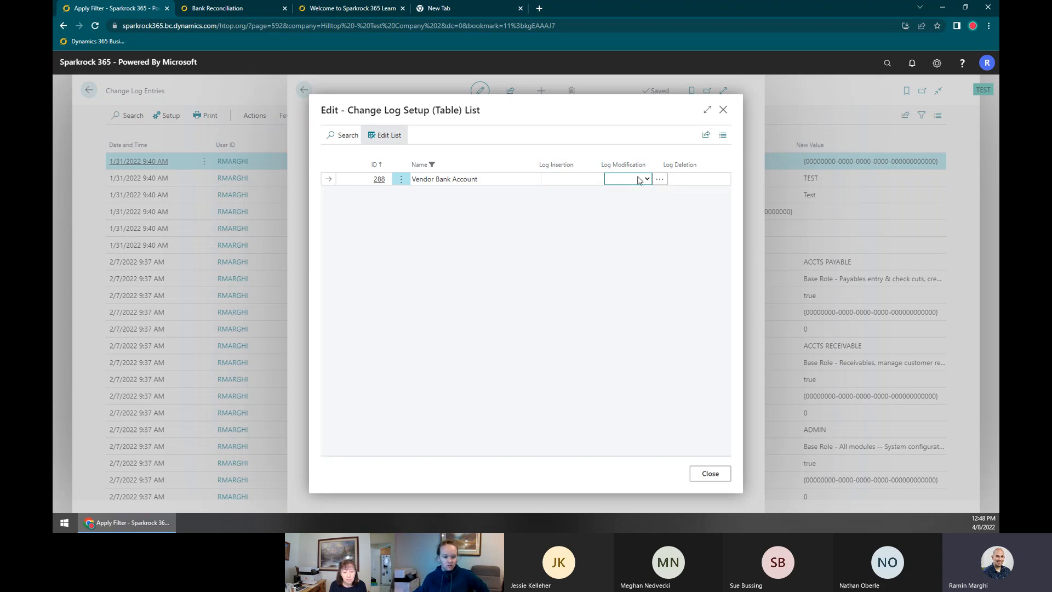
{"action": "left_click", "coordinate": [639, 180]}
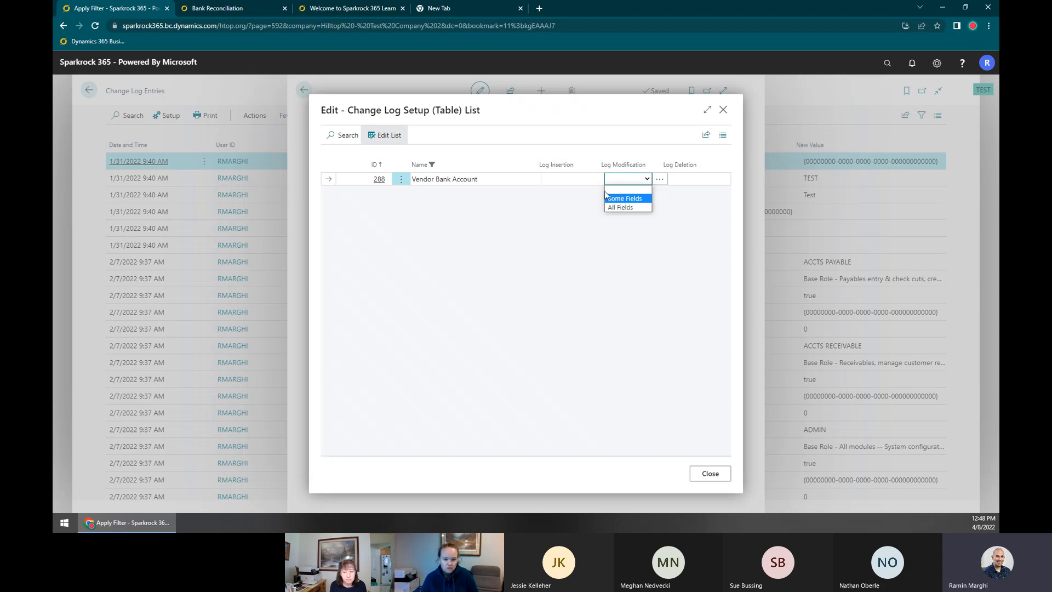
{"action": "left_click", "coordinate": [624, 207]}
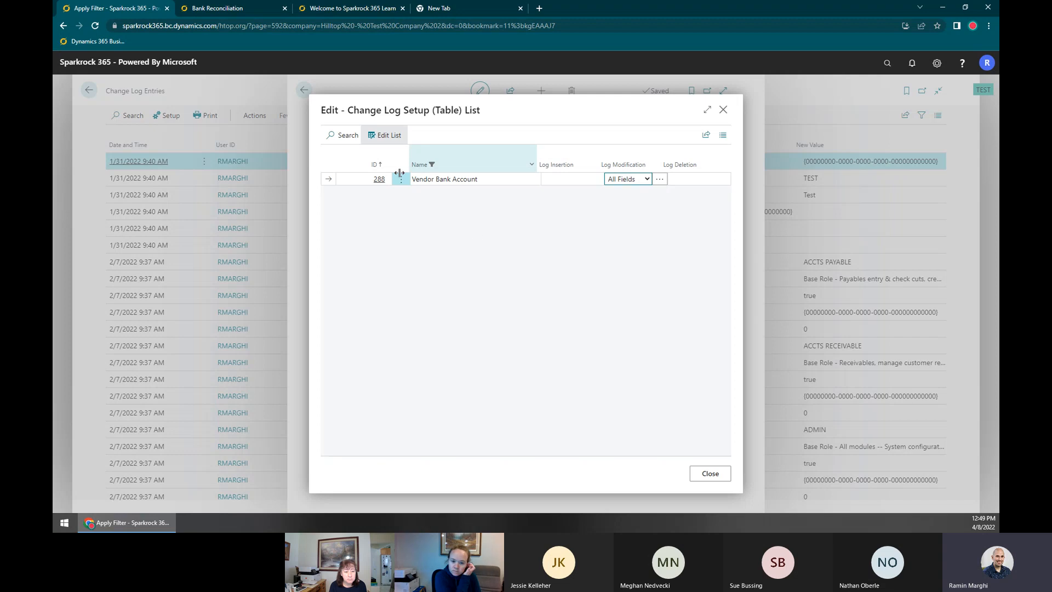
{"action": "left_click", "coordinate": [710, 473]}
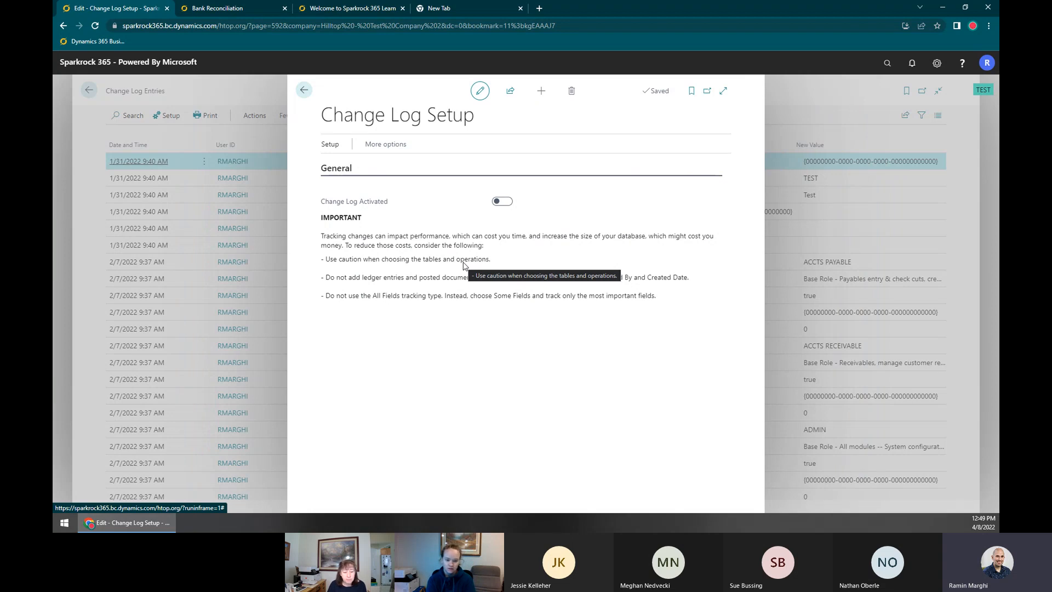
Exit Change Log Setup, accepting the confirmation, and open the Chart of Accounts from the company home page
{"action": "left_click", "coordinate": [305, 91]}
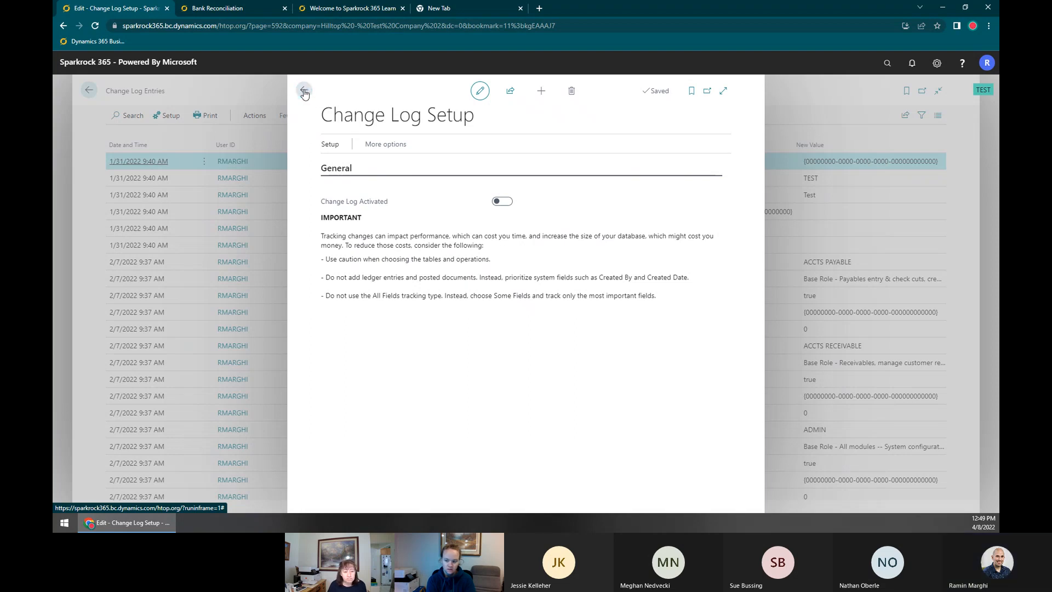
{"action": "left_click", "coordinate": [572, 316]}
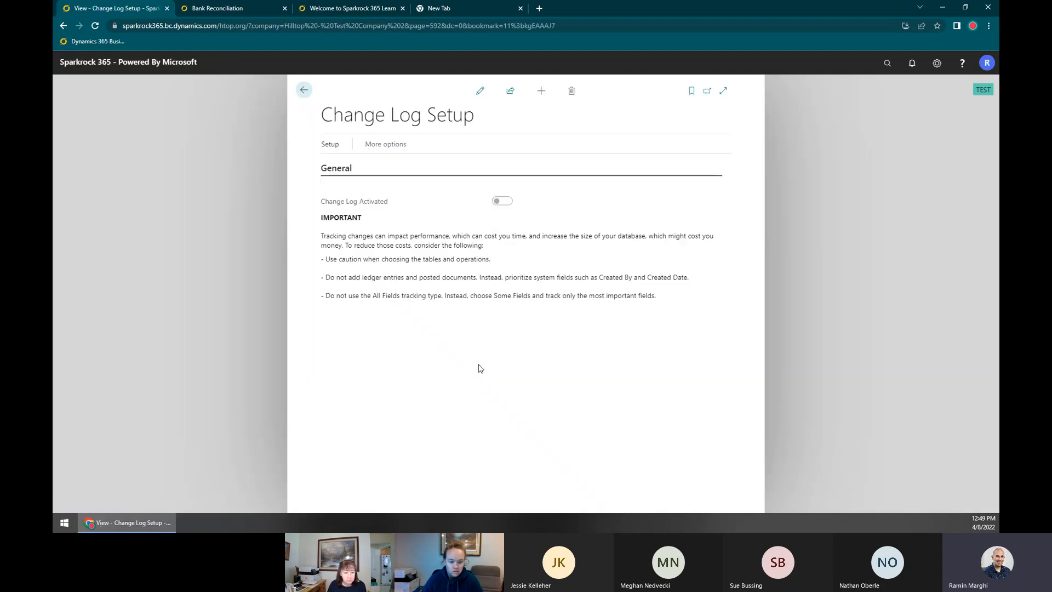
{"action": "left_click", "coordinate": [300, 89]}
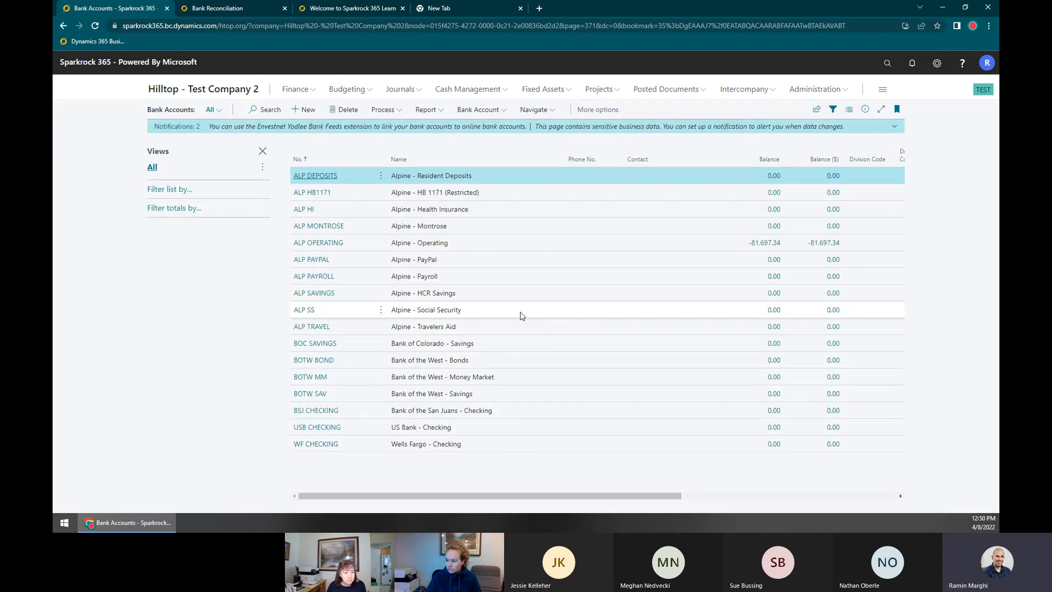
{"action": "left_click", "coordinate": [231, 90]}
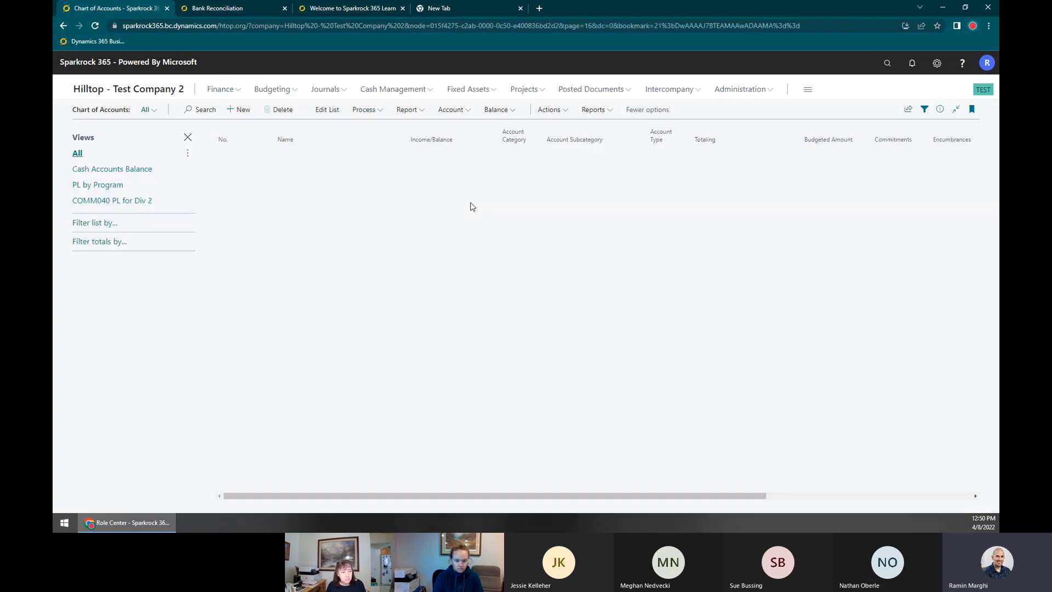
{"action": "left_click", "coordinate": [252, 172]}
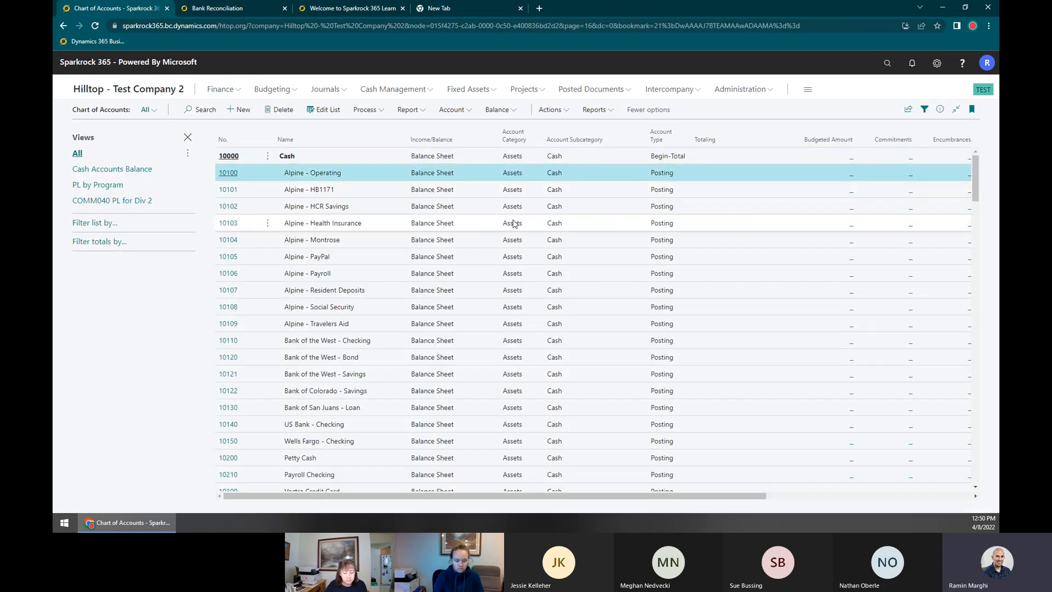
Open the card of G/L account 10100 Alpine - Operating and examine its Direct Posting setting
{"action": "left_click", "coordinate": [574, 281]}
{"action": "left_click", "coordinate": [267, 186]}
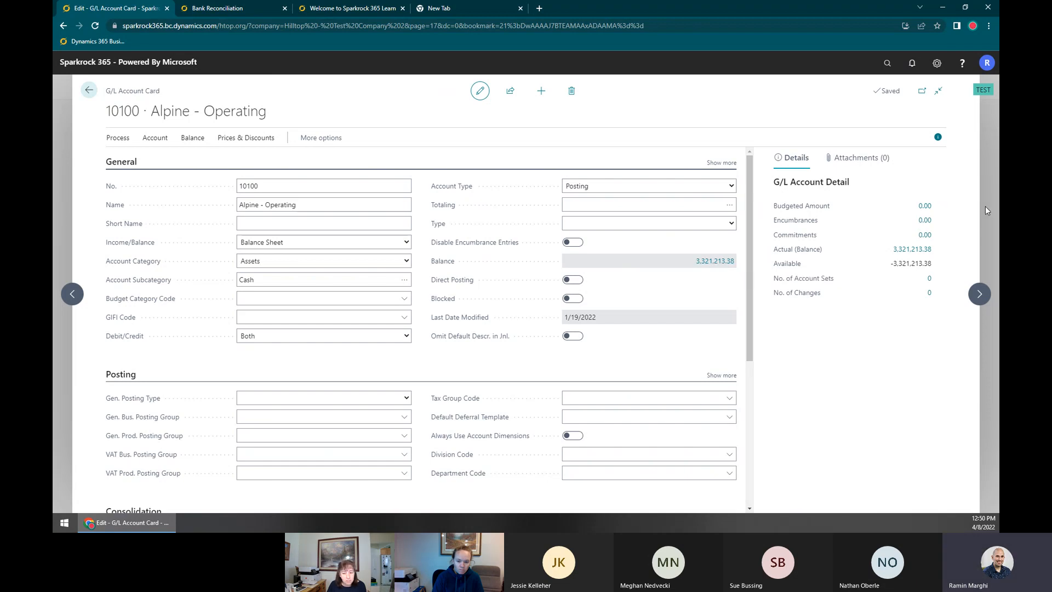
{"action": "left_click", "coordinate": [572, 282]}
{"action": "left_click", "coordinate": [574, 281]}
{"action": "left_click", "coordinate": [575, 286]}
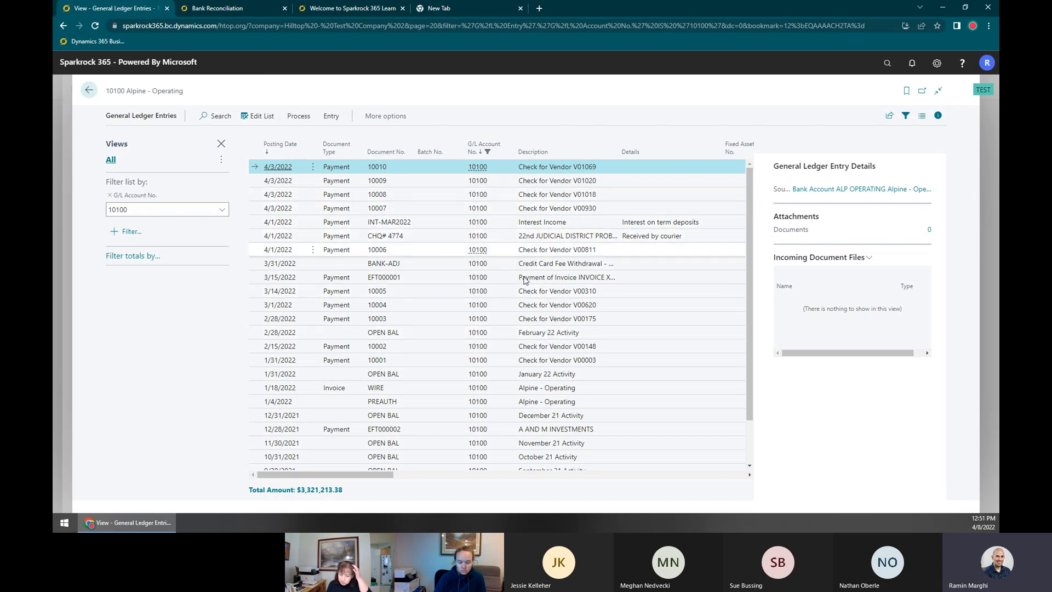
Review the general ledger entries of account 10100, including the 4/1/2022 payment 10006, and return to the Chart of Accounts
{"action": "left_click", "coordinate": [594, 249]}
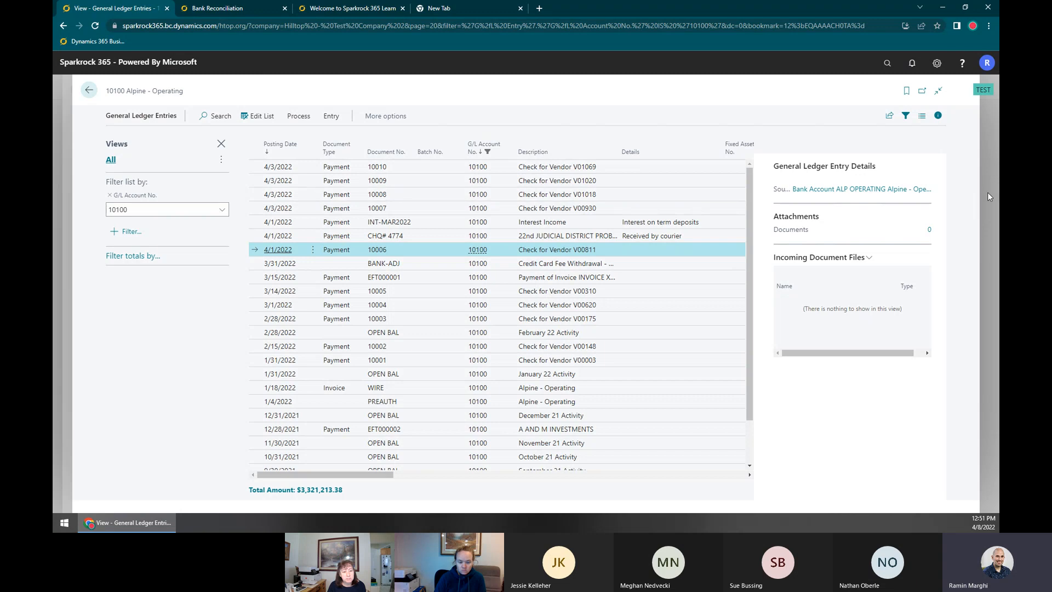
{"action": "key", "text": "Escape"}
{"action": "key", "text": "Escape"}
Search for Bank Acc Rec and open the ALP OPERATING bank account reconciliation for editing
{"action": "left_click", "coordinate": [887, 63]}
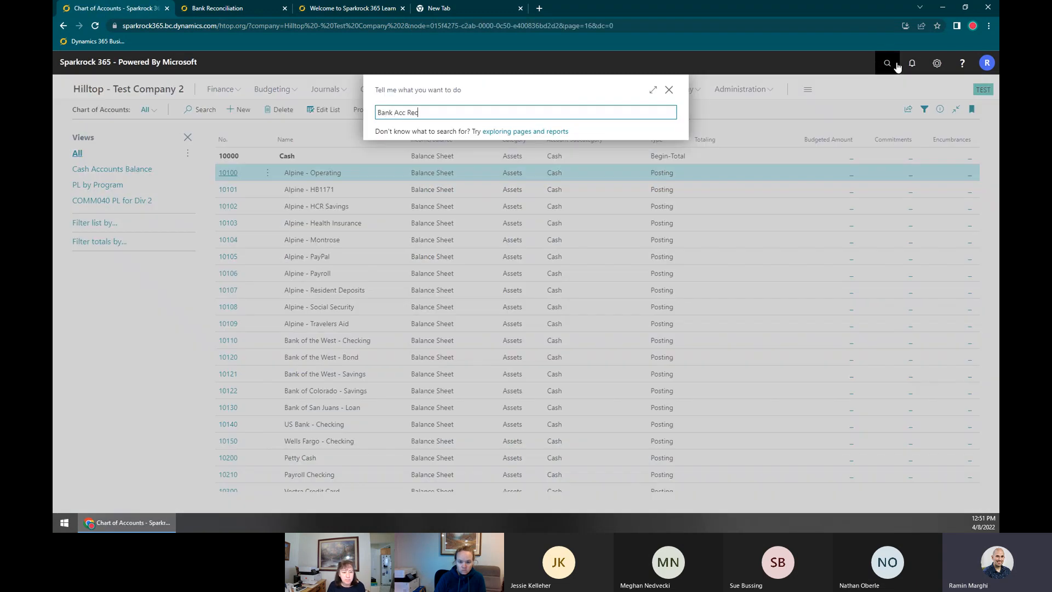
{"action": "left_click", "coordinate": [436, 157]}
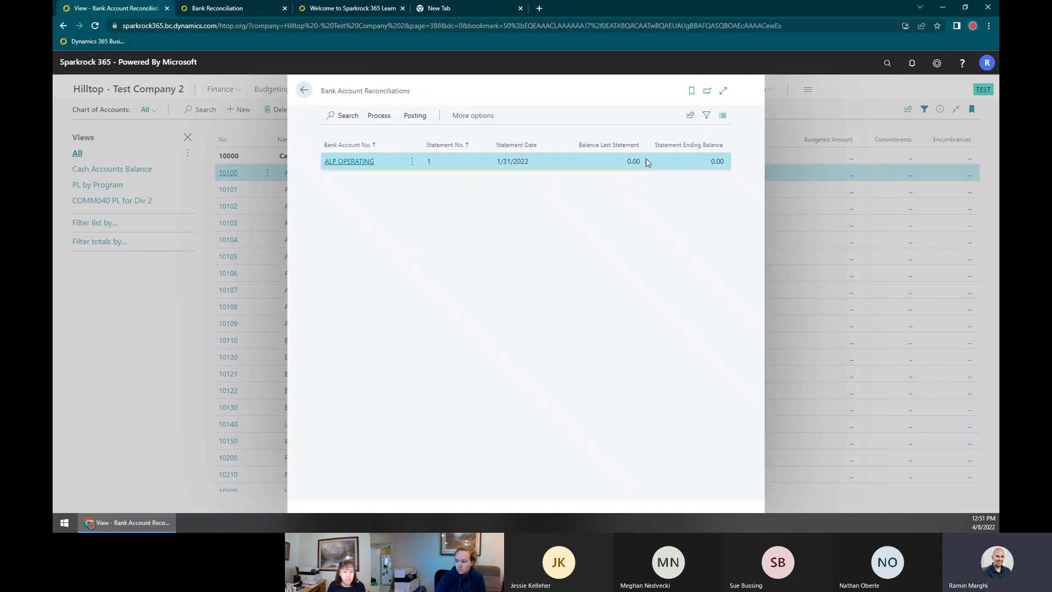
{"action": "left_click", "coordinate": [386, 117]}
{"action": "left_click", "coordinate": [345, 167]}
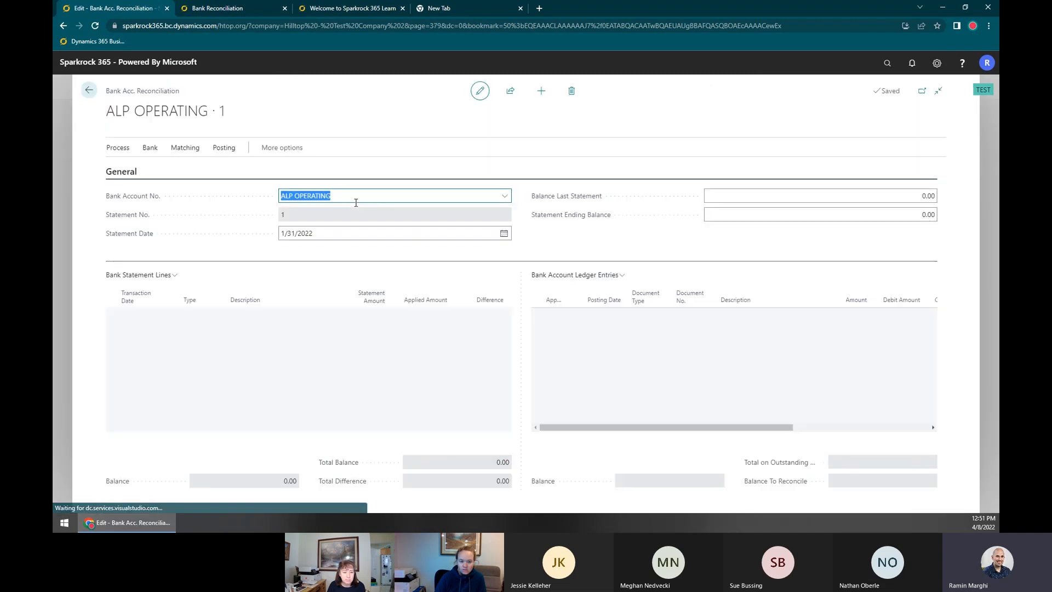
Review the bank account, statement date and statement balance fields of the ALP OPERATING reconciliation
{"action": "left_click", "coordinate": [341, 214]}
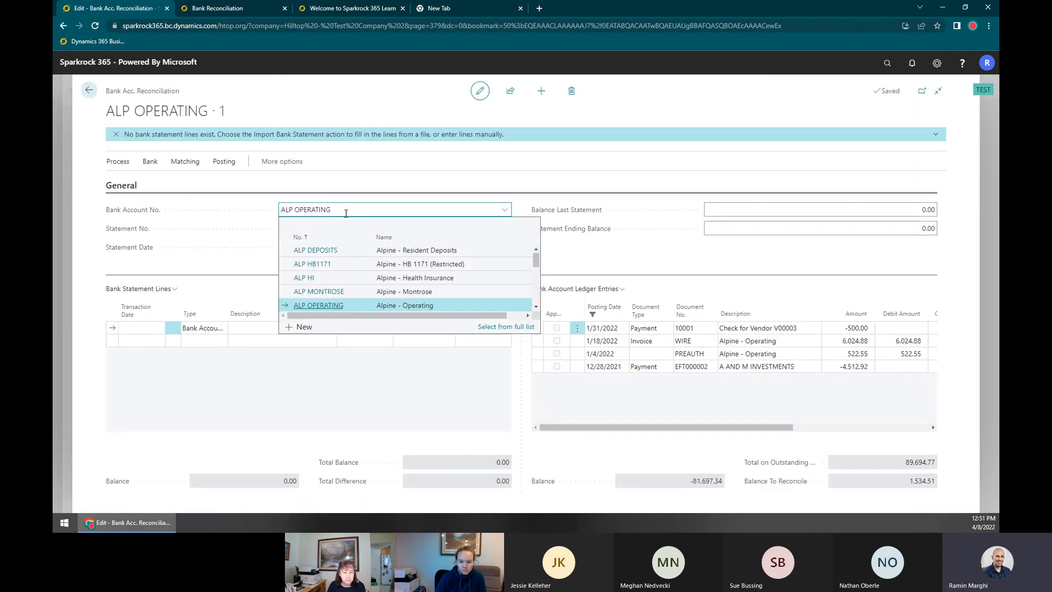
{"action": "left_click", "coordinate": [324, 245]}
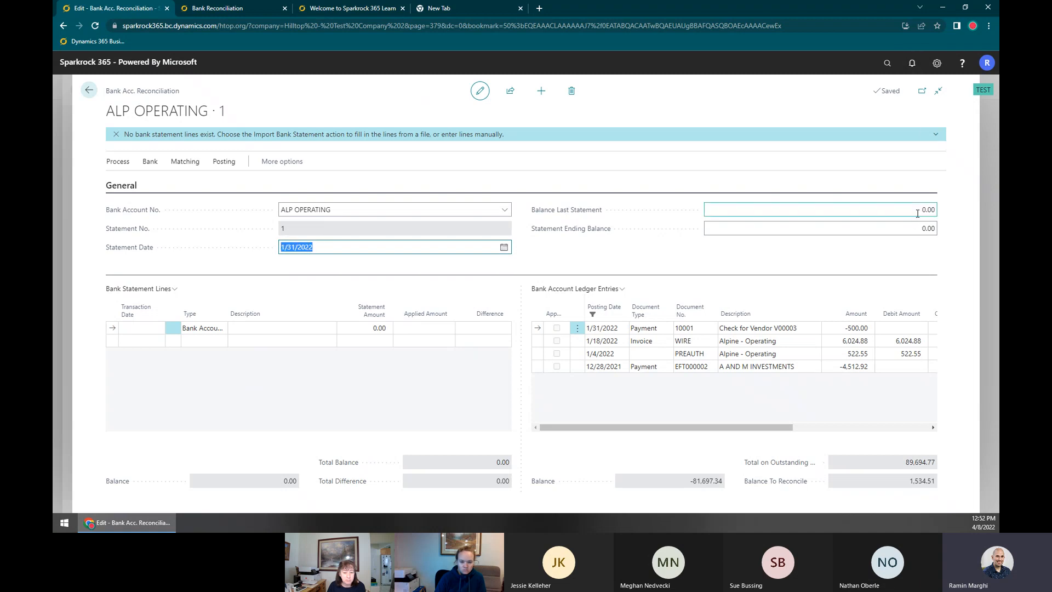
{"action": "left_click", "coordinate": [875, 211]}
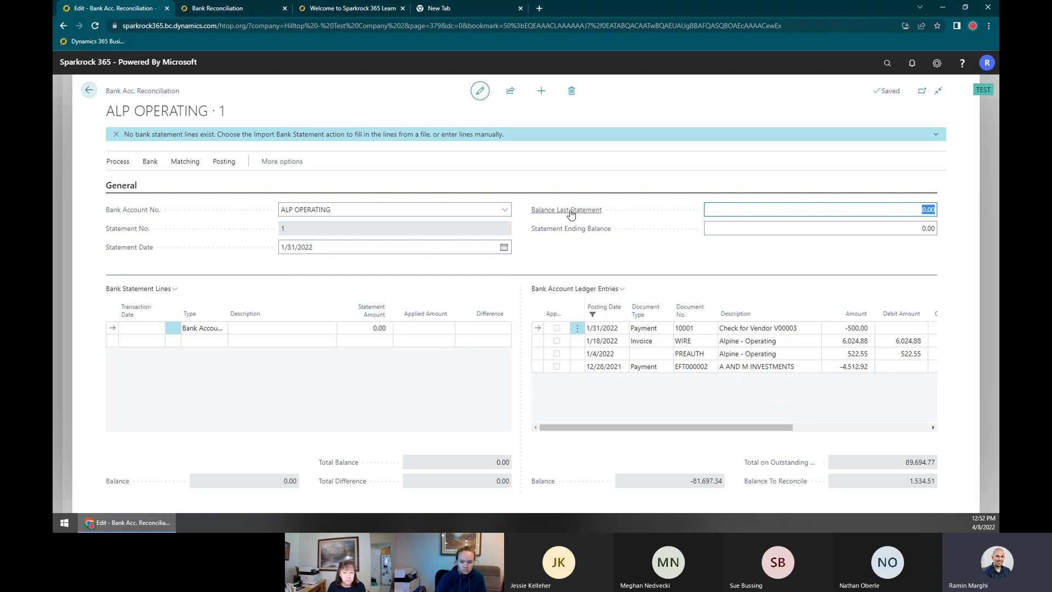
{"action": "left_click", "coordinate": [883, 210]}
{"action": "double_click", "coordinate": [913, 210]}
{"action": "left_click", "coordinate": [924, 234]}
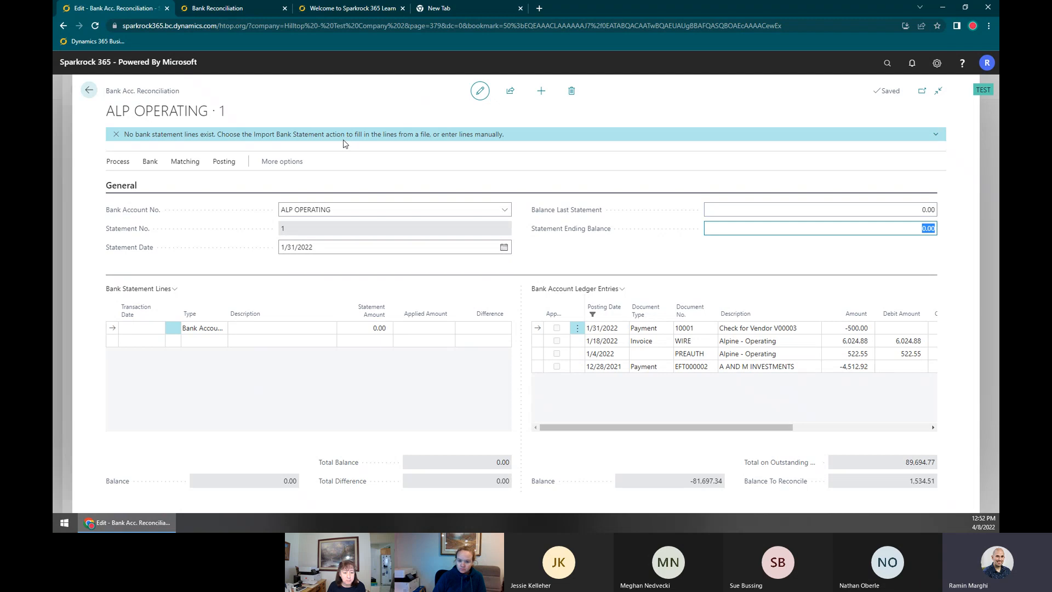
{"action": "left_click", "coordinate": [903, 209]}
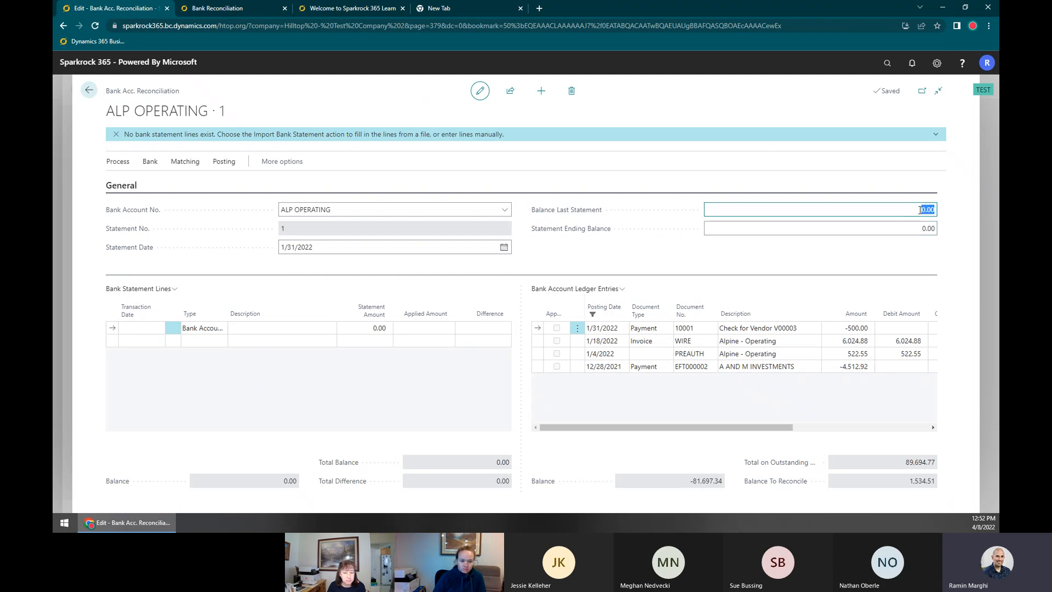
Set the Statement Ending Balance to 2,009.51
{"action": "left_click", "coordinate": [925, 232]}
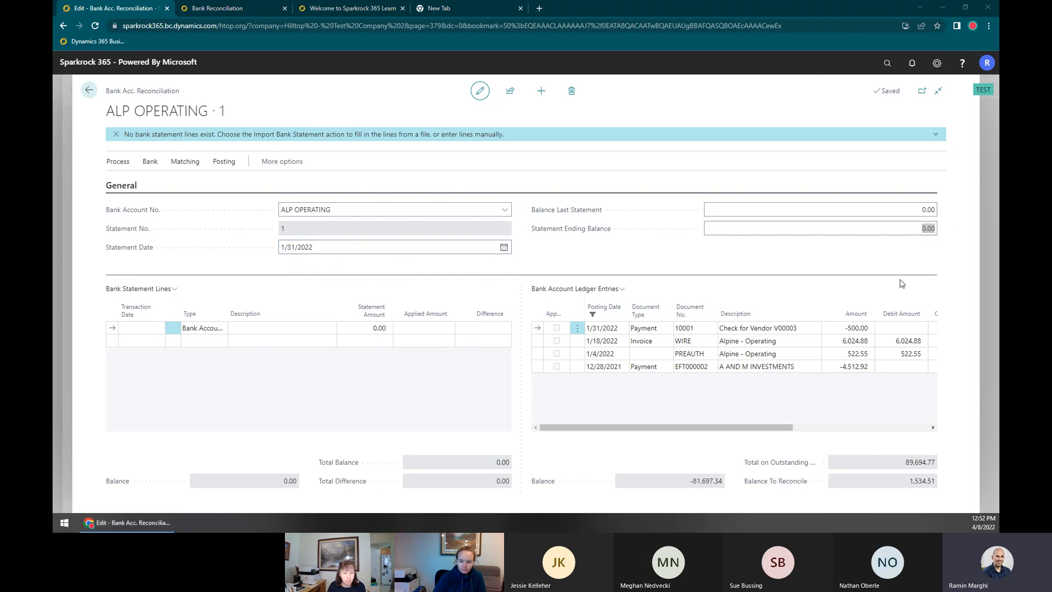
{"action": "type", "text": "2009.51"}
{"action": "key", "text": "Tab"}
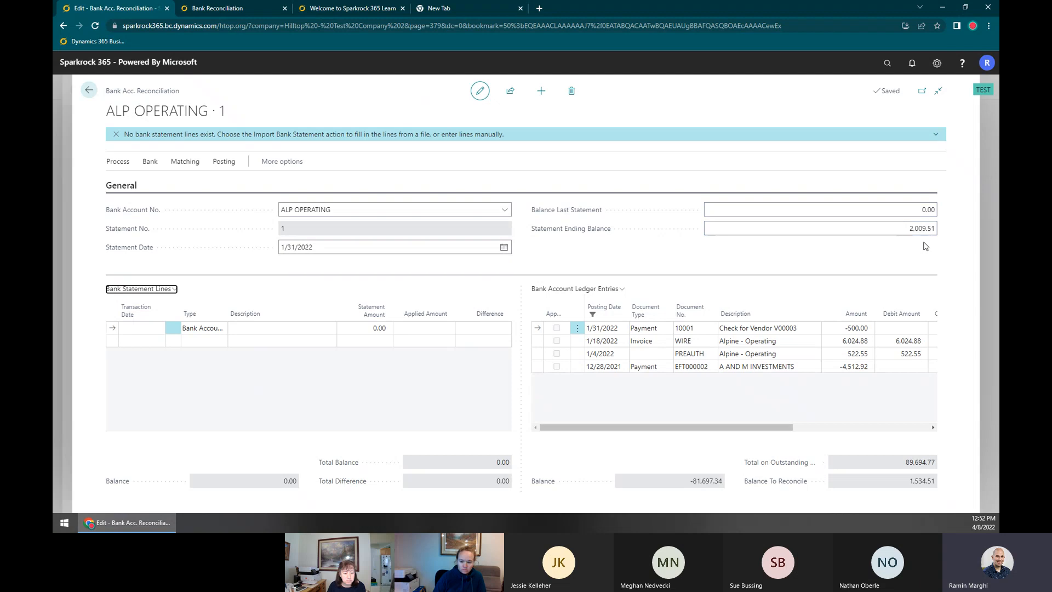
Set the statement date to 3/31/2022 and look through the bank account ledger entries listed for it
{"action": "left_click", "coordinate": [355, 248]}
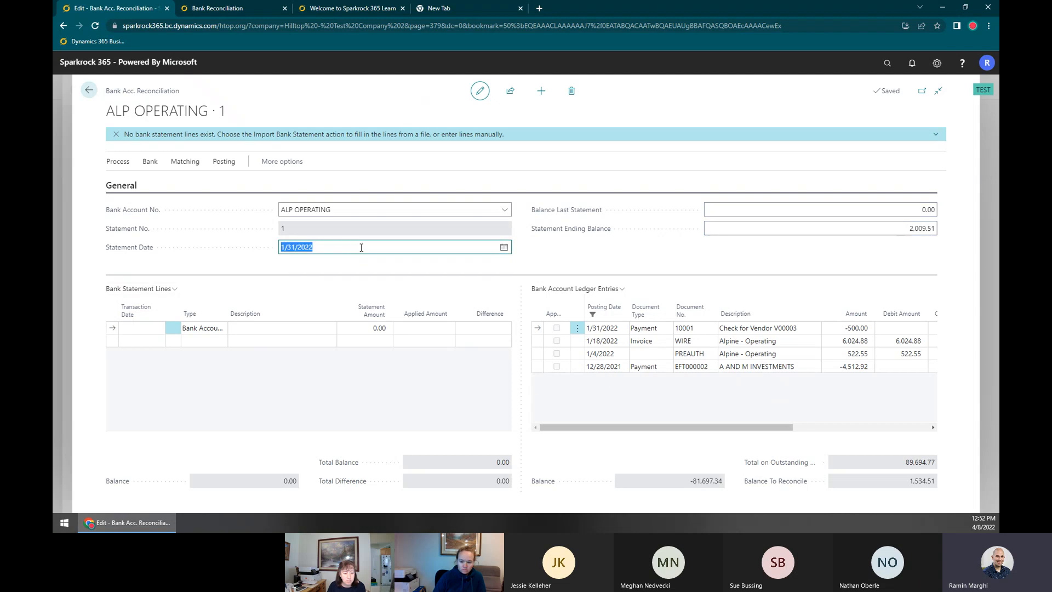
{"action": "type", "text": "3/"}
{"action": "key", "text": "Tab"}
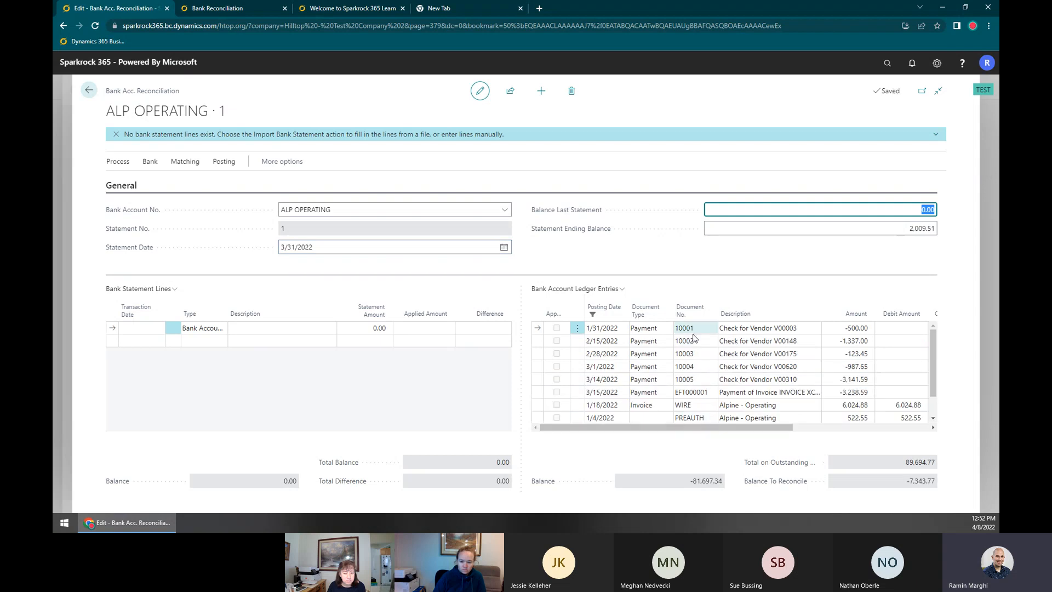
{"action": "scroll", "coordinate": [730, 349], "scroll_direction": "down", "scroll_amount": 1}
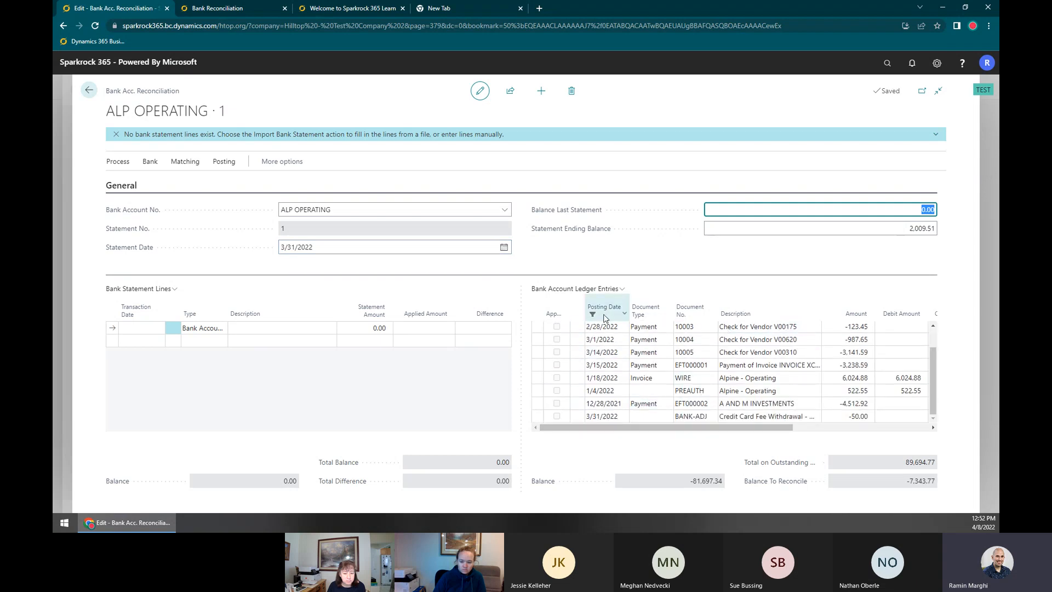
{"action": "scroll", "coordinate": [668, 362], "scroll_direction": "up", "scroll_amount": 1}
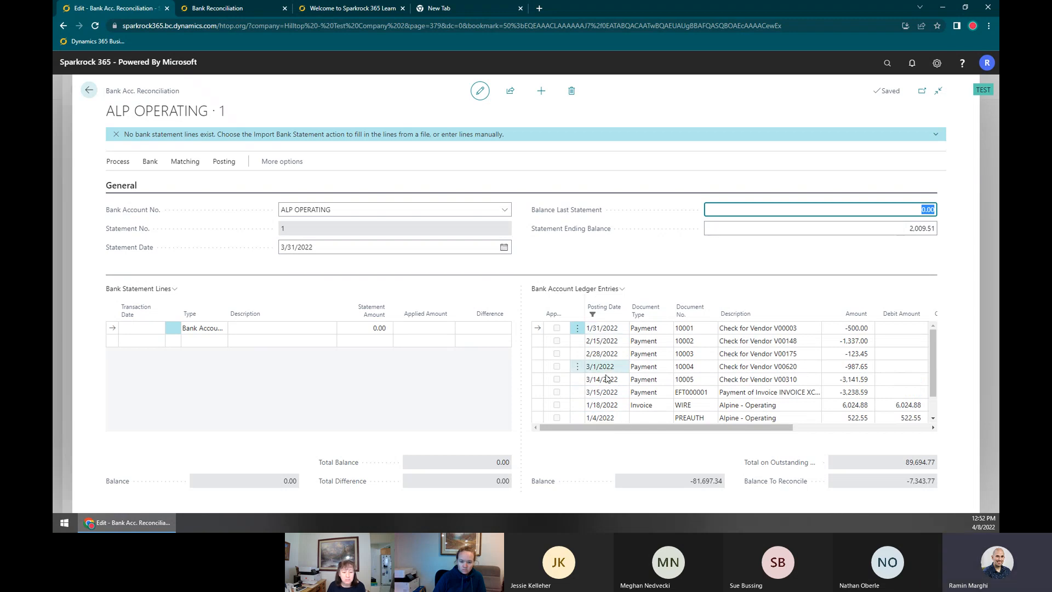
Set the statement date back to 1/31/2022
{"action": "left_click", "coordinate": [392, 245]}
{"action": "type", "text": "1/31/202"}
{"action": "key", "text": "Tab"}
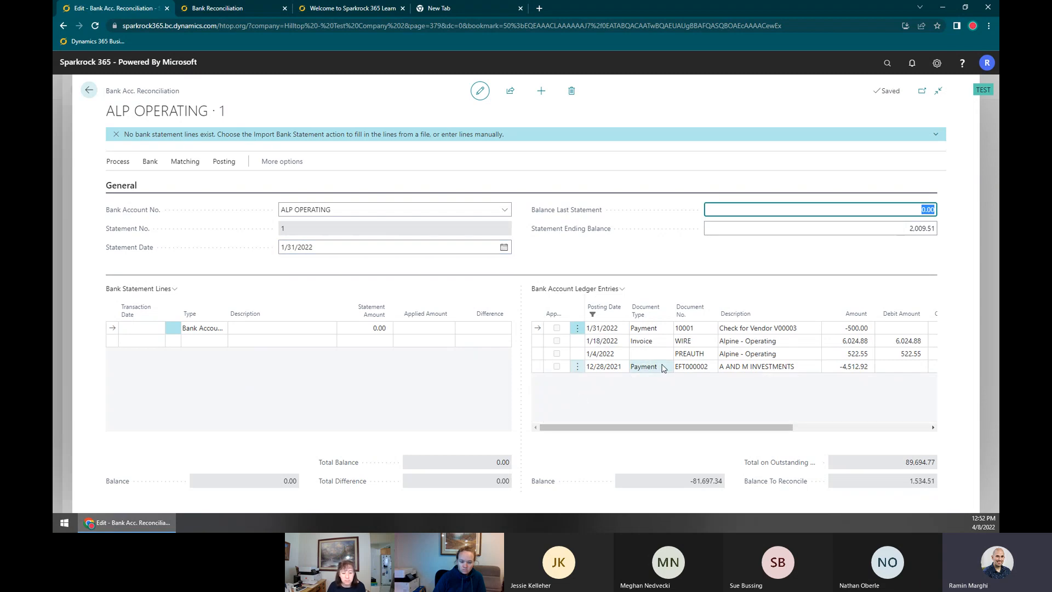
Examine the transaction date, description and statement amount fields available for manually entering a bank statement line
{"action": "left_click", "coordinate": [288, 247]}
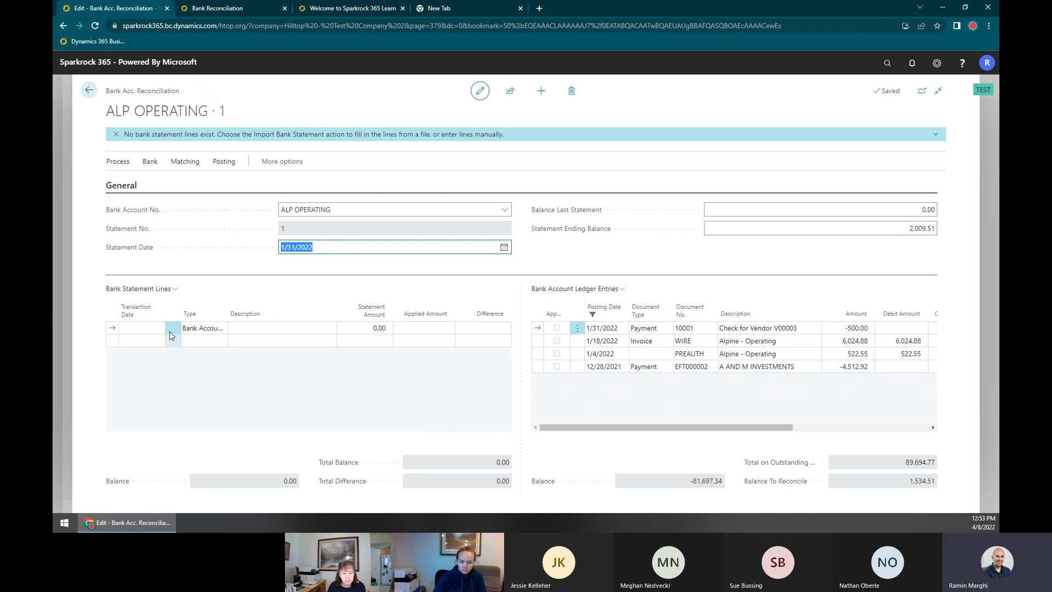
{"action": "left_click", "coordinate": [252, 329]}
{"action": "left_click", "coordinate": [366, 330]}
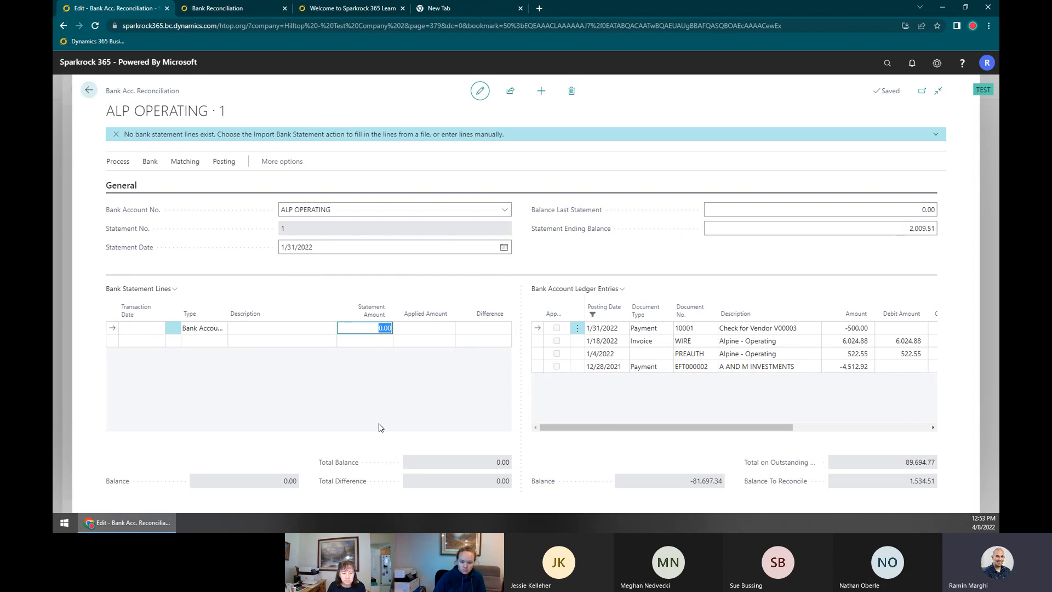
{"action": "left_click", "coordinate": [261, 329]}
{"action": "left_click", "coordinate": [112, 333]}
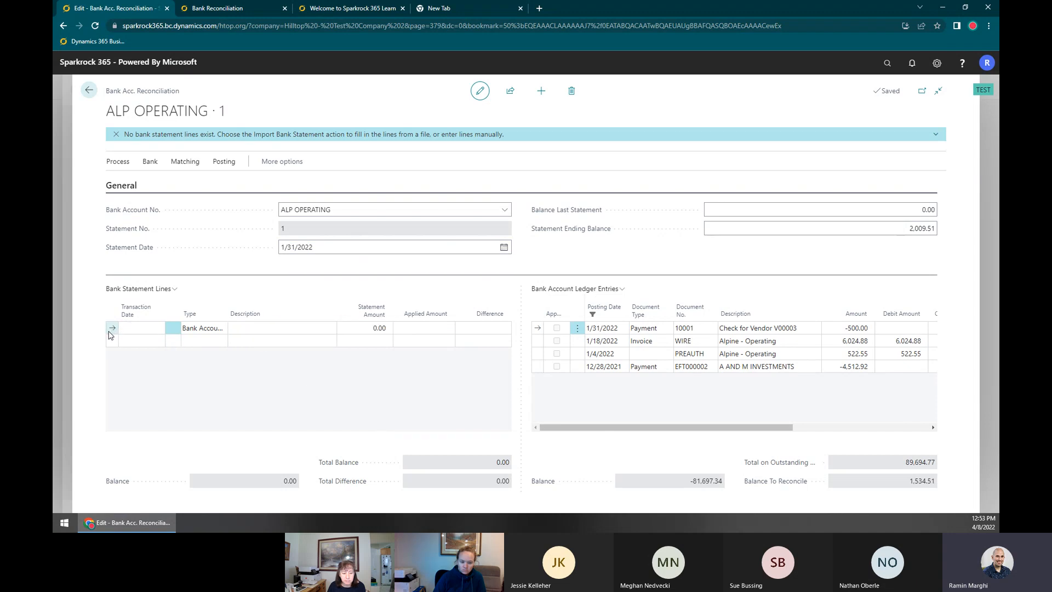
{"action": "left_click", "coordinate": [121, 328]}
Import the bank statement file into the ALP OPERATING reconciliation
{"action": "left_click", "coordinate": [184, 165]}
{"action": "left_click", "coordinate": [152, 165]}
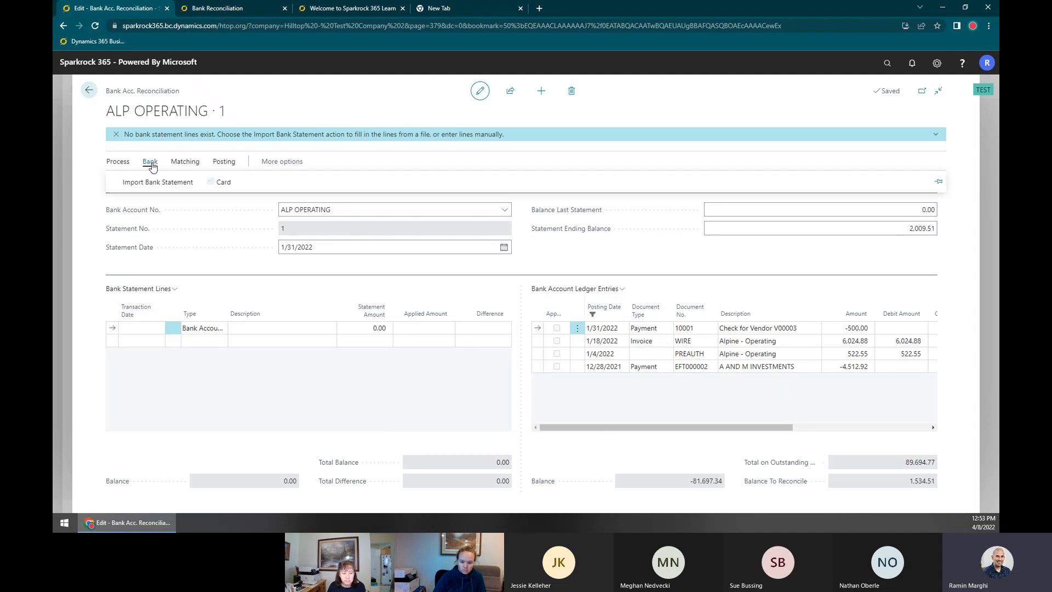
{"action": "left_click", "coordinate": [161, 183]}
{"action": "left_click", "coordinate": [566, 311]}
{"action": "double_click", "coordinate": [133, 93]}
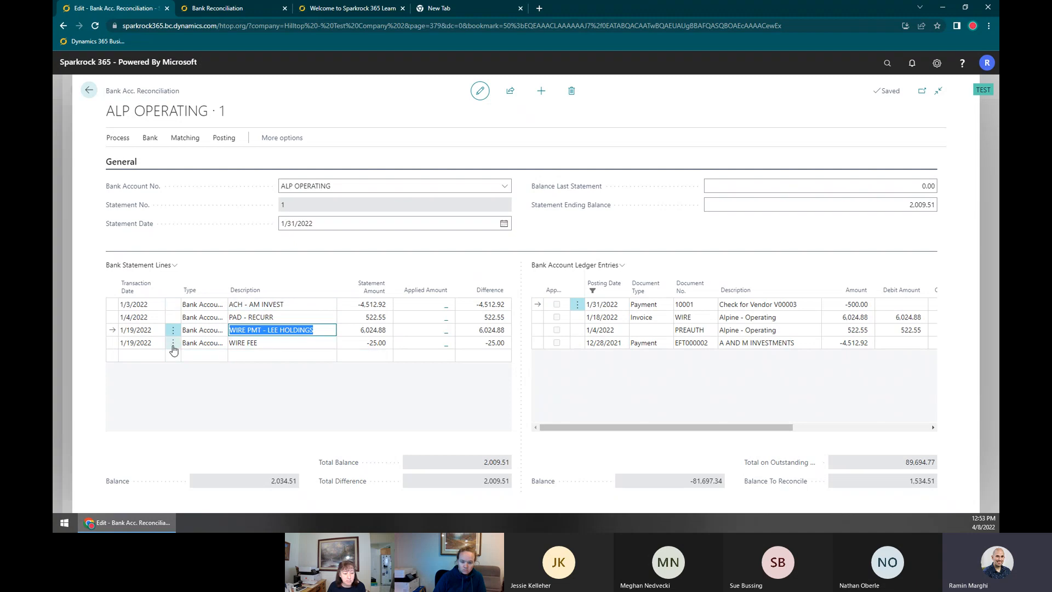
Compare the imported ACH - AM INVEST, WIRE FEE and PAD - RECURR statement lines with the bank account ledger entries
{"action": "left_click", "coordinate": [277, 304]}
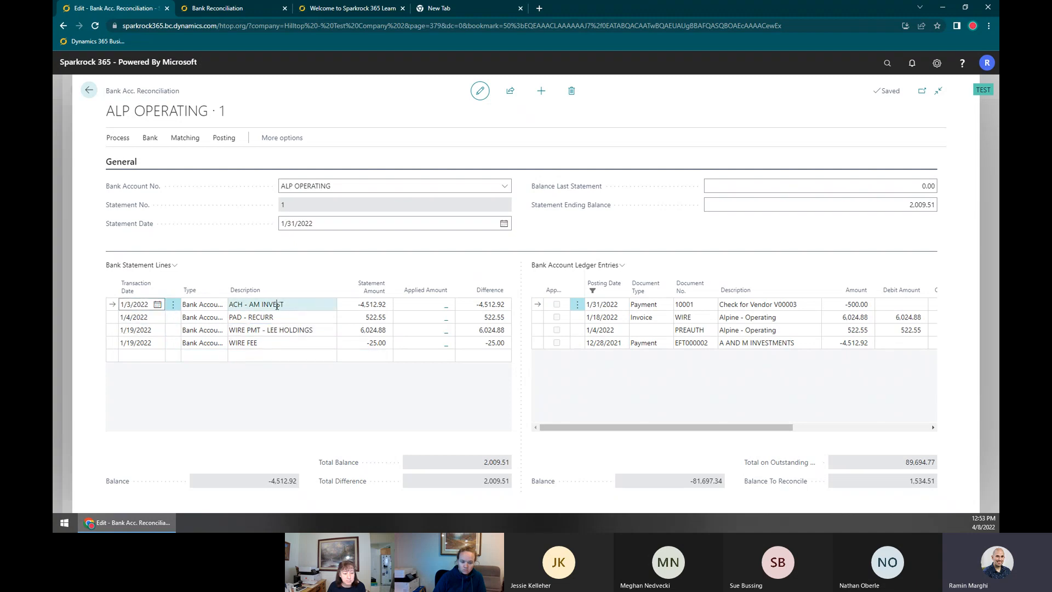
{"action": "left_click", "coordinate": [141, 305]}
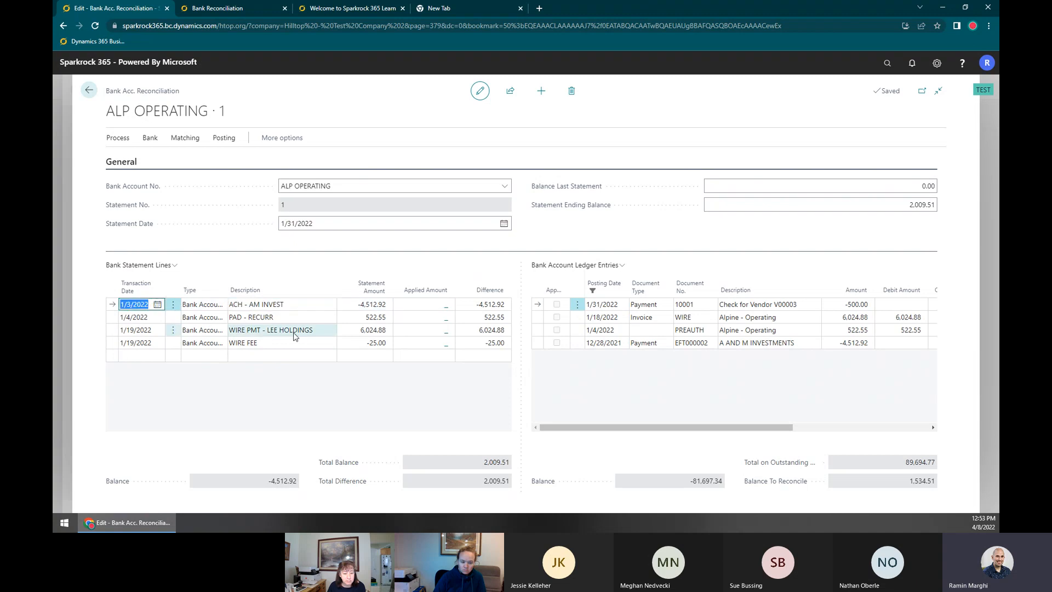
{"action": "left_click", "coordinate": [619, 344]}
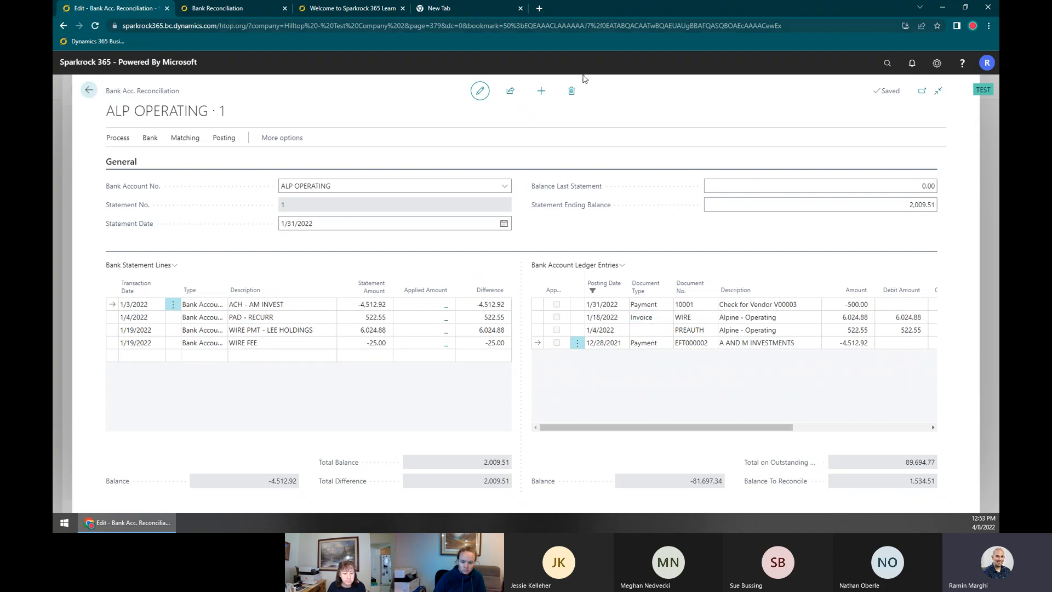
{"action": "left_click", "coordinate": [221, 345]}
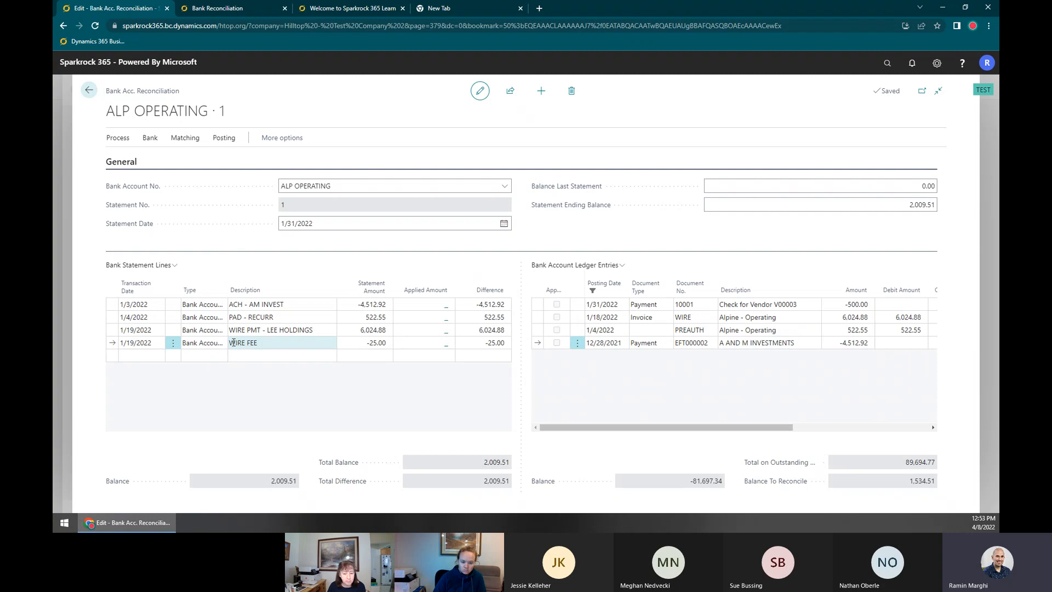
{"action": "left_click", "coordinate": [269, 344]}
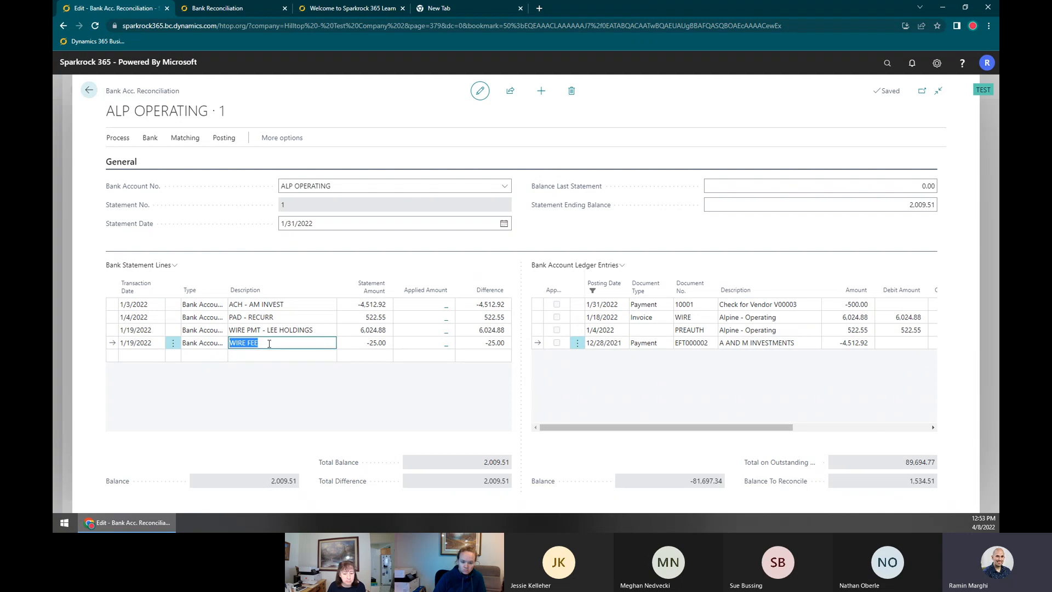
{"action": "left_click", "coordinate": [296, 318]}
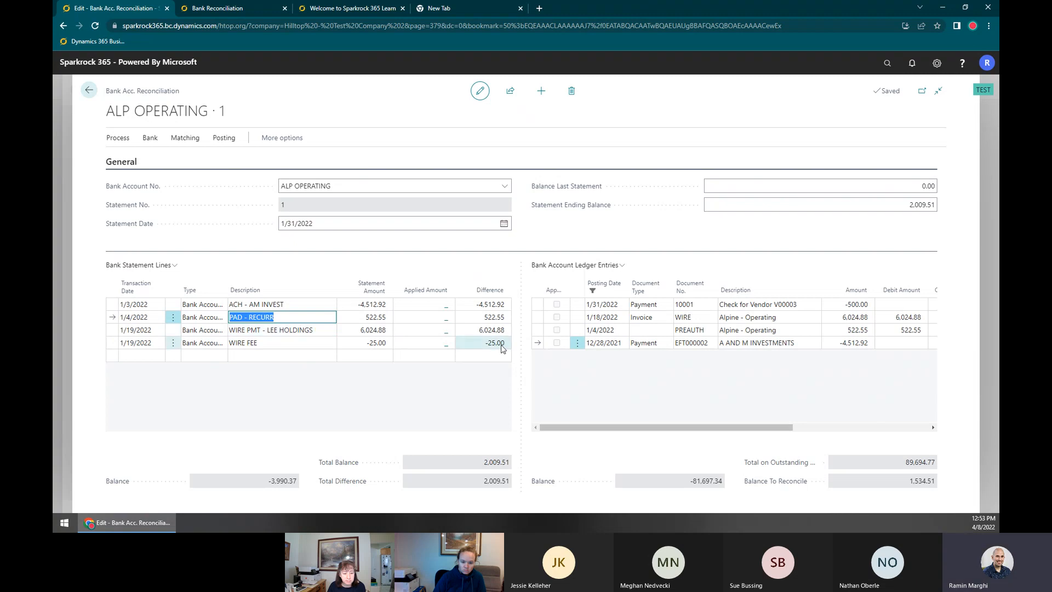
Select the WIRE PMT - LEE HOLDINGS statement line and the 1/18/2022 WIRE ledger entry
{"action": "left_click", "coordinate": [282, 334]}
{"action": "left_click", "coordinate": [756, 317], "text": "ctrl"}
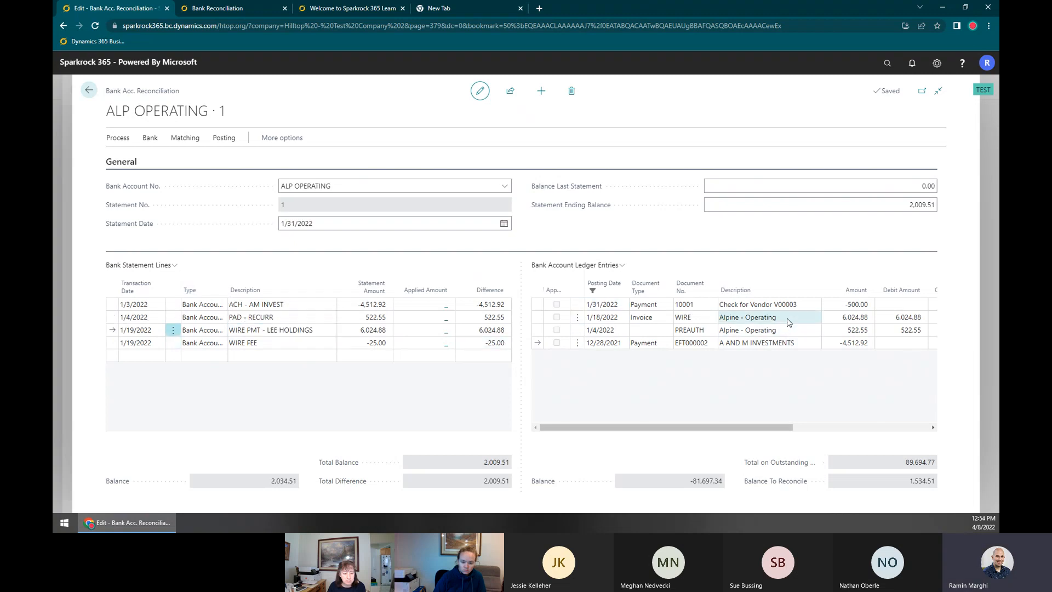
{"action": "left_click", "coordinate": [552, 343]}
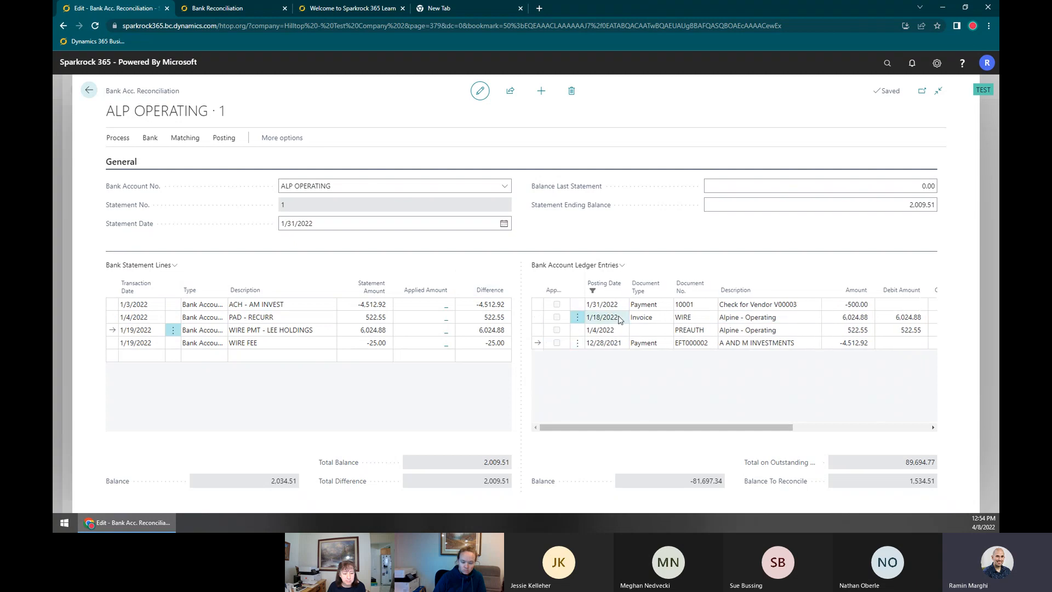
{"action": "left_click", "coordinate": [682, 318]}
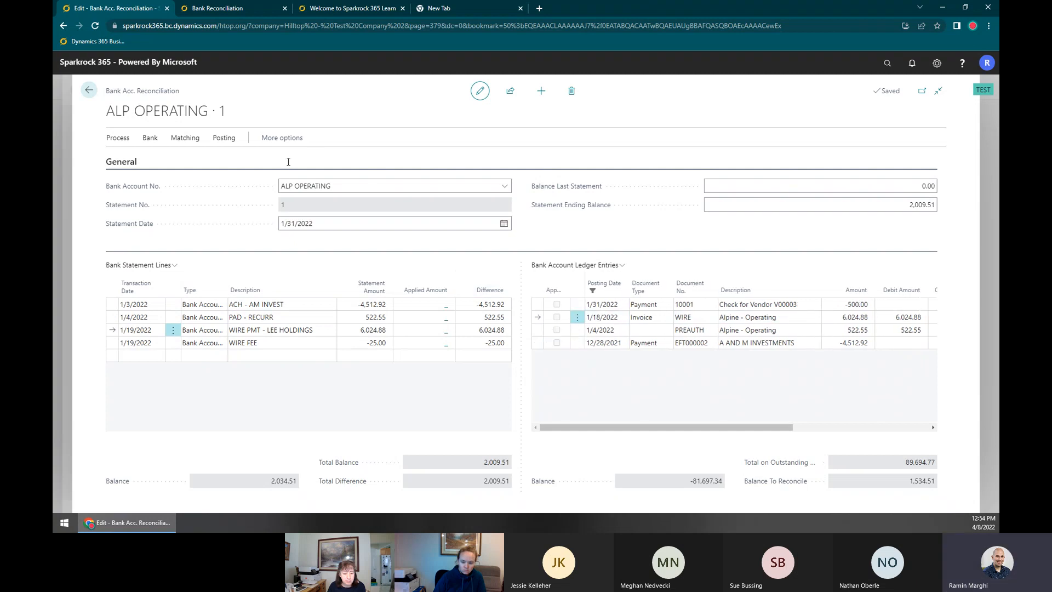
Automatically match the ALP OPERATING statement lines to the bank account ledger entries
{"action": "left_click", "coordinate": [185, 138]}
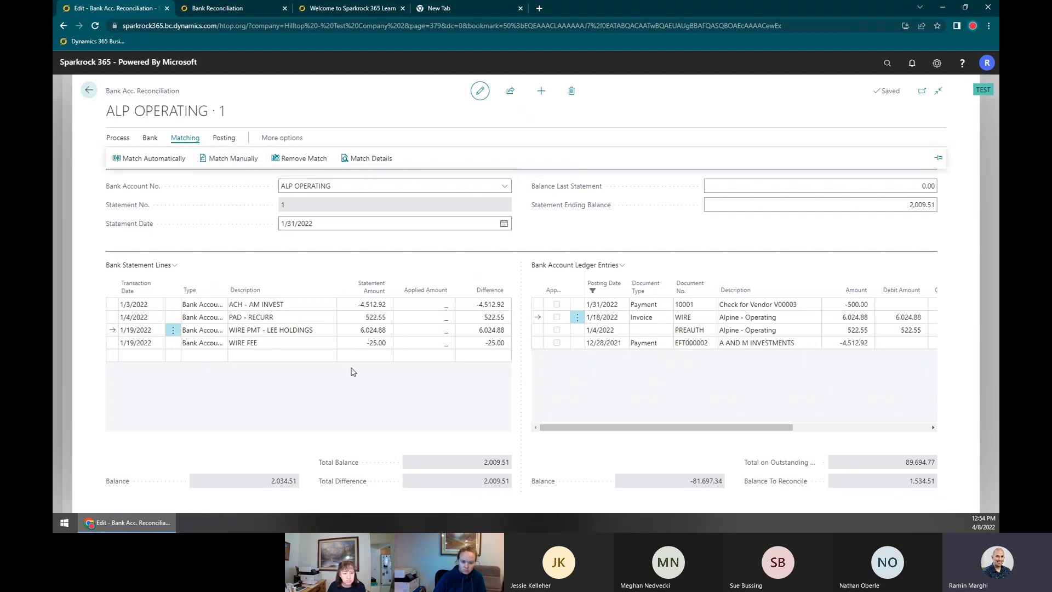
{"action": "left_click", "coordinate": [285, 329]}
{"action": "left_click", "coordinate": [184, 138]}
{"action": "left_click", "coordinate": [166, 161]}
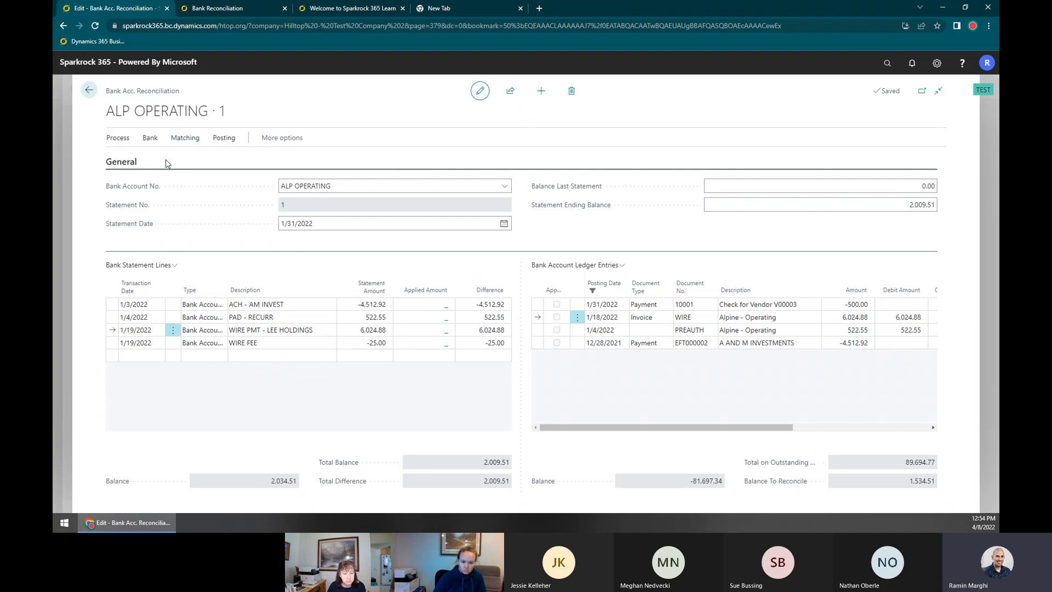
{"action": "mouse_move", "coordinate": [450, 264]}
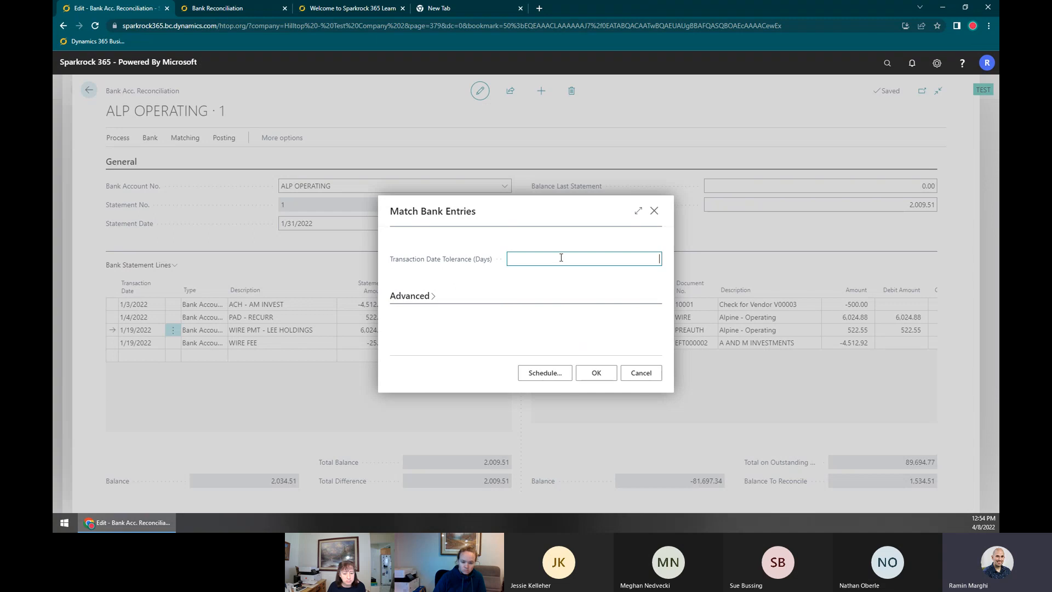
{"action": "left_click", "coordinate": [596, 373]}
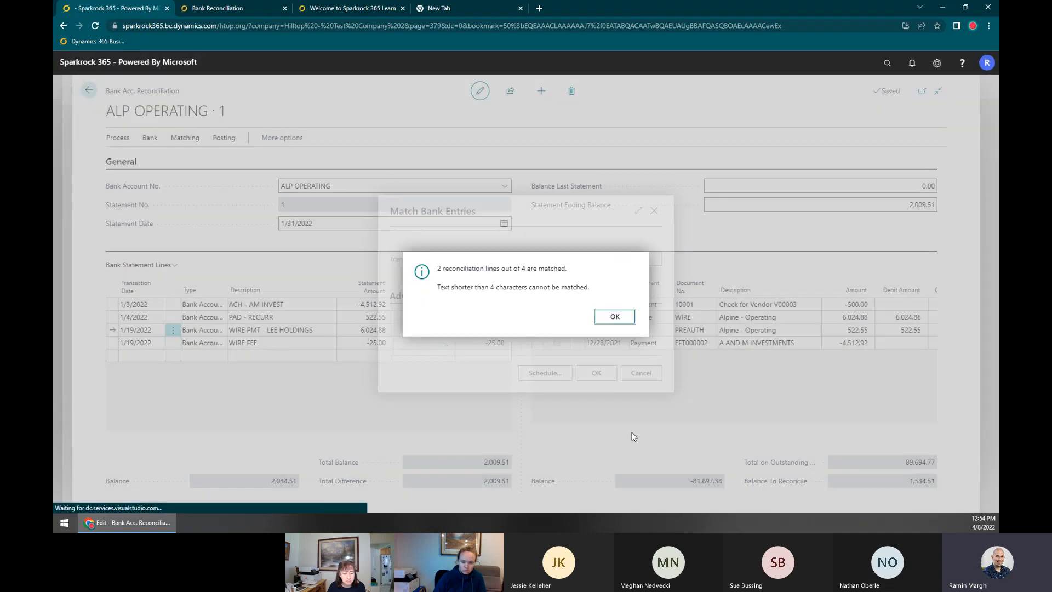
{"action": "left_click", "coordinate": [614, 316]}
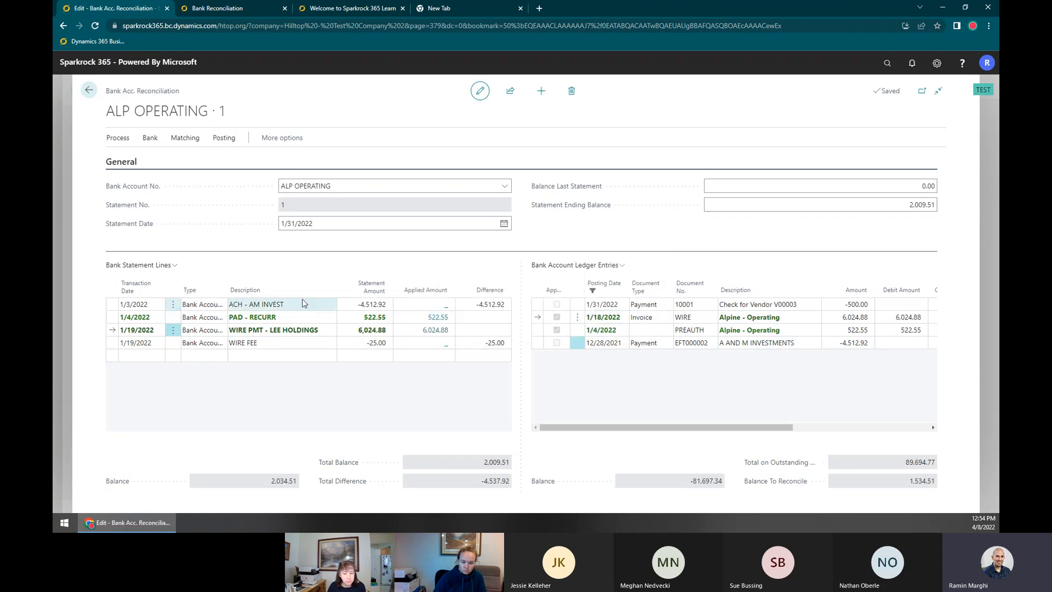
Check the matched PAD - RECURR and WIRE PMT - LEE HOLDINGS lines against their ledger entries, along with the unmatched ACH - AM INVEST line
{"action": "left_click", "coordinate": [138, 308], "text": "ctrl"}
{"action": "left_click", "coordinate": [146, 304]}
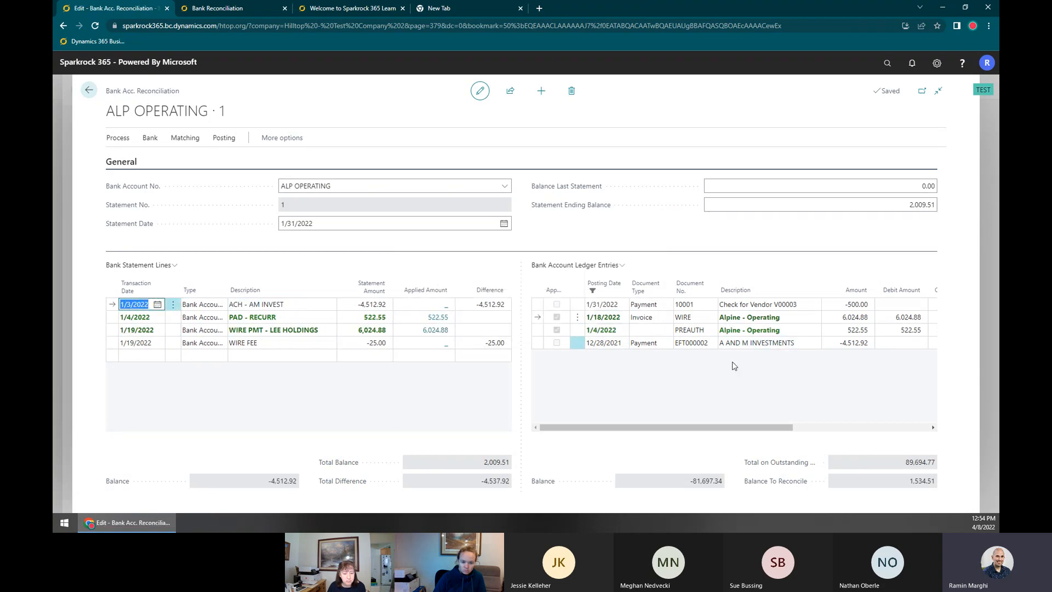
{"action": "left_click", "coordinate": [745, 329], "text": "ctrl"}
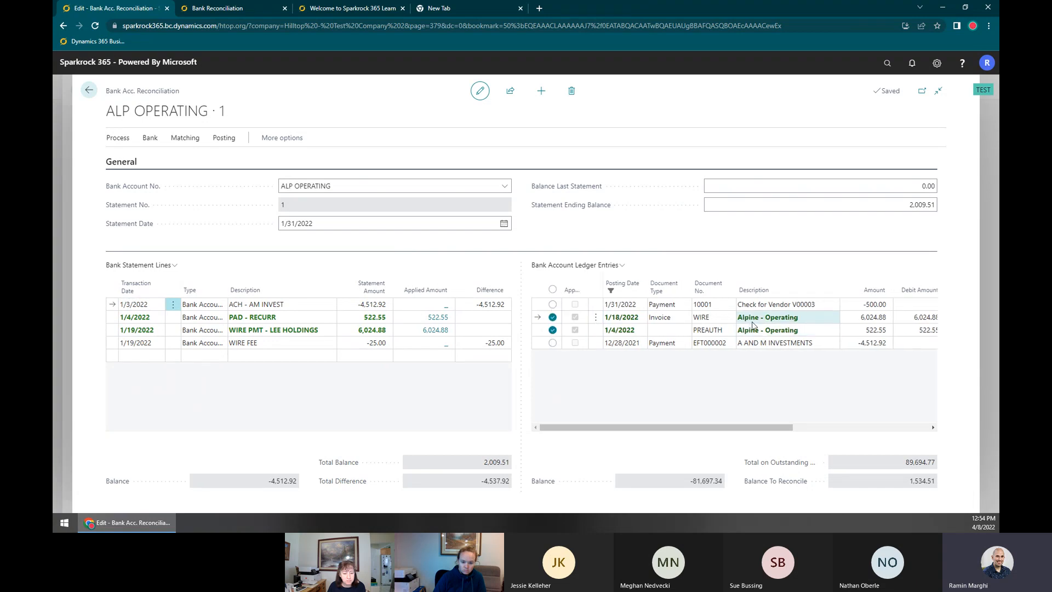
{"action": "left_click", "coordinate": [258, 317]}
{"action": "left_click", "coordinate": [258, 330], "text": "ctrl"}
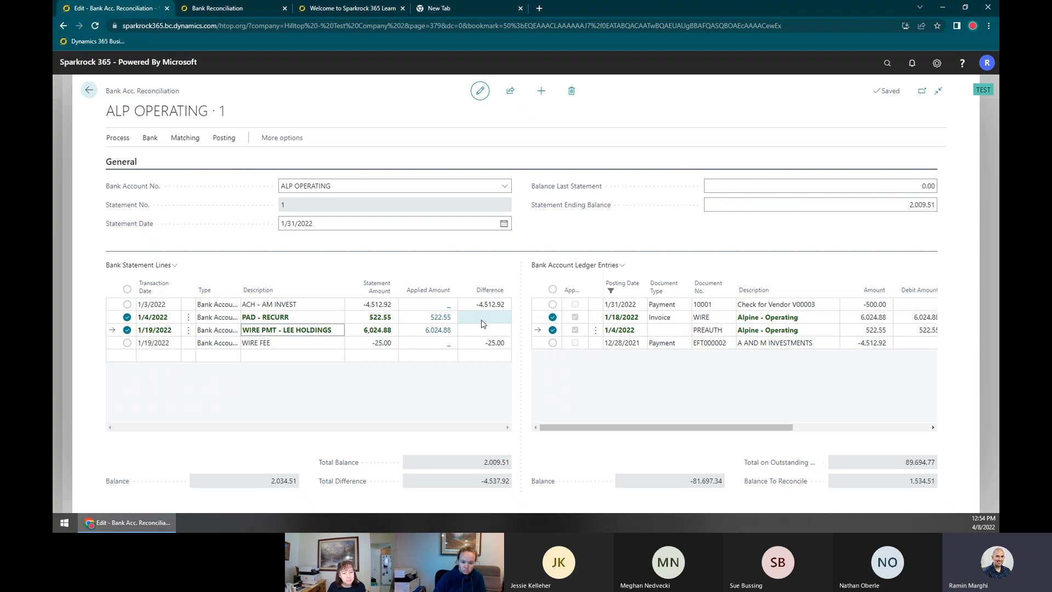
Rerun automatic matching with a transaction date tolerance of 7 days
{"action": "left_click", "coordinate": [323, 316]}
{"action": "left_click", "coordinate": [185, 138]}
{"action": "left_click", "coordinate": [149, 157]}
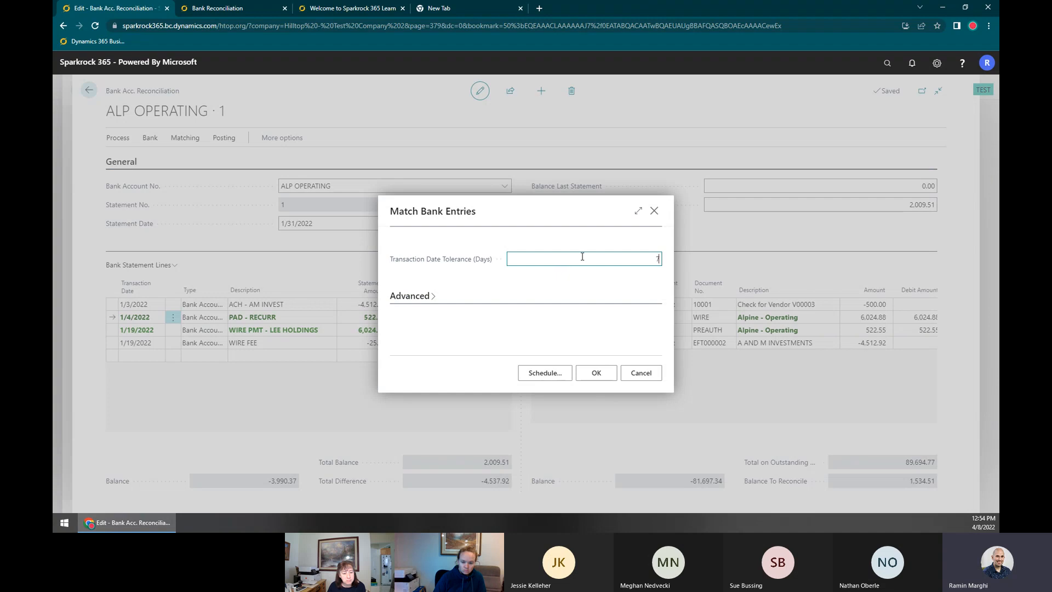
{"action": "left_click", "coordinate": [604, 374]}
{"action": "left_click", "coordinate": [588, 317]}
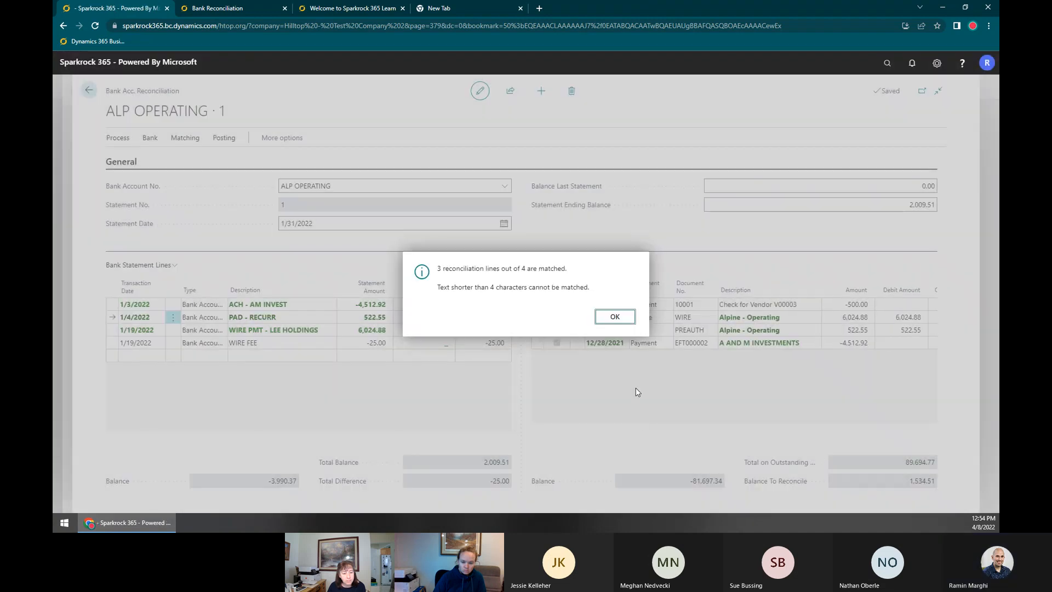
{"action": "left_click", "coordinate": [612, 319]}
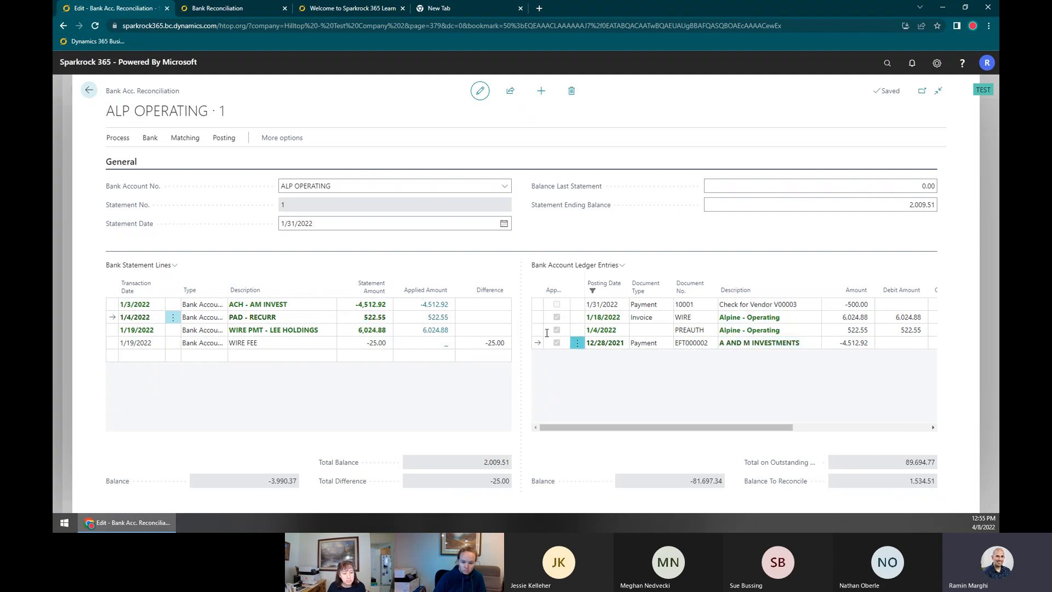
Review the A AND M INVESTMENTS match, the outstanding Vendor V00003 check and the reconciliation's total difference
{"action": "left_click", "coordinate": [784, 342]}
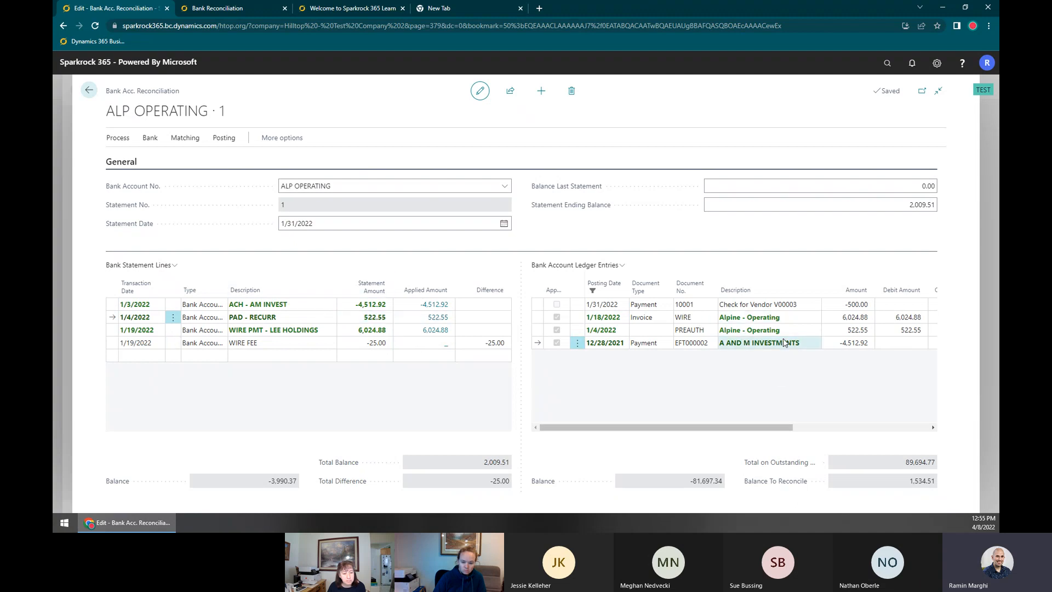
{"action": "left_click", "coordinate": [762, 307]}
{"action": "left_click", "coordinate": [614, 309]}
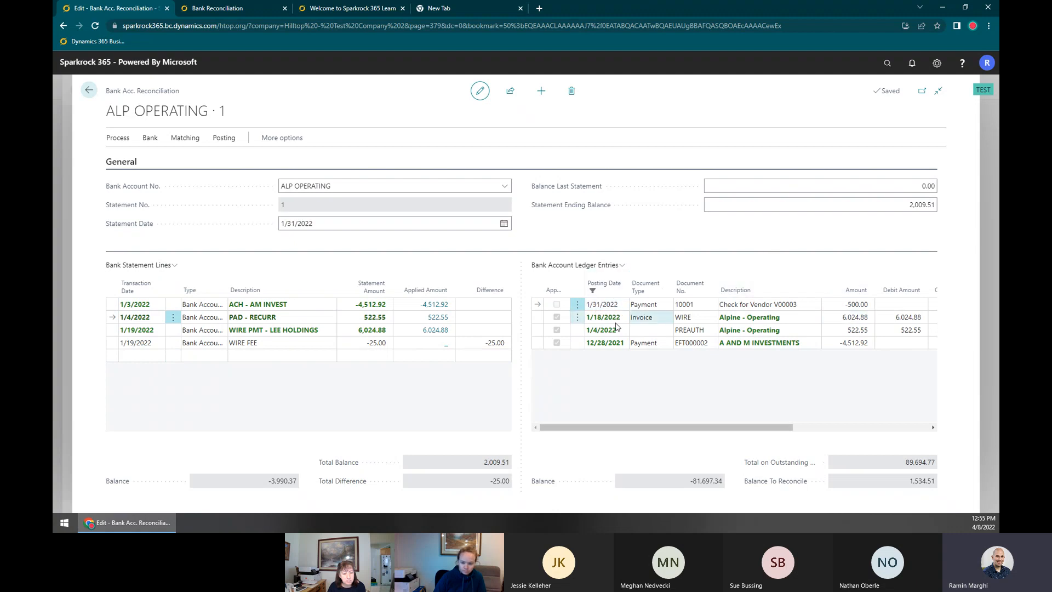
{"action": "triple_click", "coordinate": [504, 485]}
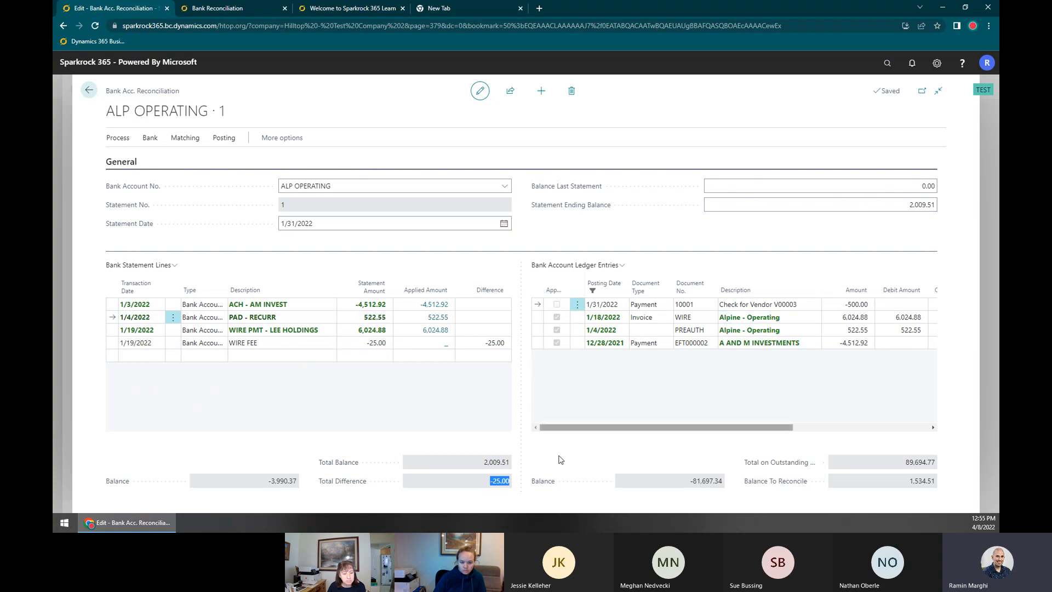
Transfer the unmatched WIRE FEE statement line to the general journal using template GENERAL and batch DEFAULT
{"action": "left_click", "coordinate": [299, 344]}
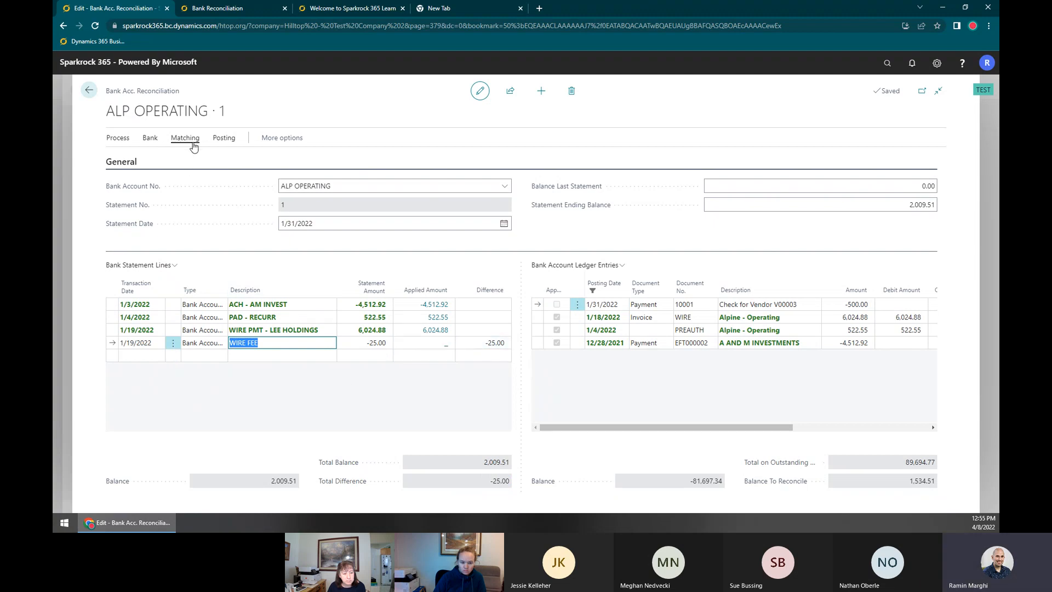
{"action": "left_click", "coordinate": [141, 141]}
{"action": "left_click", "coordinate": [121, 140]}
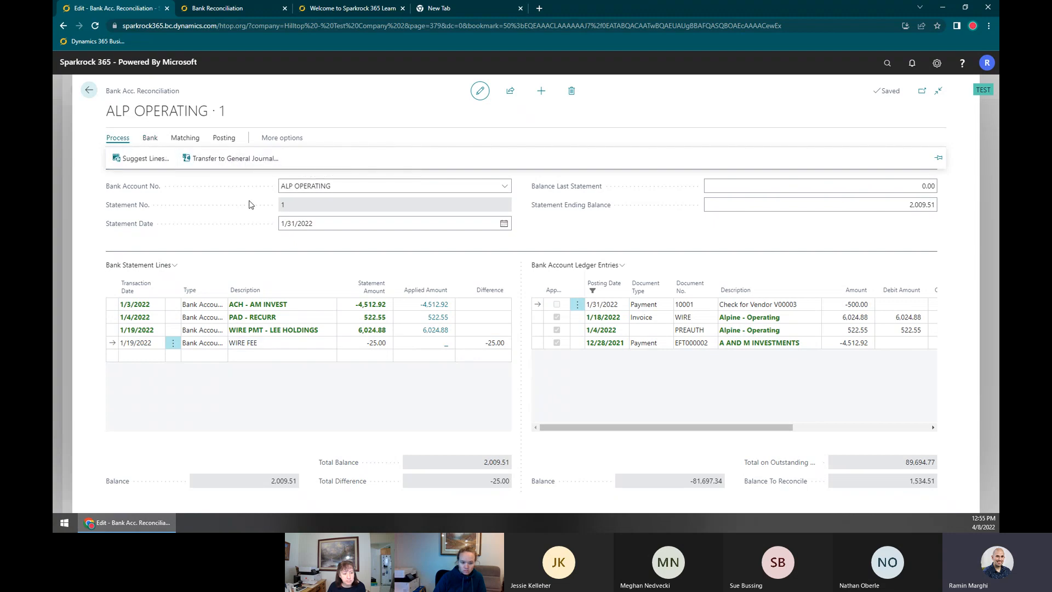
{"action": "left_click", "coordinate": [241, 160]}
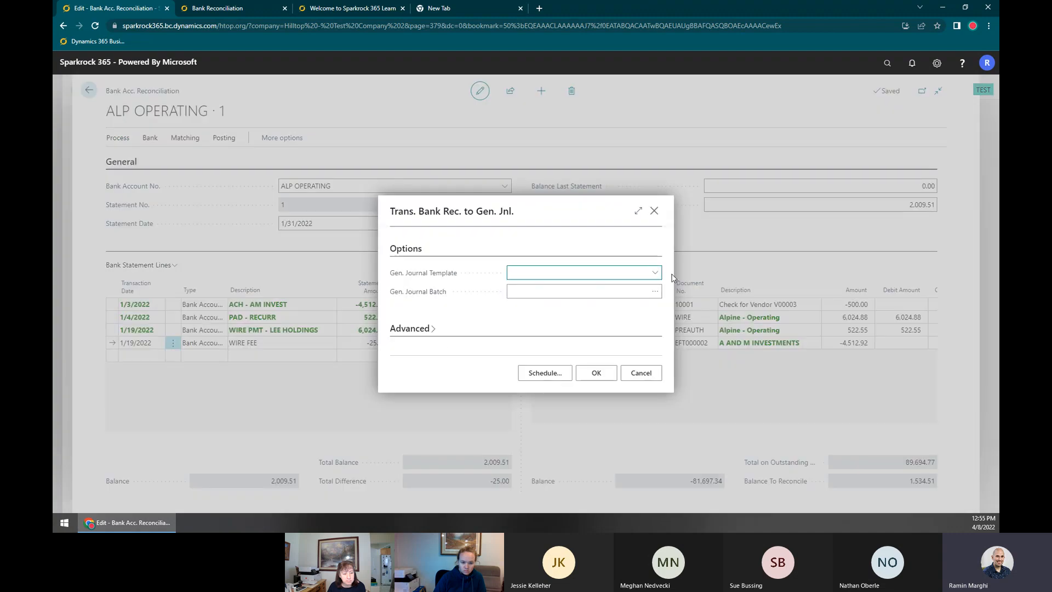
{"action": "left_click", "coordinate": [655, 272]}
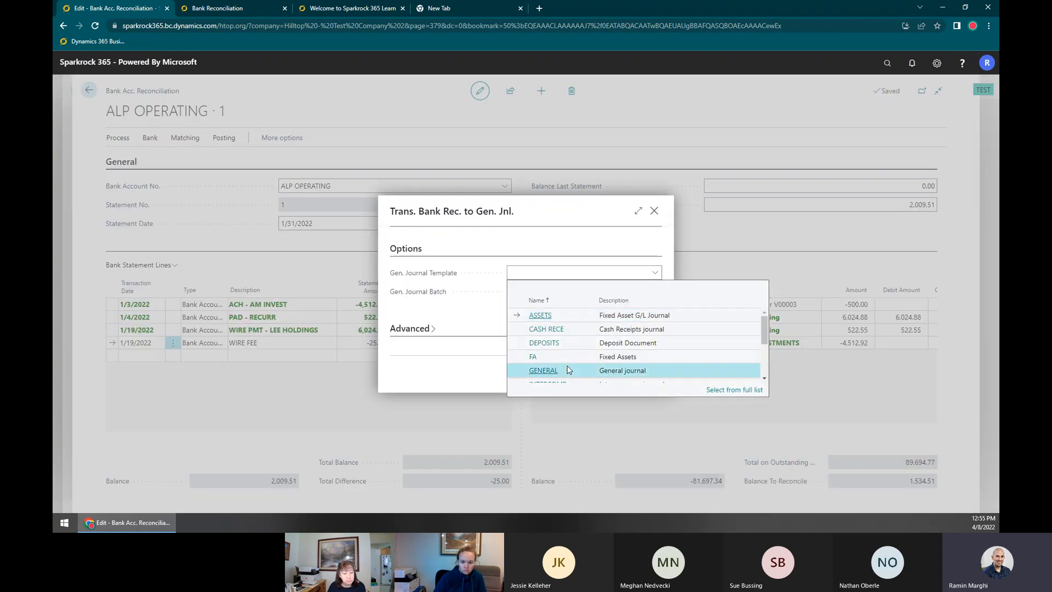
{"action": "left_click", "coordinate": [567, 370]}
{"action": "left_click", "coordinate": [655, 291]}
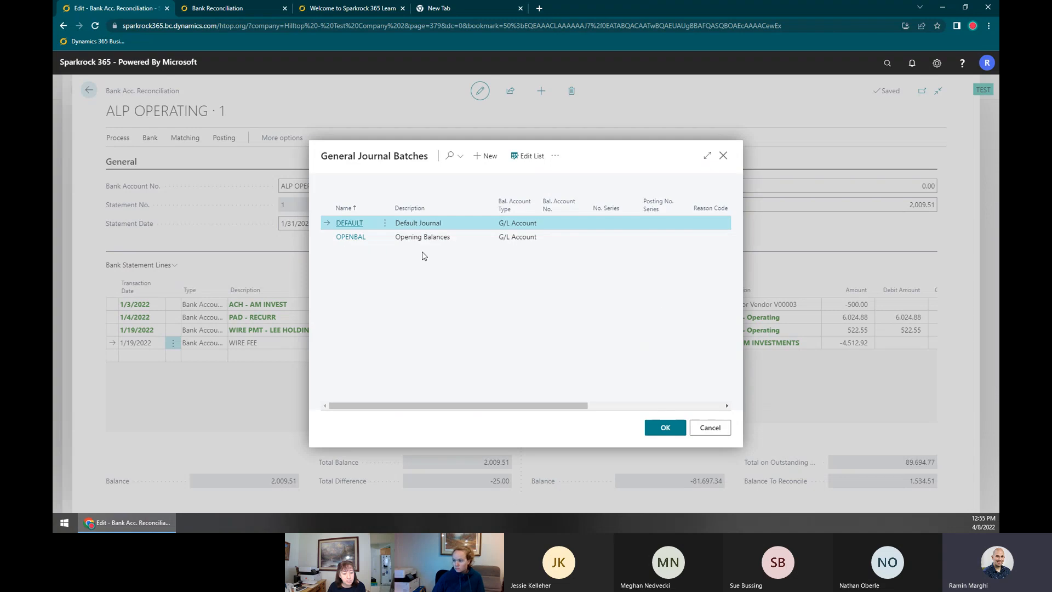
{"action": "left_click", "coordinate": [665, 427]}
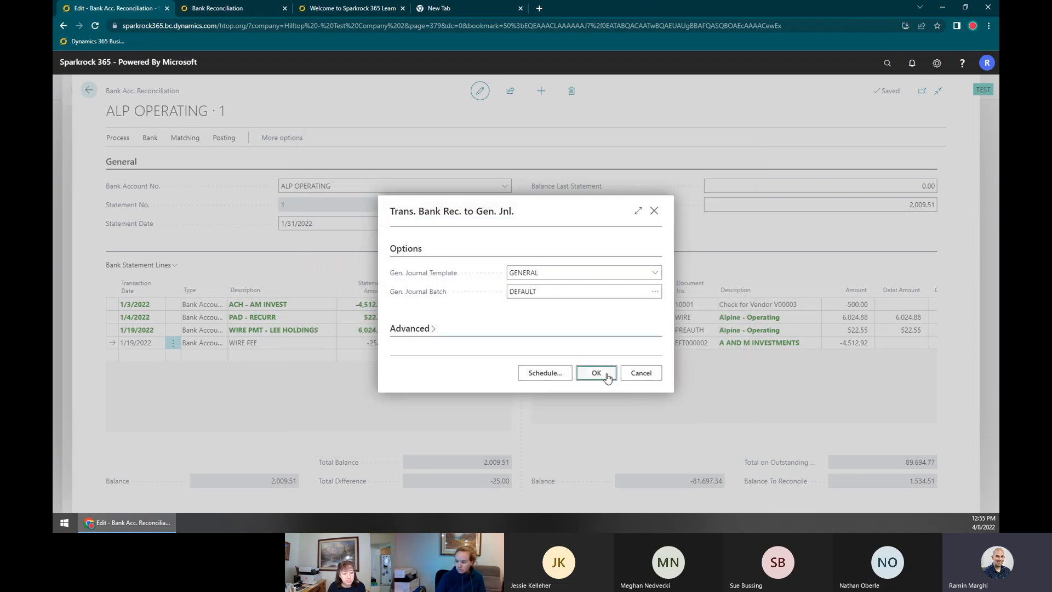
{"action": "left_click", "coordinate": [596, 373]}
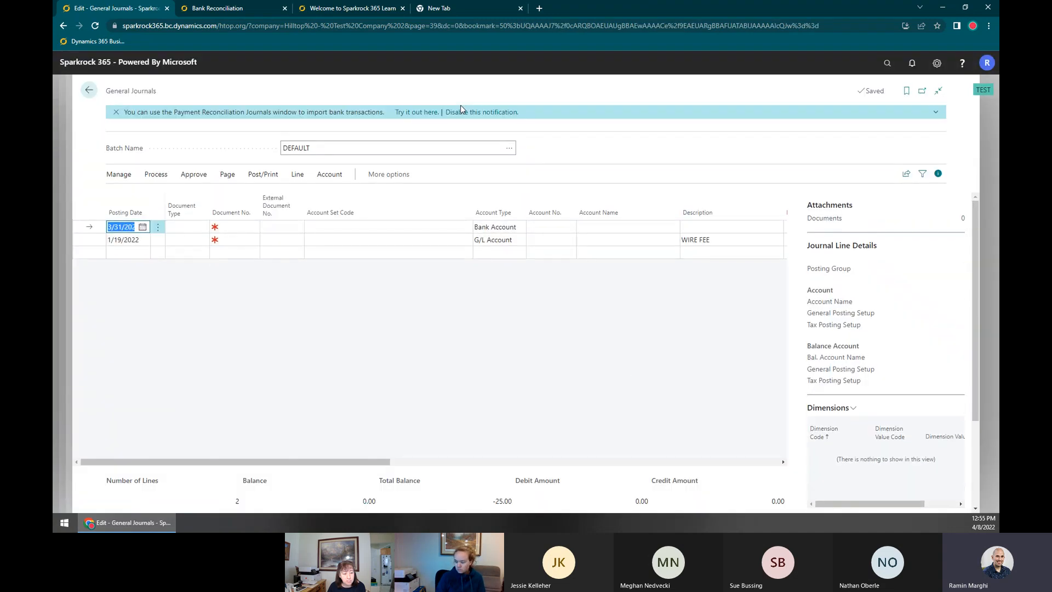
Delete the 3/31 bank account line without a description from the DEFAULT journal batch
{"action": "left_click_drag", "start_coordinate": [340, 463], "coordinate": [223, 466]}
{"action": "left_click", "coordinate": [157, 227]}
{"action": "left_click", "coordinate": [145, 265]}
{"action": "left_click", "coordinate": [568, 315]}
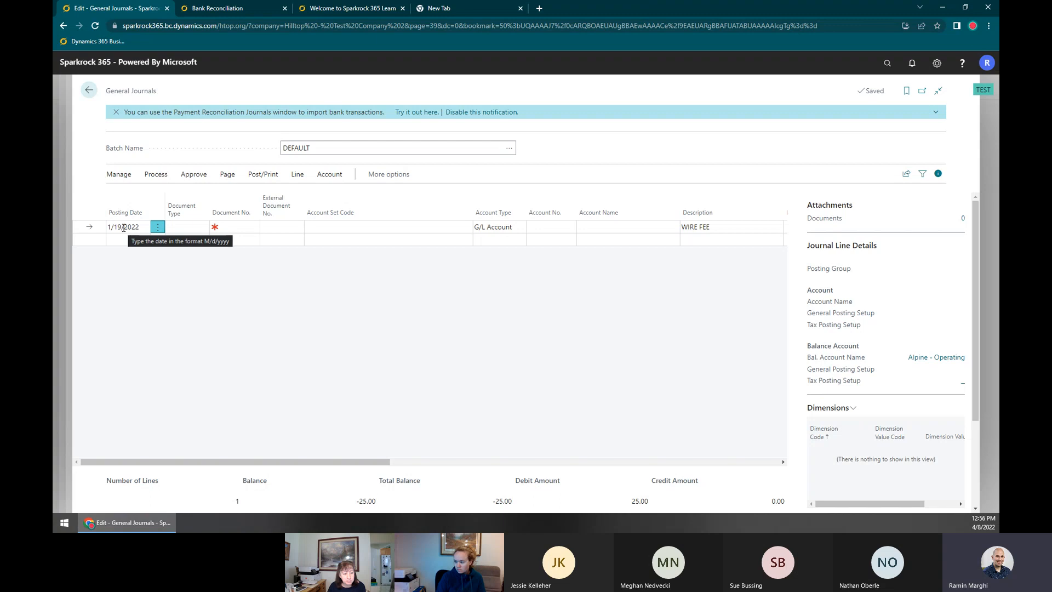
Enter WIREFEE-JAN192022 as the document number of the WIRE FEE journal line
{"action": "left_click_drag", "start_coordinate": [286, 462], "coordinate": [411, 462]}
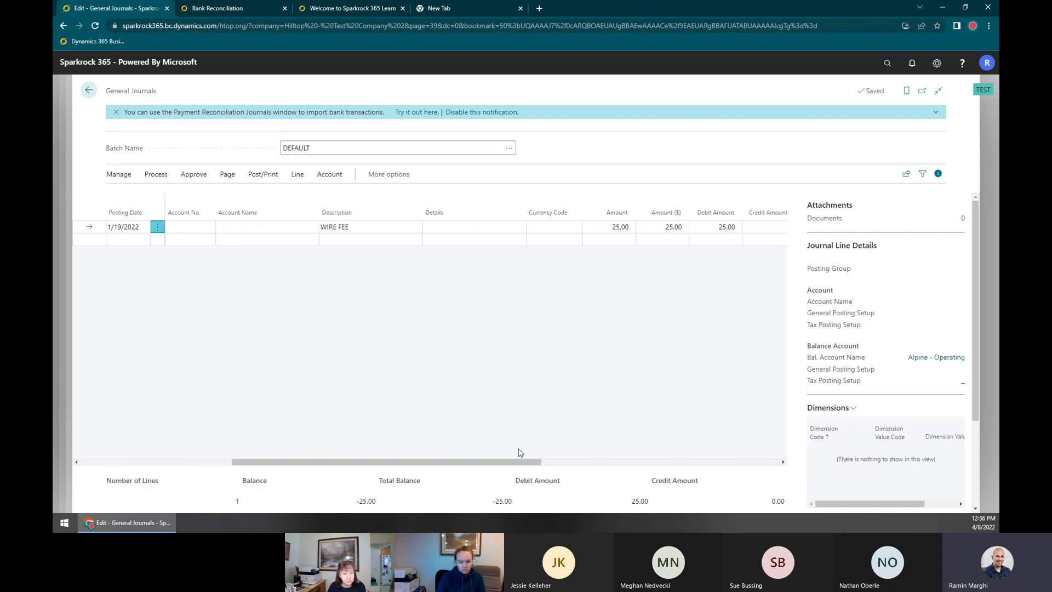
{"action": "left_click_drag", "start_coordinate": [539, 461], "coordinate": [722, 466]}
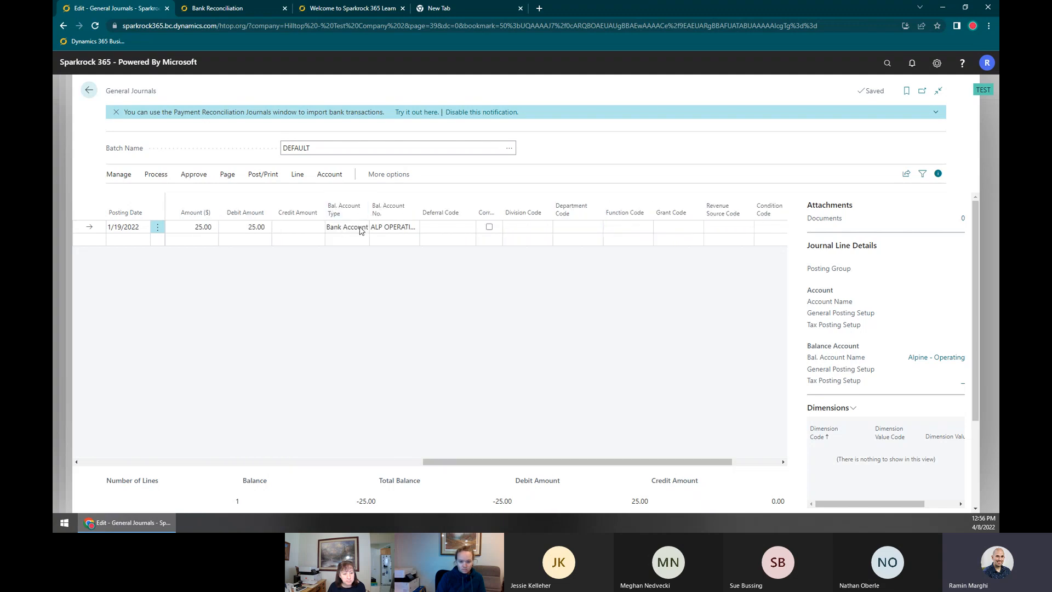
{"action": "left_click_drag", "start_coordinate": [577, 462], "coordinate": [236, 463]}
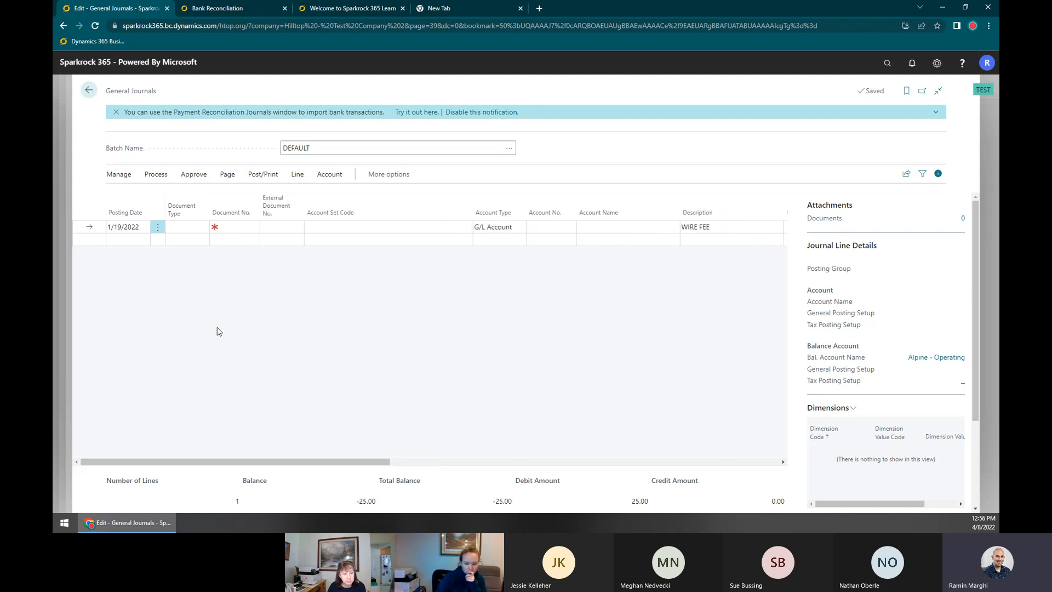
{"action": "left_click", "coordinate": [231, 227]}
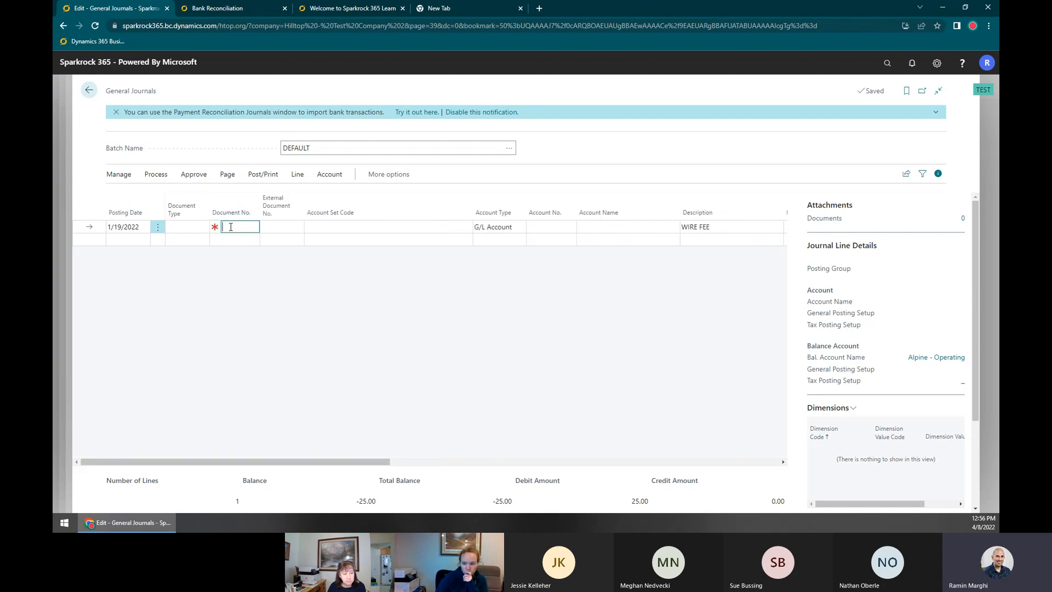
{"action": "type", "text": "WIREFEE-JAN192022"}
{"action": "key", "text": "Tab"}
{"action": "key", "text": "Tab"}
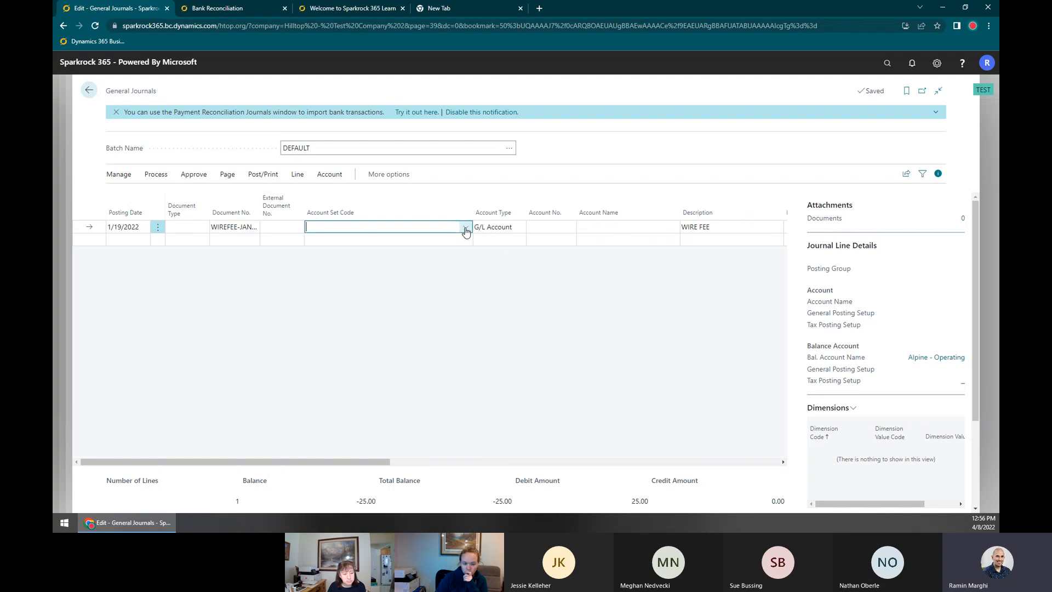
Assign account set code 10-FTNS030-FUND01 and G/L account 52400 (Fees) to the WIRE FEE journal line
{"action": "left_click", "coordinate": [465, 229]}
{"action": "scroll", "coordinate": [382, 304], "scroll_direction": "down", "scroll_amount": 5}
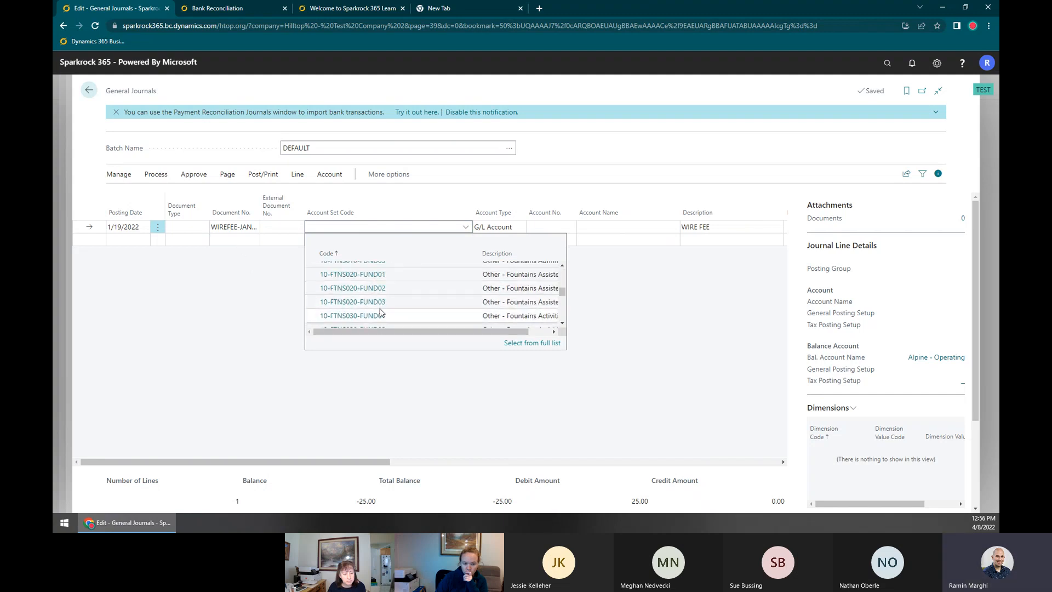
{"action": "left_click", "coordinate": [382, 316]}
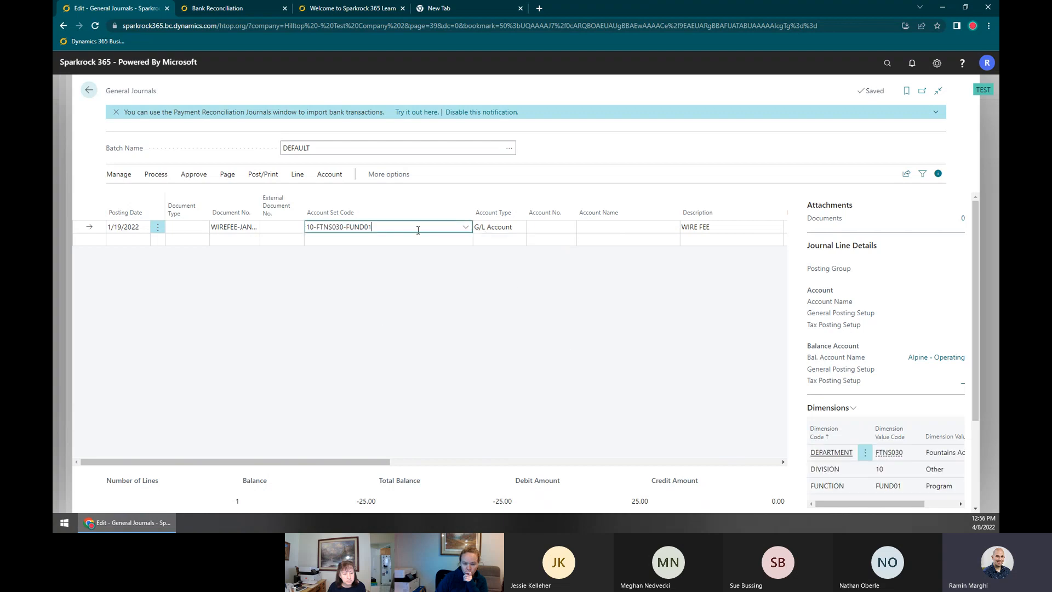
{"action": "left_click", "coordinate": [557, 227]}
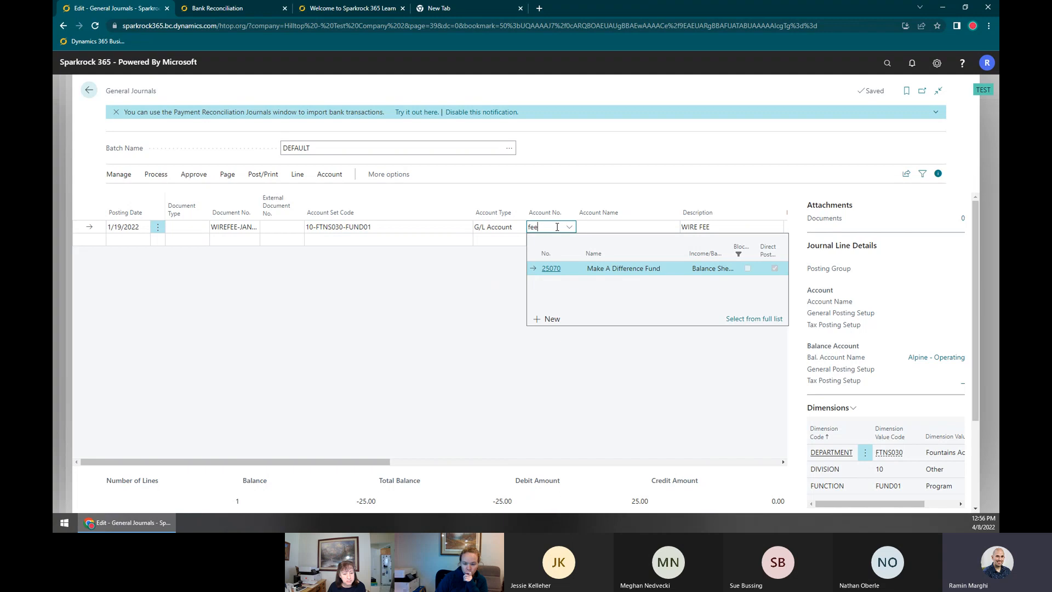
{"action": "scroll", "coordinate": [559, 306], "scroll_direction": "down", "scroll_amount": 5}
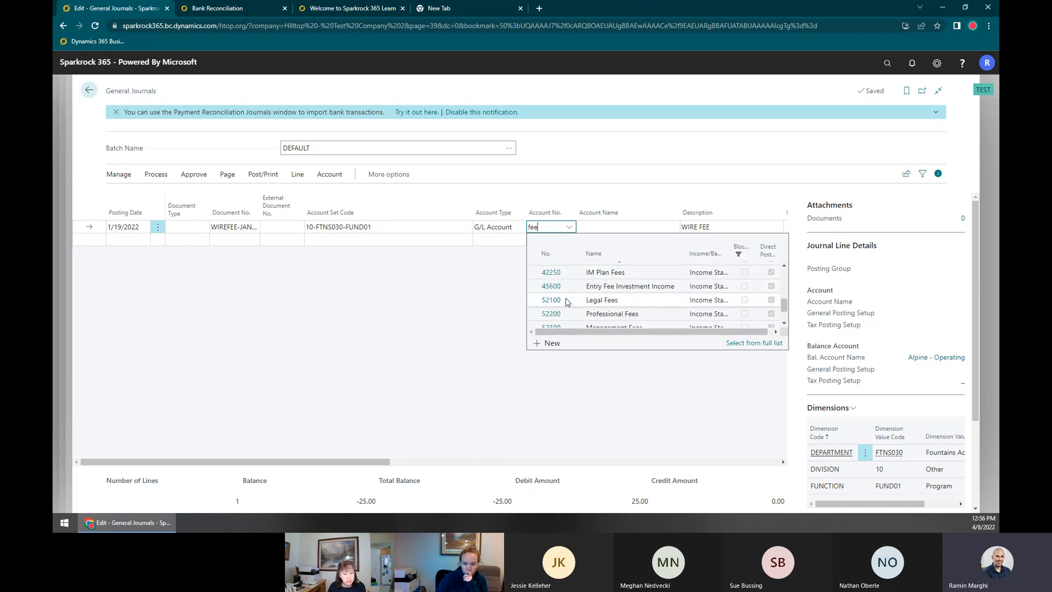
{"action": "left_click", "coordinate": [558, 305]}
Extend the journal line's description to WIRE FEE - Pay to Netflix, leaving the details and currency code blank
{"action": "left_click", "coordinate": [718, 226]}
{"action": "left_click", "coordinate": [718, 227]}
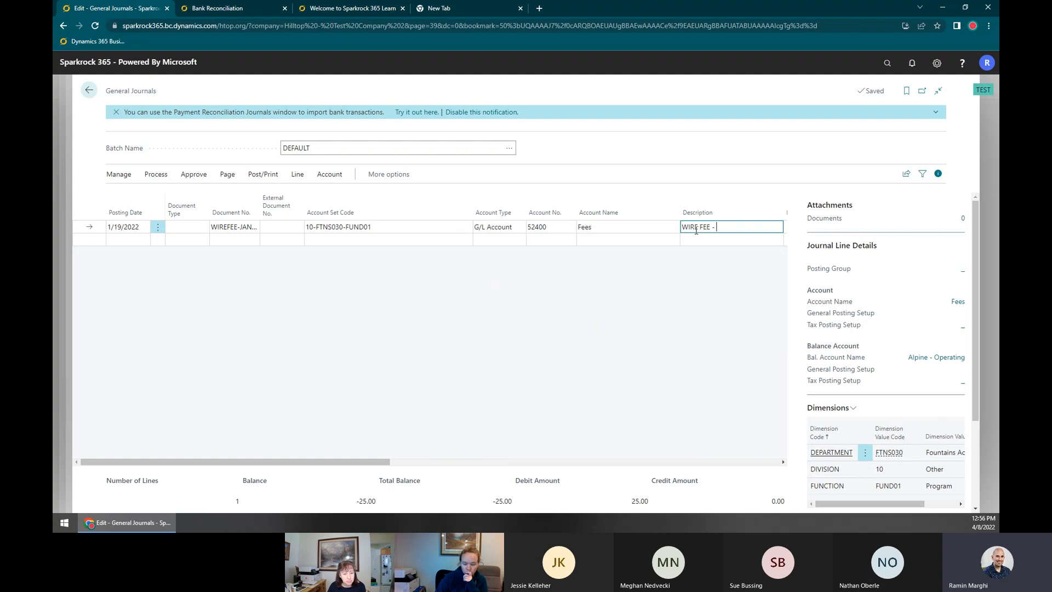
{"action": "type", "text": "- Pay to"}
{"action": "key", "text": "Tab"}
{"action": "key", "text": "Tab"}
{"action": "key", "text": "Tab"}
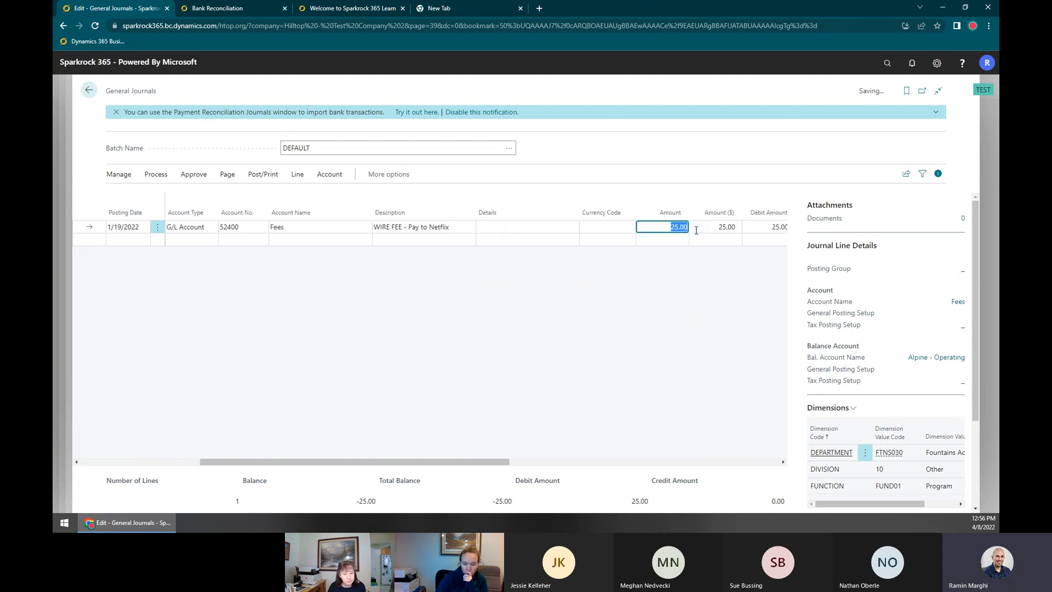
{"action": "left_click", "coordinate": [504, 228]}
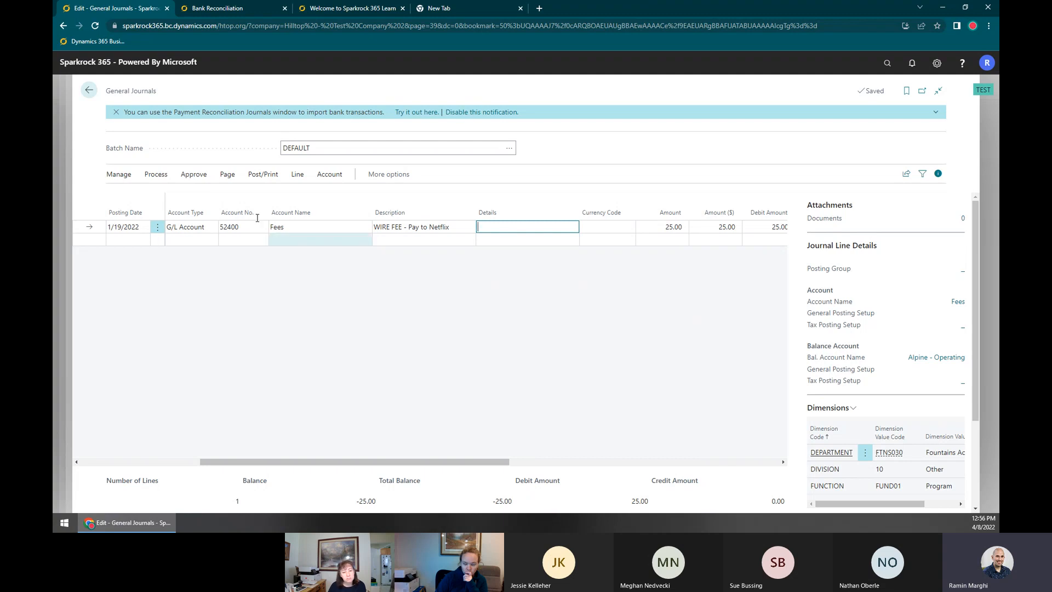
Post the 25.00 wire fee journal line and return to the ALP OPERATING bank account reconciliation
{"action": "left_click", "coordinate": [263, 174]}
{"action": "left_click", "coordinate": [128, 195]}
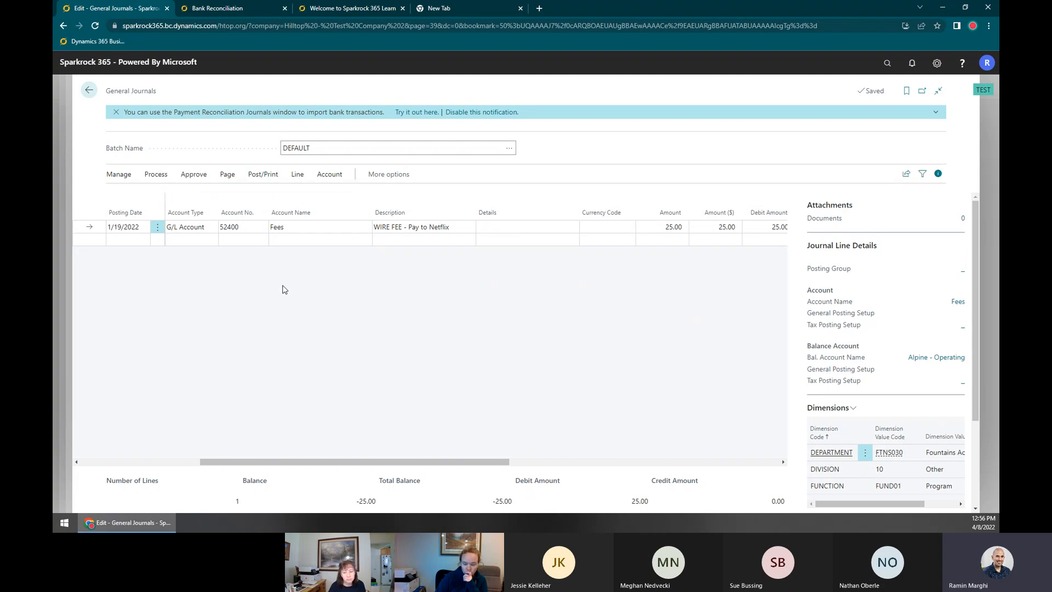
{"action": "left_click", "coordinate": [560, 316]}
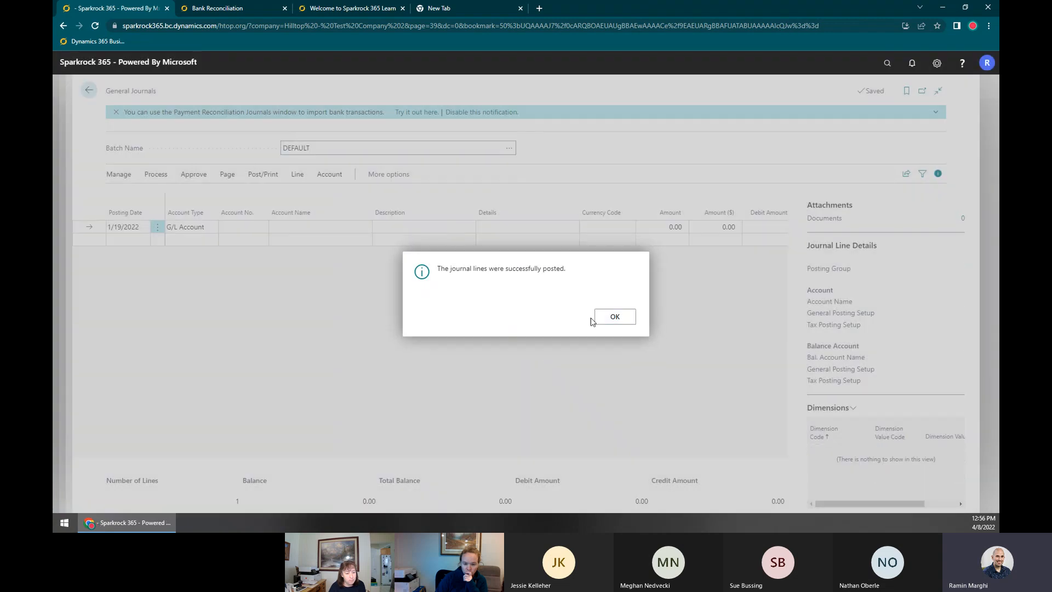
{"action": "left_click", "coordinate": [611, 318]}
{"action": "left_click", "coordinate": [89, 90]}
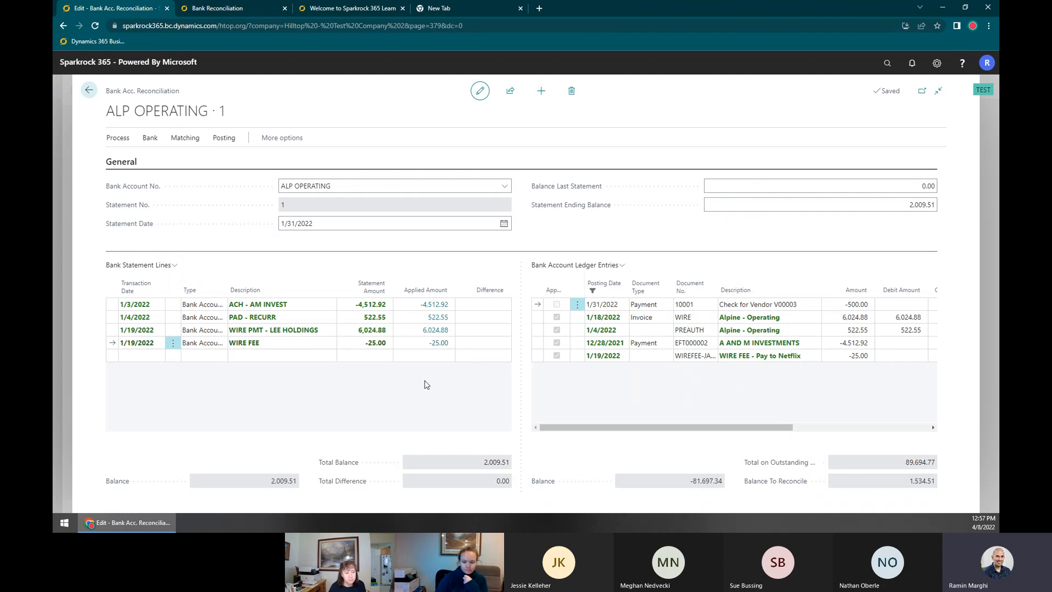
Post and print the ALP OPERATING reconciliation for statement 1, previewing the Bank Account Statement report
{"action": "left_click", "coordinate": [149, 137]}
{"action": "left_click", "coordinate": [189, 138]}
{"action": "left_click", "coordinate": [221, 137]}
{"action": "left_click", "coordinate": [119, 139]}
{"action": "left_click", "coordinate": [223, 138]}
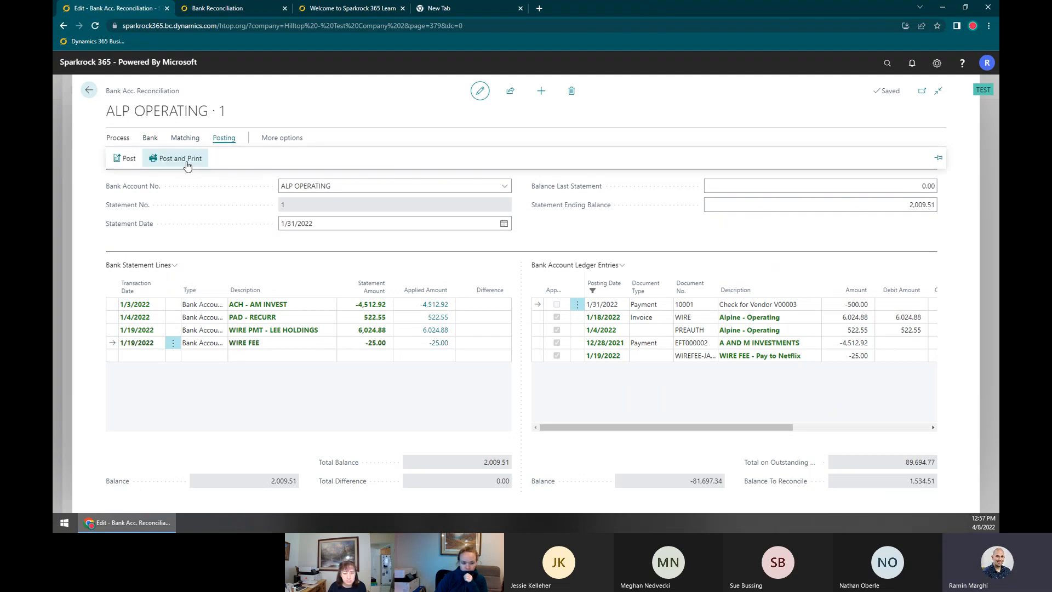
{"action": "left_click", "coordinate": [185, 158]}
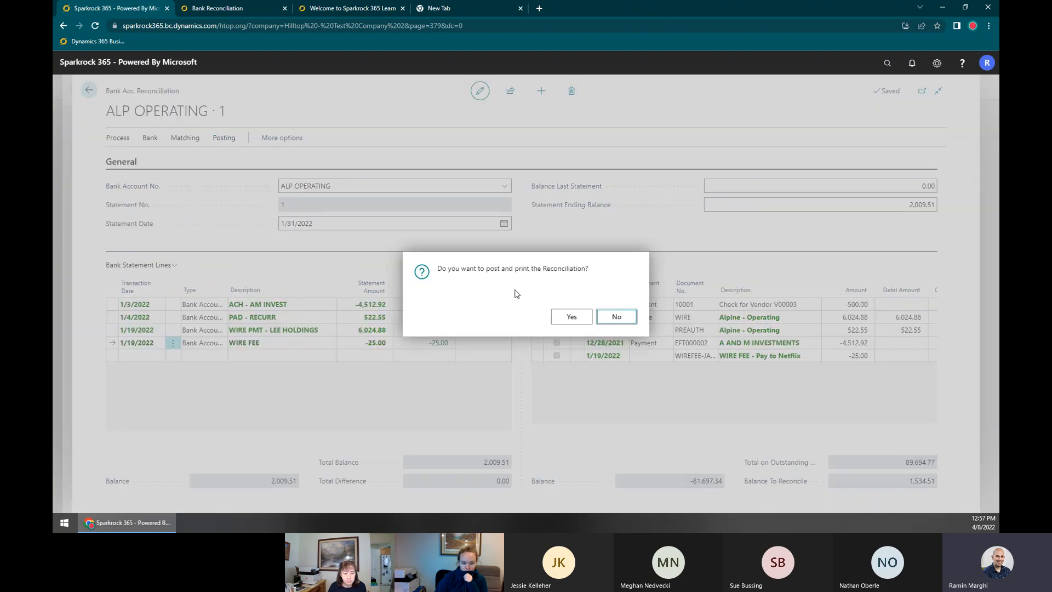
{"action": "left_click", "coordinate": [561, 317]}
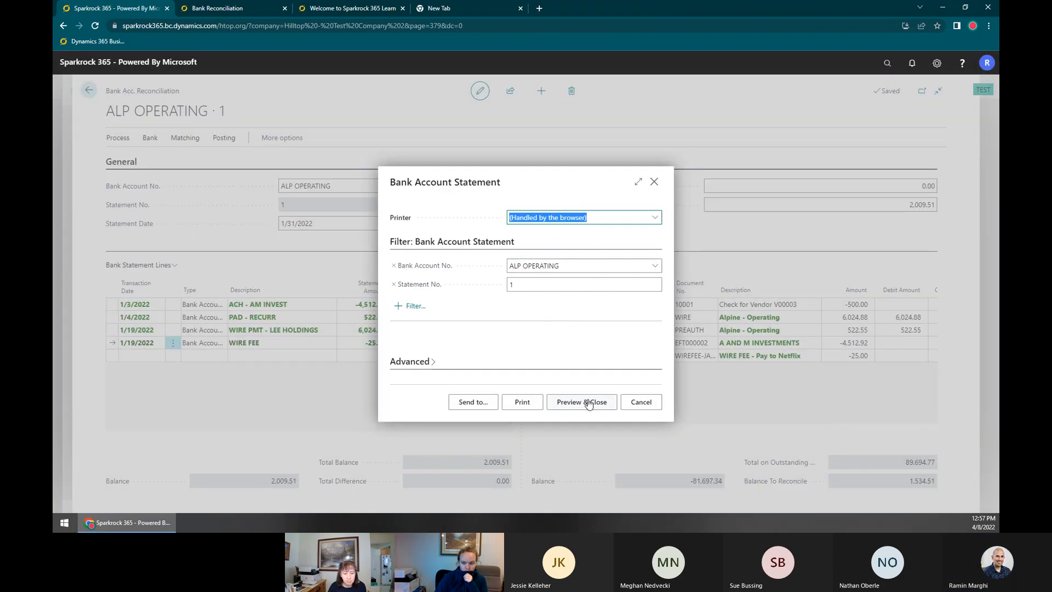
{"action": "left_click", "coordinate": [582, 402]}
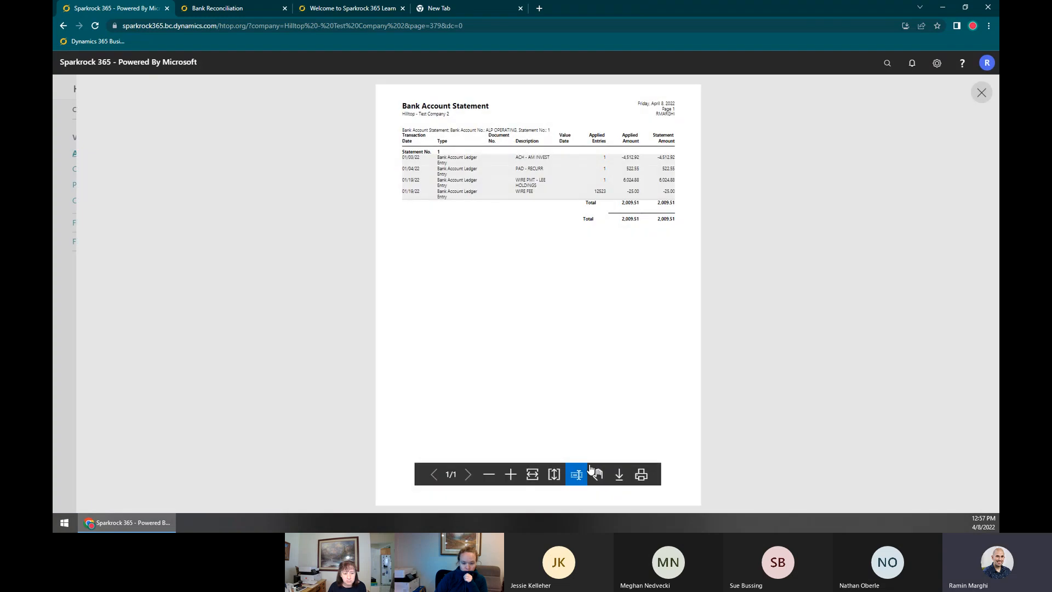
Enlarge the Bank Account Statement preview, examine its account, lines and totals, and close it
{"action": "left_click", "coordinate": [510, 474]}
{"action": "scroll", "coordinate": [543, 320], "scroll_direction": "up", "scroll_amount": 3}
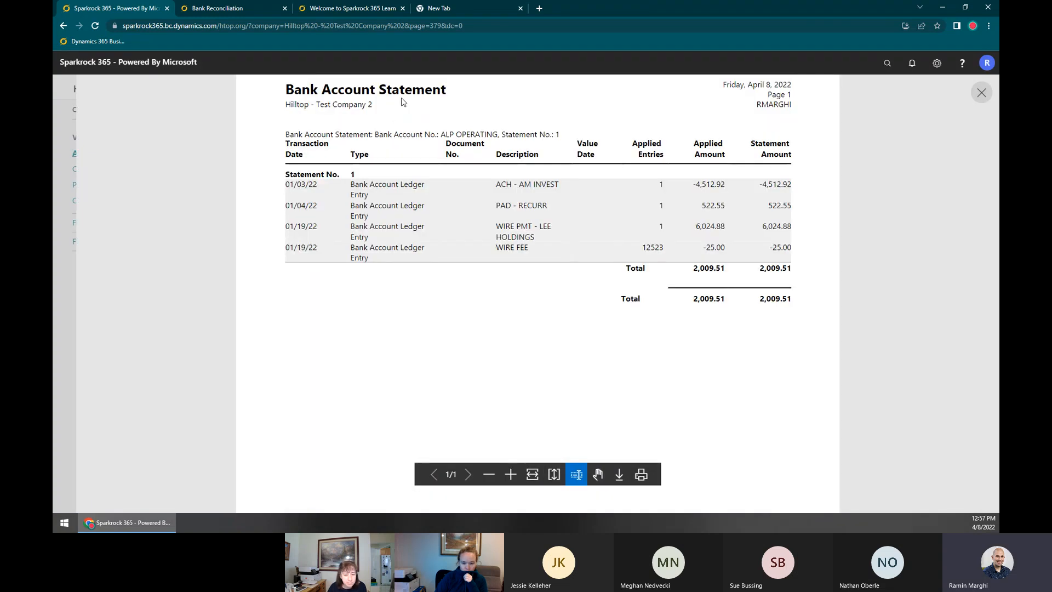
{"action": "scroll", "coordinate": [329, 127], "scroll_direction": "up", "scroll_amount": 1}
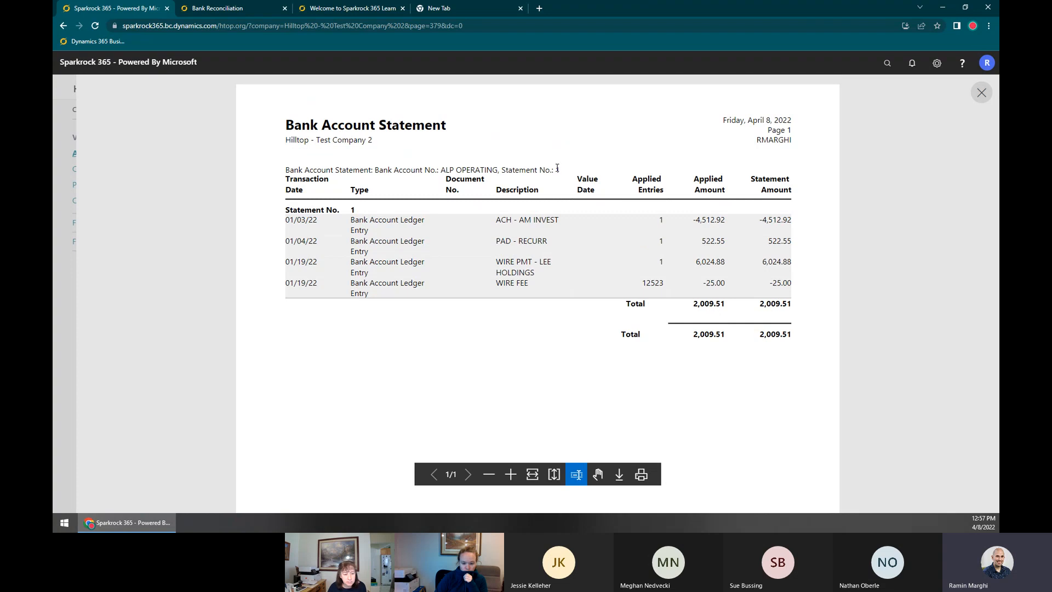
{"action": "double_click", "coordinate": [461, 171]}
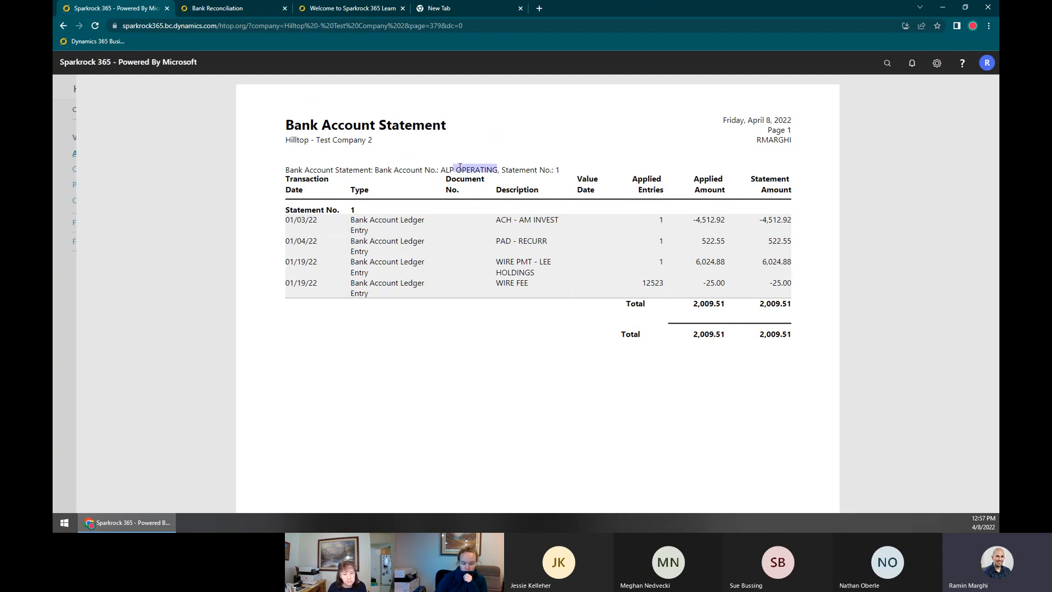
{"action": "left_click", "coordinate": [341, 138]}
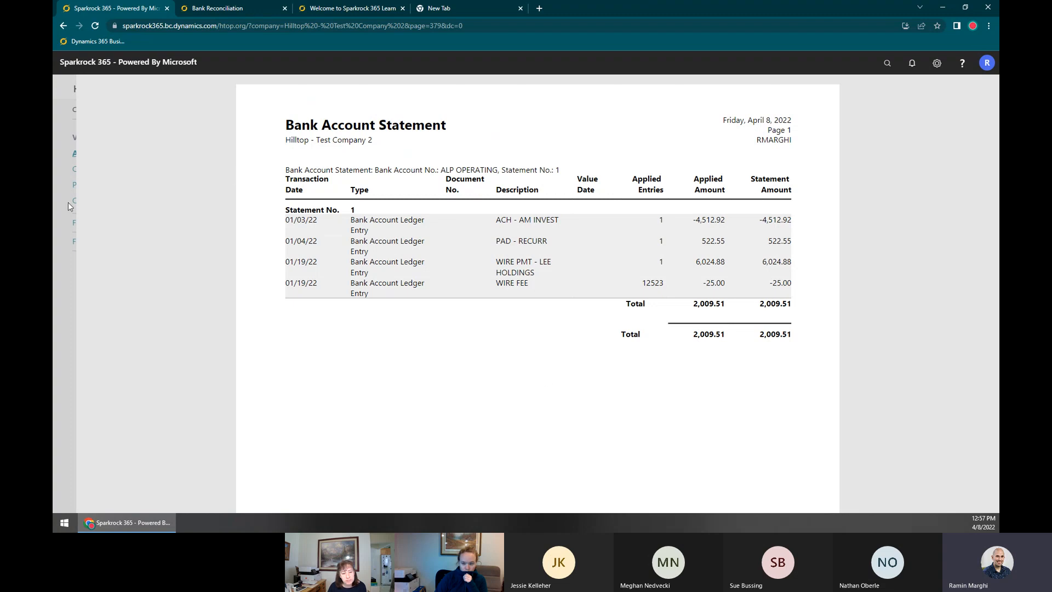
{"action": "key", "text": "Escape"}
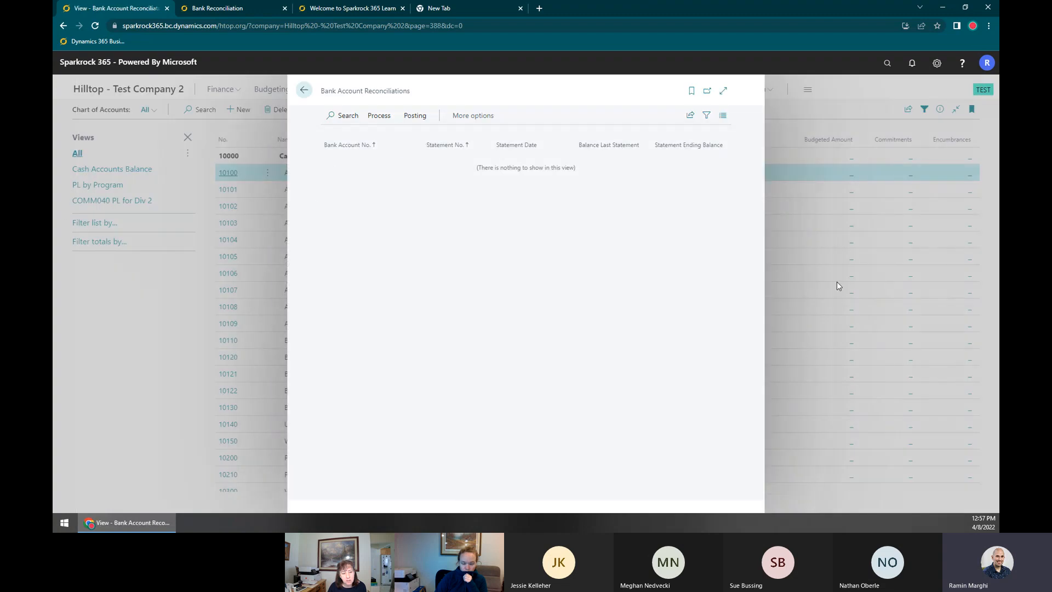
Leave the reconciliation list and open the ALP OPERATING bank account card from the list of bank accounts
{"action": "key", "text": "Escape"}
{"action": "left_click", "coordinate": [887, 63]}
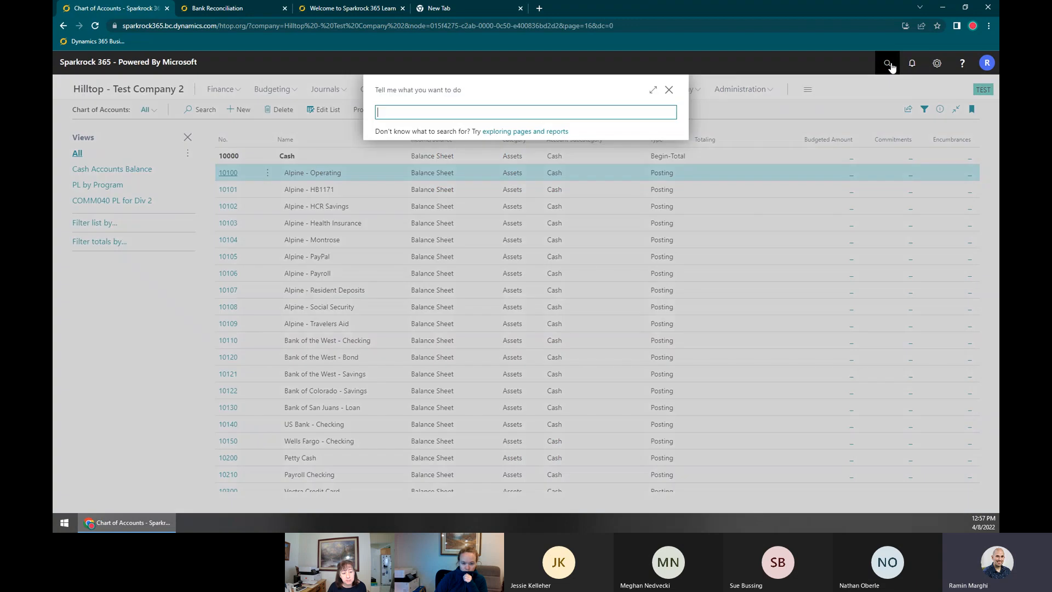
{"action": "key", "text": "Escape"}
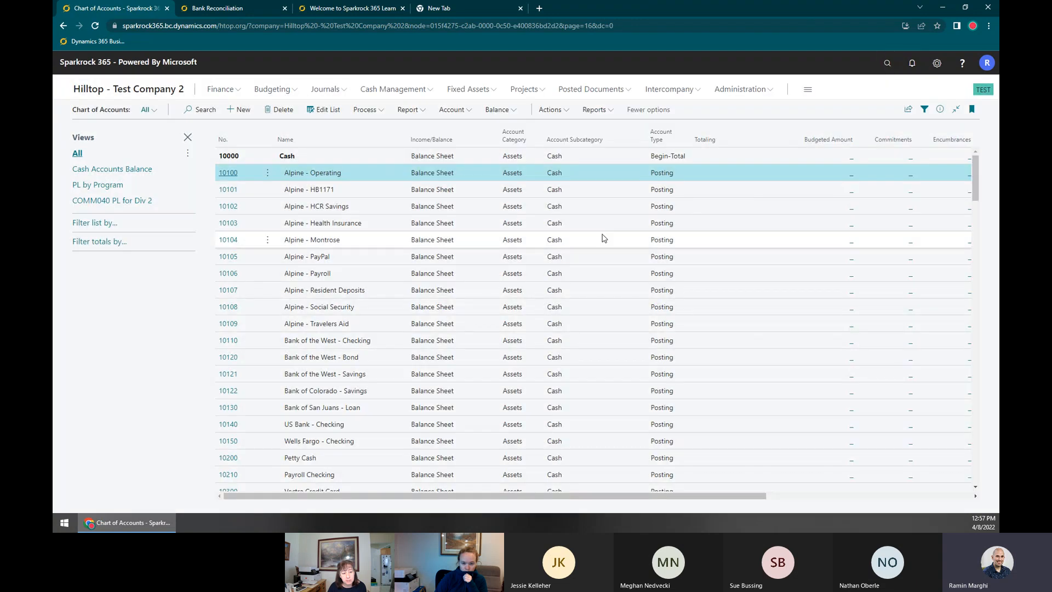
{"action": "key", "text": "Escape"}
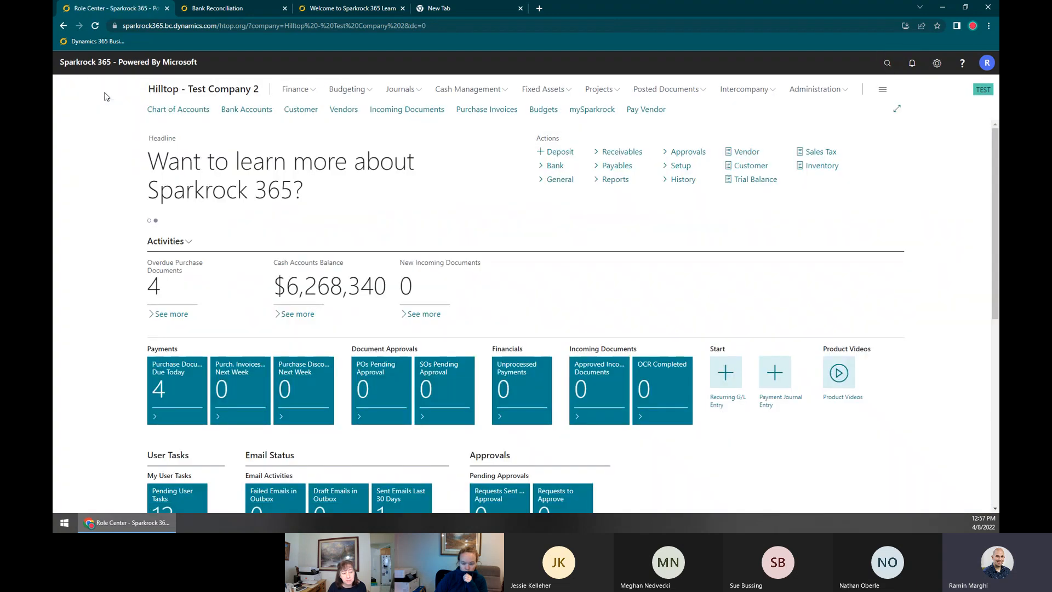
{"action": "left_click", "coordinate": [240, 109]}
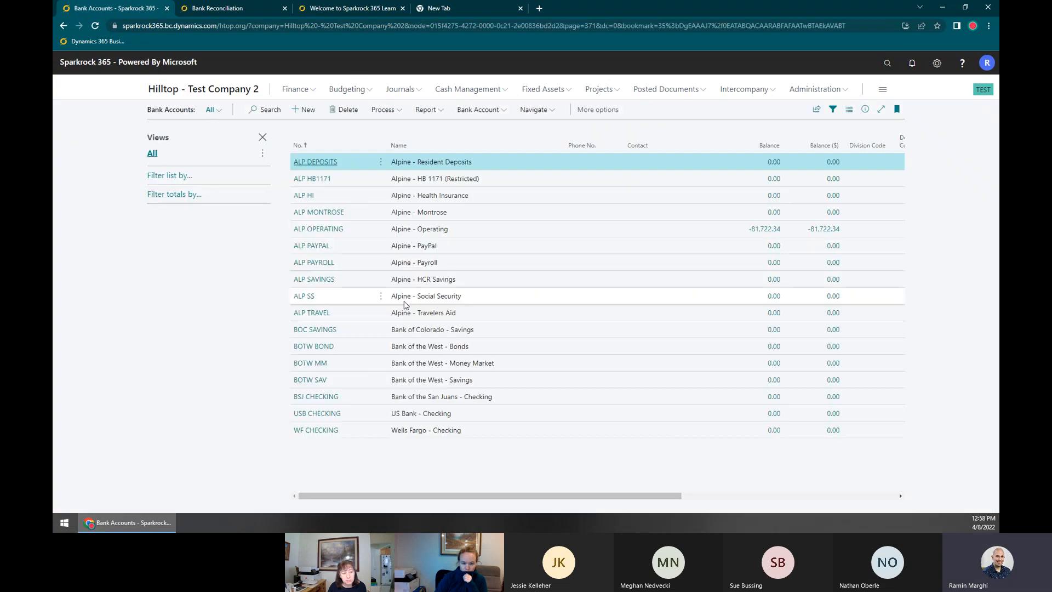
{"action": "left_click", "coordinate": [324, 242]}
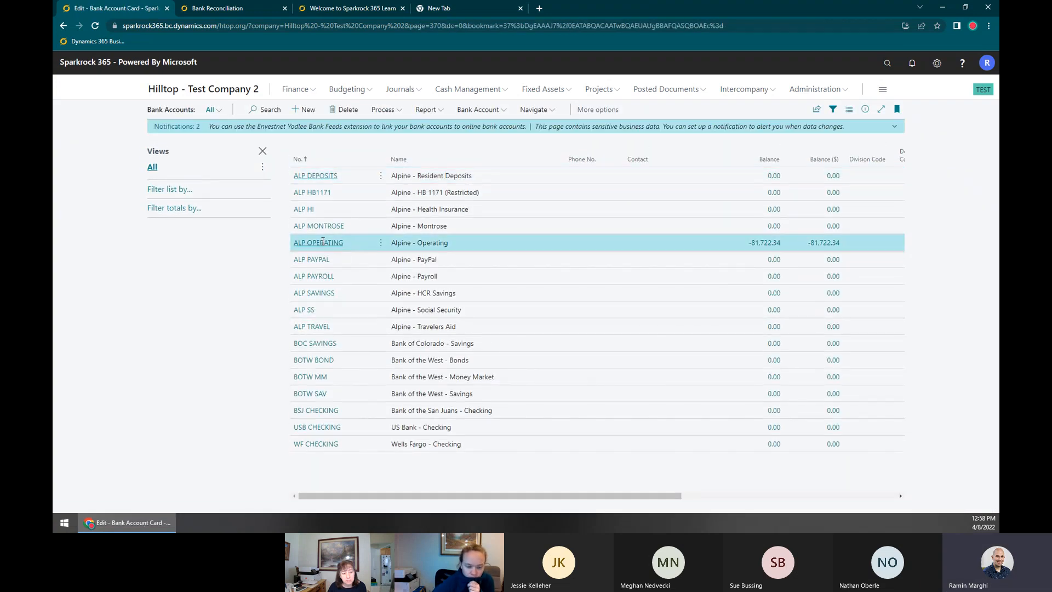
Open the account's posted statement 1 and inspect the ledger entry applied to the ACH - AM INVEST line
{"action": "left_click", "coordinate": [197, 138]}
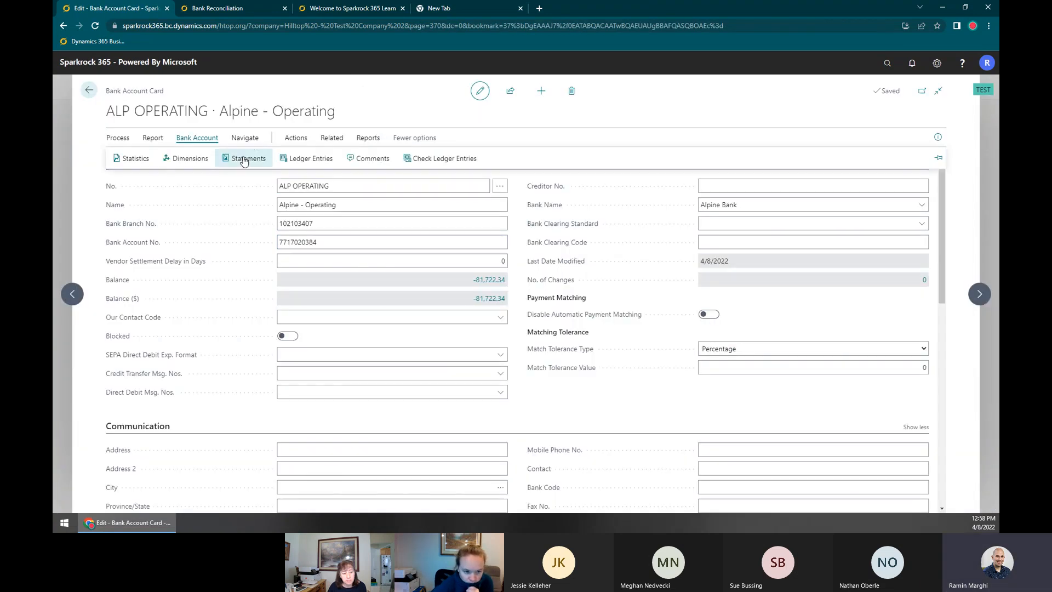
{"action": "left_click", "coordinate": [248, 159]}
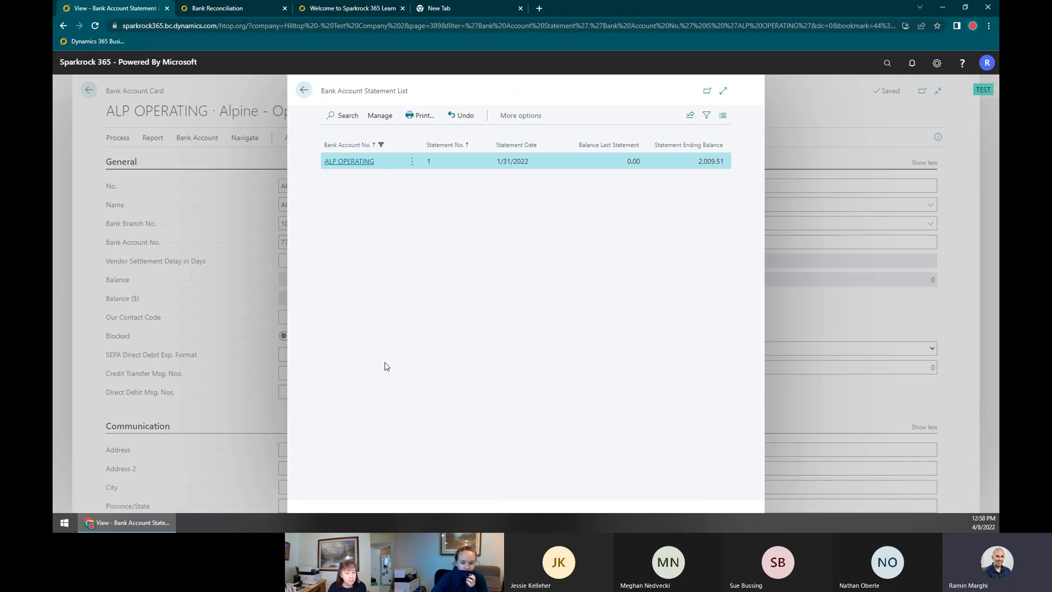
{"action": "left_click", "coordinate": [345, 162]}
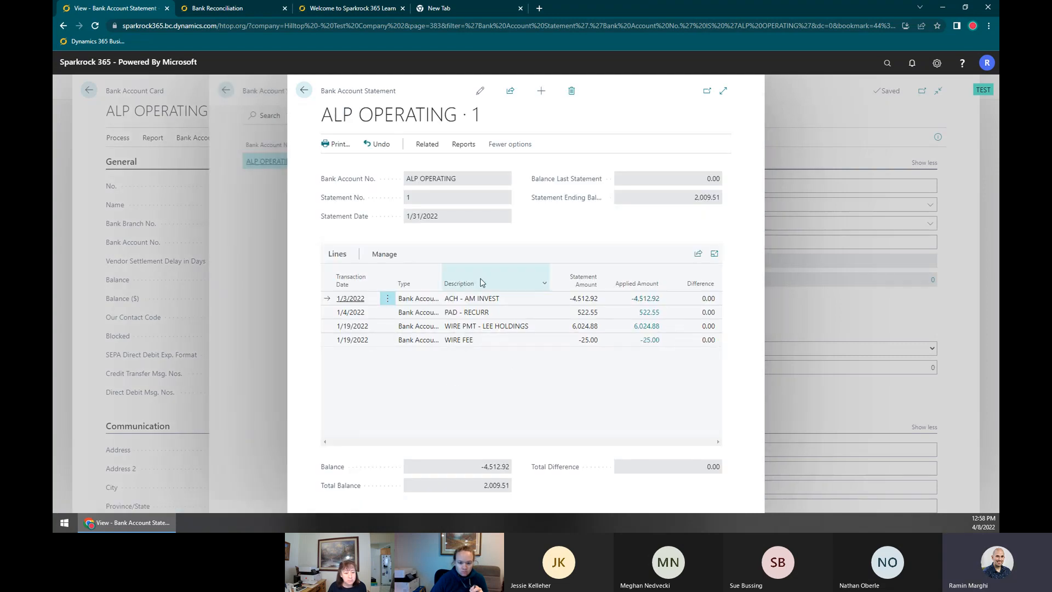
{"action": "left_click", "coordinate": [635, 298]}
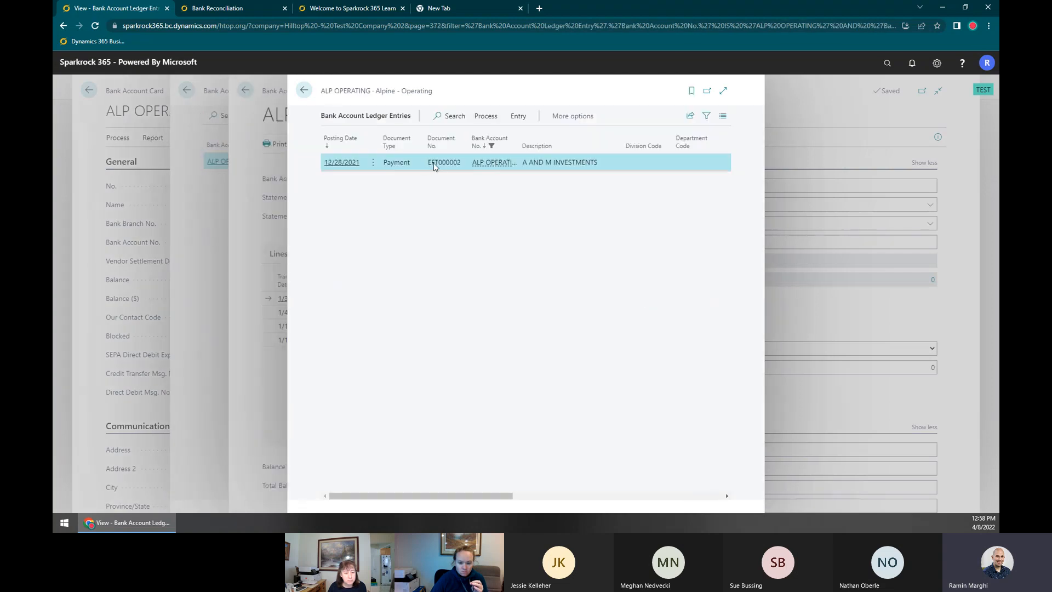
{"action": "triple_click", "coordinate": [351, 115]}
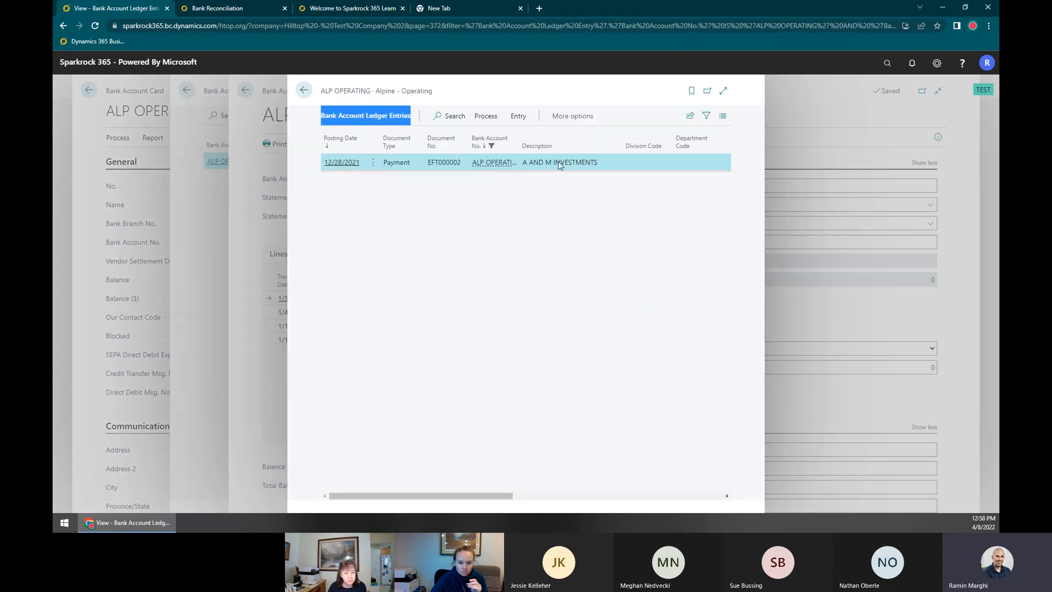
{"action": "left_click", "coordinate": [304, 90]}
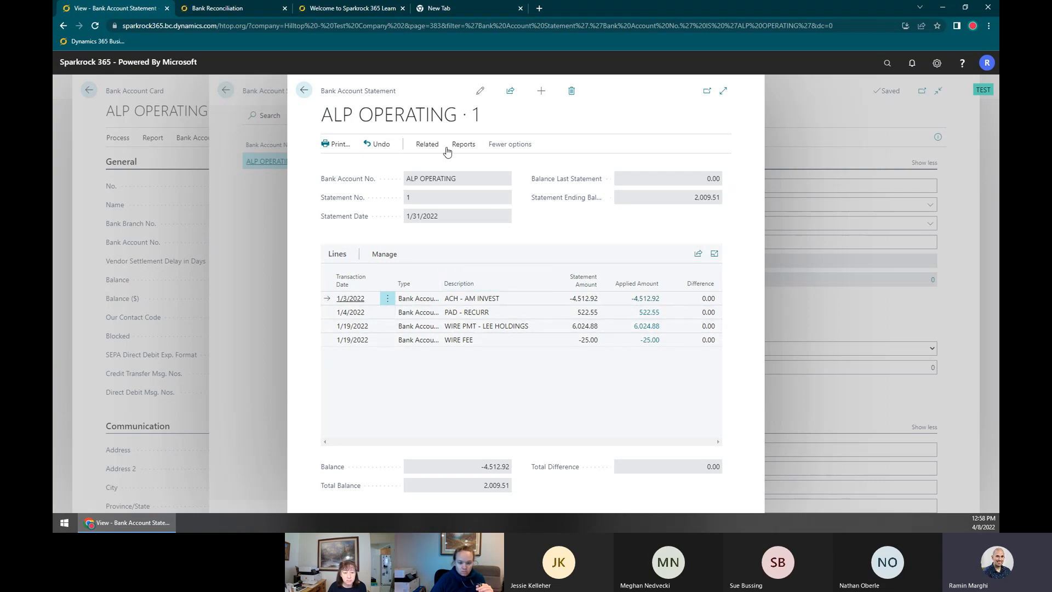
Check which related records the posted statement offers, and return to the ALP OPERATING bank account card
{"action": "left_click", "coordinate": [427, 144]}
{"action": "left_click", "coordinate": [345, 164]}
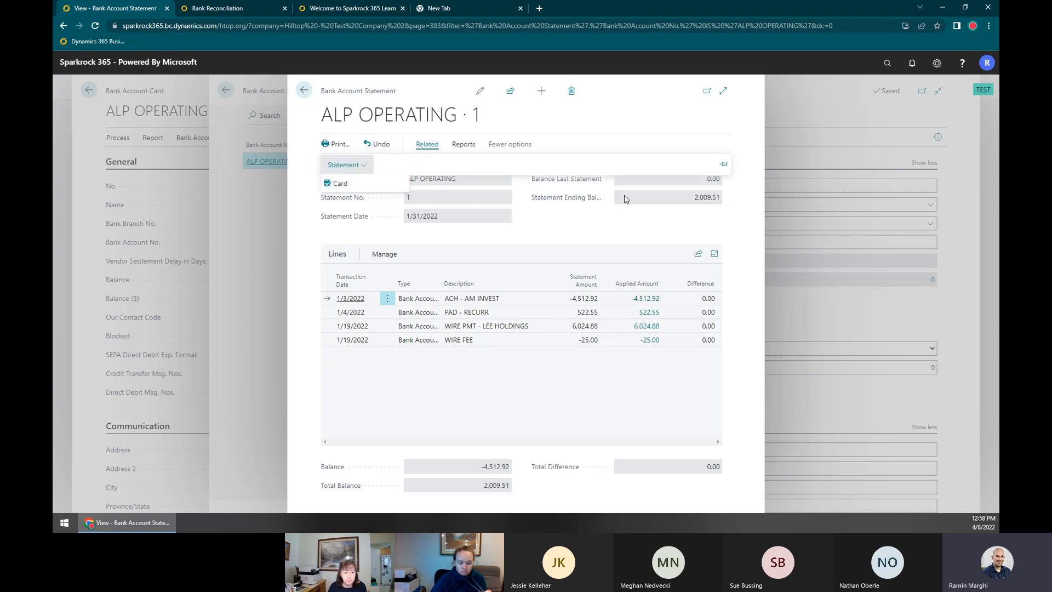
{"action": "left_click", "coordinate": [502, 237]}
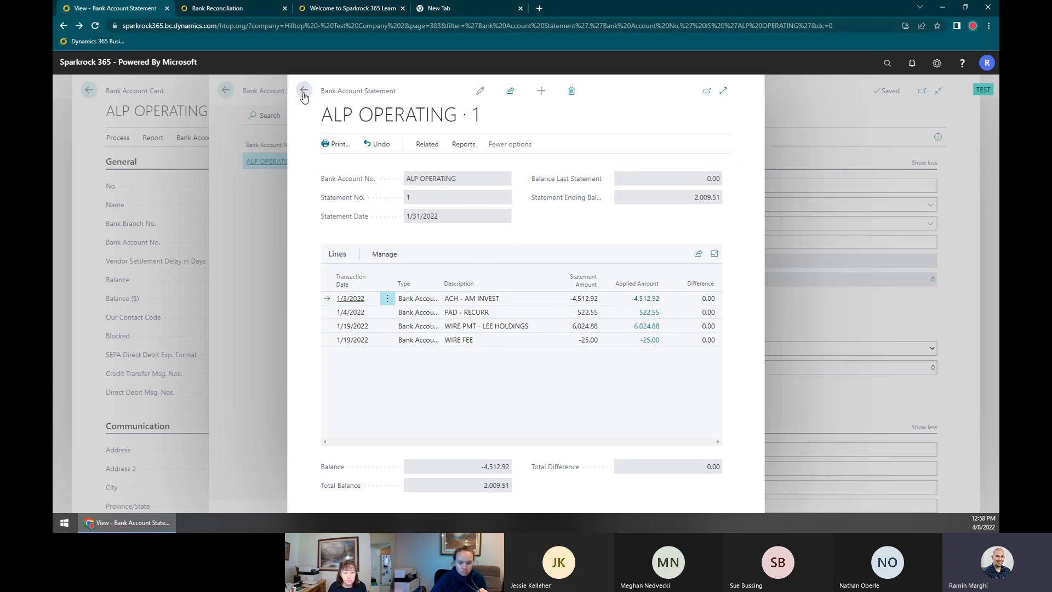
{"action": "left_click", "coordinate": [304, 90]}
{"action": "left_click", "coordinate": [304, 90]}
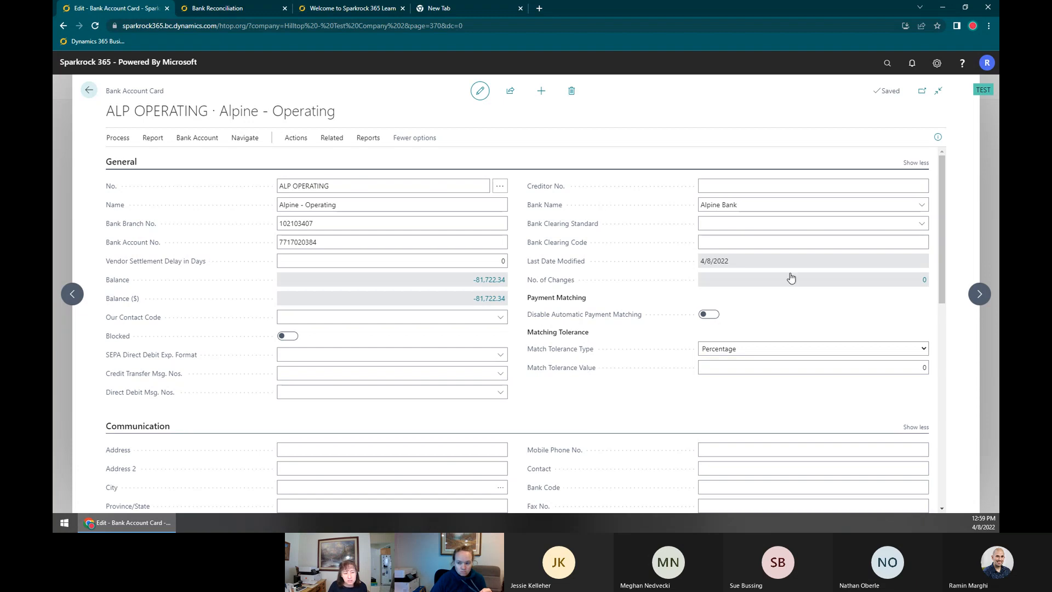
Find Bank Account Reconciliations through the page search and create a new reconciliation for ALP OPERATING
{"action": "left_click", "coordinate": [885, 65]}
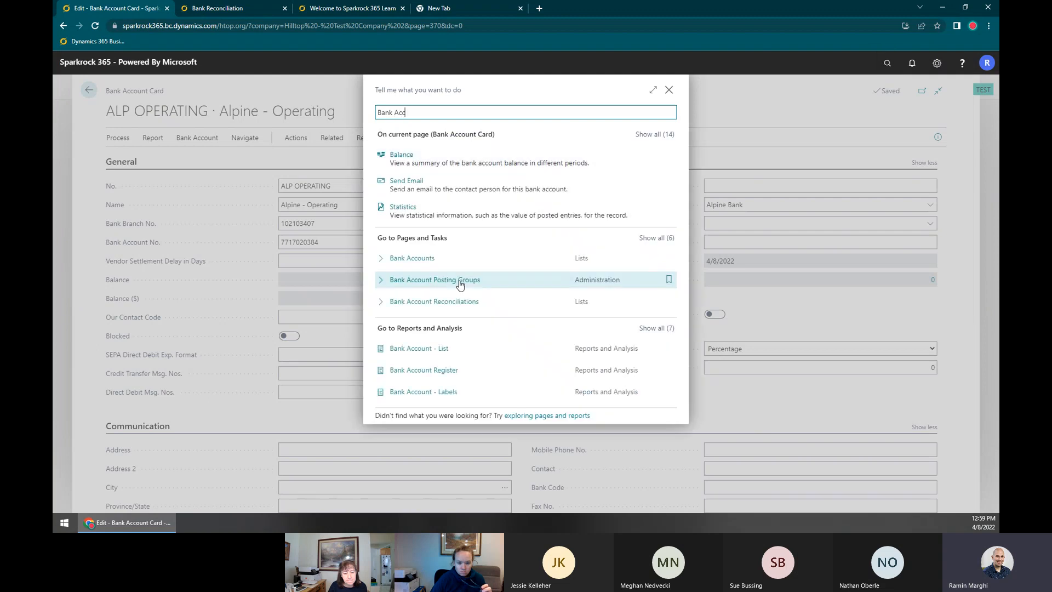
{"action": "left_click", "coordinate": [438, 302]}
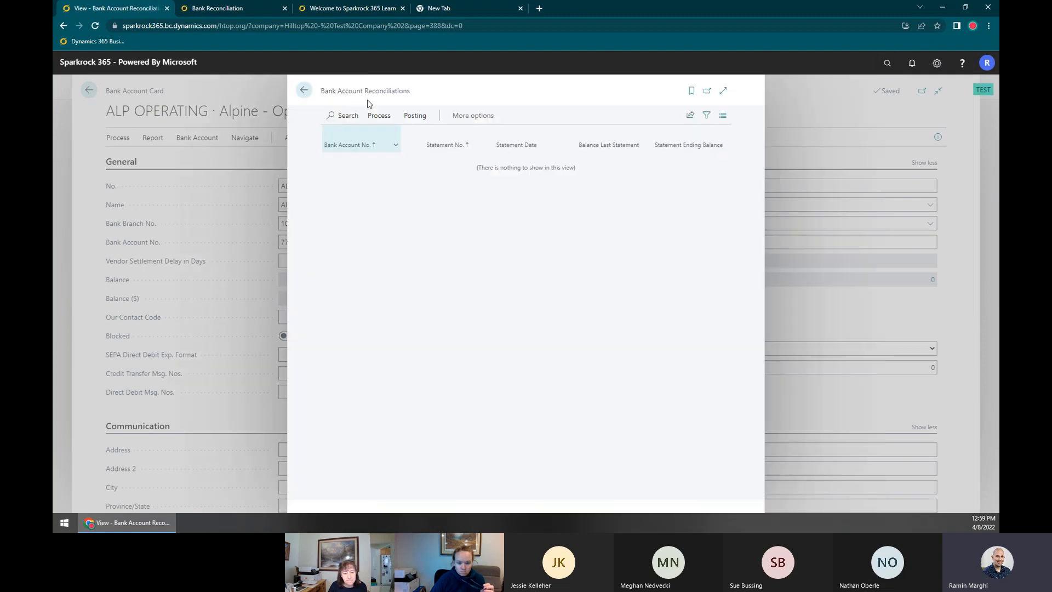
{"action": "left_click", "coordinate": [378, 115]}
{"action": "left_click", "coordinate": [343, 137]}
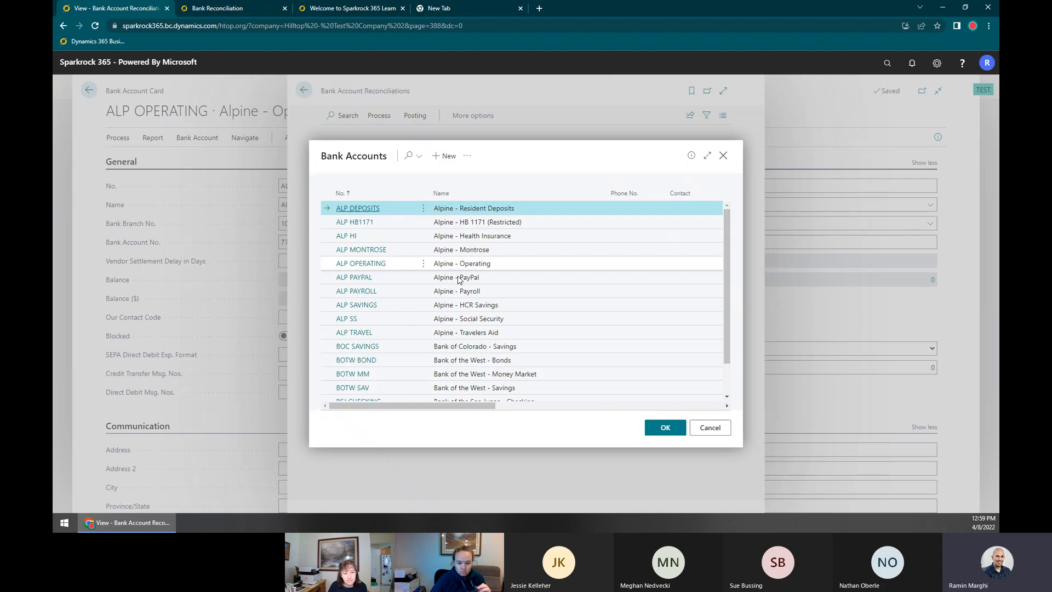
{"action": "scroll", "coordinate": [365, 351], "scroll_direction": "down", "scroll_amount": 2}
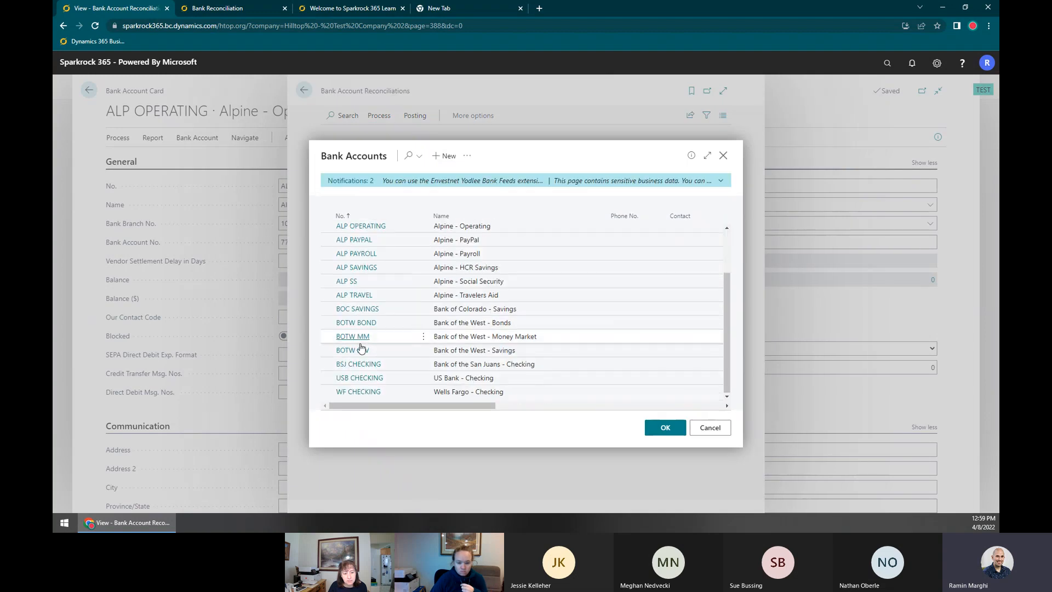
{"action": "scroll", "coordinate": [373, 368], "scroll_direction": "up", "scroll_amount": 1}
{"action": "scroll", "coordinate": [373, 367], "scroll_direction": "up", "scroll_amount": 1}
{"action": "left_click", "coordinate": [378, 288]}
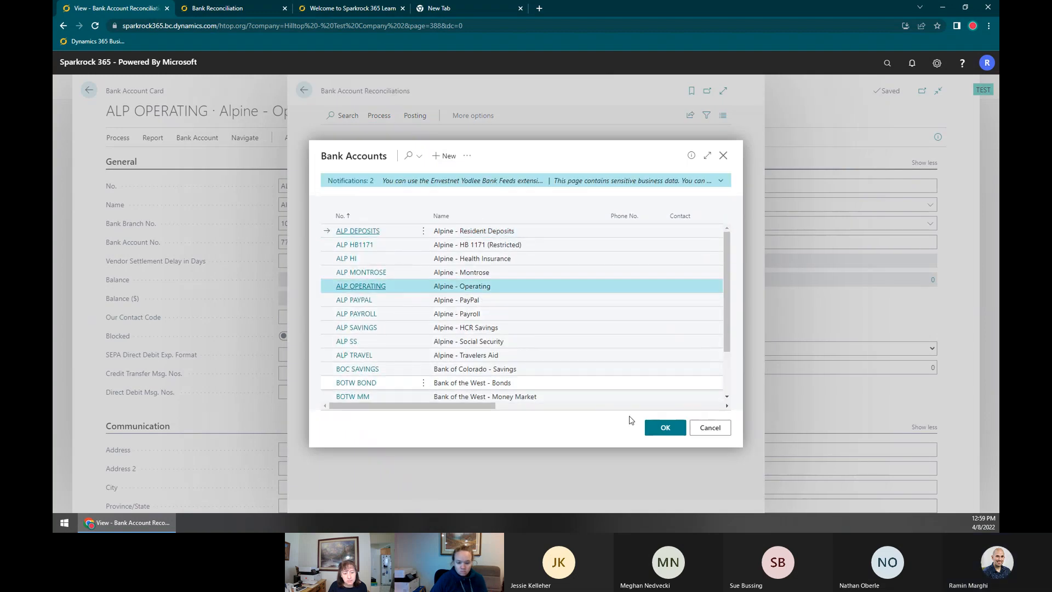
{"action": "left_click", "coordinate": [664, 427]}
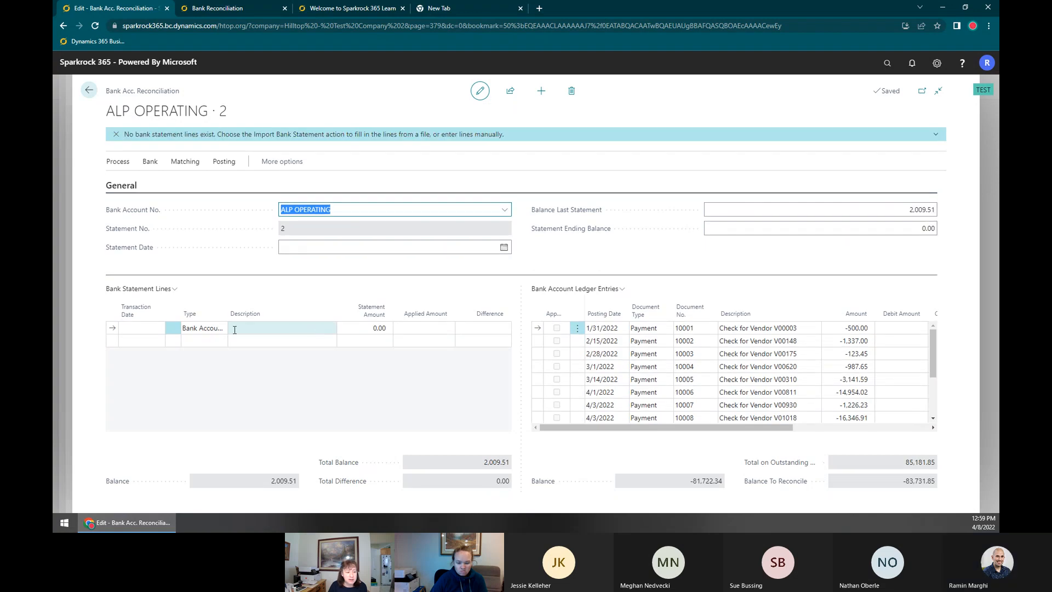
Add a bank statement line with the description test and a statement amount of 1,200.00
{"action": "left_click", "coordinate": [283, 329]}
{"action": "type", "text": "test"}
{"action": "key", "text": "Tab"}
{"action": "type", "text": "1200"}
{"action": "key", "text": "Tab"}
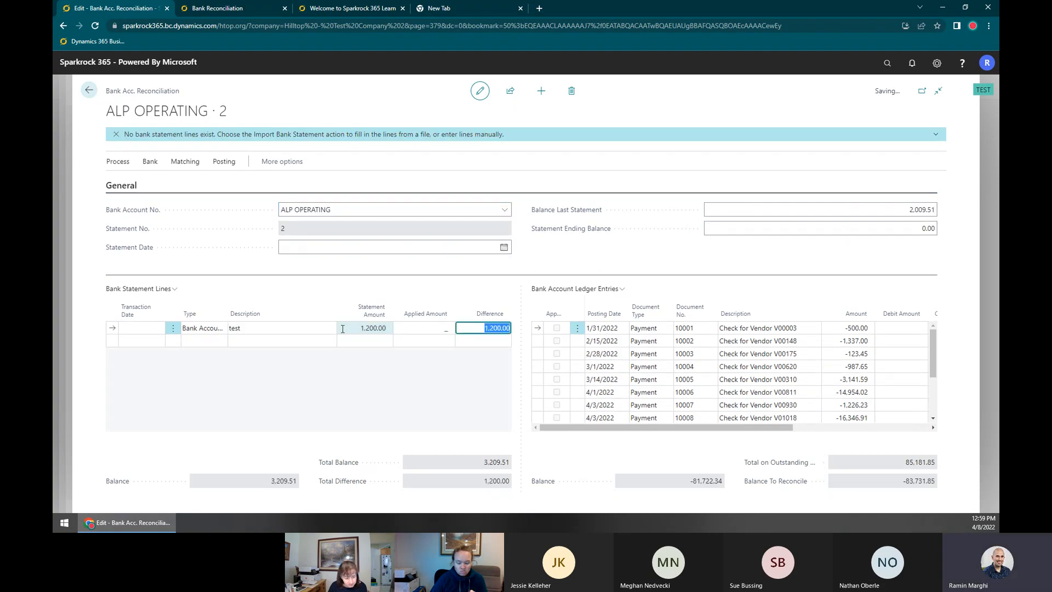
{"action": "left_click", "coordinate": [342, 329]}
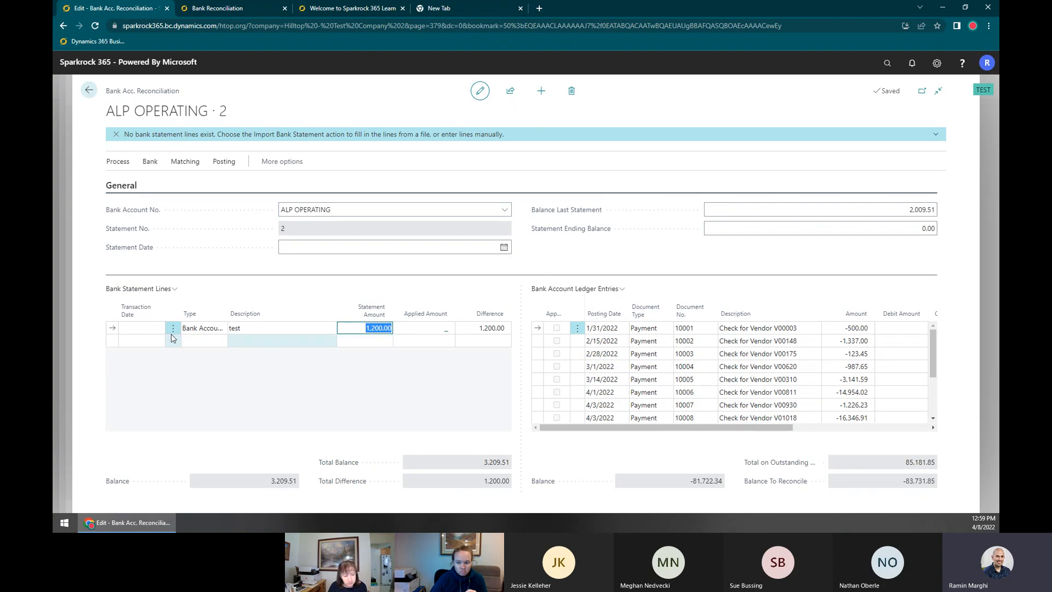
{"action": "left_click", "coordinate": [136, 310]}
{"action": "left_click", "coordinate": [139, 330]}
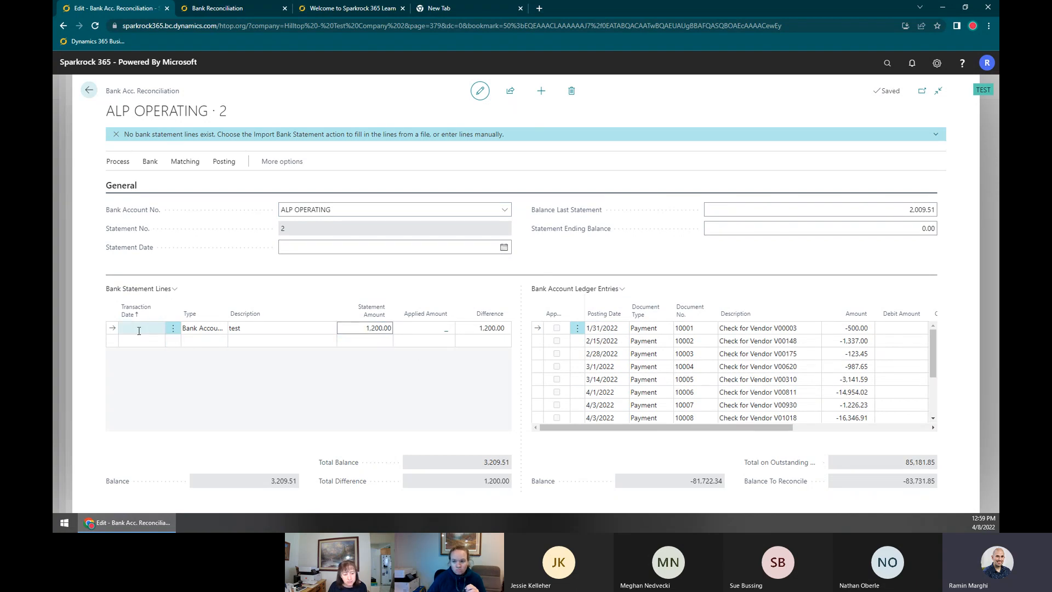
{"action": "left_click", "coordinate": [139, 330]}
Leave the reconciliation and return to the ALP OPERATING bank account card
{"action": "left_click", "coordinate": [621, 289]}
{"action": "left_click", "coordinate": [707, 361]}
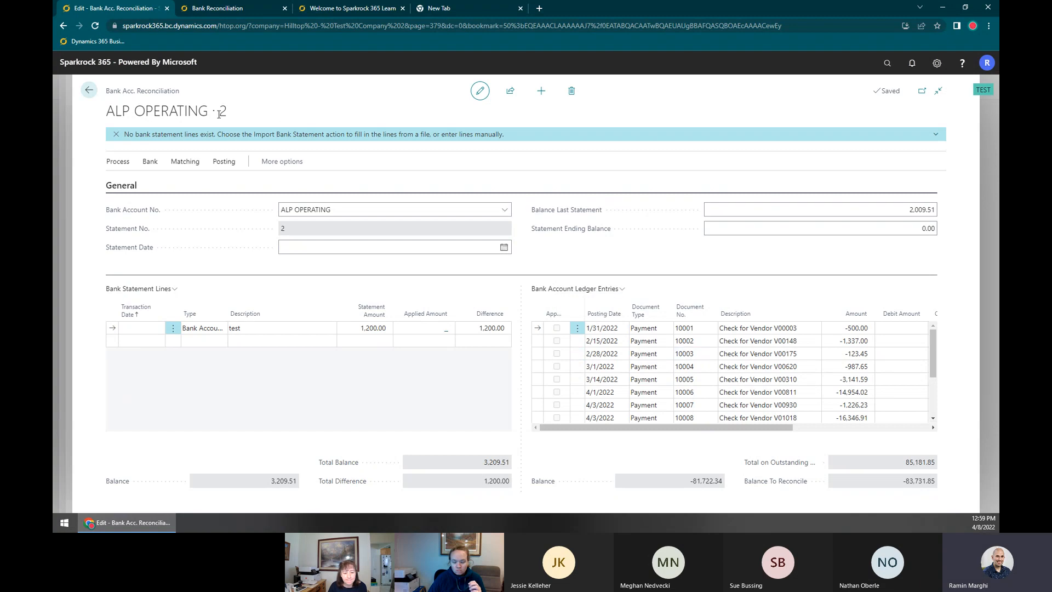
{"action": "left_click_drag", "start_coordinate": [112, 91], "coordinate": [208, 89]}
{"action": "left_click", "coordinate": [316, 132]}
{"action": "left_click", "coordinate": [888, 65]}
{"action": "left_click", "coordinate": [922, 141]}
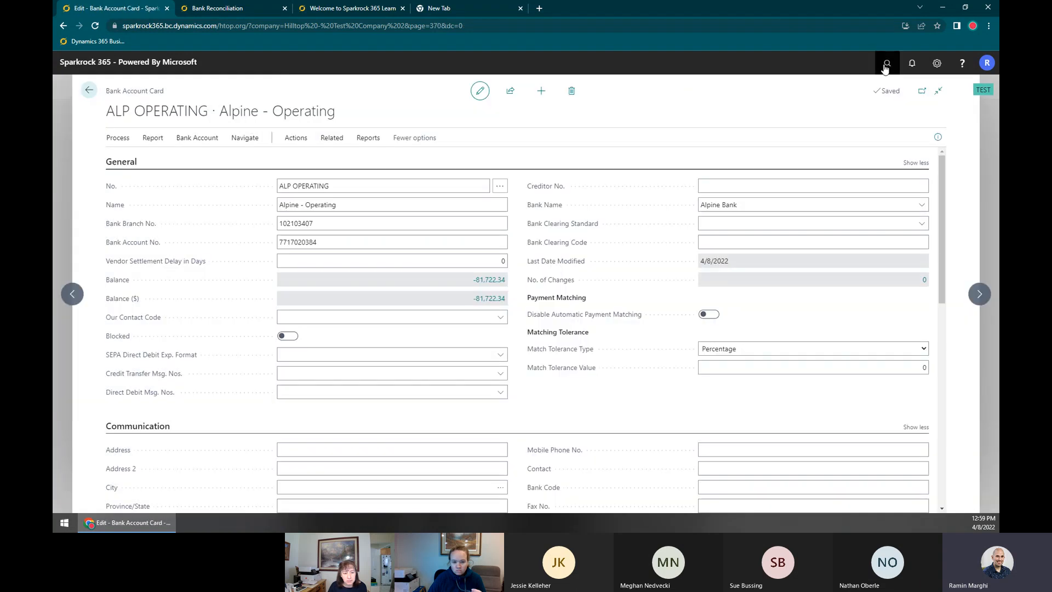
Open General Ledger Setup through the page search and turn off bank reconciliation with auto-matching
{"action": "left_click", "coordinate": [883, 68]}
{"action": "type", "text": "Gen LEd S"}
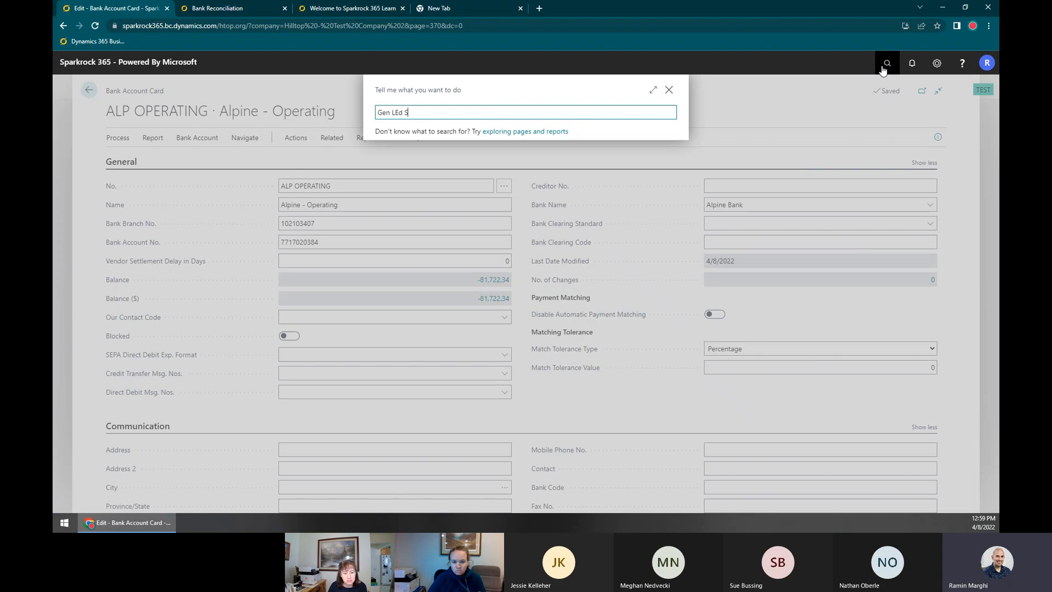
{"action": "type", "text": "et"}
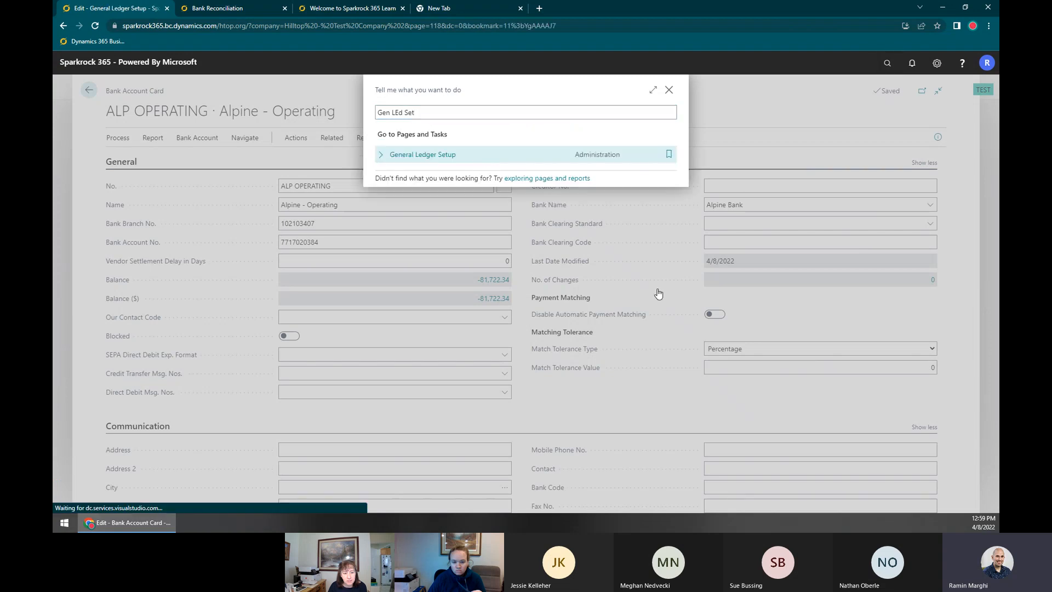
{"action": "key", "text": "Return"}
{"action": "scroll", "coordinate": [651, 372], "scroll_direction": "down", "scroll_amount": 3}
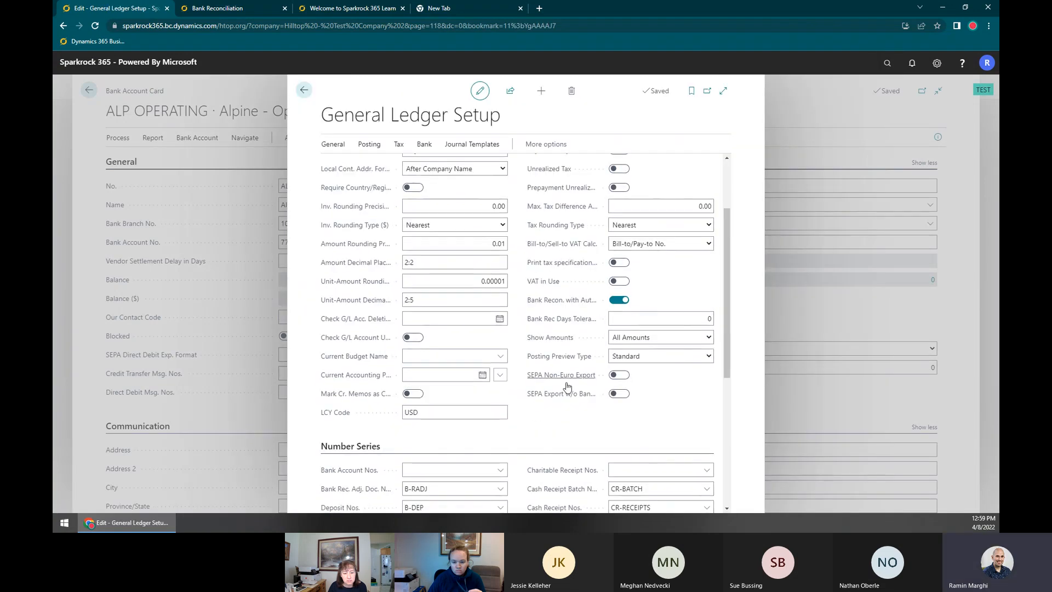
{"action": "left_click", "coordinate": [564, 304]}
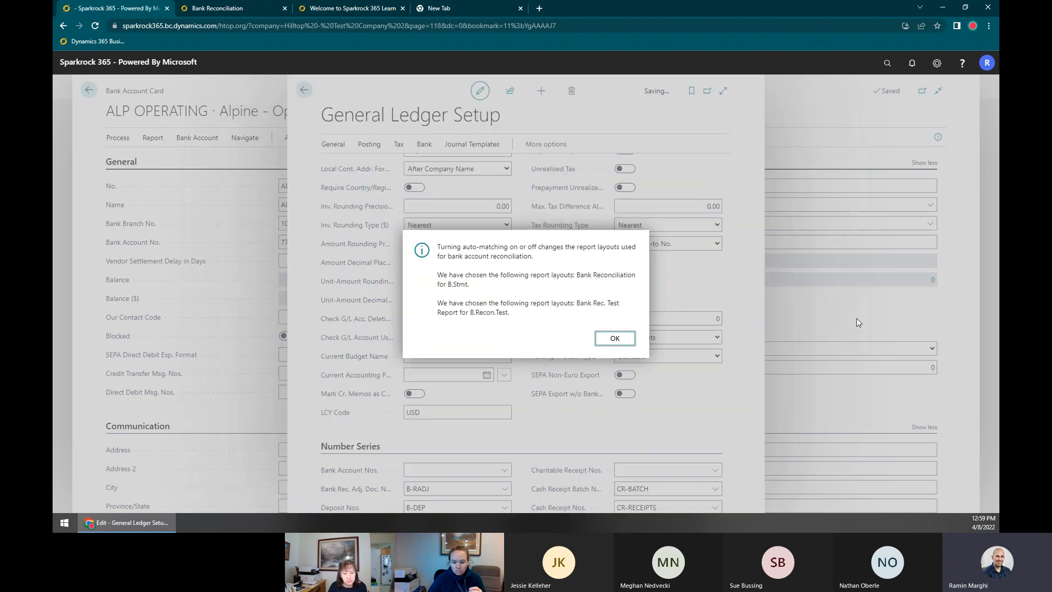
{"action": "left_click", "coordinate": [614, 338]}
{"action": "left_click", "coordinate": [831, 294]}
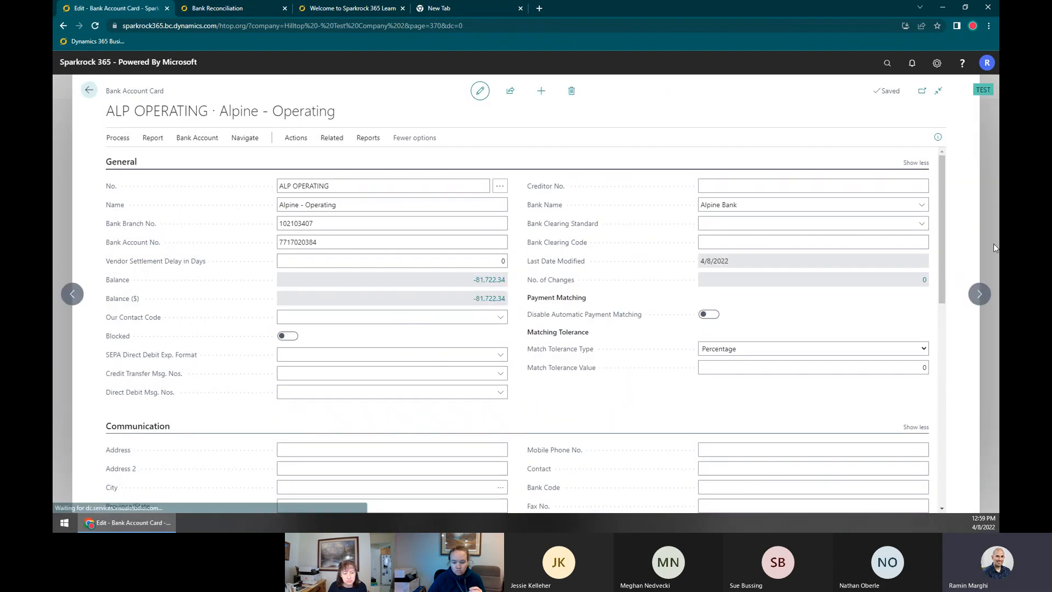
Leave the bank account card, find Bank Account Reconciliations through the page search, and create a new reconciliation for ALP OPERATING
{"action": "left_click", "coordinate": [994, 244]}
{"action": "left_click", "coordinate": [887, 62]}
{"action": "type", "text": "Bank Rec"}
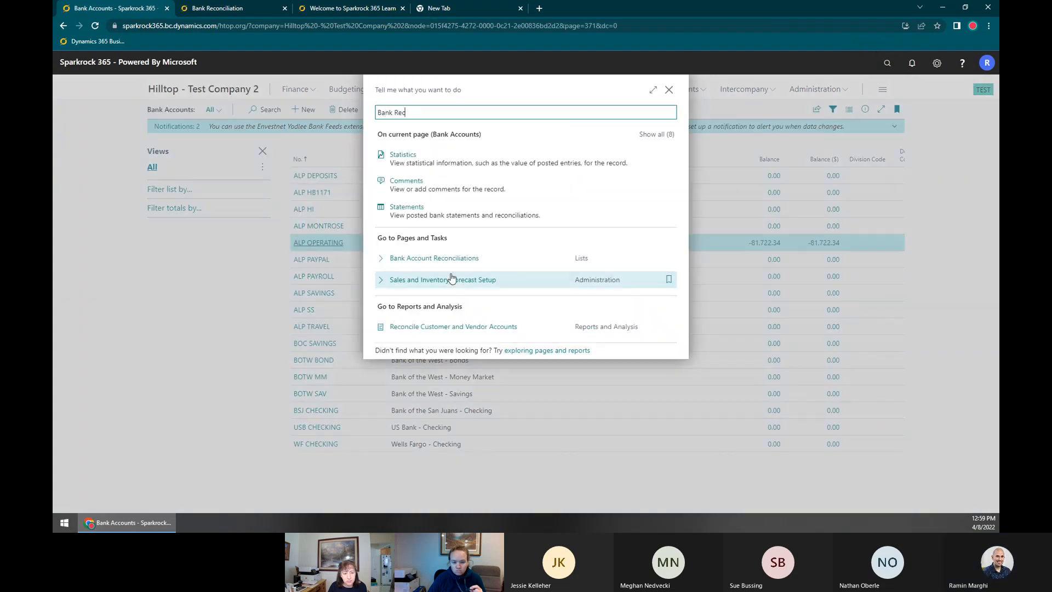
{"action": "left_click", "coordinate": [447, 258]}
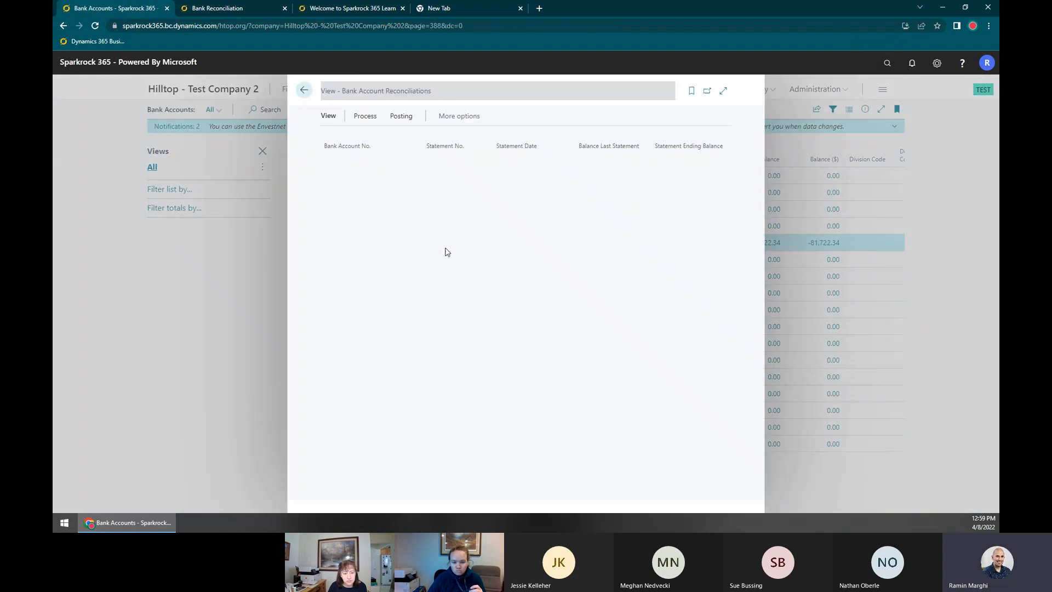
{"action": "left_click", "coordinate": [377, 116]}
{"action": "left_click", "coordinate": [333, 130]}
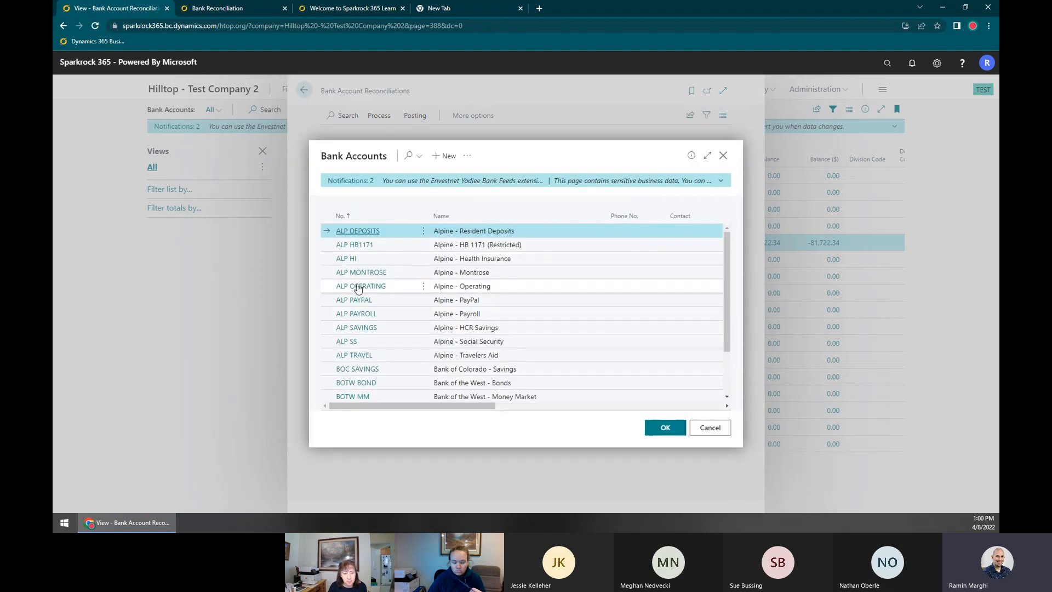
{"action": "left_click", "coordinate": [358, 288]}
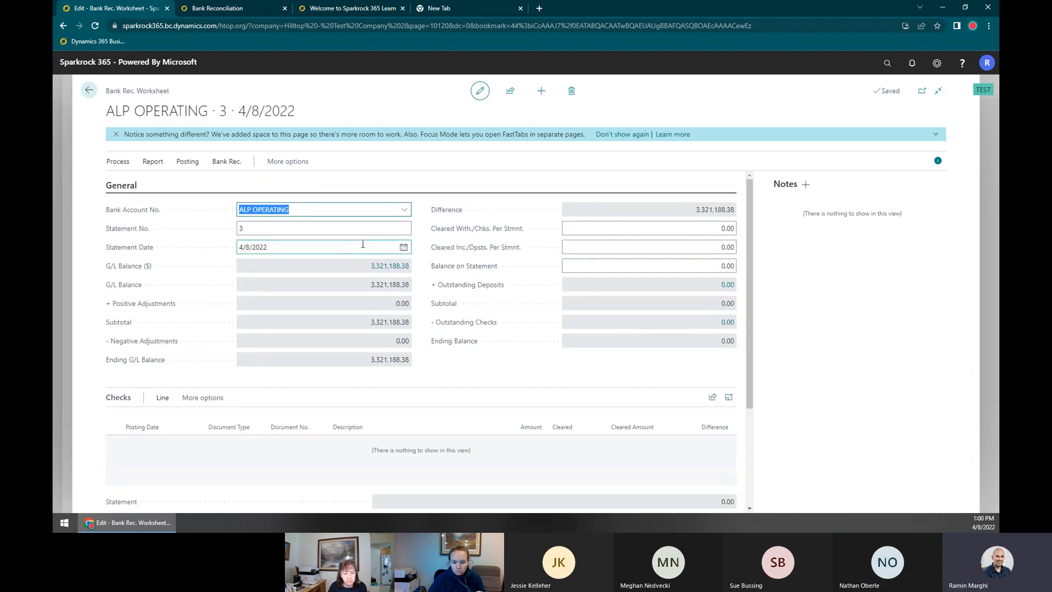
Set the worksheet's statement date to 1/31/2022
{"action": "left_click", "coordinate": [299, 228]}
{"action": "left_click", "coordinate": [309, 248]}
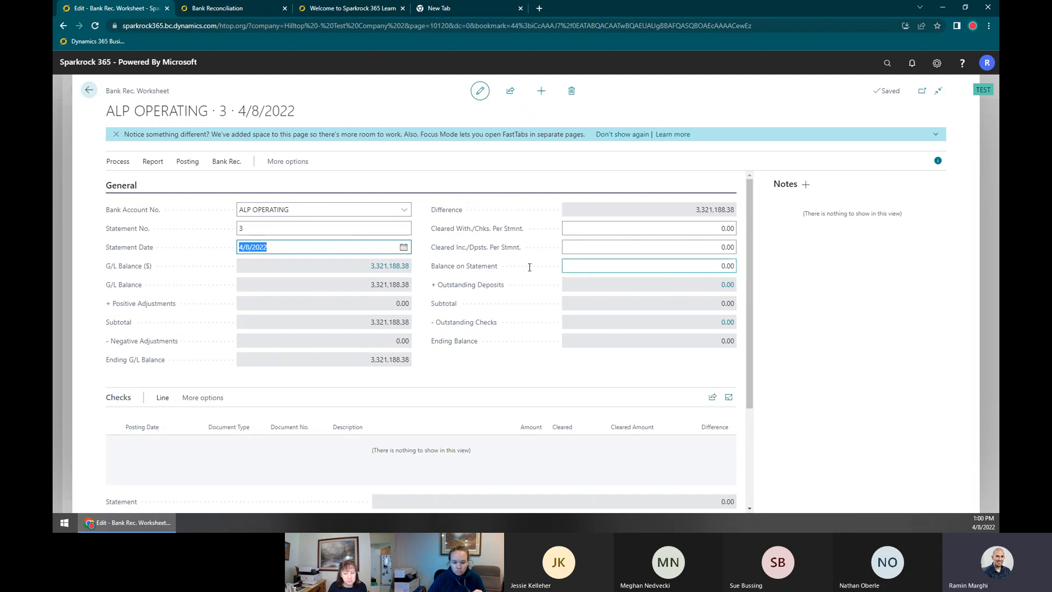
{"action": "type", "text": "1/31/2022"}
{"action": "key", "text": "Tab"}
{"action": "left_click", "coordinate": [726, 268]}
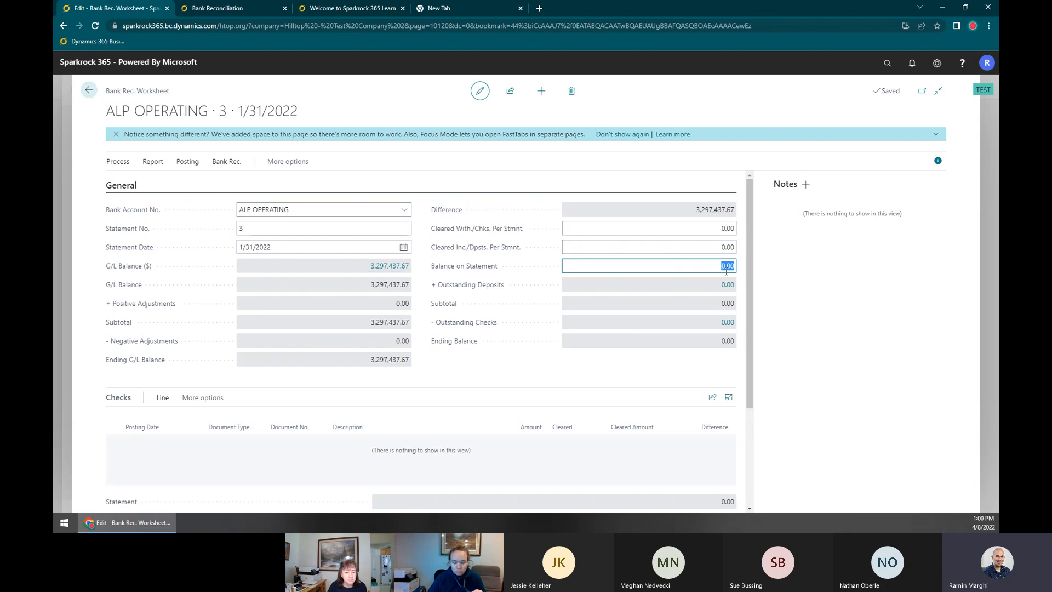
Expand the Deposits/Transfers and Adjustments sections of the worksheet and examine them together with the Checks section
{"action": "scroll", "coordinate": [554, 297], "scroll_direction": "down", "scroll_amount": 3}
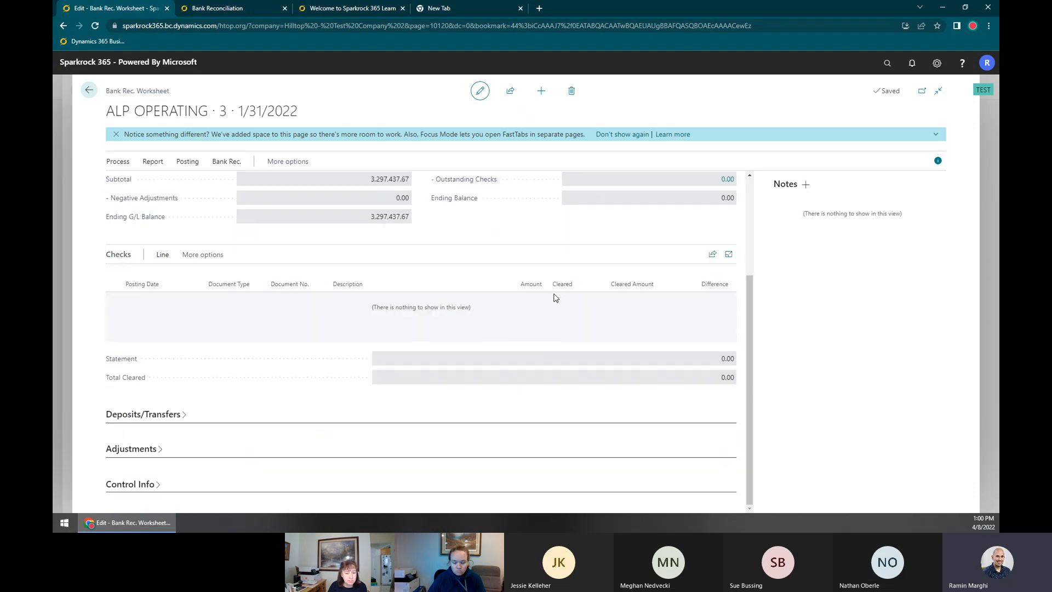
{"action": "left_click", "coordinate": [160, 415]}
{"action": "scroll", "coordinate": [167, 383], "scroll_direction": "down", "scroll_amount": 2}
{"action": "left_click", "coordinate": [141, 450]}
{"action": "scroll", "coordinate": [167, 230], "scroll_direction": "up", "scroll_amount": 3}
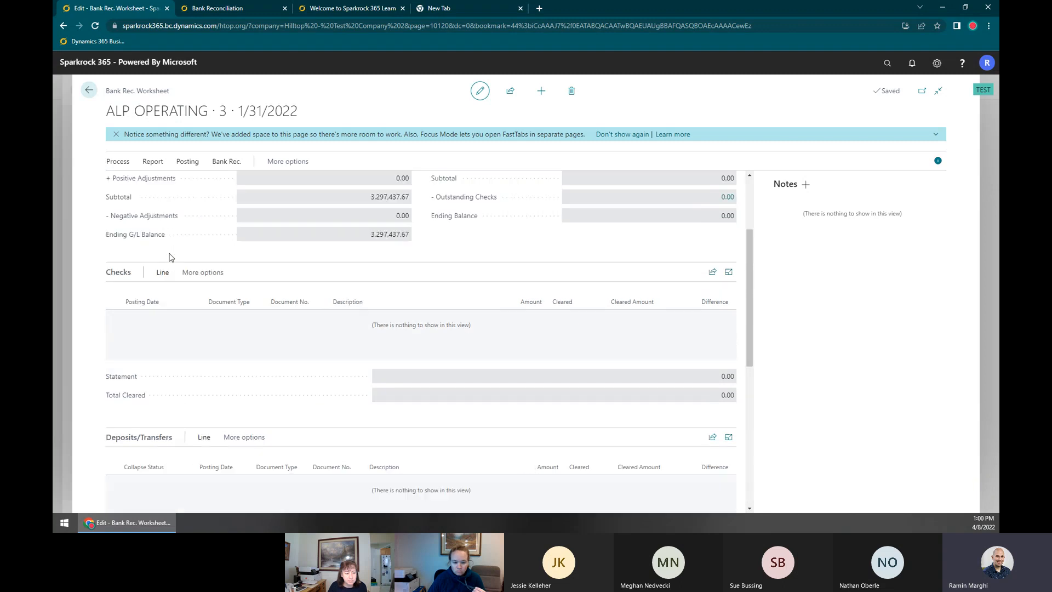
{"action": "scroll", "coordinate": [173, 313], "scroll_direction": "down", "scroll_amount": 4}
{"action": "scroll", "coordinate": [277, 292], "scroll_direction": "down", "scroll_amount": 4}
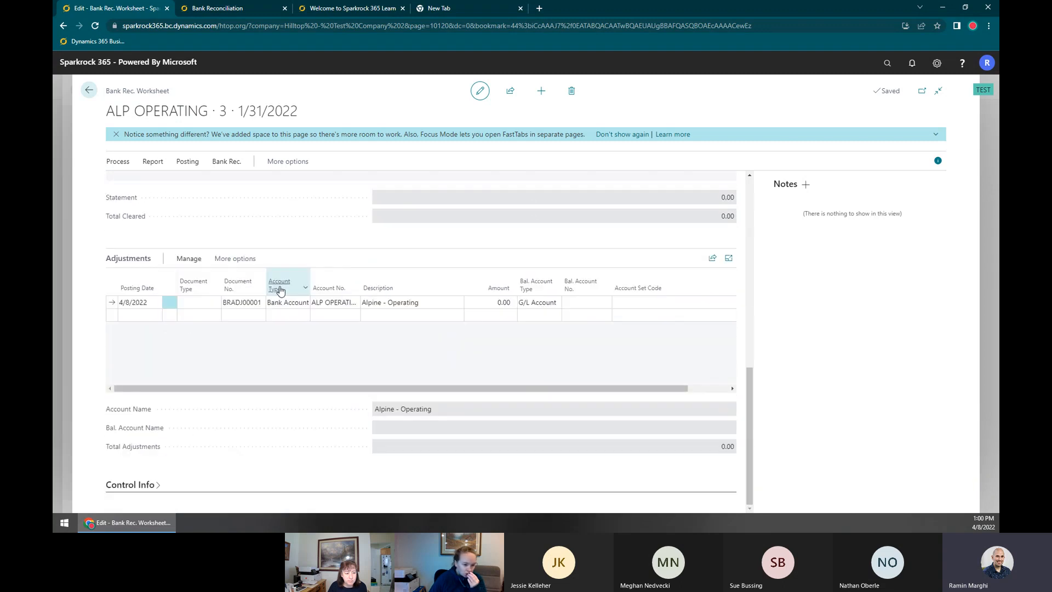
{"action": "scroll", "coordinate": [192, 189], "scroll_direction": "up", "scroll_amount": 7}
Process lines for both record types into the worksheet, filtered to posting dates ..02/28/22
{"action": "left_click", "coordinate": [118, 161]}
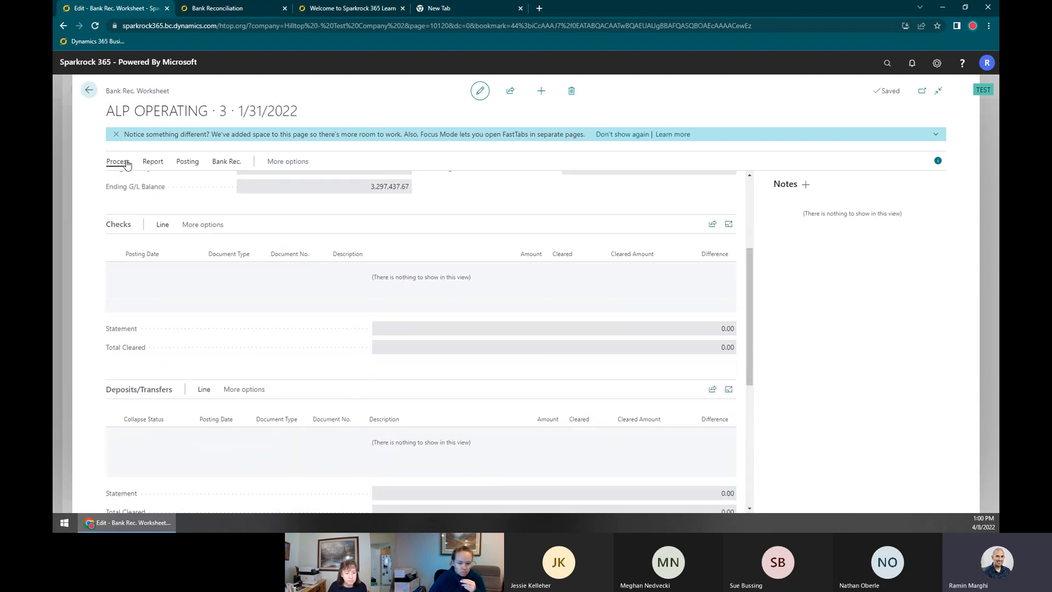
{"action": "left_click", "coordinate": [141, 181]}
{"action": "left_click", "coordinate": [567, 191]}
{"action": "left_click", "coordinate": [545, 217]}
{"action": "left_click", "coordinate": [546, 261]}
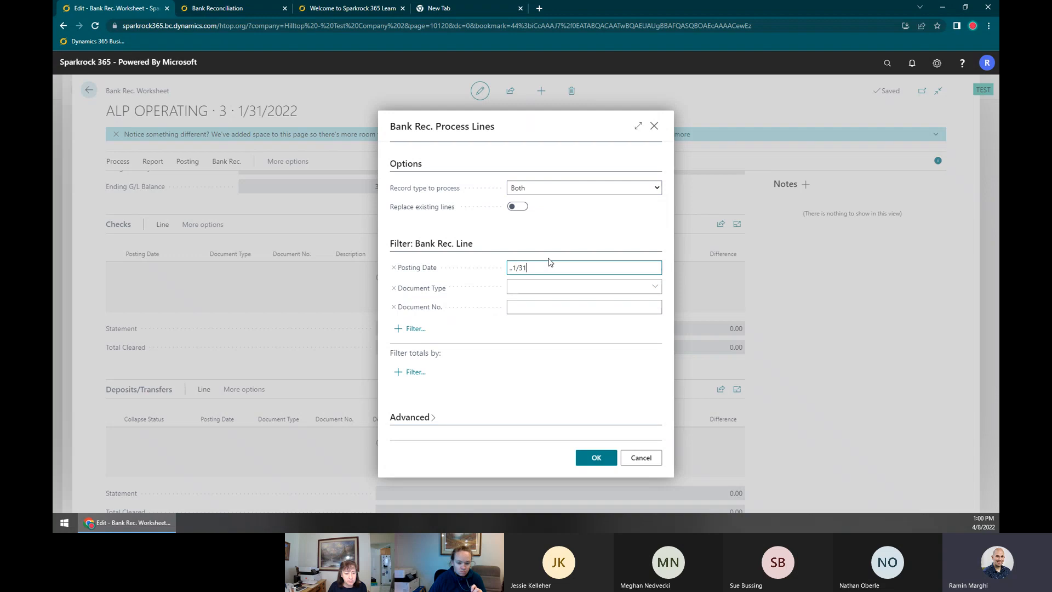
{"action": "triple_click", "coordinate": [546, 267]}
{"action": "type", "text": ".."}
{"action": "key", "text": "Tab"}
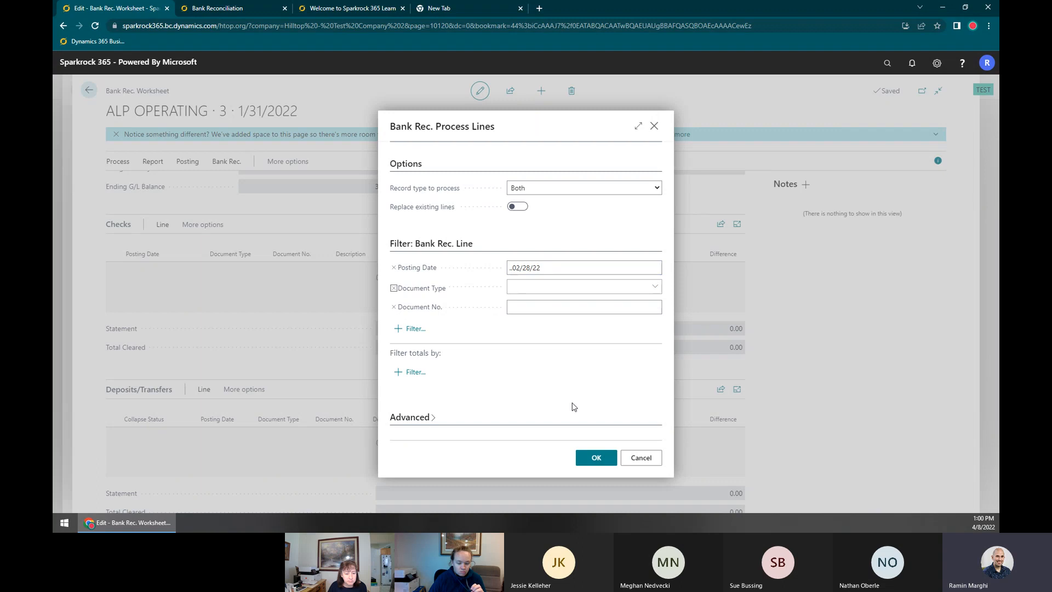
{"action": "left_click", "coordinate": [596, 458]}
Change the worksheet's statement date to 2/28/2022
{"action": "scroll", "coordinate": [231, 353], "scroll_direction": "up", "scroll_amount": 2}
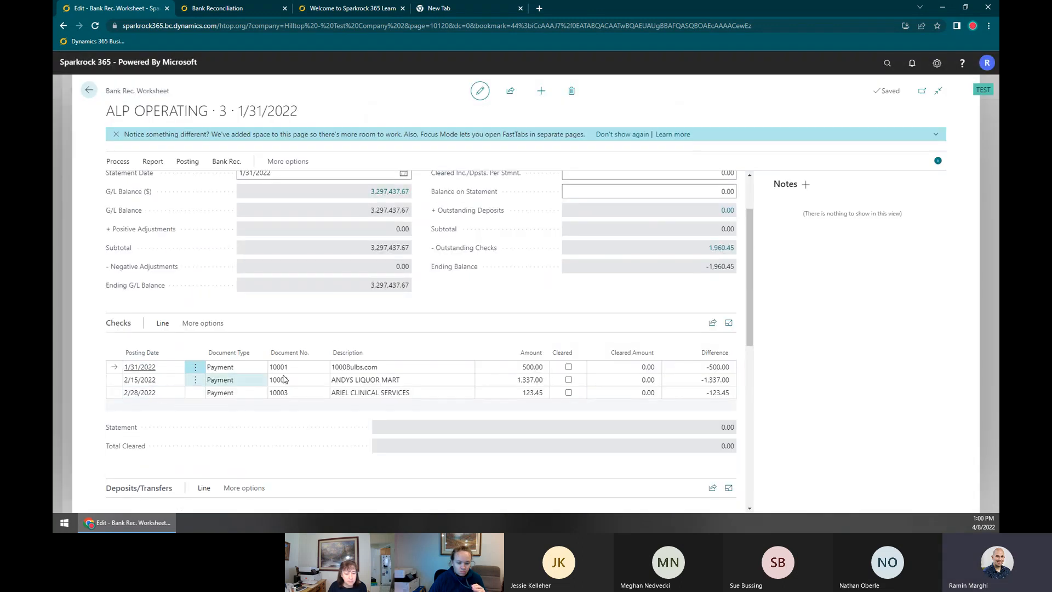
{"action": "scroll", "coordinate": [283, 378], "scroll_direction": "up", "scroll_amount": 1}
{"action": "left_click", "coordinate": [287, 198]}
{"action": "type", "text": "2/28/"}
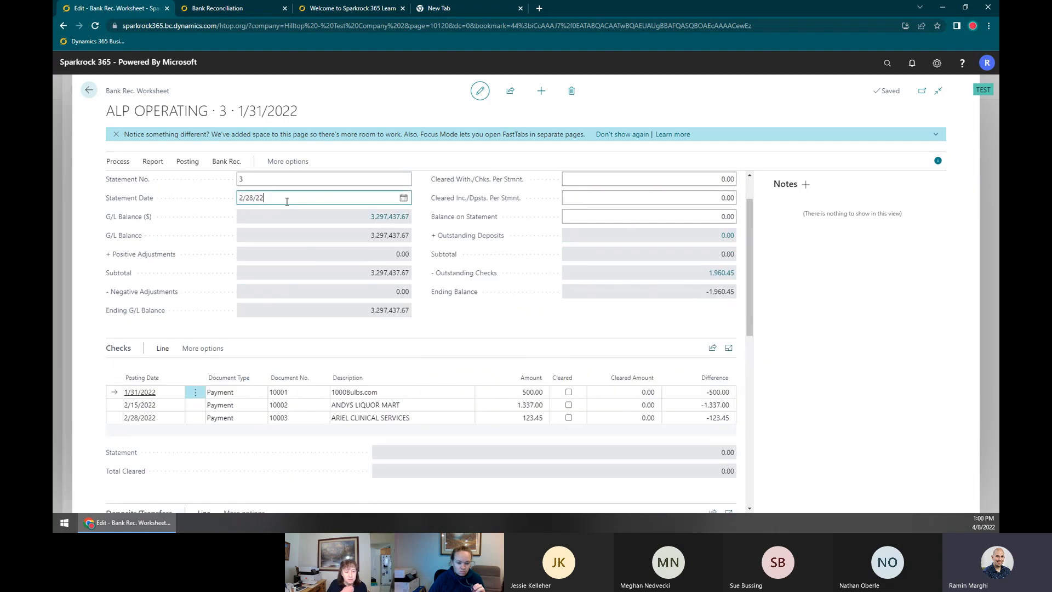
{"action": "key", "text": "Tab"}
Set the balance on the statement to 12,345.67
{"action": "left_click", "coordinate": [653, 215]}
{"action": "type", "text": "19"}
{"action": "key", "text": "BackSpace"}
{"action": "type", "text": "2,3"}
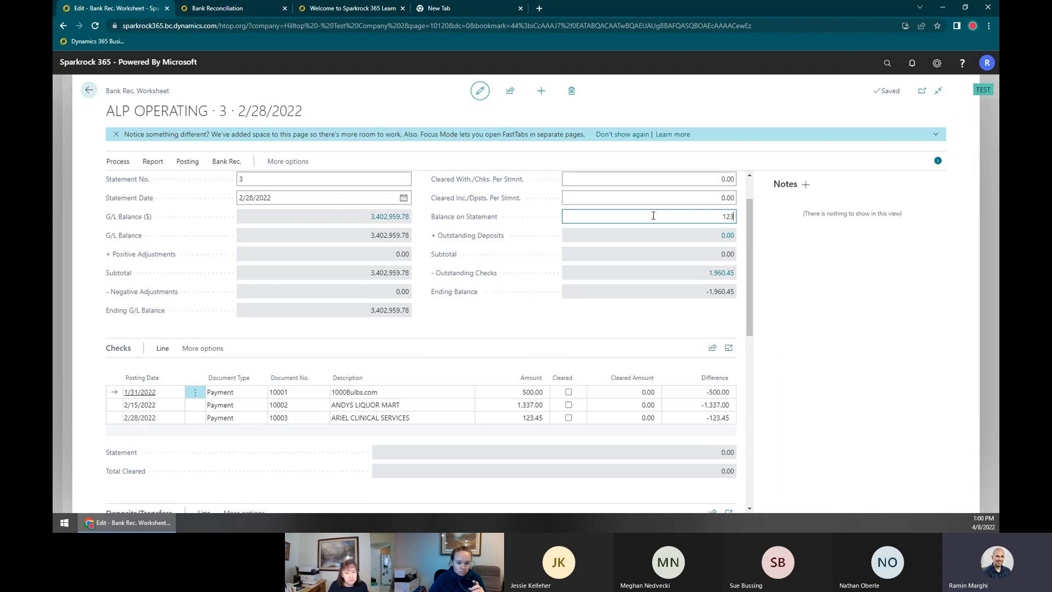
{"action": "type", "text": "45.67"}
{"action": "key", "text": "Tab"}
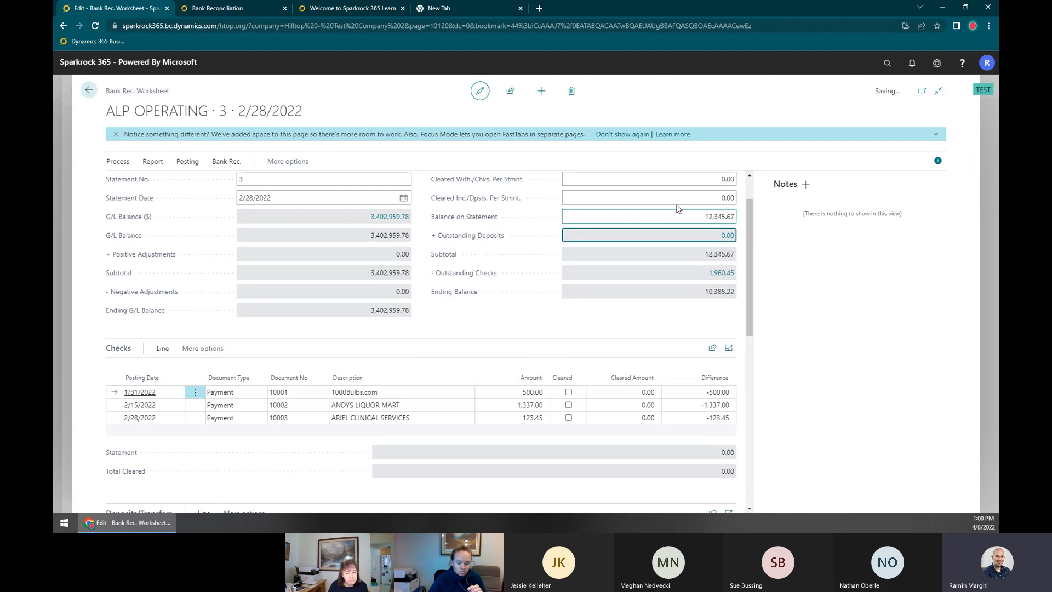
Mark check payments 10001 and 10002 as cleared
{"action": "scroll", "coordinate": [667, 258], "scroll_direction": "down", "scroll_amount": 3}
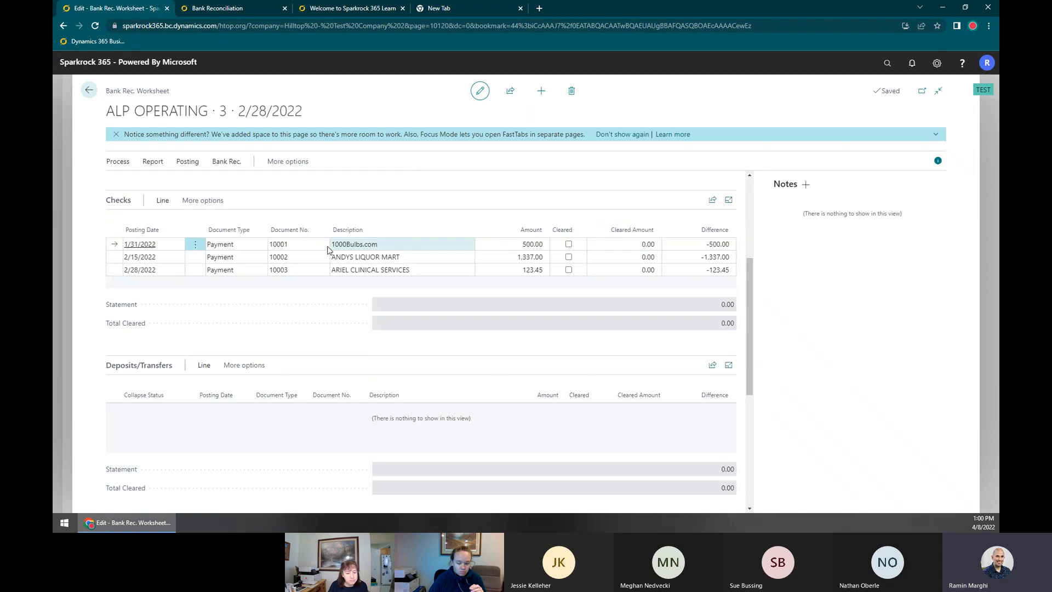
{"action": "left_click", "coordinate": [568, 243]}
{"action": "left_click", "coordinate": [568, 257]}
{"action": "left_click", "coordinate": [407, 269]}
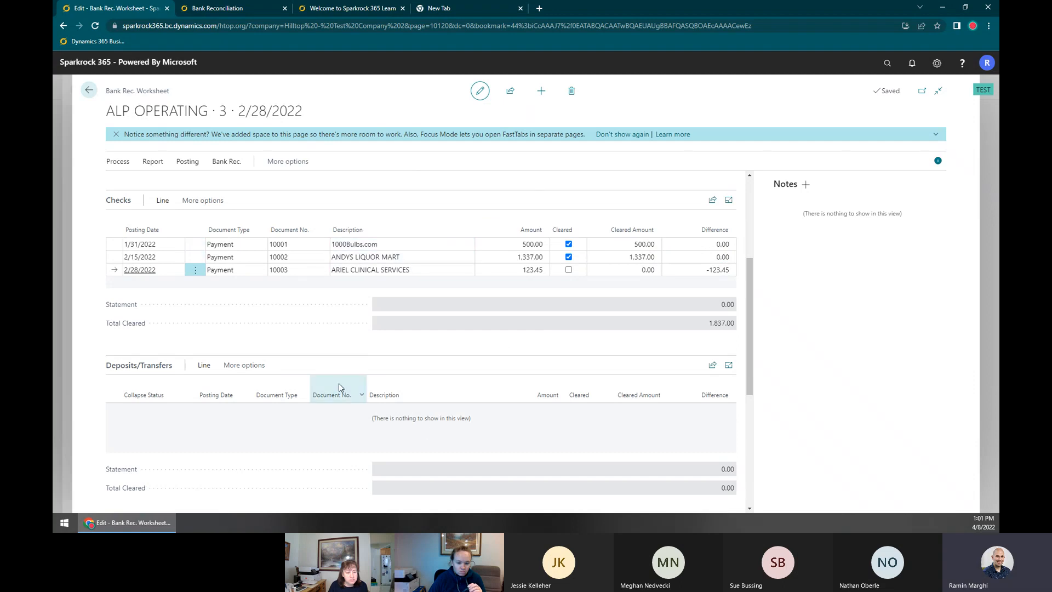
Describe the ALP OPERATING adjustment line as Bank Fees and set its amount to -25.00
{"action": "scroll", "coordinate": [427, 431], "scroll_direction": "down", "scroll_amount": 3}
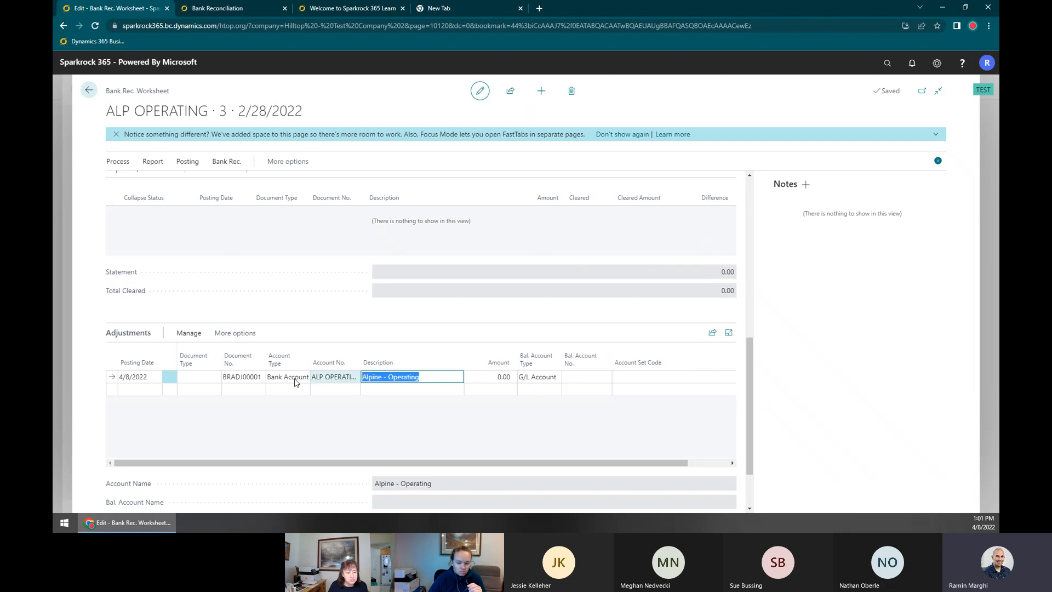
{"action": "left_click", "coordinate": [206, 376]}
{"action": "left_click", "coordinate": [402, 380]}
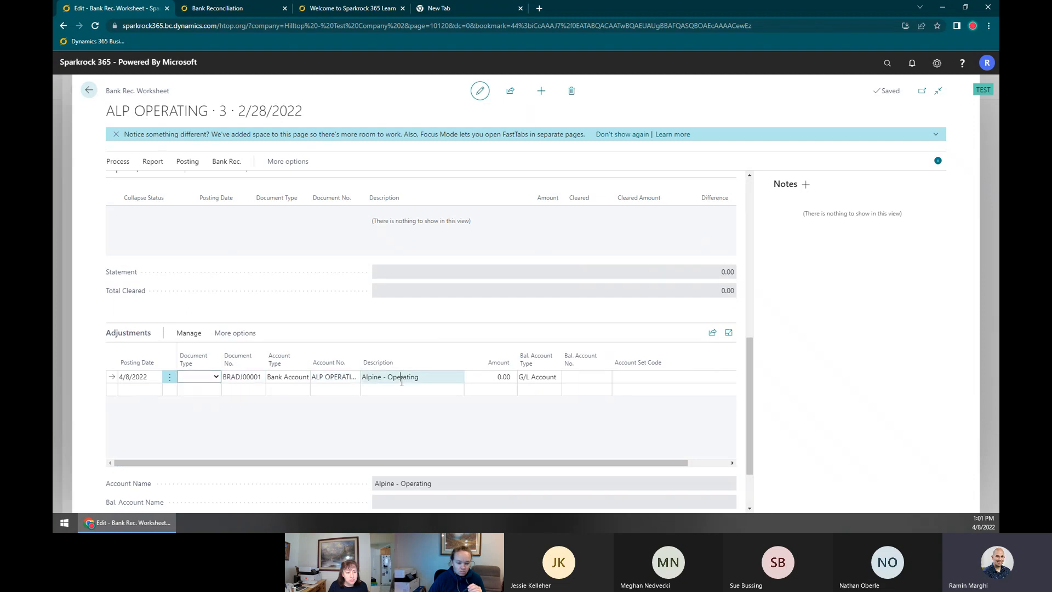
{"action": "type", "text": "Bank Fees"}
{"action": "key", "text": "Tab"}
{"action": "type", "text": "25"}
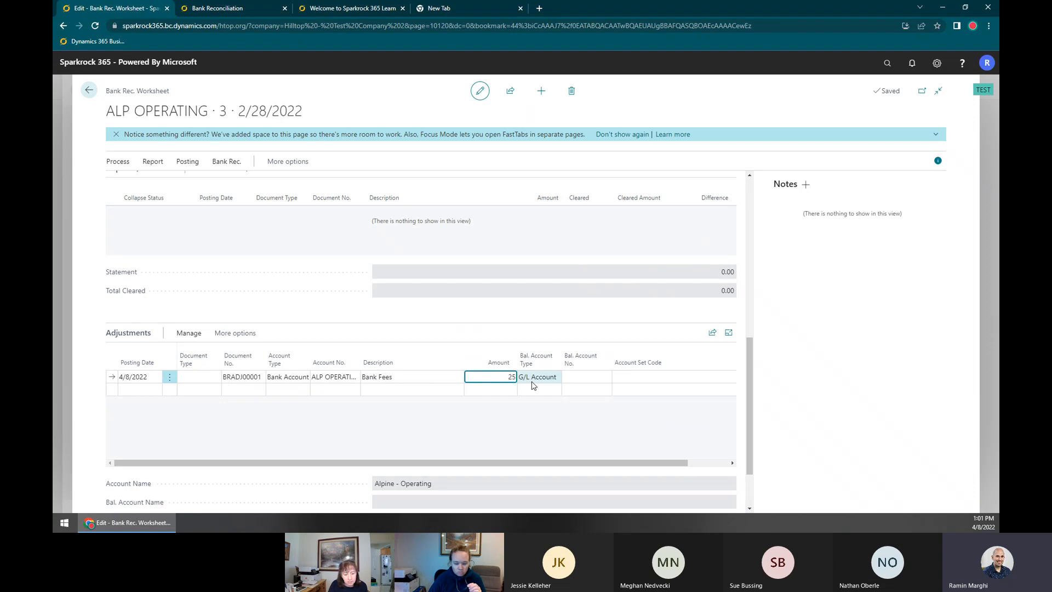
{"action": "key", "text": "Tab"}
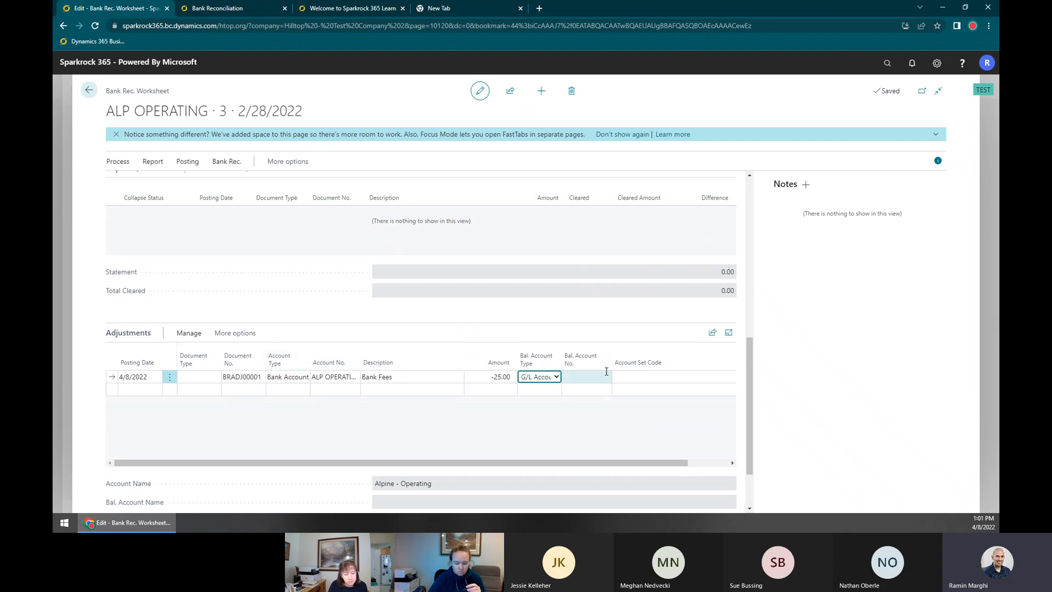
Look up fee accounts for the Bank Fees adjustment and assign G/L account 52400 (Fees) as its balancing account
{"action": "left_click", "coordinate": [603, 376]}
{"action": "type", "text": "fee"}
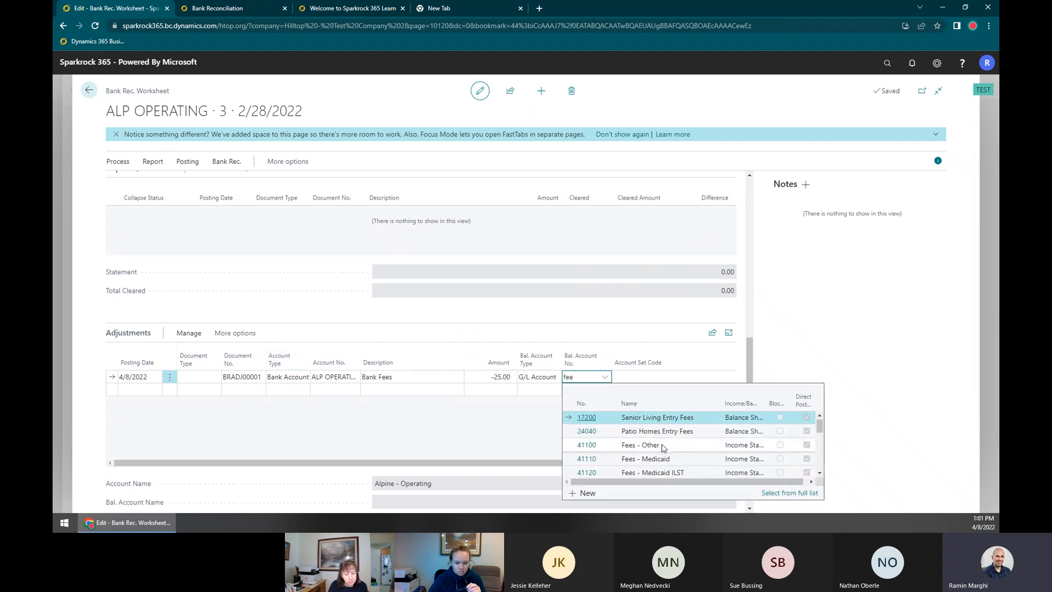
{"action": "scroll", "coordinate": [637, 454], "scroll_direction": "down", "scroll_amount": 3}
{"action": "left_click", "coordinate": [635, 455]}
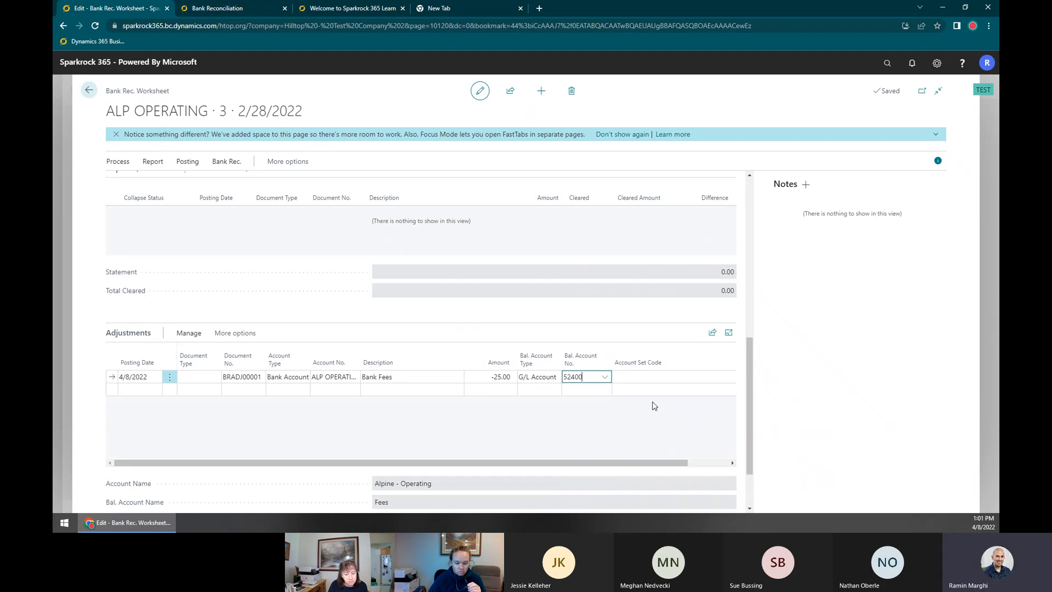
{"action": "scroll", "coordinate": [497, 465], "scroll_direction": "down", "scroll_amount": 1}
{"action": "scroll", "coordinate": [486, 463], "scroll_direction": "up", "scroll_amount": 10}
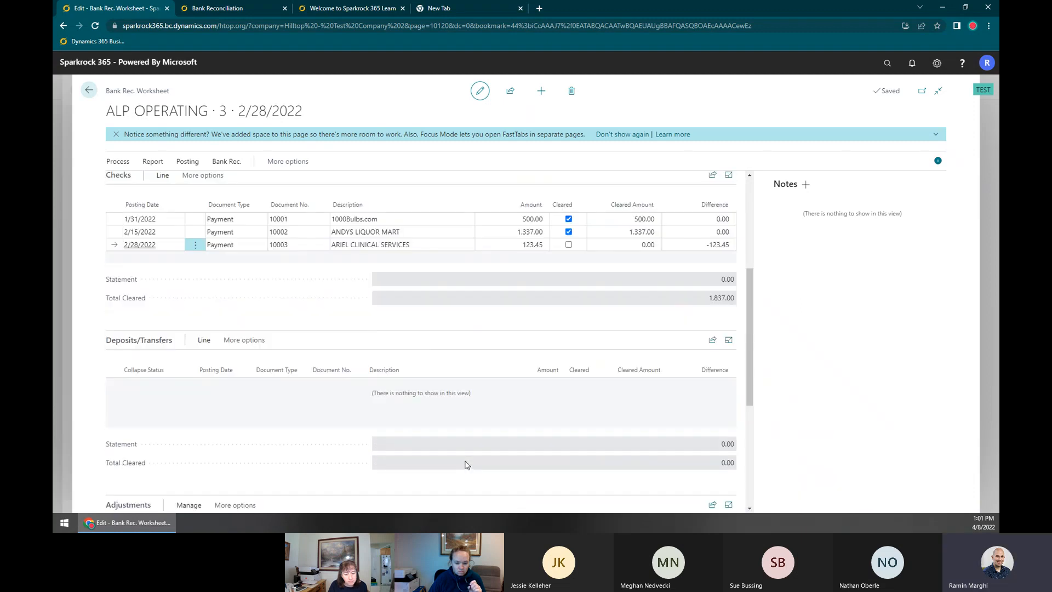
Check the Difference value on the ALP OPERATING worksheet and look at the available posting actions
{"action": "left_click", "coordinate": [722, 208]}
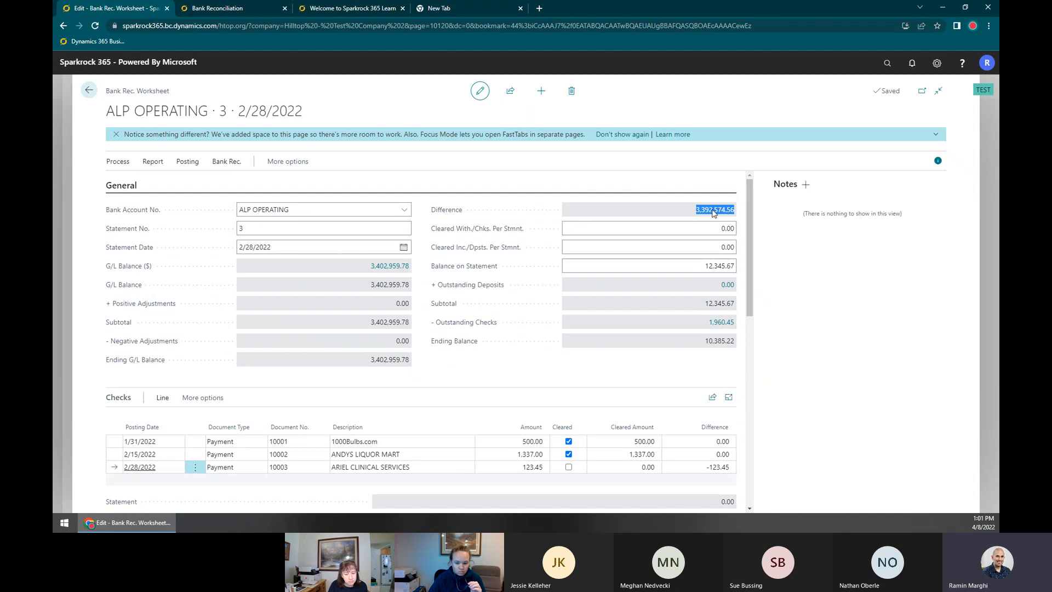
{"action": "left_click", "coordinate": [714, 211]}
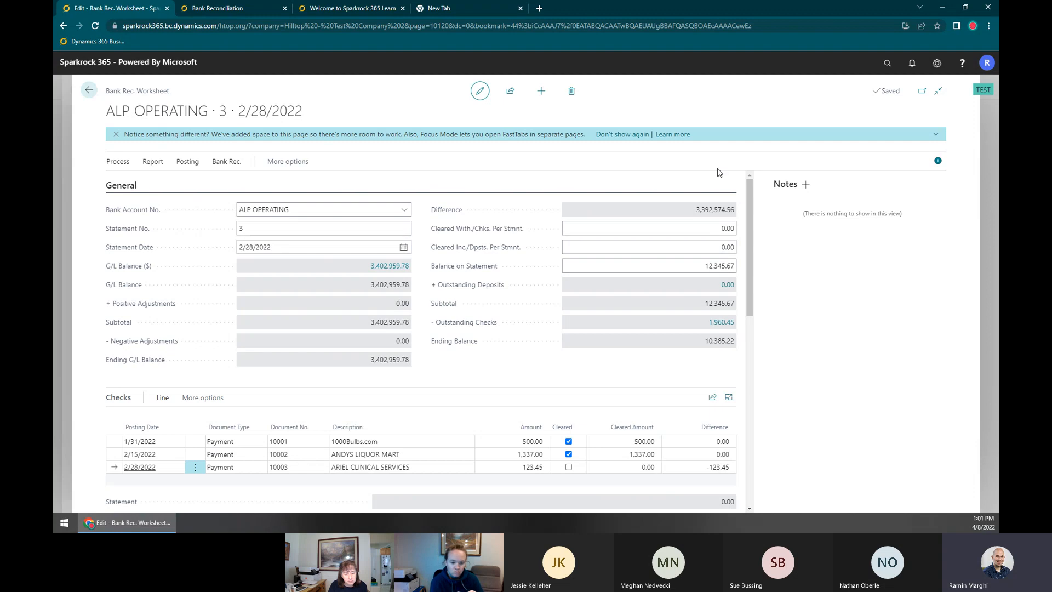
{"action": "left_click", "coordinate": [697, 214]}
{"action": "left_click", "coordinate": [187, 161]}
{"action": "left_click", "coordinate": [500, 381]}
Review the Checks, Deposits/Transfers and Adjustments sections of the ALP OPERATING reconciliation worksheet
{"action": "scroll", "coordinate": [521, 356], "scroll_direction": "down", "scroll_amount": 3}
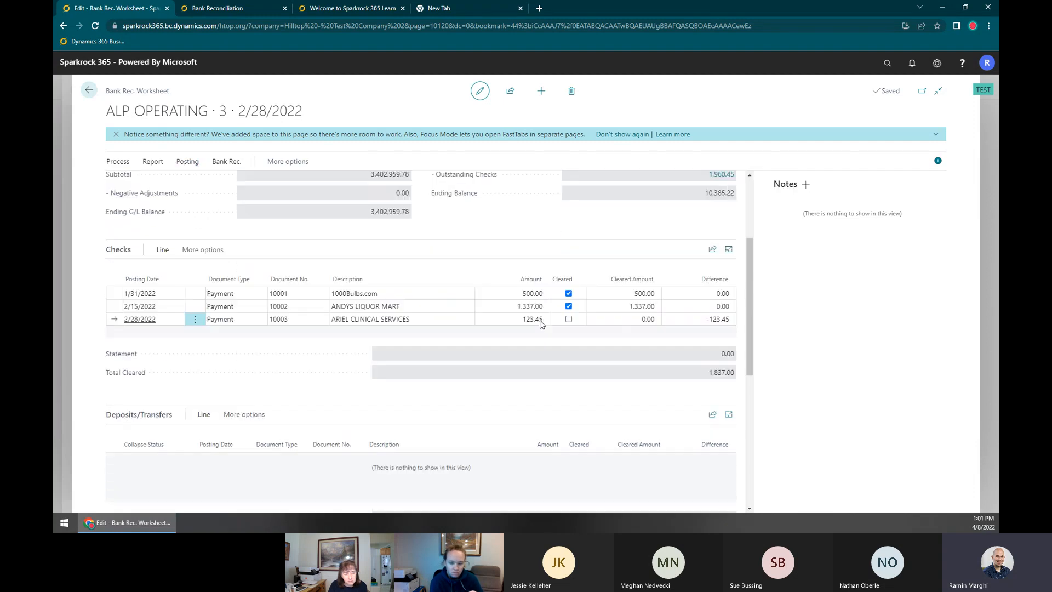
{"action": "scroll", "coordinate": [510, 458], "scroll_direction": "down", "scroll_amount": 5}
{"action": "scroll", "coordinate": [510, 458], "scroll_direction": "up", "scroll_amount": 3}
{"action": "scroll", "coordinate": [510, 458], "scroll_direction": "down", "scroll_amount": 1}
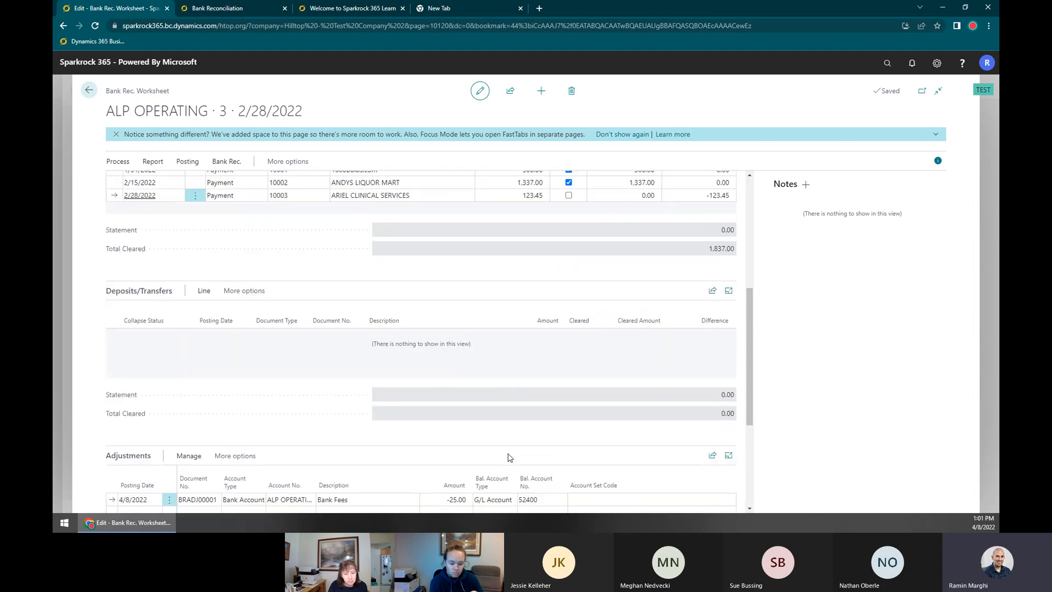
{"action": "scroll", "coordinate": [509, 456], "scroll_direction": "up", "scroll_amount": 2}
{"action": "scroll", "coordinate": [508, 453], "scroll_direction": "down", "scroll_amount": 4}
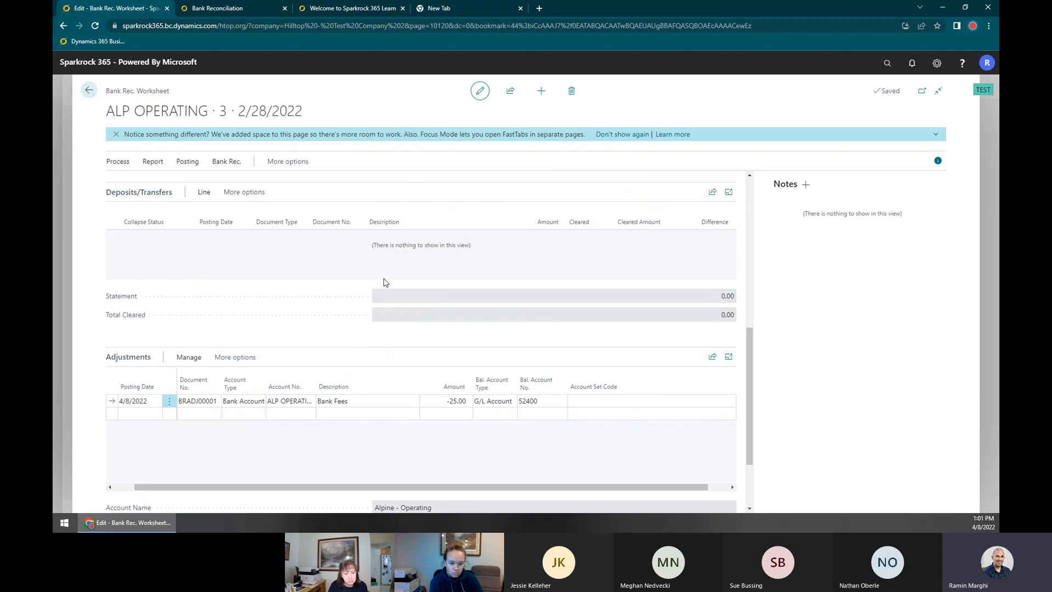
{"action": "scroll", "coordinate": [515, 342], "scroll_direction": "down", "scroll_amount": 2}
{"action": "scroll", "coordinate": [469, 375], "scroll_direction": "up", "scroll_amount": 8}
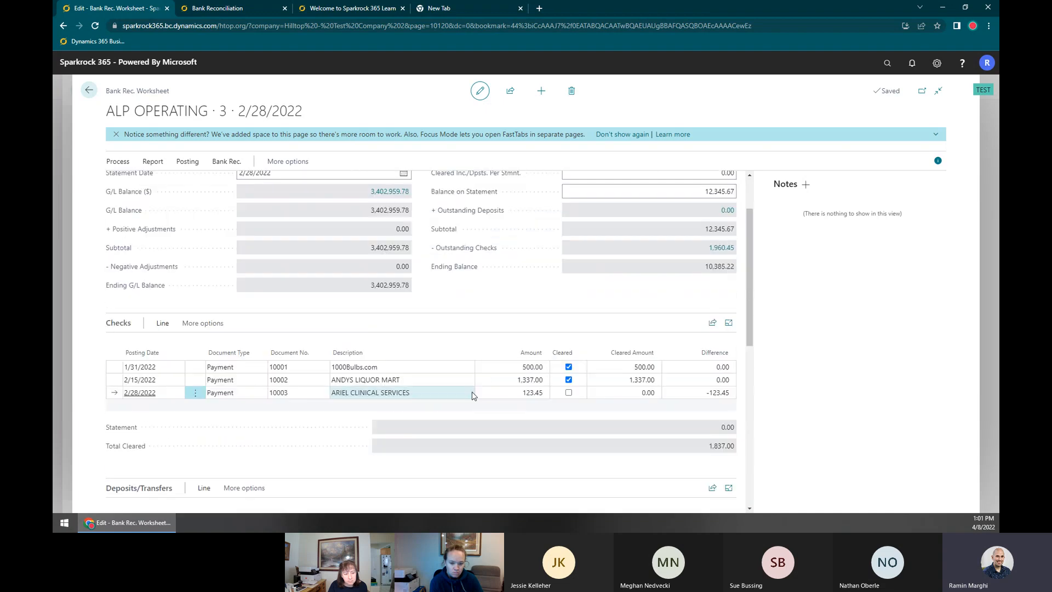
{"action": "scroll", "coordinate": [471, 384], "scroll_direction": "down", "scroll_amount": 3}
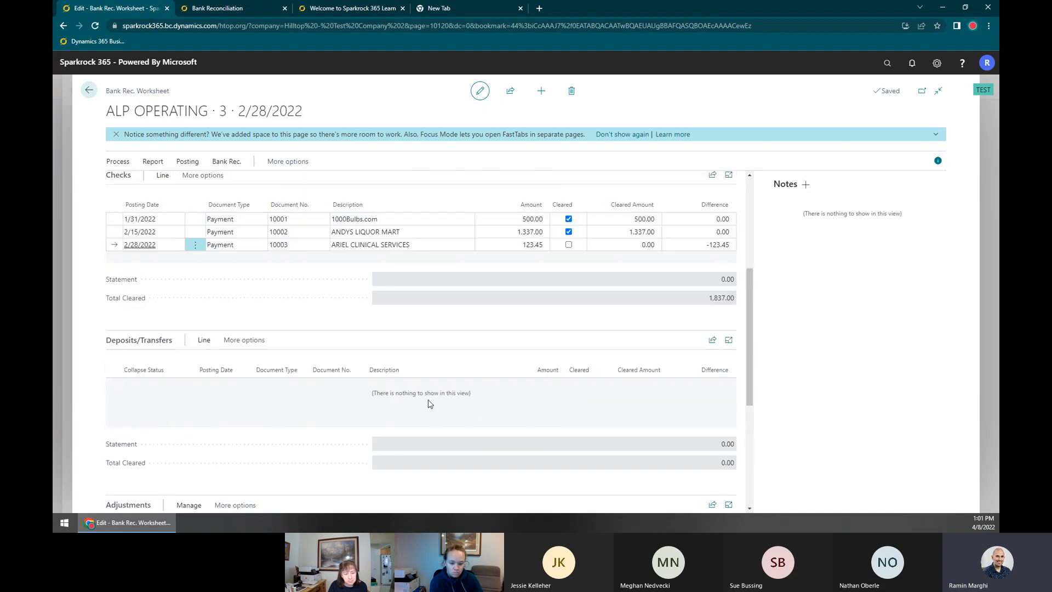
{"action": "scroll", "coordinate": [429, 403], "scroll_direction": "down", "scroll_amount": 4}
{"action": "scroll", "coordinate": [429, 398], "scroll_direction": "up", "scroll_amount": 5}
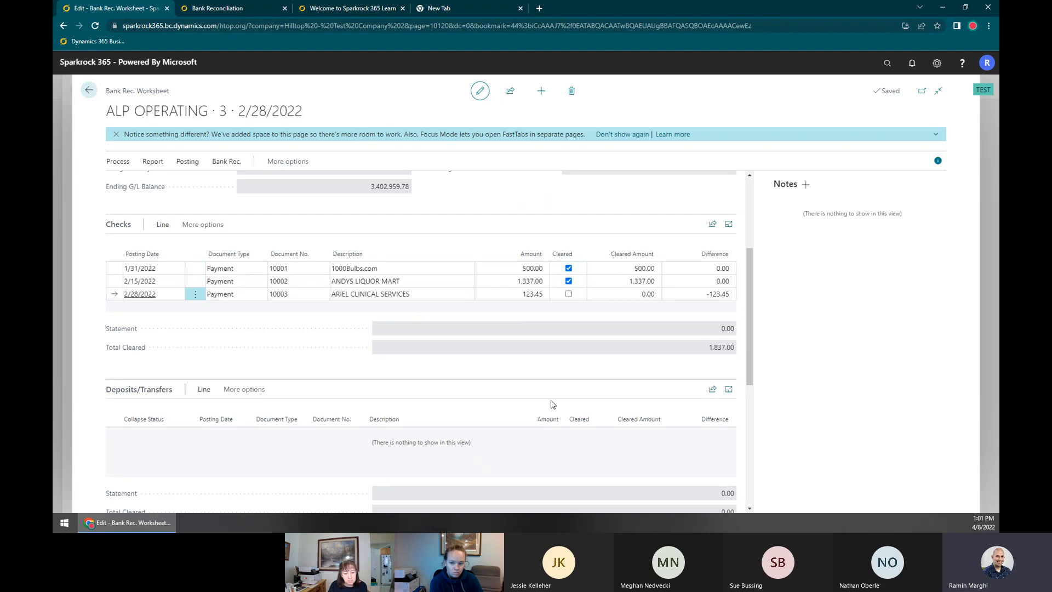
{"action": "scroll", "coordinate": [550, 472], "scroll_direction": "down", "scroll_amount": 1}
{"action": "scroll", "coordinate": [550, 472], "scroll_direction": "down", "scroll_amount": 3}
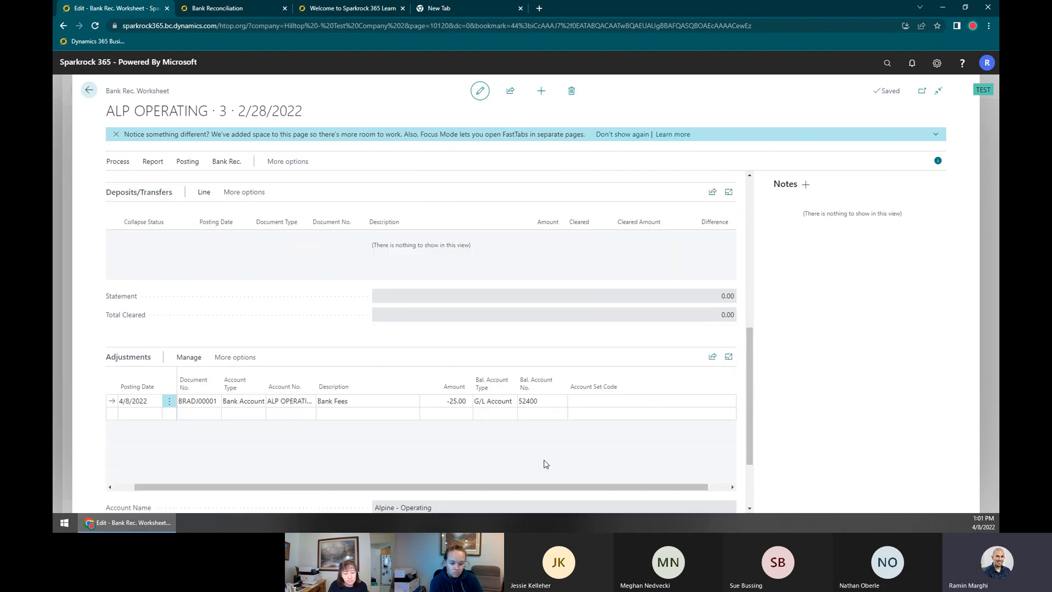
Close the reconciliation worksheet and the Bank Account Reconciliations list to return to the Bank Accounts list
{"action": "scroll", "coordinate": [546, 464], "scroll_direction": "up", "scroll_amount": 5}
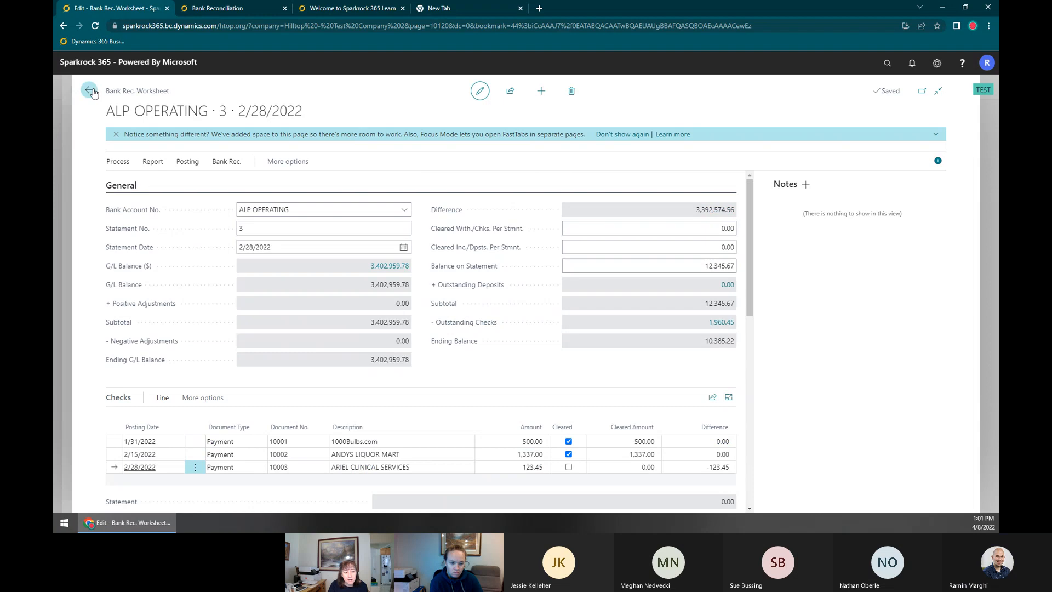
{"action": "left_click", "coordinate": [90, 90]}
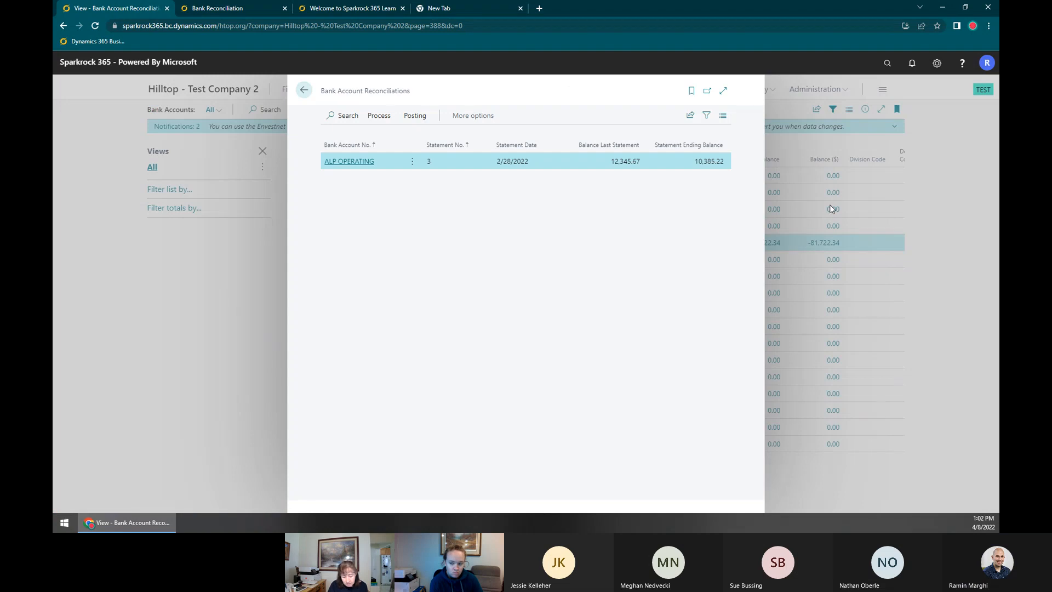
{"action": "key", "text": "Escape"}
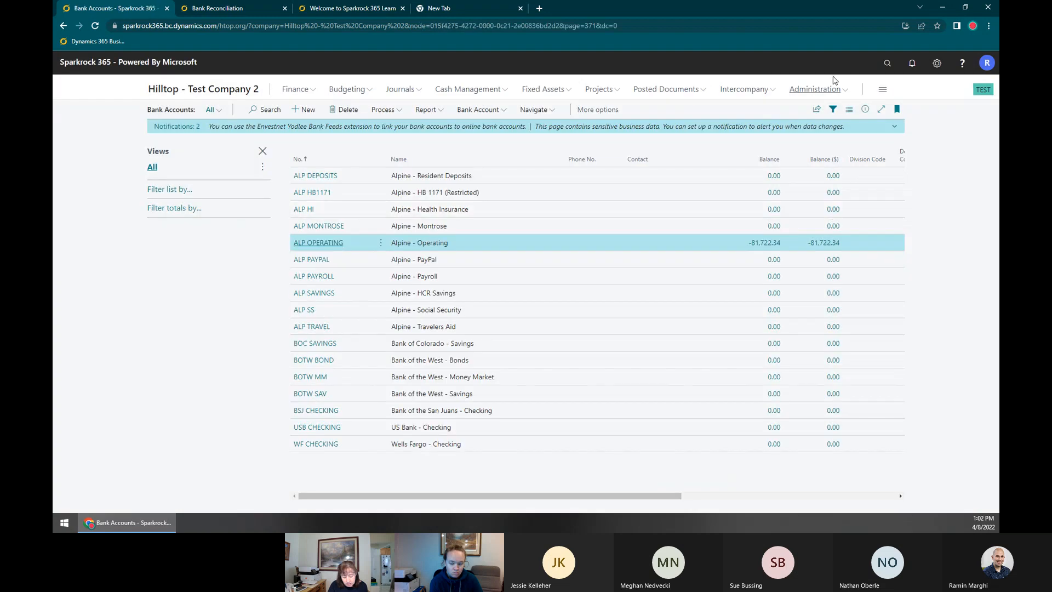
{"action": "left_click", "coordinate": [886, 63]}
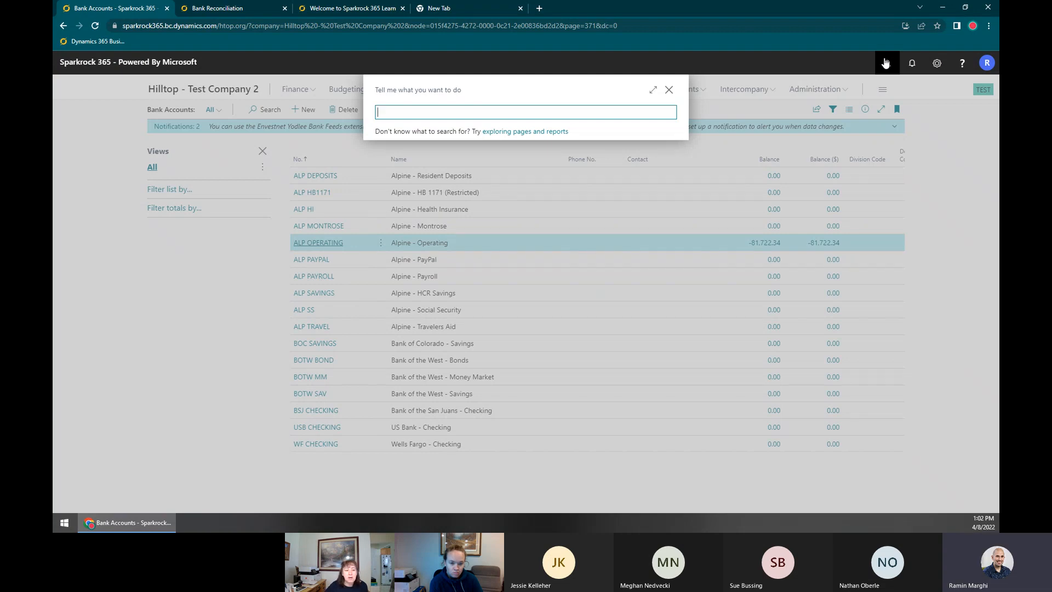
{"action": "type", "text": "Paym Tole"}
{"action": "key", "text": "ctrl+a"}
{"action": "type", "text": "Paym Re"}
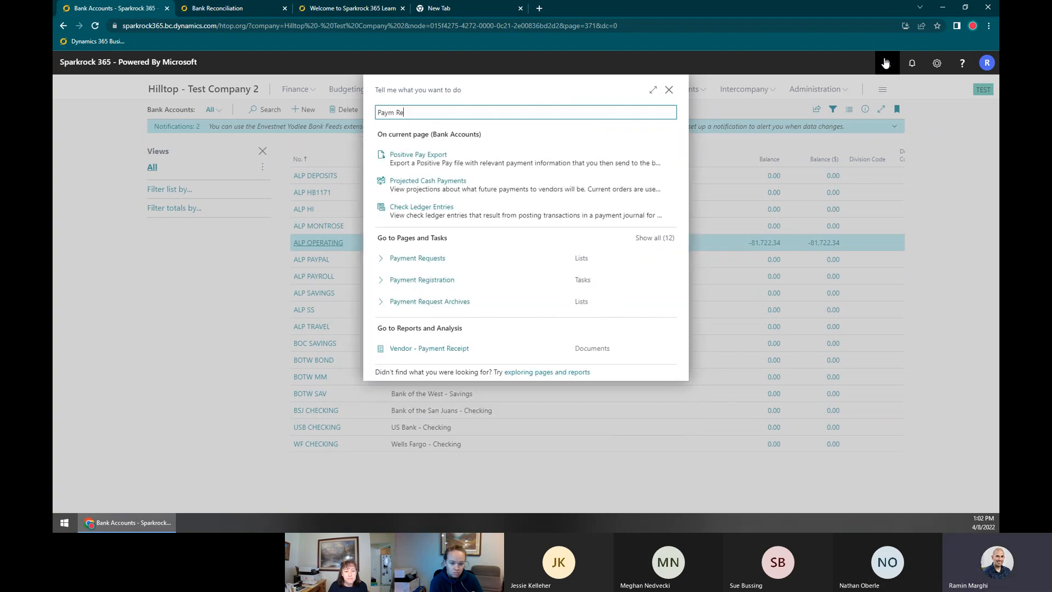
{"action": "type", "text": " Rul"}
{"action": "key", "text": "ctrl+a"}
{"action": "key", "text": "BackSpace"}
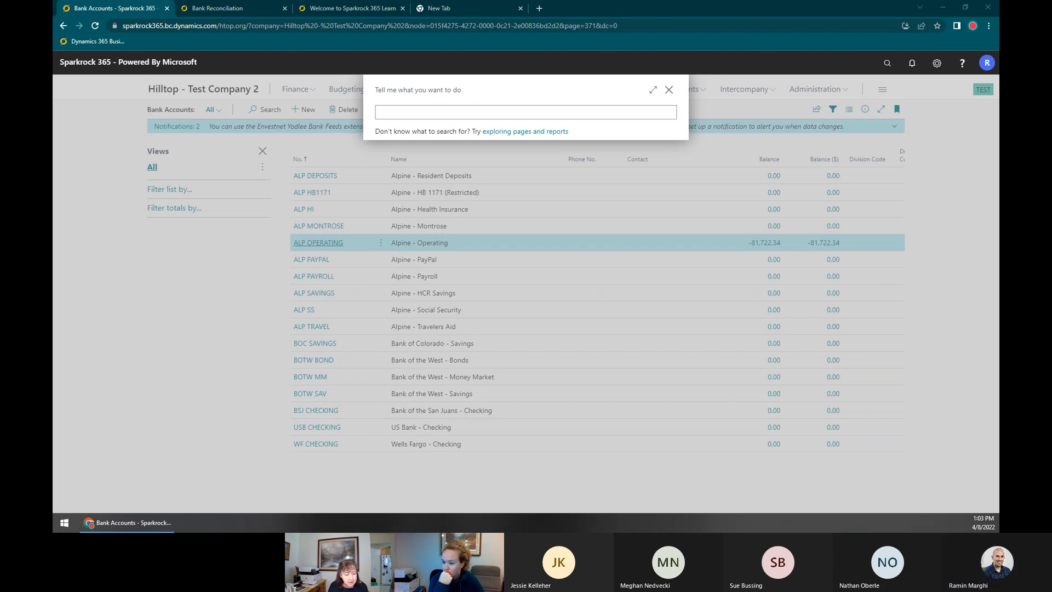
{"action": "left_click", "coordinate": [669, 90]}
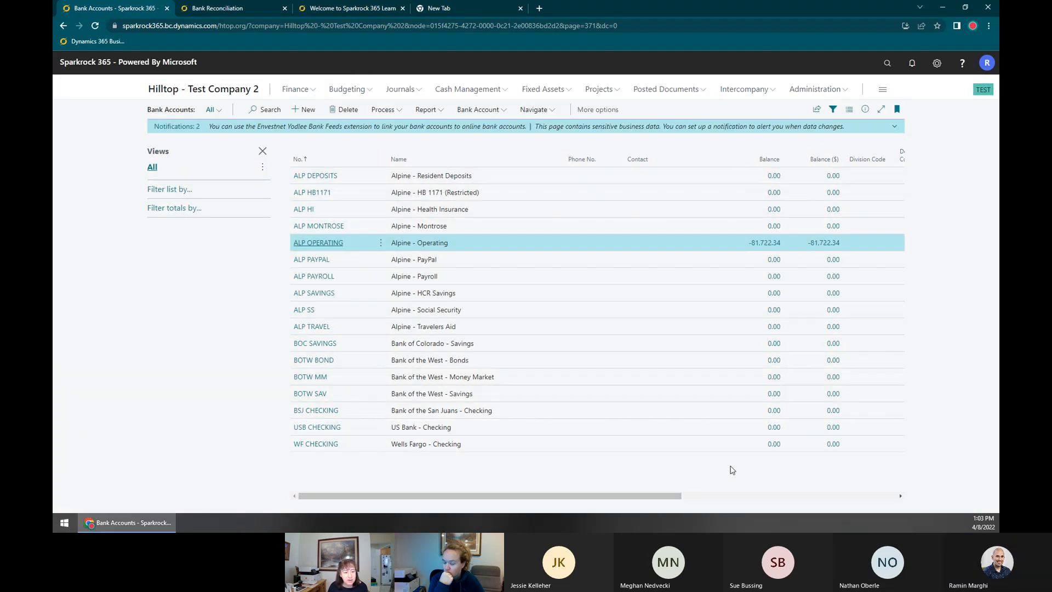
Search for Deposit, open the posted deposits of the ALP PAYROLL bank account and close that list
{"action": "left_click", "coordinate": [551, 276]}
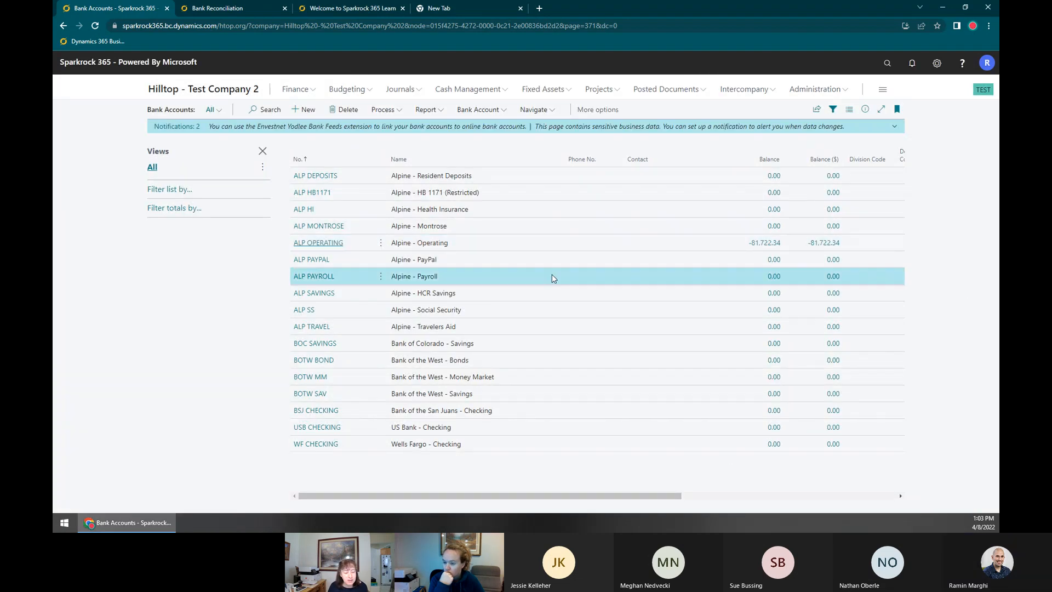
{"action": "left_click", "coordinate": [886, 64]}
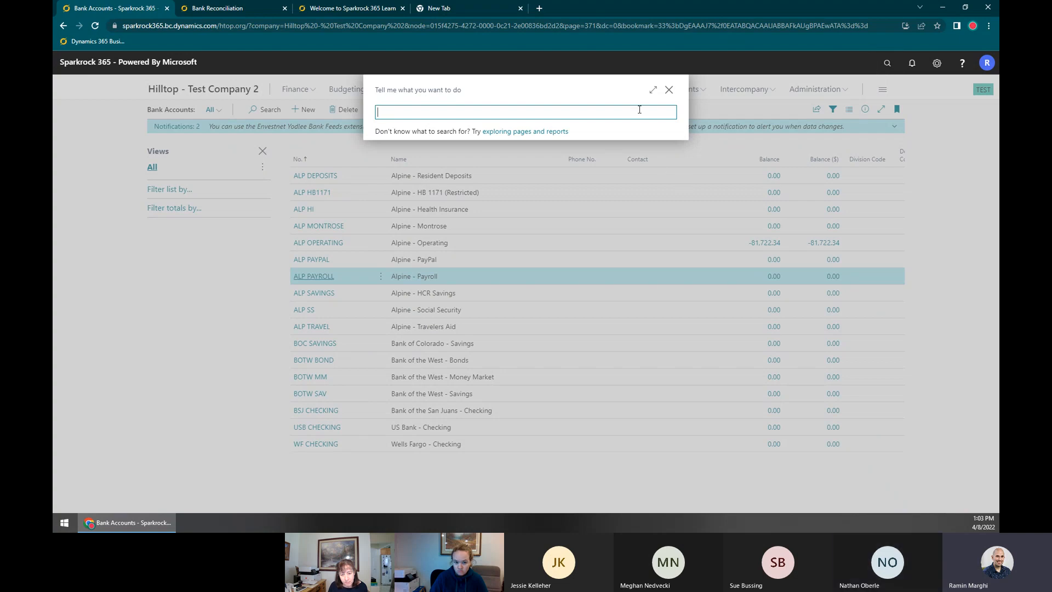
{"action": "left_click", "coordinate": [774, 13]}
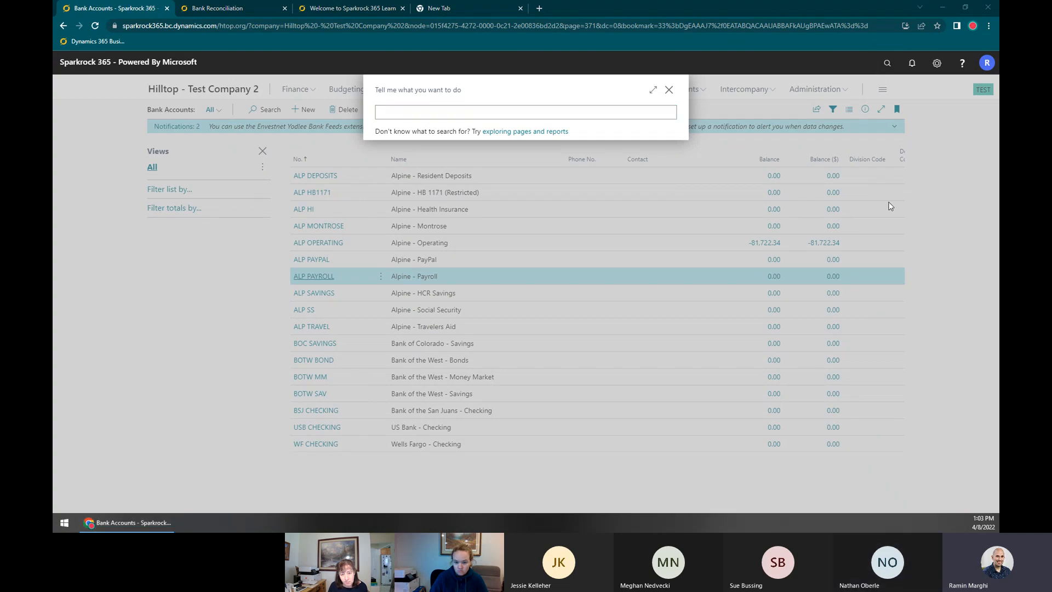
{"action": "left_click", "coordinate": [595, 111]}
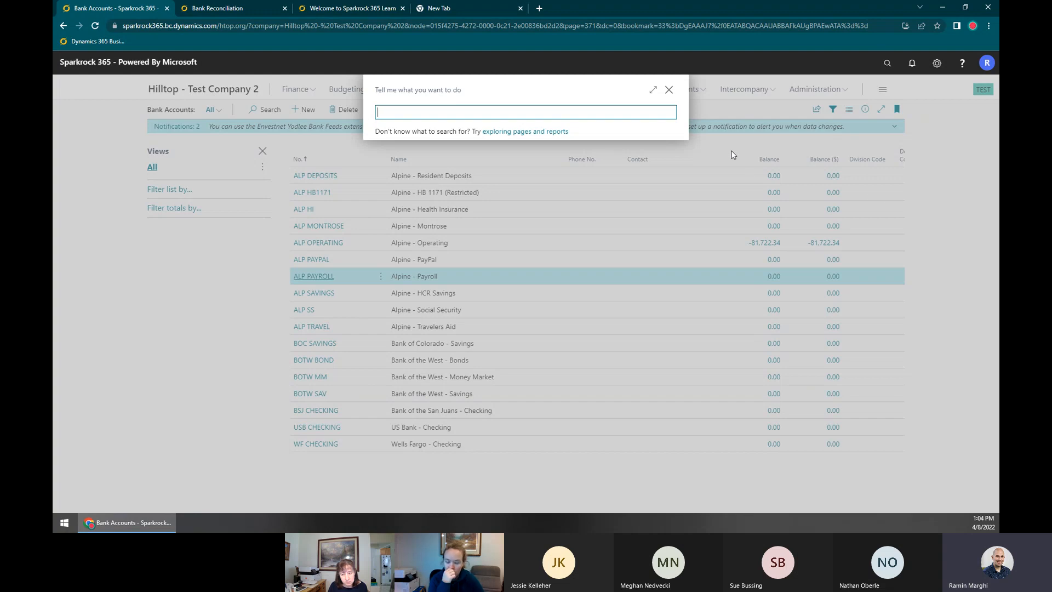
{"action": "type", "text": "Deposit"}
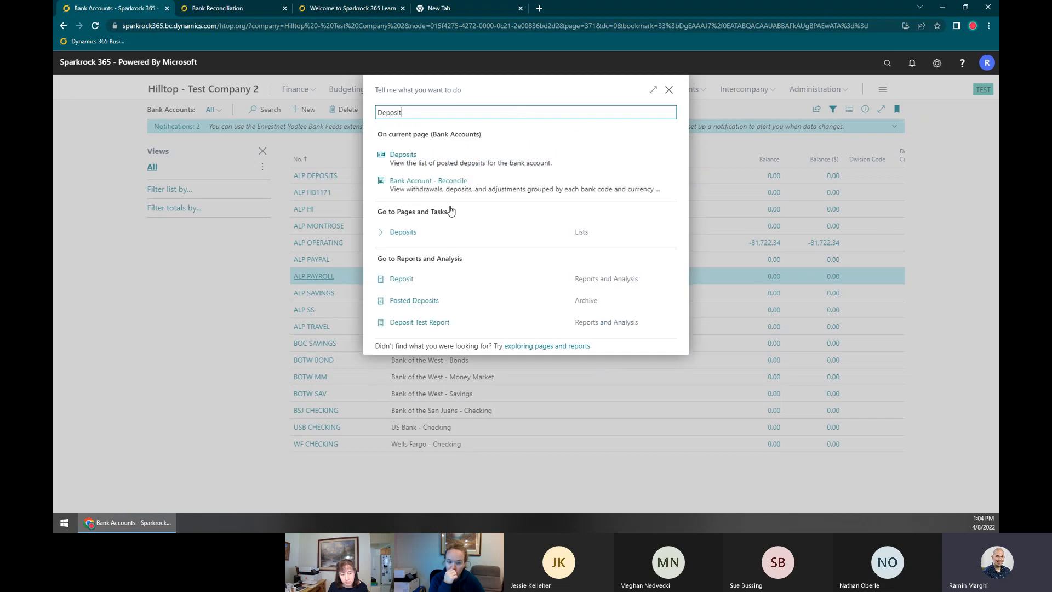
{"action": "left_click", "coordinate": [432, 158]}
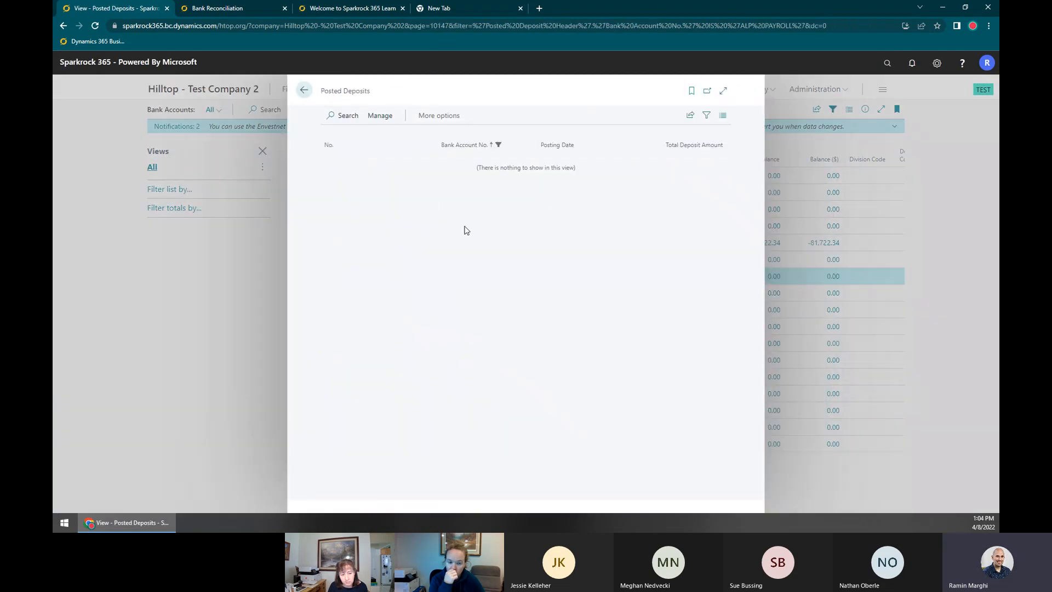
{"action": "left_click", "coordinate": [887, 213]}
Find the Deposits list page and open deposit DEP00002 from it
{"action": "left_click", "coordinate": [888, 63]}
{"action": "type", "text": "Deposit"}
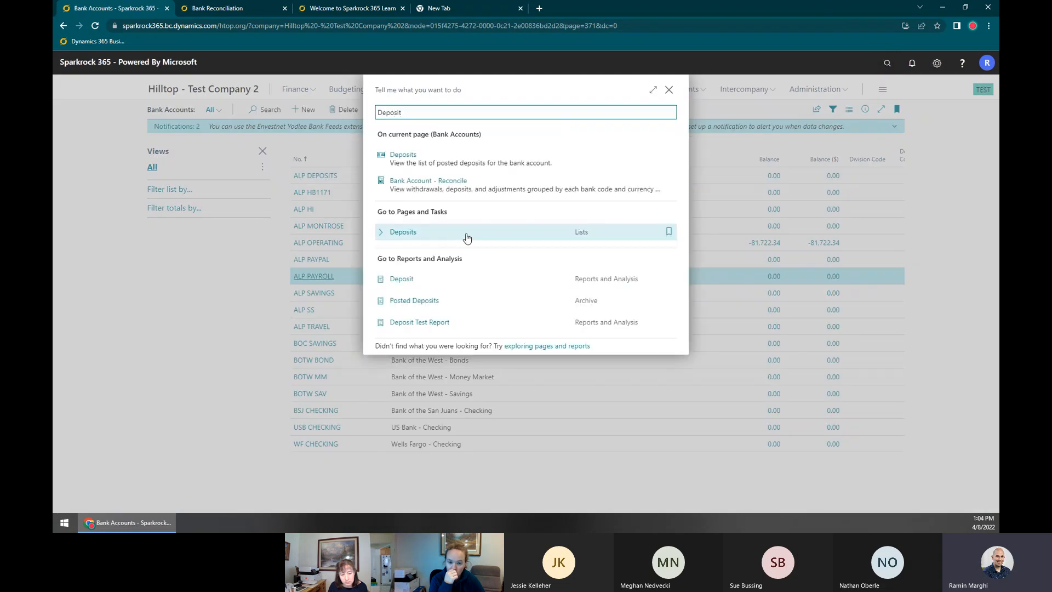
{"action": "left_click", "coordinate": [466, 238]}
{"action": "left_click", "coordinate": [350, 162]}
Set the deposit's posting date to 3/31/2022 and its bank account to ALP OPERATING
{"action": "left_click", "coordinate": [597, 185]}
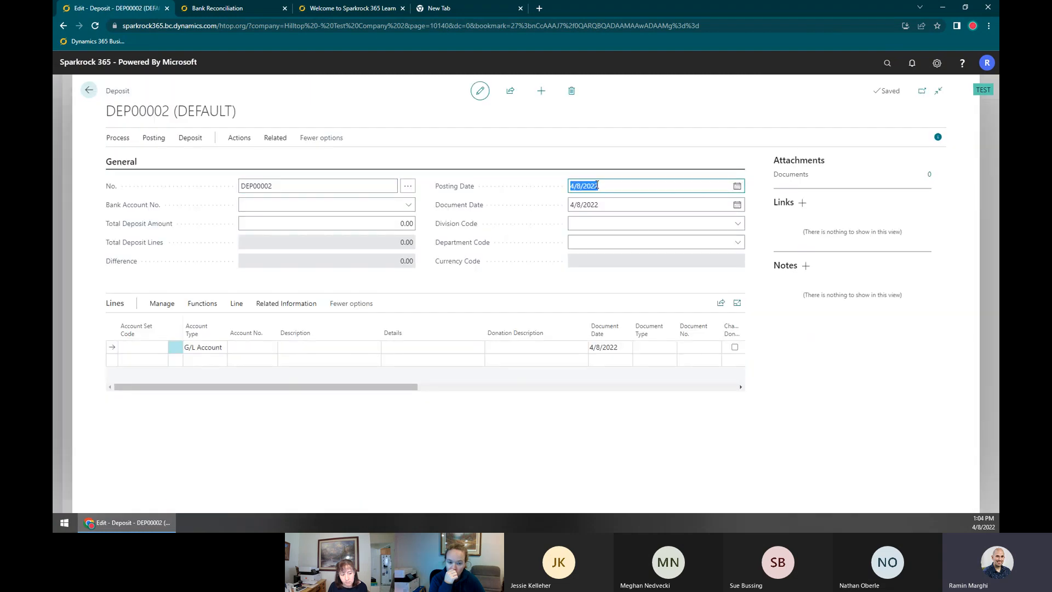
{"action": "type", "text": "3/31/2022"}
{"action": "key", "text": "Tab"}
{"action": "left_click", "coordinate": [408, 204]}
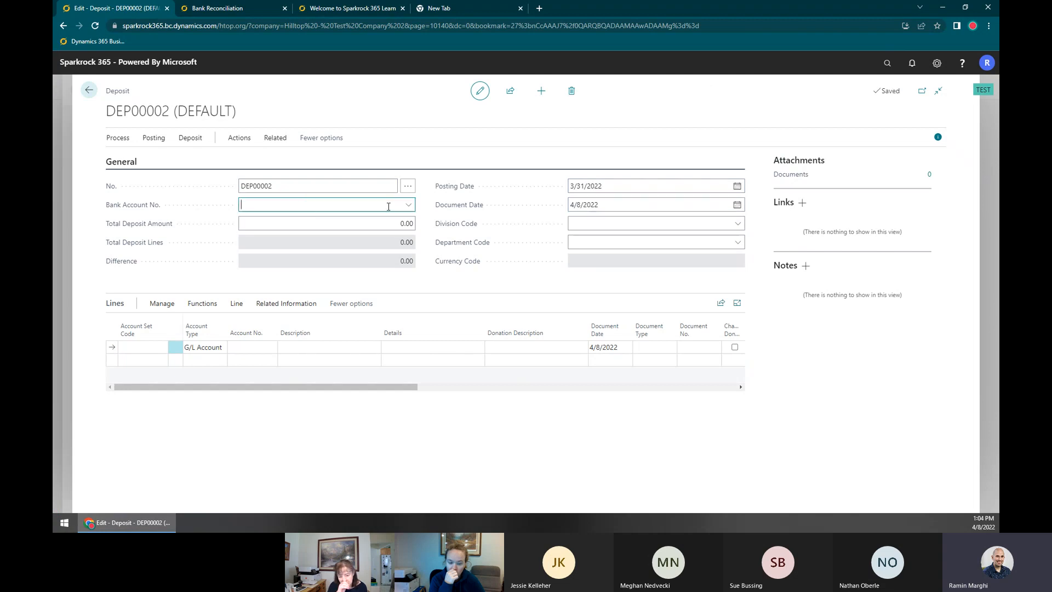
{"action": "scroll", "coordinate": [315, 274], "scroll_direction": "down", "scroll_amount": 1}
{"action": "left_click", "coordinate": [307, 250]}
Set the total deposit amount to 1,600.00
{"action": "left_click", "coordinate": [362, 223]}
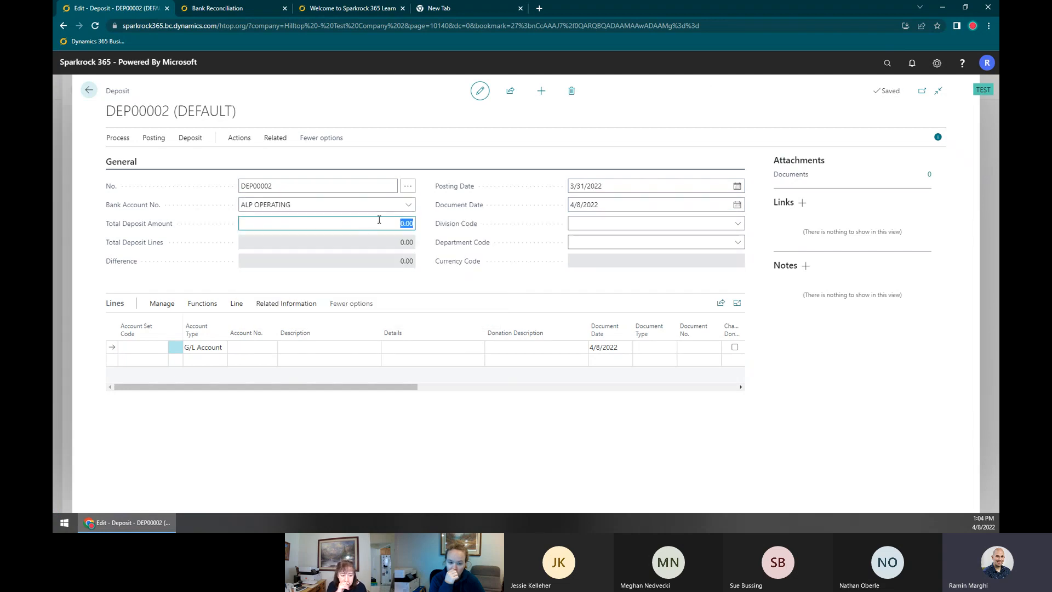
{"action": "key", "text": "BackSpace"}
{"action": "type", "text": "1600"}
{"action": "key", "text": "Tab"}
Set the account type of the first two deposit lines to Customer
{"action": "left_click", "coordinate": [207, 346]}
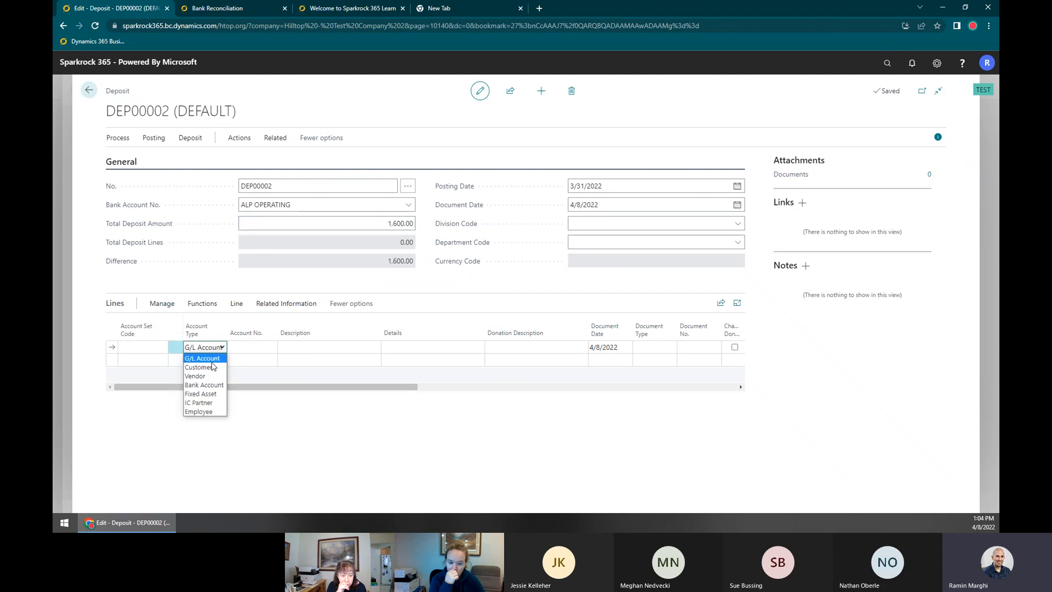
{"action": "left_click", "coordinate": [200, 356]}
{"action": "left_click", "coordinate": [211, 361]}
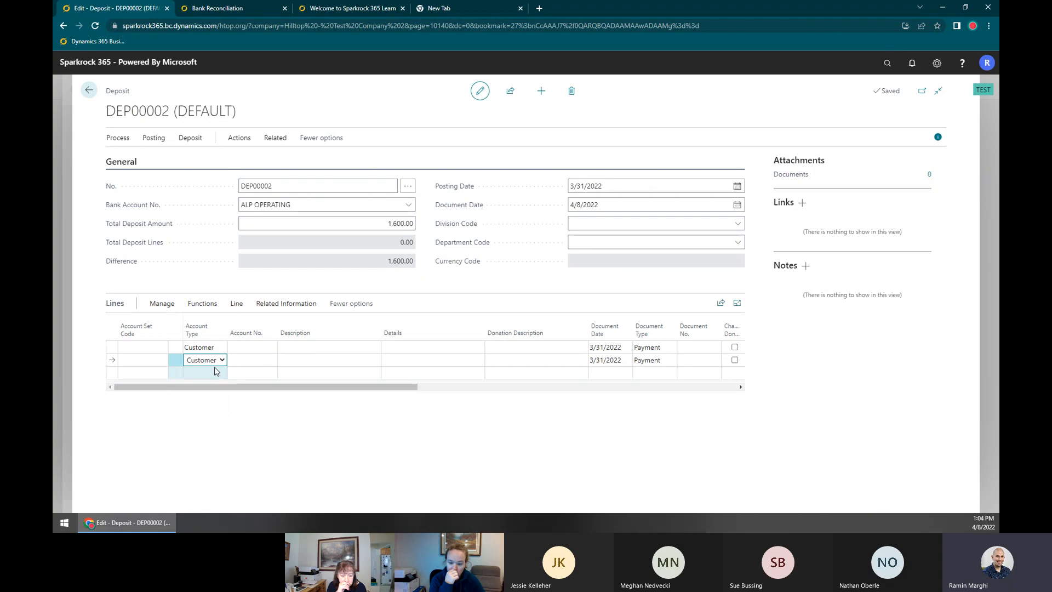
Assign the customers A/R-DAYBREAK MEDICAID, A/R-DAYBREAK PRIVATE PAY and CCR MATCH to the three deposit lines
{"action": "left_click", "coordinate": [252, 347]}
{"action": "left_click", "coordinate": [270, 347]}
{"action": "left_click", "coordinate": [287, 416]}
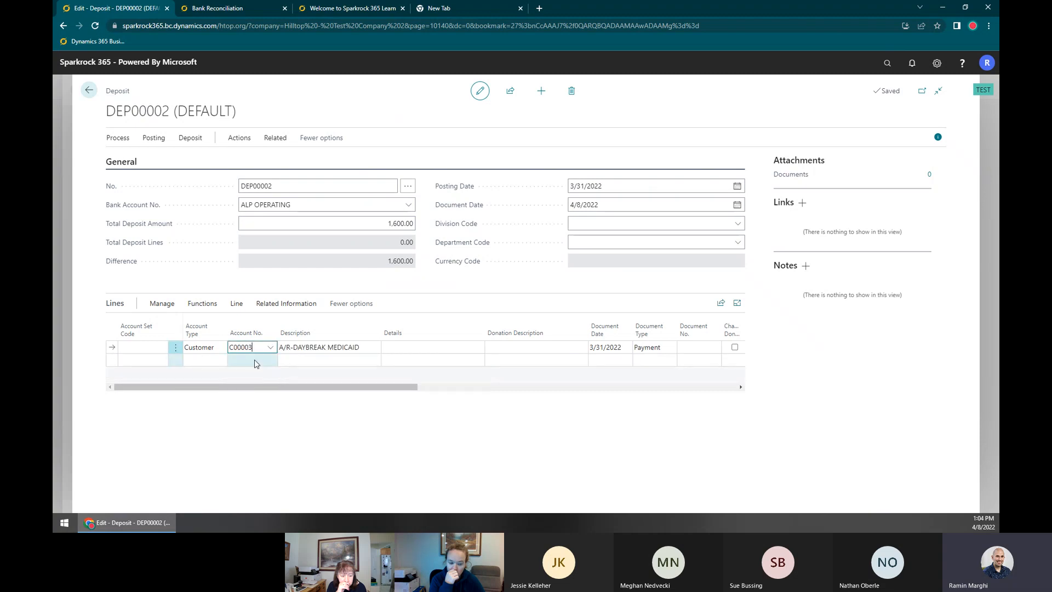
{"action": "left_click", "coordinate": [252, 359]}
{"action": "left_click", "coordinate": [305, 442]}
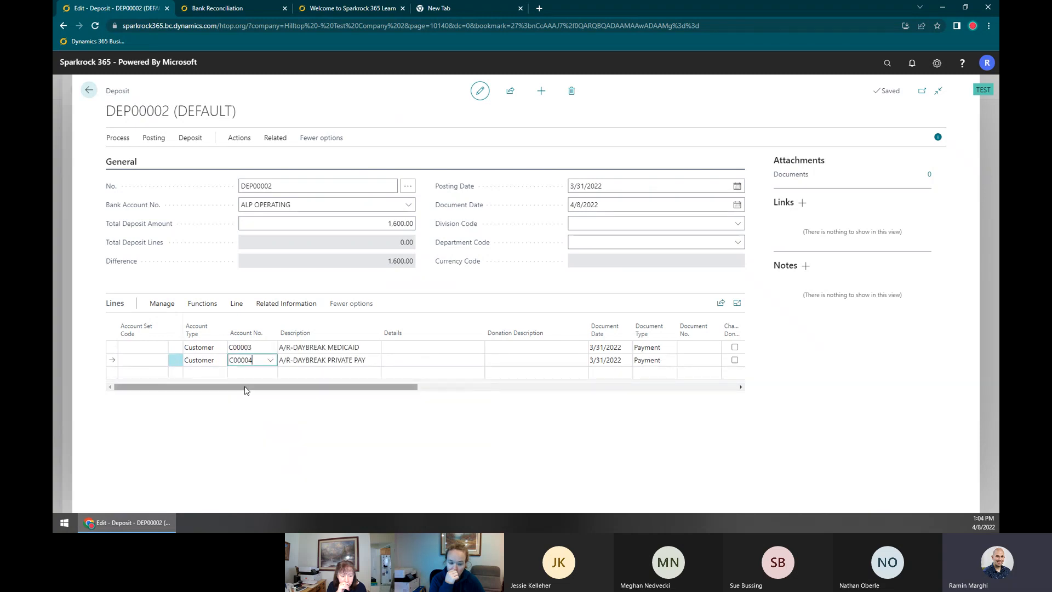
{"action": "left_click", "coordinate": [252, 373]}
{"action": "scroll", "coordinate": [294, 431], "scroll_direction": "down", "scroll_amount": 5}
{"action": "left_click", "coordinate": [294, 431]}
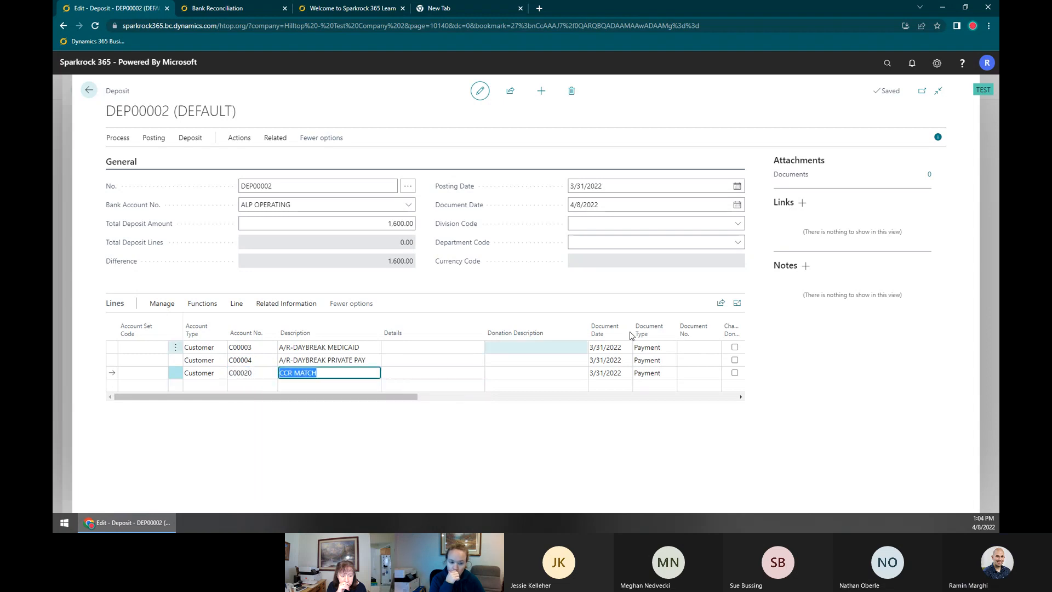
Enter the document numbers TEST1, TET2 and TEST3 on the three deposit lines
{"action": "left_click", "coordinate": [654, 373]}
{"action": "left_click", "coordinate": [687, 373]}
{"action": "key", "text": "shift+Tab"}
{"action": "key", "text": "Up"}
{"action": "key", "text": "Up"}
{"action": "key", "text": "Tab"}
{"action": "type", "text": "TEST1"}
{"action": "key", "text": "Down"}
{"action": "type", "text": "TET2"}
{"action": "key", "text": "Down"}
{"action": "type", "text": "TEst3"}
Enter credit amounts of 600, 400 and 600 on the three deposit lines and check the Total Deposit Lines value
{"action": "key", "text": "Tab"}
{"action": "key", "text": "Tab"}
{"action": "key", "text": "Tab"}
{"action": "key", "text": "shift+Tab"}
{"action": "key", "text": "Up"}
{"action": "key", "text": "Up"}
{"action": "key", "text": "Tab"}
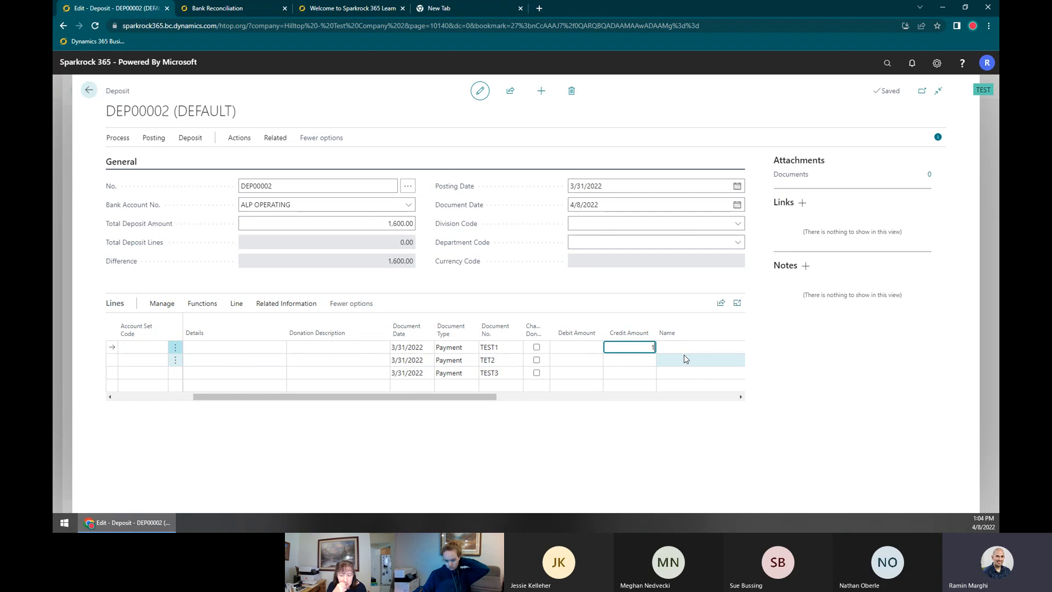
{"action": "type", "text": "600"}
{"action": "key", "text": "Down"}
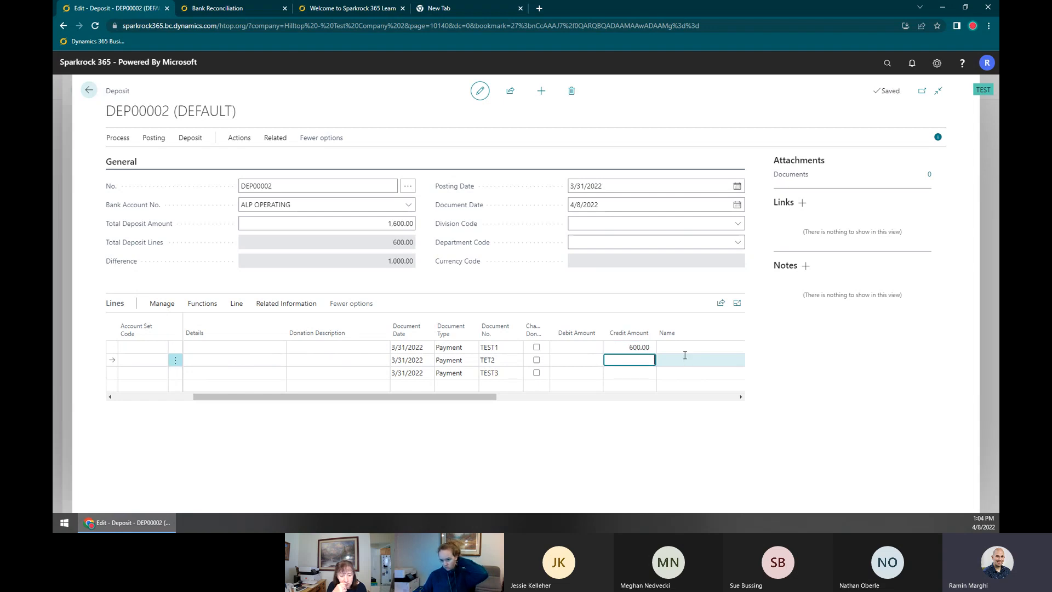
{"action": "type", "text": "400"}
{"action": "key", "text": "Down"}
{"action": "type", "text": "600"}
{"action": "key", "text": "Up"}
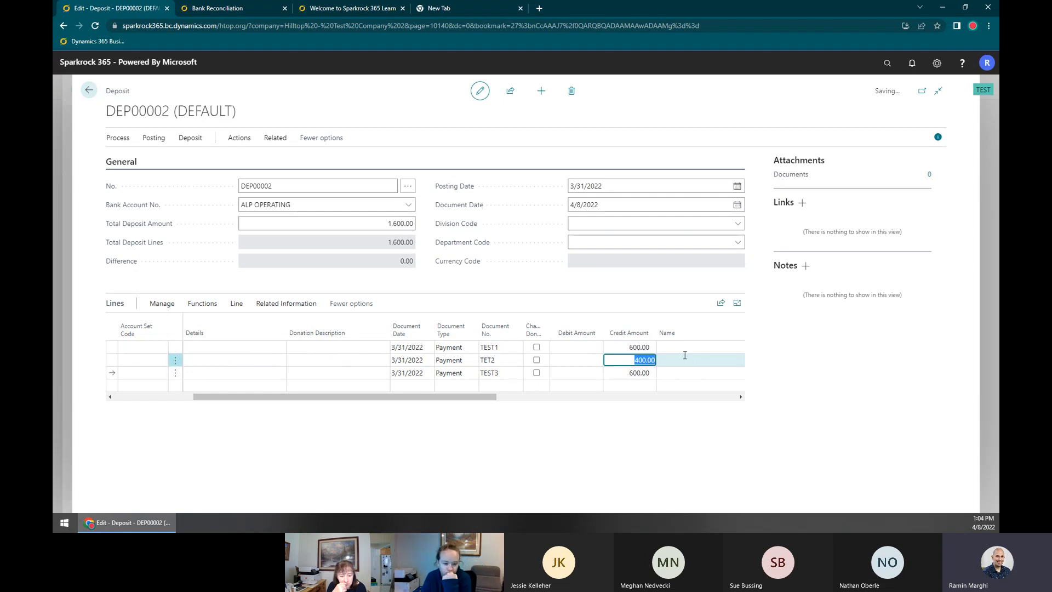
{"action": "left_click", "coordinate": [399, 248]}
{"action": "double_click", "coordinate": [399, 248]}
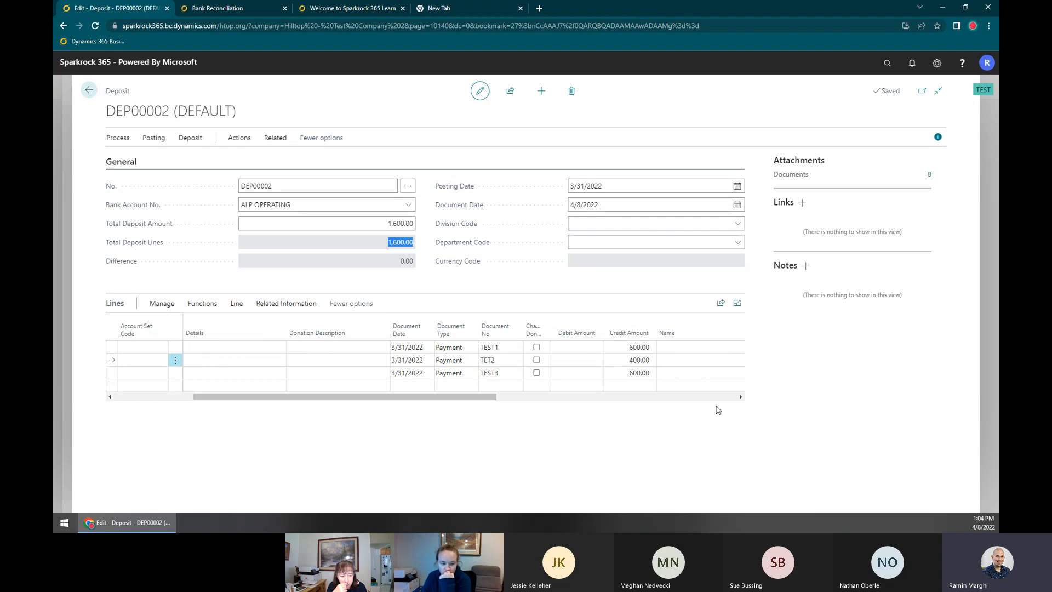
Post deposit DEP00002 and leave the deposit page
{"action": "left_click", "coordinate": [154, 138]}
{"action": "left_click", "coordinate": [159, 158]}
{"action": "left_click", "coordinate": [571, 317]}
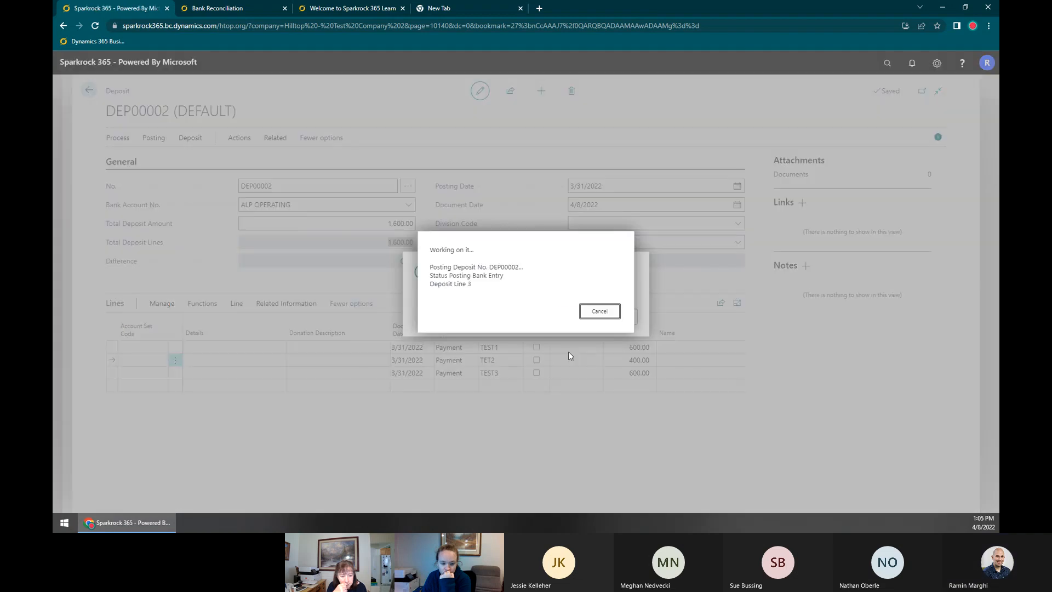
{"action": "left_click", "coordinate": [871, 215]}
Find the bank account reconciliations and open the worksheet for ALP OPERATING statement 3
{"action": "left_click", "coordinate": [887, 66]}
{"action": "type", "text": "Rec"}
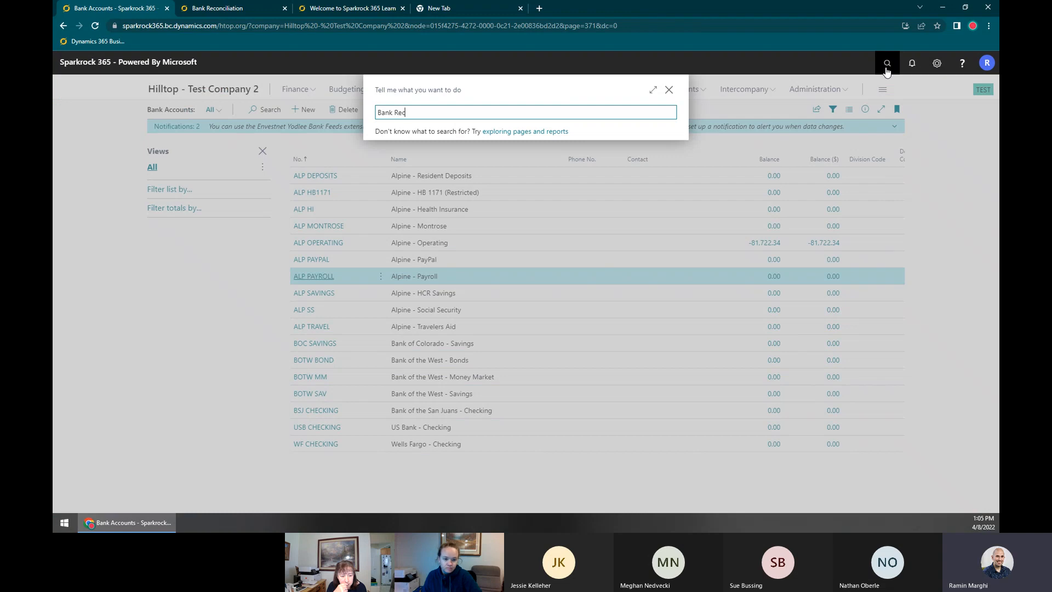
{"action": "left_click", "coordinate": [494, 258]}
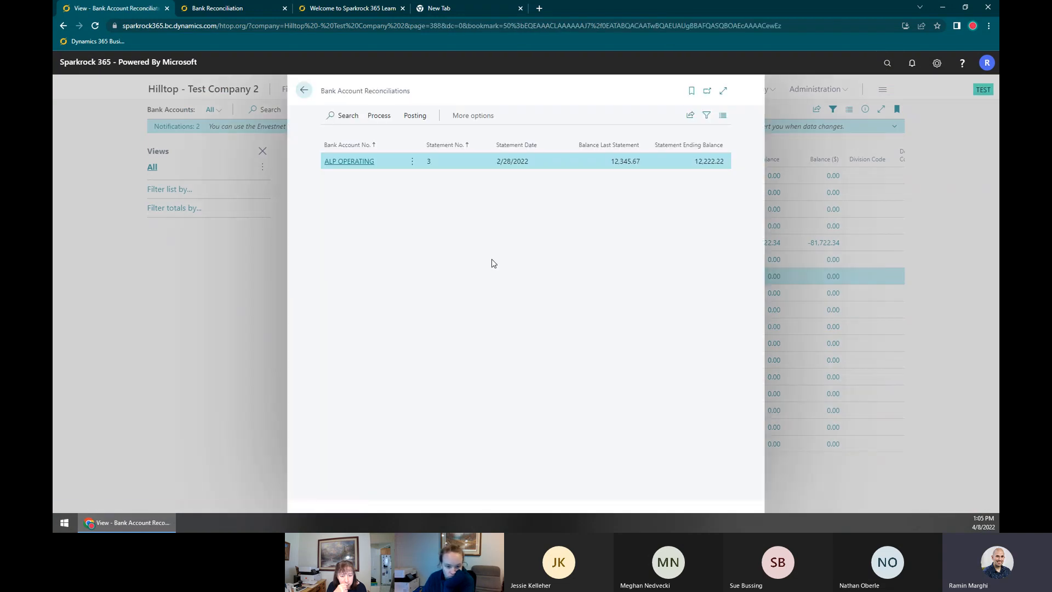
{"action": "left_click", "coordinate": [359, 162]}
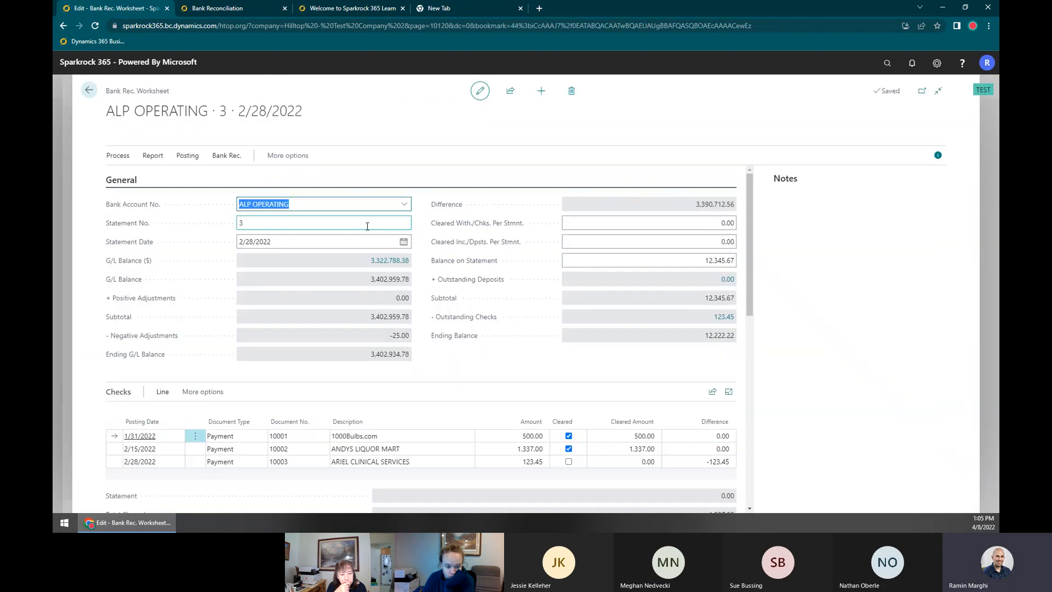
Set the worksheet's statement date to 3/31/2022
{"action": "left_click", "coordinate": [316, 245]}
{"action": "type", "text": "4/"}
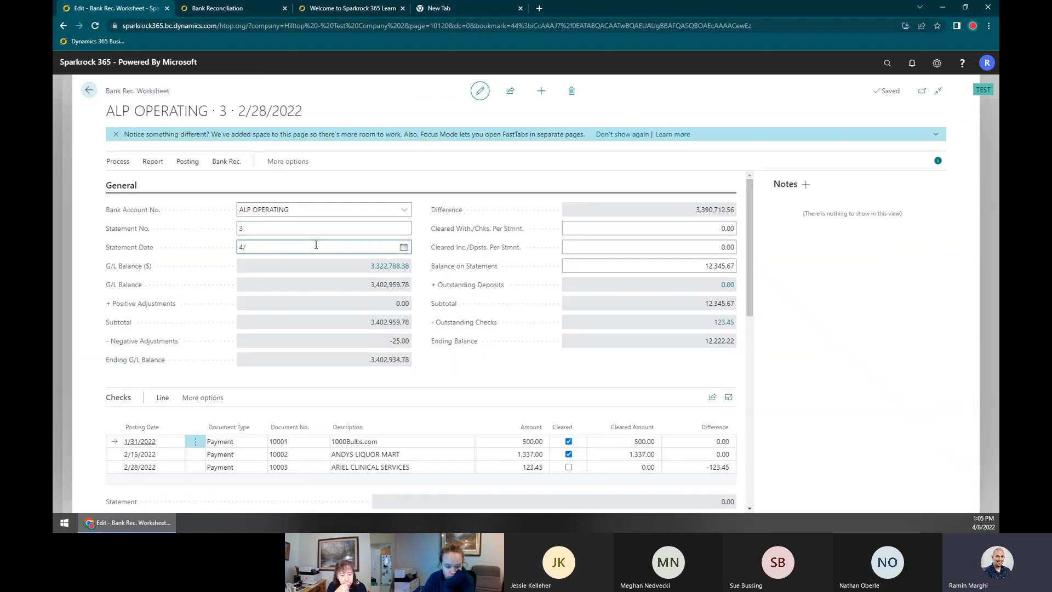
{"action": "type", "text": "31/22"}
{"action": "key", "text": "Tab"}
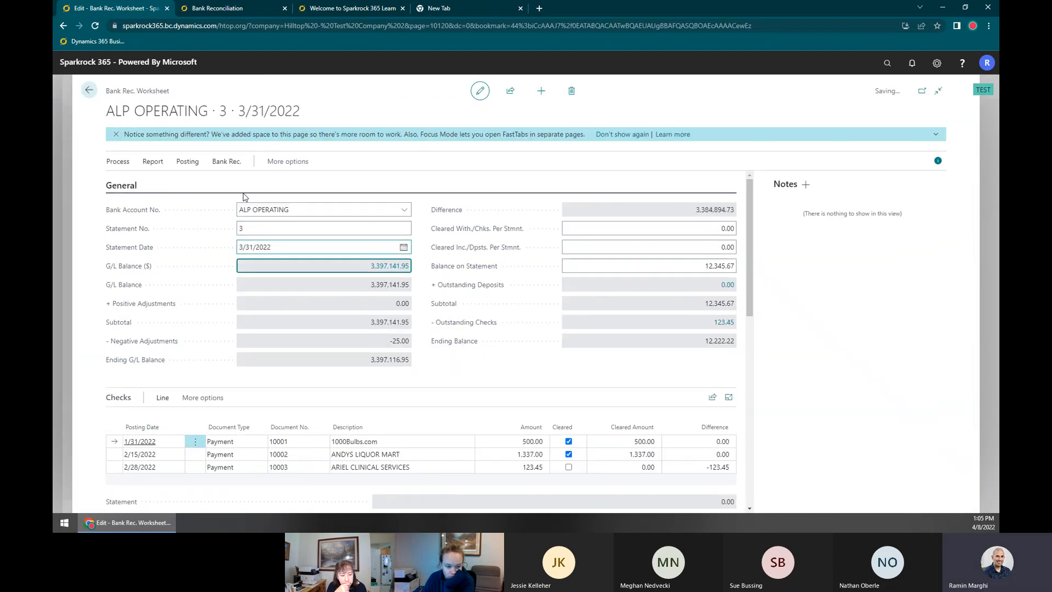
Process the bank rec. lines with record type Both and a posting date filter of ..03/31/22
{"action": "left_click", "coordinate": [153, 163]}
{"action": "left_click", "coordinate": [183, 165]}
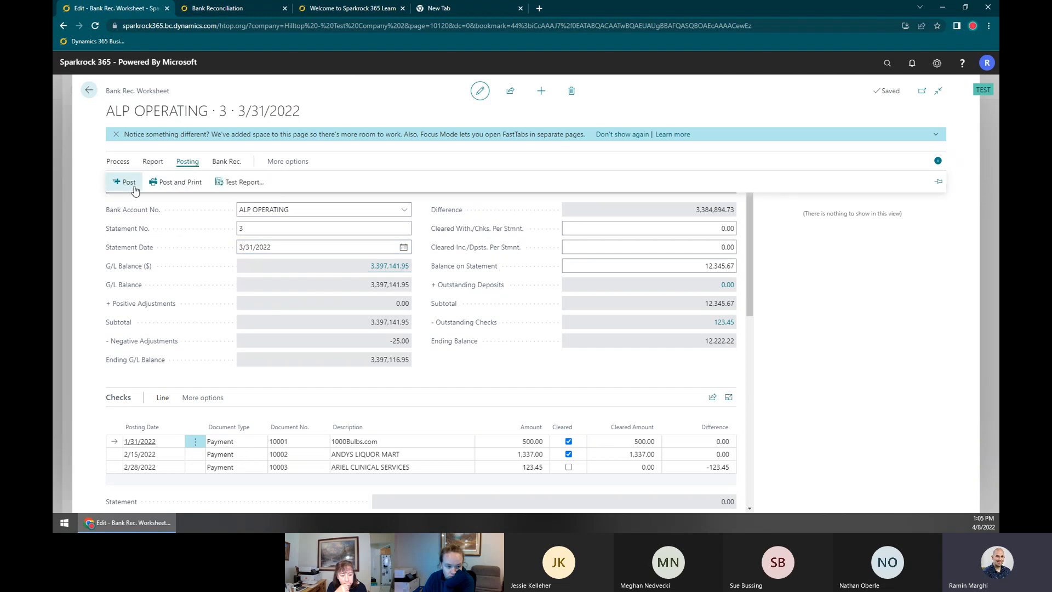
{"action": "left_click", "coordinate": [122, 165]}
{"action": "left_click", "coordinate": [499, 288]}
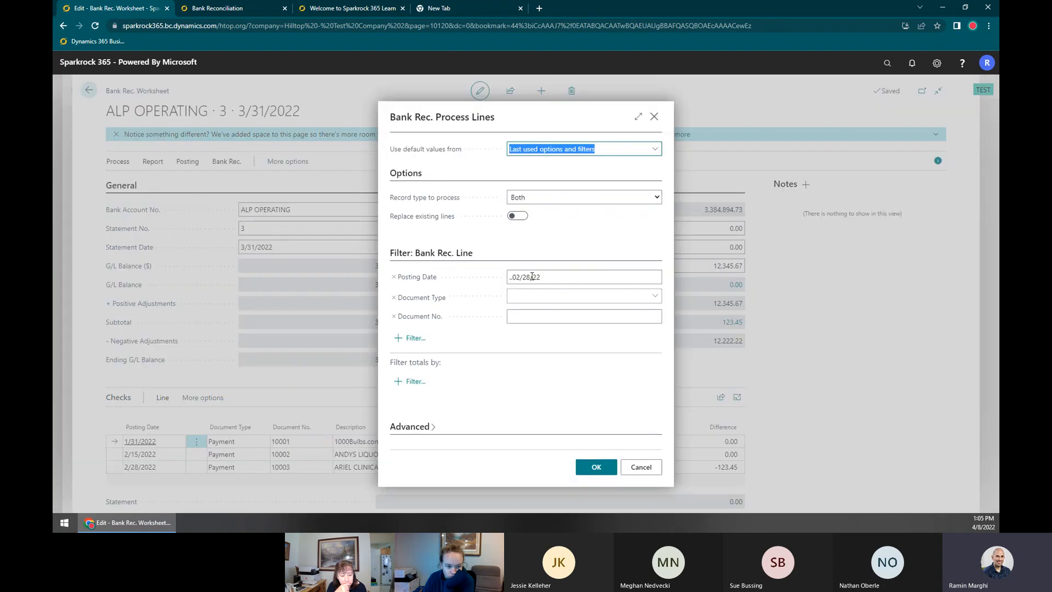
{"action": "left_click", "coordinate": [556, 278]}
{"action": "type", "text": "..3/31/22"}
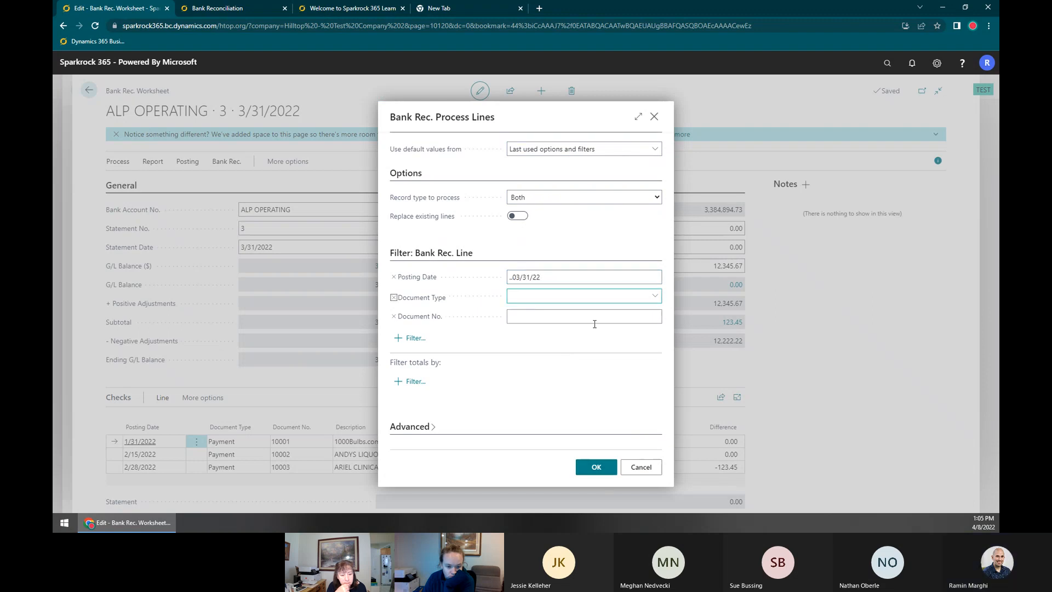
{"action": "left_click", "coordinate": [596, 467]}
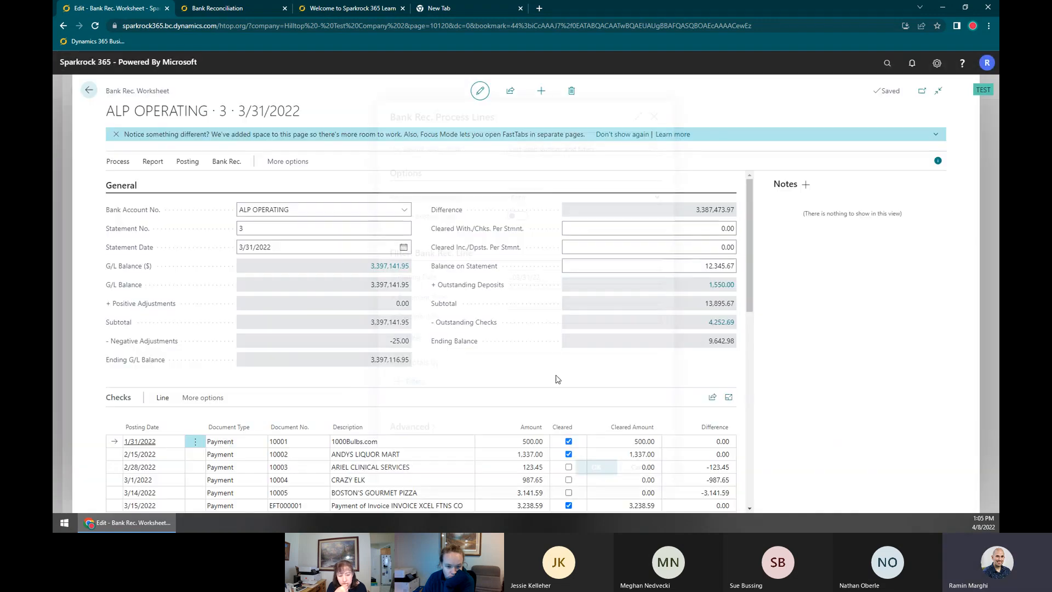
Expand the collapsed 1,600.00 deposit under Deposits/Transfers into its individual lines
{"action": "scroll", "coordinate": [460, 378], "scroll_direction": "down", "scroll_amount": 5}
{"action": "left_click", "coordinate": [141, 399]}
{"action": "left_click", "coordinate": [545, 399]}
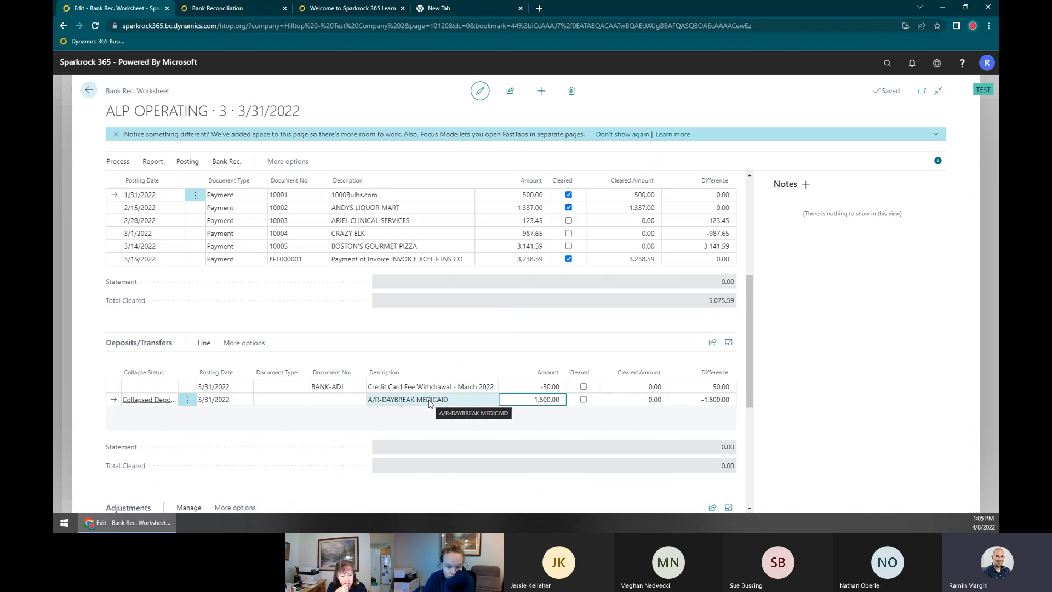
{"action": "left_click", "coordinate": [201, 344]}
{"action": "left_click", "coordinate": [253, 363]}
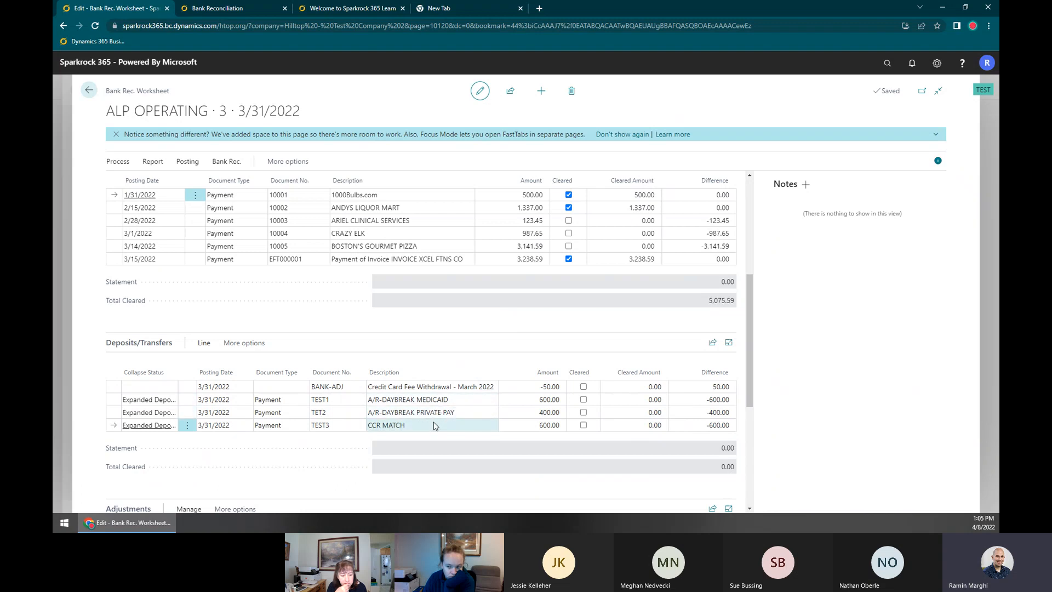
Collapse the expanded deposit lines under Deposits/Transfers back into one line
{"action": "left_click", "coordinate": [204, 342]}
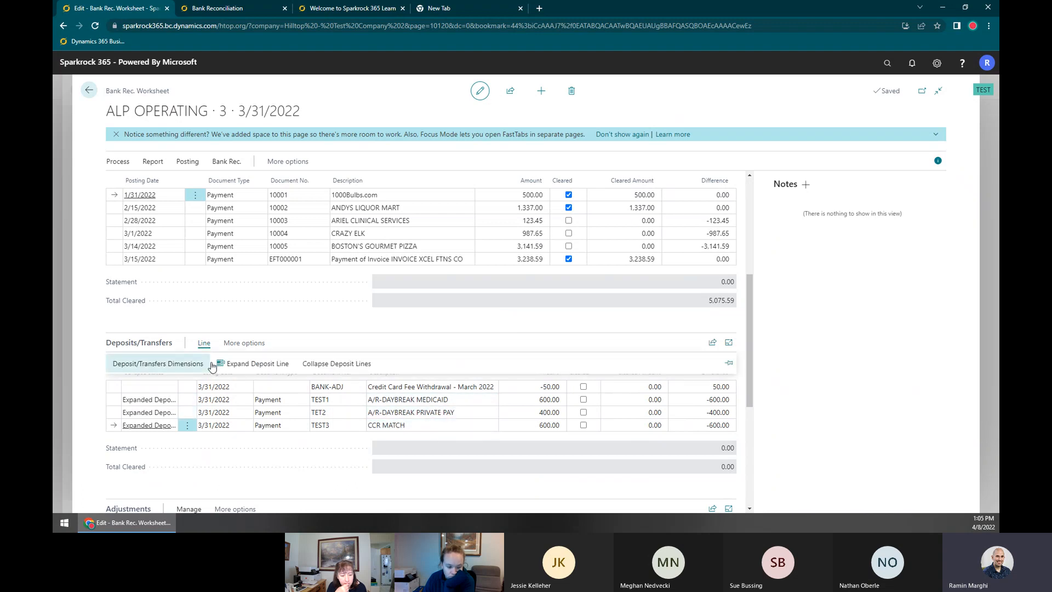
{"action": "left_click", "coordinate": [324, 364]}
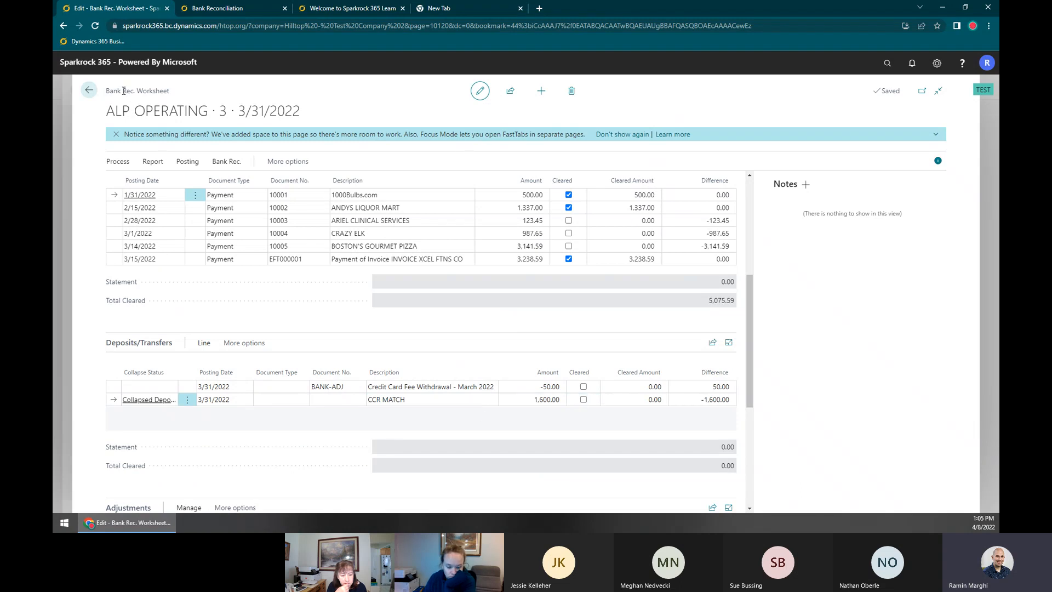
{"action": "triple_click", "coordinate": [158, 92]}
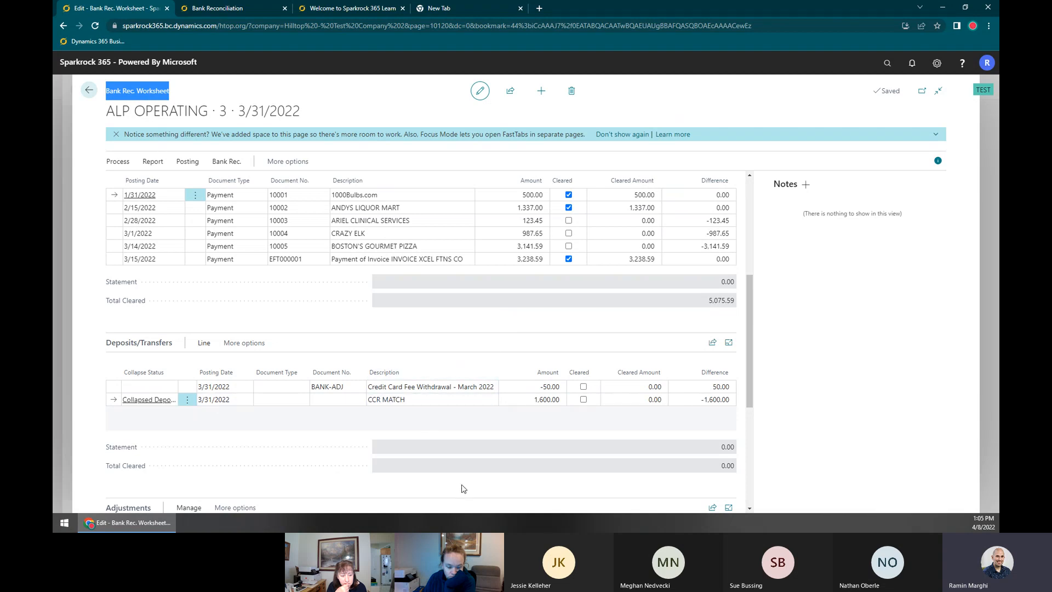
Expand the collapsed CCR MATCH deposit into its individual lines once more and collapse them again
{"action": "scroll", "coordinate": [483, 440], "scroll_direction": "down", "scroll_amount": 4}
{"action": "scroll", "coordinate": [504, 351], "scroll_direction": "up", "scroll_amount": 2}
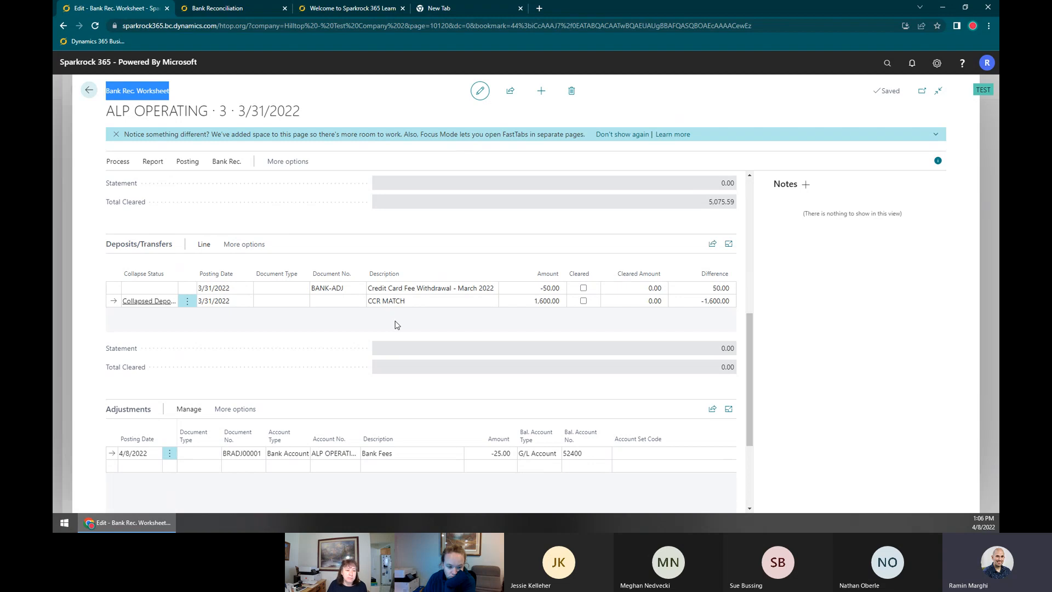
{"action": "left_click", "coordinate": [404, 303]}
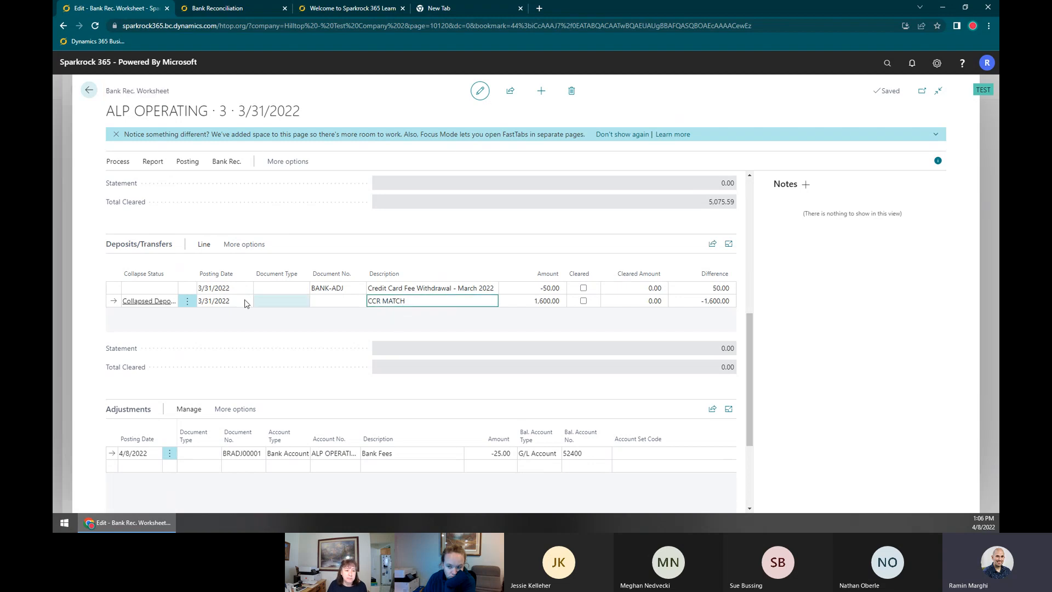
{"action": "left_click", "coordinate": [202, 248]}
{"action": "left_click", "coordinate": [259, 265]}
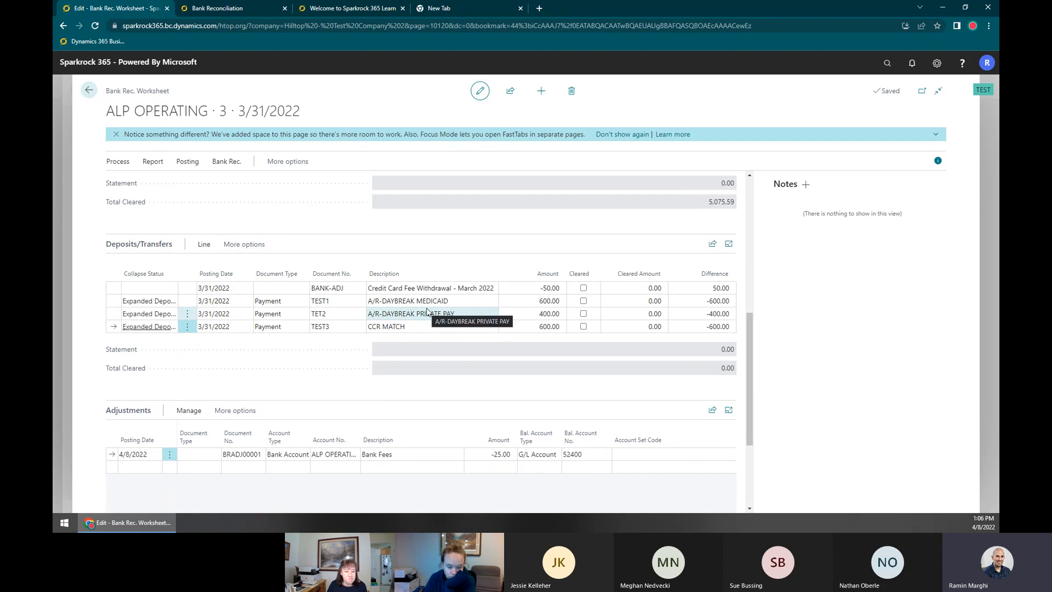
{"action": "left_click", "coordinate": [212, 248]}
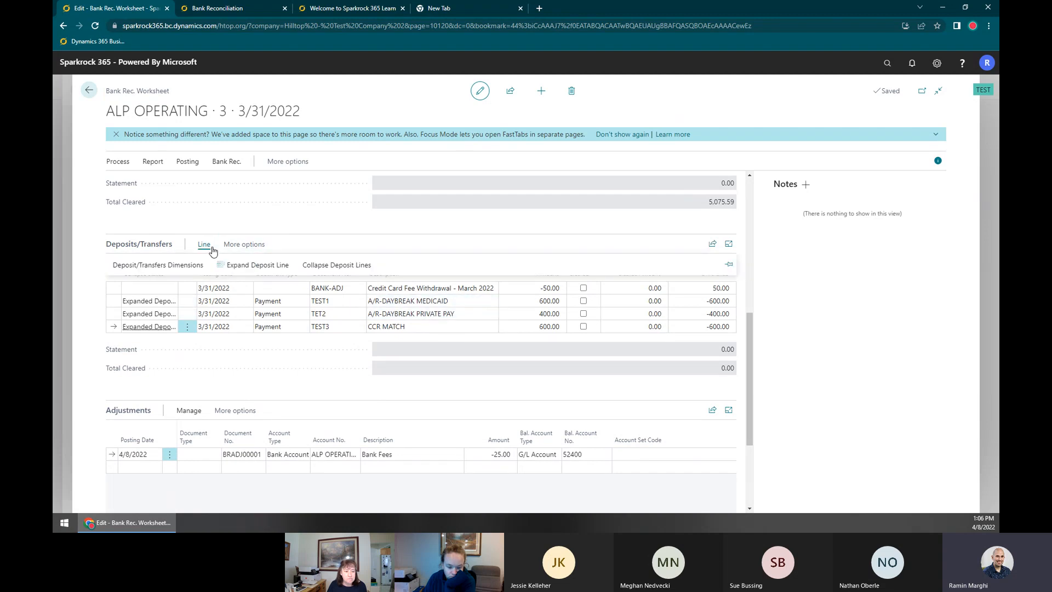
{"action": "left_click", "coordinate": [335, 265]}
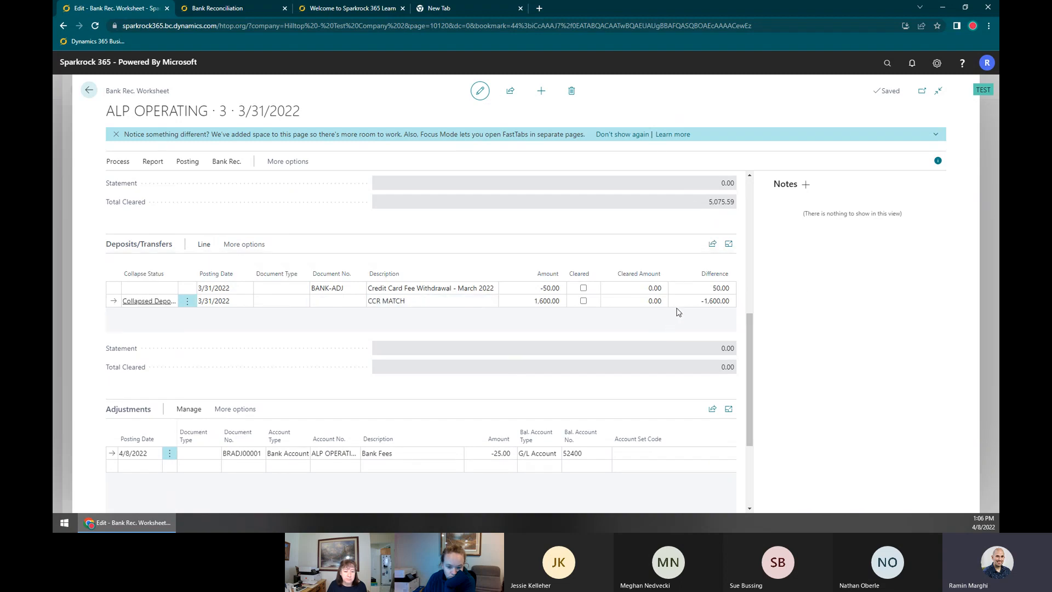
{"action": "scroll", "coordinate": [344, 192], "scroll_direction": "up", "scroll_amount": 2}
{"action": "scroll", "coordinate": [344, 192], "scroll_direction": "up", "scroll_amount": 1}
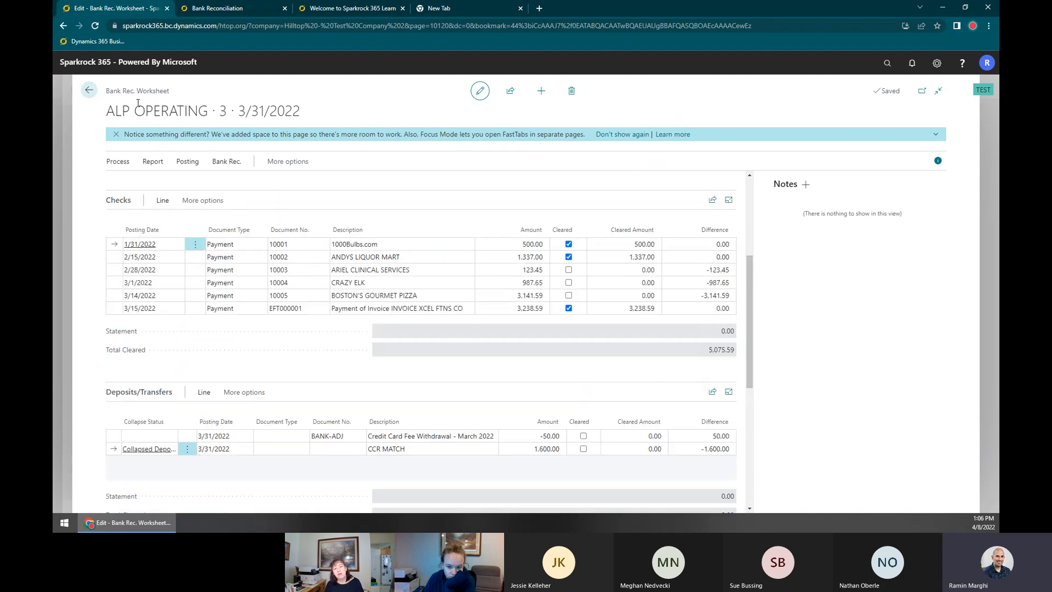
{"action": "double_click", "coordinate": [344, 192]}
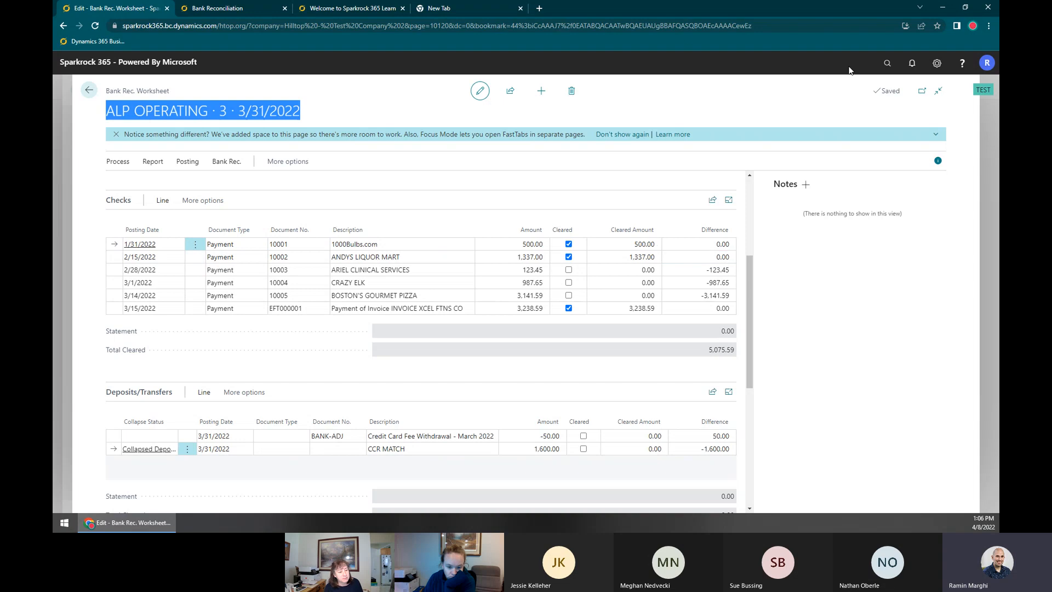
Open General Ledger Setup, read the explanation of the Bank Recon. with Auto. Match option, and return to the worksheet
{"action": "left_click", "coordinate": [886, 64]}
{"action": "type", "text": "Gen Led"}
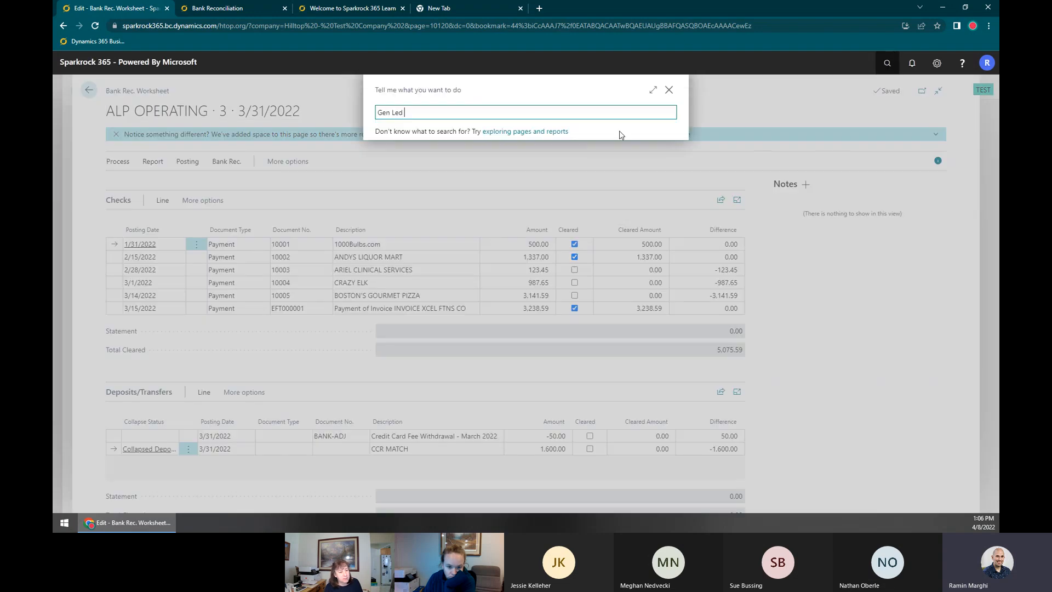
{"action": "type", "text": " Set"}
{"action": "key", "text": "Return"}
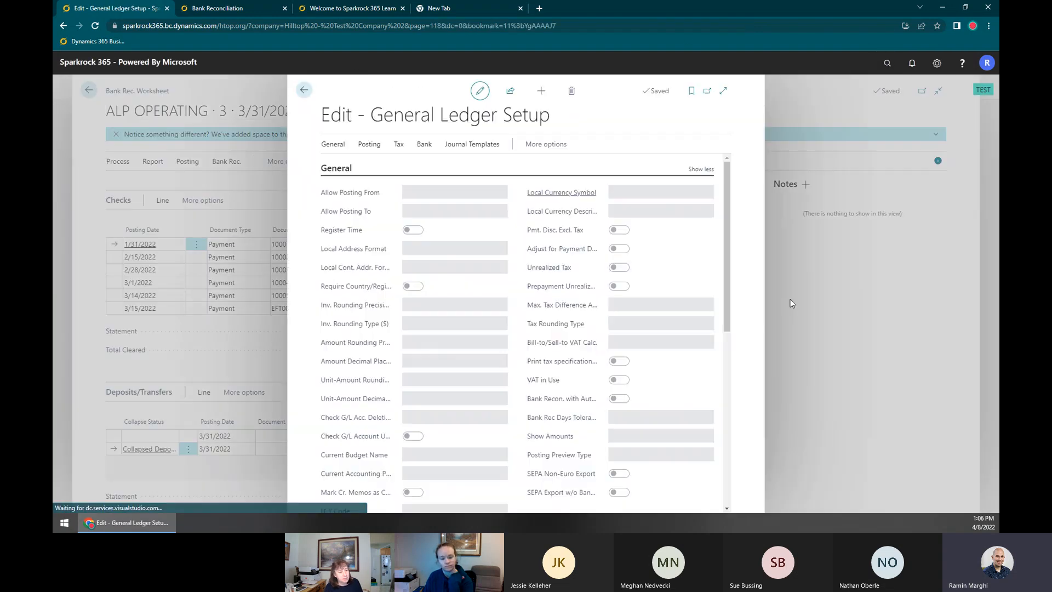
{"action": "scroll", "coordinate": [547, 246], "scroll_direction": "down", "scroll_amount": 3}
{"action": "mouse_move", "coordinate": [587, 303]}
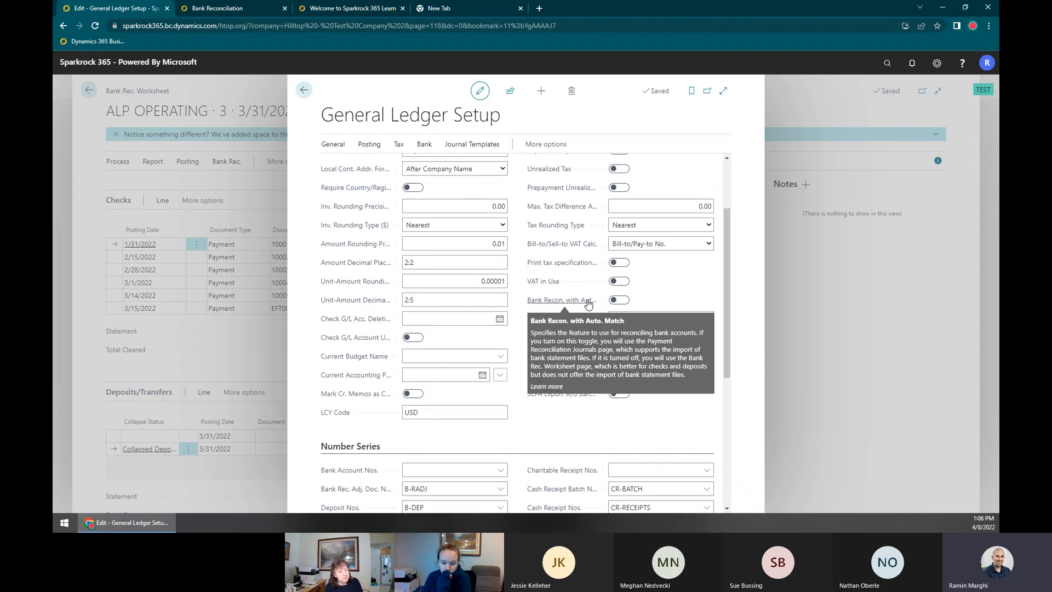
{"action": "left_click", "coordinate": [835, 296]}
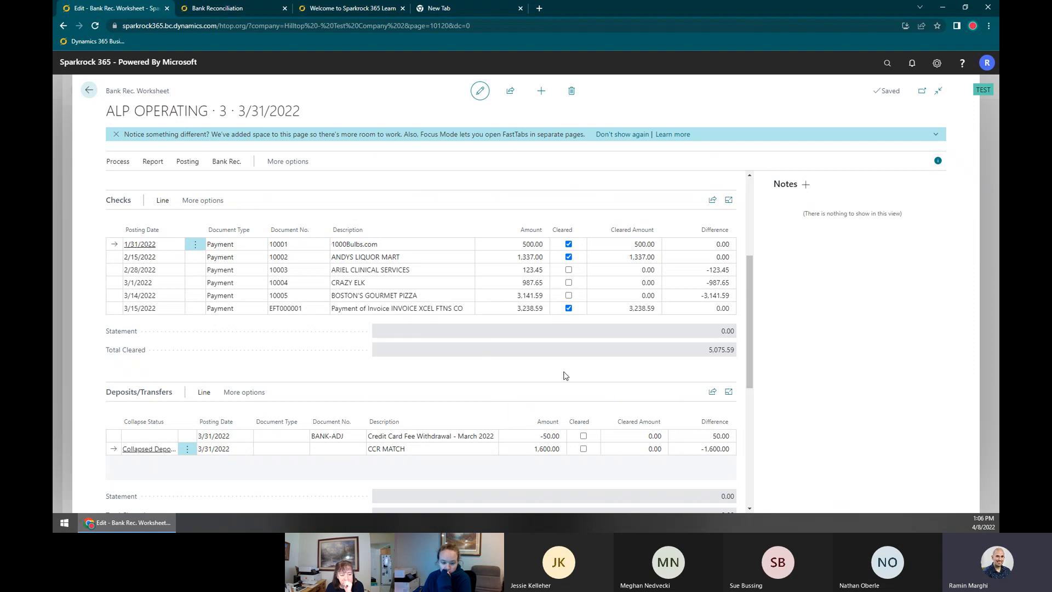
{"action": "triple_click", "coordinate": [172, 111]}
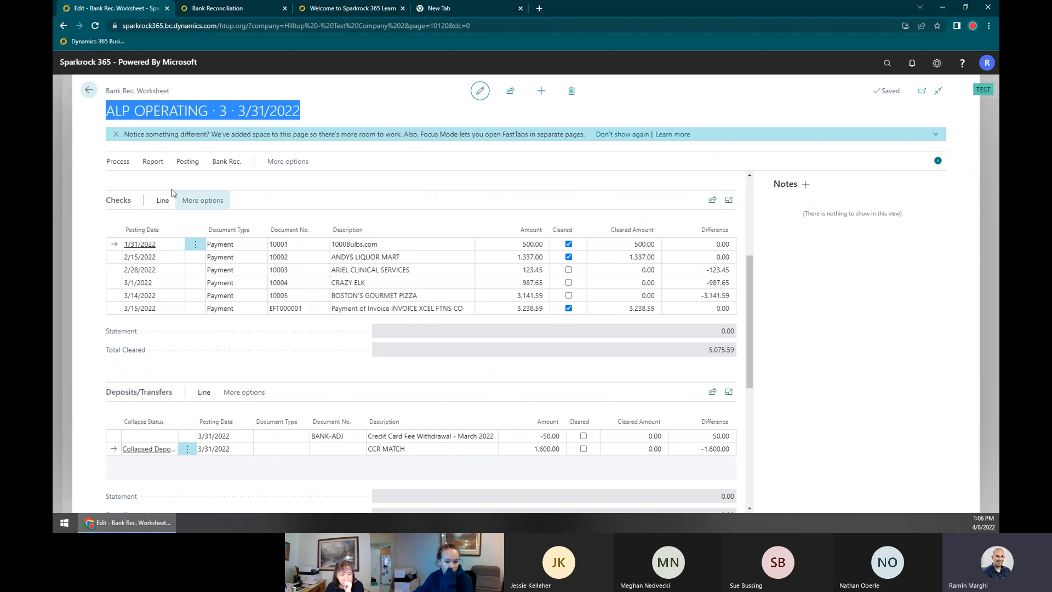
{"action": "left_click", "coordinate": [885, 73]}
{"action": "type", "text": "Impor Ch"}
{"action": "key", "text": "ctrl+a"}
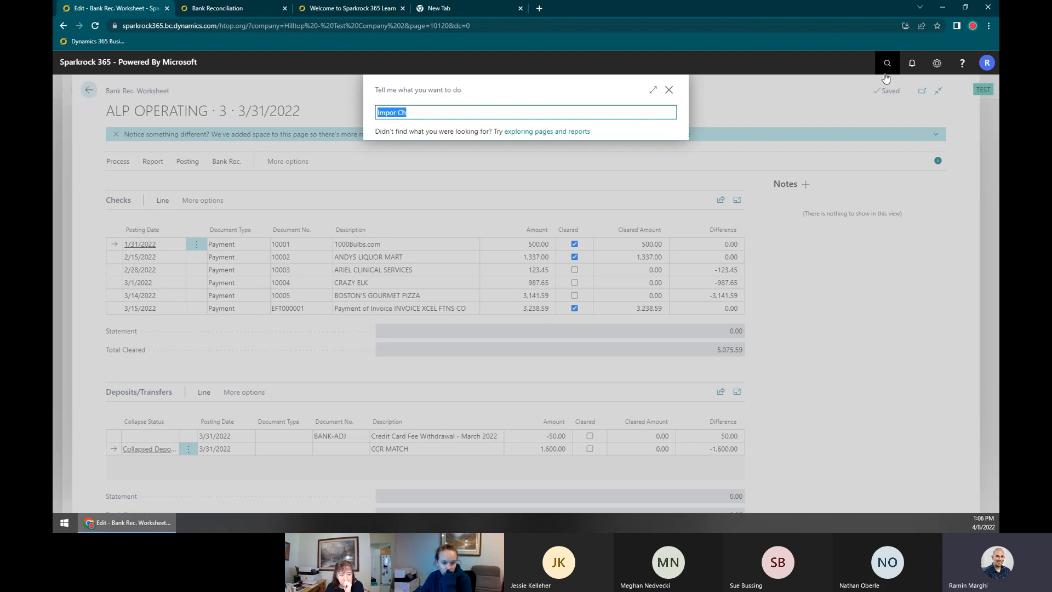
Switch to the Sparkrock 365 help site, filter its contents for "download" and open the Downloads page
{"action": "left_click", "coordinate": [277, 5]}
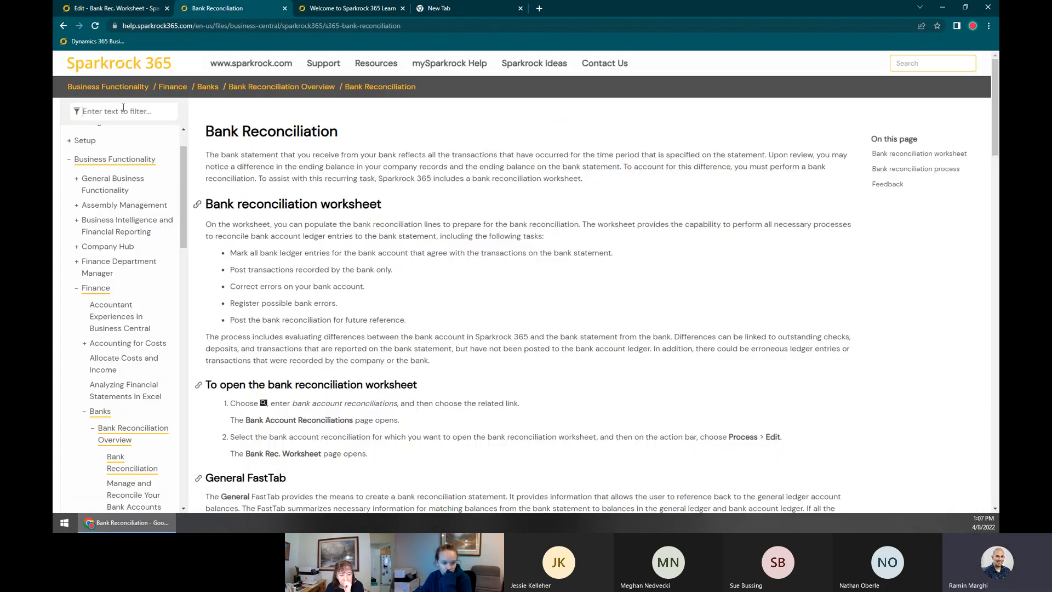
{"action": "type", "text": "download"}
{"action": "left_click", "coordinate": [100, 155]}
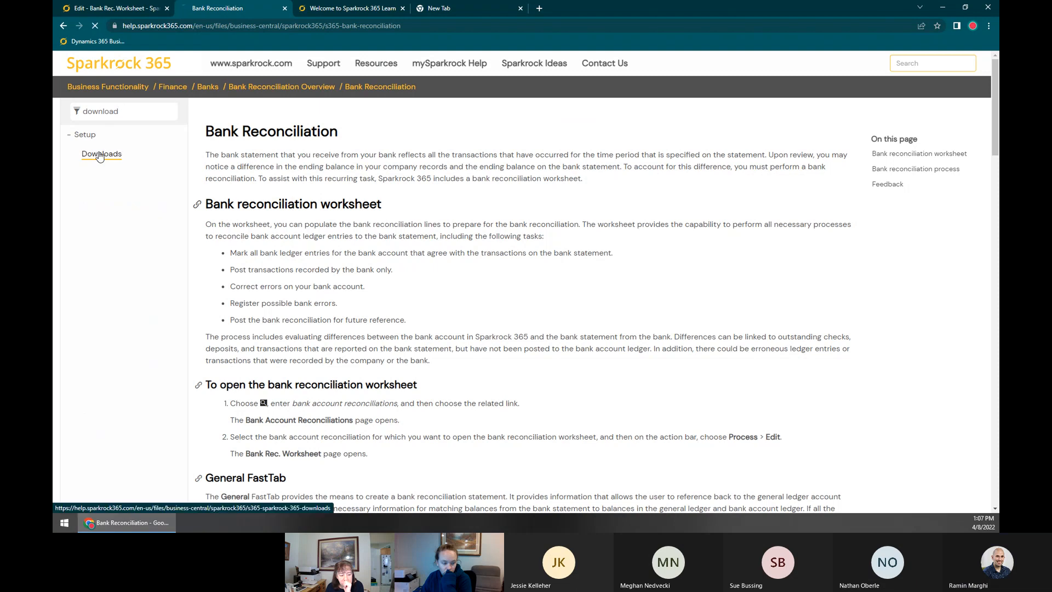
Look through the downloads table for the available import templates and find the Deposit Lines Import entry
{"action": "scroll", "coordinate": [271, 274], "scroll_direction": "down", "scroll_amount": 2}
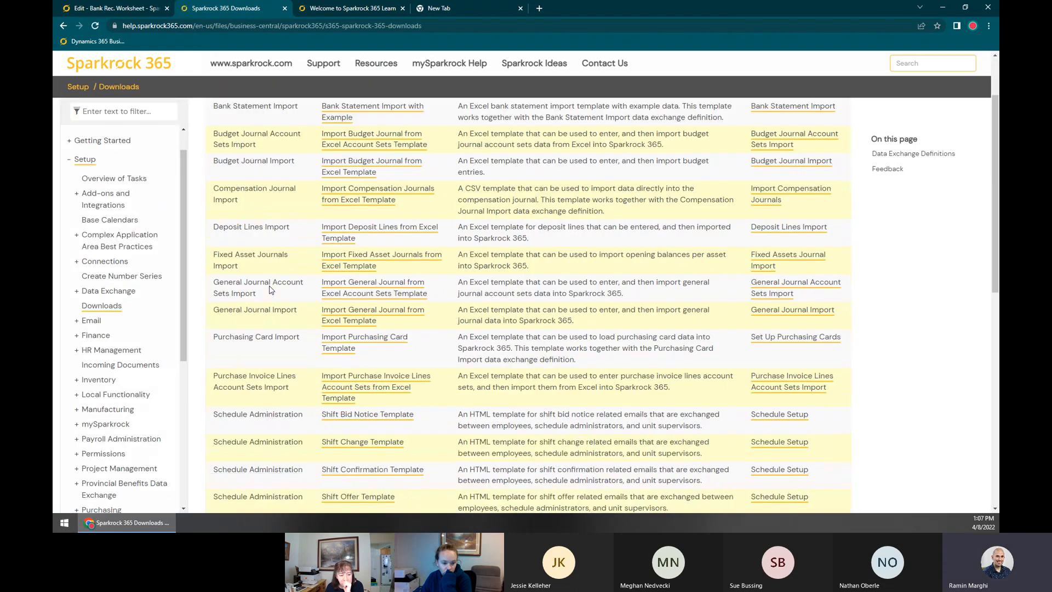
{"action": "double_click", "coordinate": [260, 212]}
{"action": "left_click", "coordinate": [261, 211]}
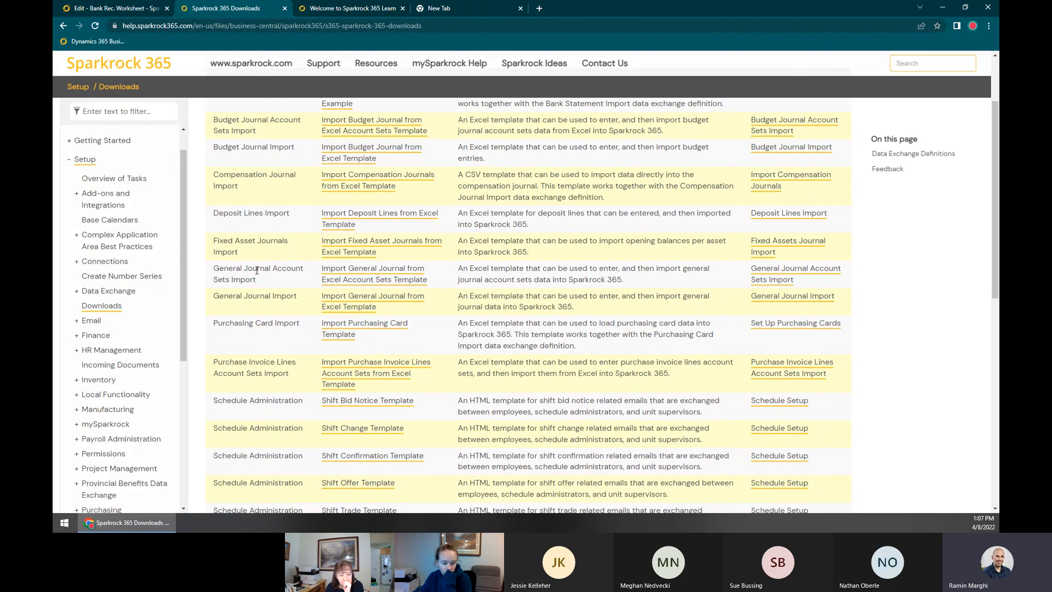
{"action": "scroll", "coordinate": [257, 270], "scroll_direction": "down", "scroll_amount": 3}
{"action": "scroll", "coordinate": [259, 282], "scroll_direction": "up", "scroll_amount": 3}
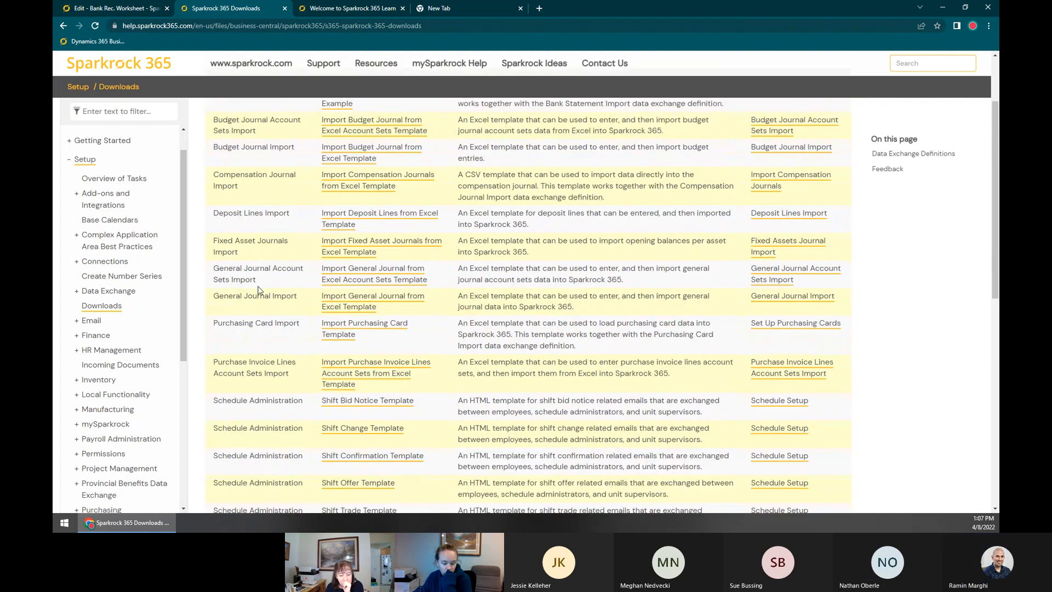
{"action": "scroll", "coordinate": [258, 236], "scroll_direction": "up", "scroll_amount": 1}
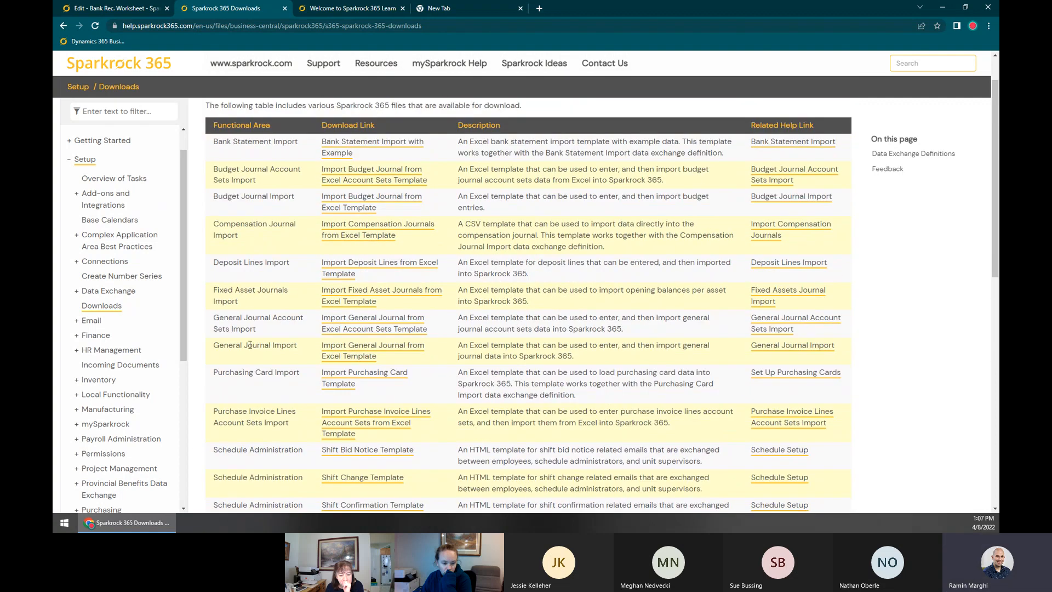
{"action": "double_click", "coordinate": [245, 263]}
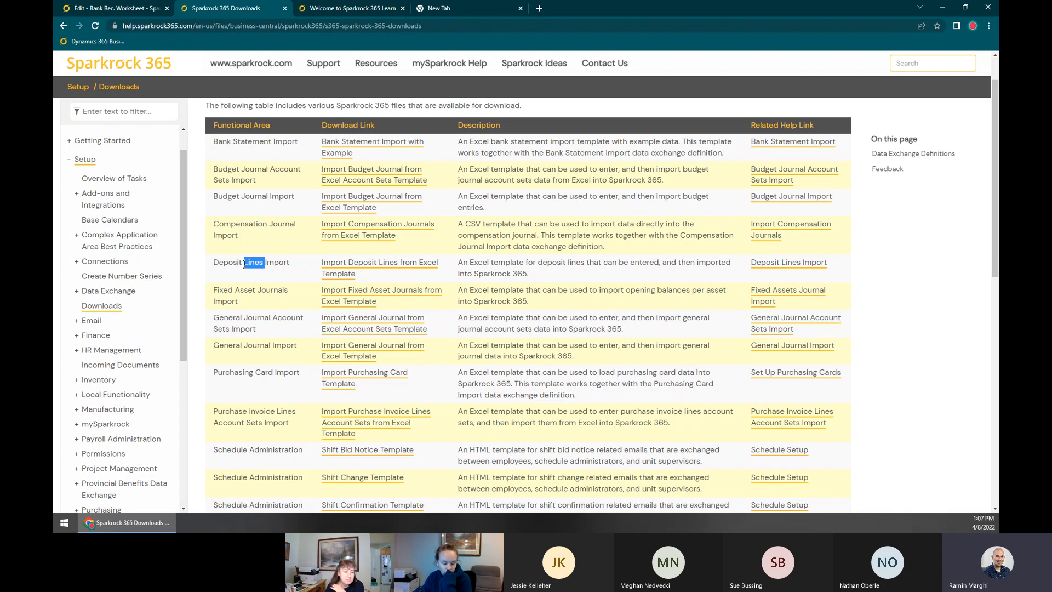
Read the descriptions of the Deposit Lines Import and Bank Statement Import templates in the Downloads table
{"action": "triple_click", "coordinate": [641, 268]}
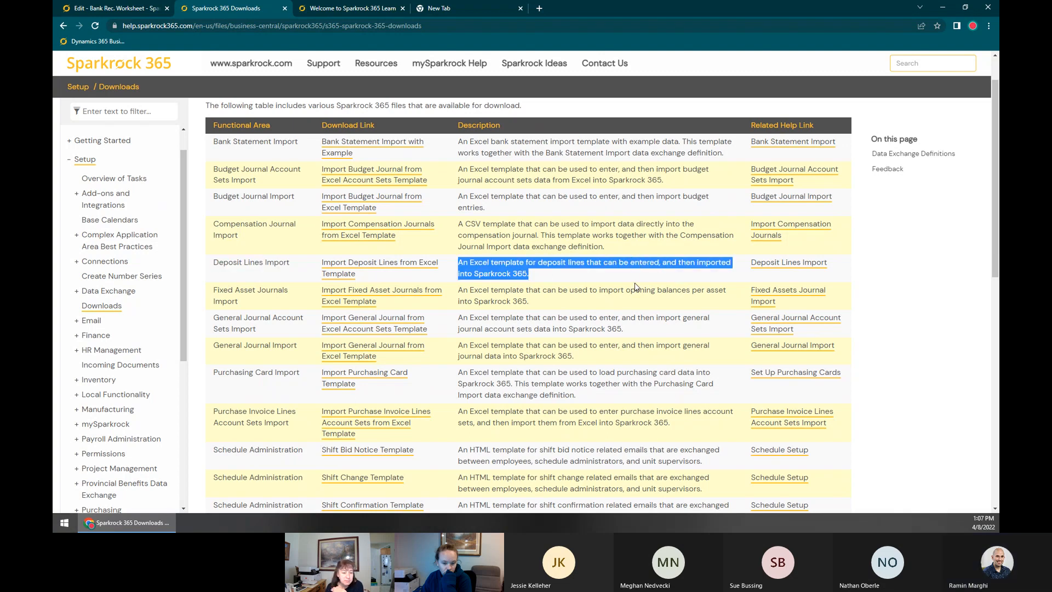
{"action": "scroll", "coordinate": [635, 287], "scroll_direction": "down", "scroll_amount": 2}
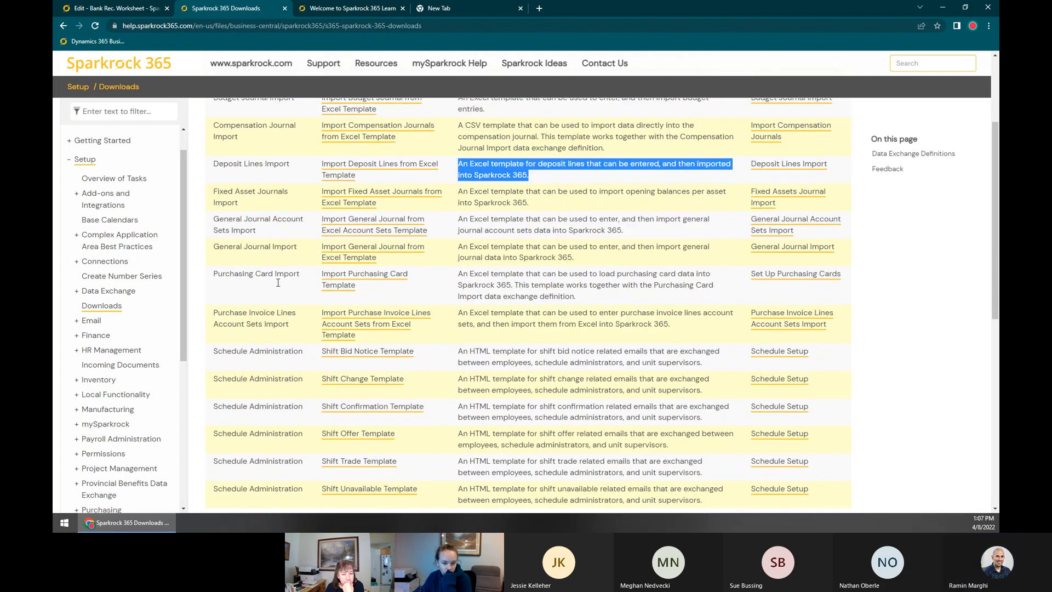
{"action": "scroll", "coordinate": [278, 282], "scroll_direction": "down", "scroll_amount": 2}
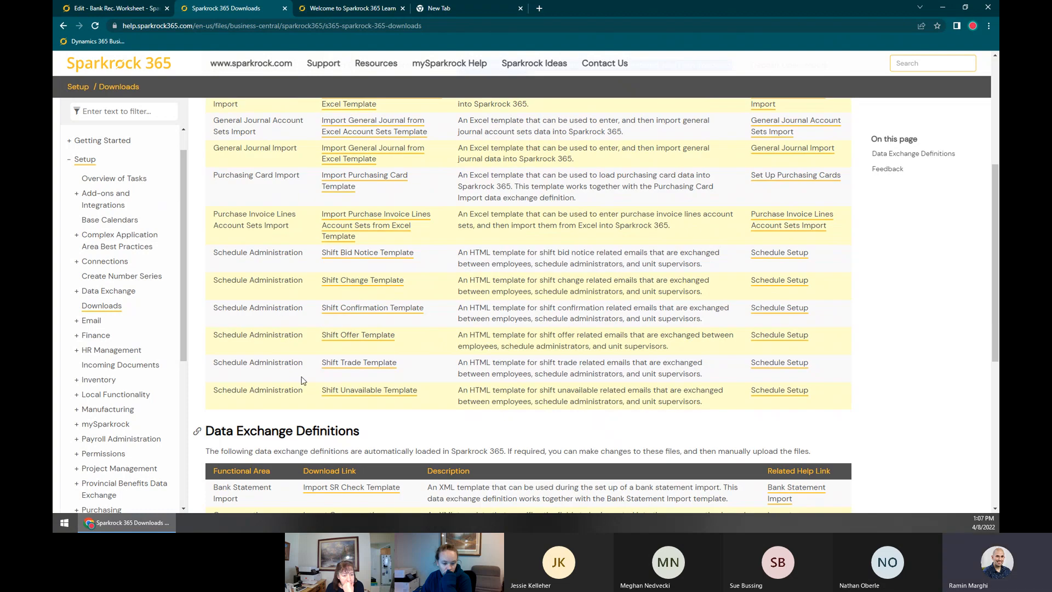
{"action": "scroll", "coordinate": [301, 378], "scroll_direction": "down", "scroll_amount": 7}
{"action": "scroll", "coordinate": [300, 369], "scroll_direction": "up", "scroll_amount": 5}
{"action": "scroll", "coordinate": [301, 369], "scroll_direction": "up", "scroll_amount": 6}
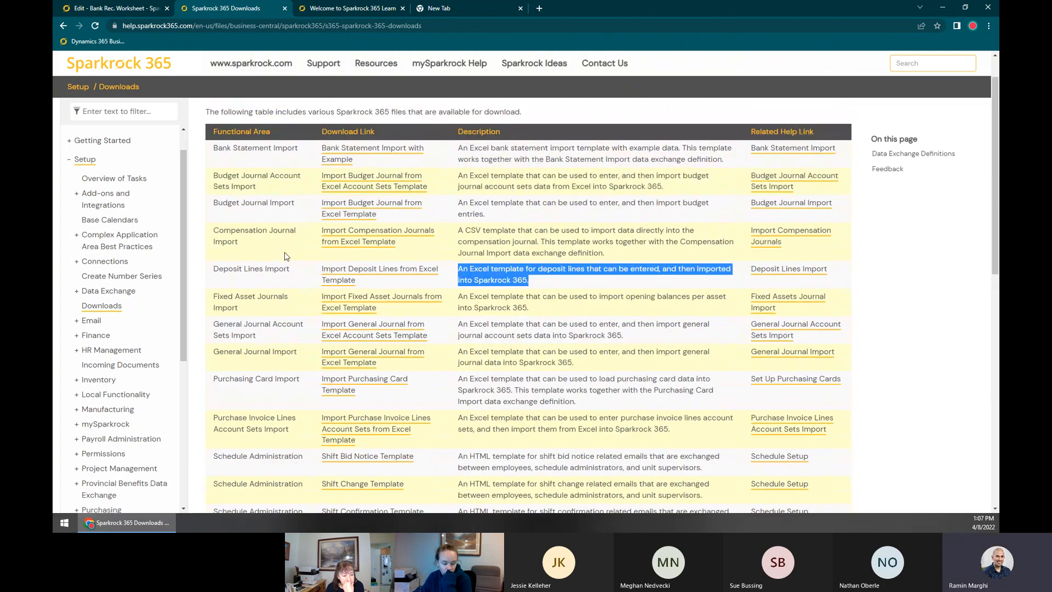
{"action": "left_click", "coordinate": [268, 154]}
{"action": "triple_click", "coordinate": [268, 155]}
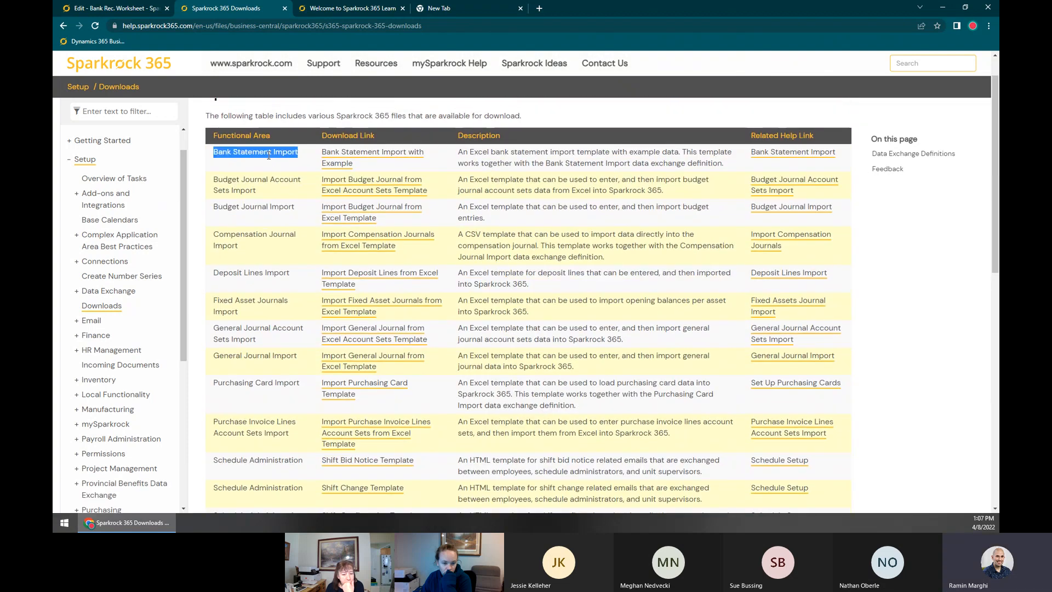
{"action": "triple_click", "coordinate": [586, 161]}
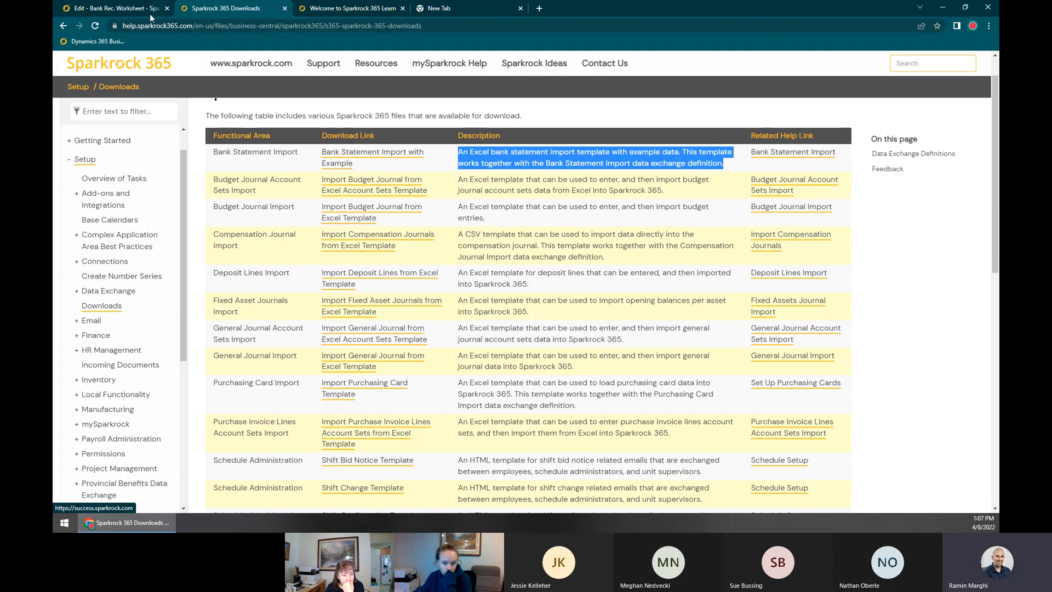
Return to the ALP OPERATING bank rec. worksheet and close it back to the Bank Accounts list
{"action": "left_click", "coordinate": [131, 10]}
{"action": "left_click", "coordinate": [126, 133]}
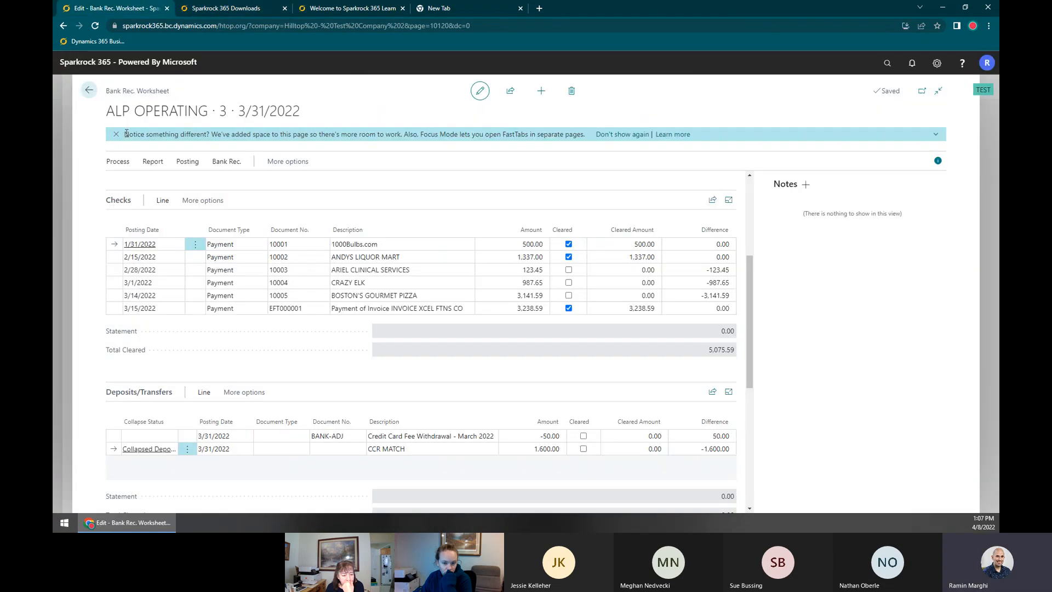
{"action": "triple_click", "coordinate": [139, 92]}
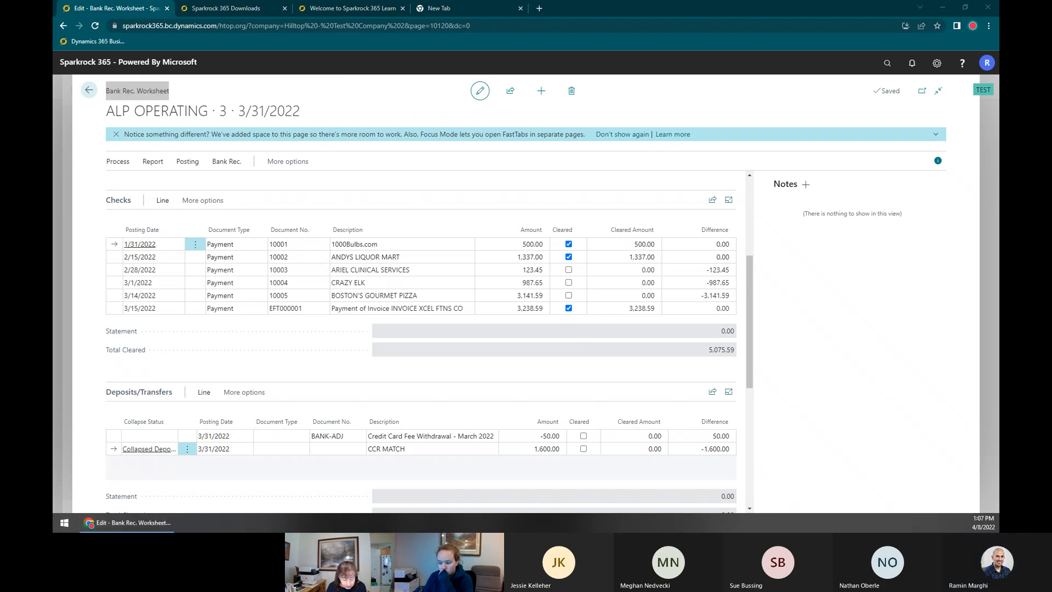
{"action": "left_click", "coordinate": [984, 146]}
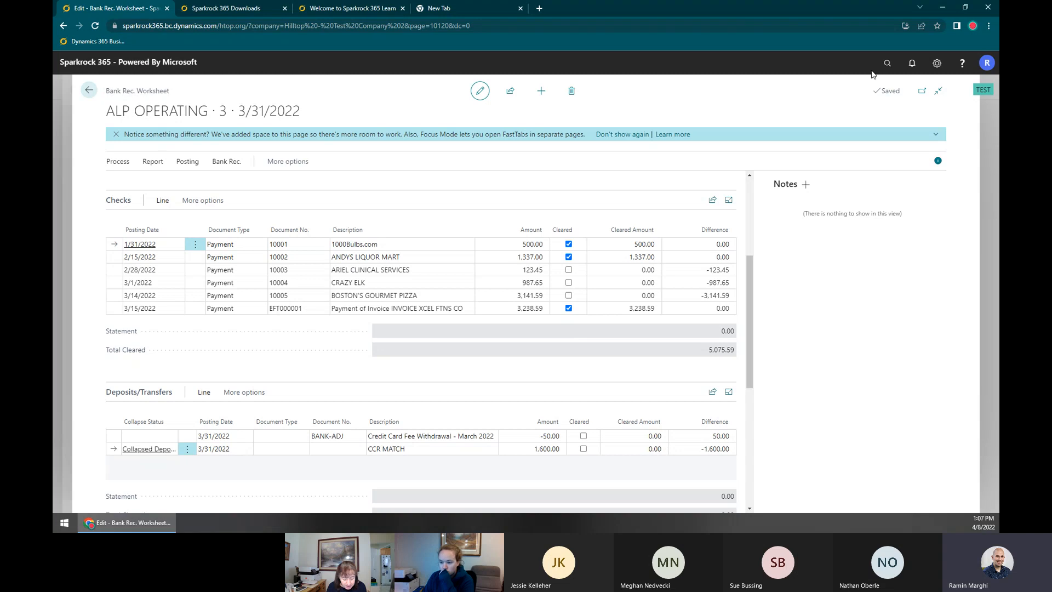
{"action": "key", "text": "Escape"}
{"action": "key", "text": "Escape"}
Enable Bank Recon. with Auto. Match in General Ledger Setup and return to the Role Center
{"action": "left_click", "coordinate": [886, 64]}
{"action": "type", "text": "Gen LEd Setup"}
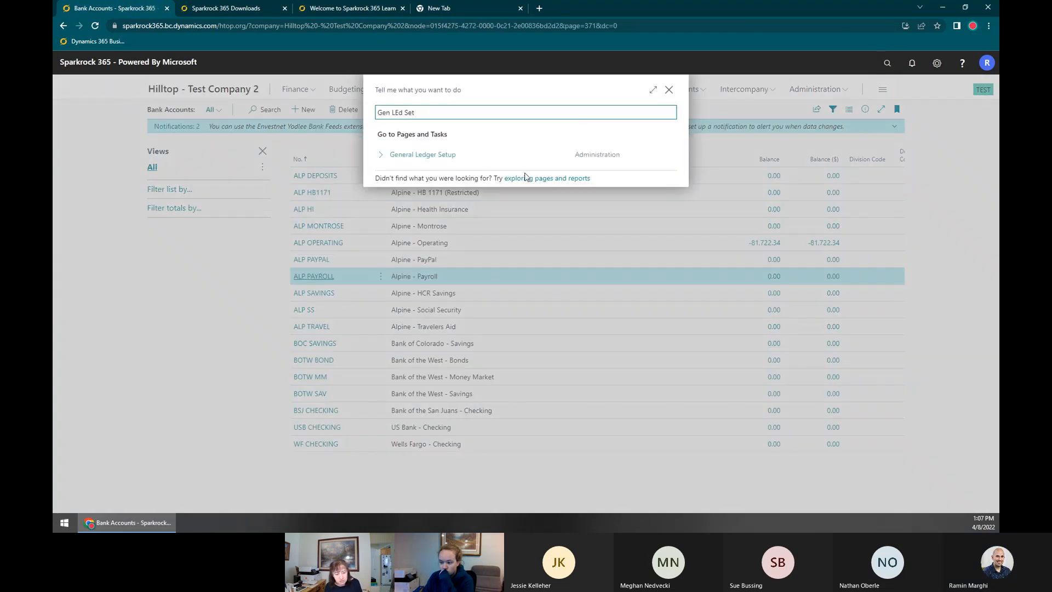
{"action": "key", "text": "Return"}
{"action": "scroll", "coordinate": [565, 435], "scroll_direction": "down", "scroll_amount": 1}
{"action": "left_click", "coordinate": [619, 350]}
{"action": "left_click", "coordinate": [613, 338]}
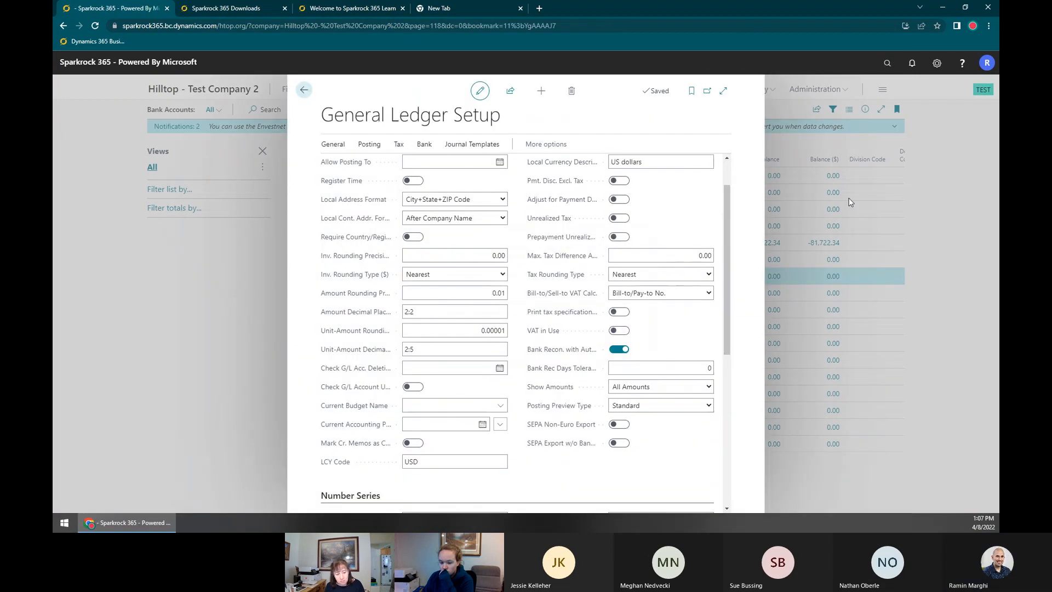
{"action": "key", "text": "Escape"}
{"action": "key", "text": "Escape"}
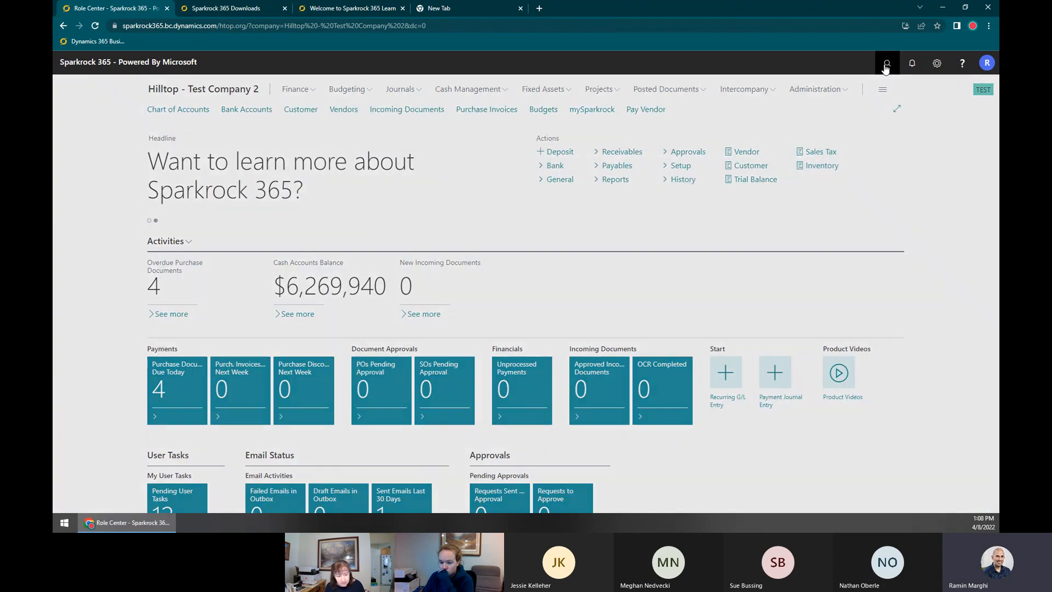
Open bank account reconciliation 2 for ALP OPERATING and set its Statement Date to 3/31/2022
{"action": "left_click", "coordinate": [885, 63]}
{"action": "type", "text": "Bank Acc Rec"}
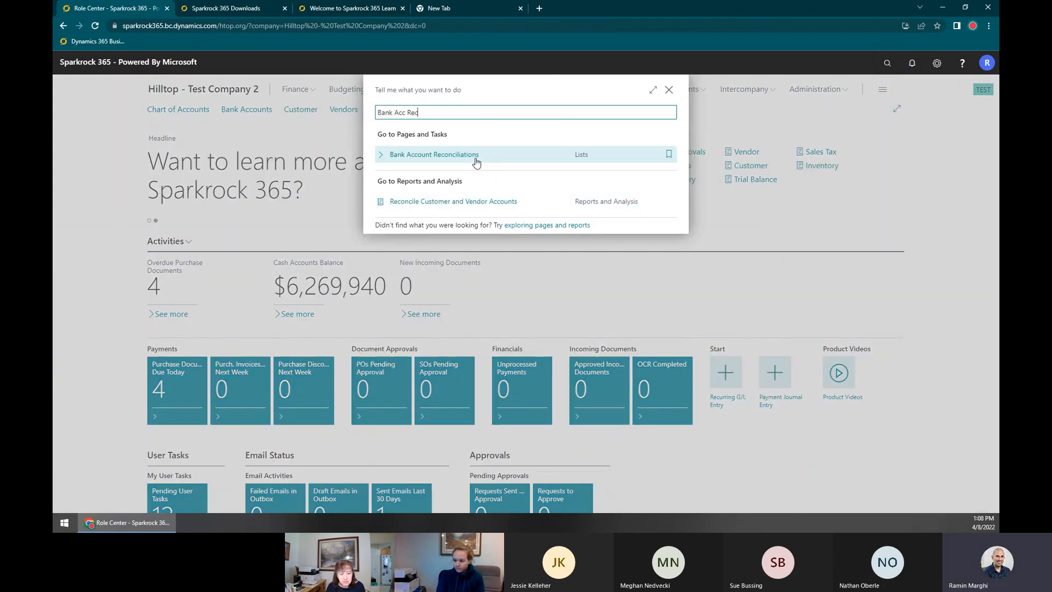
{"action": "key", "text": "Return"}
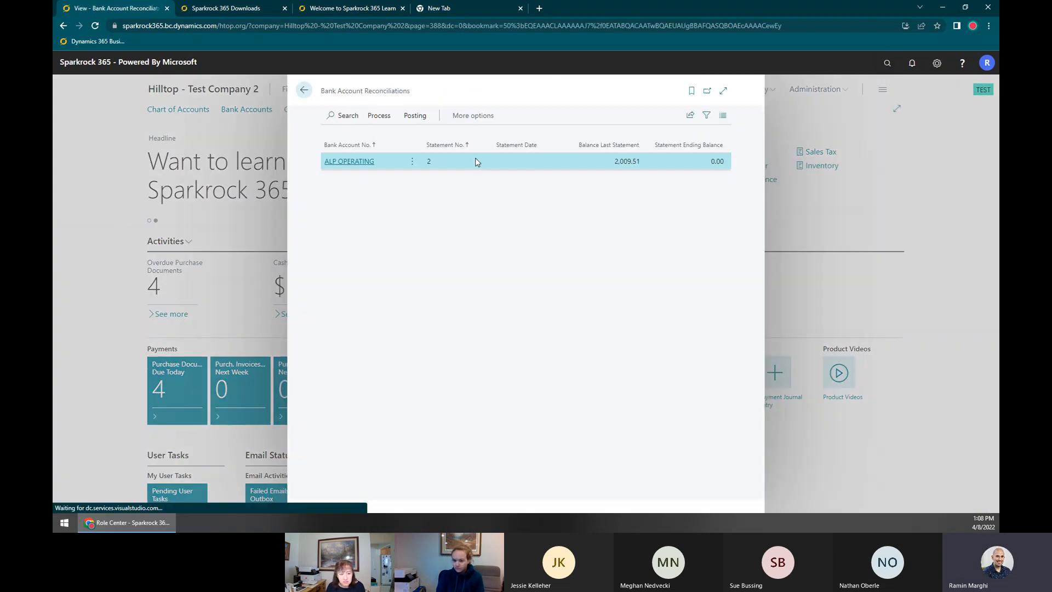
{"action": "left_click", "coordinate": [349, 162]}
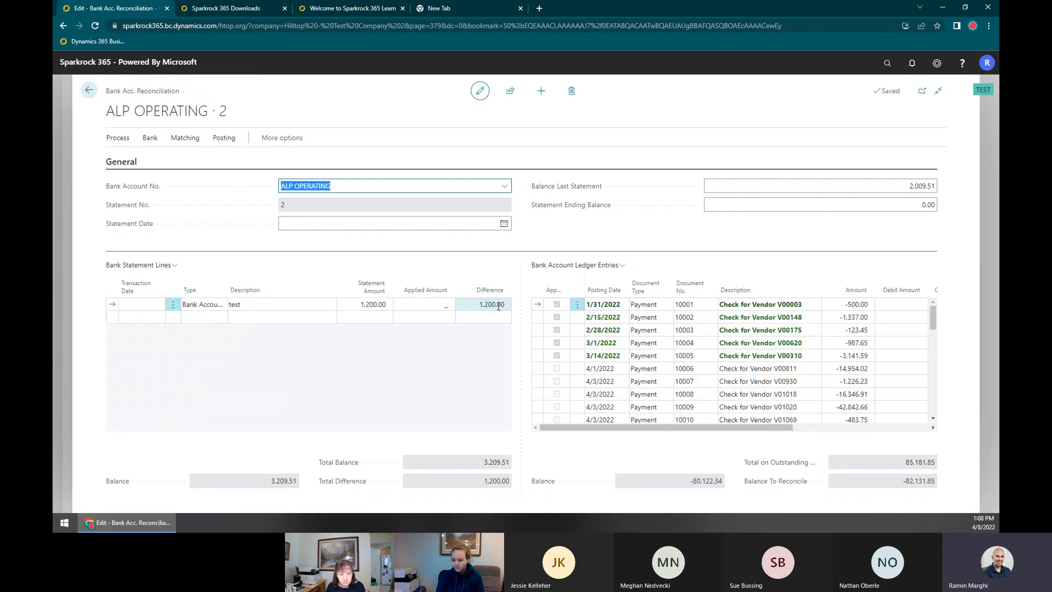
{"action": "left_click", "coordinate": [363, 222]}
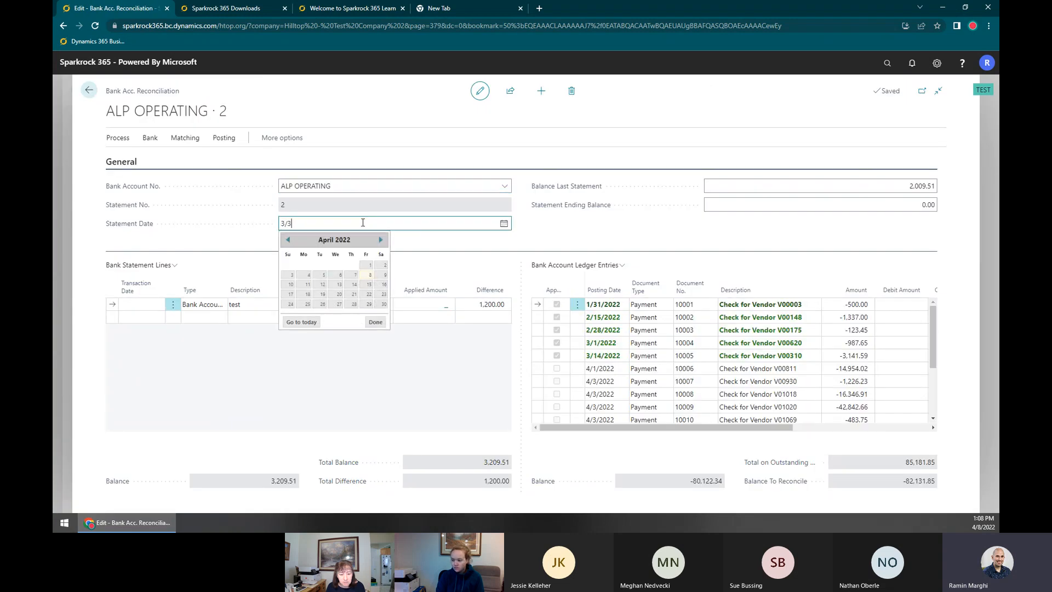
{"action": "key", "text": "Tab"}
Fill in the bank statement line with amount 1,600.00, description BIG DEPOSIT and transaction date 3/31/2022
{"action": "left_click", "coordinate": [304, 301]}
{"action": "key", "text": "Tab"}
{"action": "type", "text": "1600"}
{"action": "key", "text": "shift+Tab"}
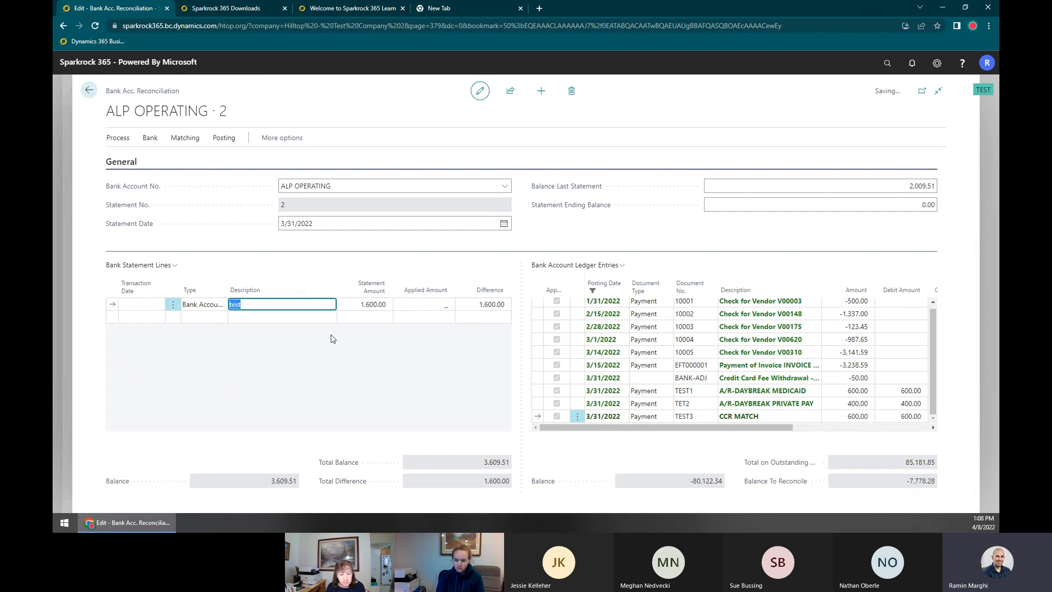
{"action": "key", "text": "Tab"}
{"action": "left_click", "coordinate": [250, 304]}
{"action": "type", "text": "BIG"}
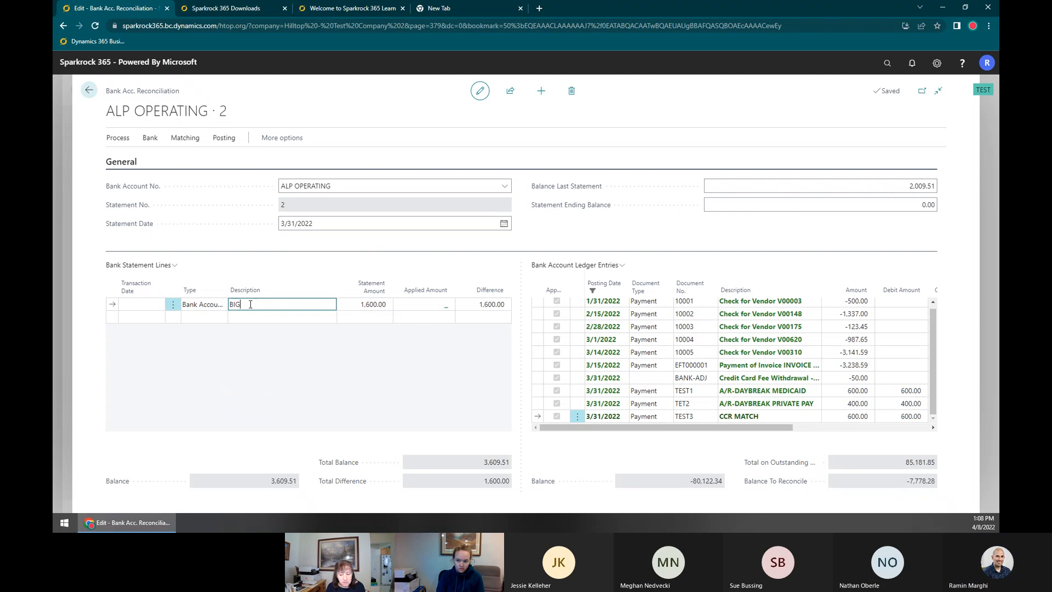
{"action": "type", "text": " DEPOSIT"}
{"action": "key", "text": "Tab"}
{"action": "left_click", "coordinate": [132, 305]}
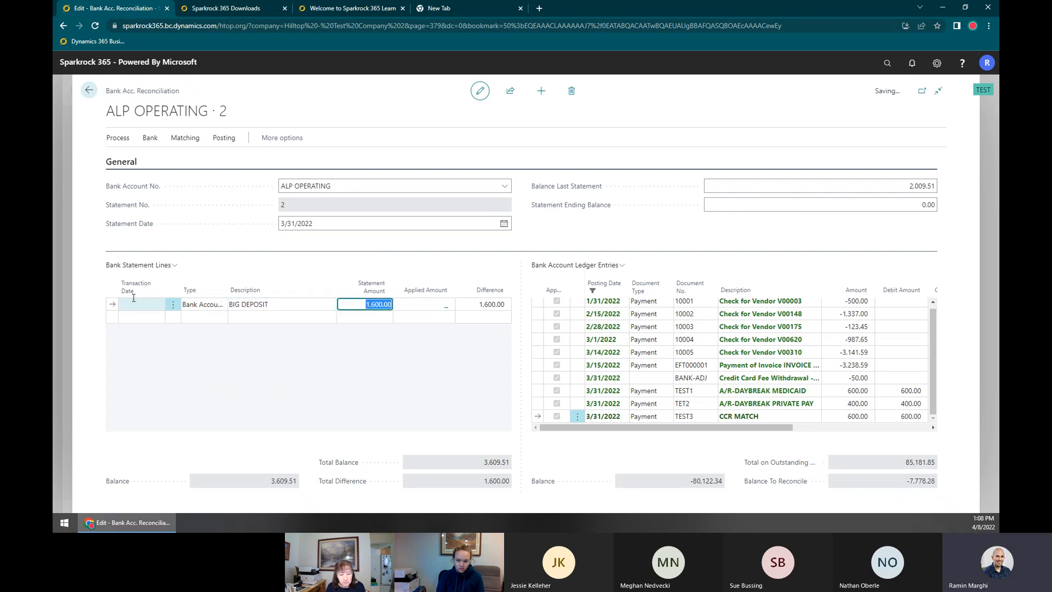
{"action": "type", "text": "3/31"}
{"action": "key", "text": "Tab"}
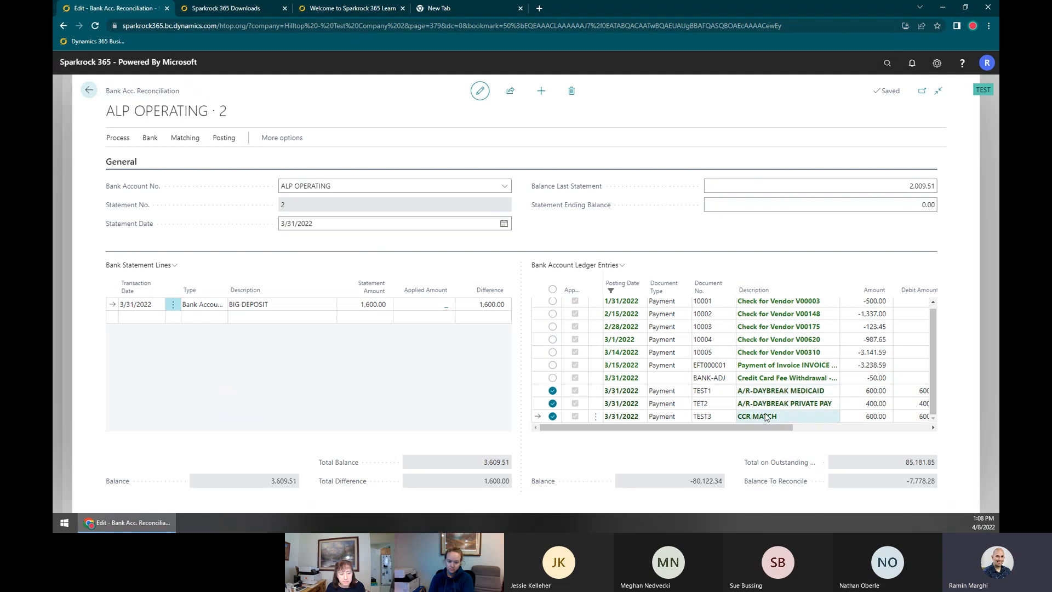
Try to clear any match on the TEST1, TET2 and TEST3 ledger entries and match them manually to the BIG DEPOSIT line
{"action": "left_click", "coordinate": [185, 137]}
{"action": "left_click", "coordinate": [301, 160]}
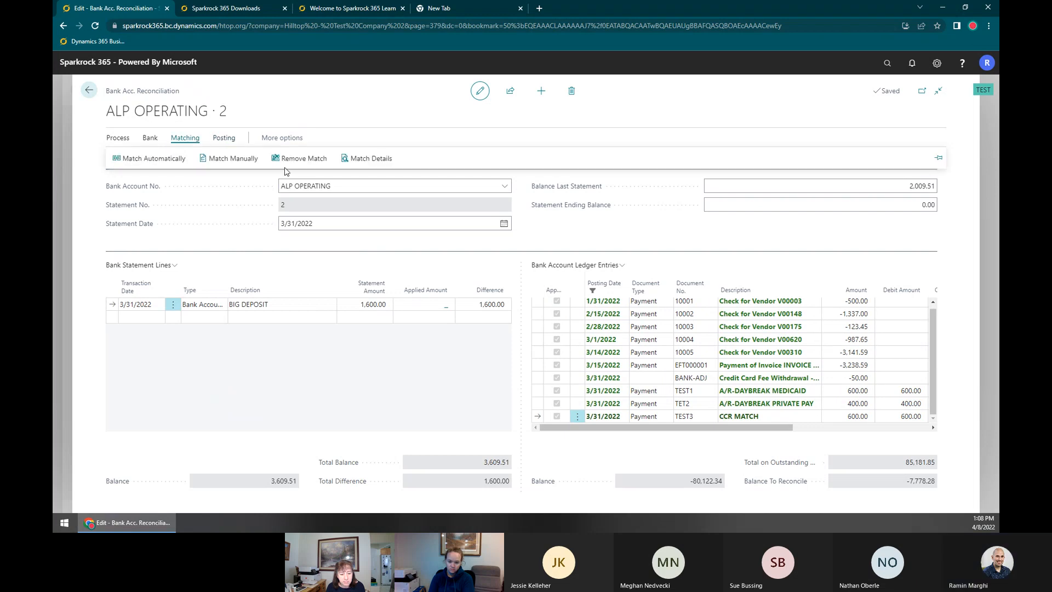
{"action": "left_click", "coordinate": [748, 392]}
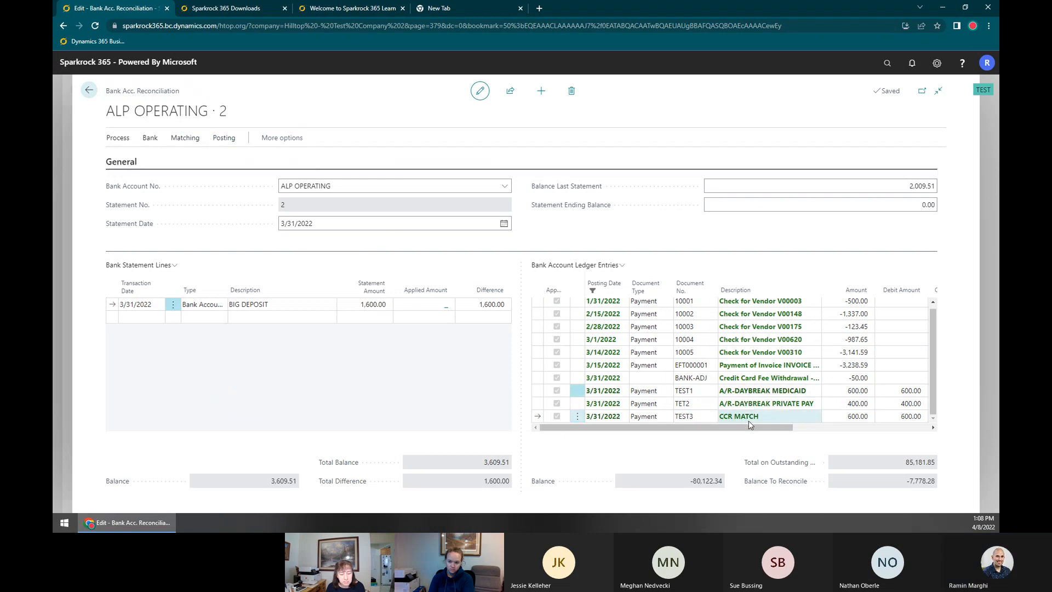
{"action": "left_click", "coordinate": [747, 417], "text": "shift"}
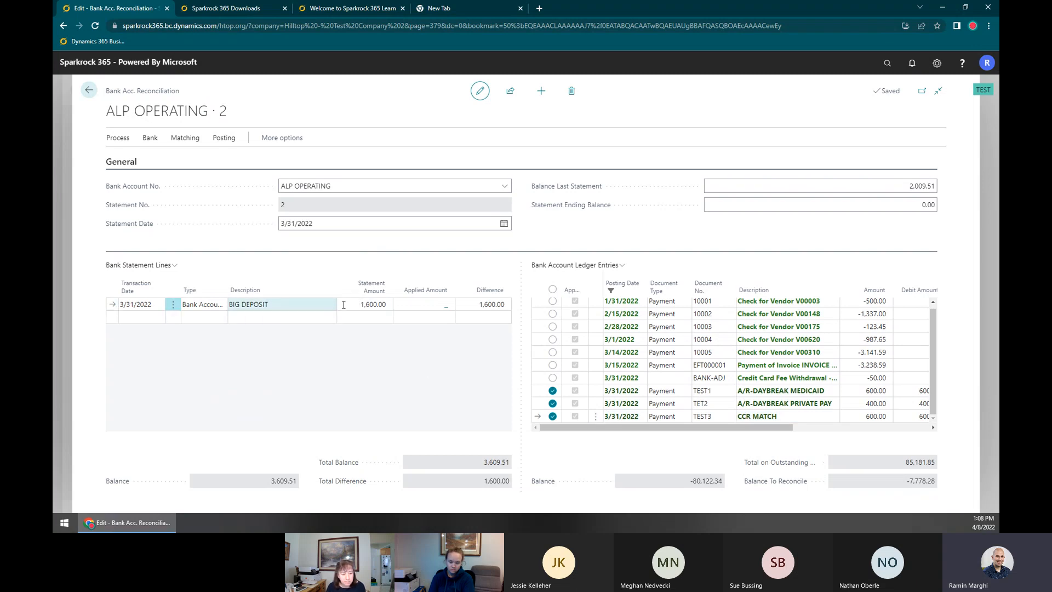
{"action": "left_click", "coordinate": [185, 138]}
{"action": "left_click", "coordinate": [232, 159]}
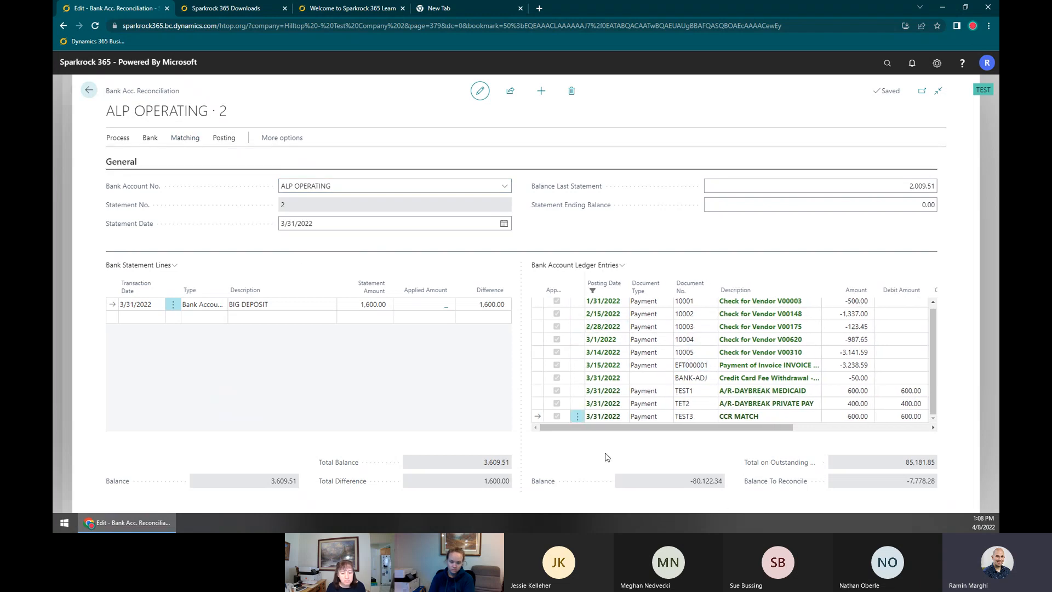
Inspect the ledger entries behind the BIG DEPOSIT line's Applied Amount and review the available processing commands
{"action": "left_click", "coordinate": [443, 307]}
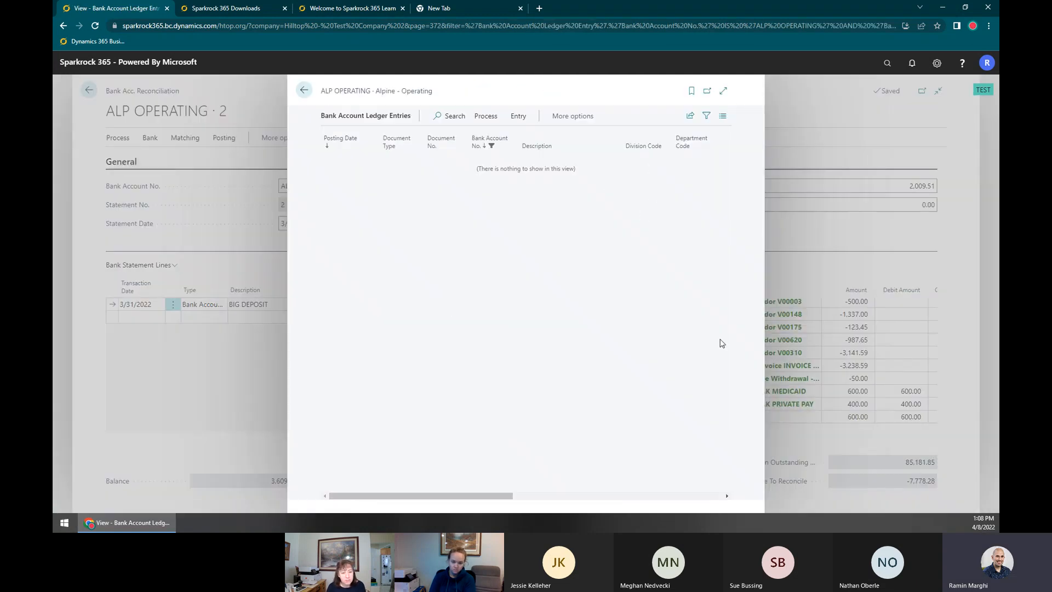
{"action": "left_click", "coordinate": [851, 410]}
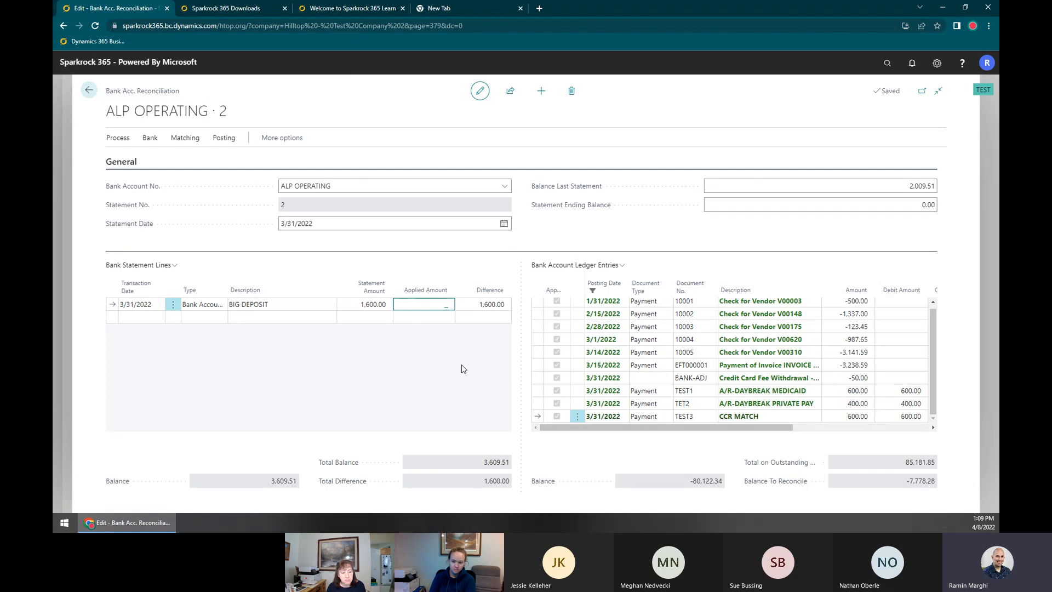
{"action": "left_click", "coordinate": [172, 141]}
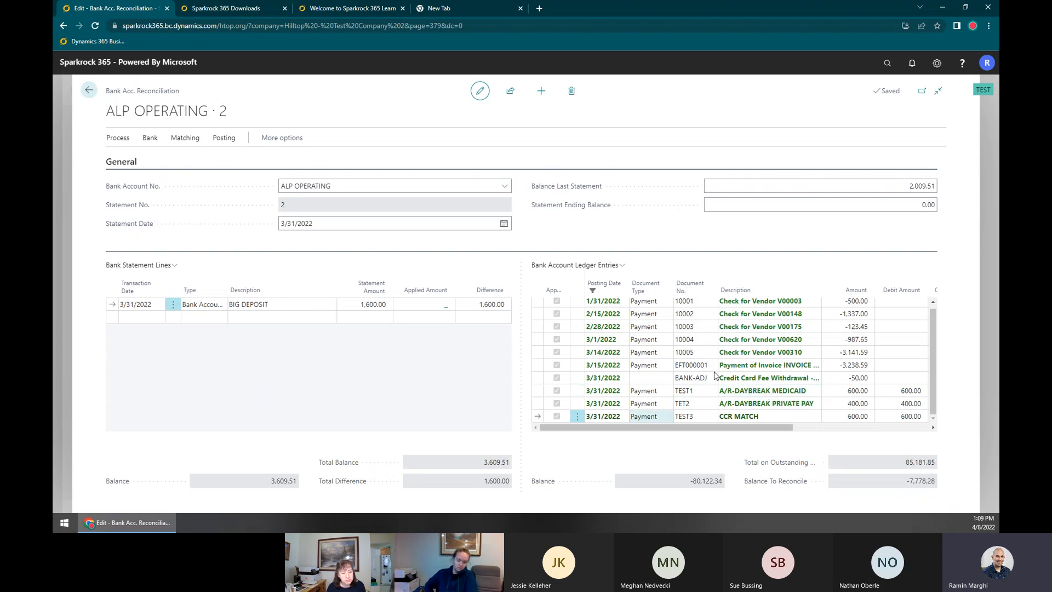
{"action": "left_click", "coordinate": [121, 138]}
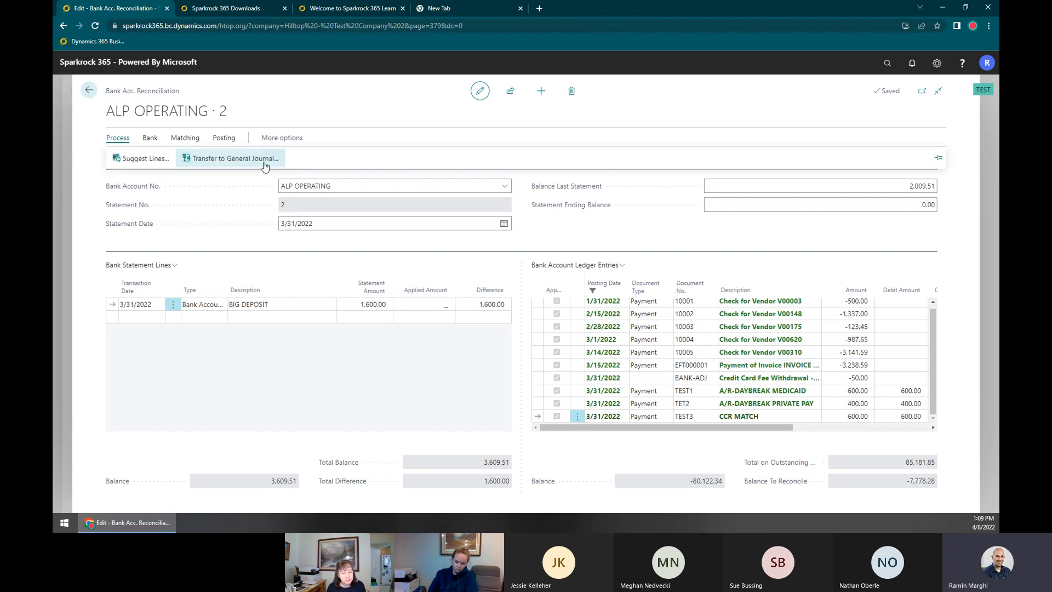
{"action": "left_click", "coordinate": [312, 345]}
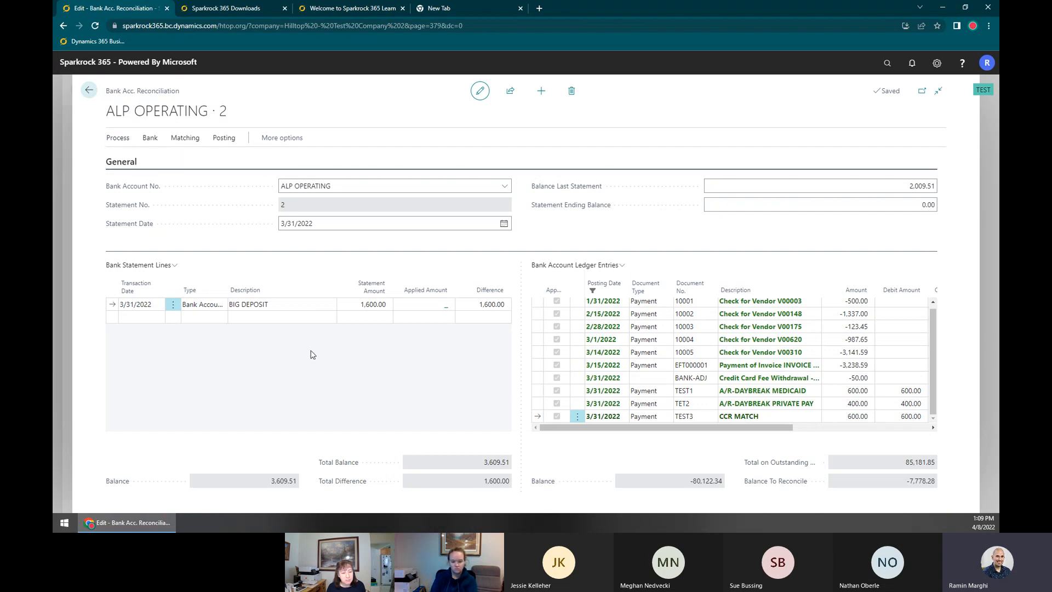
Examine the bank account ledger entries across all columns, including Remaining Amount, Open and External Document No
{"action": "left_click", "coordinate": [280, 306]}
{"action": "left_click", "coordinate": [757, 340]}
{"action": "left_click", "coordinate": [792, 326]}
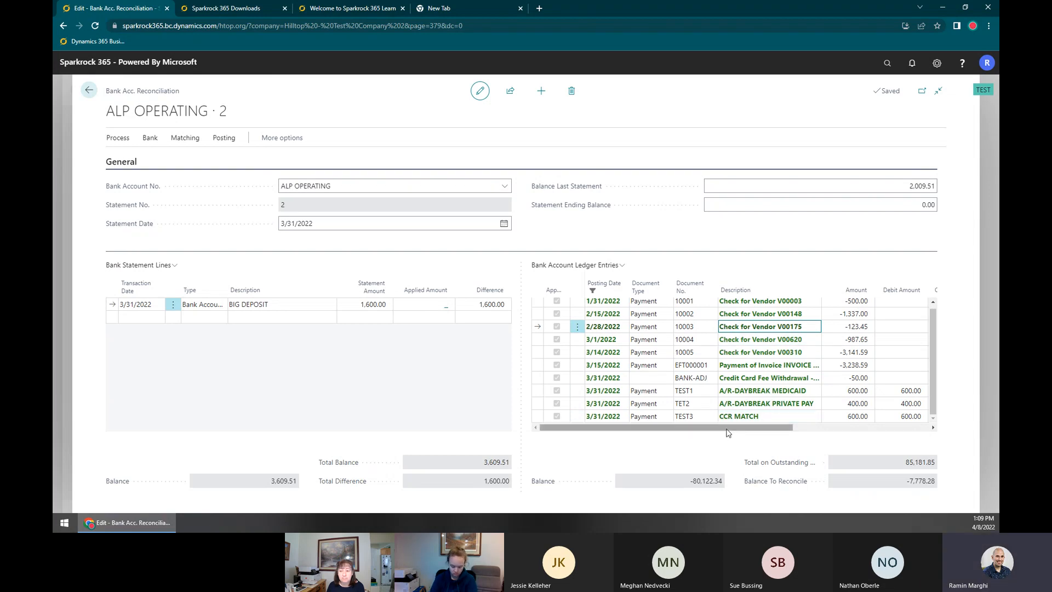
{"action": "scroll", "coordinate": [777, 328], "scroll_direction": "up", "scroll_amount": 1}
{"action": "scroll", "coordinate": [778, 374], "scroll_direction": "down", "scroll_amount": 1}
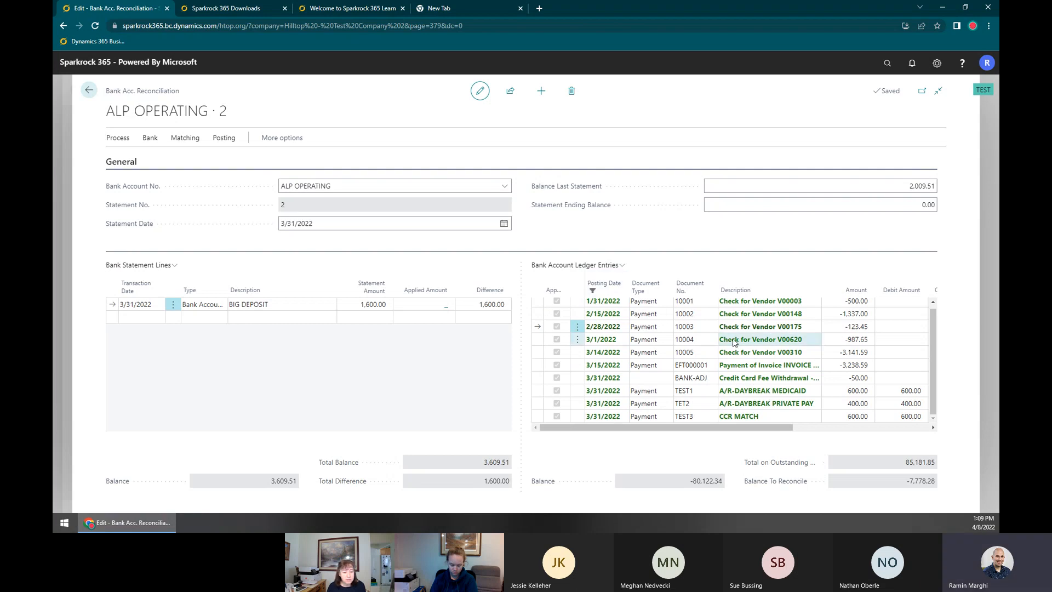
{"action": "left_click", "coordinate": [848, 427]}
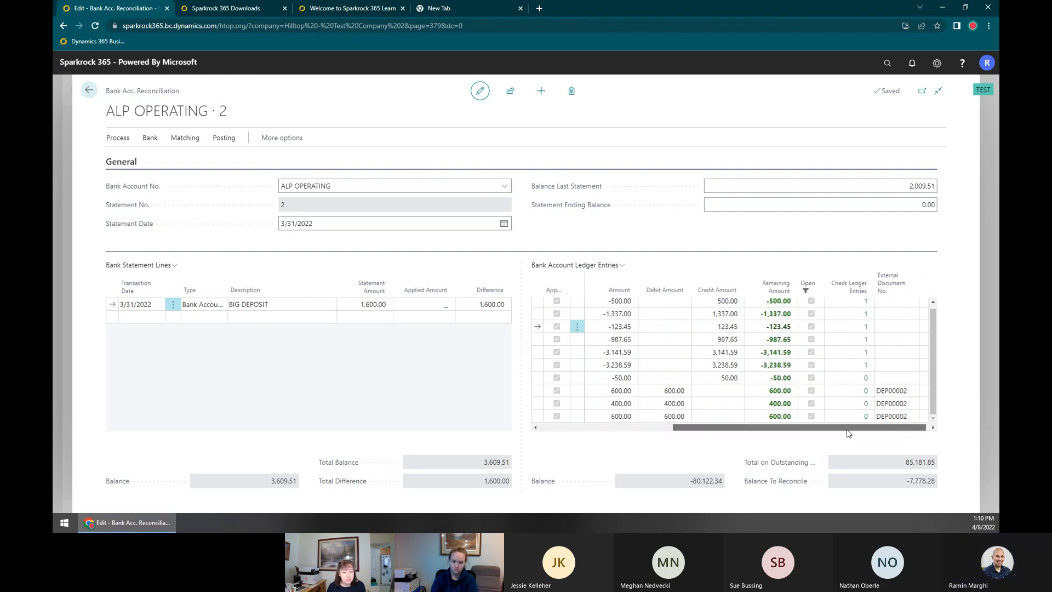
{"action": "left_click", "coordinate": [584, 427]}
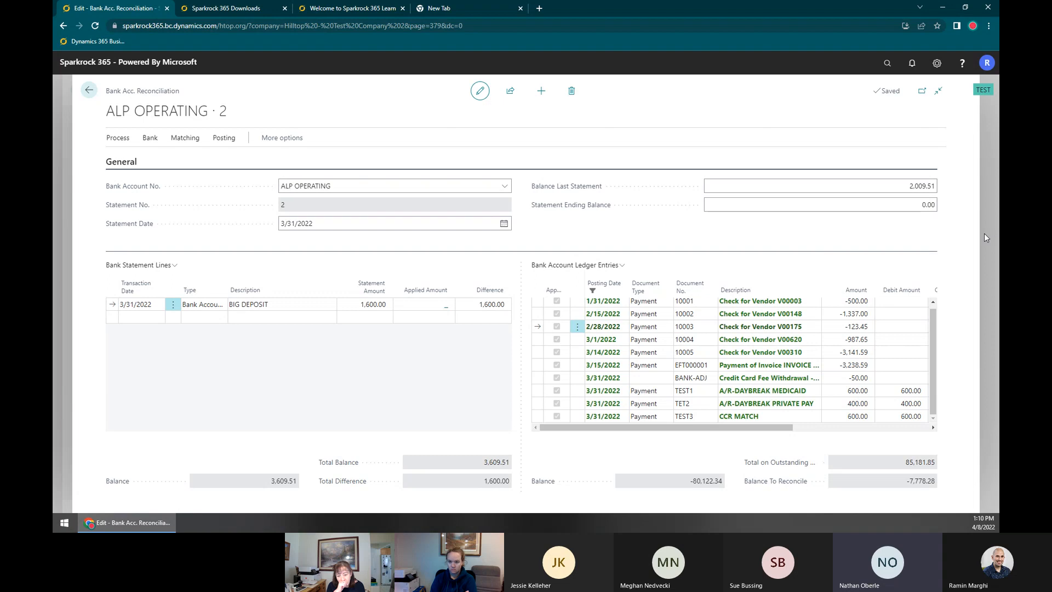
Close the reconciliation, open Payment Journals and select the External Document No. field on the EFT batch's first line
{"action": "key", "text": "Escape"}
{"action": "key", "text": "Escape"}
{"action": "left_click", "coordinate": [887, 65]}
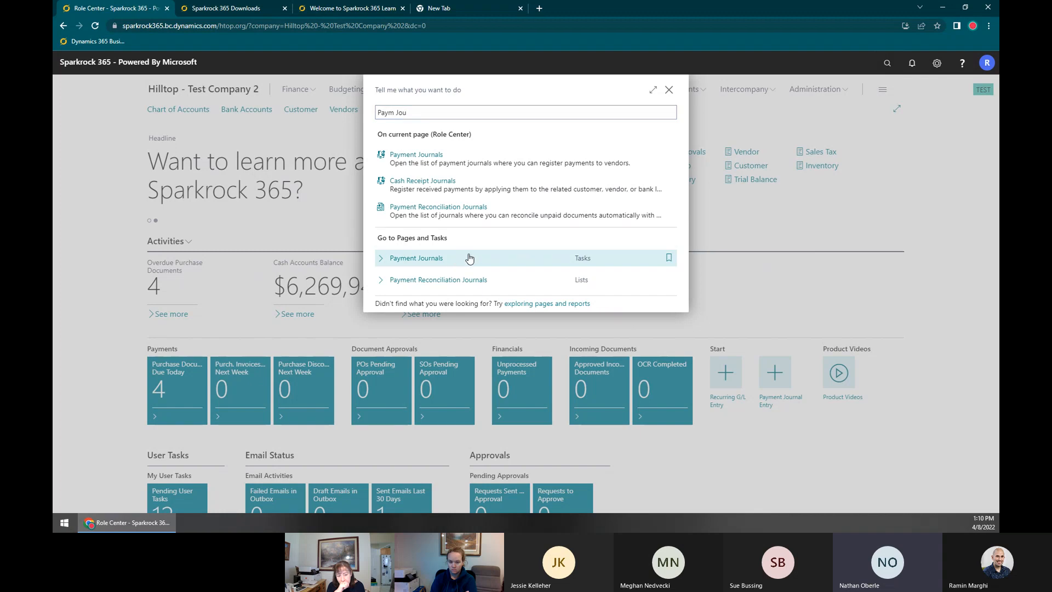
{"action": "left_click", "coordinate": [470, 257]}
{"action": "left_click", "coordinate": [326, 209]}
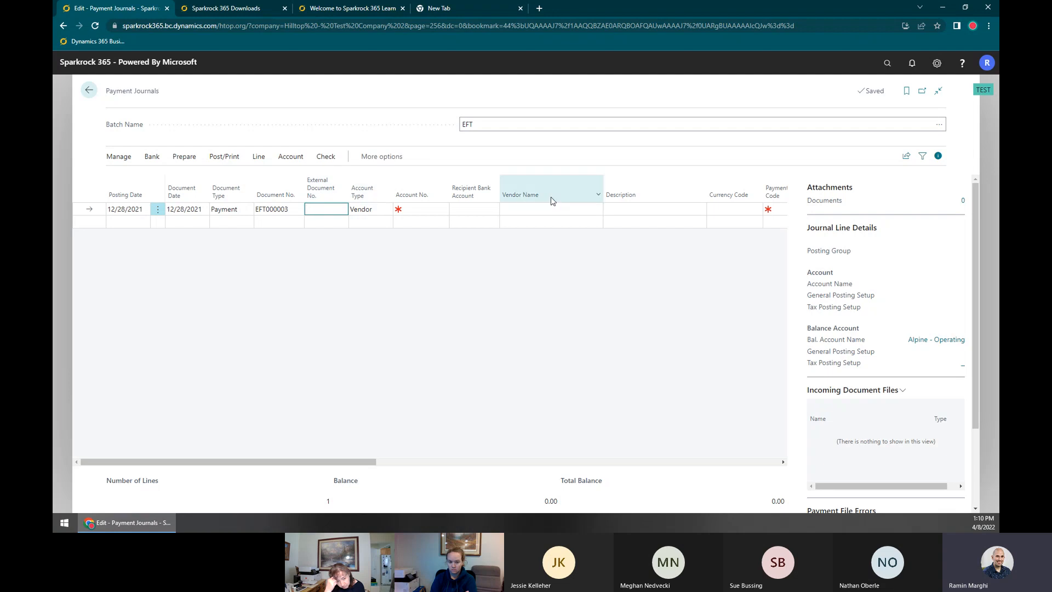
Search for posted deposits, open deposit DEP00002 and find its related entries
{"action": "left_click", "coordinate": [888, 64]}
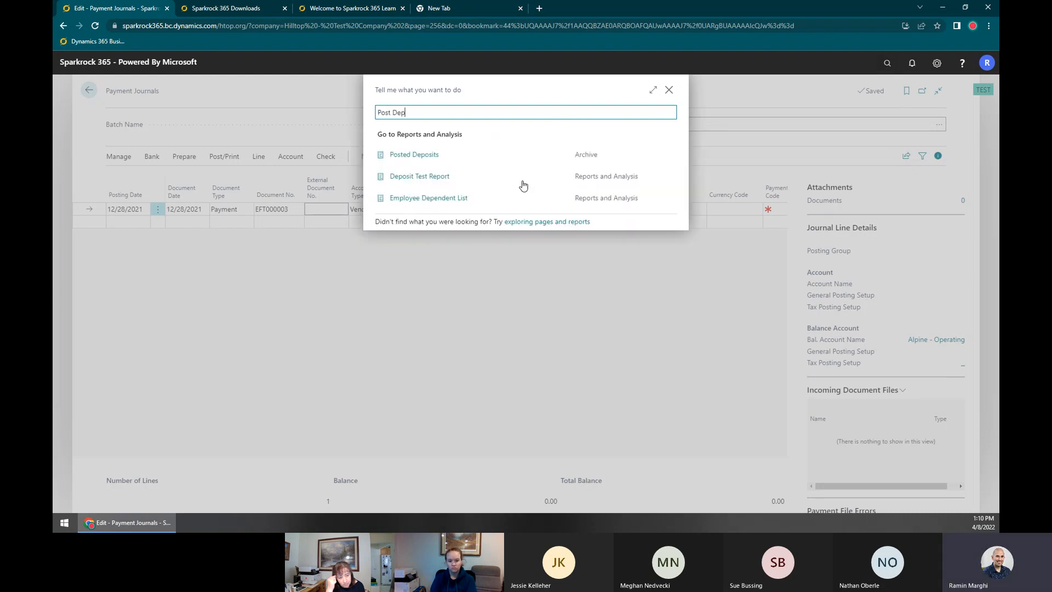
{"action": "left_click", "coordinate": [525, 154]}
{"action": "left_click", "coordinate": [340, 178]}
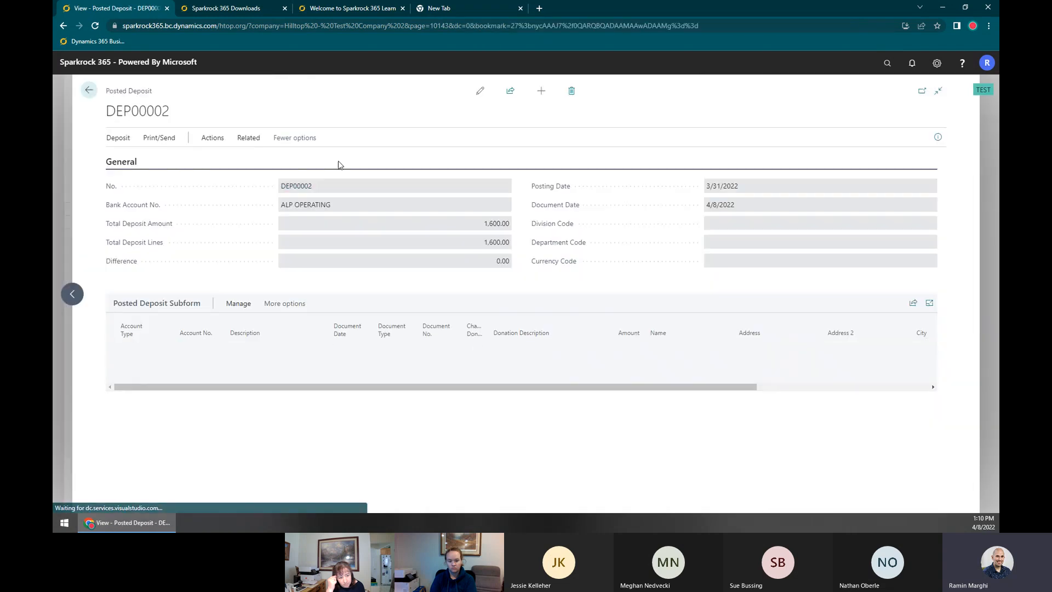
{"action": "left_click", "coordinate": [212, 139]}
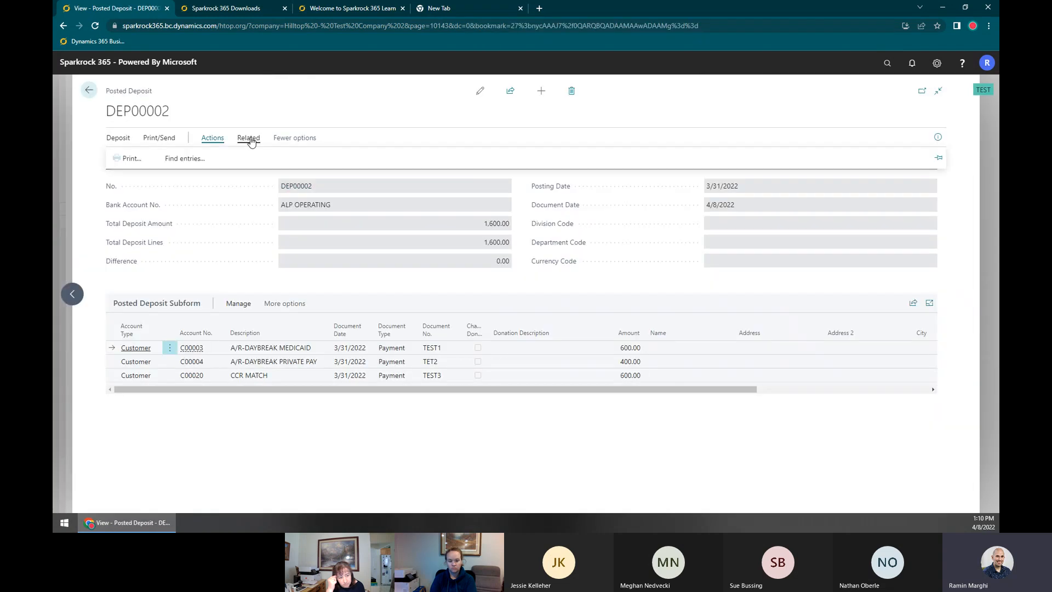
{"action": "left_click", "coordinate": [203, 159]}
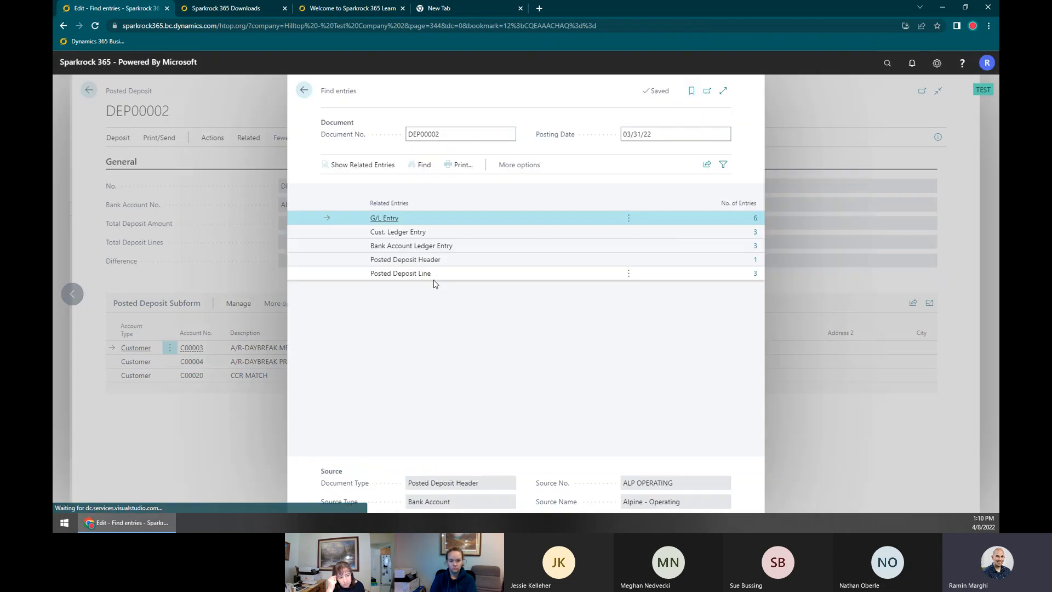
Examine the External Document No. column in DEP00002's general ledger entries and return to the payment journal
{"action": "left_click", "coordinate": [756, 219]}
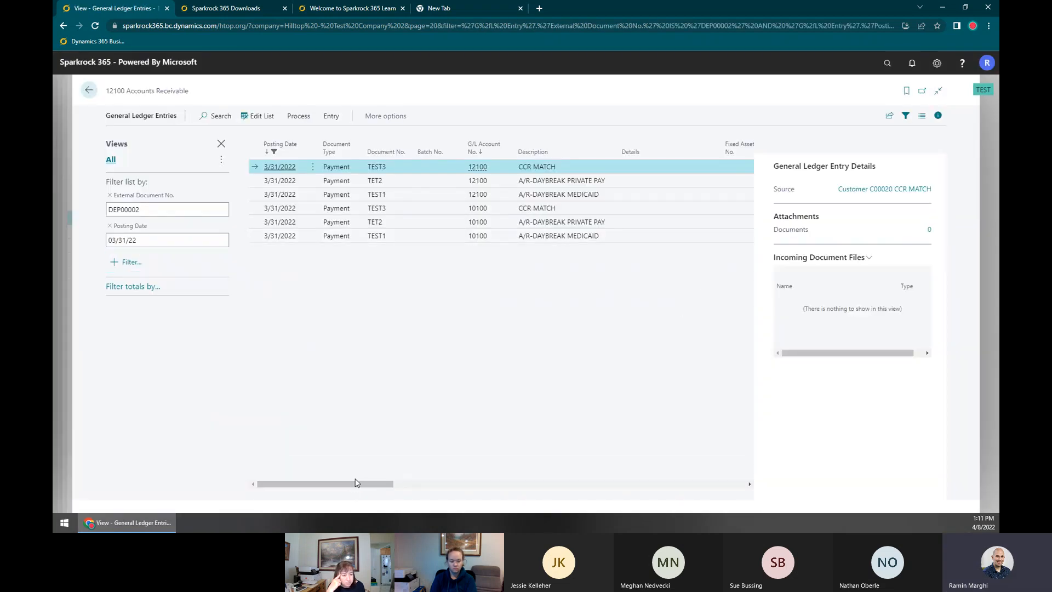
{"action": "left_click_drag", "start_coordinate": [353, 485], "coordinate": [584, 487]}
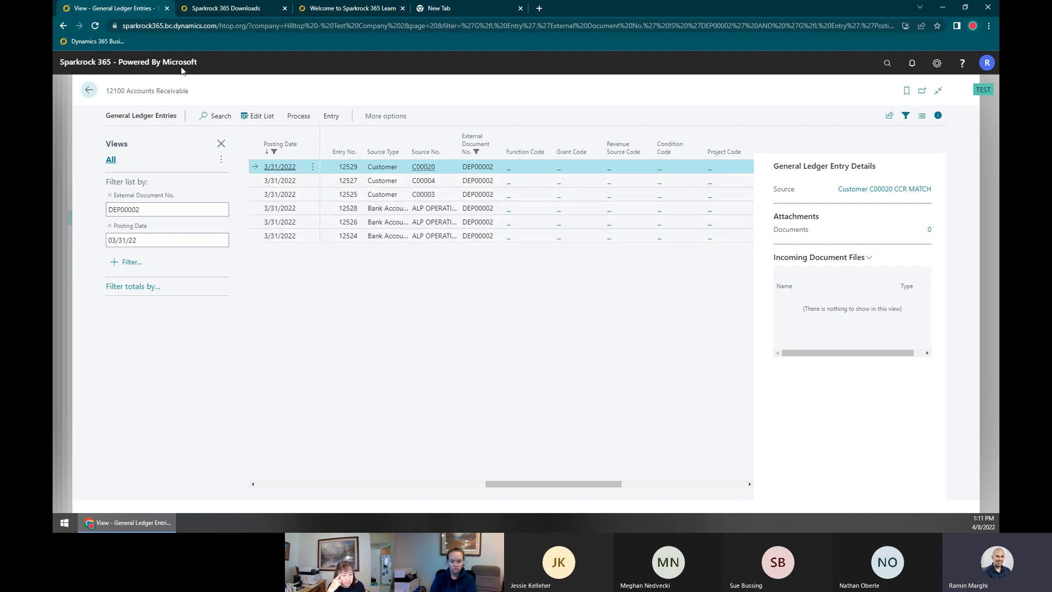
{"action": "left_click", "coordinate": [92, 93]}
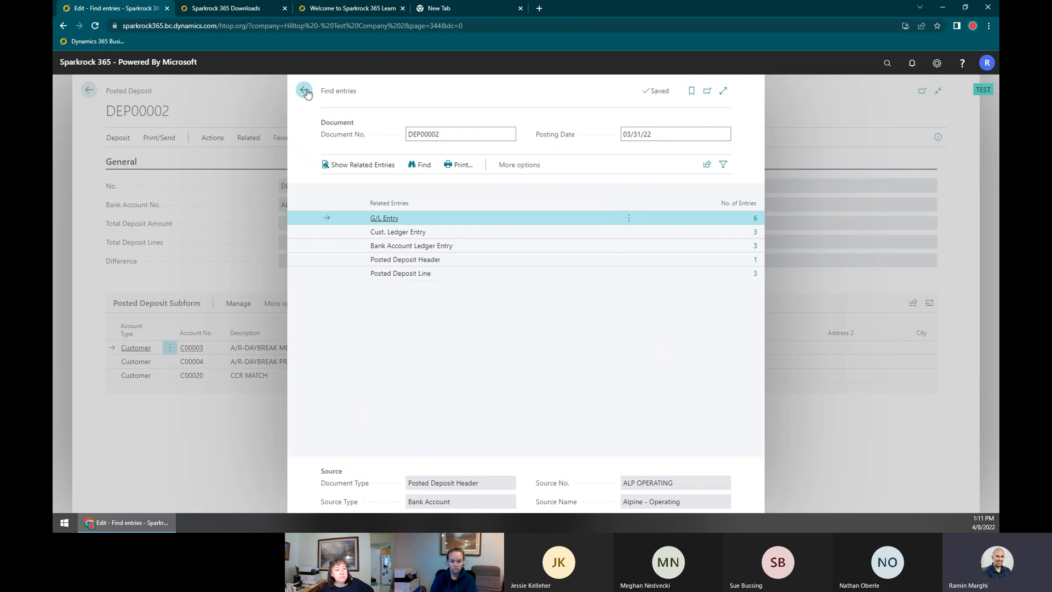
{"action": "left_click", "coordinate": [300, 87]}
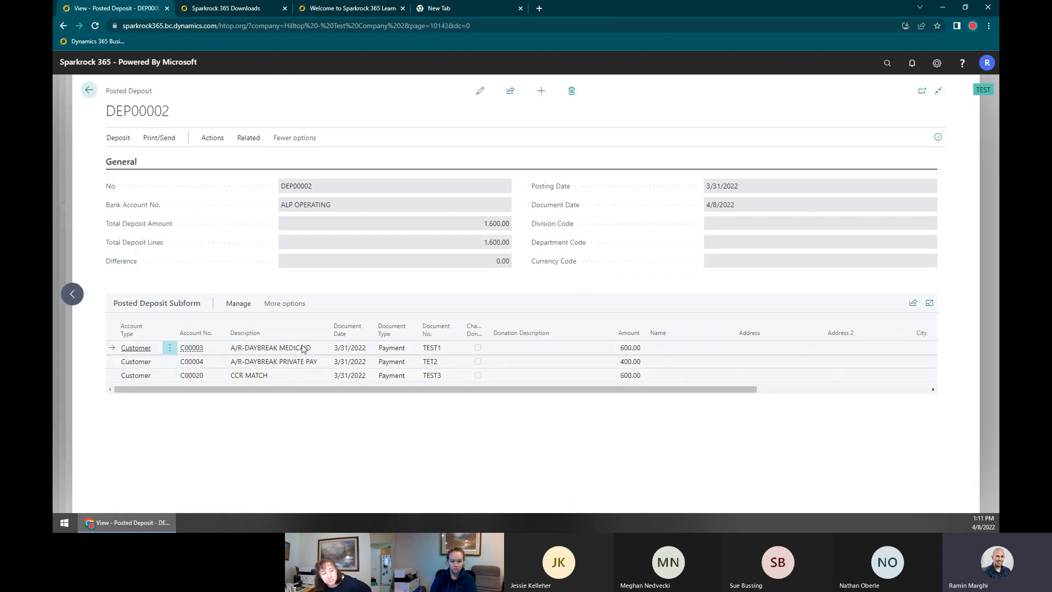
{"action": "left_click", "coordinate": [90, 91]}
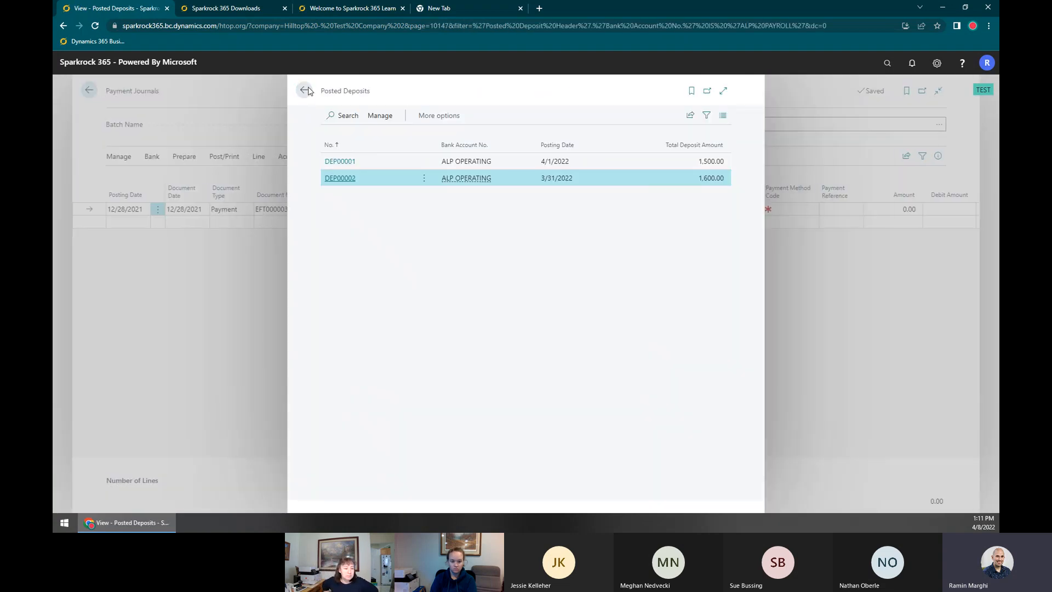
{"action": "left_click", "coordinate": [302, 90]}
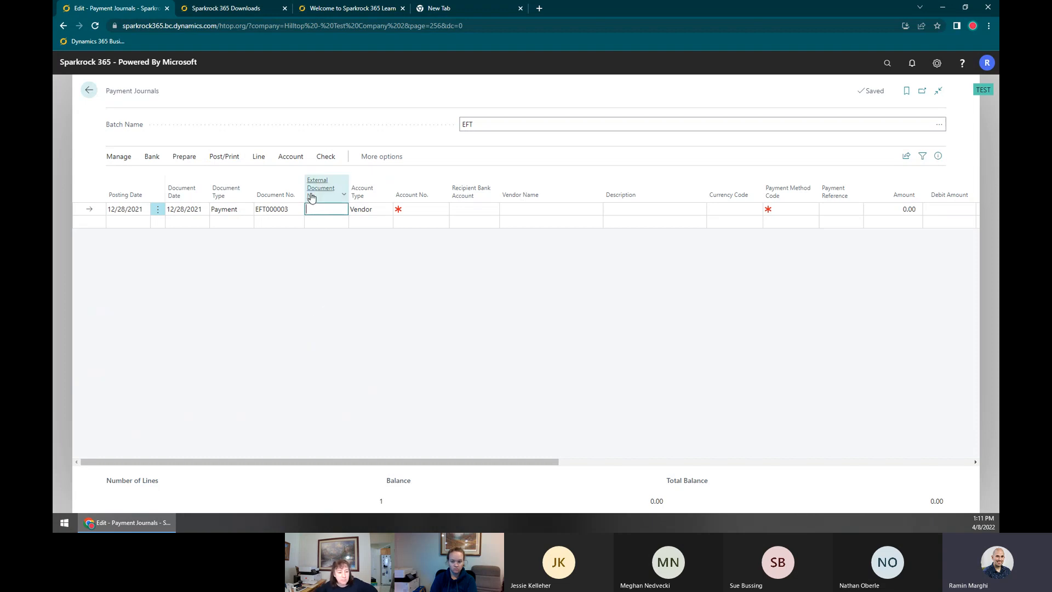
Set the EFT batch's first line External Document No. to ACH123 and close the payment journal
{"action": "type", "text": "123"}
{"action": "left_click", "coordinate": [333, 257]}
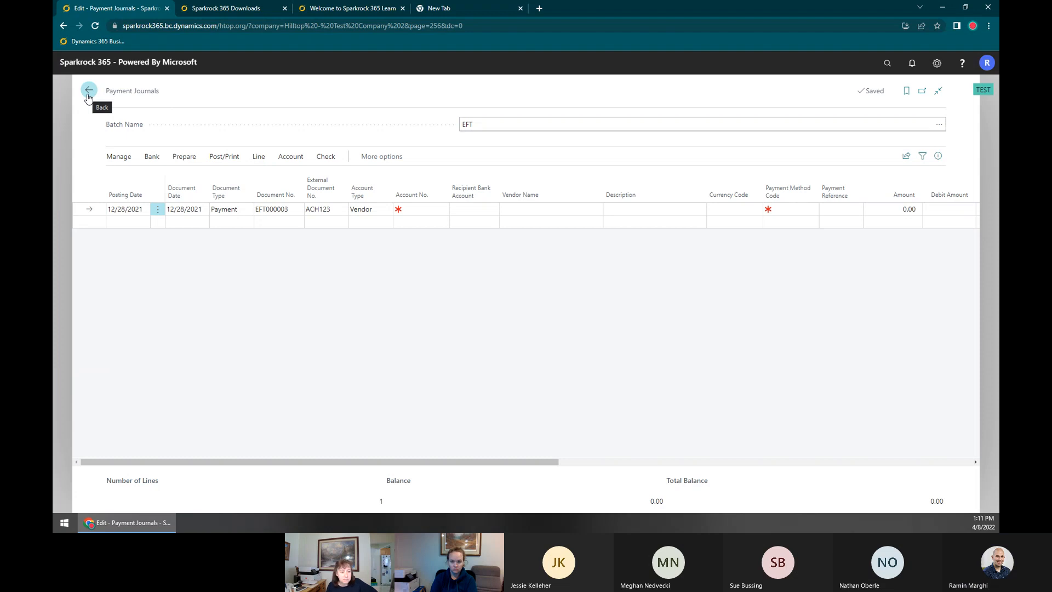
{"action": "left_click_drag", "start_coordinate": [107, 91], "coordinate": [158, 91]}
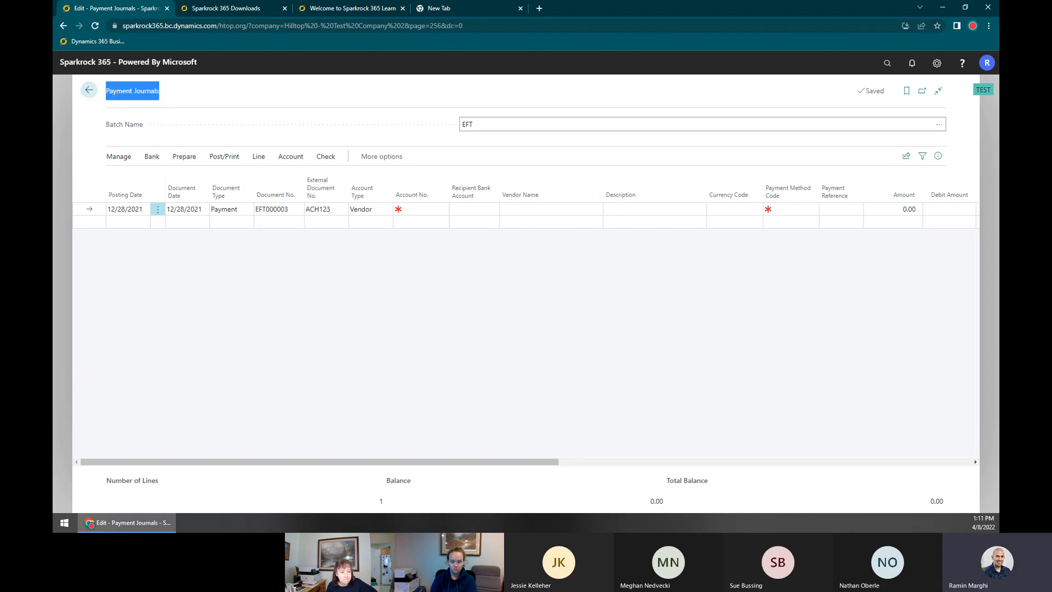
{"action": "double_click", "coordinate": [128, 96]}
{"action": "left_click", "coordinate": [126, 91]}
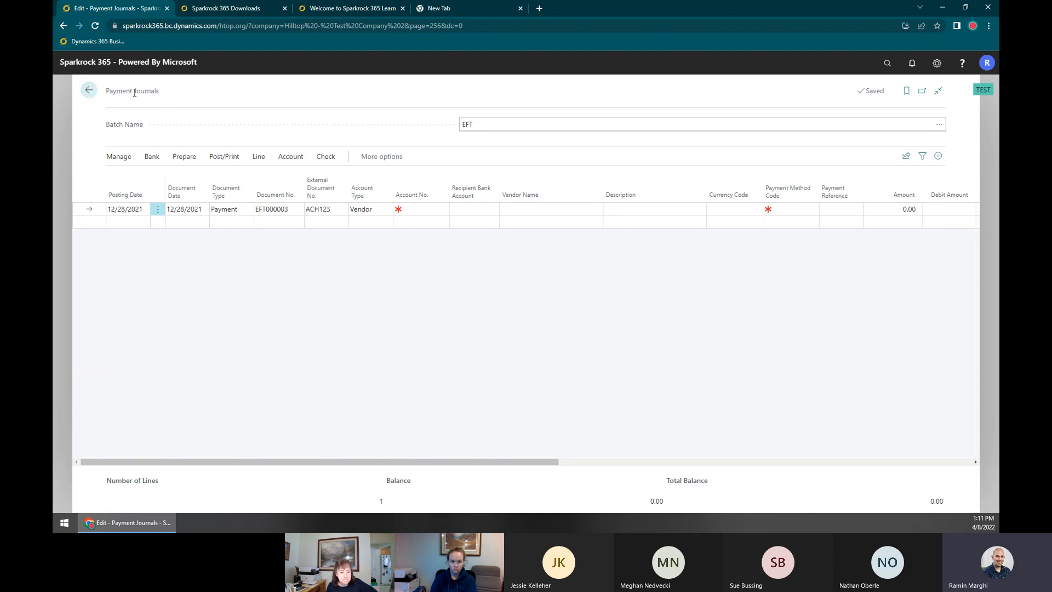
{"action": "left_click", "coordinate": [87, 92]}
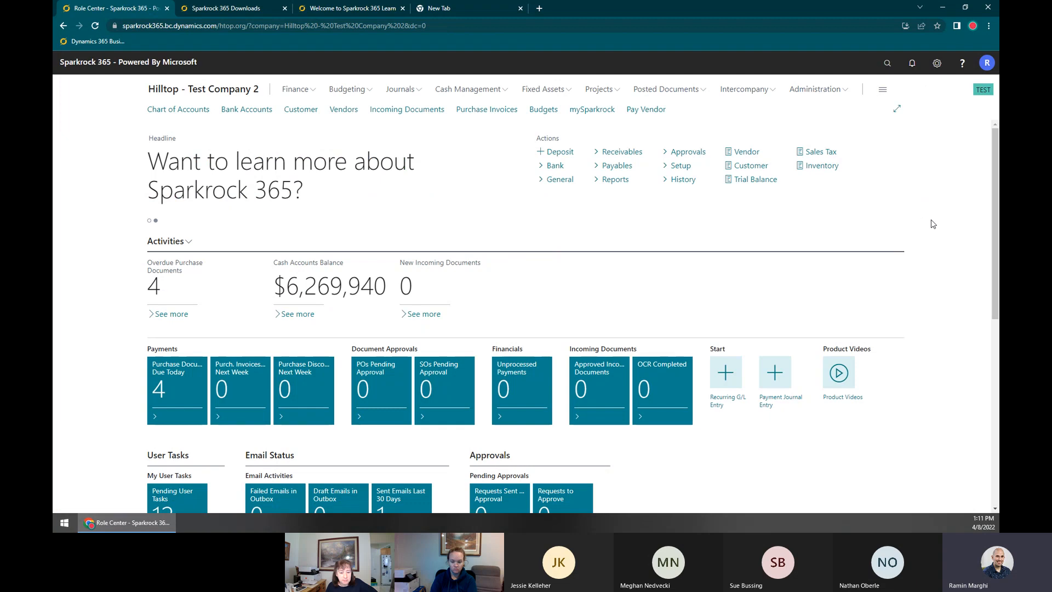
View the bank account ledger entries behind ALP OPERATING's balance and return to the home page
{"action": "scroll", "coordinate": [926, 214], "scroll_direction": "down", "scroll_amount": 1}
{"action": "scroll", "coordinate": [920, 201], "scroll_direction": "up", "scroll_amount": 1}
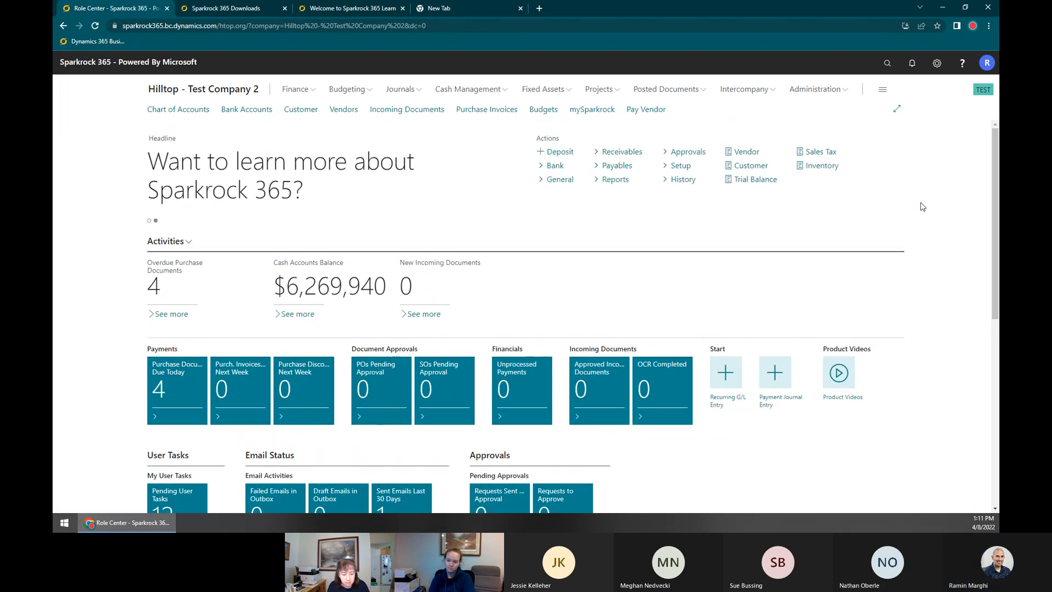
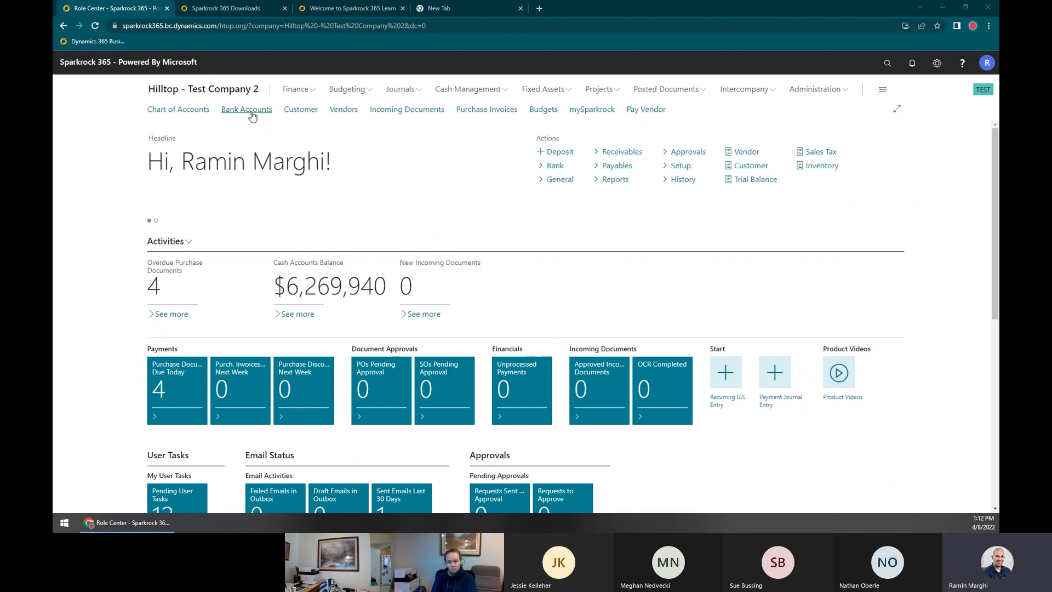
{"action": "left_click", "coordinate": [252, 113]}
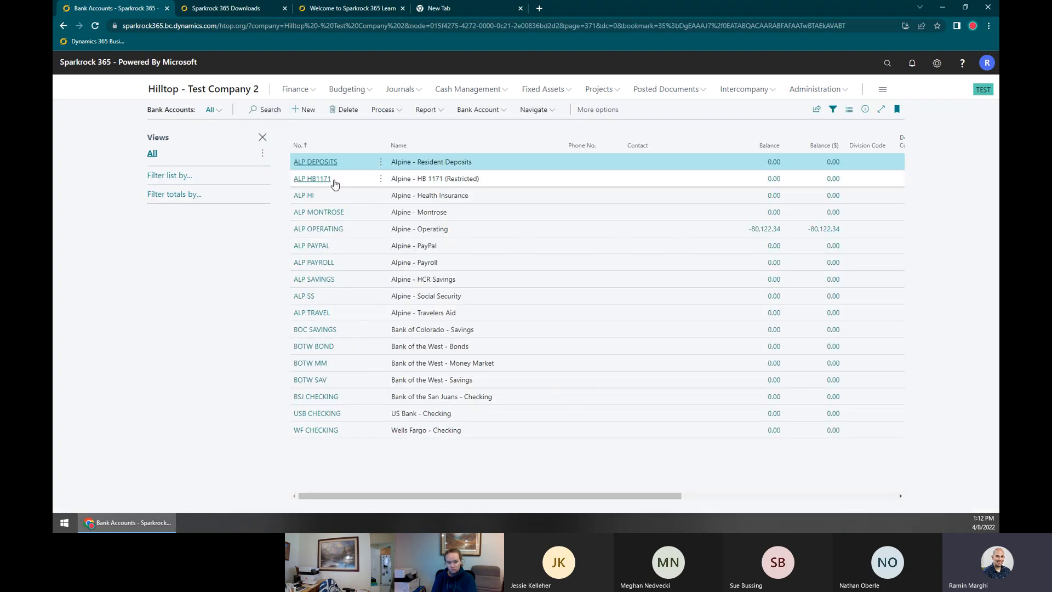
{"action": "left_click", "coordinate": [767, 243]}
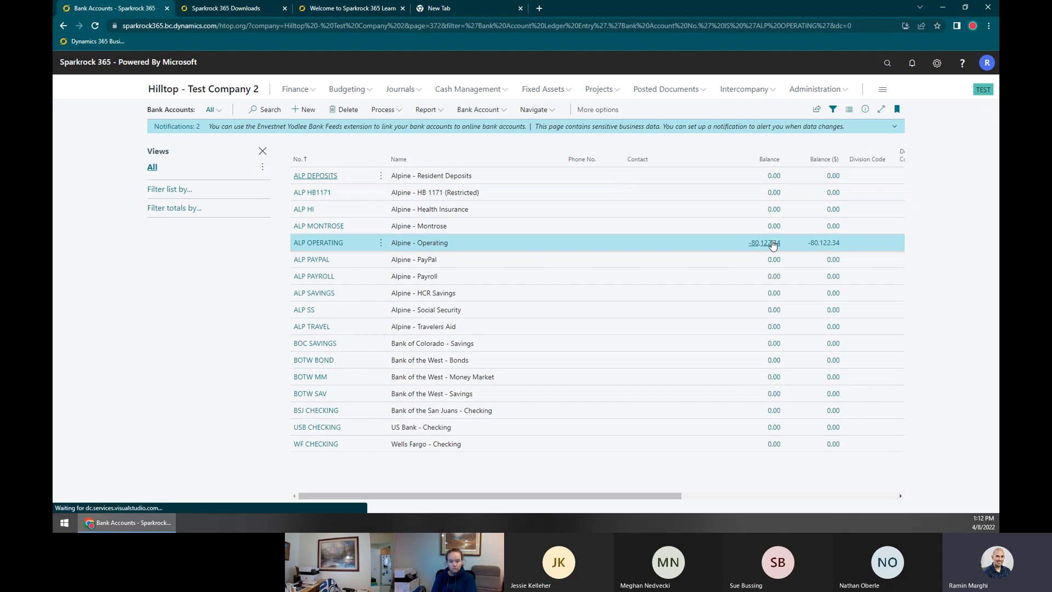
{"action": "mouse_move", "coordinate": [322, 116]}
{"action": "left_mouse_down"}
{"action": "mouse_move", "coordinate": [427, 119]}
{"action": "mouse_move", "coordinate": [322, 116]}
{"action": "left_mouse_up"}
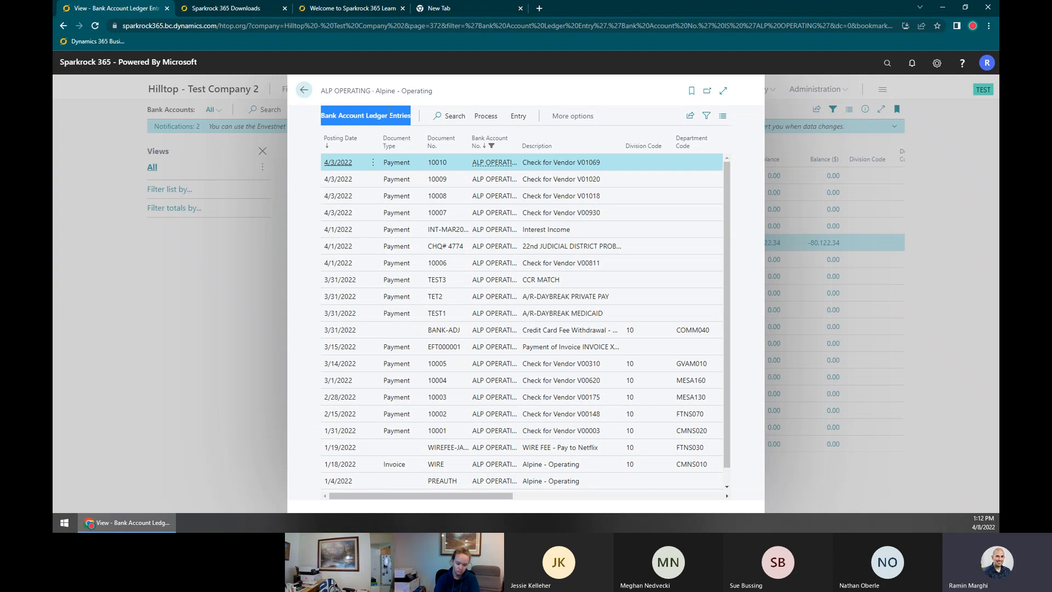
{"action": "left_click", "coordinate": [254, 202]}
{"action": "left_click", "coordinate": [215, 93]}
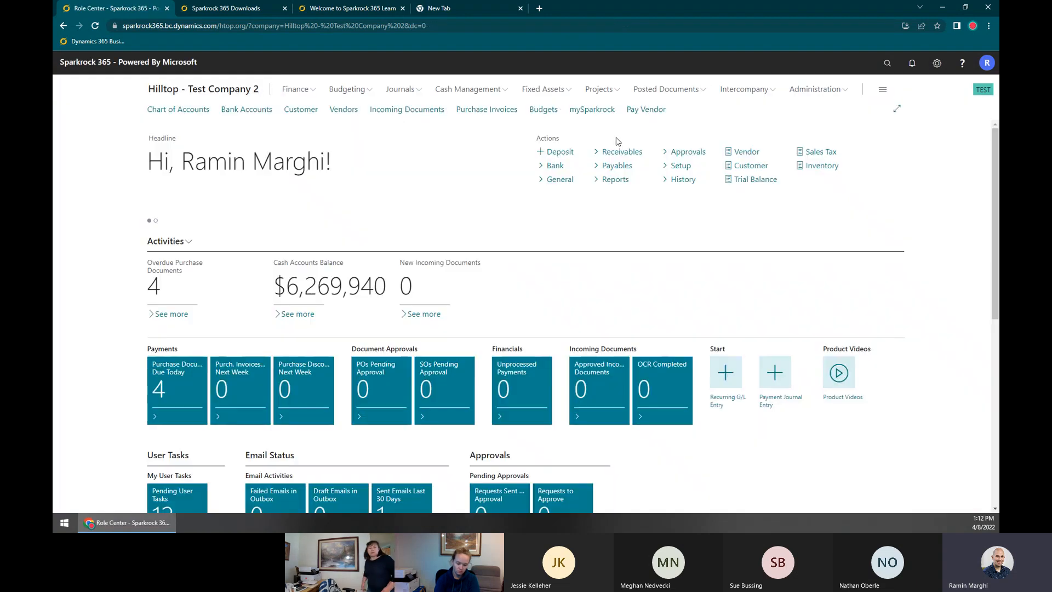
Find the Bank Account Ledger Entries page and bookmark it on the Role Center
{"action": "left_click", "coordinate": [887, 64]}
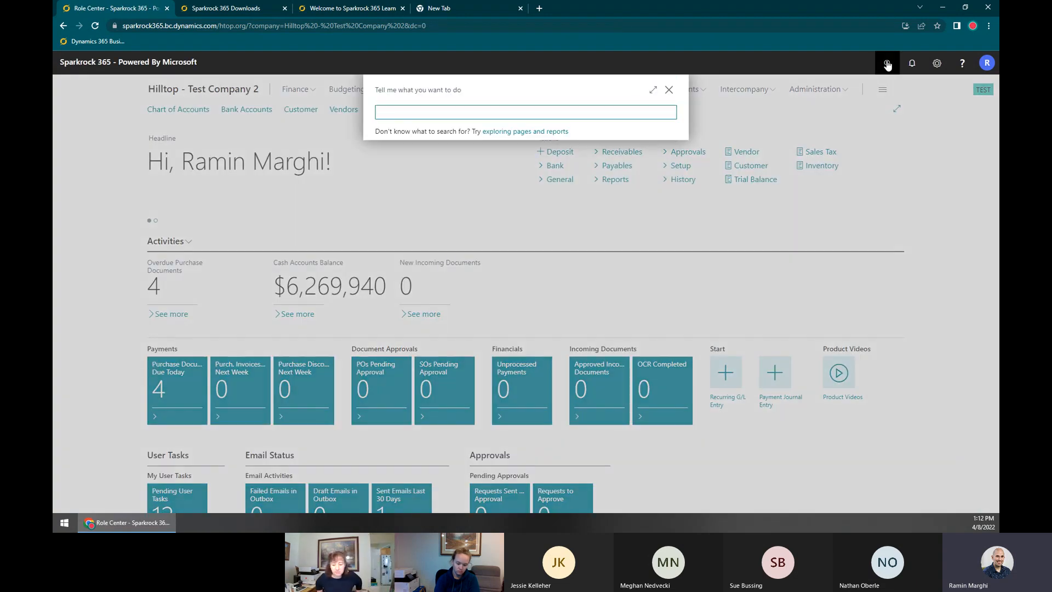
{"action": "type", "text": "Bank ACc "}
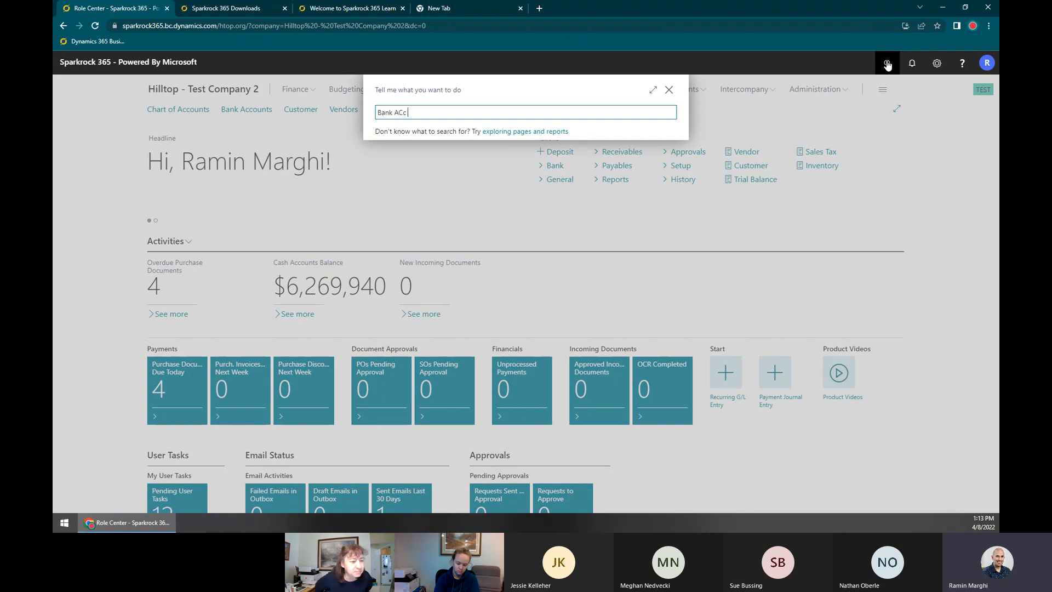
{"action": "type", "text": "Led En"}
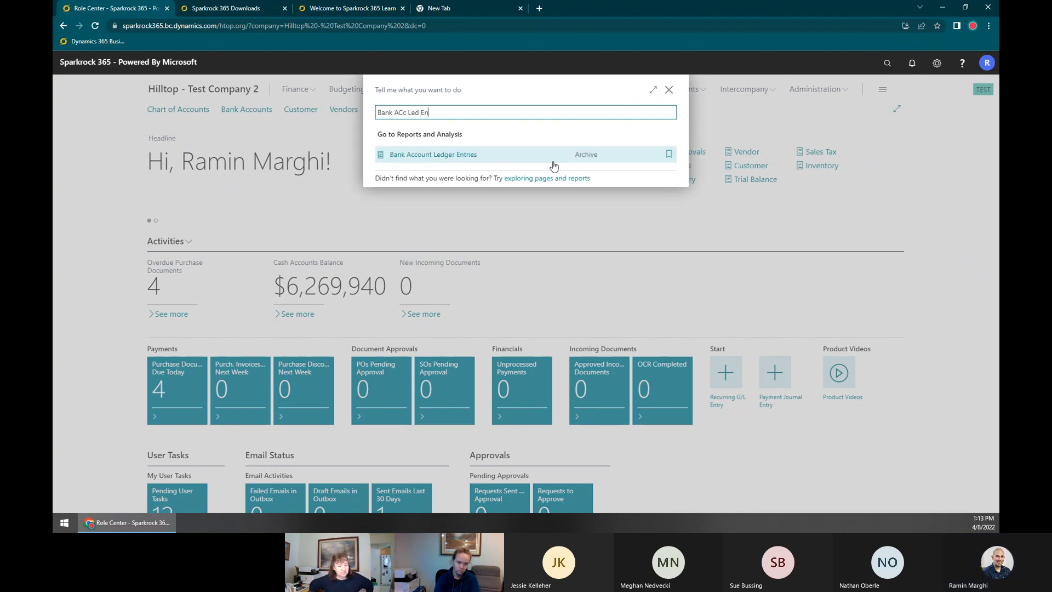
{"action": "left_click", "coordinate": [668, 153]}
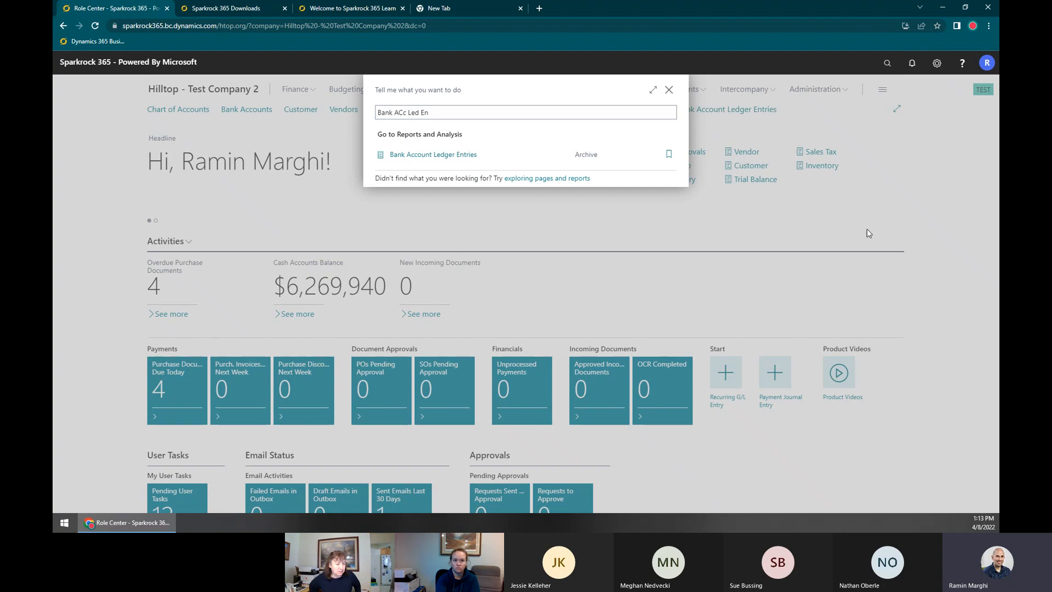
{"action": "left_click", "coordinate": [669, 89]}
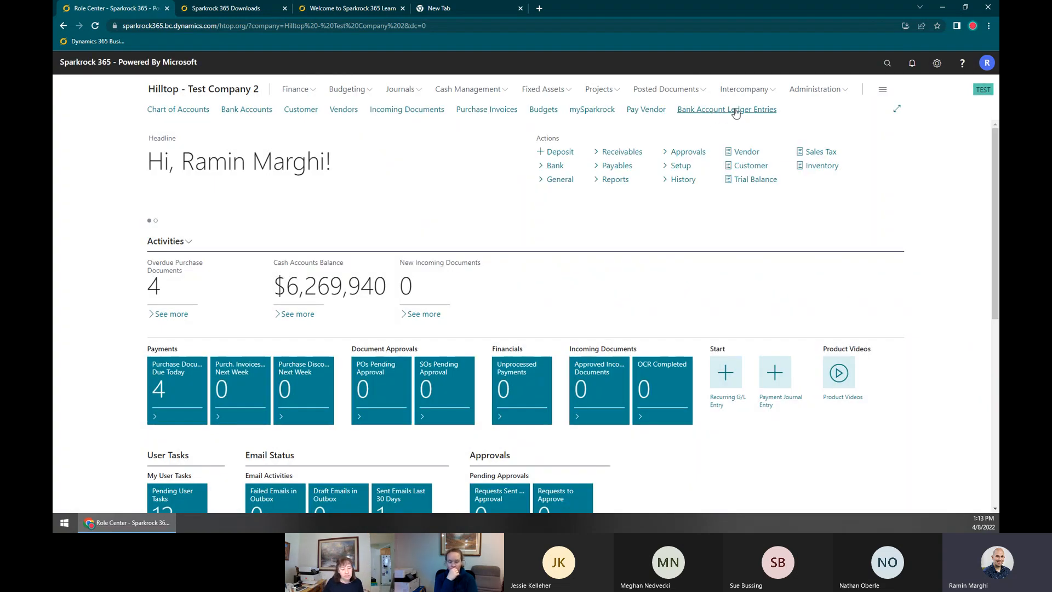
Open the bookmarked Bank Account Ledger Entries and examine the Open status of the 4/3/2022 check payments
{"action": "left_click", "coordinate": [721, 111]}
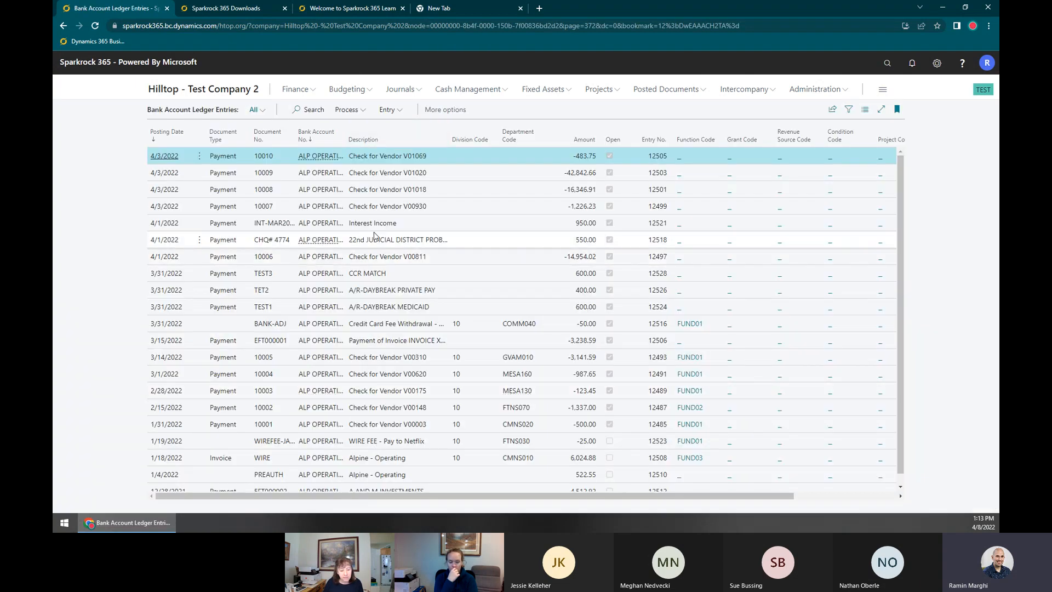
{"action": "scroll", "coordinate": [350, 339], "scroll_direction": "down", "scroll_amount": 1}
{"action": "scroll", "coordinate": [395, 225], "scroll_direction": "up", "scroll_amount": 1}
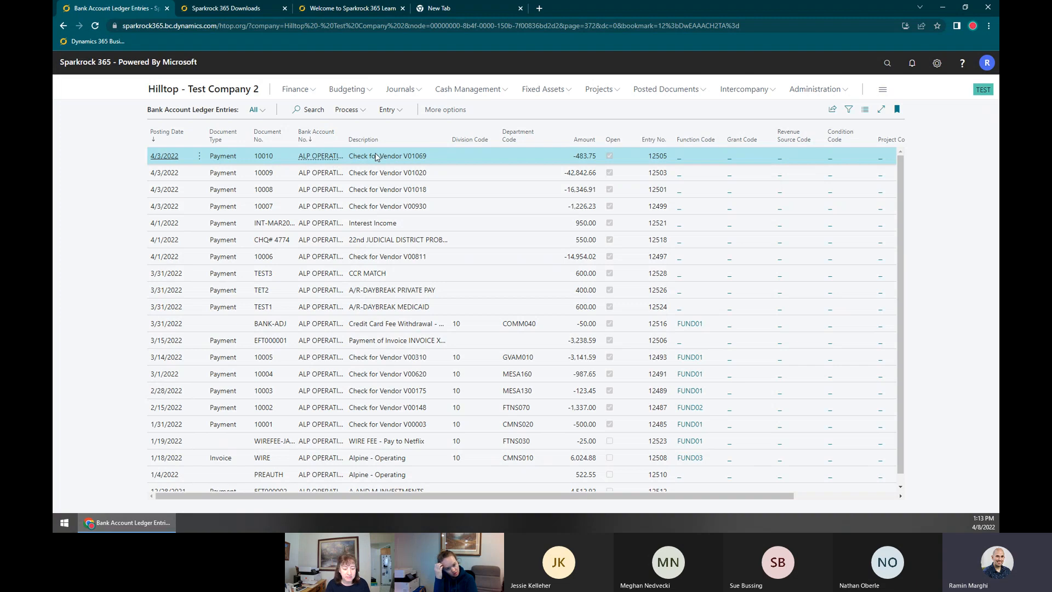
{"action": "left_click", "coordinate": [383, 186]}
{"action": "left_click", "coordinate": [386, 206]}
{"action": "left_click", "coordinate": [386, 170]}
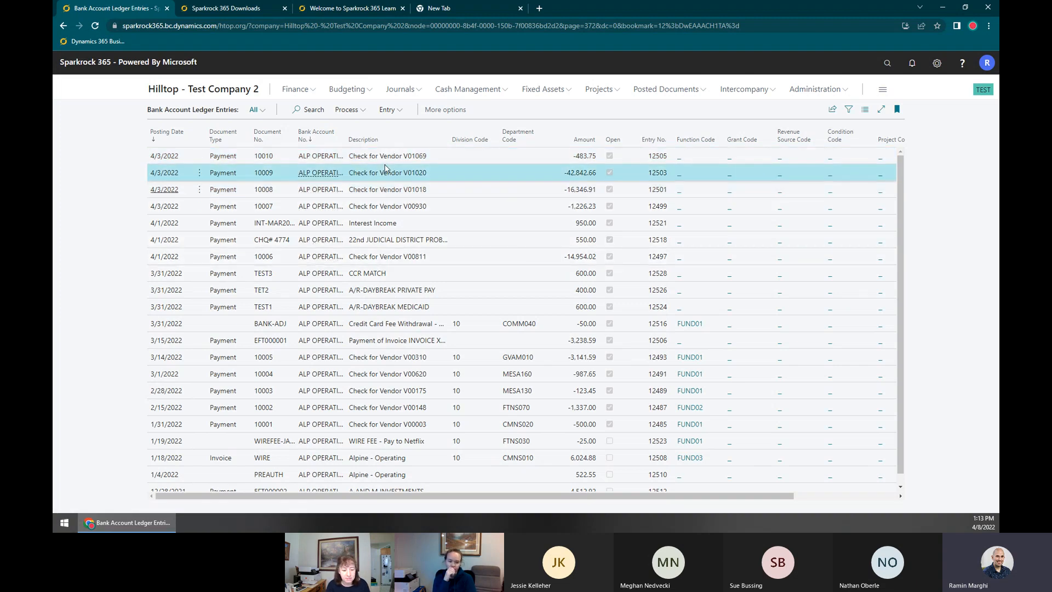
{"action": "left_click", "coordinate": [610, 156]}
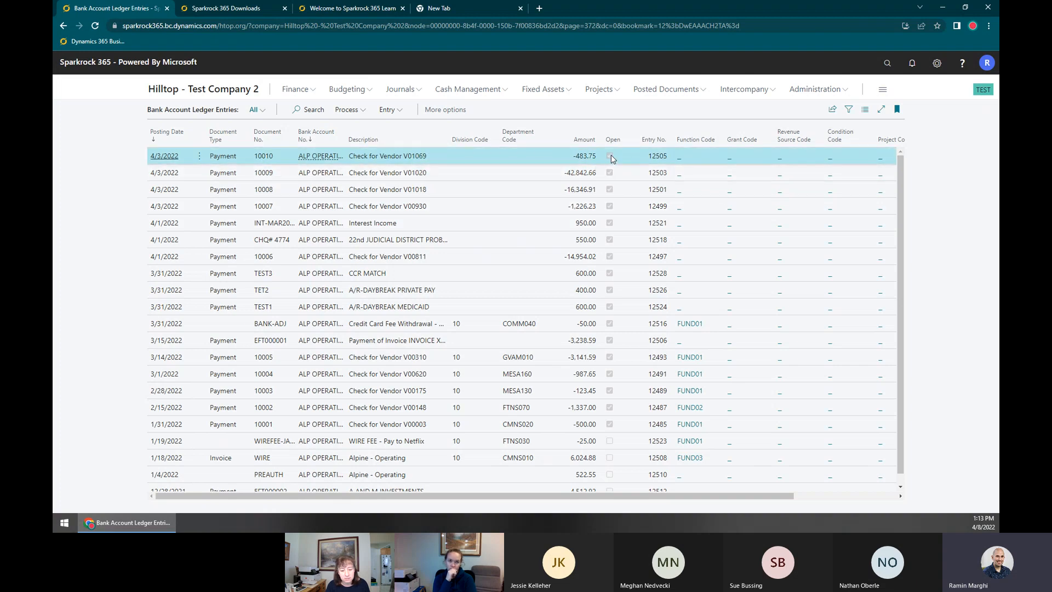
Select the closed ledger entries from the 1/19/2022 wire fee through the 12/28/2021 EFT000002 payment for review
{"action": "left_click", "coordinate": [515, 438]}
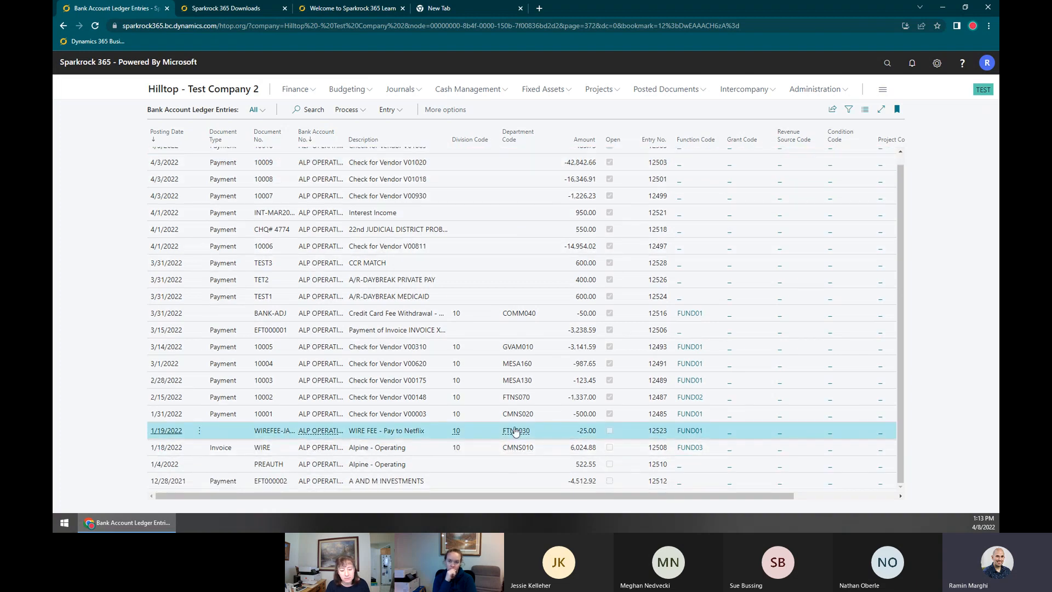
{"action": "left_click", "coordinate": [438, 485], "text": "shift"}
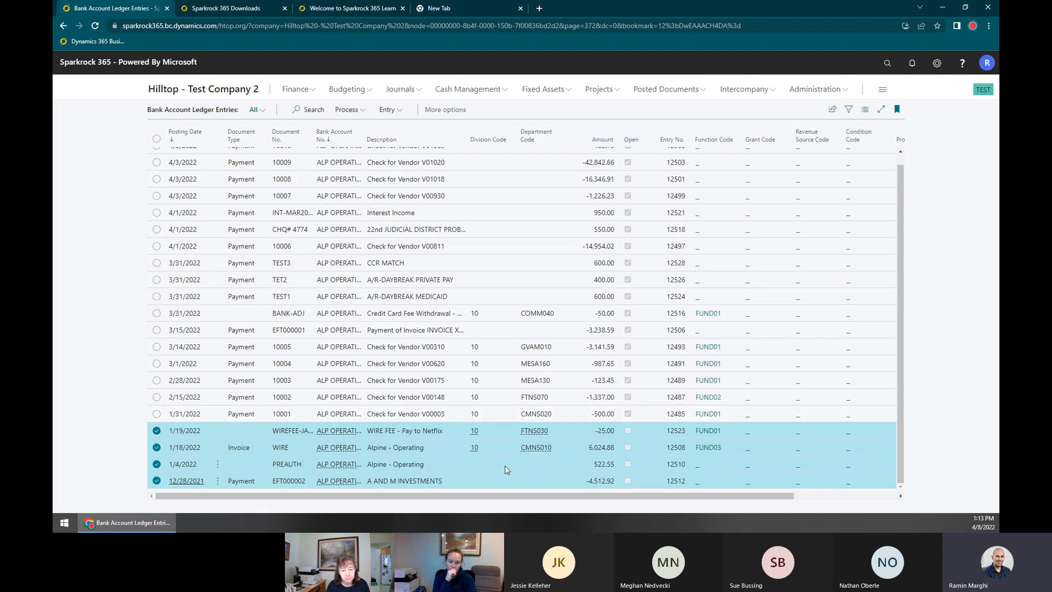
{"action": "left_click", "coordinate": [413, 464]}
Review the transaction entries that would be reversed for the 1/18/2022 WIRE ledger entry and close the list
{"action": "left_click", "coordinate": [410, 448]}
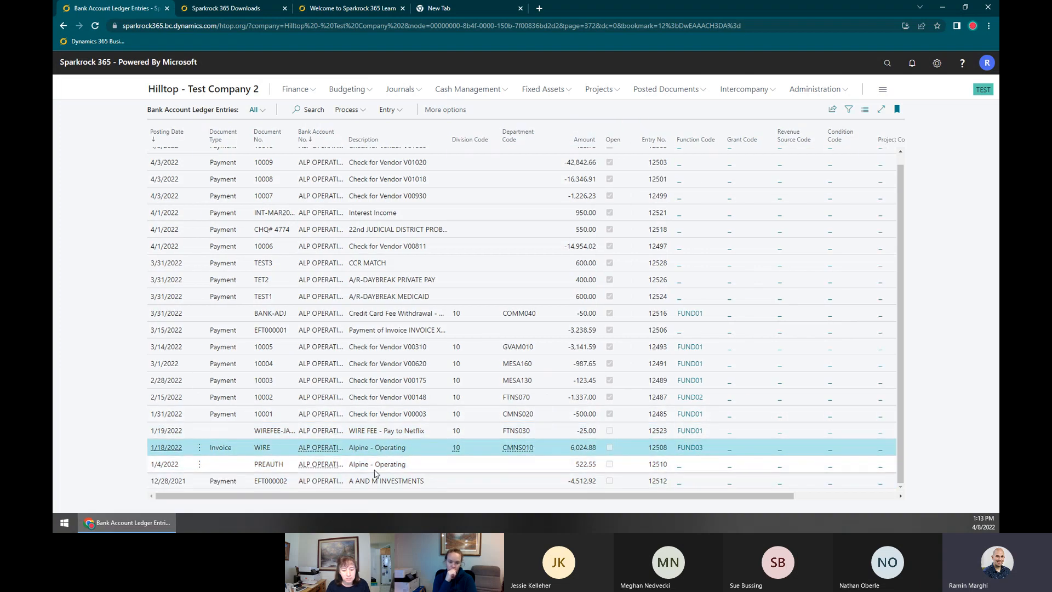
{"action": "left_click", "coordinate": [353, 114]}
{"action": "left_click", "coordinate": [386, 127]}
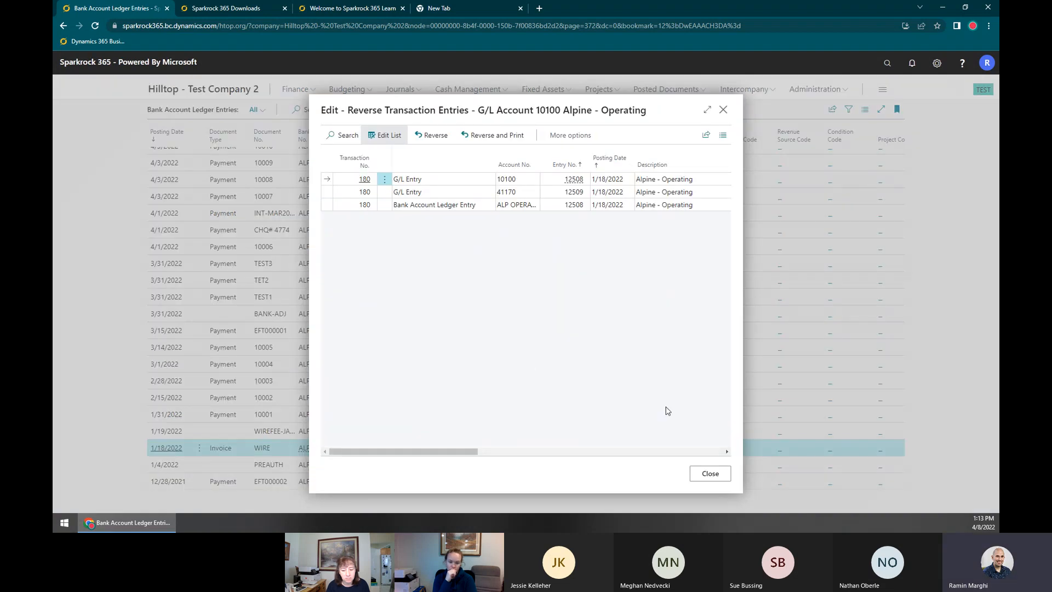
{"action": "left_click", "coordinate": [723, 111]}
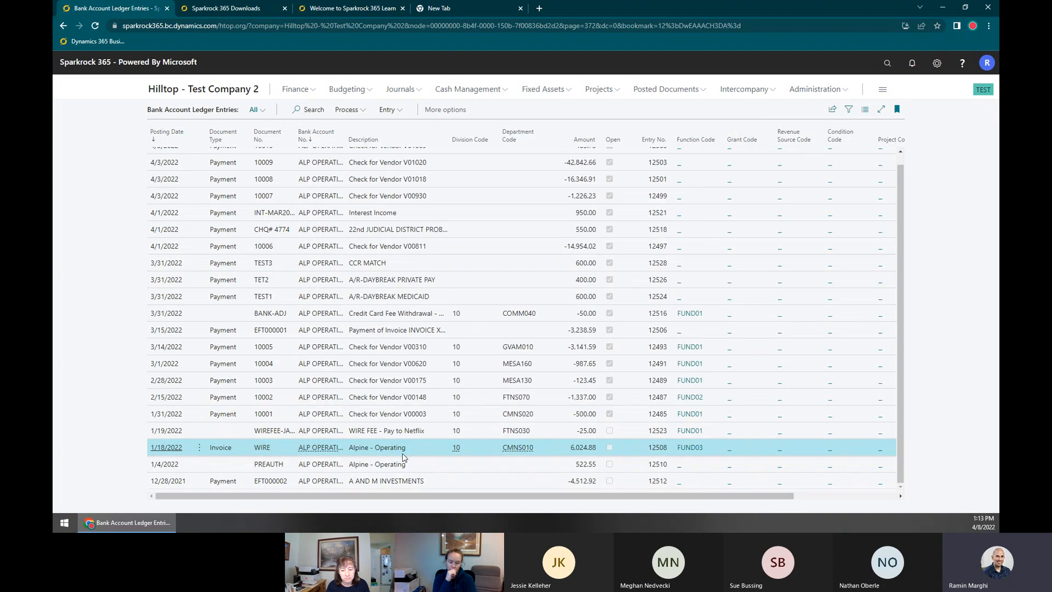
Try to reverse the 1/18/2022 WIRE ledger entry's transaction and close the reversal list
{"action": "left_click", "coordinate": [348, 110]}
{"action": "left_click", "coordinate": [356, 129]}
{"action": "left_click", "coordinate": [434, 135]}
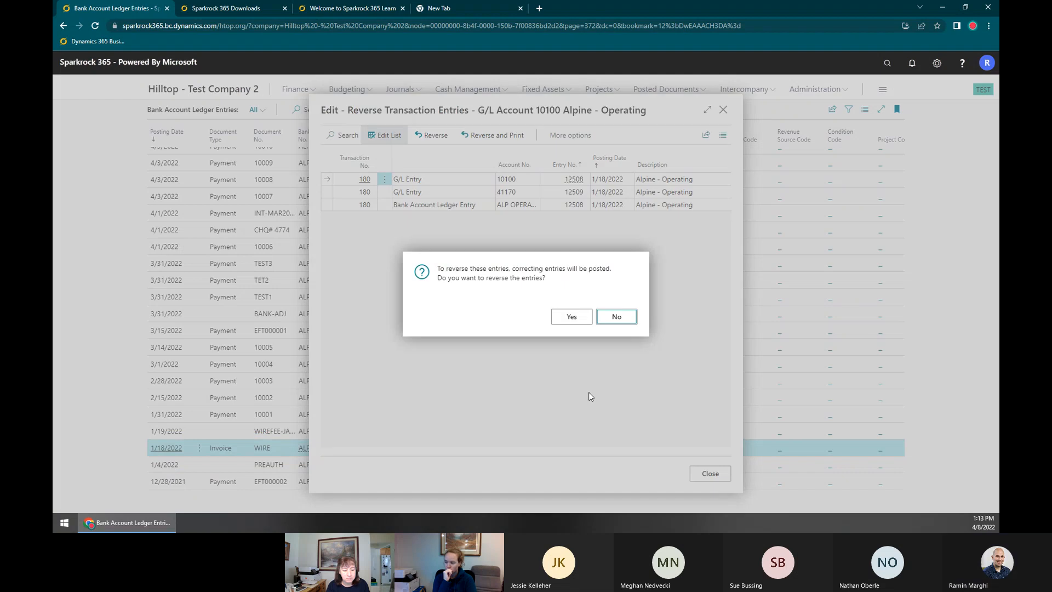
{"action": "left_click", "coordinate": [570, 317]}
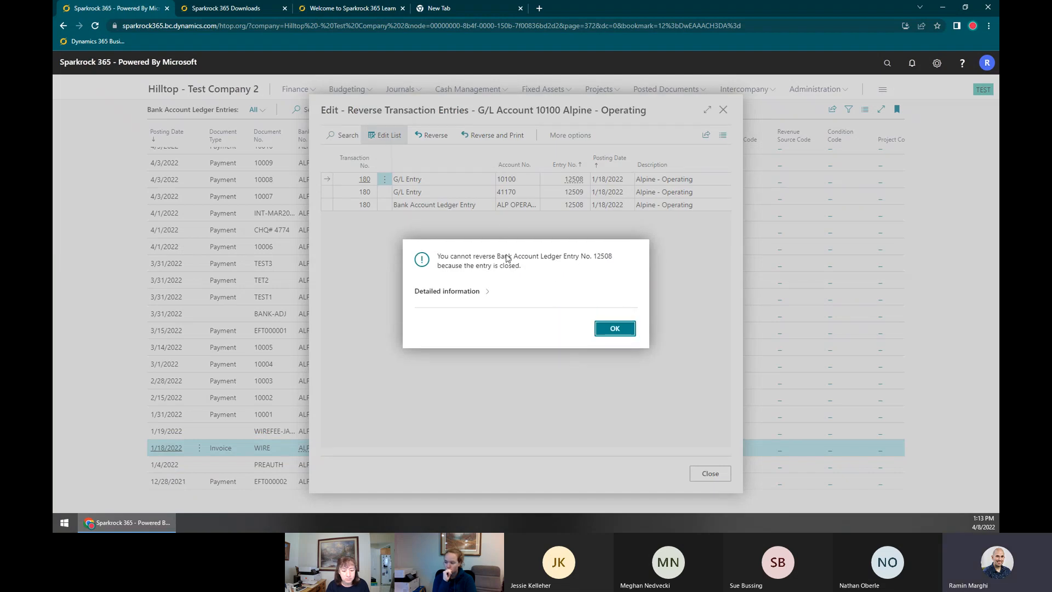
{"action": "triple_click", "coordinate": [535, 270]}
{"action": "left_click", "coordinate": [517, 271]}
{"action": "left_click_drag", "start_coordinate": [474, 267], "coordinate": [439, 255]}
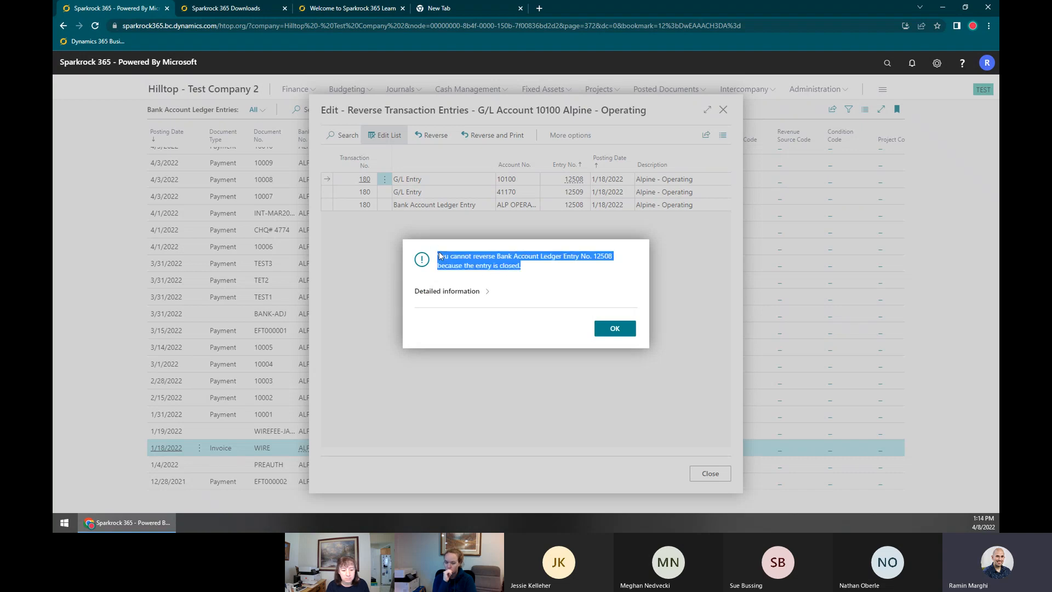
{"action": "triple_click", "coordinate": [474, 267]}
{"action": "left_click", "coordinate": [615, 328]}
{"action": "left_click", "coordinate": [708, 474]}
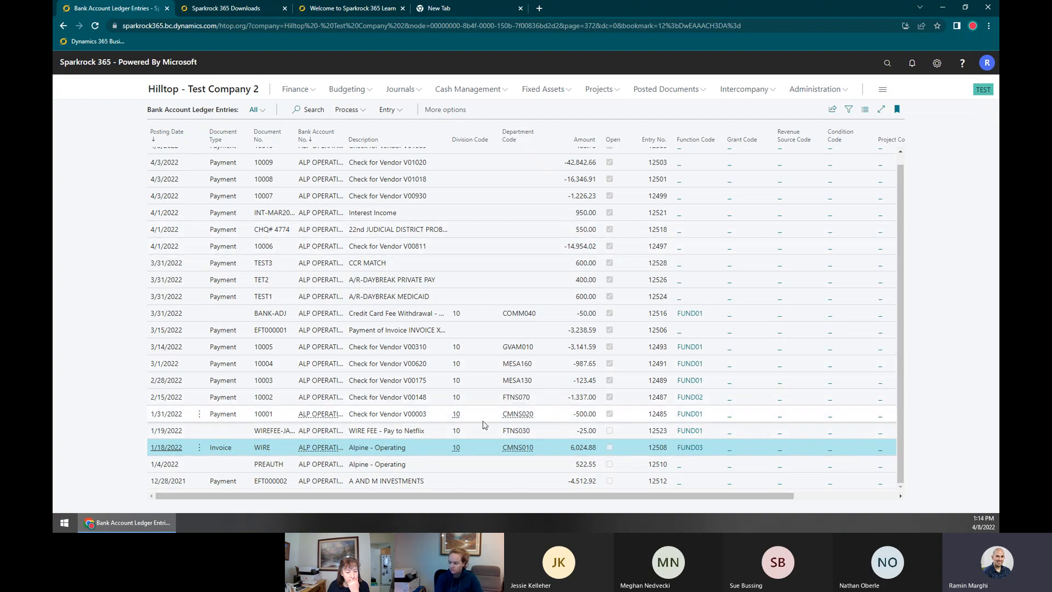
Try to reverse and print the 3/31/2022 BANK-ADJ credit card fee withdrawal entry, checking its G/L and bank lines first
{"action": "left_click", "coordinate": [403, 467]}
{"action": "scroll", "coordinate": [403, 465], "scroll_direction": "up", "scroll_amount": 1}
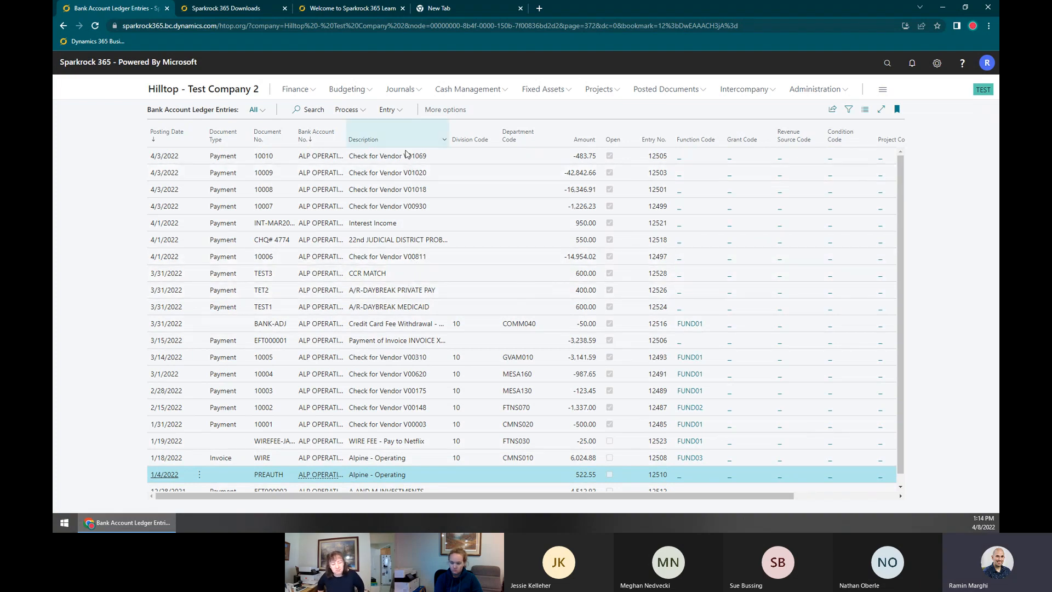
{"action": "left_click", "coordinate": [428, 298]}
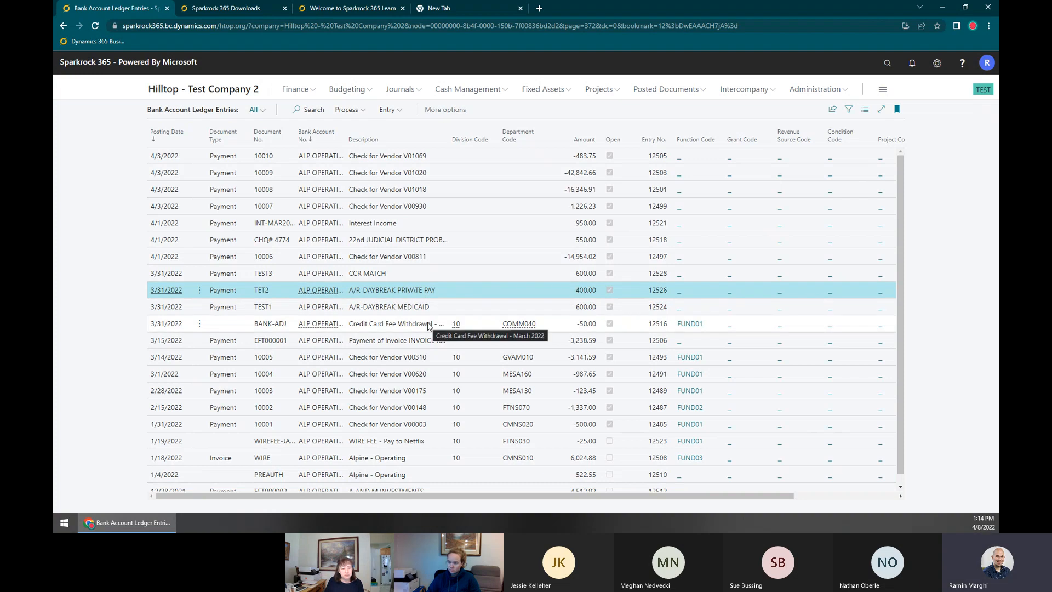
{"action": "left_click", "coordinate": [403, 328]}
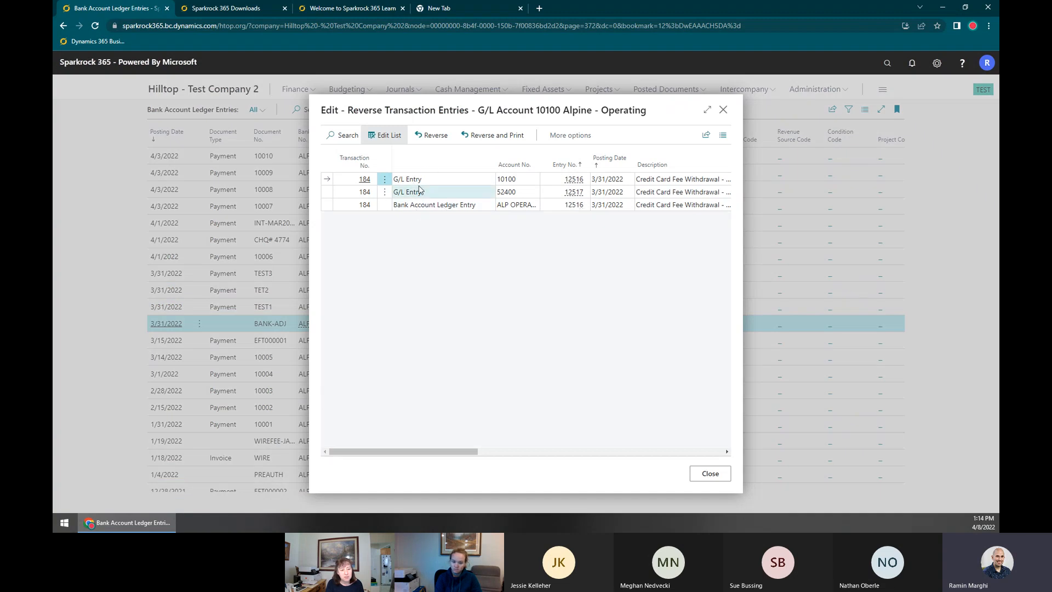
{"action": "left_click", "coordinate": [509, 190]}
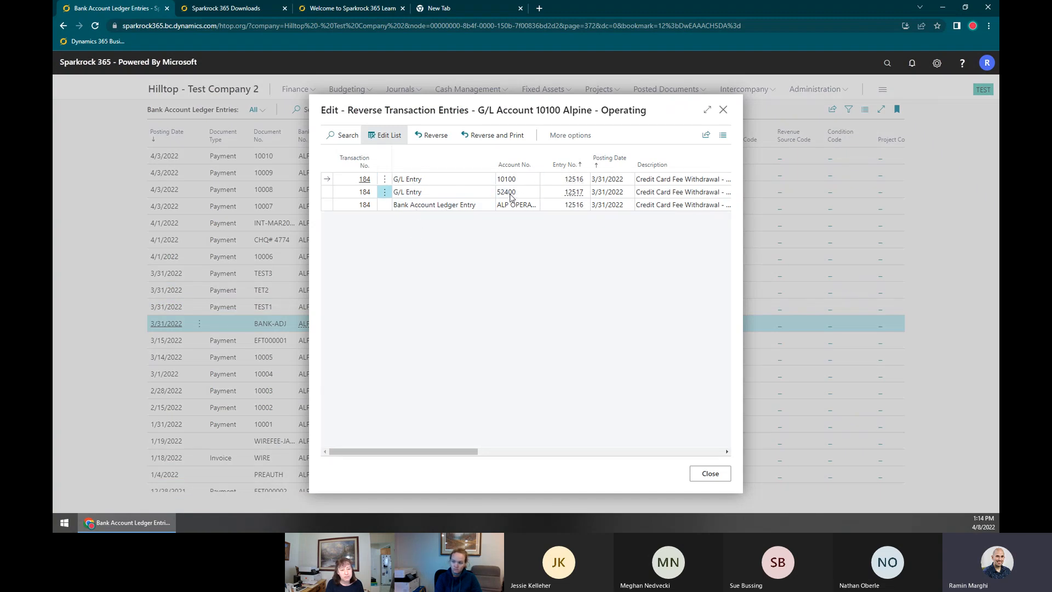
{"action": "left_click", "coordinate": [551, 206]}
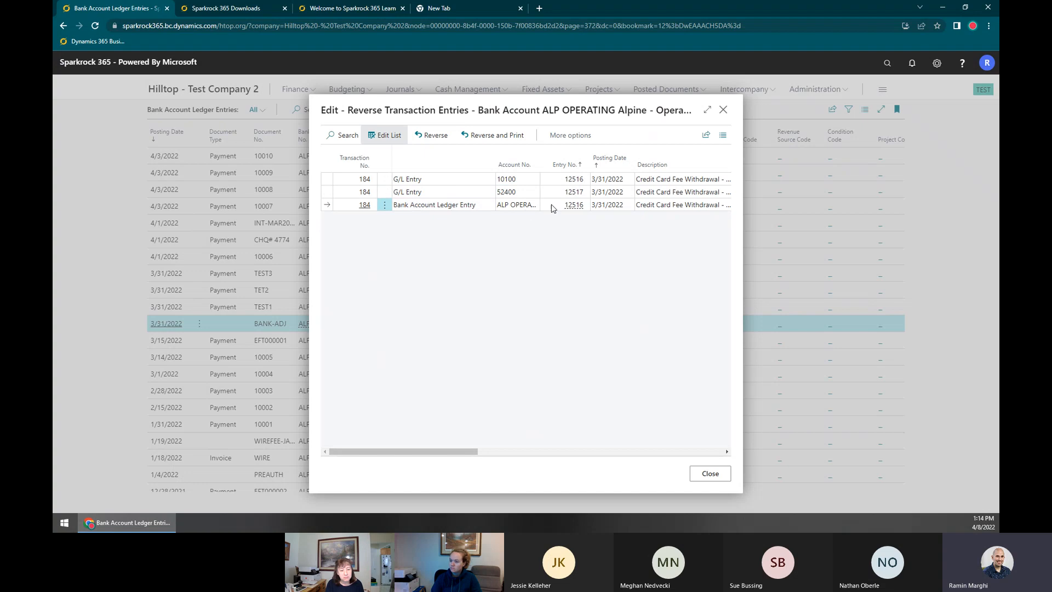
{"action": "left_click", "coordinate": [493, 135]}
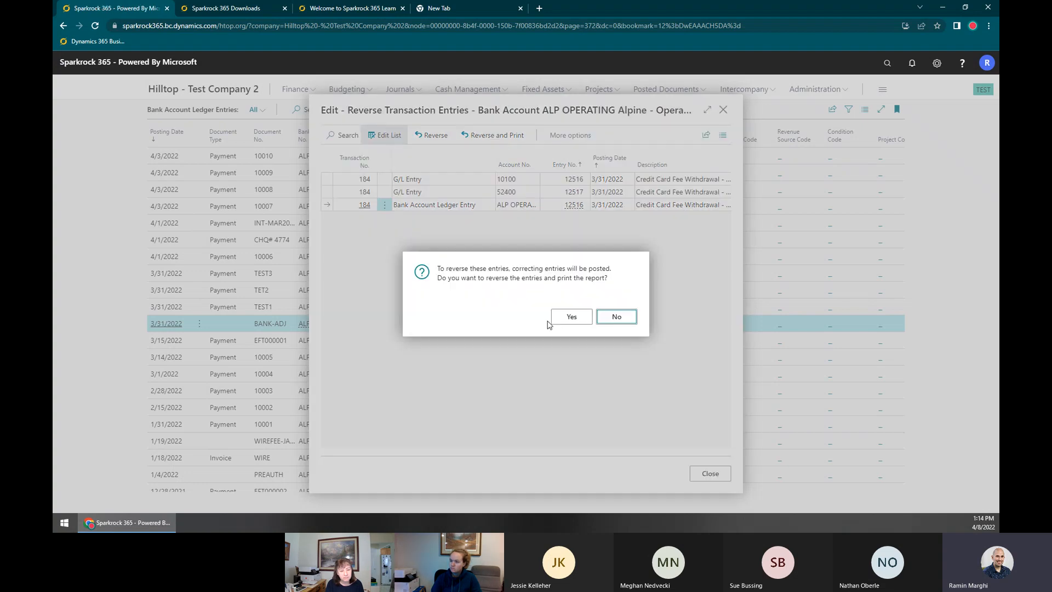
{"action": "left_click", "coordinate": [564, 319]}
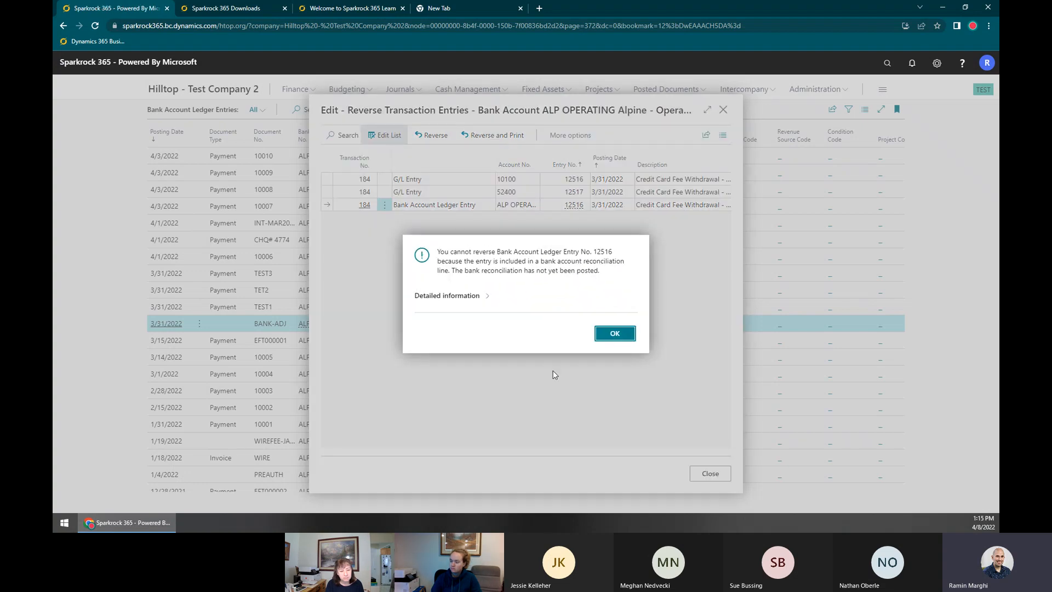
{"action": "left_click", "coordinate": [606, 335]}
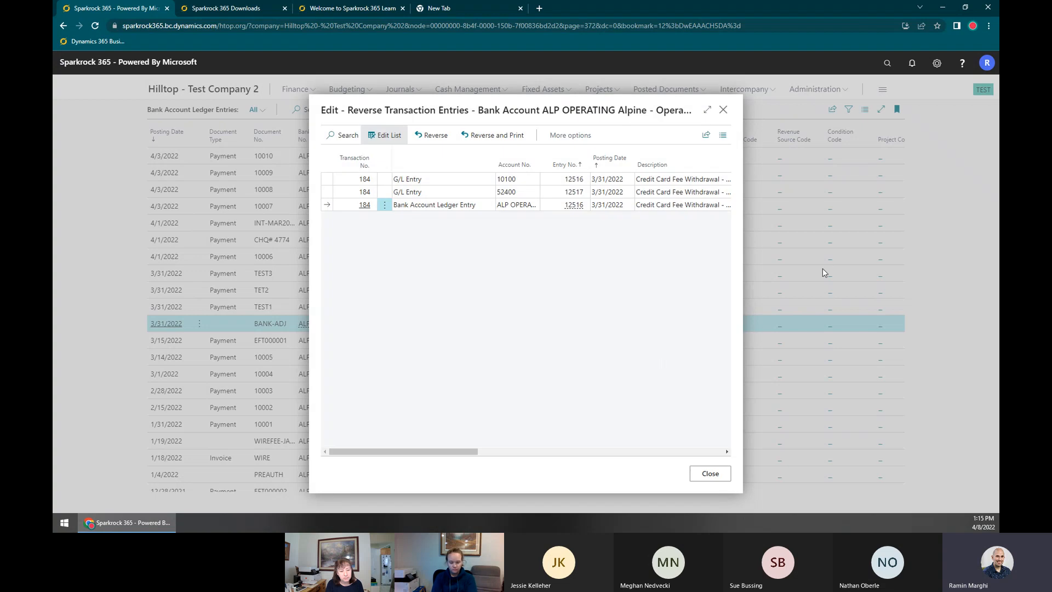
{"action": "left_click", "coordinate": [884, 63]}
{"action": "left_click", "coordinate": [668, 90]}
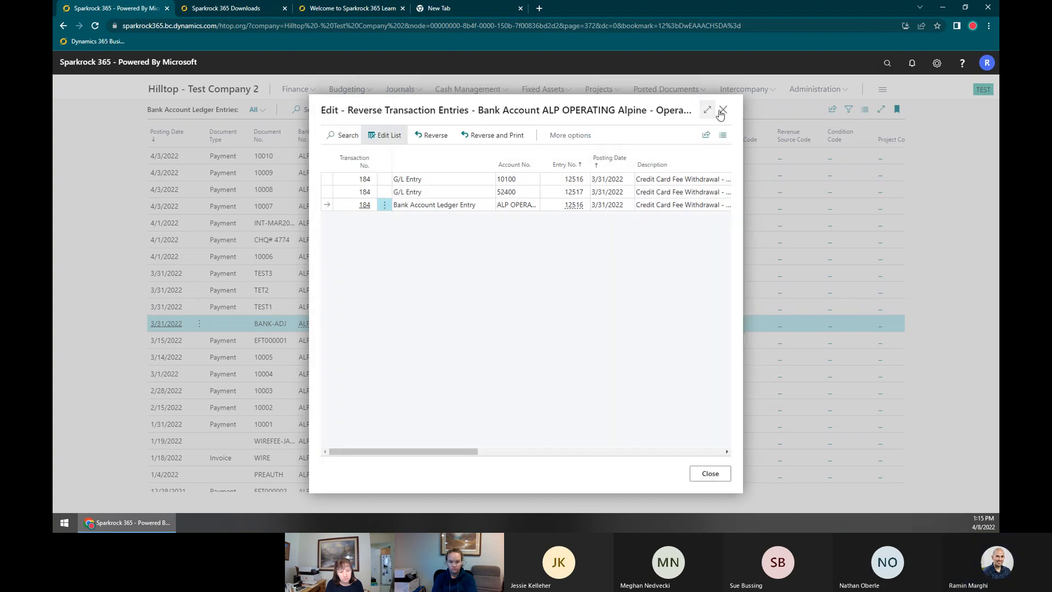
{"action": "left_click", "coordinate": [722, 110]}
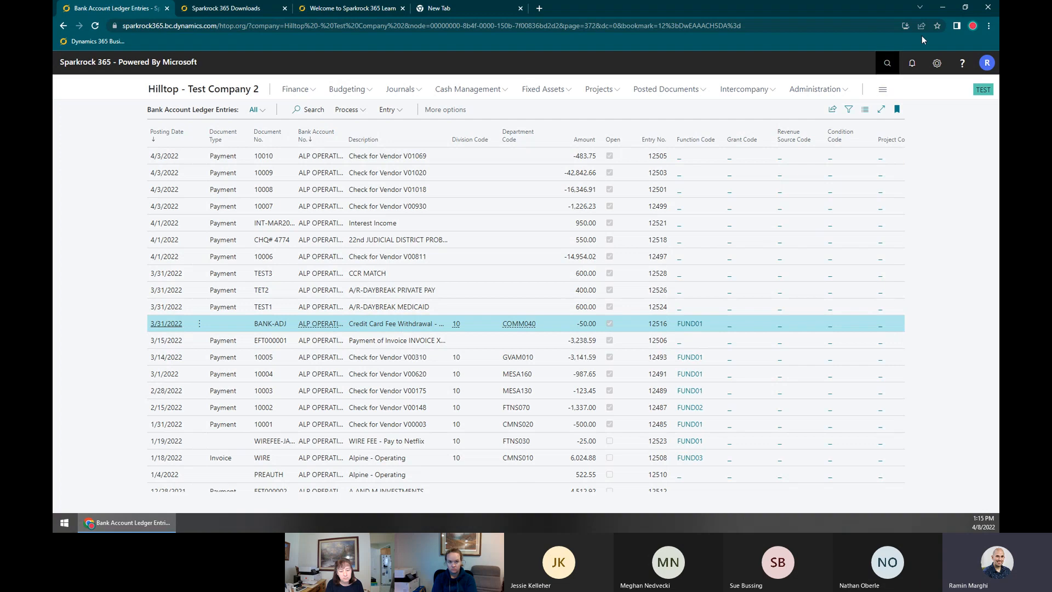
Delete ALP OPERATING statement 2 dated 3/31/2022 from the Bank Account Reconciliations and return to the ledger entries
{"action": "key", "text": "alt+q"}
{"action": "type", "text": "Bank ACc Rec"}
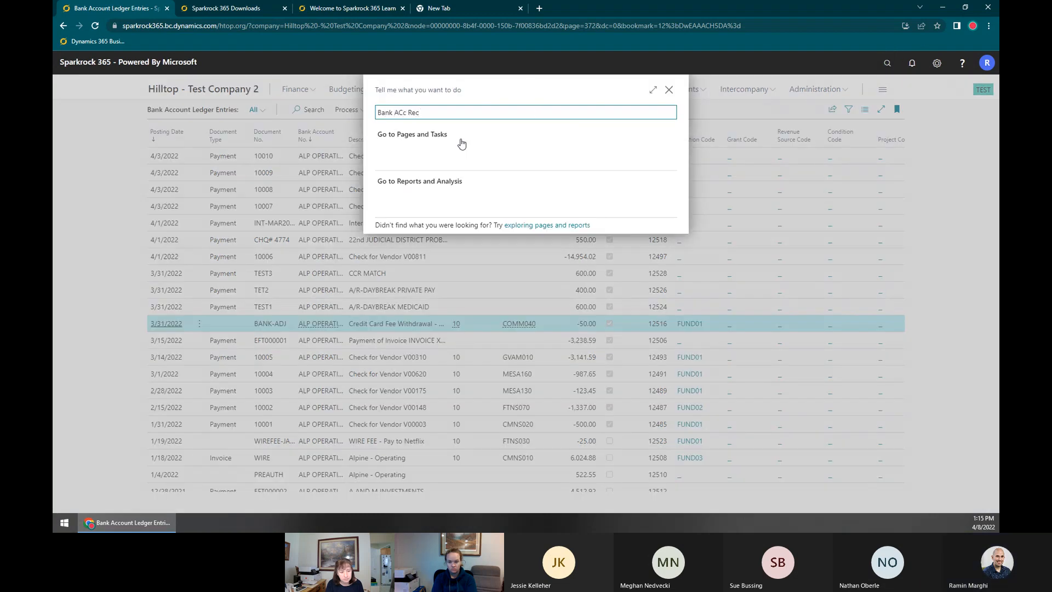
{"action": "left_click", "coordinate": [461, 152]}
{"action": "left_click", "coordinate": [384, 117]}
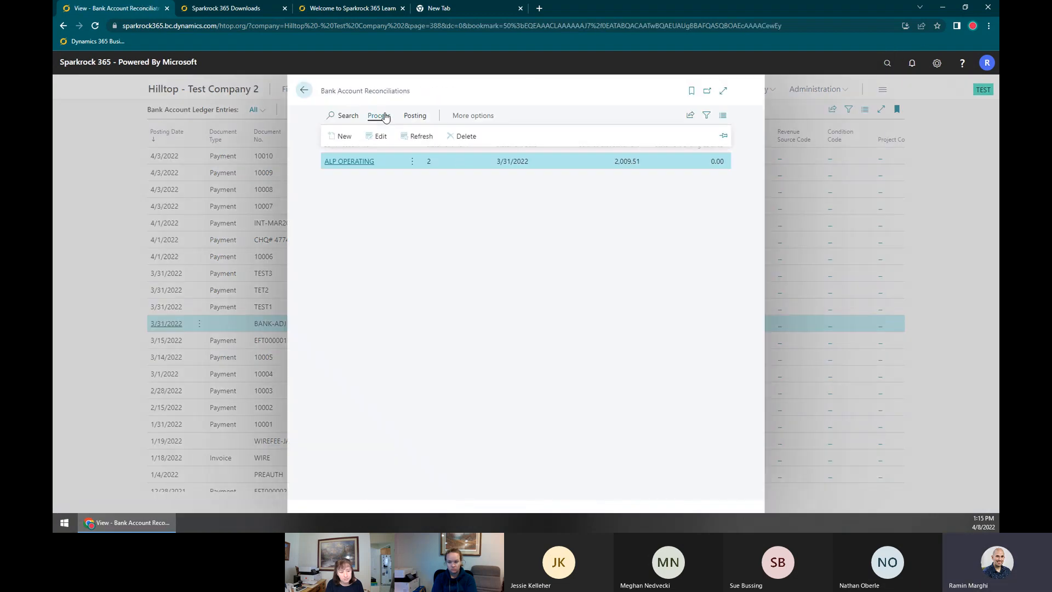
{"action": "left_click", "coordinate": [464, 136]}
{"action": "left_click", "coordinate": [571, 317]}
{"action": "key", "text": "Escape"}
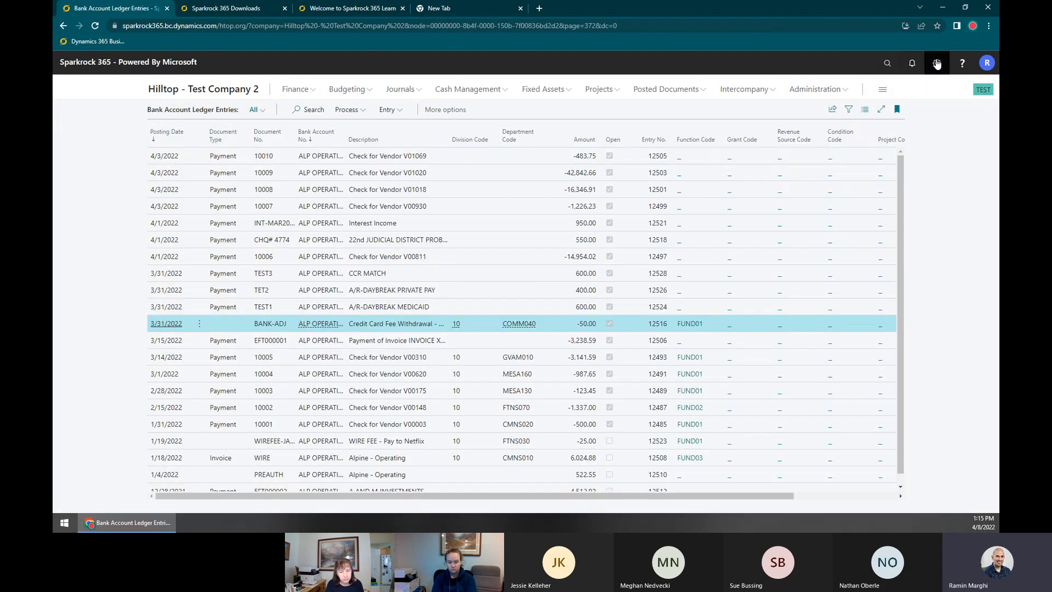
Switch off the Bank Recon. with Auto. Match option in General Ledger Setup and close the setup
{"action": "left_click", "coordinate": [888, 66]}
{"action": "type", "text": "Gen LEd Set"}
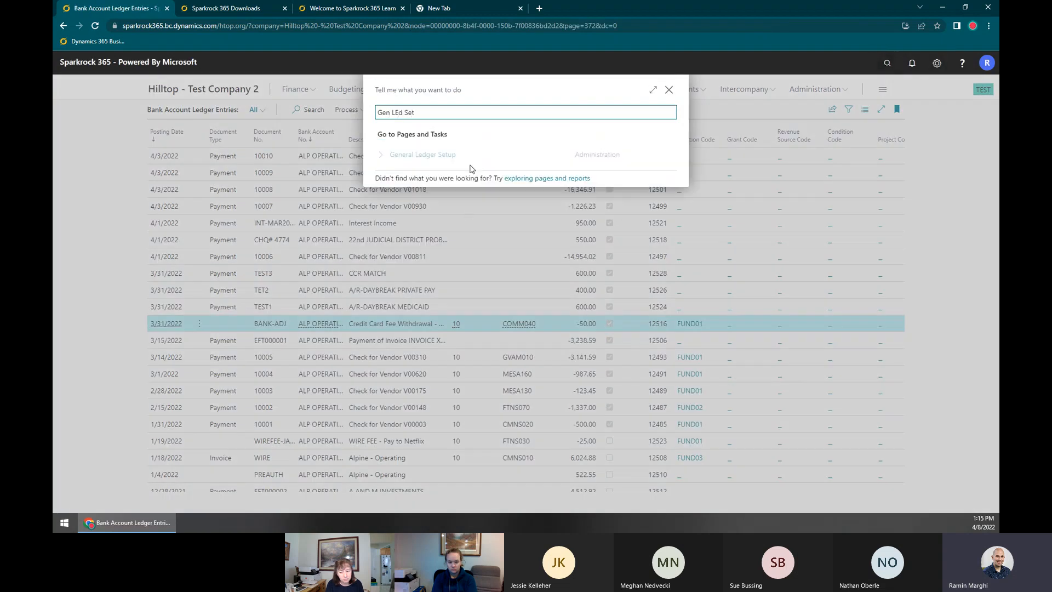
{"action": "key", "text": "Return"}
{"action": "scroll", "coordinate": [650, 408], "scroll_direction": "down", "scroll_amount": 1}
{"action": "left_click", "coordinate": [612, 349]}
{"action": "left_click", "coordinate": [606, 339]}
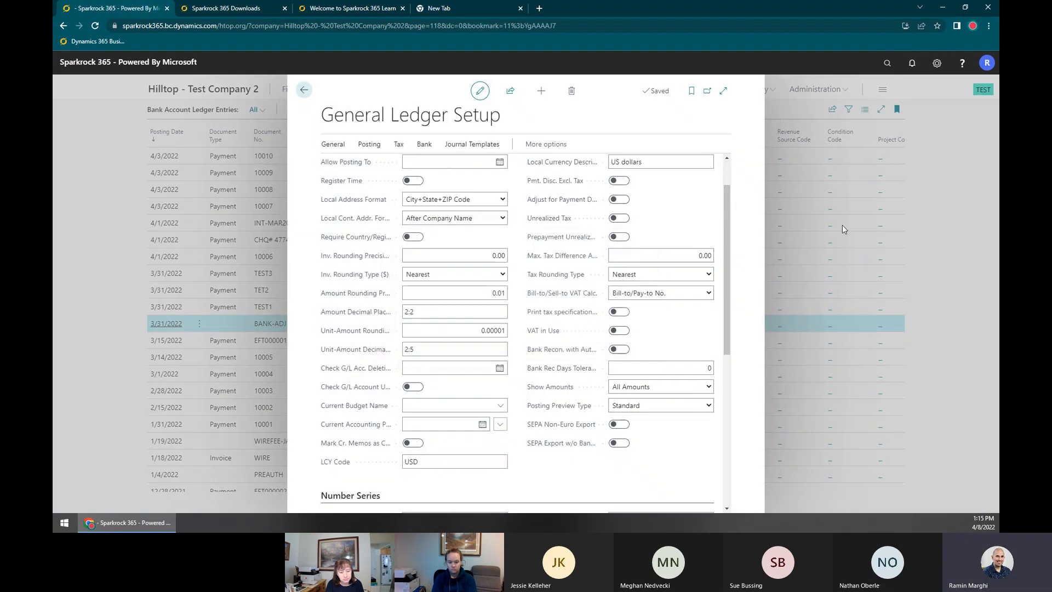
{"action": "left_click", "coordinate": [843, 224]}
Delete ALP OPERATING statement 3 dated 3/31/2022 from the Bank Account Reconciliations and close the list
{"action": "left_click", "coordinate": [886, 63]}
{"action": "type", "text": "Bank Acc Rec"}
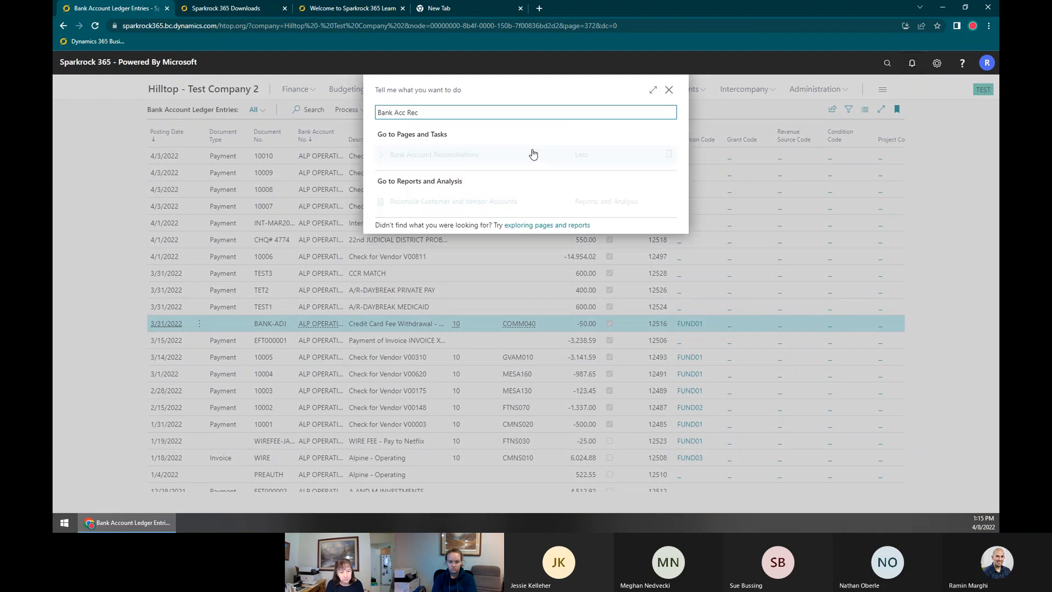
{"action": "left_click", "coordinate": [472, 155]}
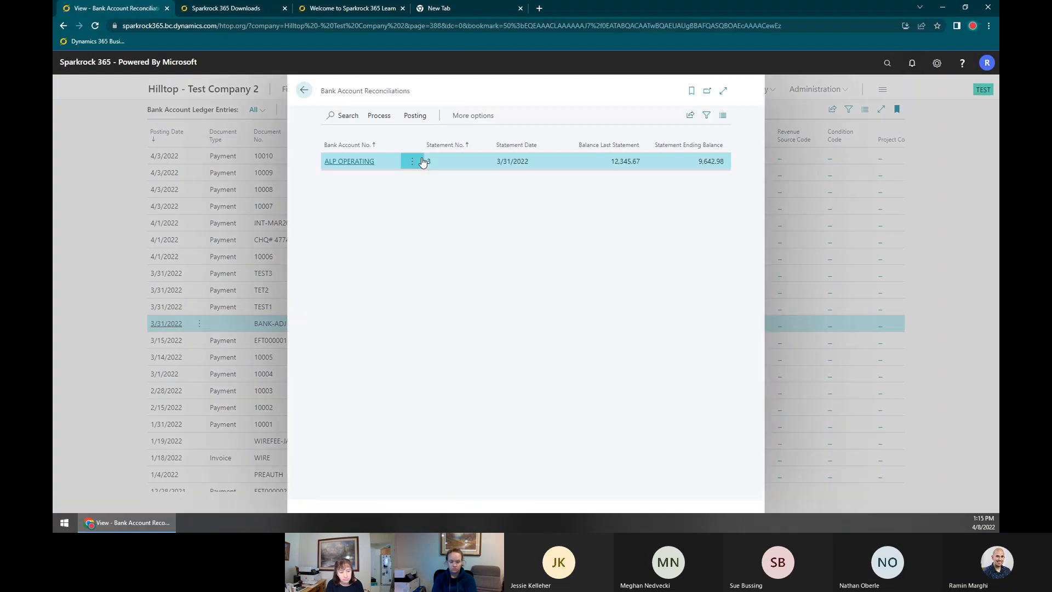
{"action": "left_click", "coordinate": [380, 115]}
{"action": "left_click", "coordinate": [459, 134]}
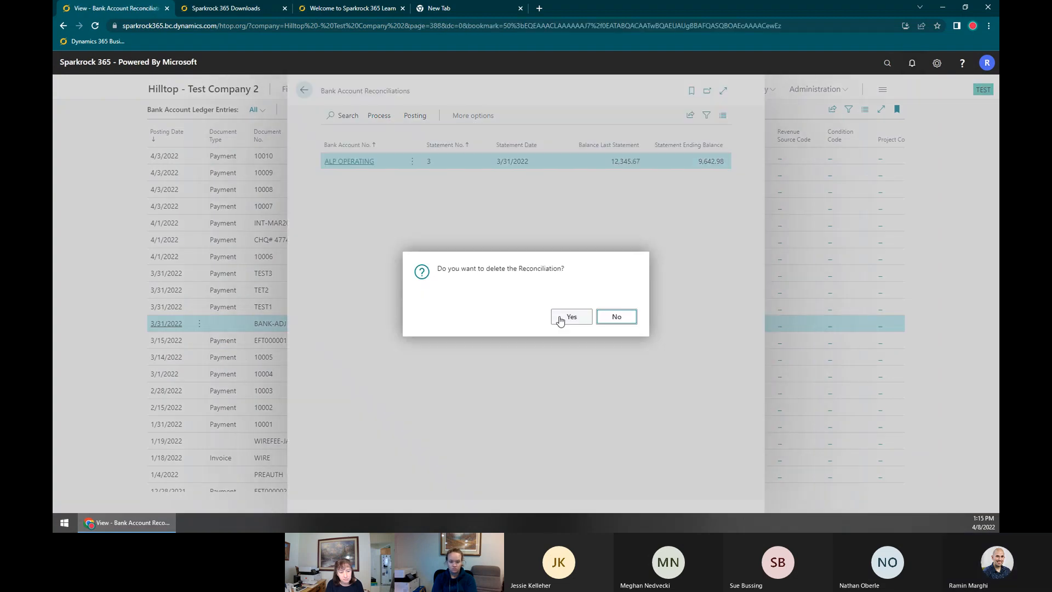
{"action": "left_click", "coordinate": [572, 322]}
{"action": "left_click", "coordinate": [243, 192]}
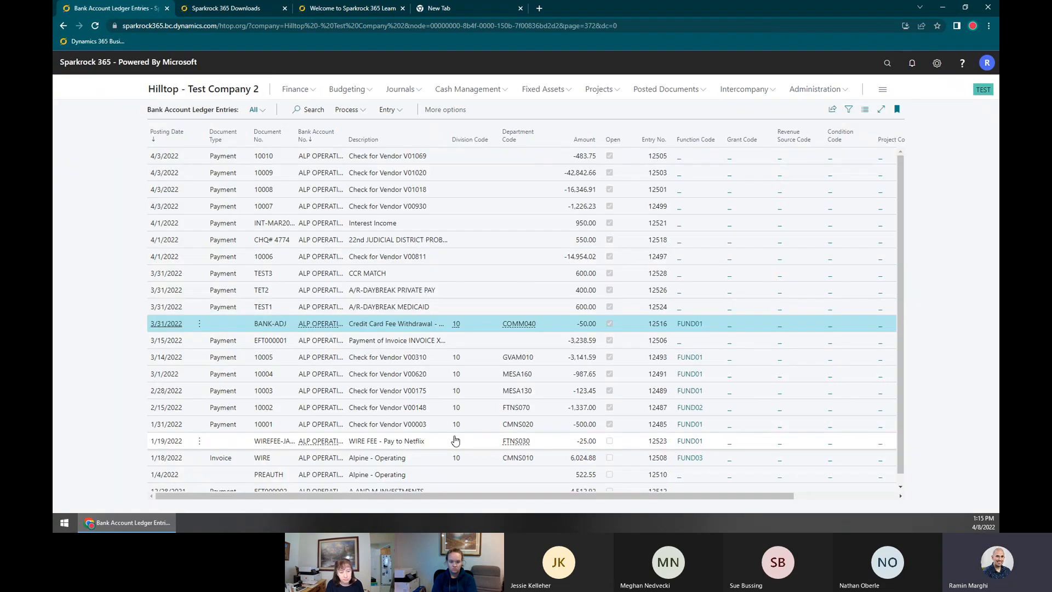
Reverse the 3/31/2022 BANK-ADJ credit card fee withdrawal transaction and print its register report
{"action": "left_click", "coordinate": [347, 109]}
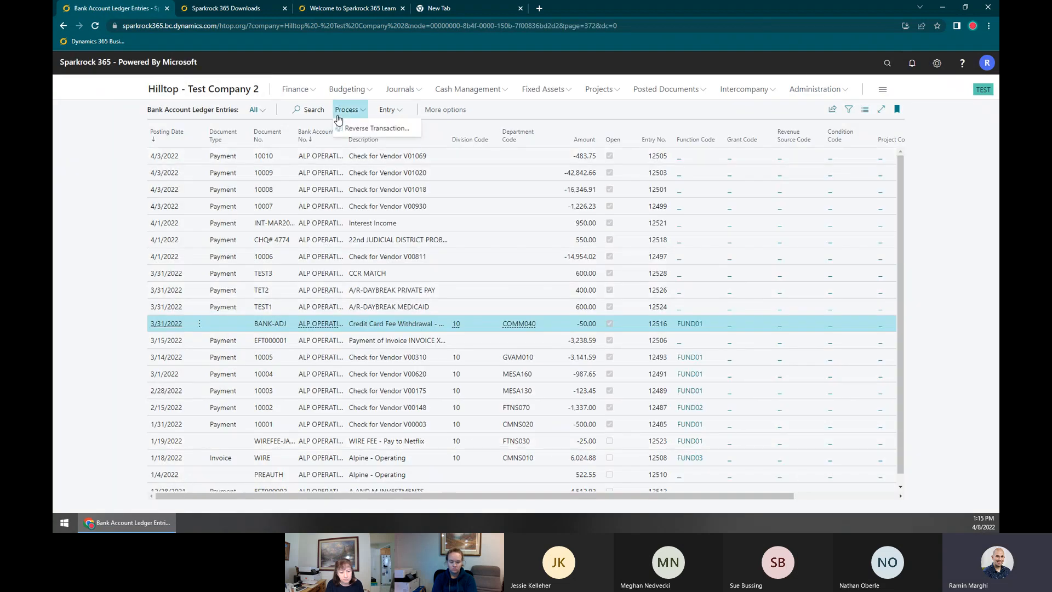
{"action": "left_click", "coordinate": [379, 128]}
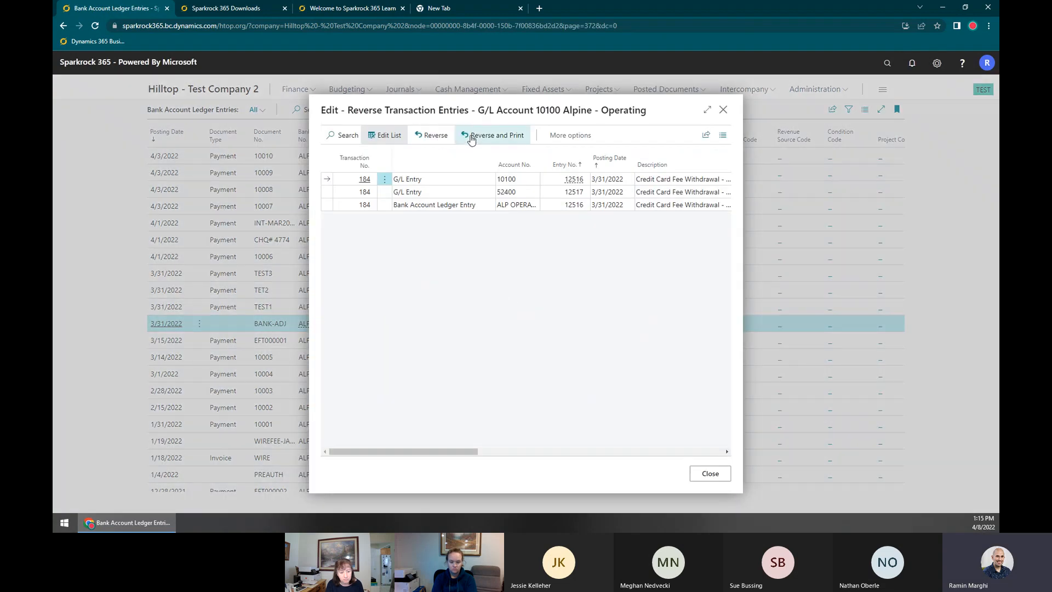
{"action": "left_click", "coordinate": [492, 135]}
{"action": "left_click", "coordinate": [571, 316]}
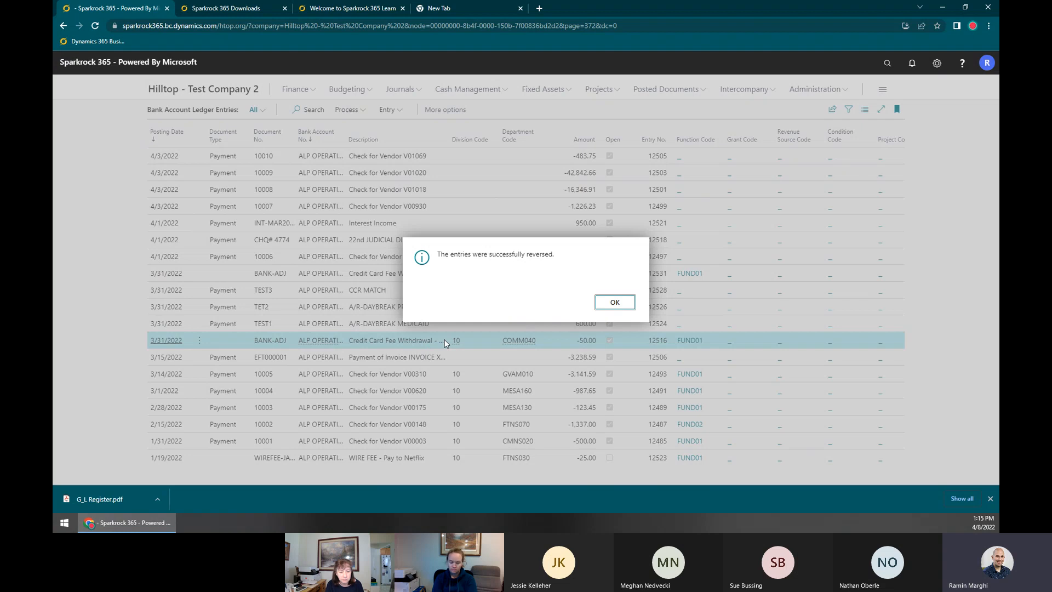
Examine the reversal entries' accounts and dimensions in the G_L Register.pdf report, then close it and return to the ledger entries
{"action": "left_click", "coordinate": [122, 502]}
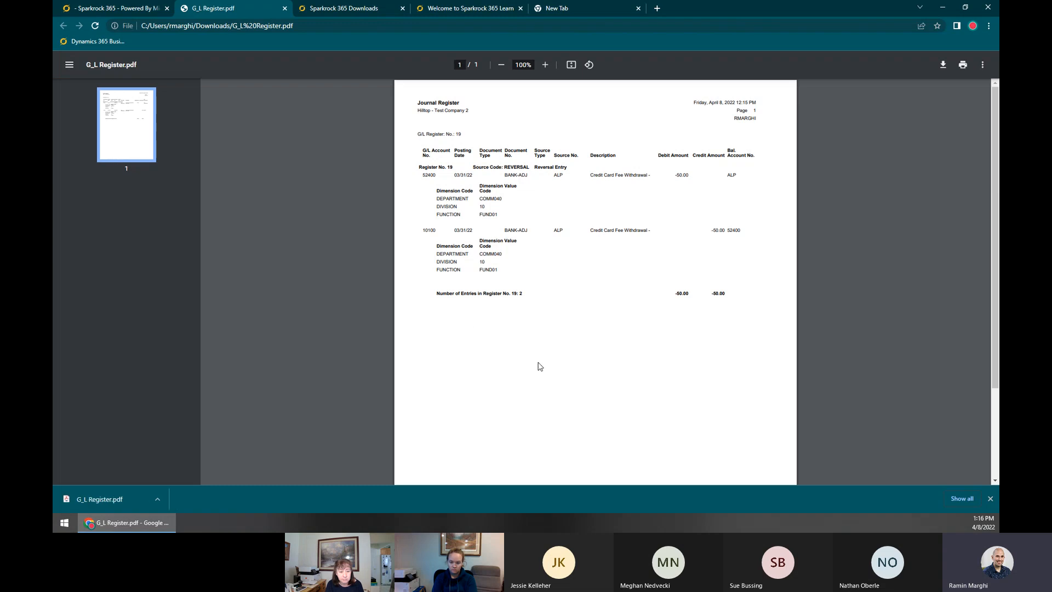
{"action": "left_click_drag", "start_coordinate": [425, 178], "coordinate": [538, 175]}
{"action": "left_click", "coordinate": [538, 174]}
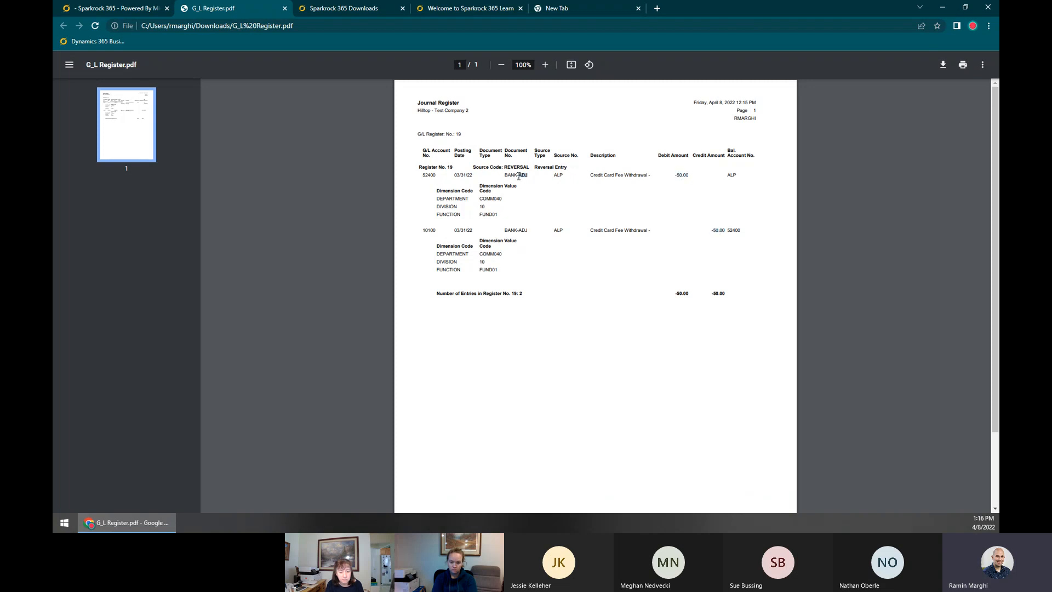
{"action": "left_click", "coordinate": [434, 176]}
{"action": "left_click", "coordinate": [375, 254]}
{"action": "mouse_move", "coordinate": [442, 197]}
{"action": "left_mouse_down"}
{"action": "mouse_move", "coordinate": [503, 215]}
{"action": "mouse_move", "coordinate": [441, 199]}
{"action": "left_mouse_up"}
{"action": "left_click", "coordinate": [502, 214]}
{"action": "left_click", "coordinate": [440, 200]}
{"action": "triple_click", "coordinate": [441, 199]}
{"action": "left_click", "coordinate": [441, 199]}
{"action": "left_click_drag", "start_coordinate": [438, 198], "coordinate": [446, 303]}
{"action": "left_click", "coordinate": [451, 175]}
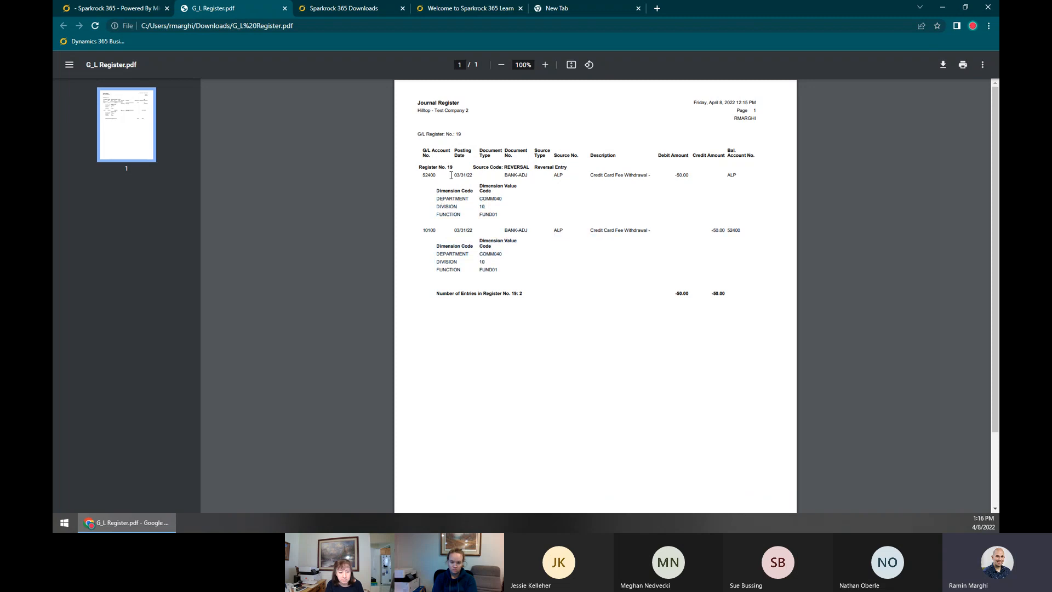
{"action": "left_click", "coordinate": [285, 8]}
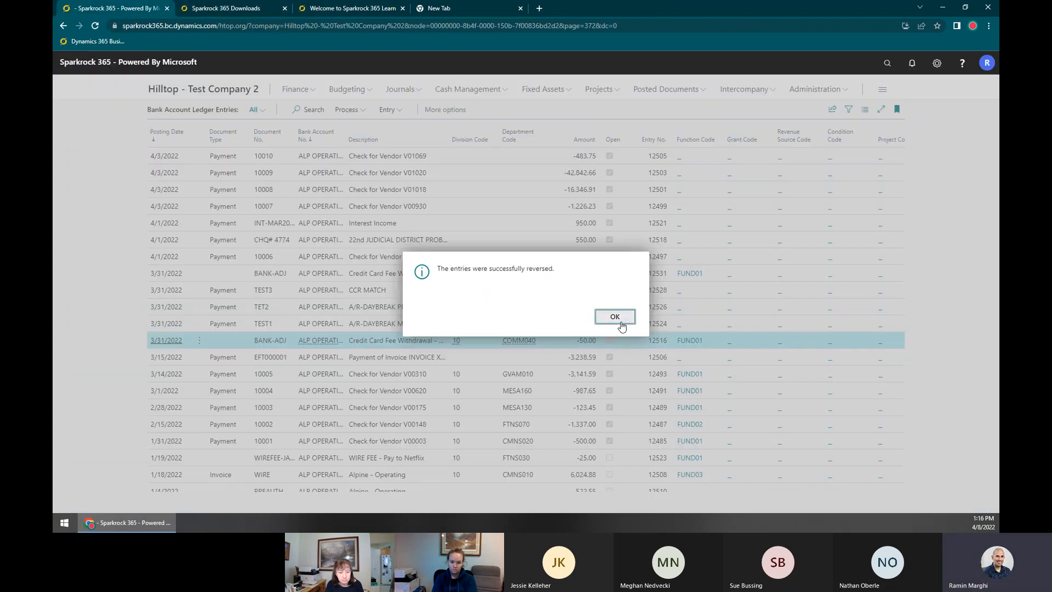
{"action": "left_click", "coordinate": [615, 317]}
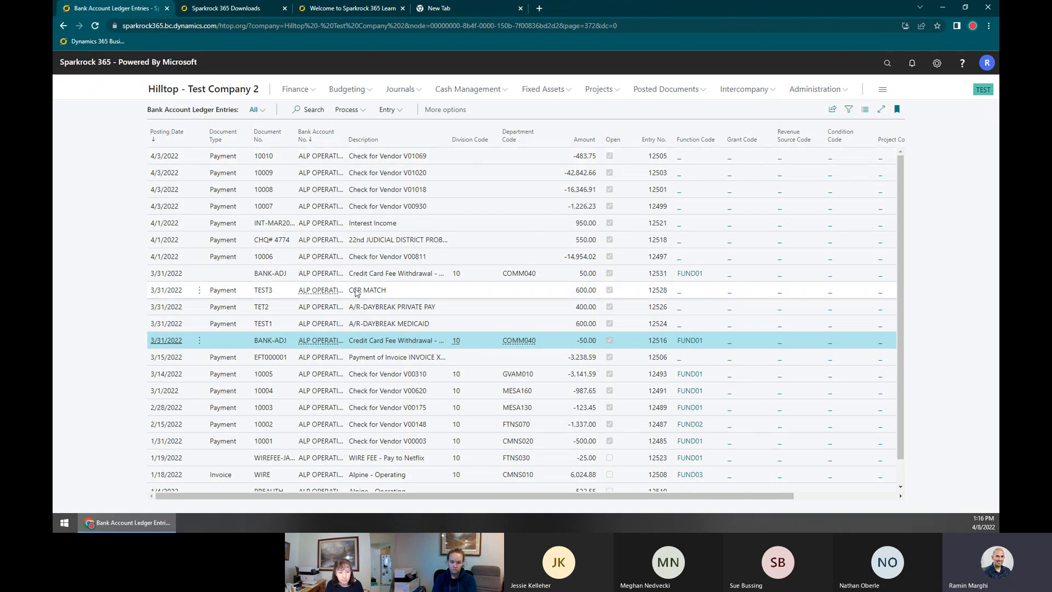
Return to the Role Center and open the Check Ledger Entries page
{"action": "left_click", "coordinate": [199, 92]}
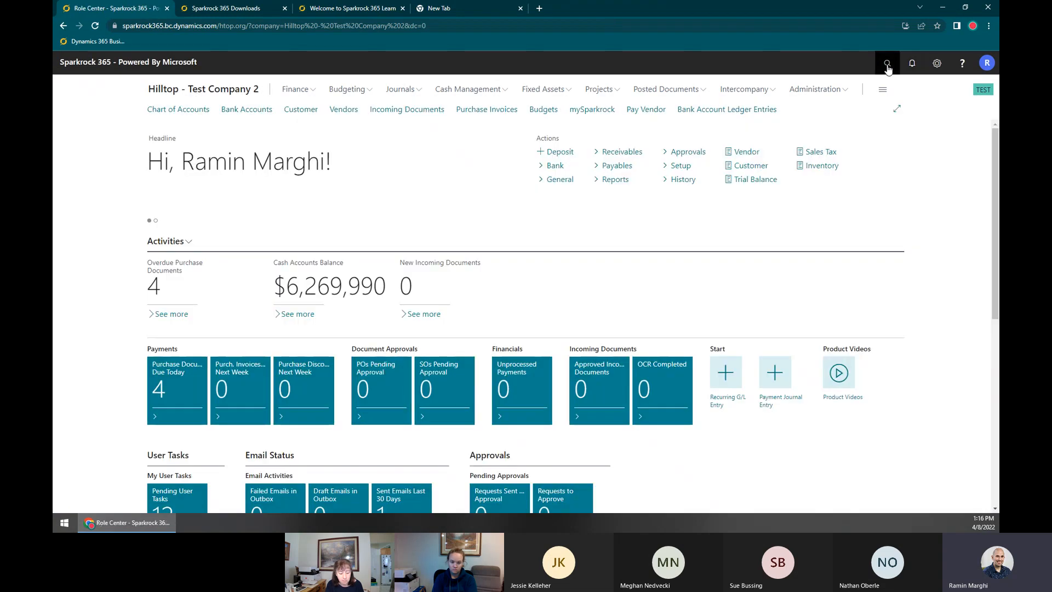
{"action": "left_click", "coordinate": [887, 63]}
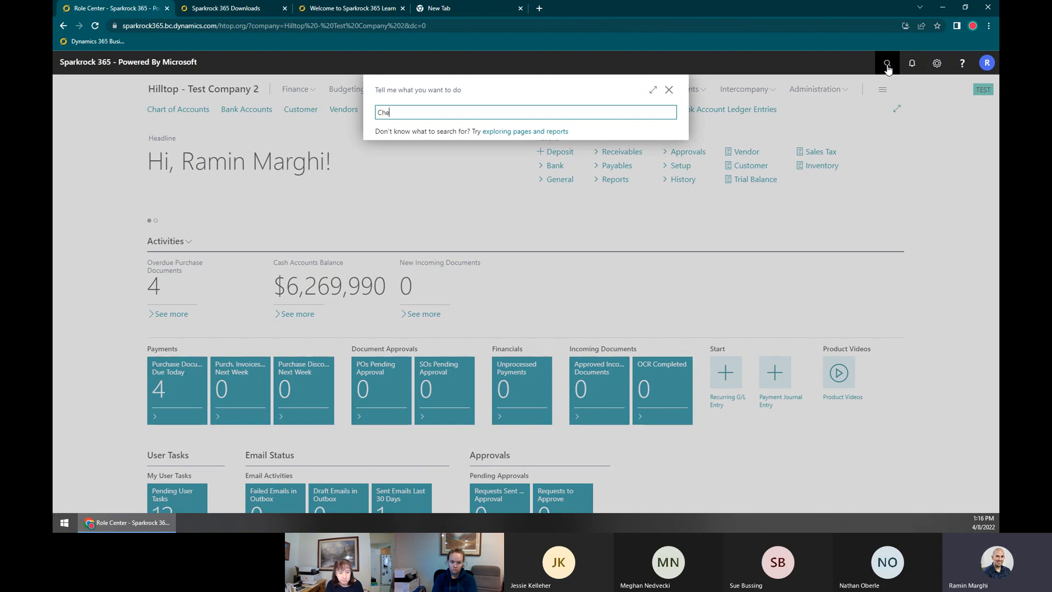
{"action": "type", "text": "Check Led En"}
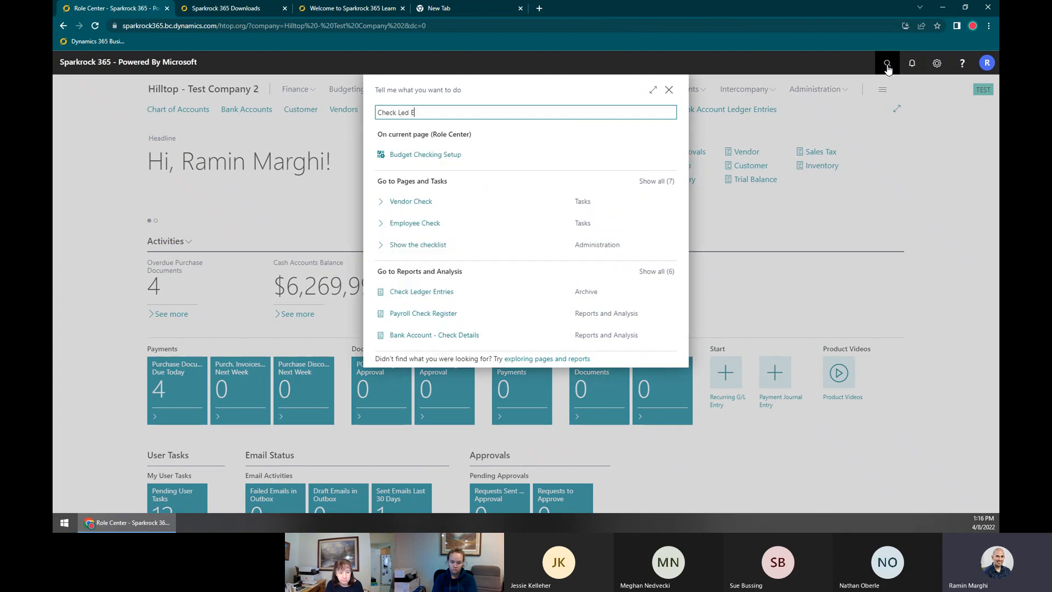
{"action": "left_click", "coordinate": [455, 155]}
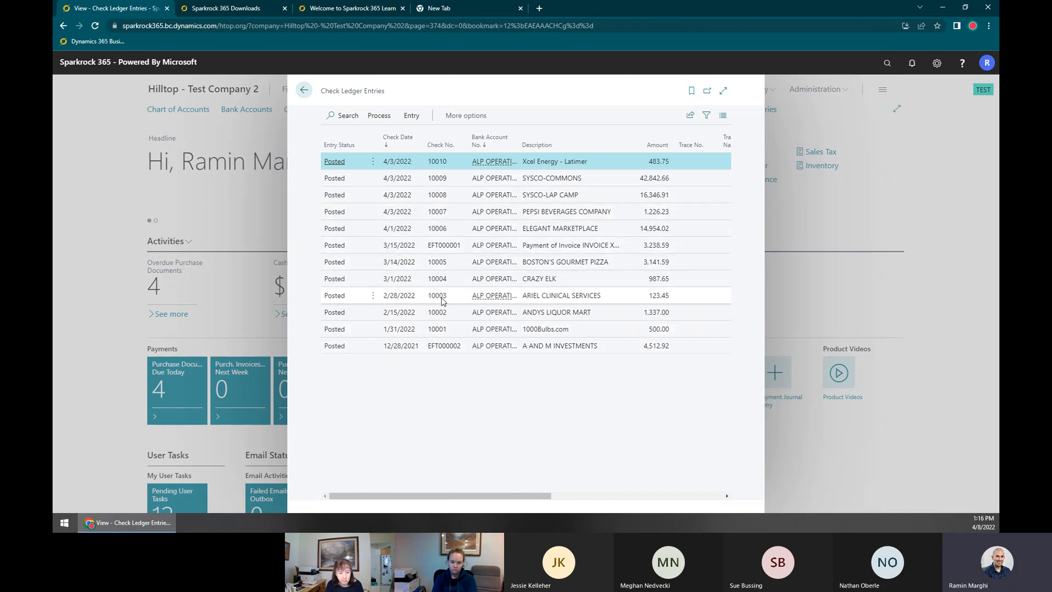
{"action": "left_click", "coordinate": [444, 245]}
{"action": "left_click", "coordinate": [448, 348]}
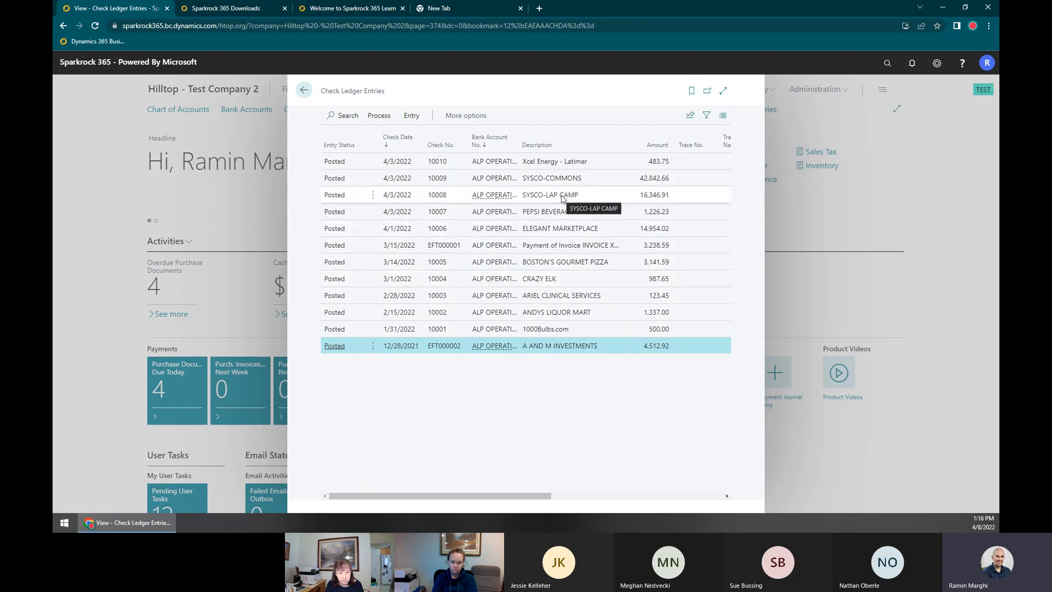
{"action": "left_click", "coordinate": [556, 163]}
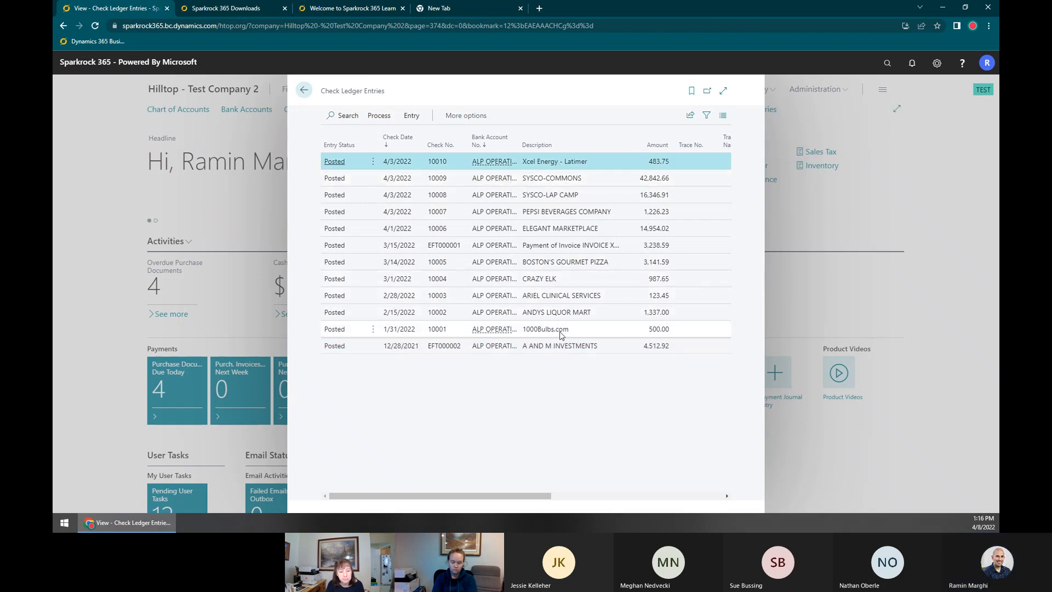
Void the 3/1/2022 CRAZY ELK check with the Unapply and void check option, using 3/1/2022 as the void date
{"action": "left_click", "coordinate": [559, 279]}
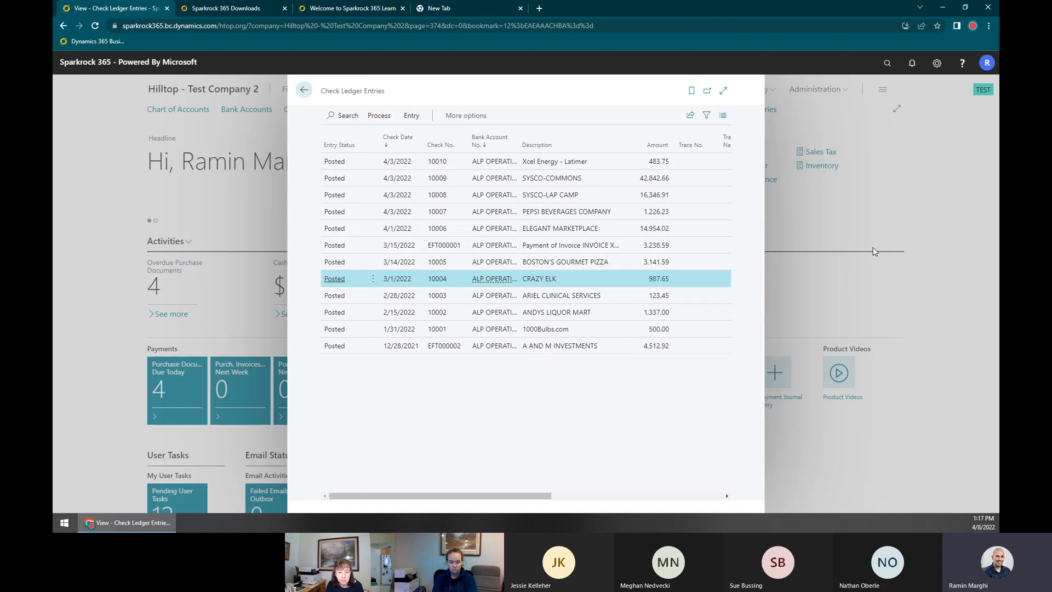
{"action": "left_click", "coordinate": [887, 65]}
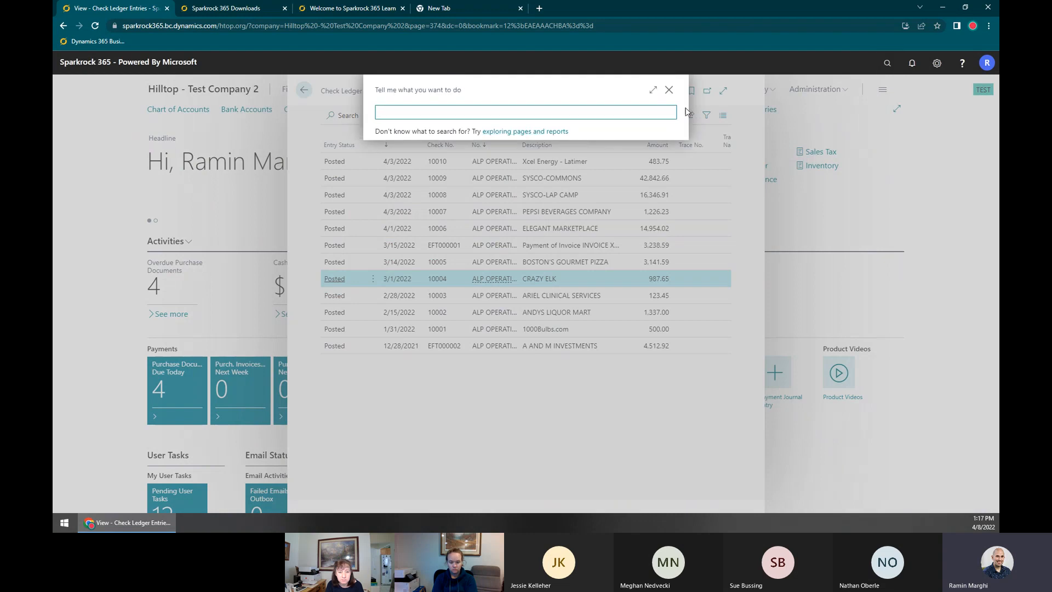
{"action": "left_click", "coordinate": [673, 90]}
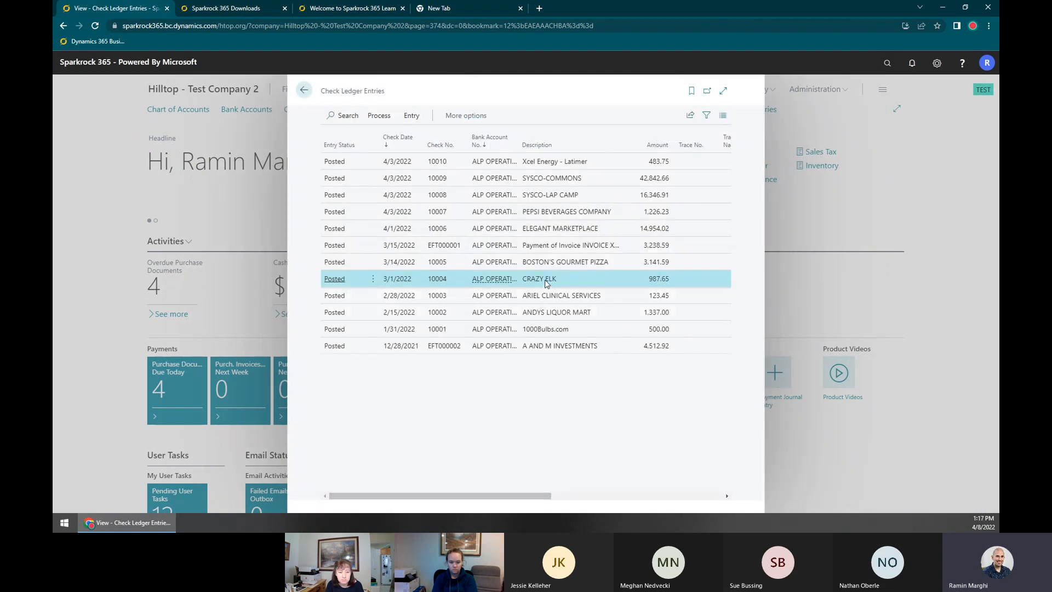
{"action": "left_click", "coordinate": [411, 115]}
{"action": "left_click", "coordinate": [386, 115]}
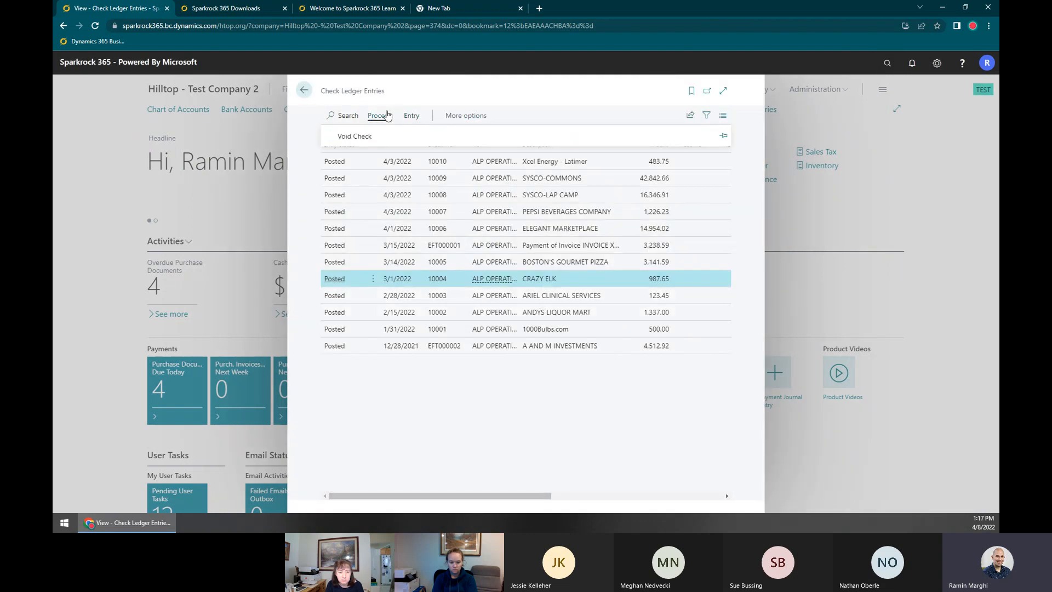
{"action": "left_click", "coordinate": [362, 137]}
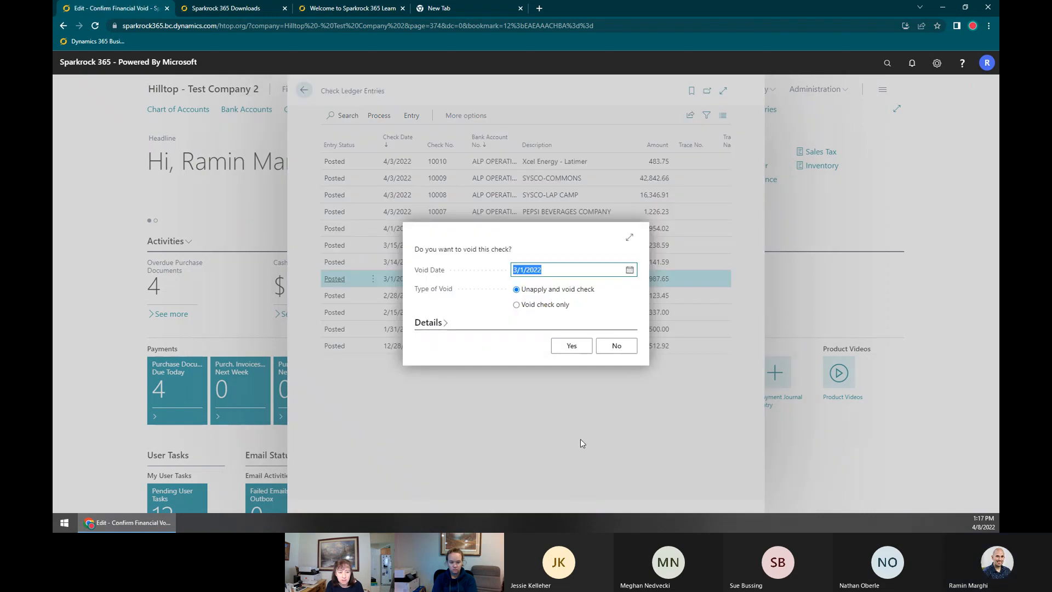
{"action": "left_click", "coordinate": [544, 292]}
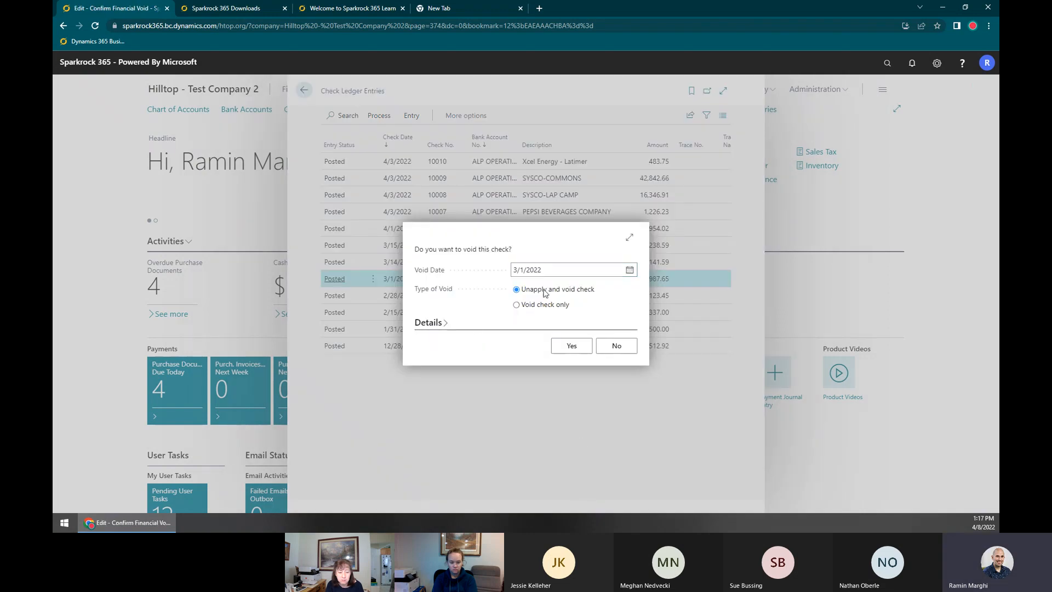
{"action": "left_click", "coordinate": [579, 349]}
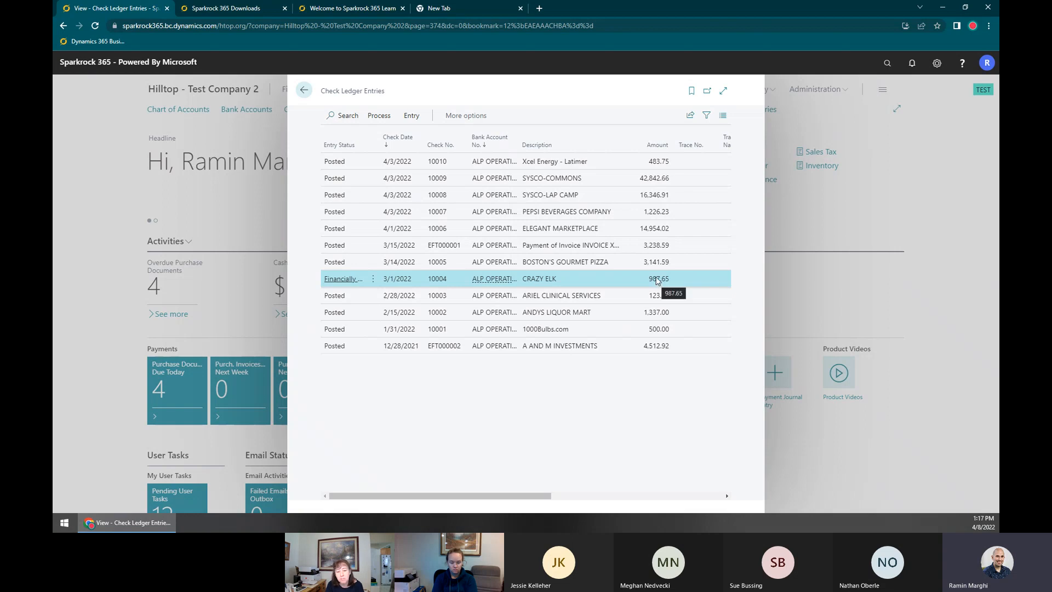
Find the entries related to the voided CRAZY ELK check and open its general ledger entries
{"action": "double_click", "coordinate": [438, 279]}
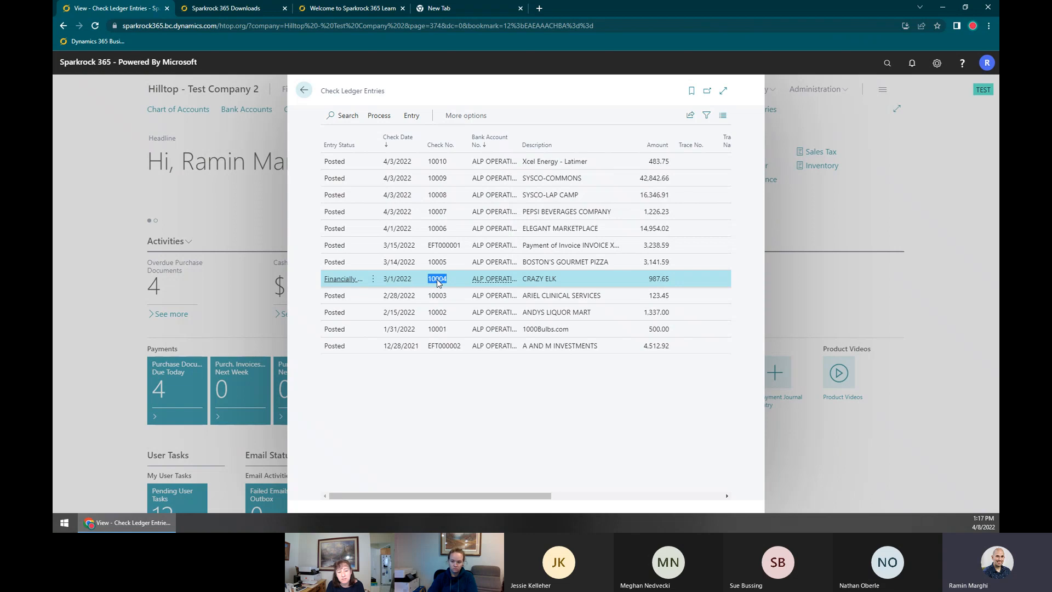
{"action": "left_click", "coordinate": [337, 282]}
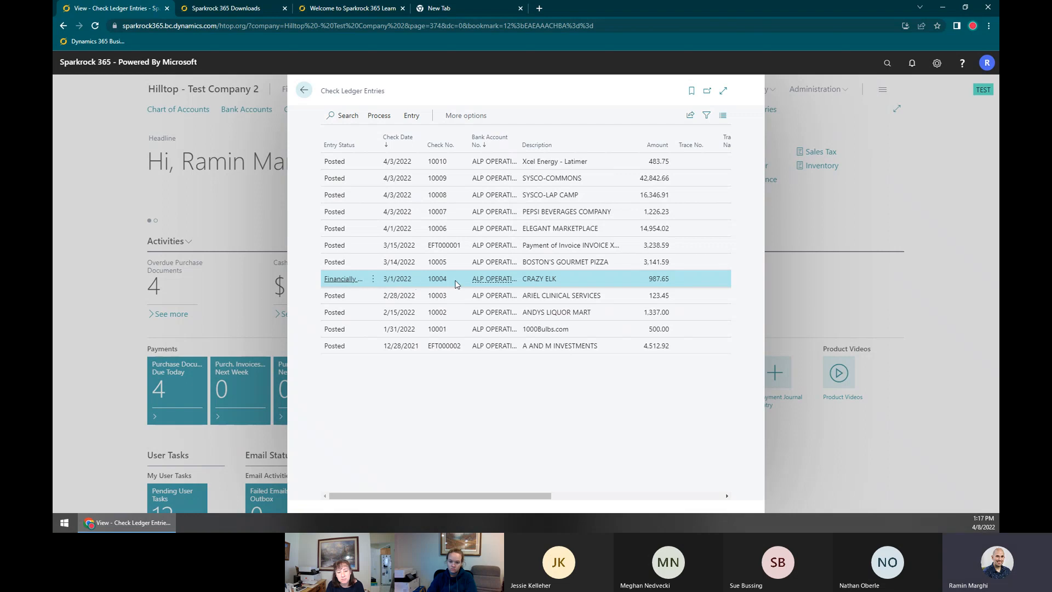
{"action": "left_click", "coordinate": [411, 115]}
{"action": "left_click", "coordinate": [354, 136]}
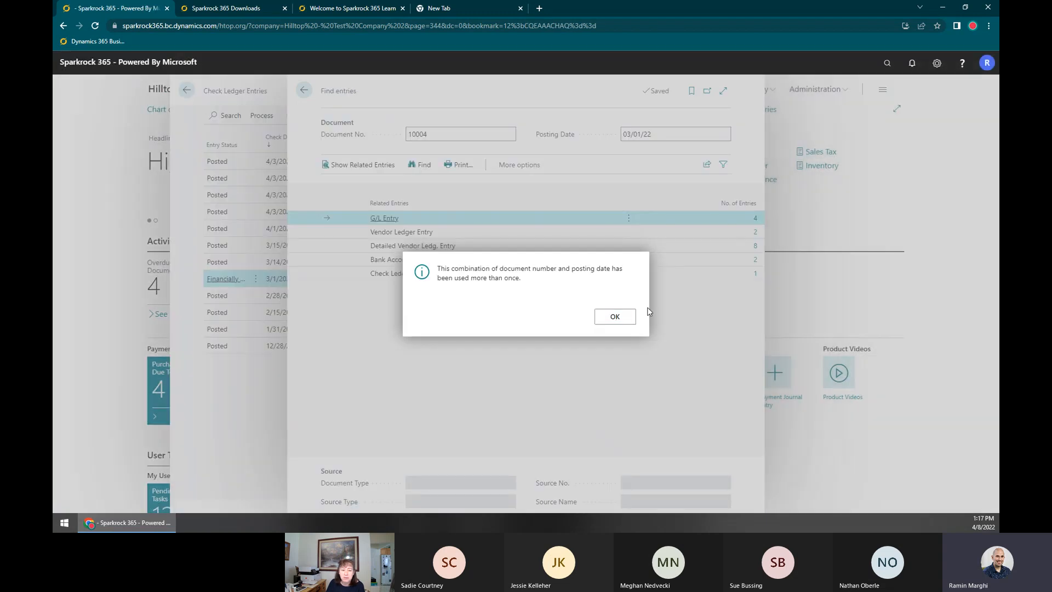
{"action": "left_click", "coordinate": [627, 315]}
{"action": "left_click", "coordinate": [754, 218]}
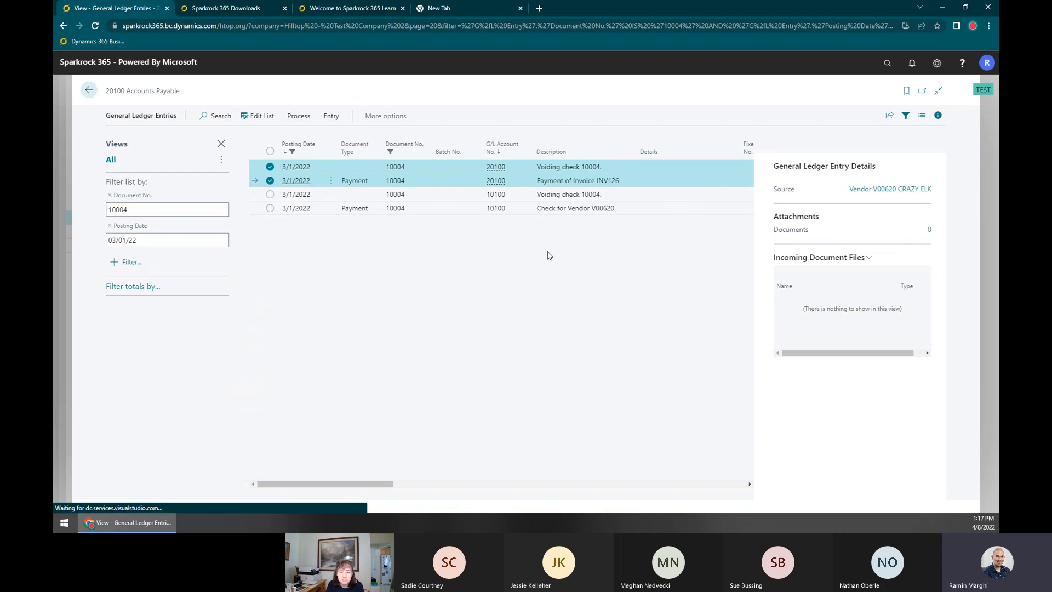
Examine the check's payment and voiding lines in the General Ledger Entries, then return to the Check Ledger Entries
{"action": "left_click", "coordinate": [553, 208]}
{"action": "left_click", "coordinate": [561, 183], "text": "ctrl"}
{"action": "left_click_drag", "start_coordinate": [362, 484], "coordinate": [283, 483]}
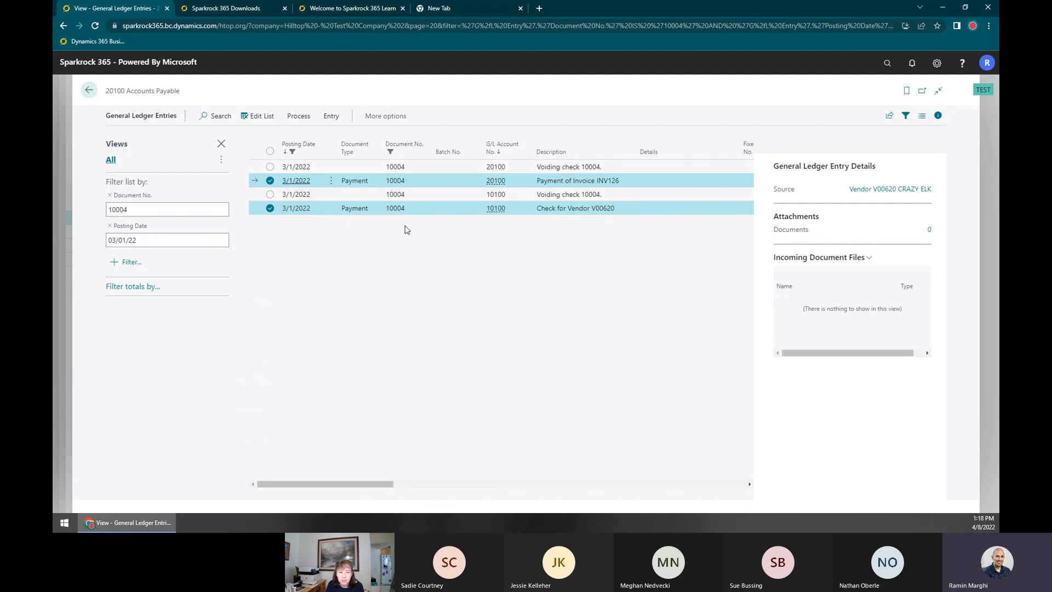
{"action": "mouse_move", "coordinate": [354, 485]}
{"action": "left_mouse_down"}
{"action": "mouse_move", "coordinate": [728, 490]}
{"action": "mouse_move", "coordinate": [357, 484]}
{"action": "left_mouse_up"}
{"action": "left_click", "coordinate": [90, 92]}
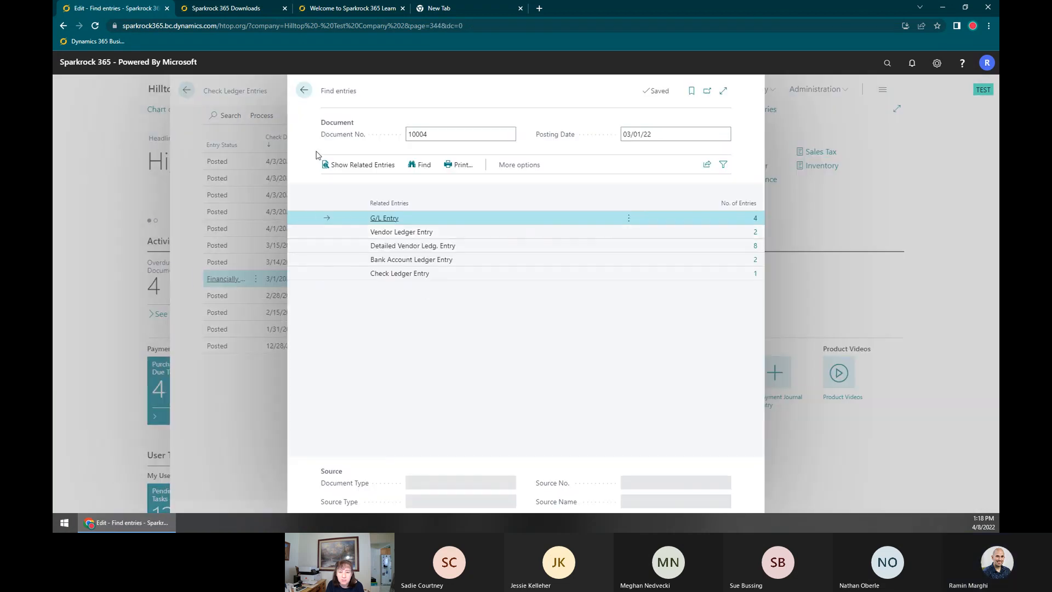
{"action": "left_click", "coordinate": [305, 93]}
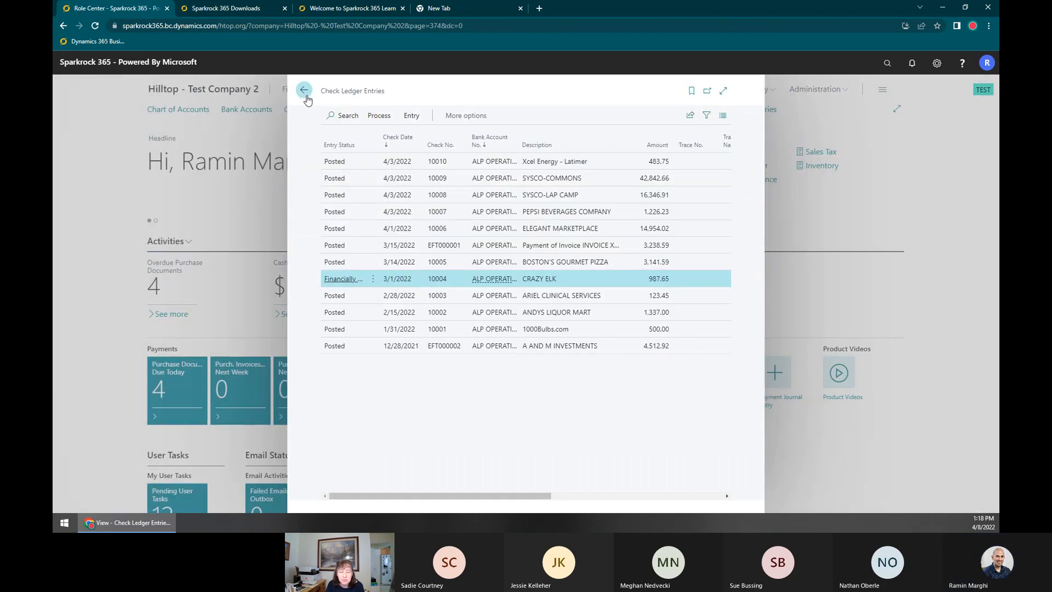
Review the vendor name and check date on the voided CRAZY ELK check entry
{"action": "double_click", "coordinate": [541, 280]}
{"action": "triple_click", "coordinate": [554, 282]}
{"action": "double_click", "coordinate": [527, 283]}
{"action": "left_click_drag", "start_coordinate": [527, 286], "coordinate": [551, 284]}
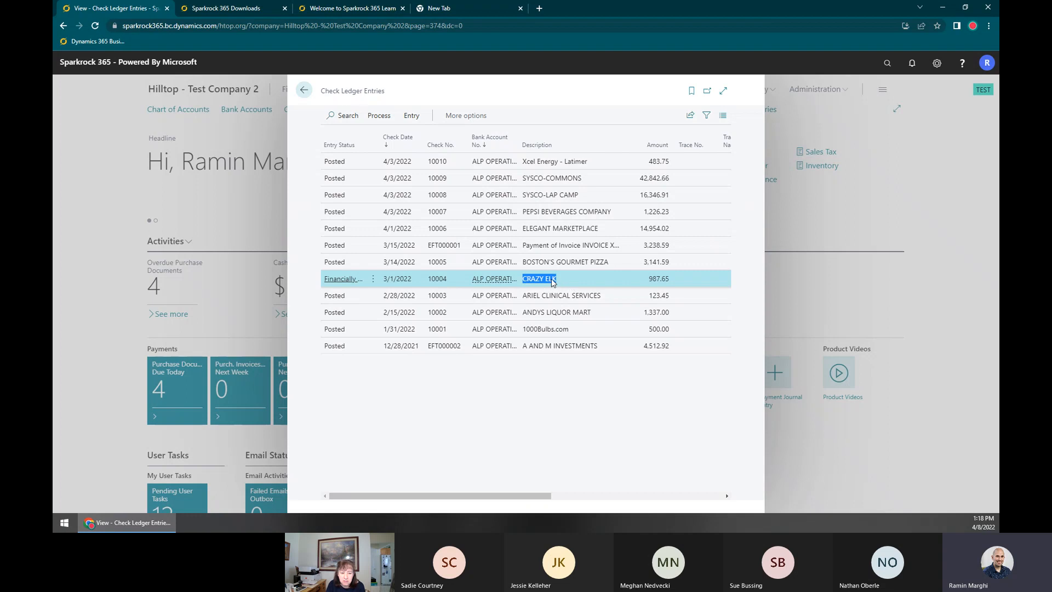
{"action": "left_click", "coordinate": [390, 282]}
{"action": "triple_click", "coordinate": [394, 283]}
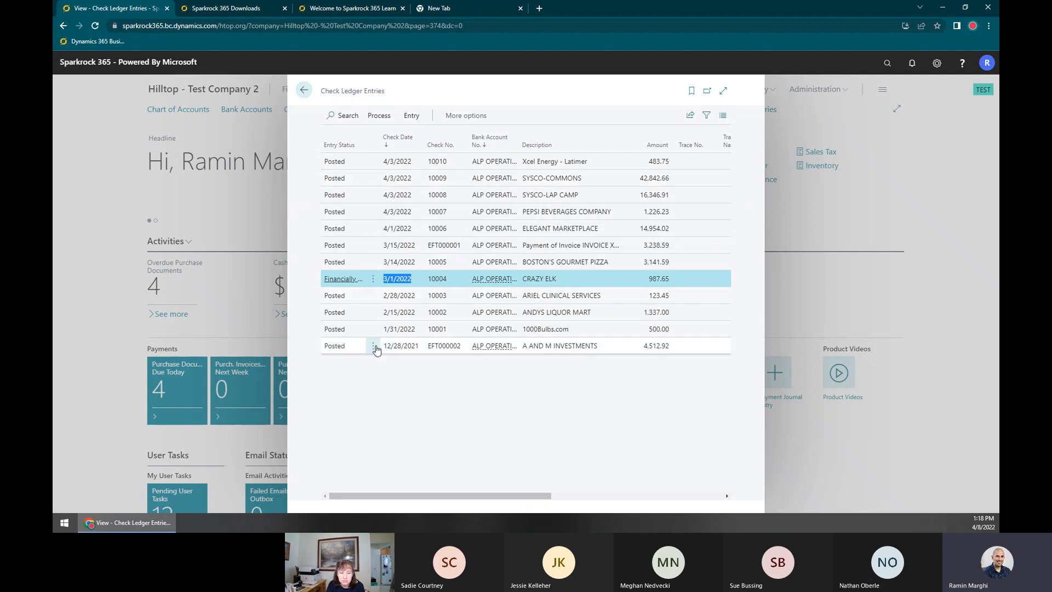
{"action": "double_click", "coordinate": [550, 278]}
Void the 1/31/2022 1000Bulbs.com check with the Unapply and void check option, using 1/31/2022 as the void date
{"action": "left_click", "coordinate": [566, 334]}
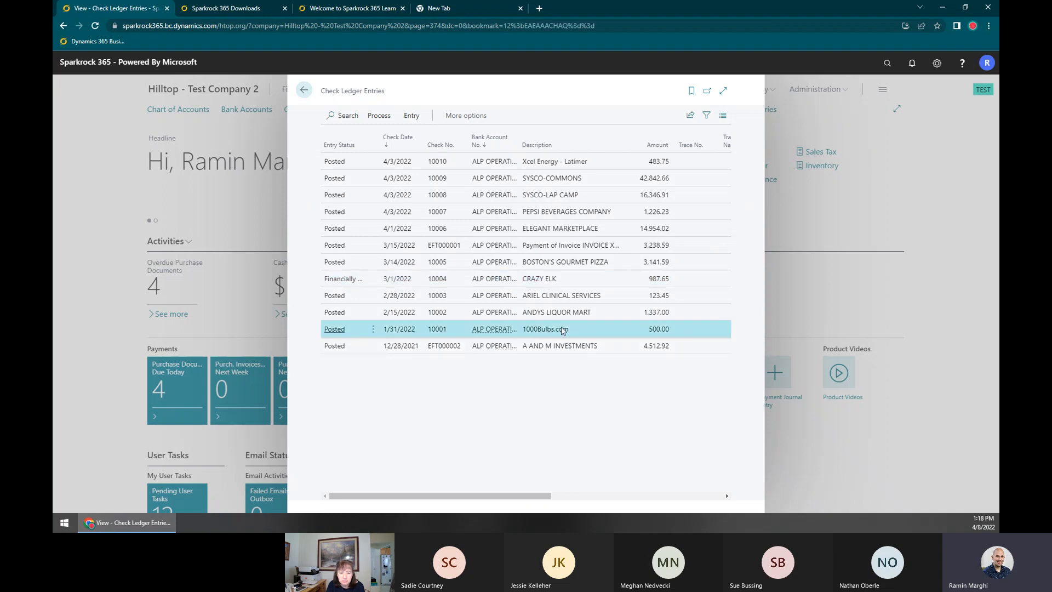
{"action": "left_click", "coordinate": [388, 119]}
{"action": "left_click", "coordinate": [354, 136]}
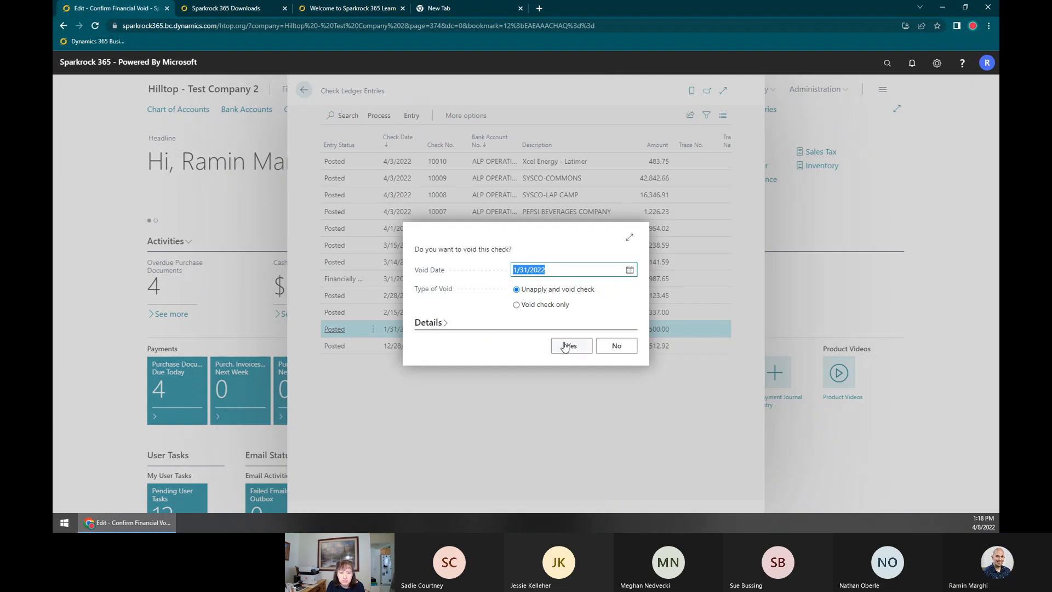
{"action": "left_click", "coordinate": [559, 351]}
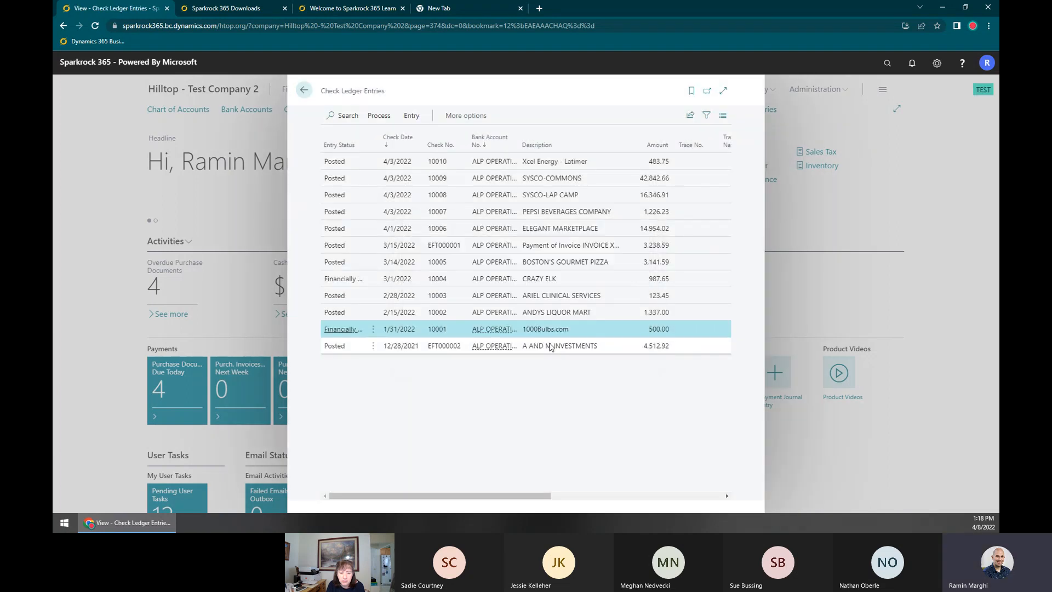
{"action": "left_click", "coordinate": [402, 328]}
Try to void the 12/28/2021 electronic payment to A AND M INVESTMENTS
{"action": "left_click", "coordinate": [553, 349]}
{"action": "left_click", "coordinate": [412, 117]}
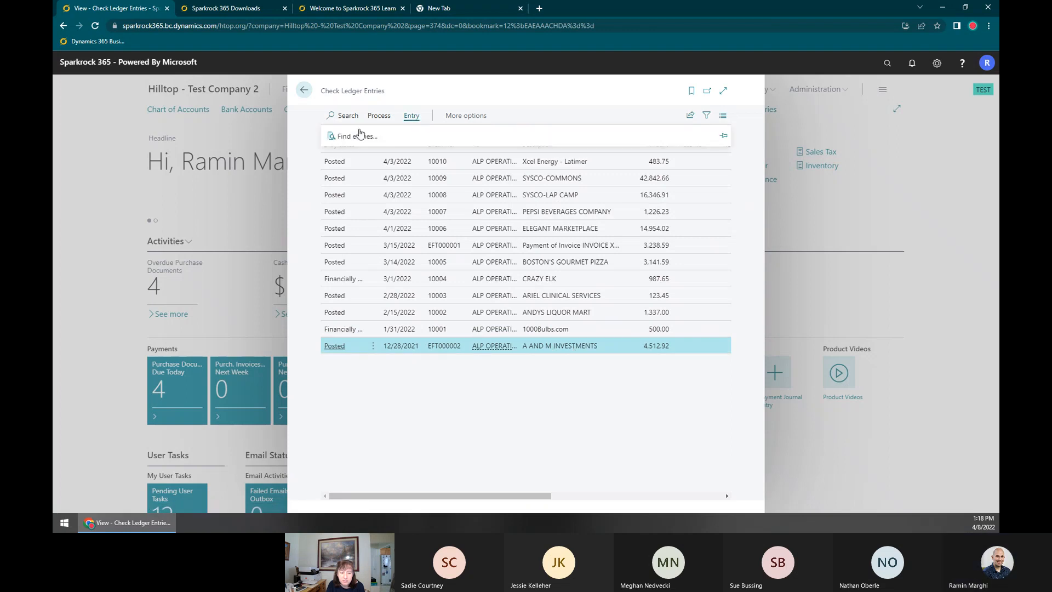
{"action": "left_click", "coordinate": [384, 117]}
{"action": "left_click", "coordinate": [360, 135]}
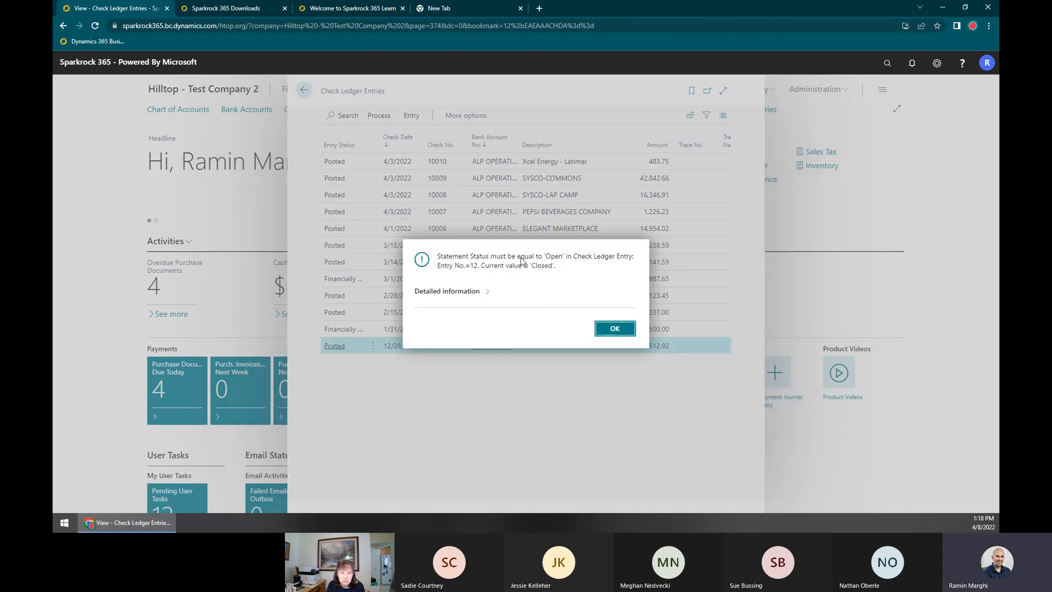
Examine the required and current statement status in the void error message, then dismiss it
{"action": "triple_click", "coordinate": [473, 257]}
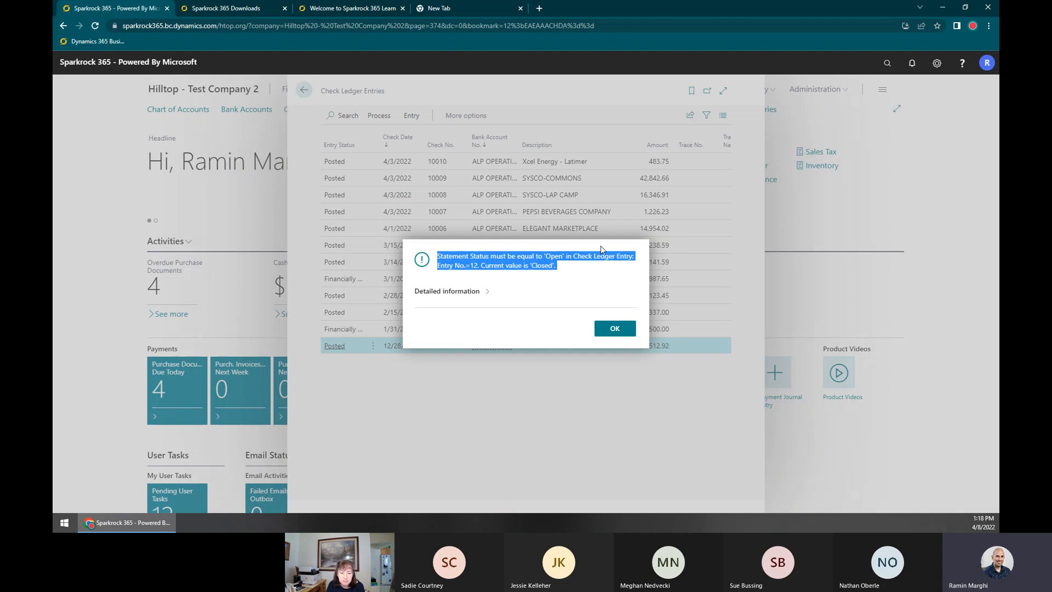
{"action": "left_click", "coordinate": [582, 265]}
{"action": "double_click", "coordinate": [541, 265]}
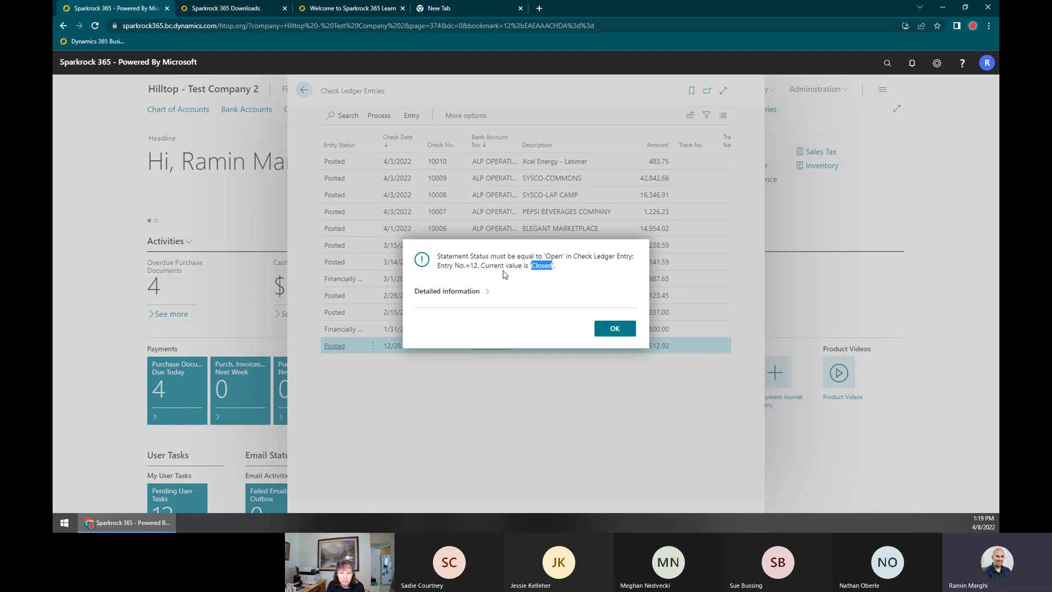
{"action": "left_click_drag", "start_coordinate": [440, 255], "coordinate": [484, 260]}
{"action": "left_click", "coordinate": [484, 261]}
{"action": "double_click", "coordinate": [554, 256]}
{"action": "double_click", "coordinate": [541, 265]}
{"action": "left_click", "coordinate": [613, 329]}
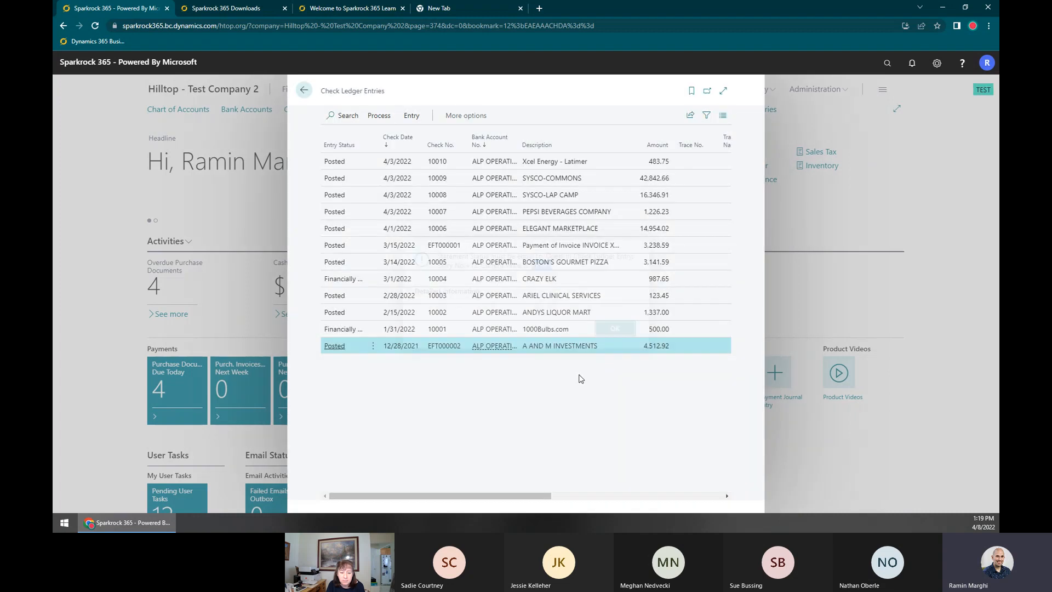
{"action": "left_click", "coordinate": [382, 117]}
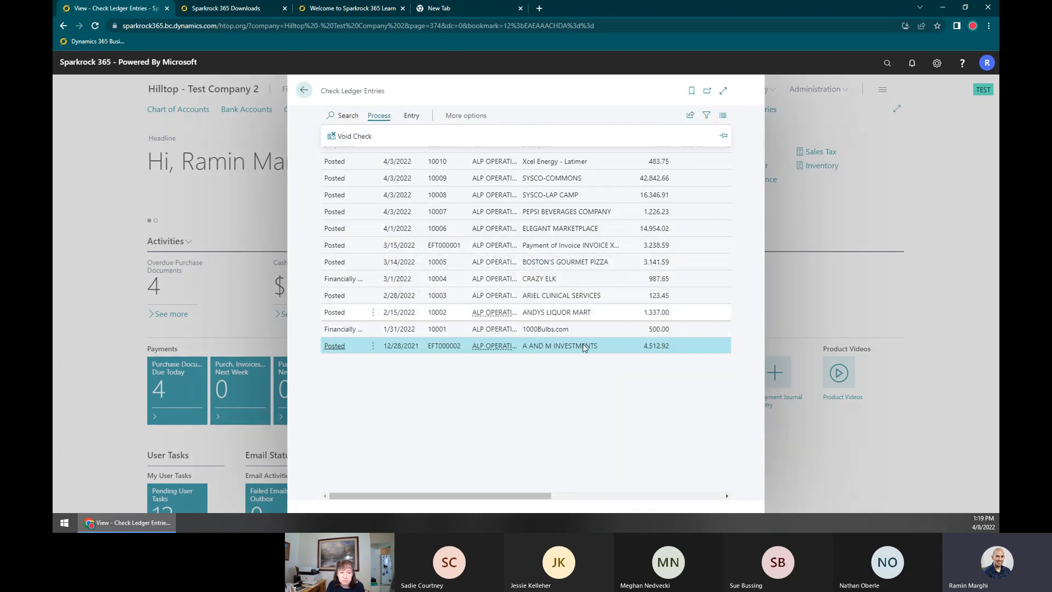
{"action": "left_click", "coordinate": [605, 381]}
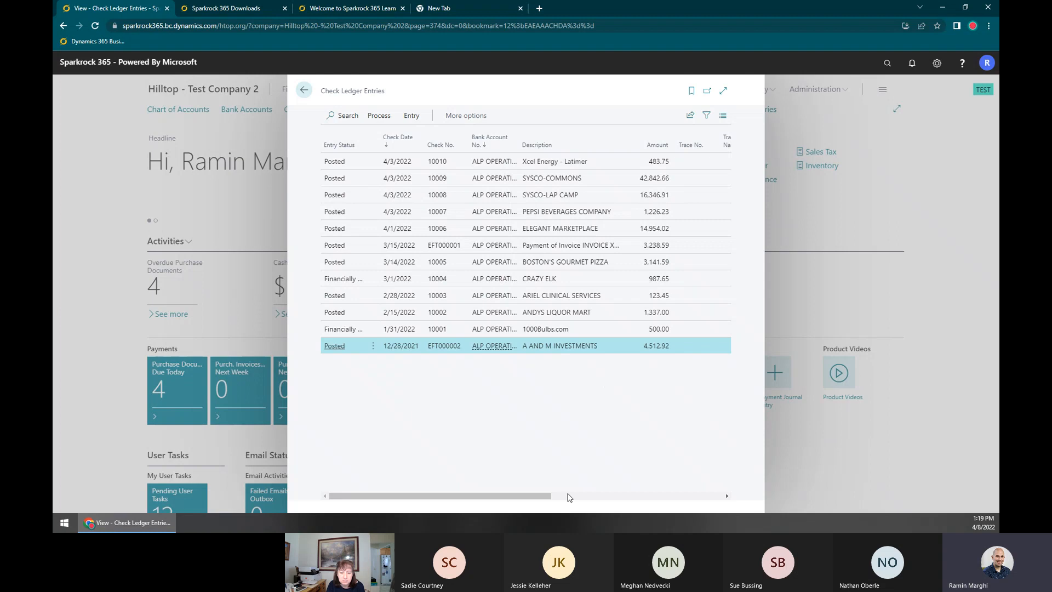
{"action": "mouse_move", "coordinate": [533, 497]}
{"action": "left_mouse_down"}
{"action": "mouse_move", "coordinate": [608, 495]}
{"action": "mouse_move", "coordinate": [527, 496]}
{"action": "left_mouse_up"}
{"action": "triple_click", "coordinate": [568, 343]}
{"action": "left_click", "coordinate": [659, 351]}
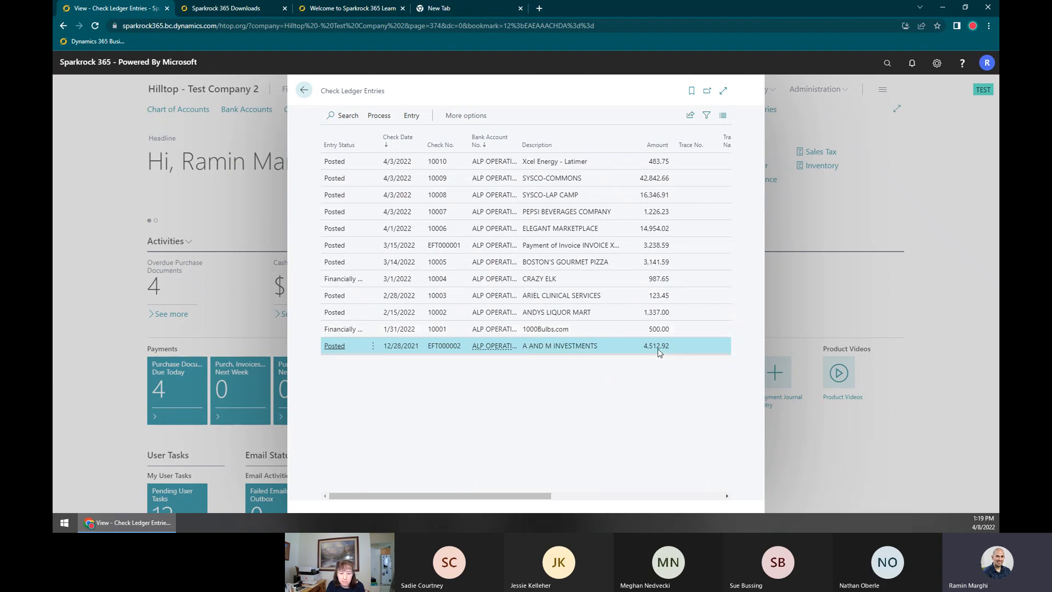
{"action": "double_click", "coordinate": [657, 349]}
{"action": "left_click", "coordinate": [656, 358]}
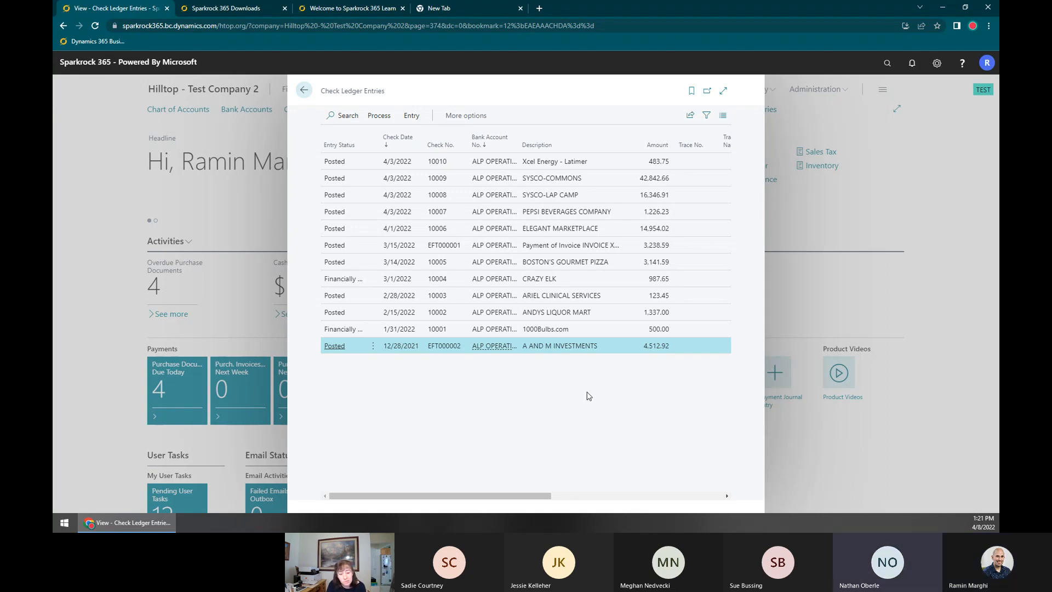
Close the Check Ledger Entries page and return to the Role Center
{"action": "left_click", "coordinate": [841, 300]}
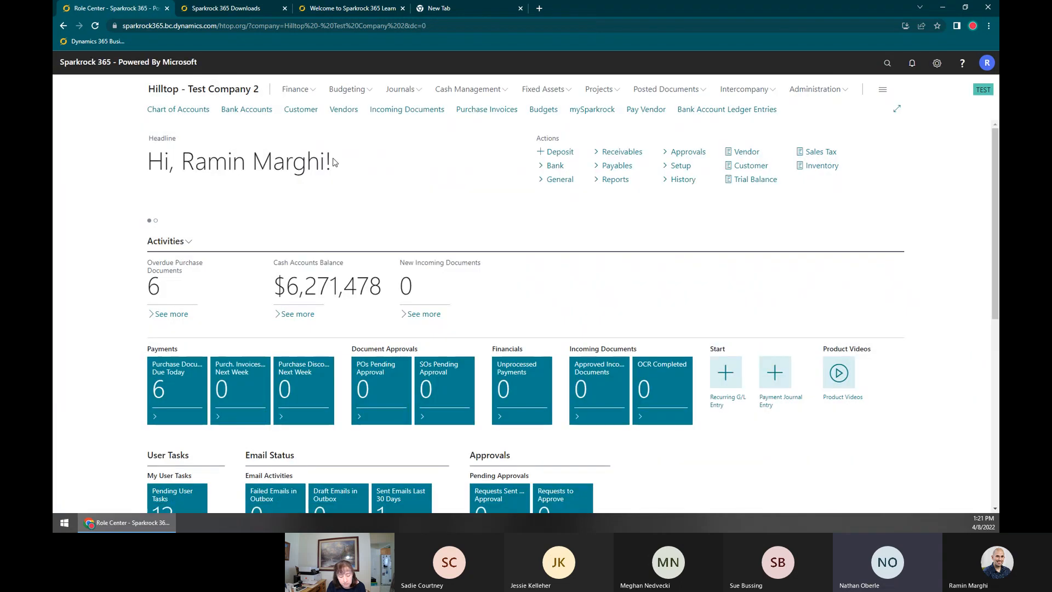
{"action": "left_click", "coordinate": [886, 63]}
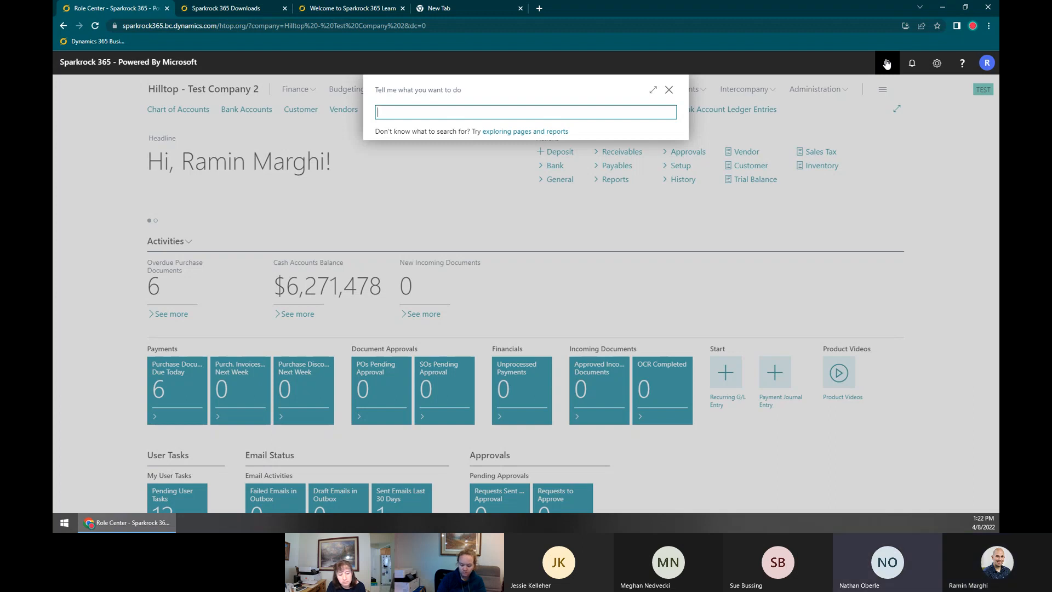
{"action": "left_click", "coordinate": [668, 91]}
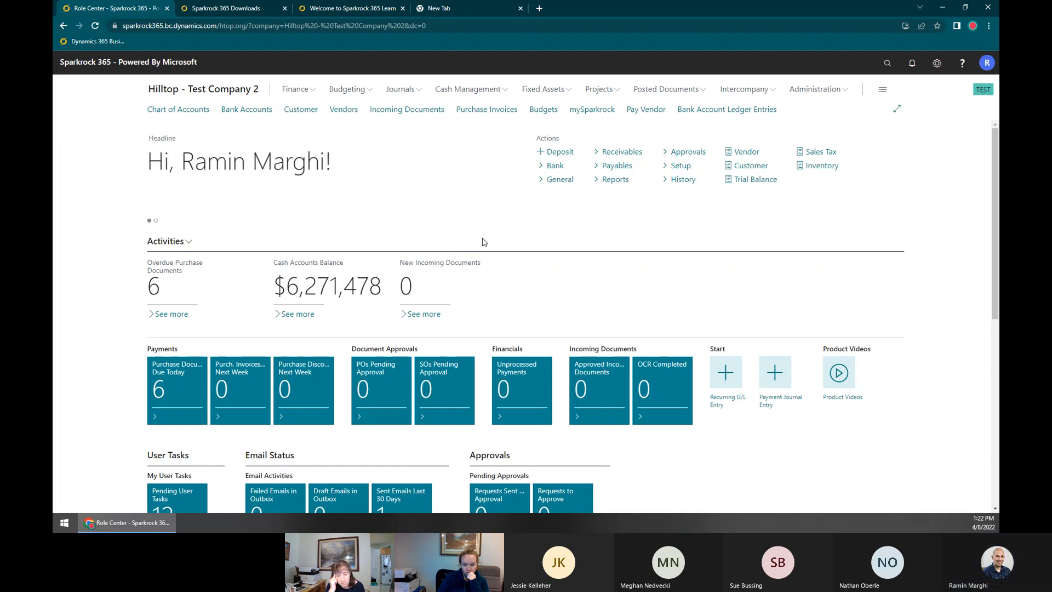
{"action": "left_click", "coordinate": [983, 522]}
{"action": "left_click", "coordinate": [799, 296]}
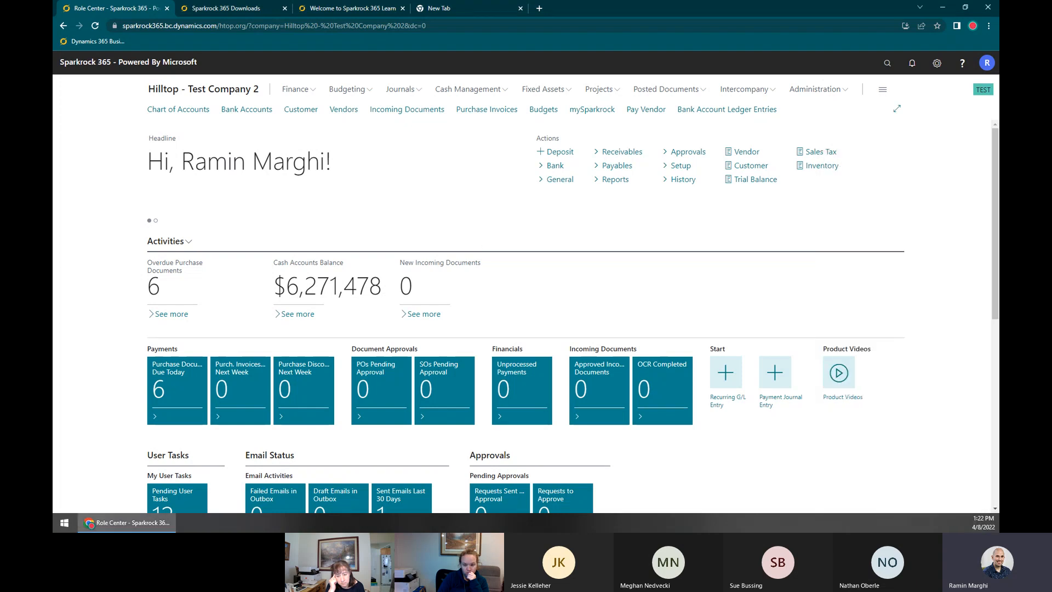